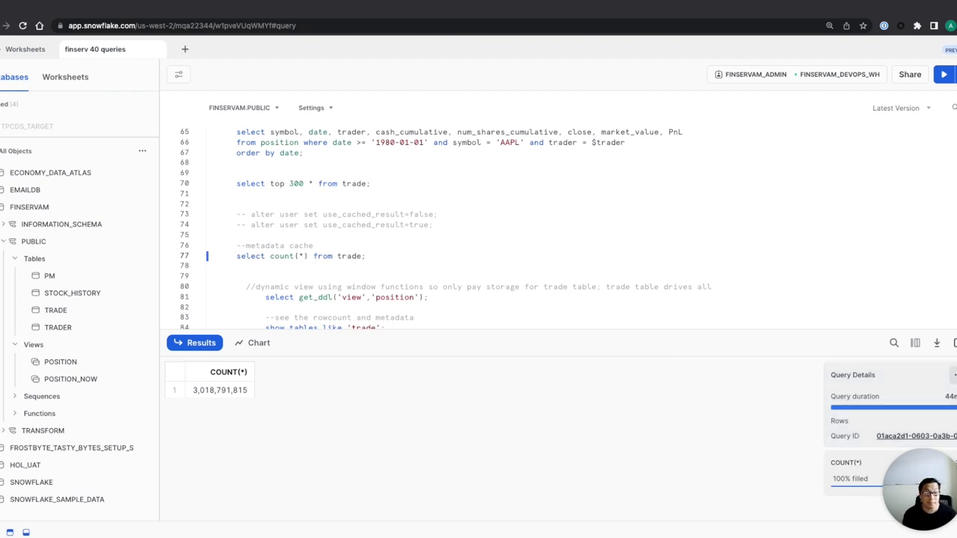
Inspect the query profile of the trade table's row-count query and return to the worksheet
{"action": "left_click", "coordinate": [954, 375]}
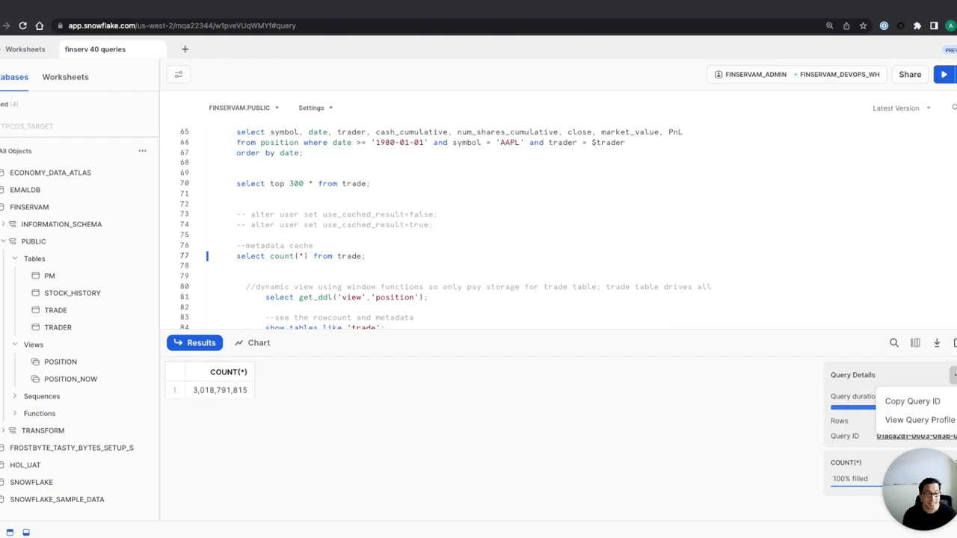
{"action": "left_click", "coordinate": [931, 421]}
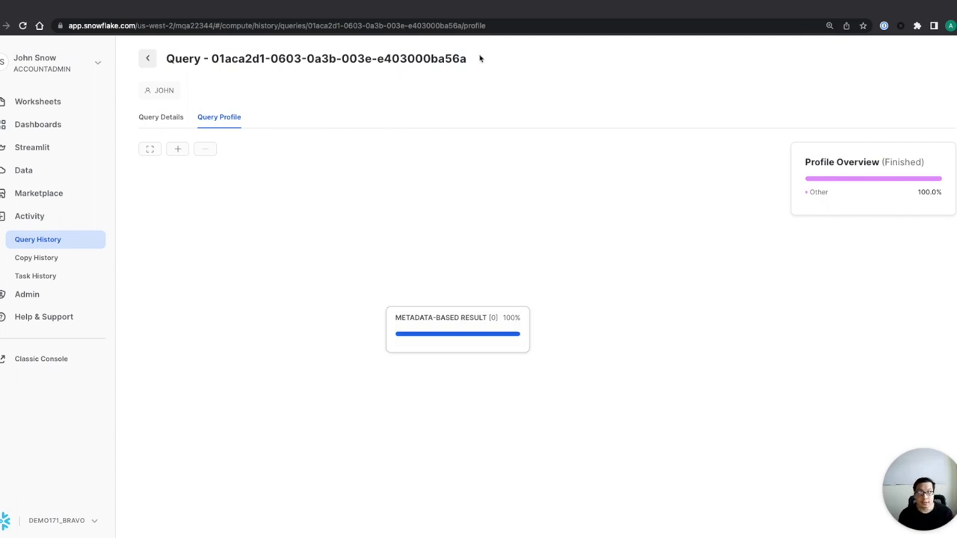
{"action": "left_click", "coordinate": [476, 18]}
Run the TSLA position query with the 2019-01-01 start date and view its query profile
{"action": "scroll", "coordinate": [459, 208], "scroll_direction": "up", "scroll_amount": 3}
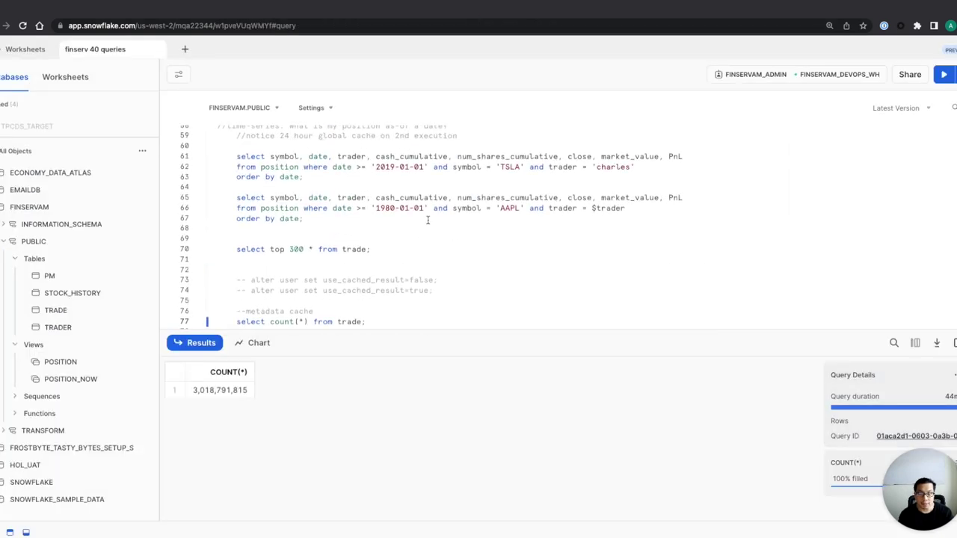
{"action": "scroll", "coordinate": [427, 220], "scroll_direction": "up", "scroll_amount": 2}
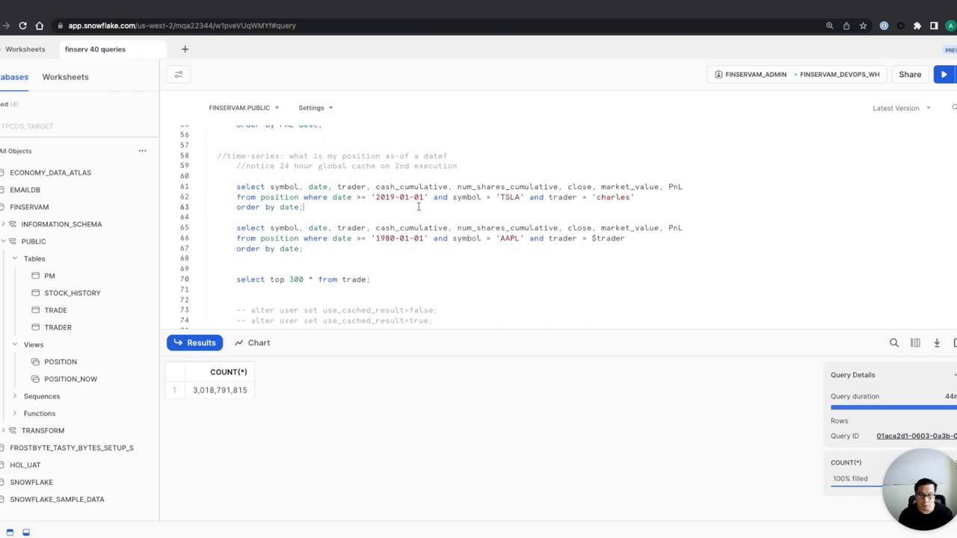
{"action": "key", "text": "ctrl+Return"}
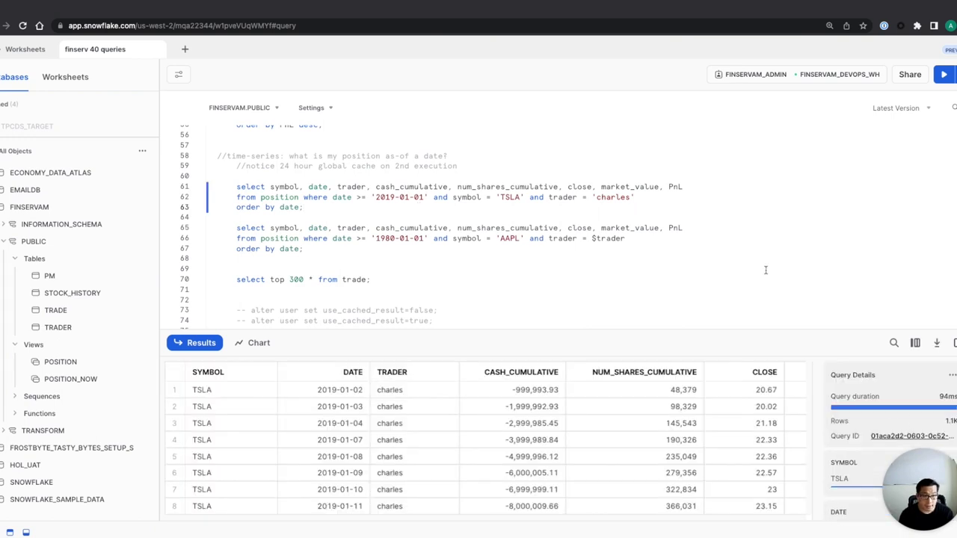
{"action": "mouse_move", "coordinate": [936, 402]}
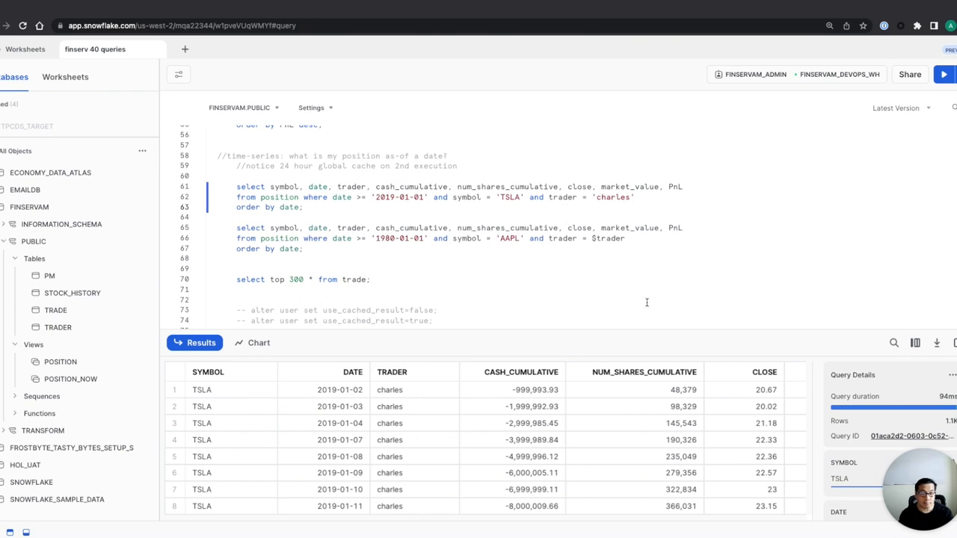
{"action": "left_click", "coordinate": [952, 381]}
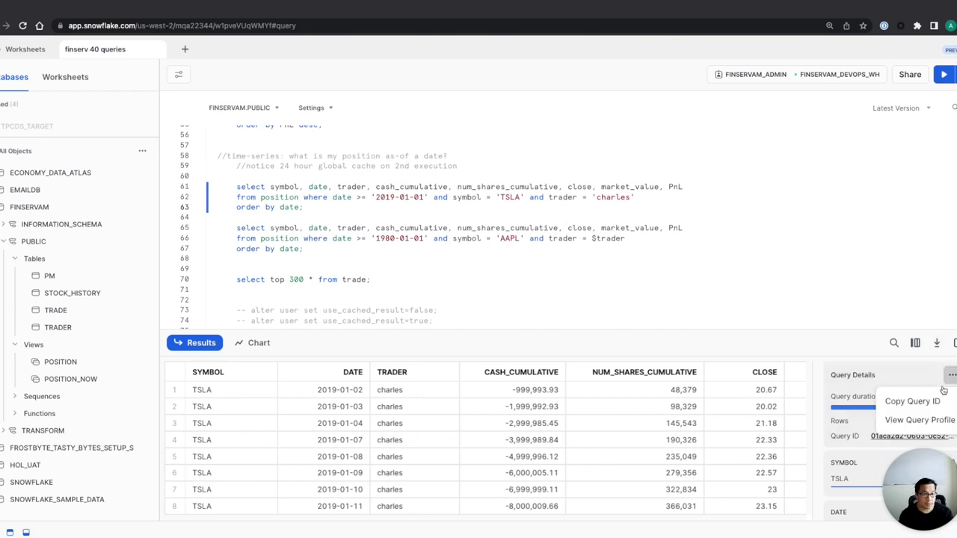
{"action": "left_click", "coordinate": [921, 423]}
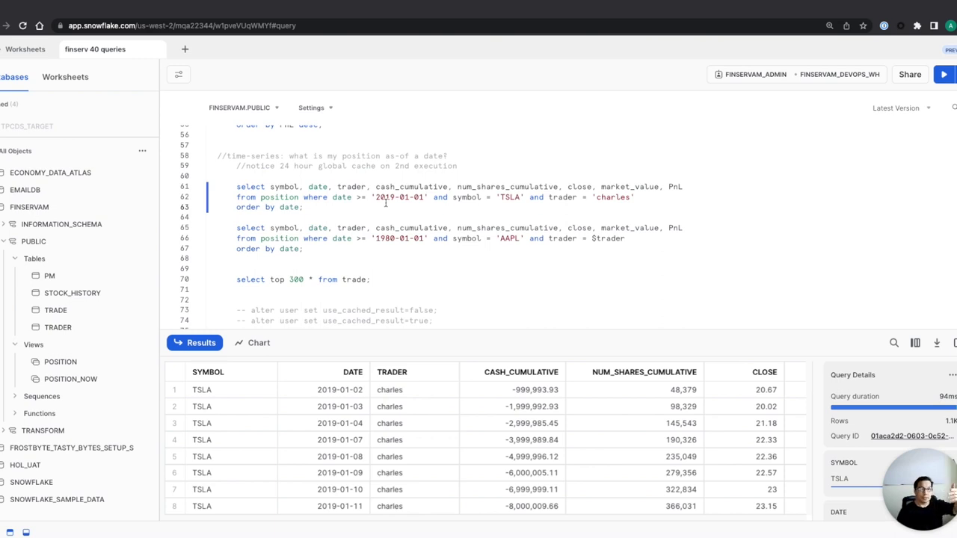
Highlight the account identifier in the page address and view the settings of the FINSERVAM_DEVOPS_WH warehouse
{"action": "left_click", "coordinate": [196, 27]}
{"action": "double_click", "coordinate": [196, 27]}
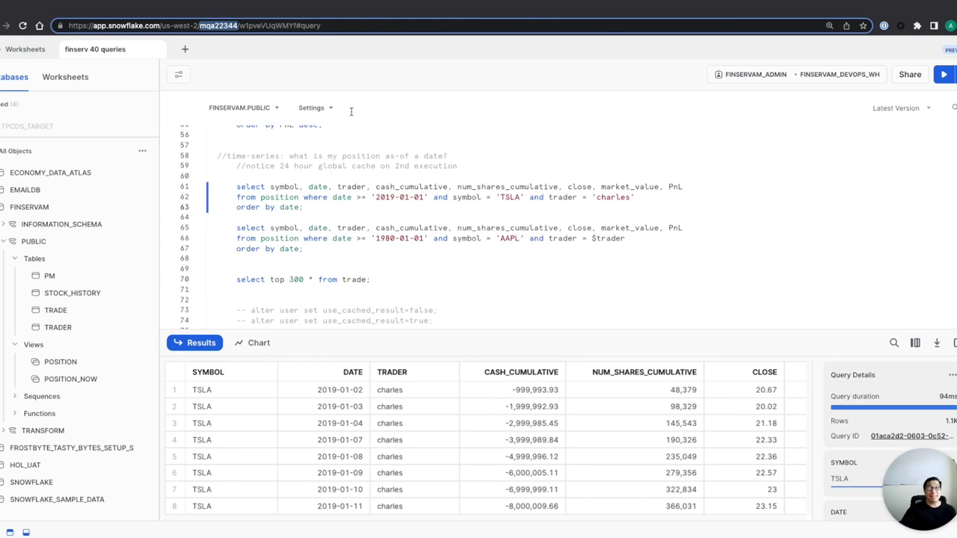
{"action": "left_click", "coordinate": [834, 80]}
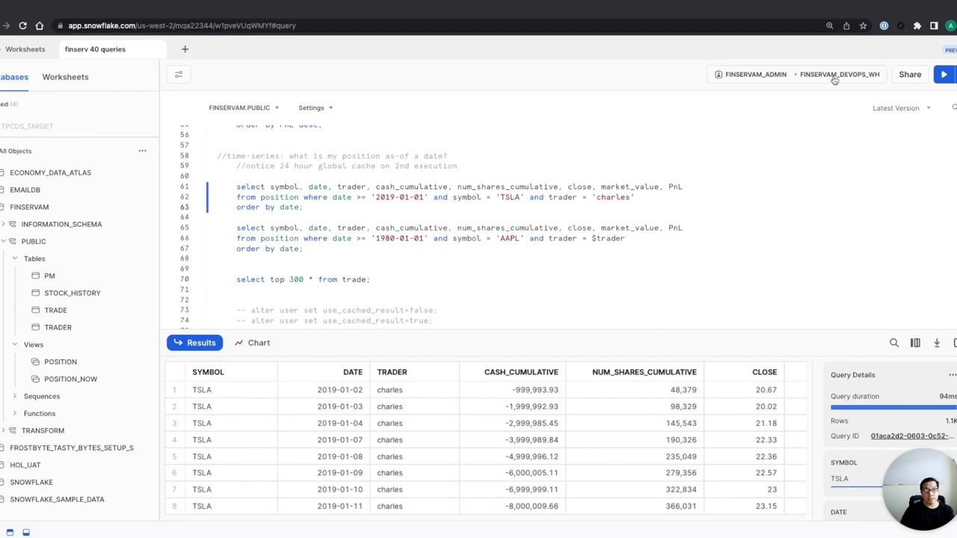
{"action": "left_click", "coordinate": [874, 106]}
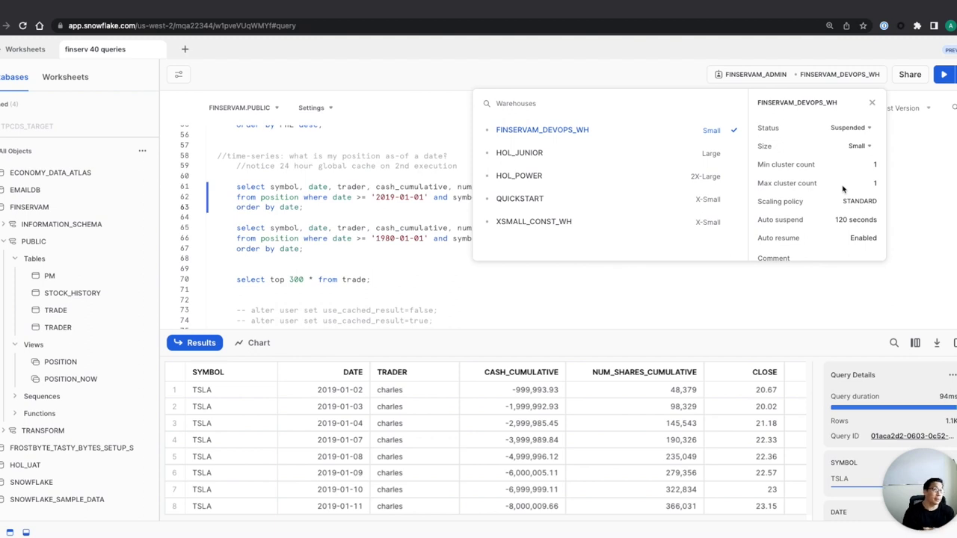
{"action": "left_click", "coordinate": [469, 196]}
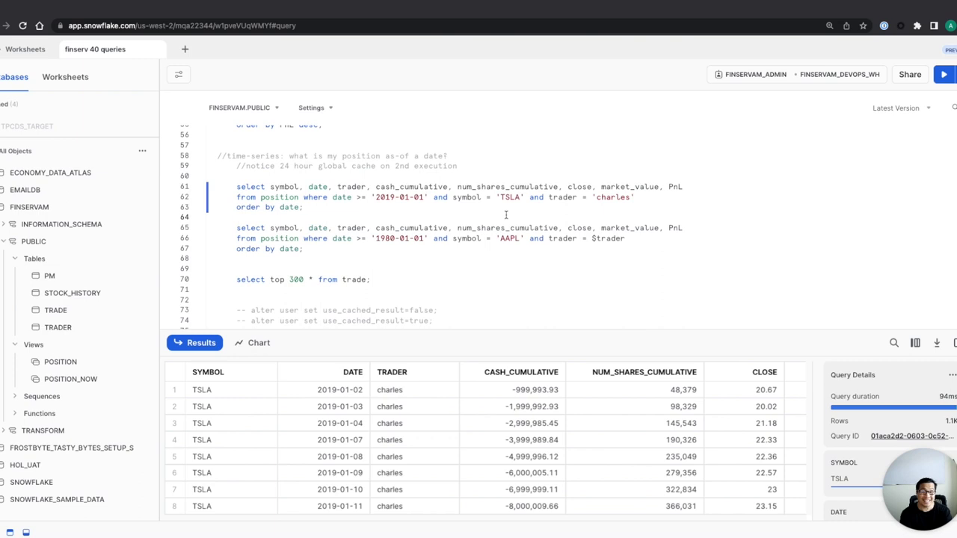
Add min(symbol) and max(symbol) to the metadata-cache count query on the trade table and run it
{"action": "scroll", "coordinate": [505, 216], "scroll_direction": "down", "scroll_amount": 1}
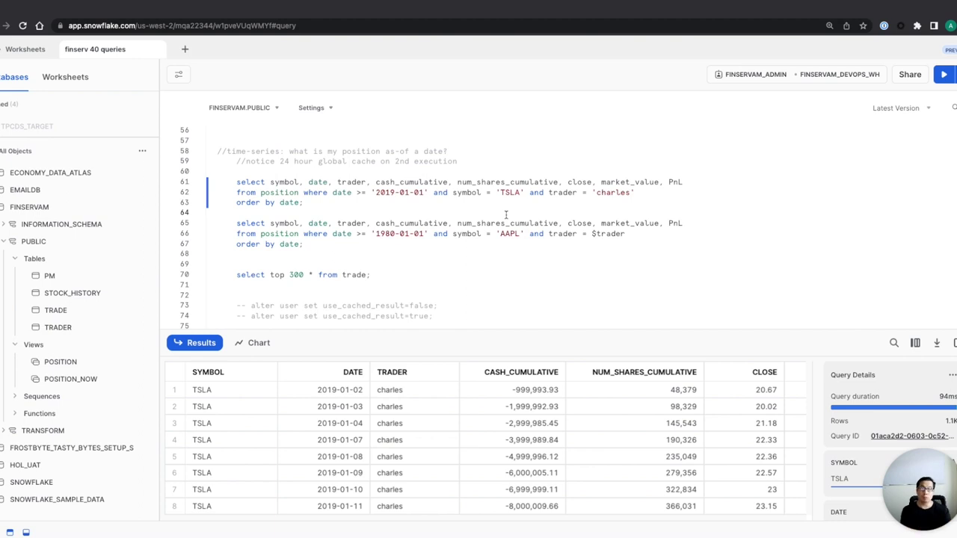
{"action": "scroll", "coordinate": [506, 215], "scroll_direction": "down", "scroll_amount": 5}
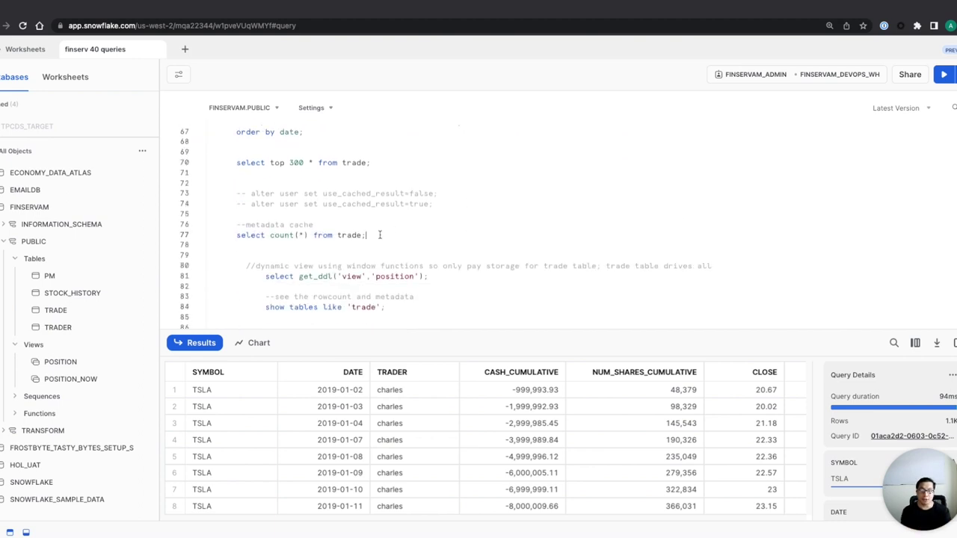
{"action": "scroll", "coordinate": [460, 252], "scroll_direction": "up", "scroll_amount": 2}
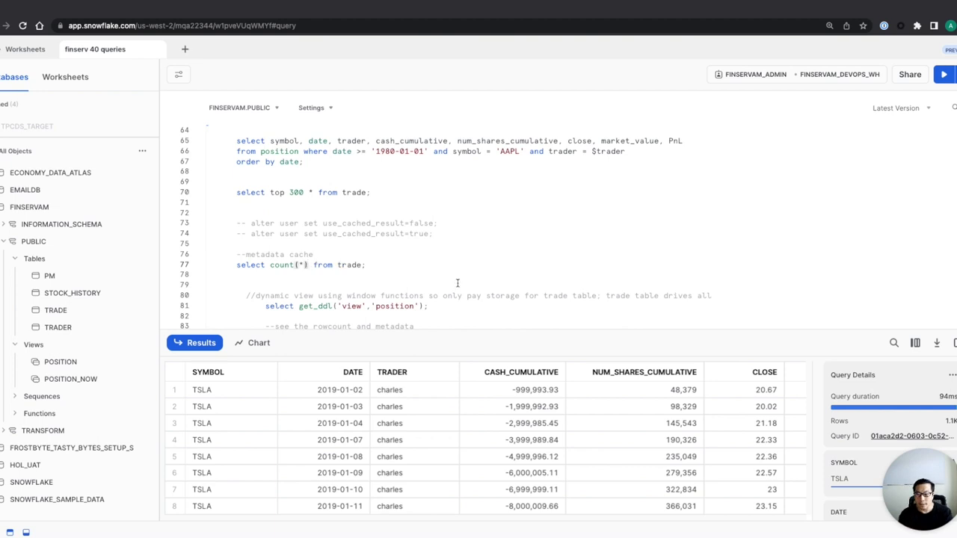
{"action": "mouse_move", "coordinate": [95, 313]}
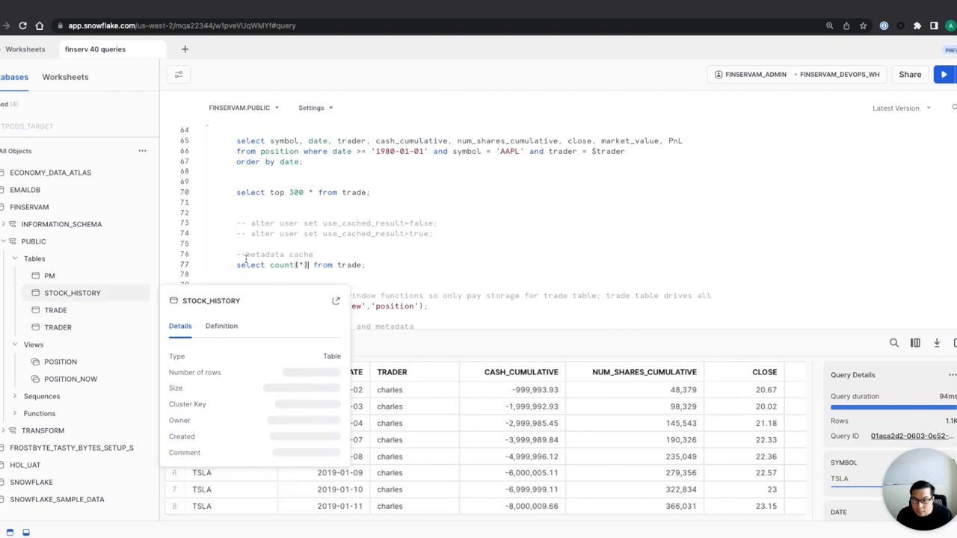
{"action": "left_click", "coordinate": [309, 265]}
{"action": "type", "text": ", min"}
{"action": "type", "text": "(symbol)"}
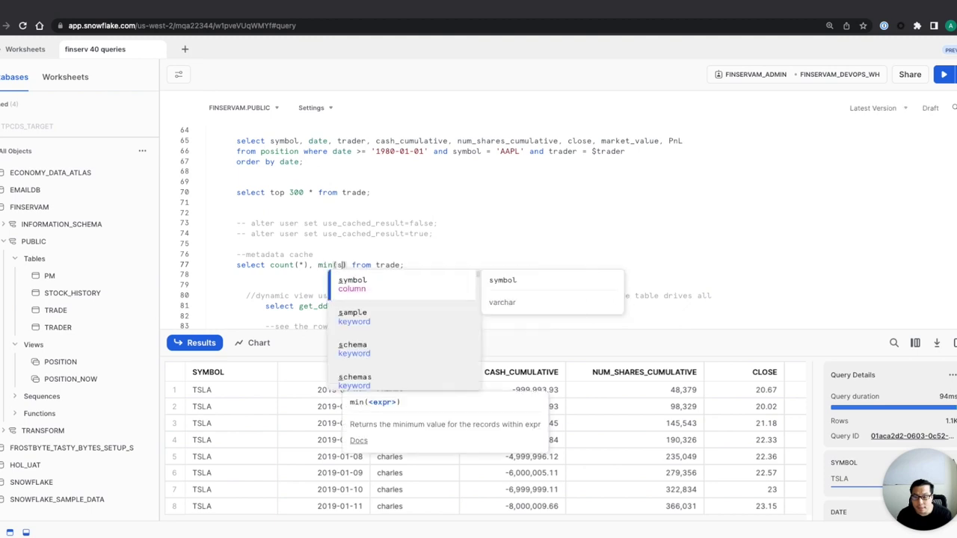
{"action": "type", "text": ", max(sym"}
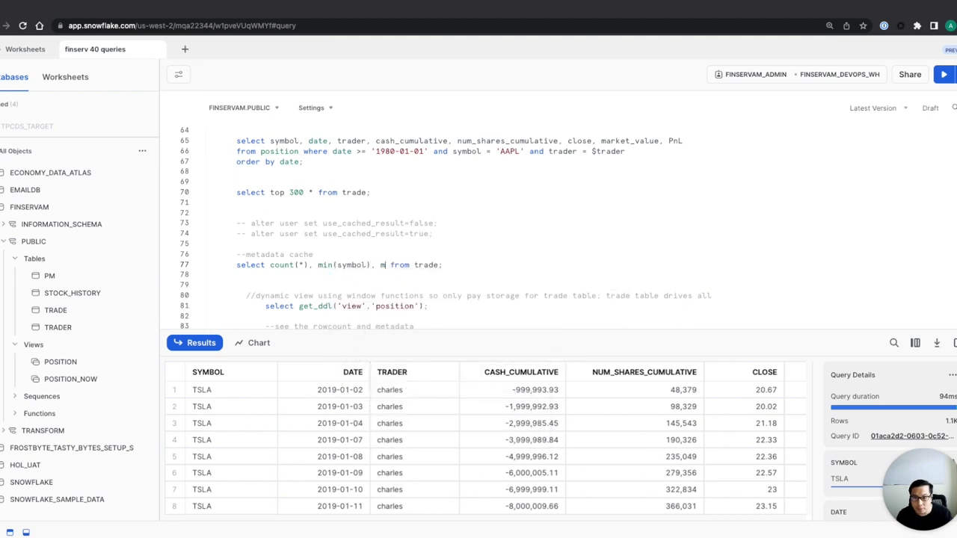
{"action": "type", "text": "bol"}
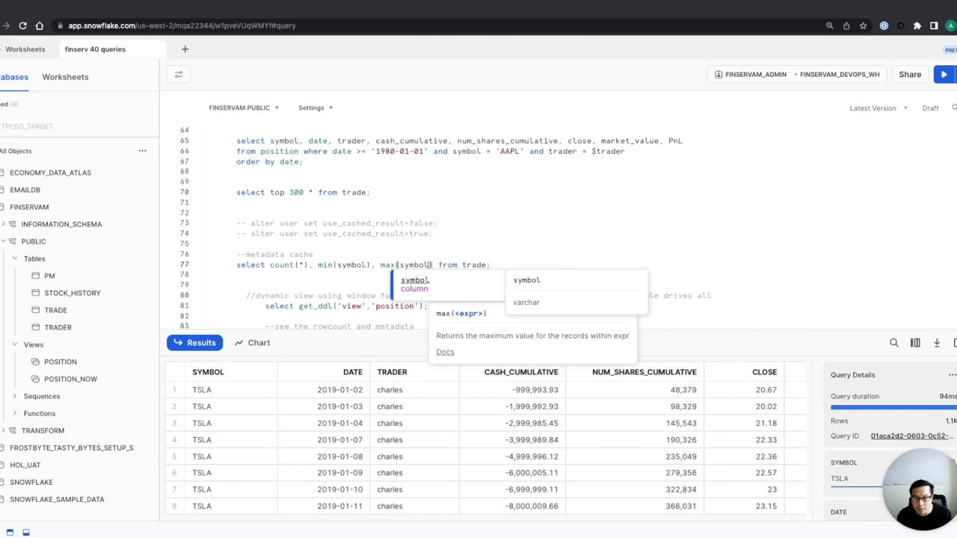
{"action": "key", "text": "super+Return"}
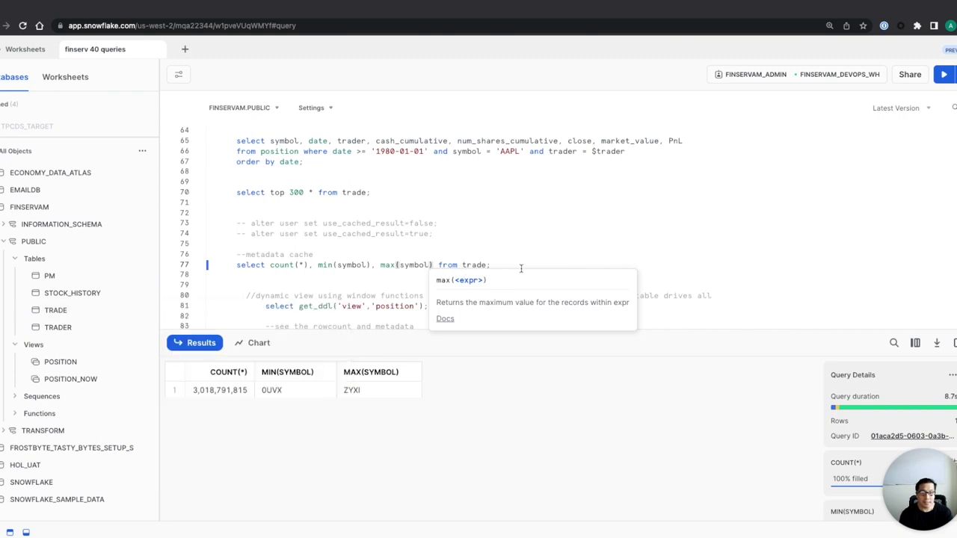
Examine the query profile and scan statistics of the count, min and max query, and return to the worksheet
{"action": "left_click", "coordinate": [953, 375]}
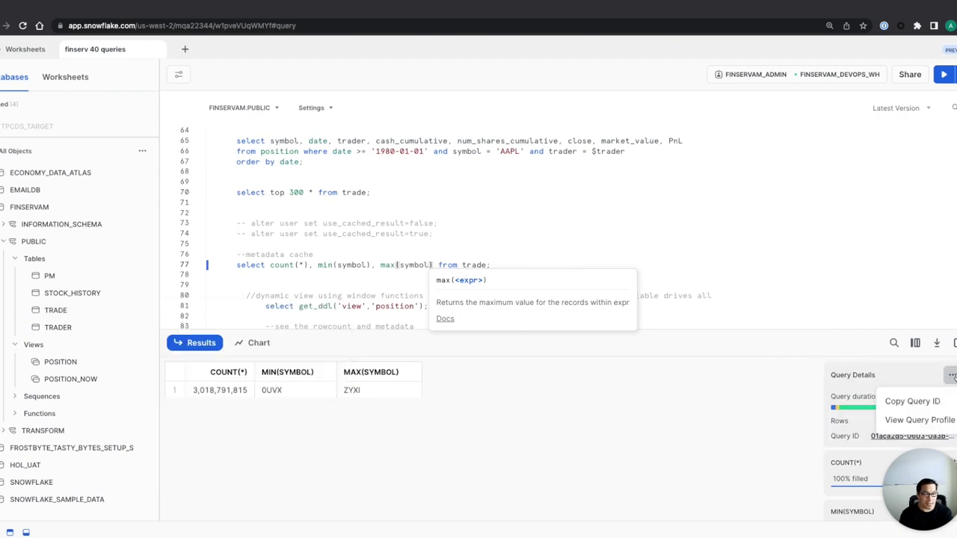
{"action": "left_click", "coordinate": [934, 420]}
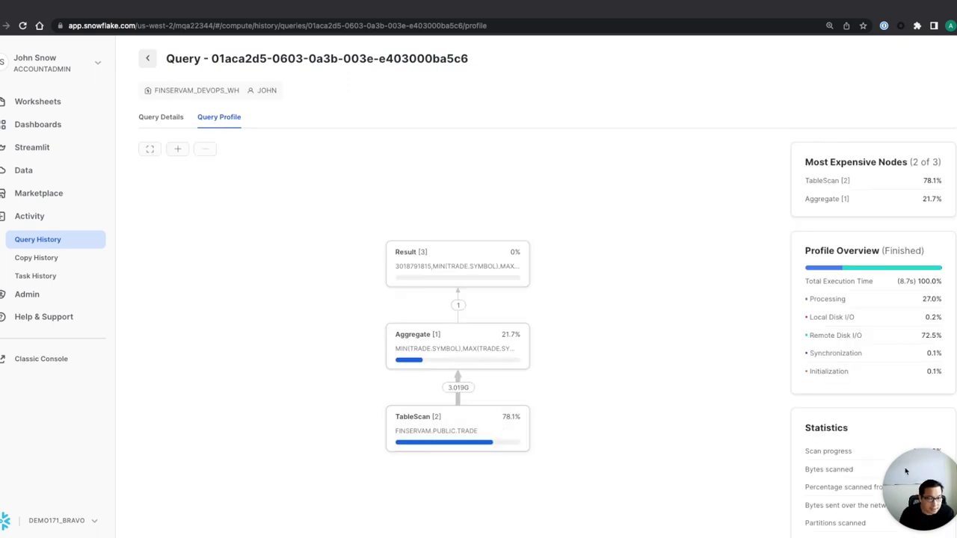
{"action": "left_click_drag", "start_coordinate": [915, 475], "coordinate": [27, 476]}
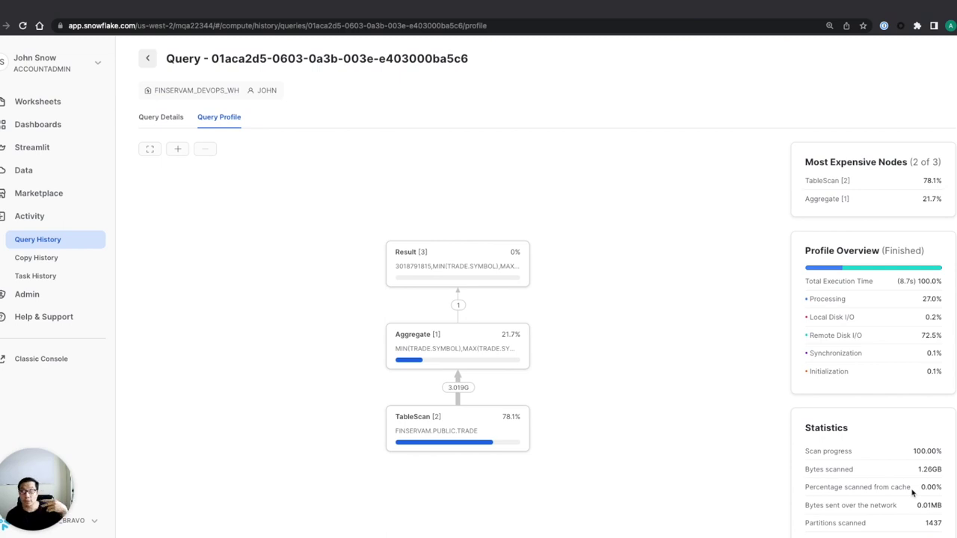
{"action": "left_click", "coordinate": [147, 57]}
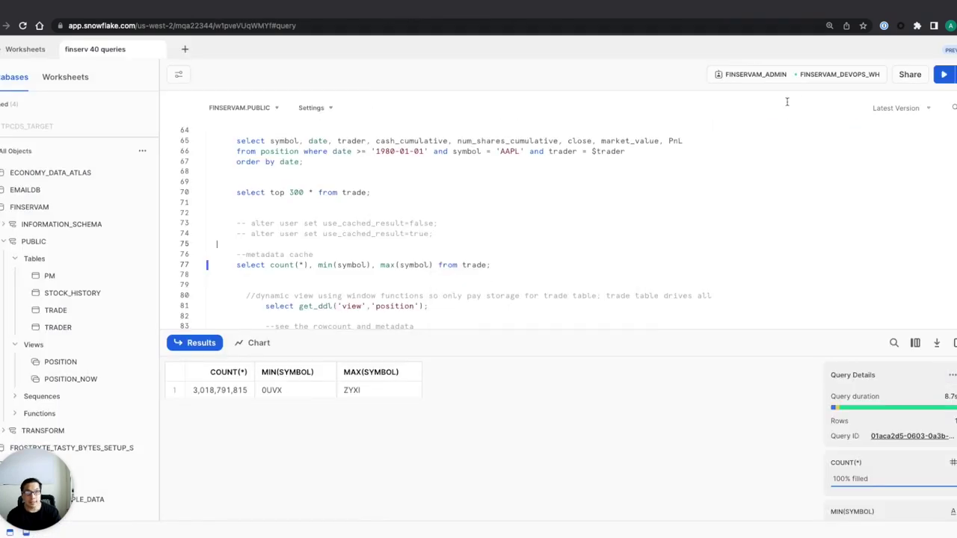
Check the status and auto-suspend setting of the FINSERVAM_DEVOPS_WH warehouse
{"action": "left_click", "coordinate": [837, 76]}
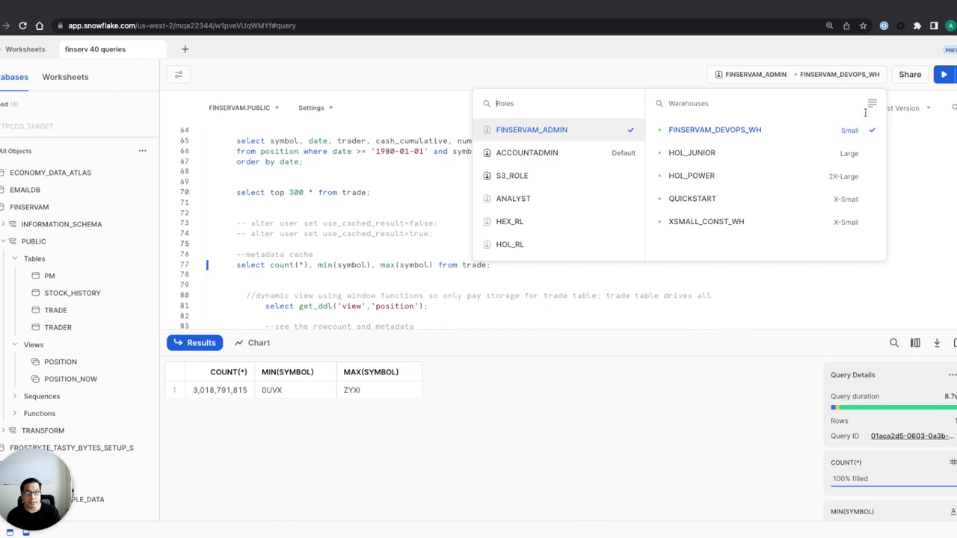
{"action": "left_click", "coordinate": [872, 105]}
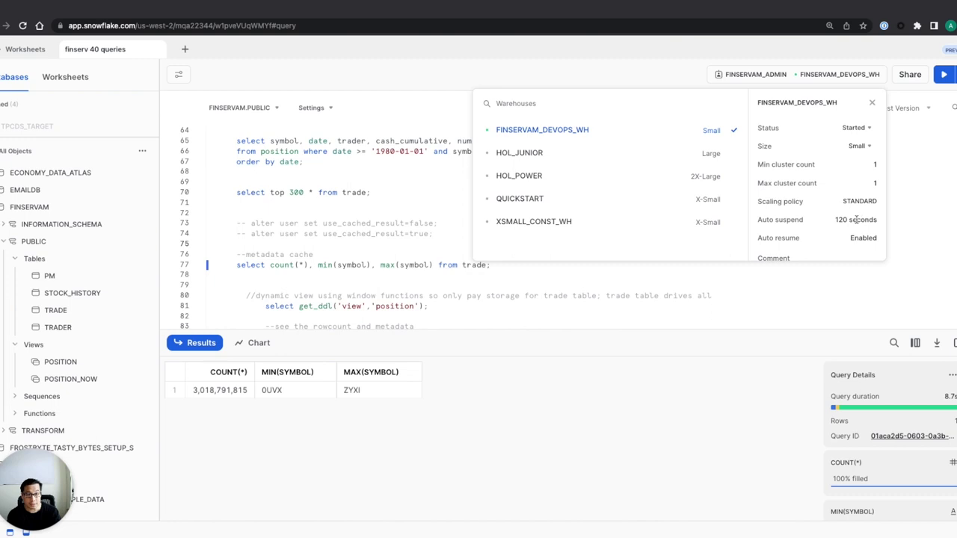
{"action": "left_click", "coordinate": [418, 260]}
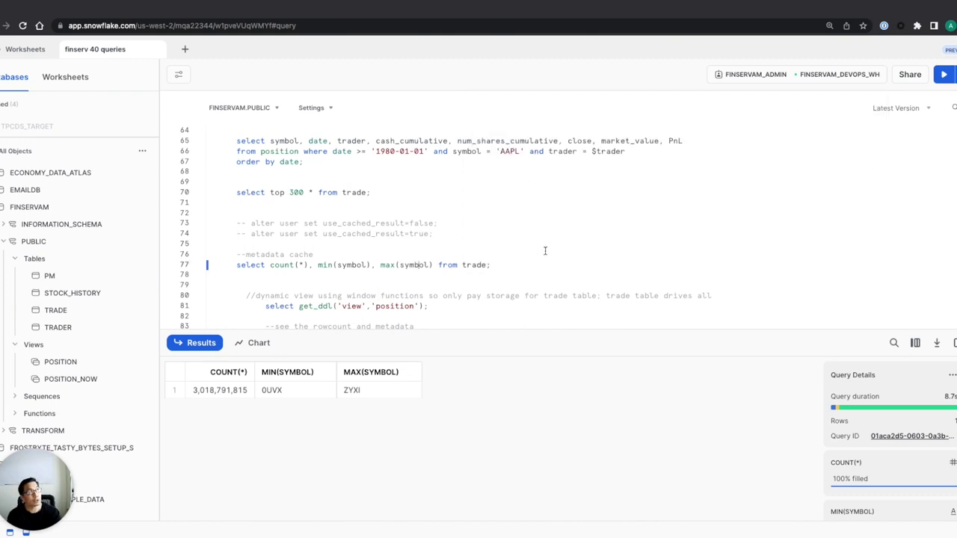
Rerun the unchanged count, min and max query on the trade table and inspect the new run's query profile
{"action": "key", "text": "ctrl+Return"}
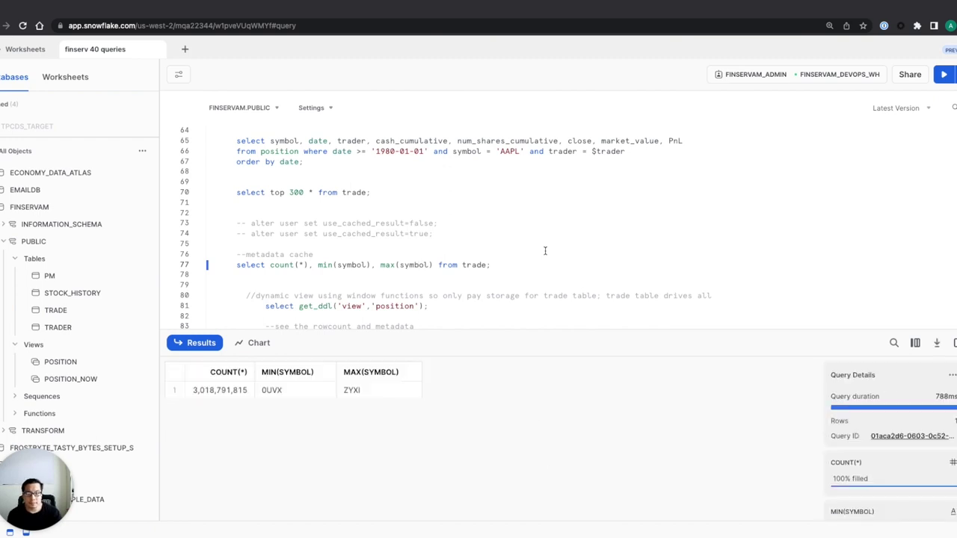
{"action": "mouse_move", "coordinate": [946, 405]}
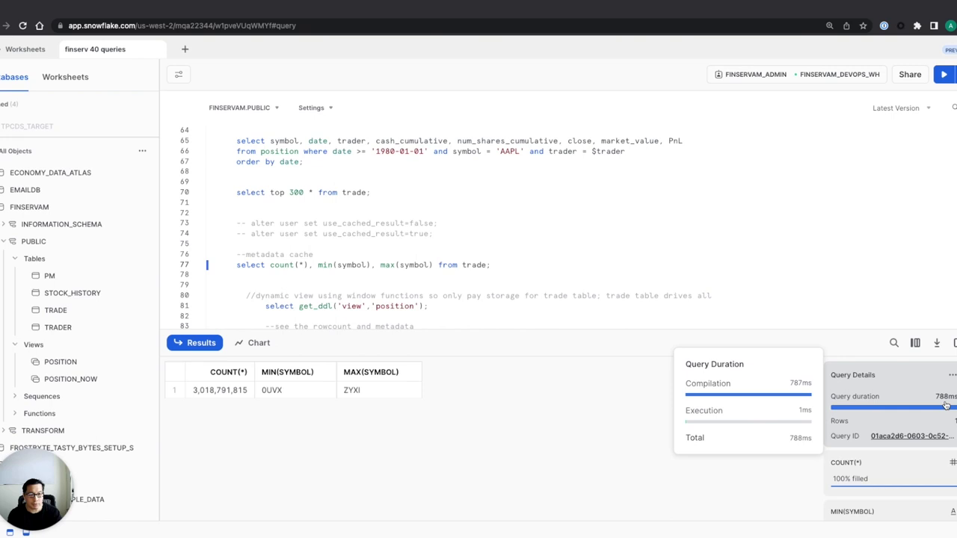
{"action": "left_click", "coordinate": [952, 375]}
{"action": "left_click", "coordinate": [929, 419]}
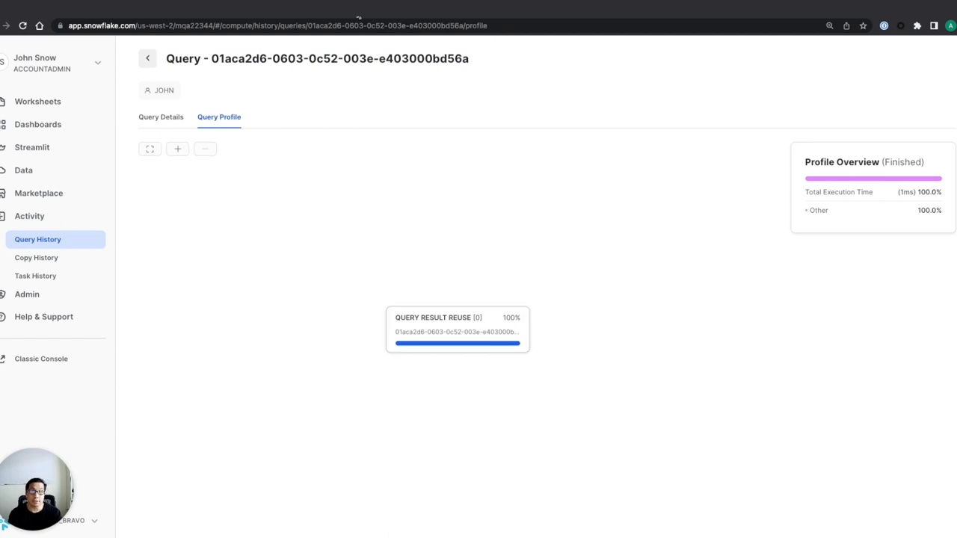
{"action": "left_click", "coordinate": [360, 15]}
Rerun the TSLA position query with its existing start date of 2019-01-01
{"action": "scroll", "coordinate": [394, 232], "scroll_direction": "up", "scroll_amount": 3}
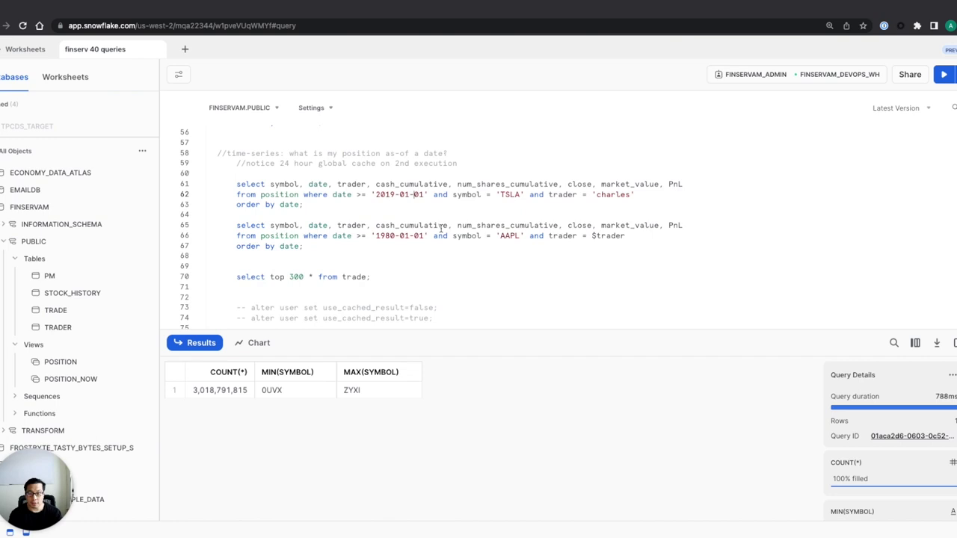
{"action": "key", "text": "ctrl+Return"}
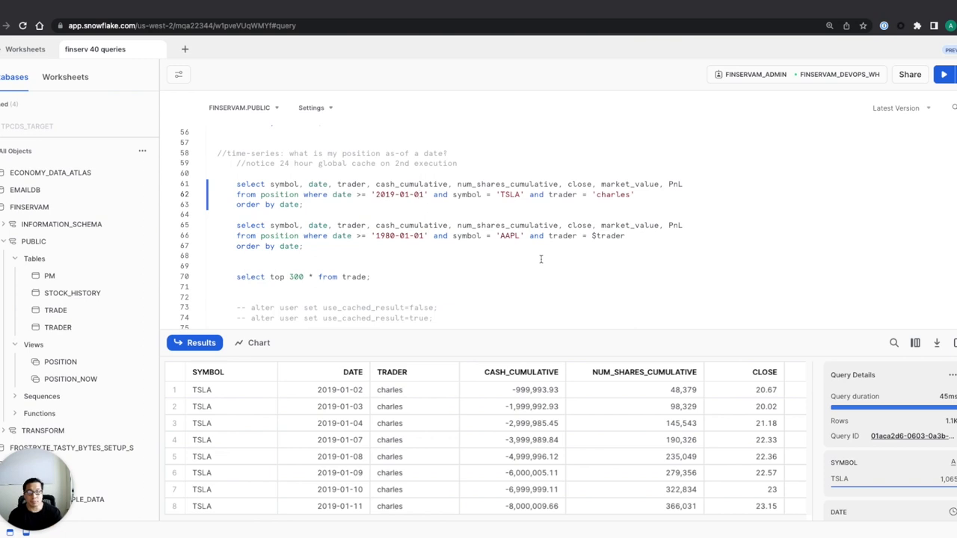
Change the TSLA position query's start date to 2019-01-06 and run it
{"action": "left_click", "coordinate": [424, 195]}
{"action": "key", "text": "BackSpace"}
{"action": "type", "text": "6"}
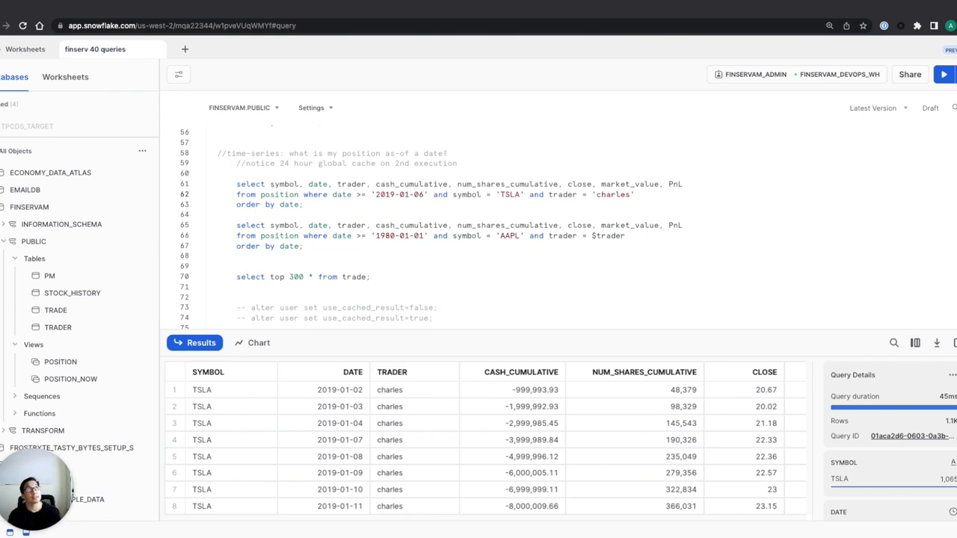
{"action": "key", "text": "ctrl+Return"}
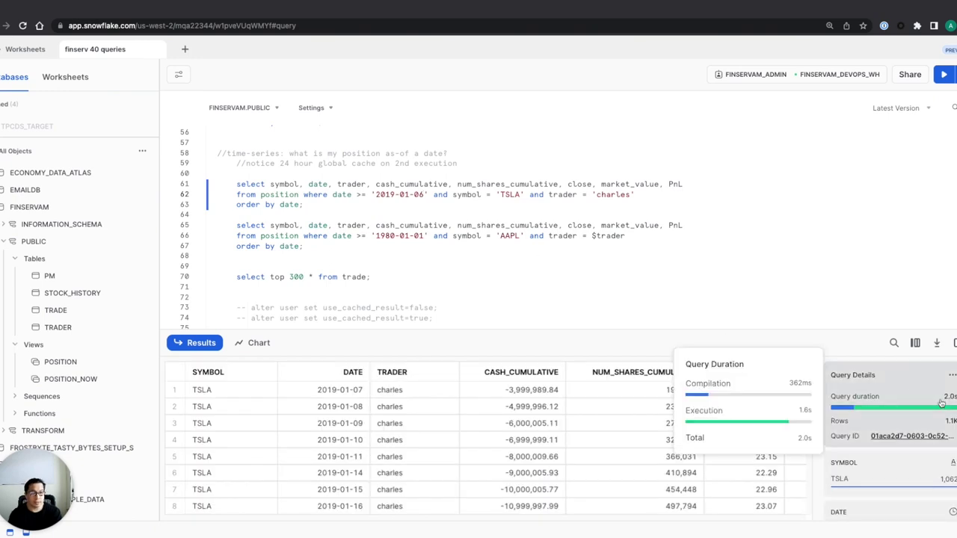
Inspect the query profile of the TSLA position run, focusing on the percentage scanned from cache
{"action": "left_click", "coordinate": [952, 375]}
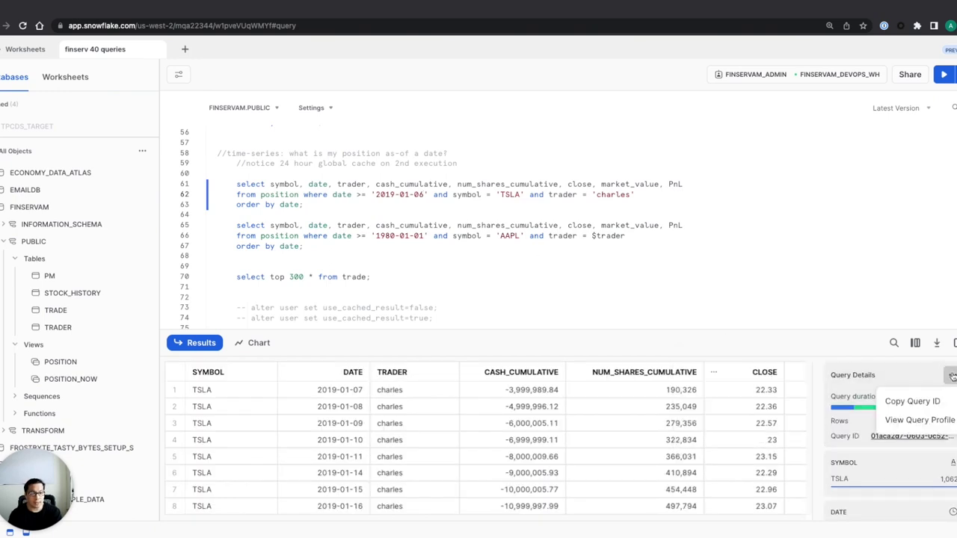
{"action": "left_click", "coordinate": [931, 421]}
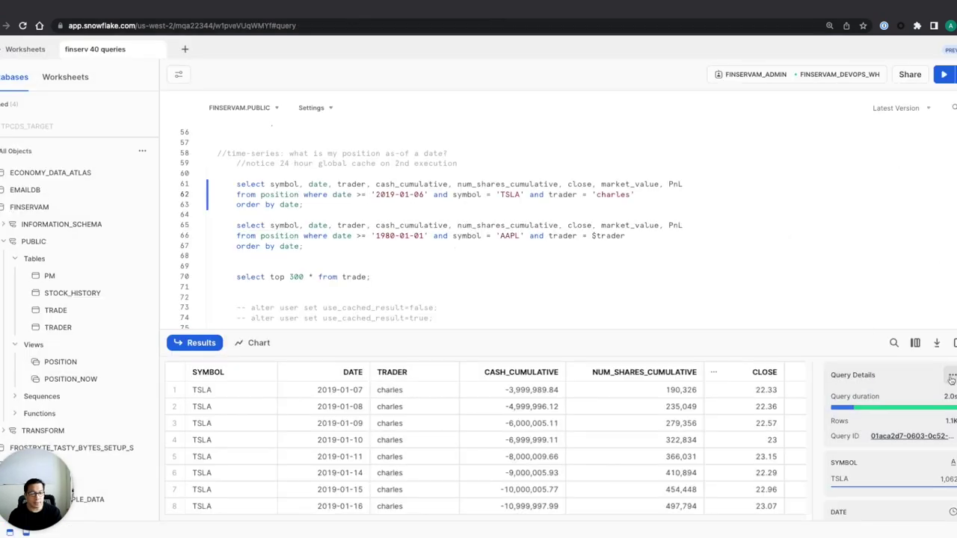
{"action": "left_click", "coordinate": [951, 375]}
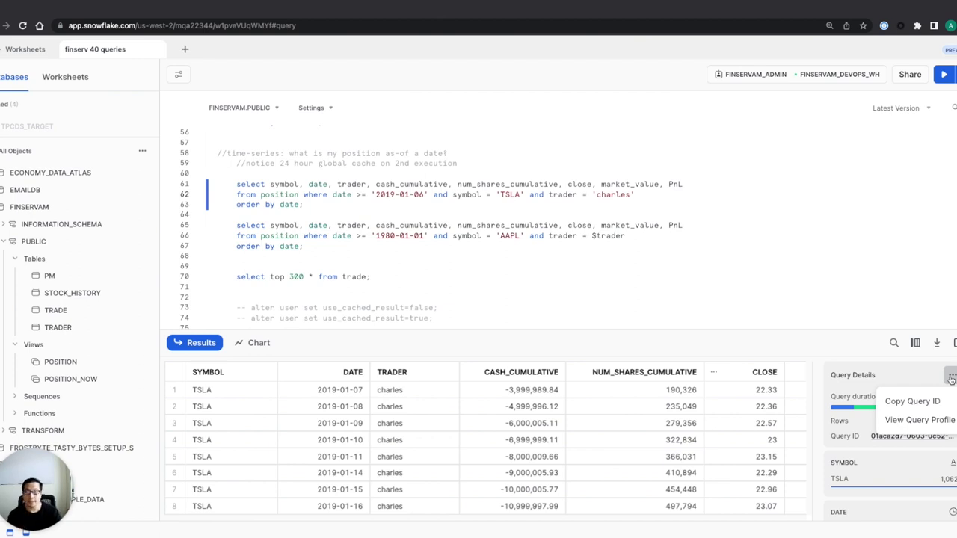
{"action": "left_click", "coordinate": [920, 420]}
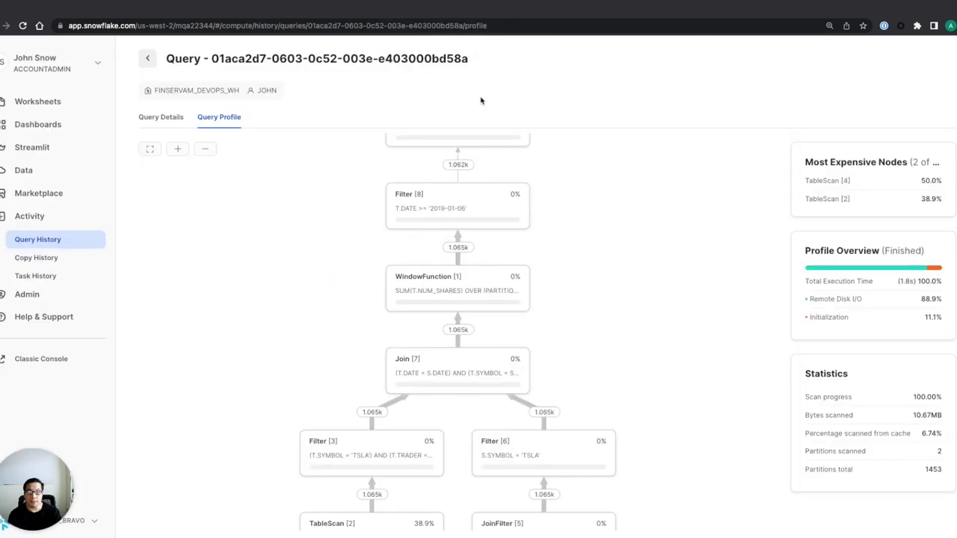
{"action": "scroll", "coordinate": [562, 199], "scroll_direction": "down", "scroll_amount": 3}
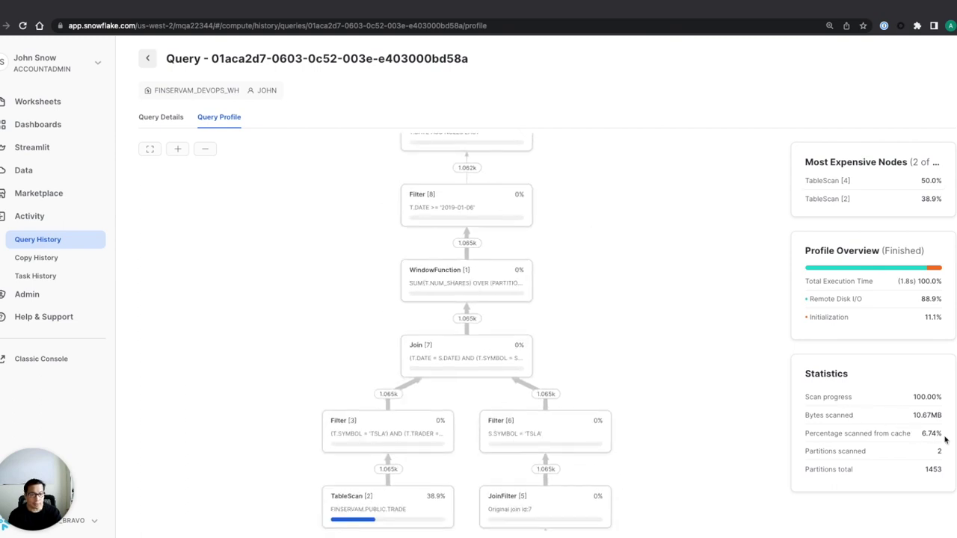
{"action": "left_click_drag", "start_coordinate": [946, 440], "coordinate": [915, 440]}
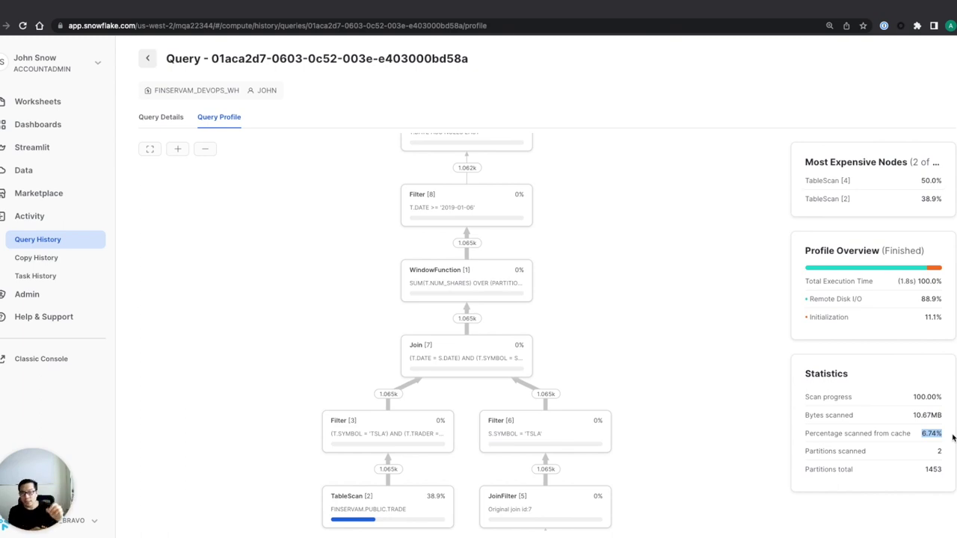
{"action": "left_click", "coordinate": [860, 428]}
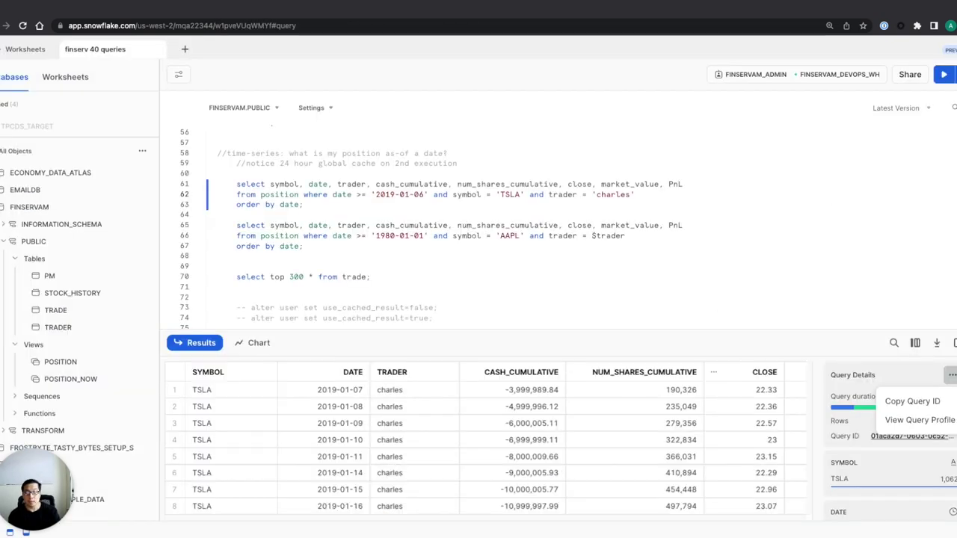
Check the size of the FINSERVAM_DEVOPS_WH warehouse assigned to the worksheet
{"action": "scroll", "coordinate": [525, 186], "scroll_direction": "down", "scroll_amount": 1}
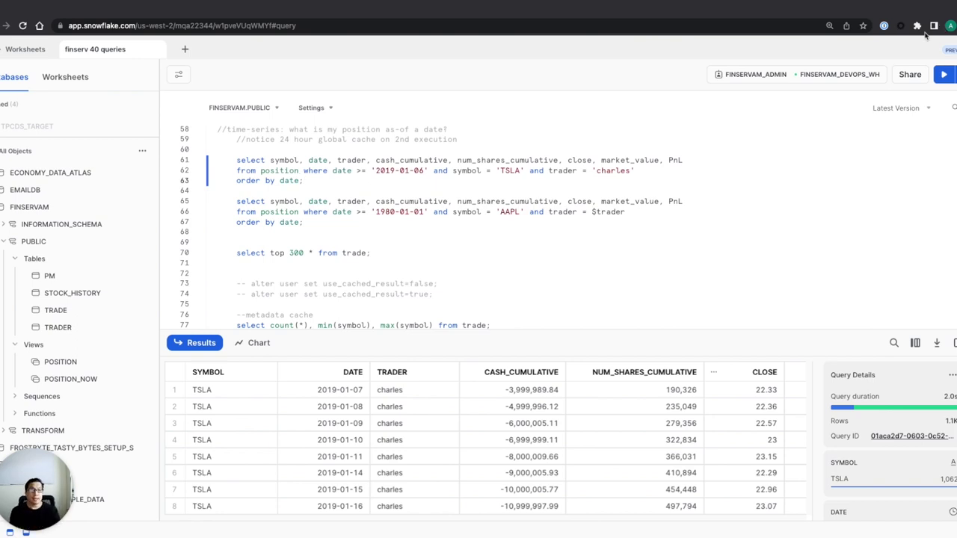
{"action": "left_click", "coordinate": [859, 78]}
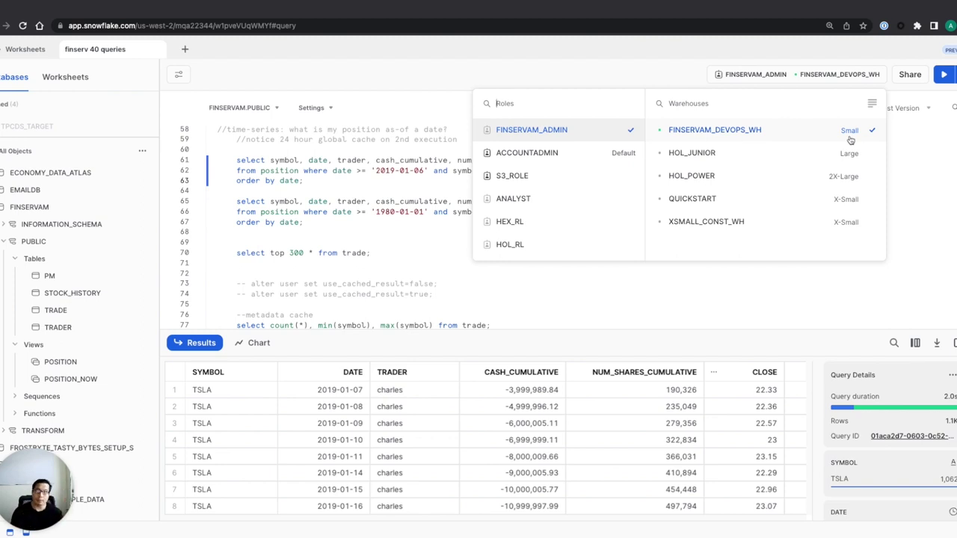
{"action": "left_click", "coordinate": [442, 203]}
Remove the min and max columns from the metadata cache query, leaving select count(*) from trade, and run it
{"action": "scroll", "coordinate": [441, 202], "scroll_direction": "down", "scroll_amount": 2}
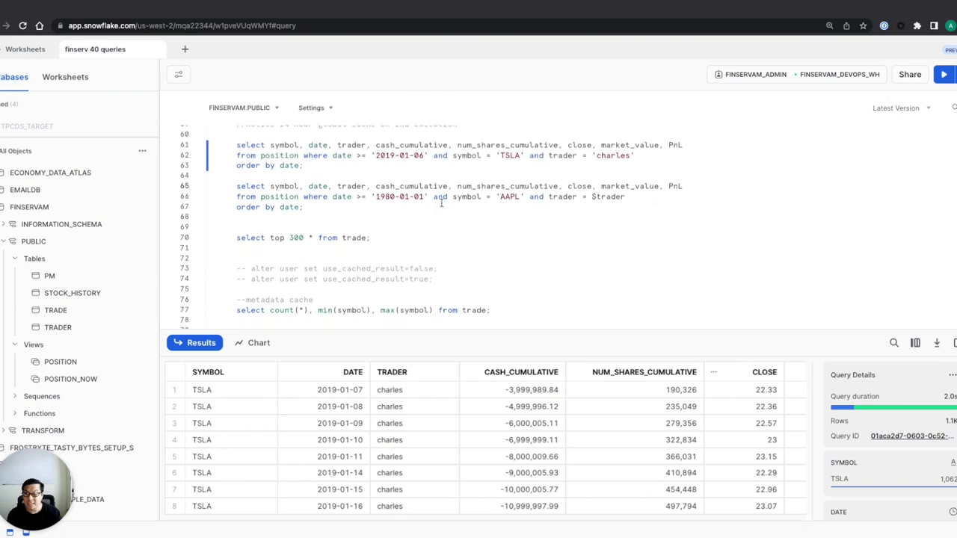
{"action": "scroll", "coordinate": [441, 203], "scroll_direction": "down", "scroll_amount": 2}
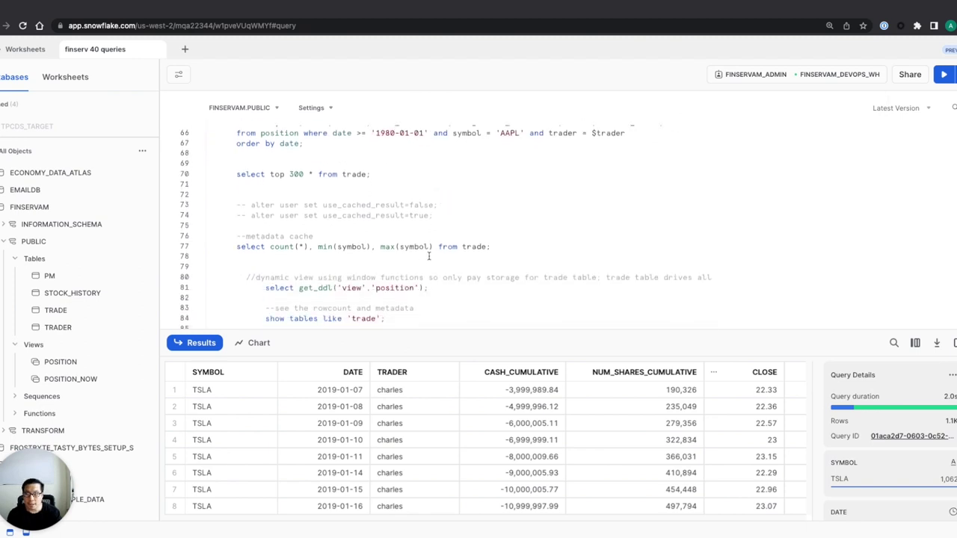
{"action": "left_click", "coordinate": [432, 246]}
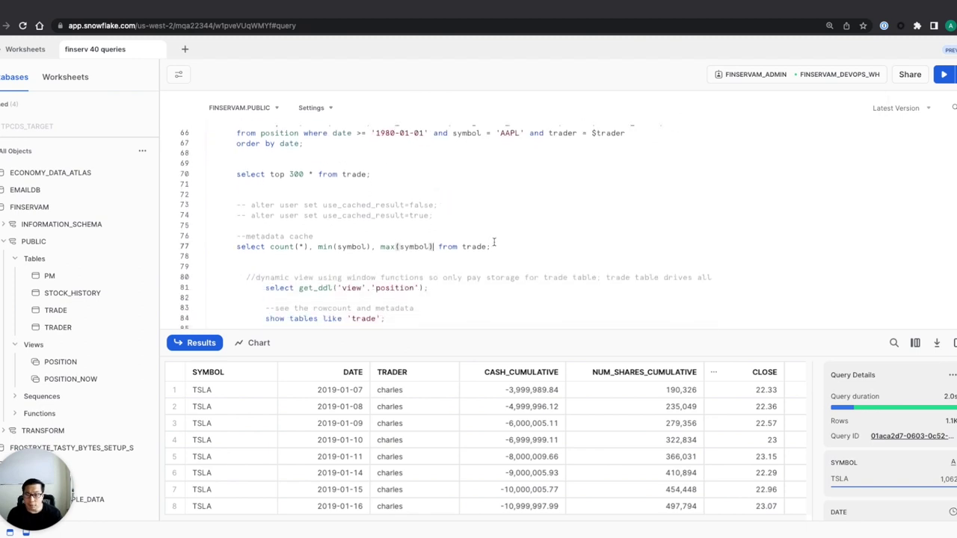
{"action": "key", "text": "BackSpace"}
{"action": "key", "text": "BackSpace"}
{"action": "key", "text": "BackSpace"}
{"action": "key", "text": "BackSpace"}
{"action": "key", "text": "BackSpace"}
{"action": "key", "text": "BackSpace"}
{"action": "key", "text": "BackSpace"}
{"action": "key", "text": "BackSpace"}
{"action": "key", "text": "BackSpace"}
{"action": "key", "text": "BackSpace"}
{"action": "key", "text": "BackSpace"}
{"action": "key", "text": "BackSpace"}
{"action": "key", "text": "BackSpace"}
{"action": "key", "text": "BackSpace"}
{"action": "key", "text": "BackSpace"}
{"action": "key", "text": "BackSpace"}
{"action": "key", "text": "BackSpace"}
{"action": "key", "text": "BackSpace"}
{"action": "key", "text": "BackSpace"}
{"action": "key", "text": "BackSpace"}
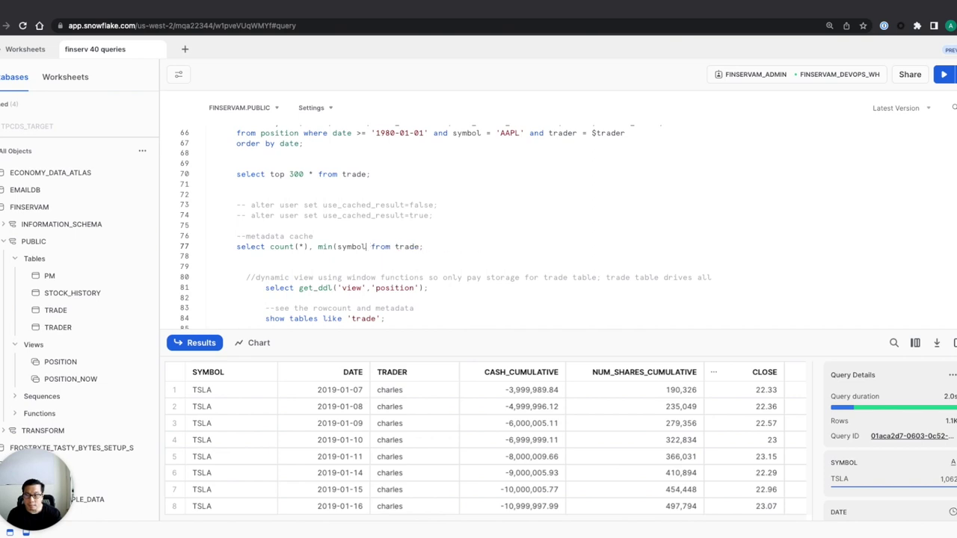
{"action": "key", "text": "BackSpace"}
{"action": "key", "text": "BackSpace"}
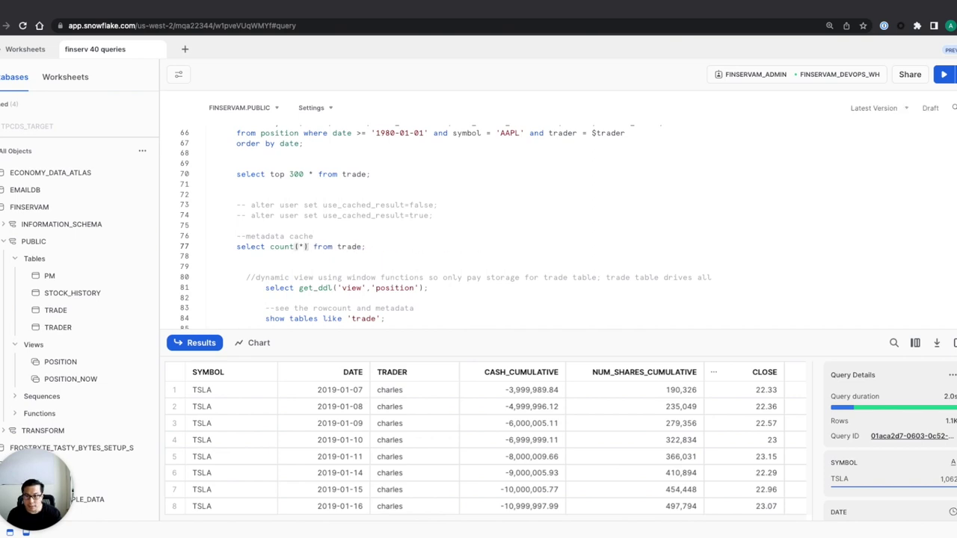
{"action": "key", "text": "super+Return"}
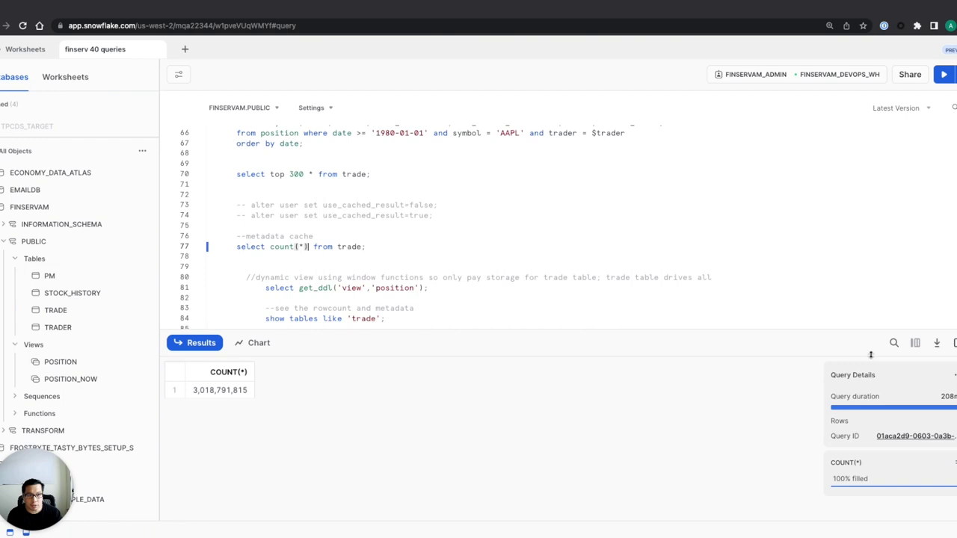
Run get_ddl for the position view and show its full definition in a widened cell preview
{"action": "scroll", "coordinate": [434, 254], "scroll_direction": "down", "scroll_amount": 2}
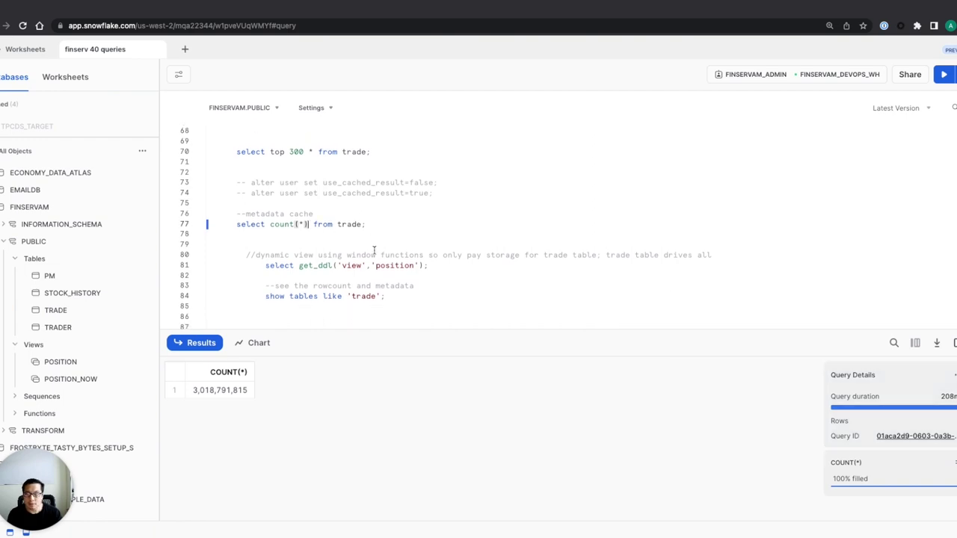
{"action": "scroll", "coordinate": [374, 251], "scroll_direction": "down", "scroll_amount": 1}
{"action": "left_click", "coordinate": [443, 247]}
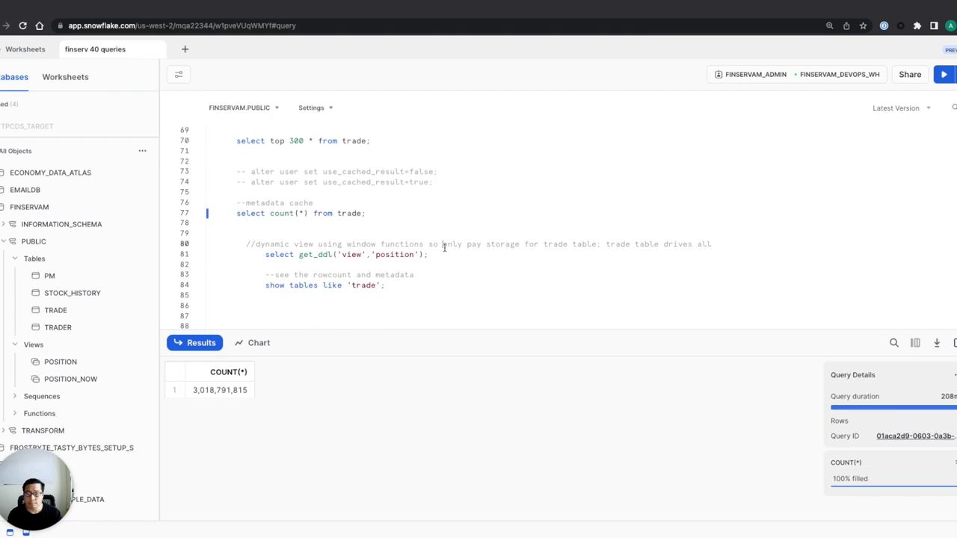
{"action": "scroll", "coordinate": [466, 240], "scroll_direction": "up", "scroll_amount": 5}
{"action": "scroll", "coordinate": [449, 251], "scroll_direction": "down", "scroll_amount": 2}
{"action": "scroll", "coordinate": [440, 257], "scroll_direction": "down", "scroll_amount": 3}
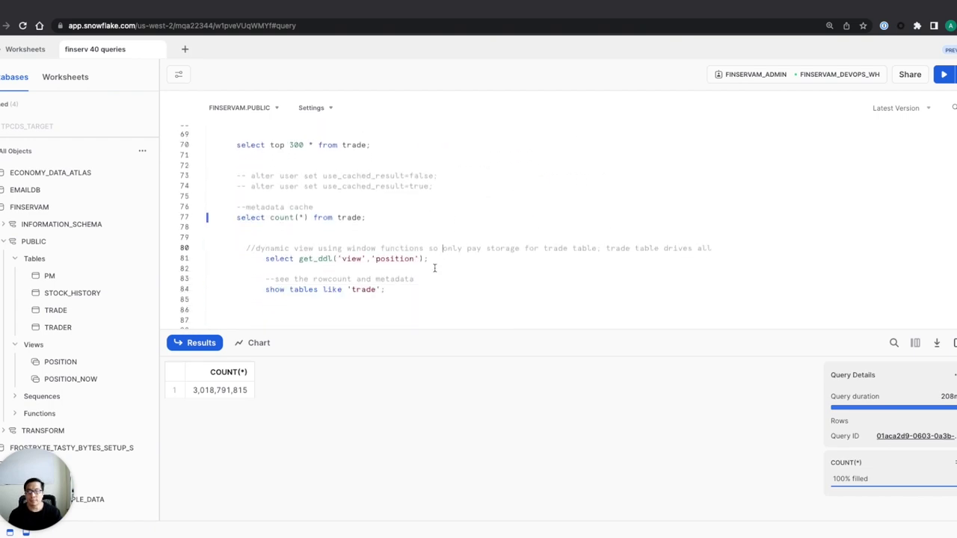
{"action": "left_click", "coordinate": [431, 259]}
{"action": "key", "text": "ctrl+Return"}
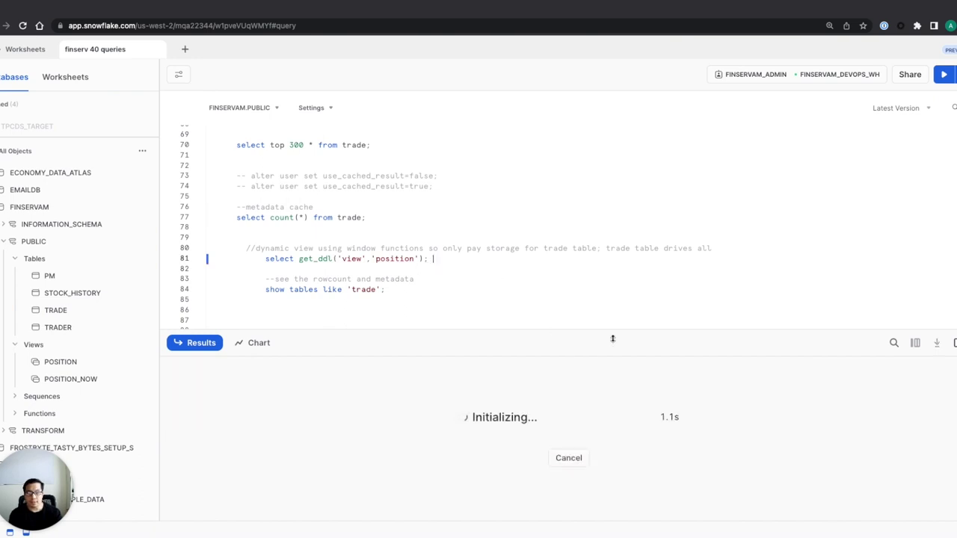
{"action": "left_click", "coordinate": [466, 392]}
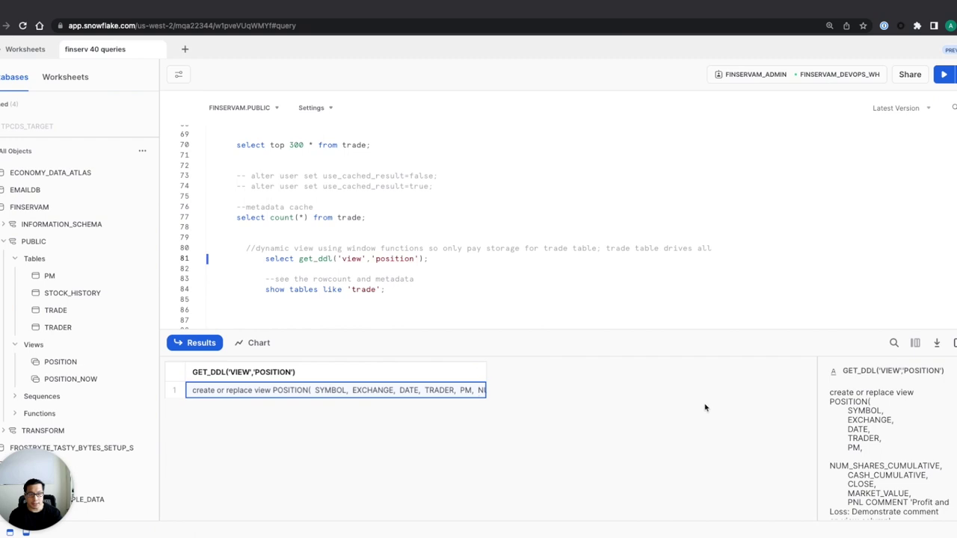
{"action": "left_click_drag", "start_coordinate": [815, 412], "coordinate": [564, 411]}
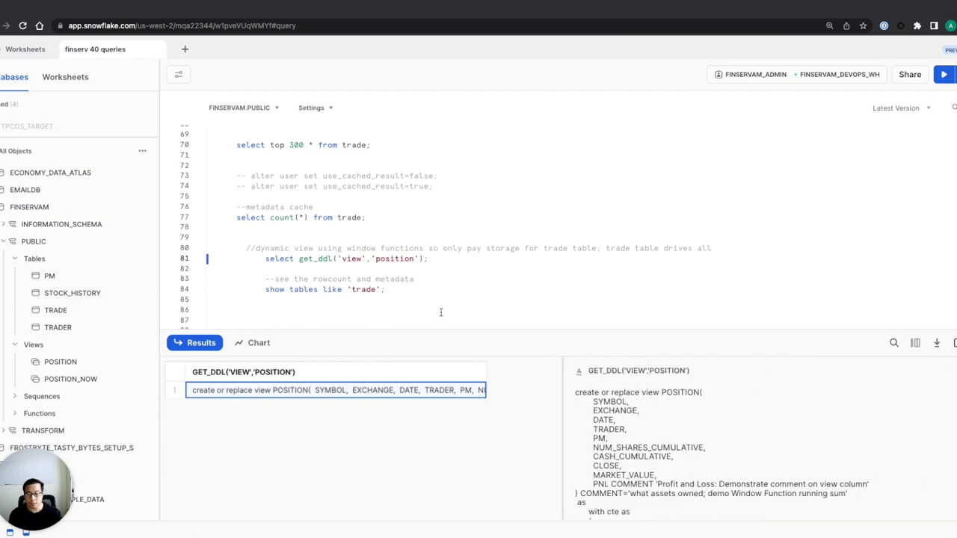
{"action": "double_click", "coordinate": [345, 259]}
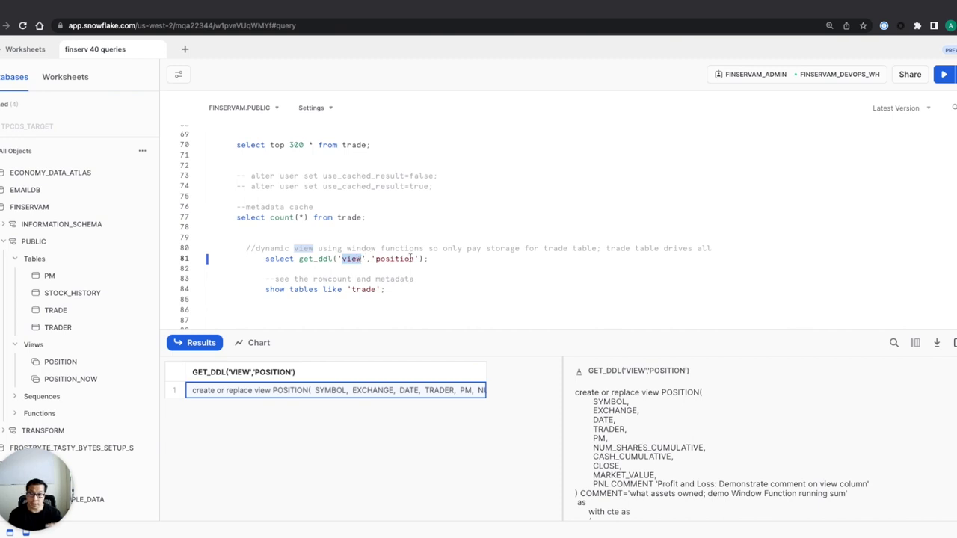
Run show tables like 'trade' and examine the returned comment, clustering, row count, bytes and search optimization columns
{"action": "scroll", "coordinate": [444, 259], "scroll_direction": "down", "scroll_amount": 1}
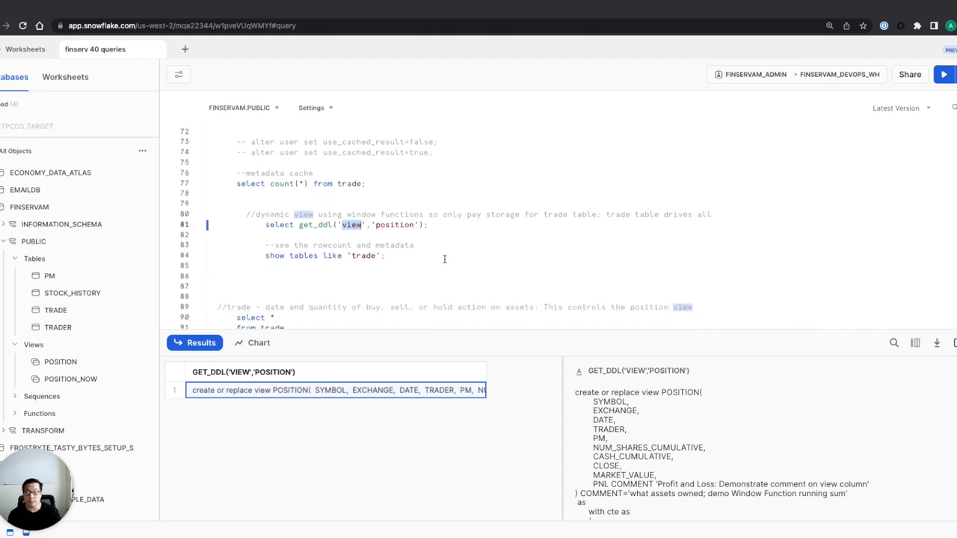
{"action": "left_click", "coordinate": [416, 252]}
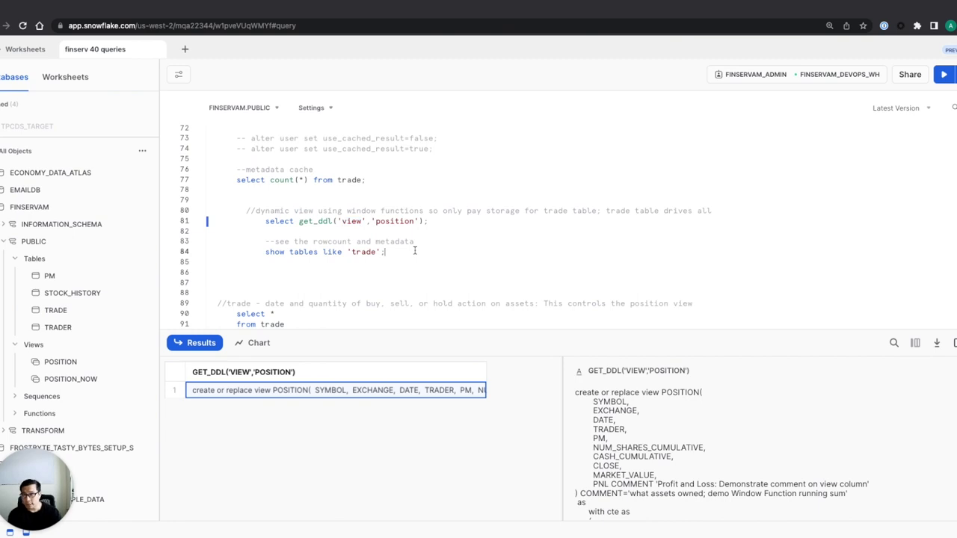
{"action": "key", "text": "ctrl+Return"}
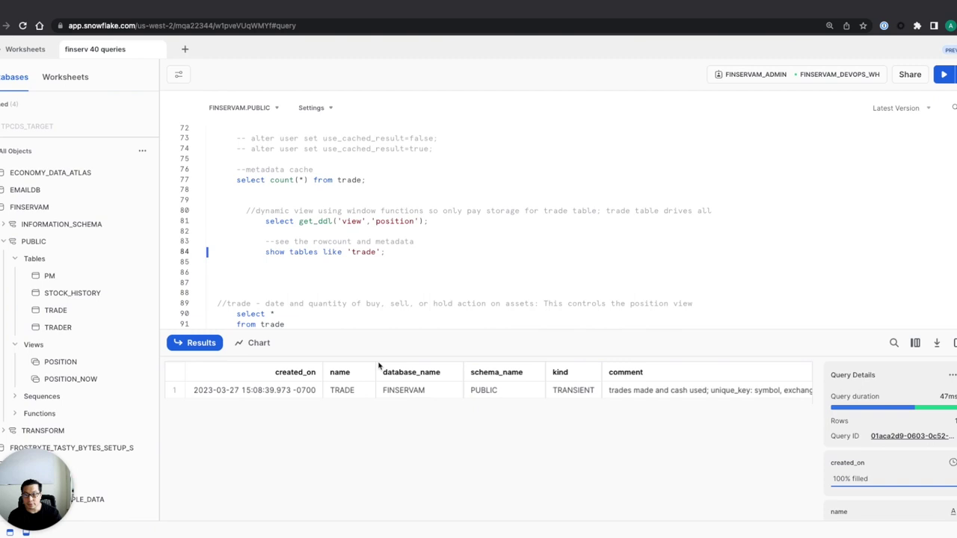
{"action": "left_click", "coordinate": [366, 394]}
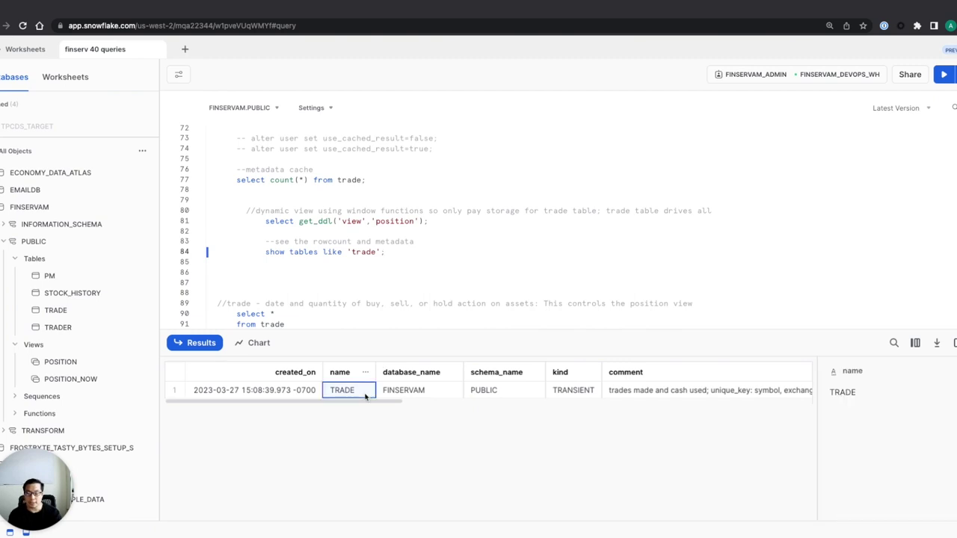
{"action": "scroll", "coordinate": [466, 393], "scroll_direction": "right", "scroll_amount": 5}
{"action": "left_click", "coordinate": [470, 393]}
{"action": "scroll", "coordinate": [471, 393], "scroll_direction": "right", "scroll_amount": 10}
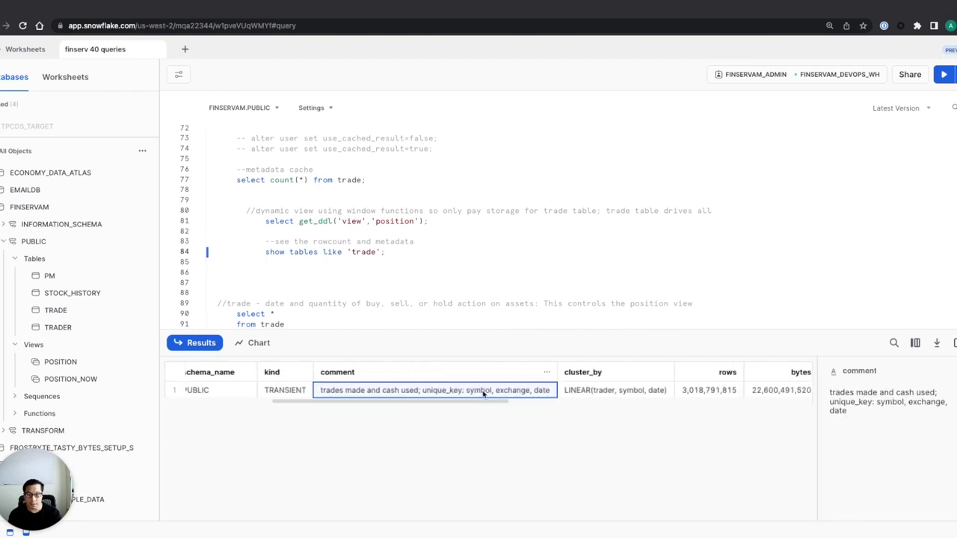
{"action": "left_click", "coordinate": [480, 392]}
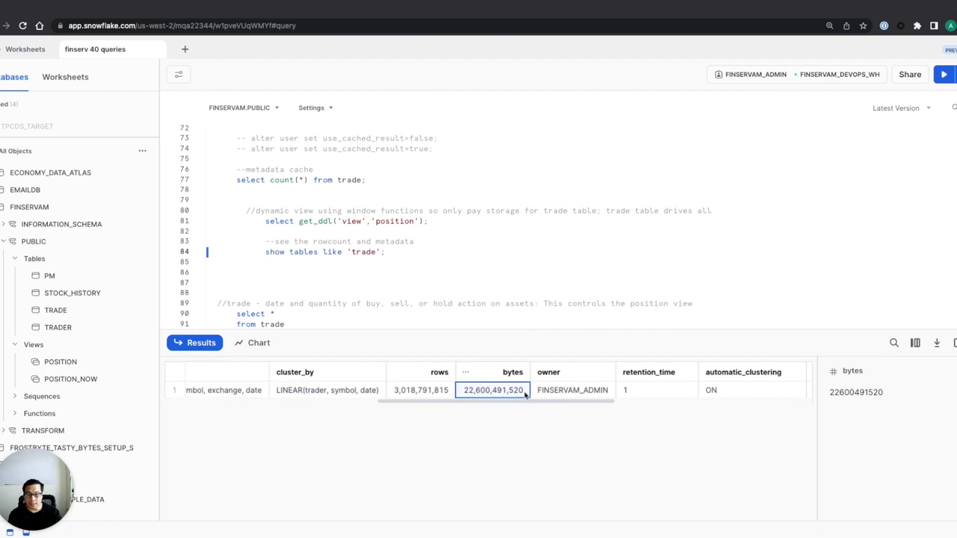
{"action": "scroll", "coordinate": [525, 396], "scroll_direction": "right", "scroll_amount": 5}
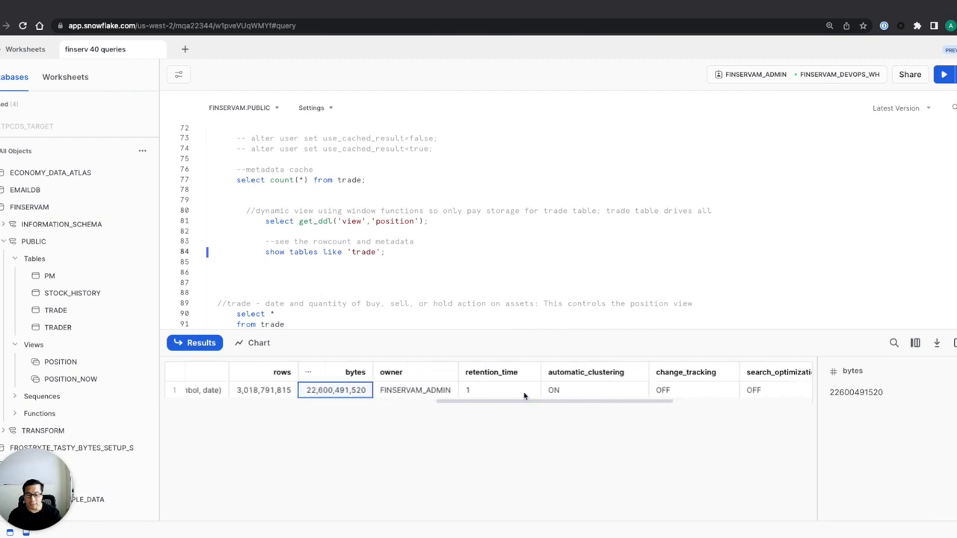
{"action": "scroll", "coordinate": [525, 396], "scroll_direction": "right", "scroll_amount": 10}
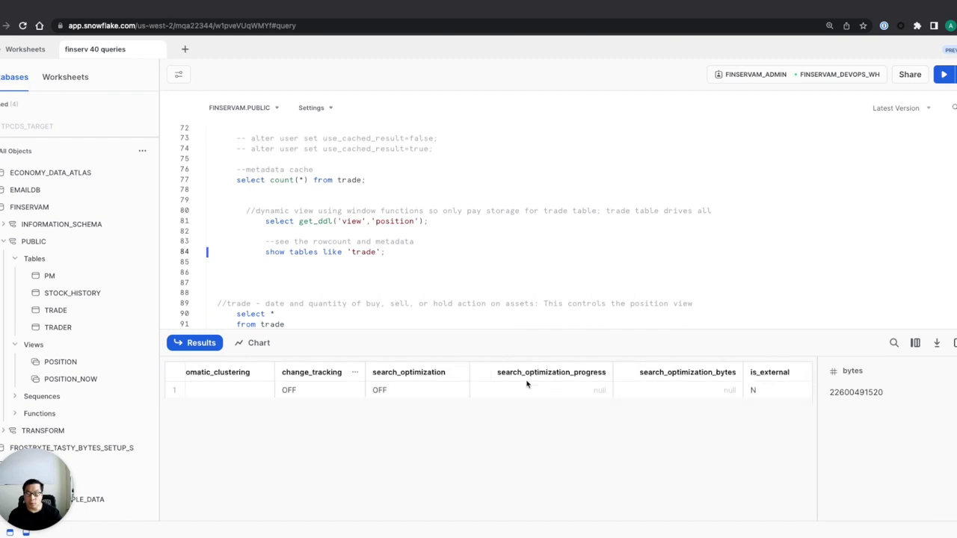
Run the trade table query for AMZN trades dated from 2019-01-01, ordered by symbol and date
{"action": "scroll", "coordinate": [446, 306], "scroll_direction": "down", "scroll_amount": 3}
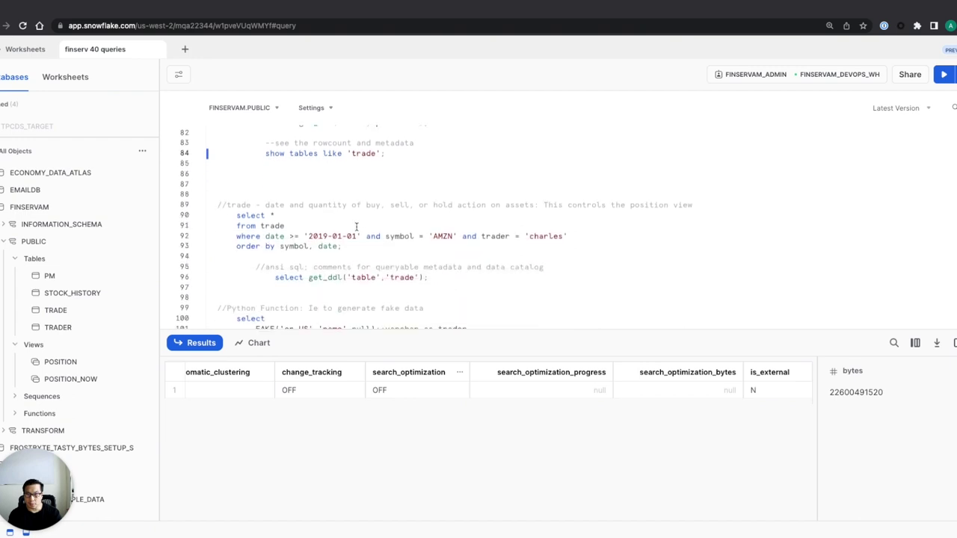
{"action": "left_click", "coordinate": [345, 225]}
{"action": "key", "text": "ctrl+Return"}
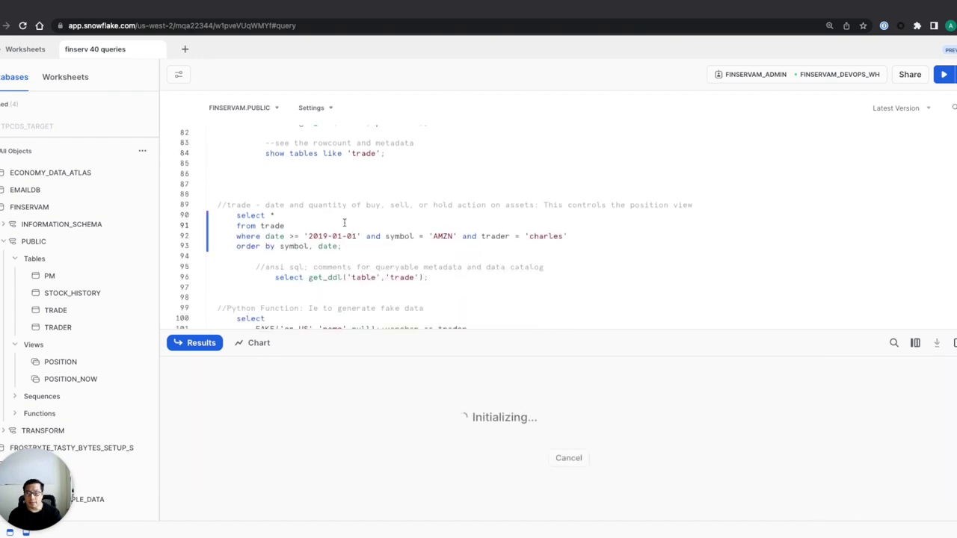
{"action": "scroll", "coordinate": [474, 175], "scroll_direction": "down", "scroll_amount": 1}
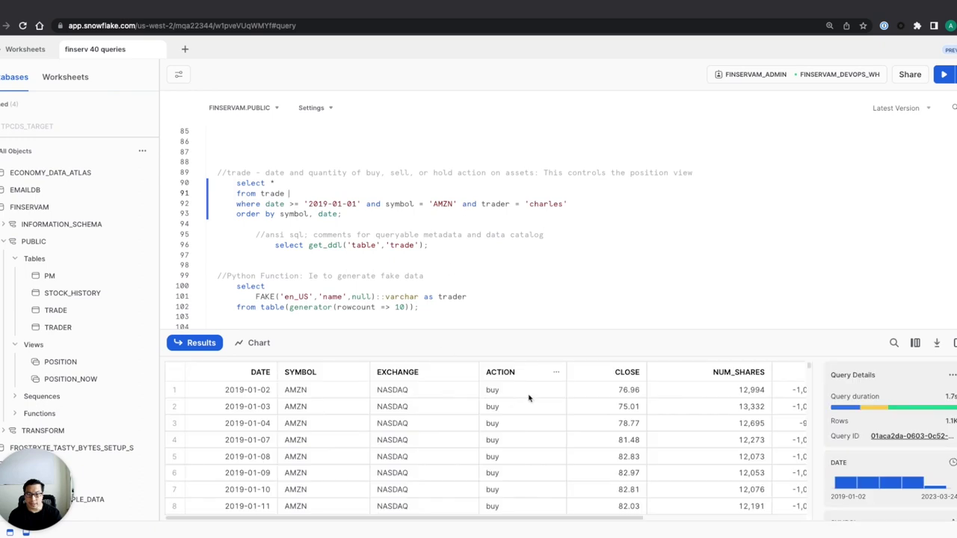
Examine the AMZN trade results across the columns, including the cash and date values, along with the TRADE table's details
{"action": "scroll", "coordinate": [529, 397], "scroll_direction": "right", "scroll_amount": 5}
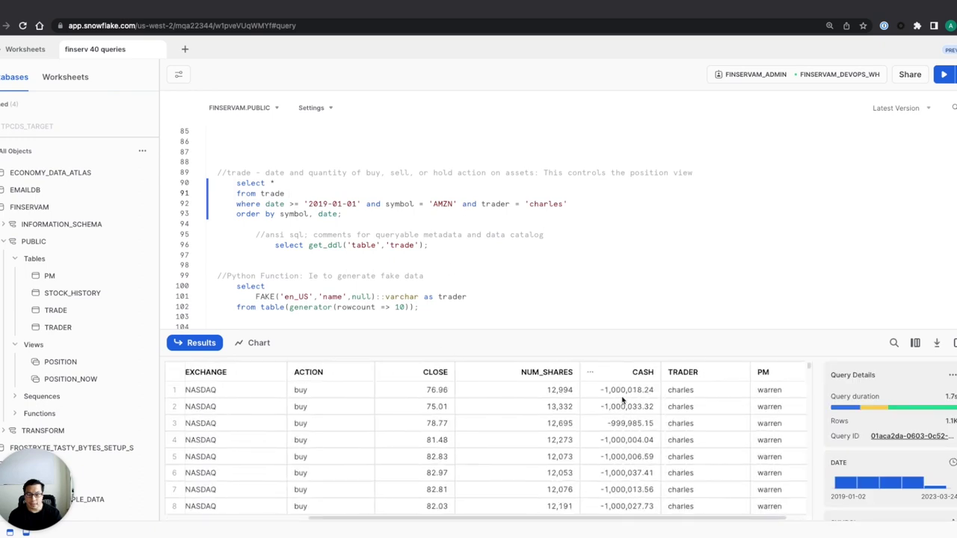
{"action": "left_click", "coordinate": [626, 395]}
{"action": "scroll", "coordinate": [624, 401], "scroll_direction": "right", "scroll_amount": 1}
{"action": "scroll", "coordinate": [577, 404], "scroll_direction": "left", "scroll_amount": 5}
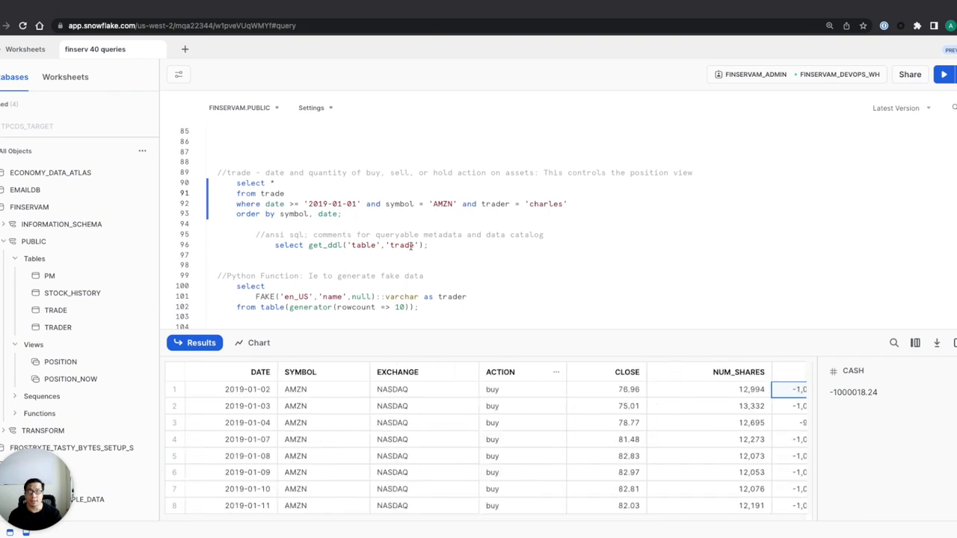
{"action": "mouse_move", "coordinate": [90, 311]}
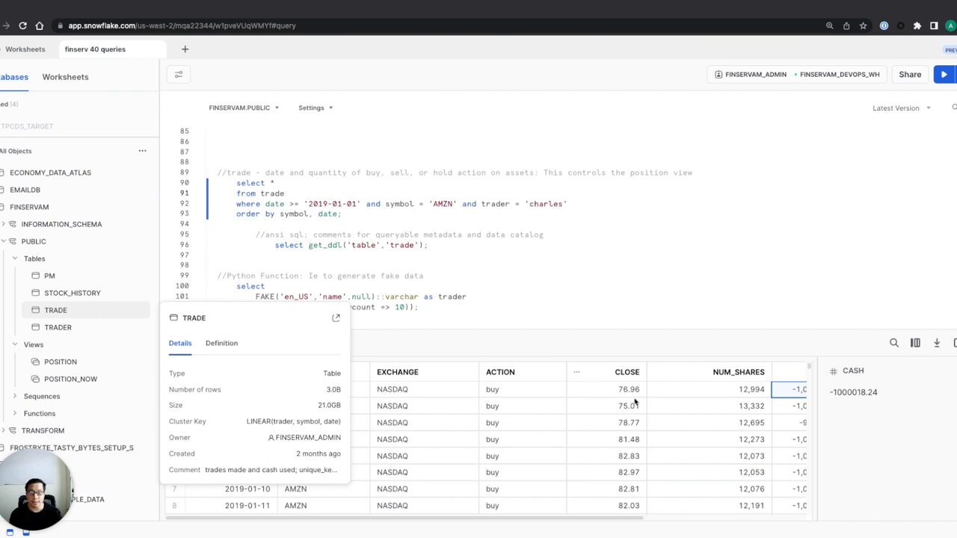
{"action": "left_click", "coordinate": [269, 391]}
{"action": "key", "text": "Down"}
{"action": "key", "text": "Down"}
{"action": "key", "text": "Down"}
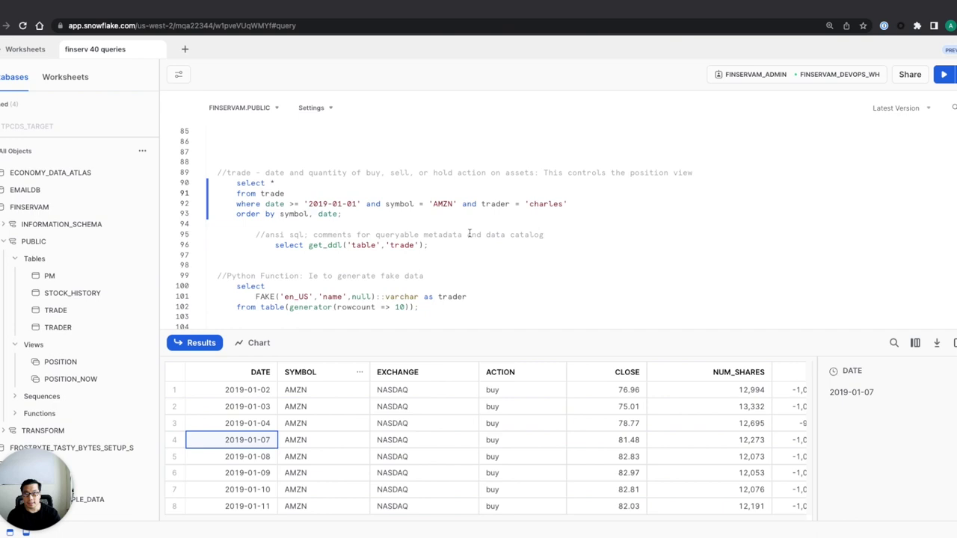
Run get_ddl for the trade table and show its full definition in a widened cell preview
{"action": "left_click", "coordinate": [447, 246]}
{"action": "key", "text": "super+Return"}
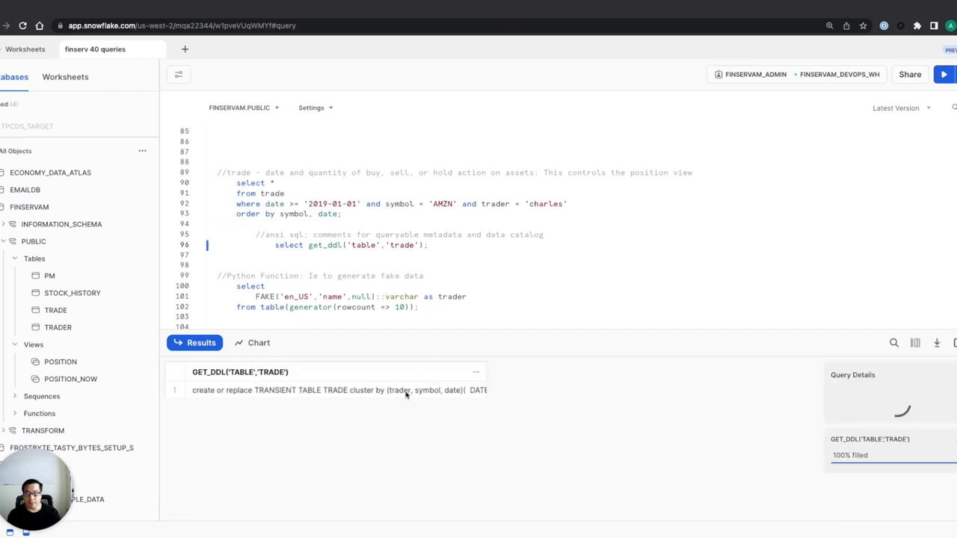
{"action": "left_click", "coordinate": [406, 392]}
{"action": "left_click_drag", "start_coordinate": [816, 380], "coordinate": [437, 390]}
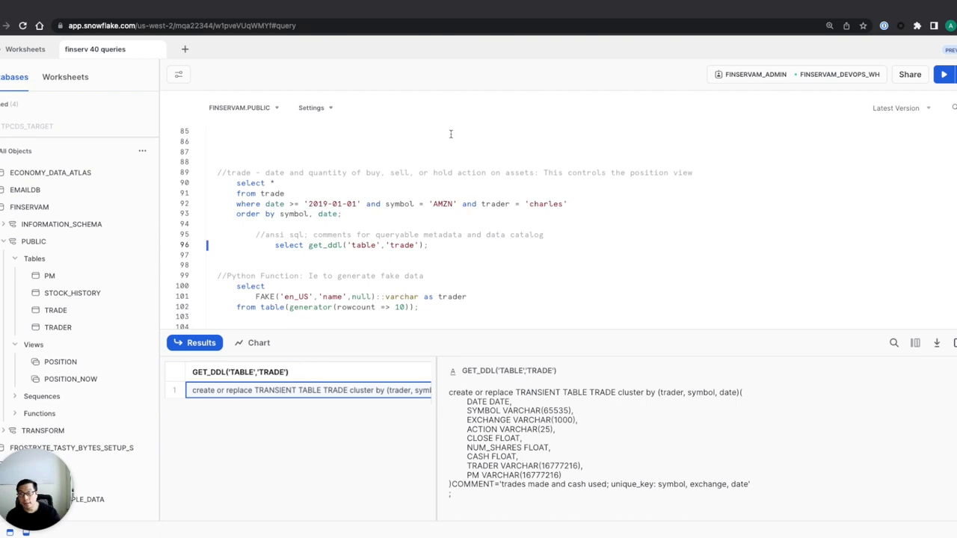
Expand the PUBLIC schema's functions, run the FAKE query generating 10 en_US trader names, and look through the generated rows
{"action": "scroll", "coordinate": [453, 179], "scroll_direction": "down", "scroll_amount": 2}
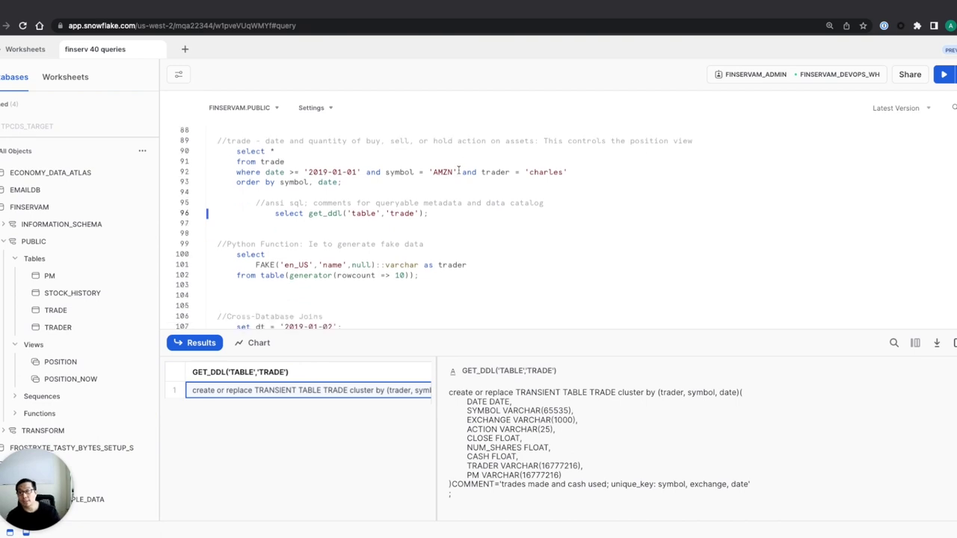
{"action": "left_click", "coordinate": [446, 243]}
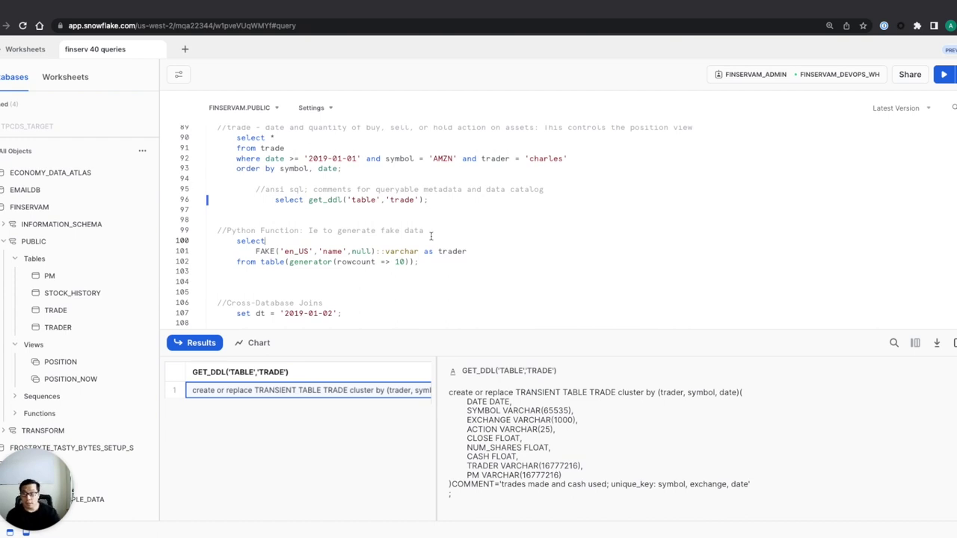
{"action": "double_click", "coordinate": [266, 251]}
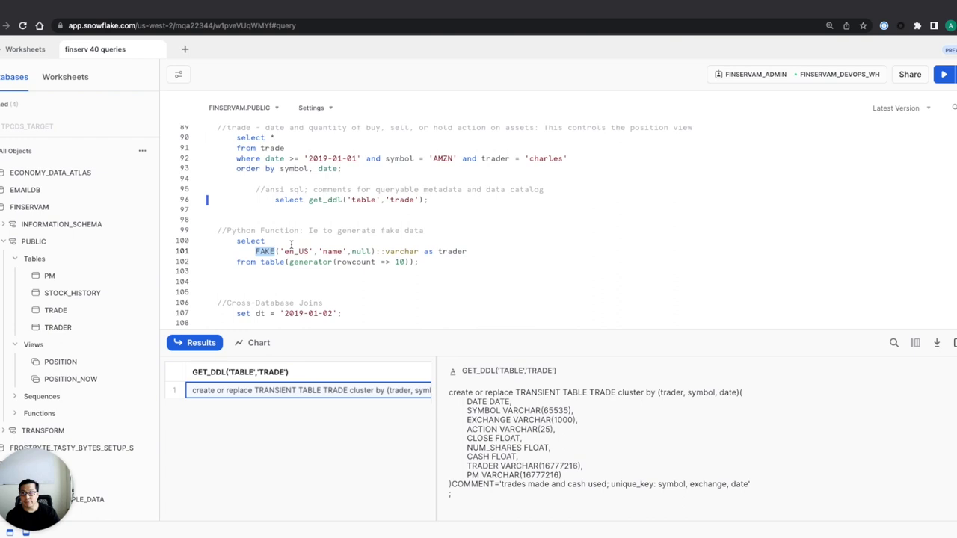
{"action": "left_click", "coordinate": [290, 243]}
{"action": "left_click", "coordinate": [39, 413]}
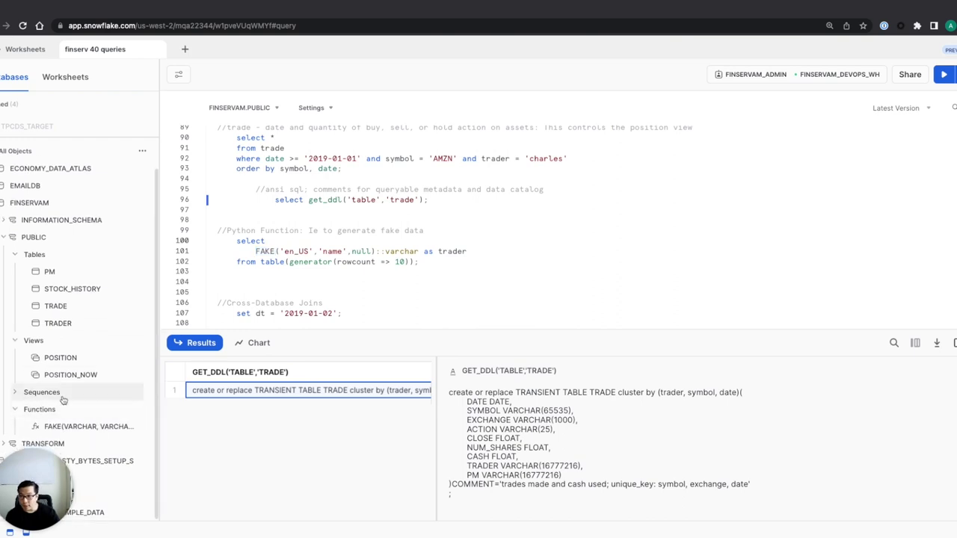
{"action": "mouse_move", "coordinate": [66, 426]}
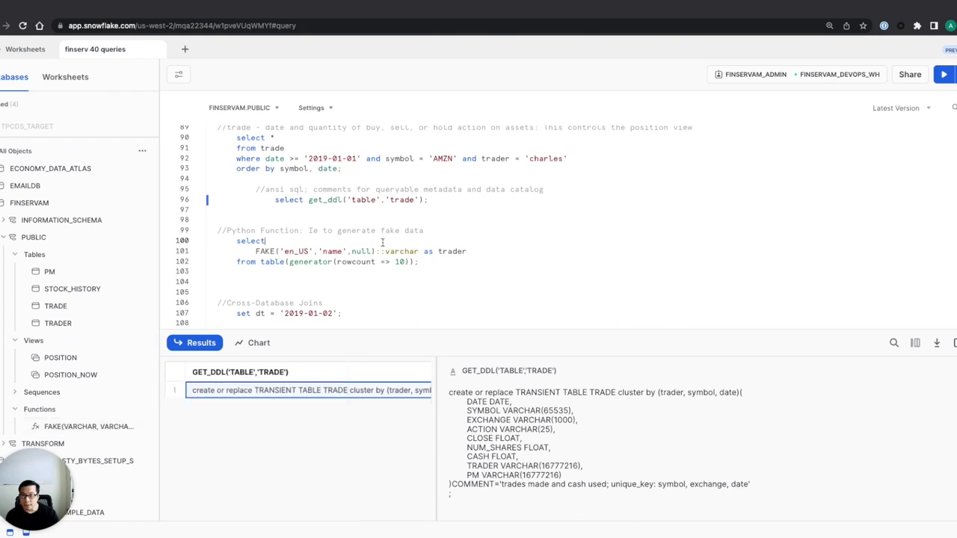
{"action": "key", "text": "ctrl+Return"}
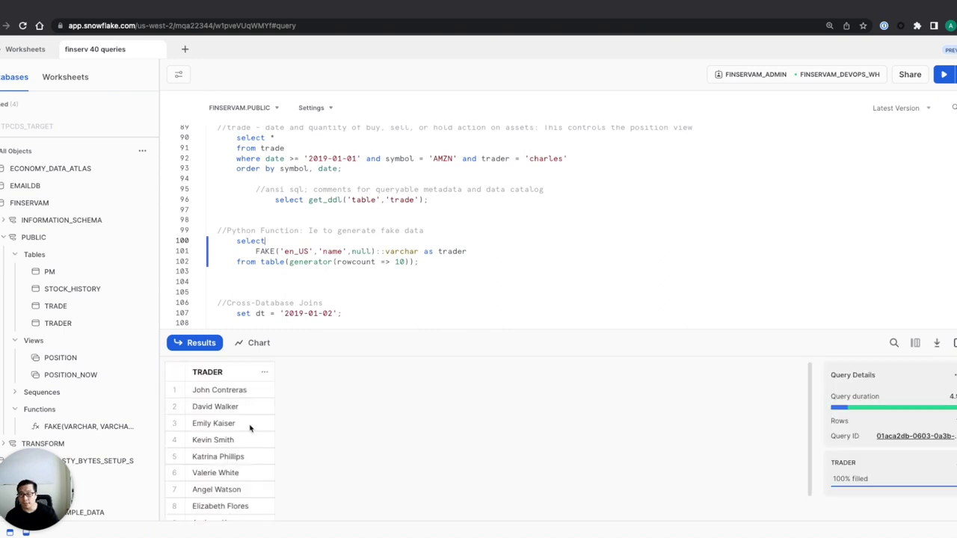
{"action": "scroll", "coordinate": [250, 428], "scroll_direction": "down", "scroll_amount": 2}
{"action": "scroll", "coordinate": [247, 423], "scroll_direction": "up", "scroll_amount": 2}
Set the FAKE query's locale to en_UK, run it, and look through the generated trader names
{"action": "double_click", "coordinate": [293, 252]}
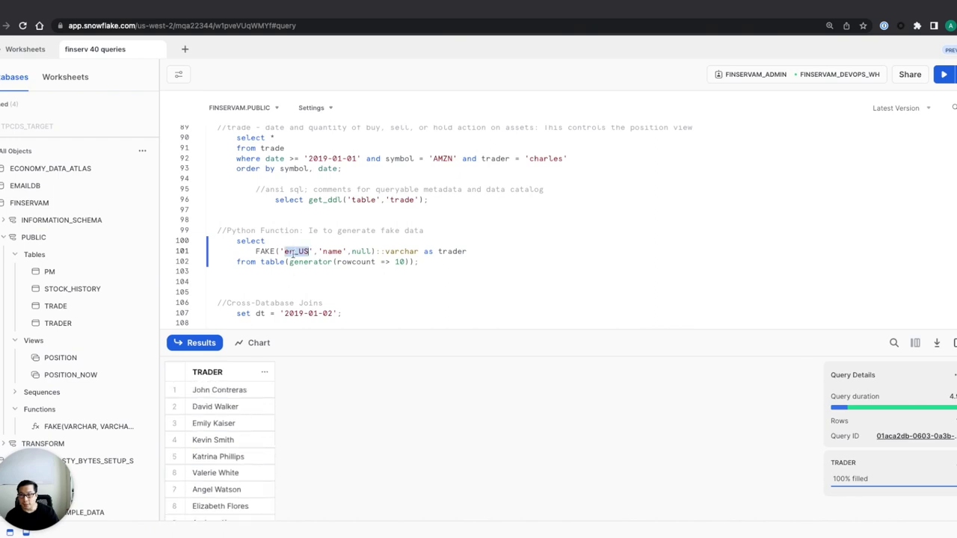
{"action": "type", "text": "en_UK"}
{"action": "key", "text": "ctrl+Return"}
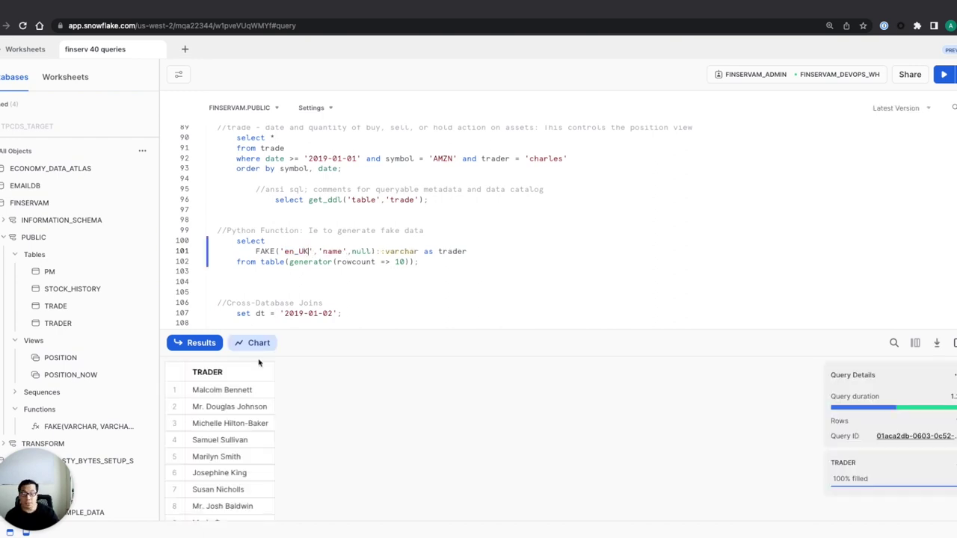
{"action": "scroll", "coordinate": [231, 441], "scroll_direction": "down", "scroll_amount": 2}
{"action": "scroll", "coordinate": [231, 442], "scroll_direction": "up", "scroll_amount": 2}
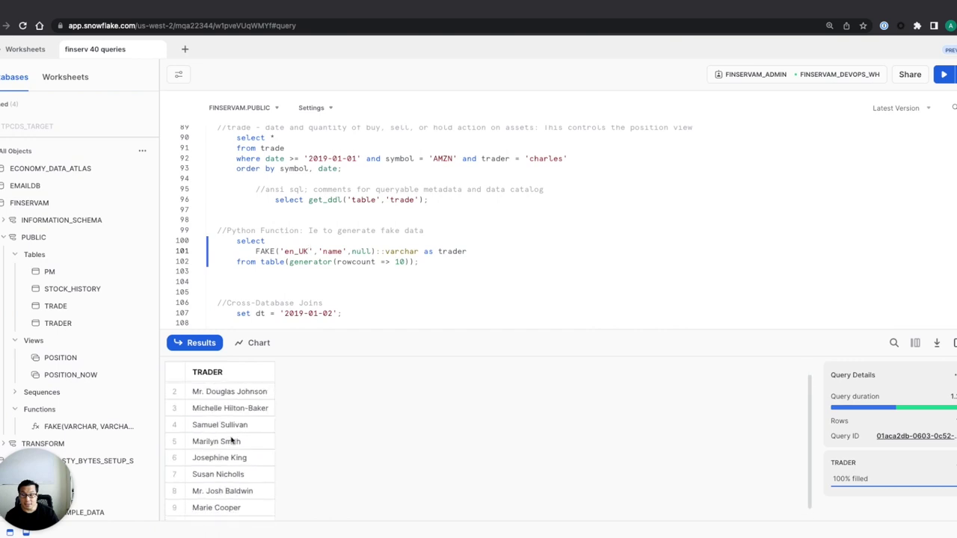
Set the FAKE query's locale back to en_US and rerun it
{"action": "key", "text": "BackSpace"}
{"action": "type", "text": "S"}
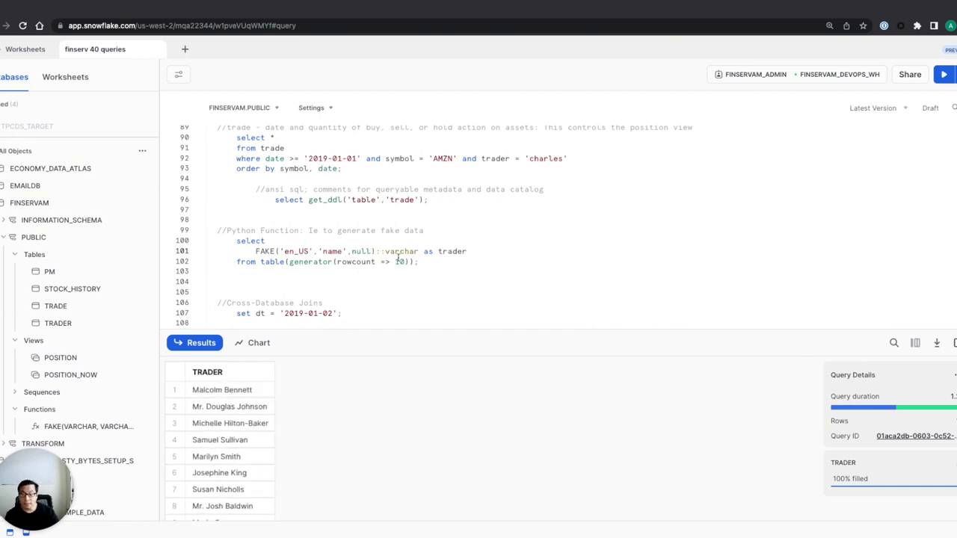
{"action": "key", "text": "ctrl+Return"}
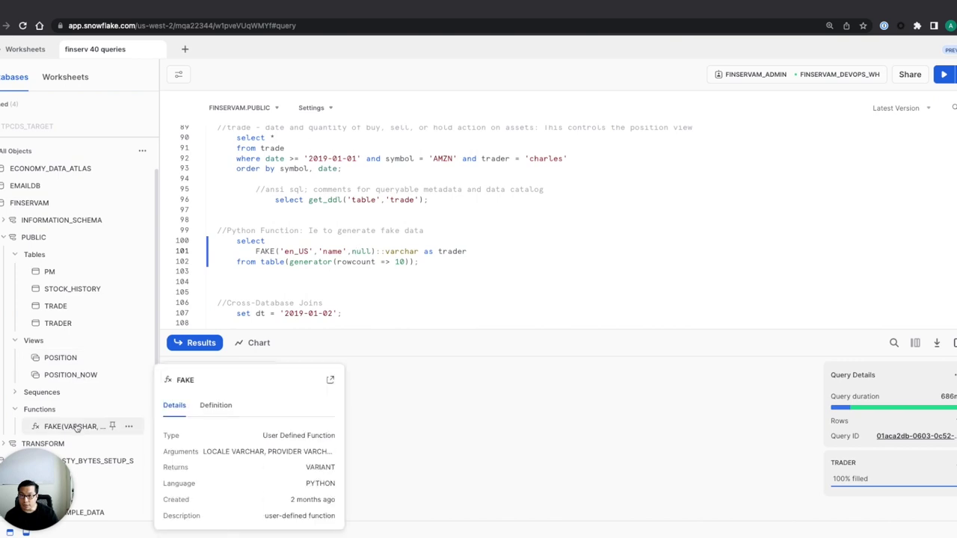
Open the FAKE function's object page from its details preview and expand the full function definition
{"action": "left_click", "coordinate": [329, 380]}
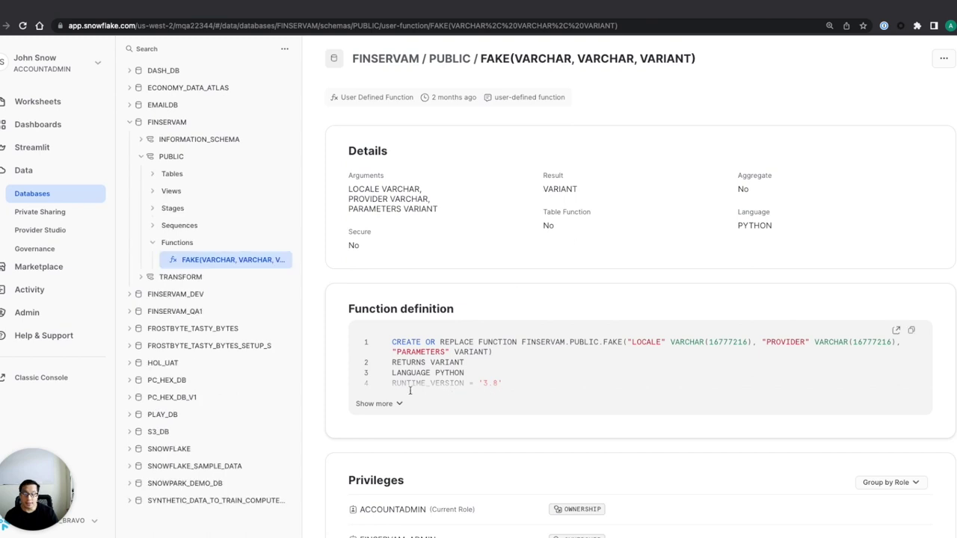
{"action": "left_click", "coordinate": [398, 405]}
{"action": "scroll", "coordinate": [534, 370], "scroll_direction": "down", "scroll_amount": 3}
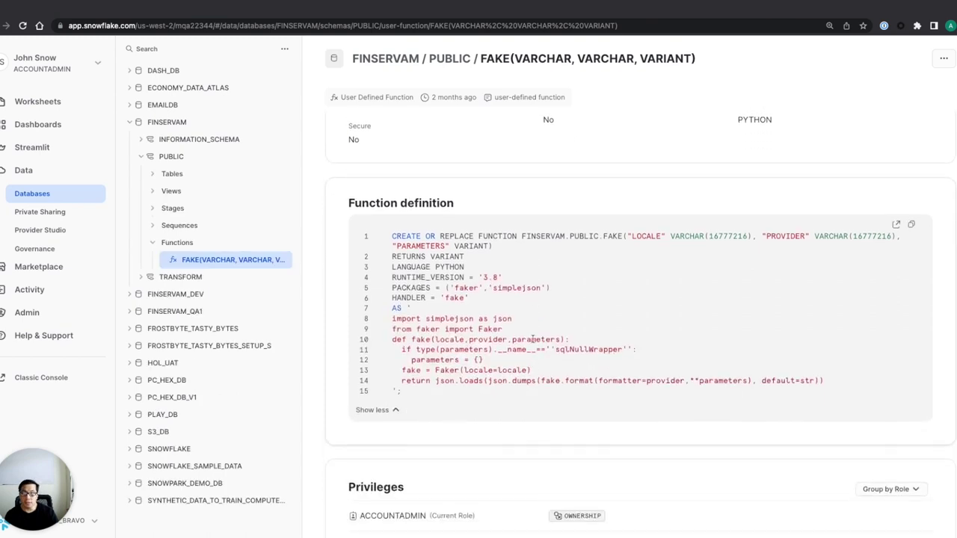
Examine the FAKE function's language, runtime version, faker and simplejson packages, and Python body
{"action": "double_click", "coordinate": [447, 269]}
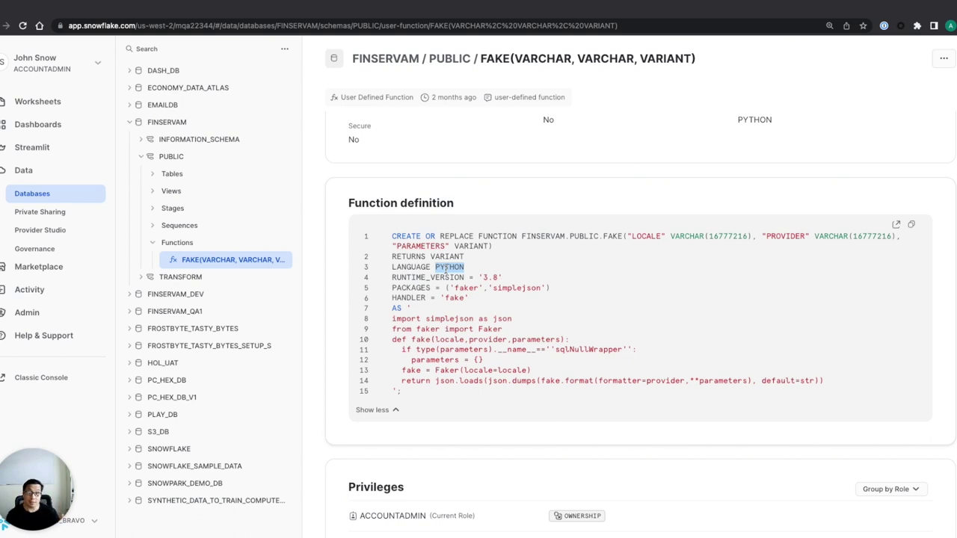
{"action": "left_click", "coordinate": [450, 267]}
{"action": "double_click", "coordinate": [450, 267]}
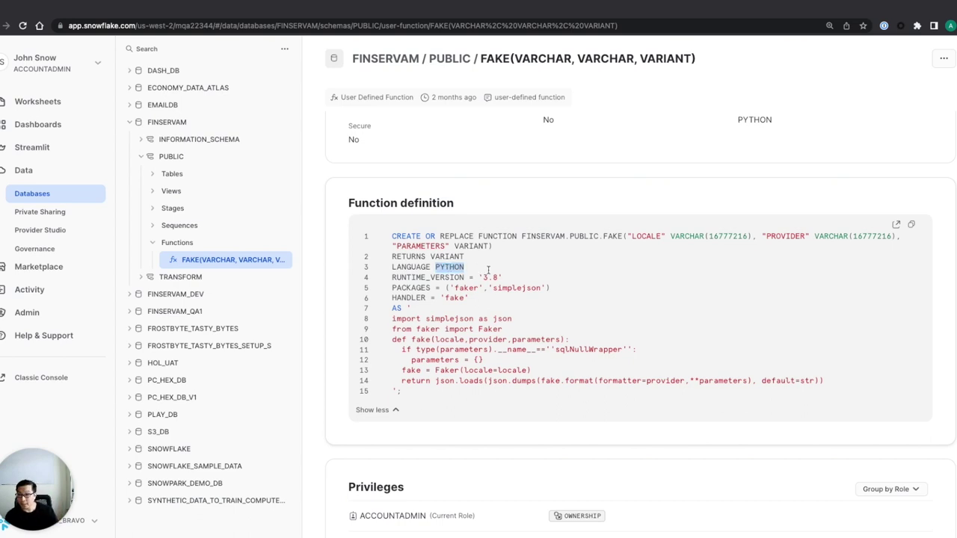
{"action": "left_click", "coordinate": [512, 276]}
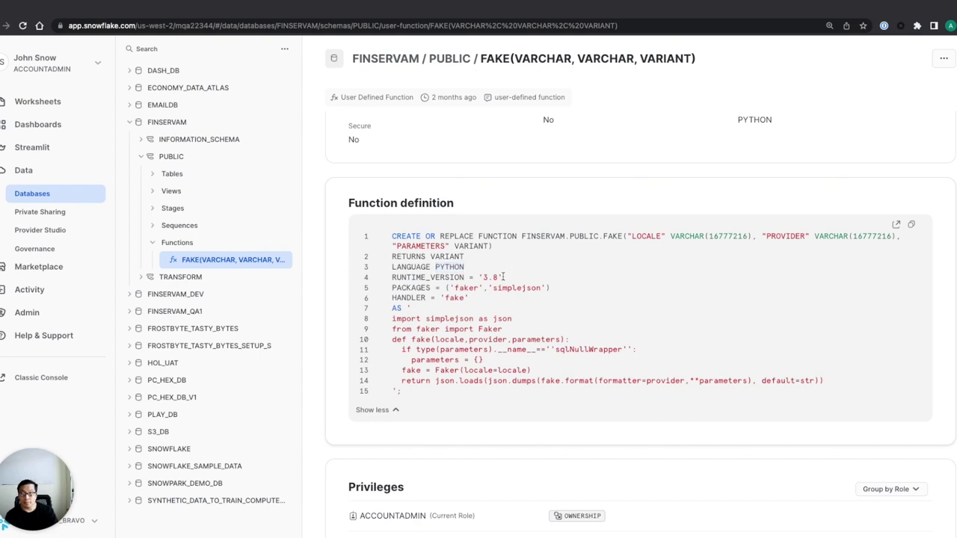
{"action": "double_click", "coordinate": [475, 288]}
{"action": "double_click", "coordinate": [516, 289]}
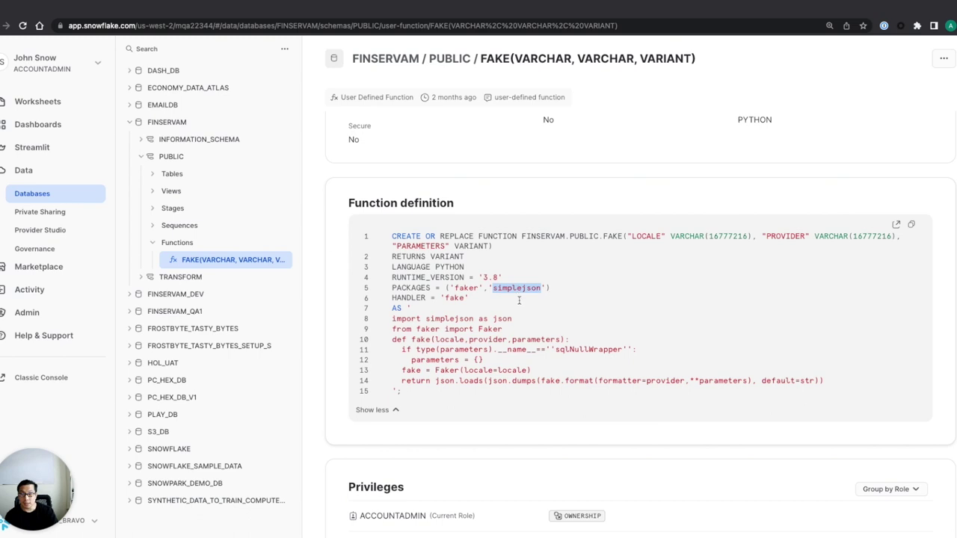
{"action": "scroll", "coordinate": [519, 300], "scroll_direction": "down", "scroll_amount": 1}
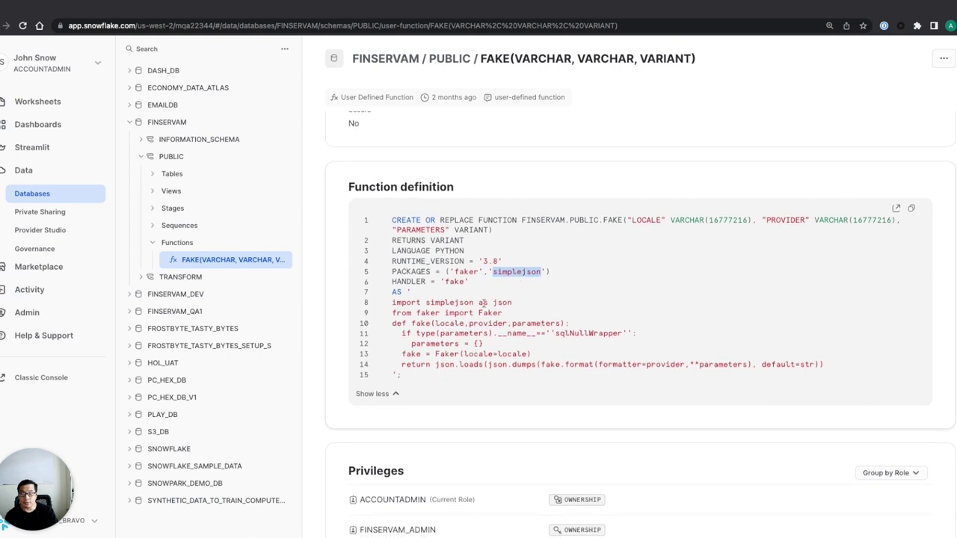
{"action": "scroll", "coordinate": [484, 303], "scroll_direction": "up", "scroll_amount": 1}
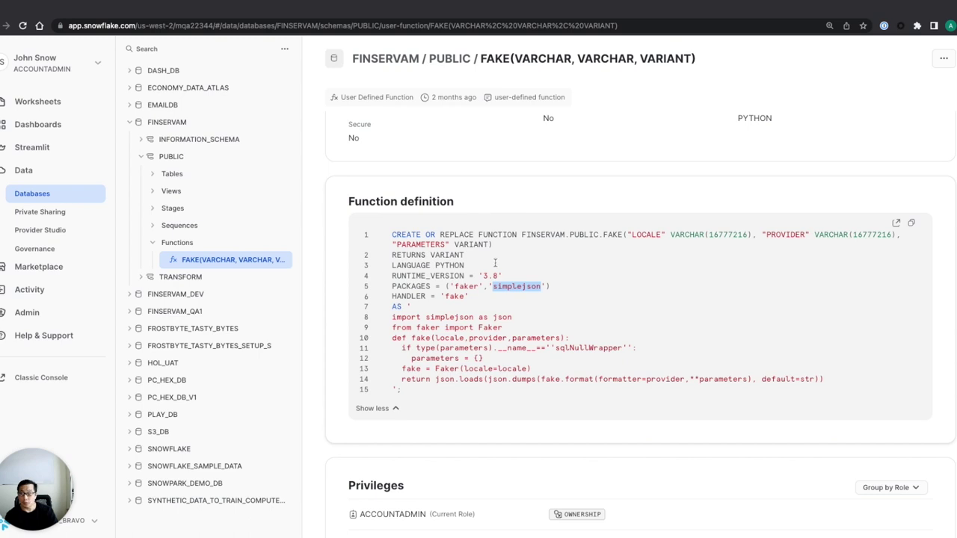
{"action": "scroll", "coordinate": [344, 112], "scroll_direction": "up", "scroll_amount": 1}
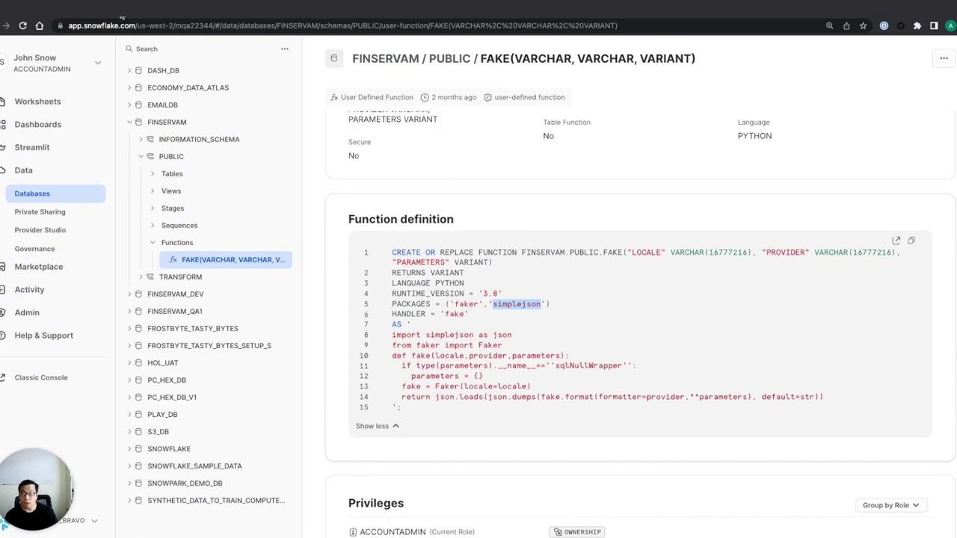
Switch to the GitHub repository, open finserv demo 20 Marketplace.sql, and open its Medium link for the Python Faker function in a new tab
{"action": "left_click", "coordinate": [120, 11]}
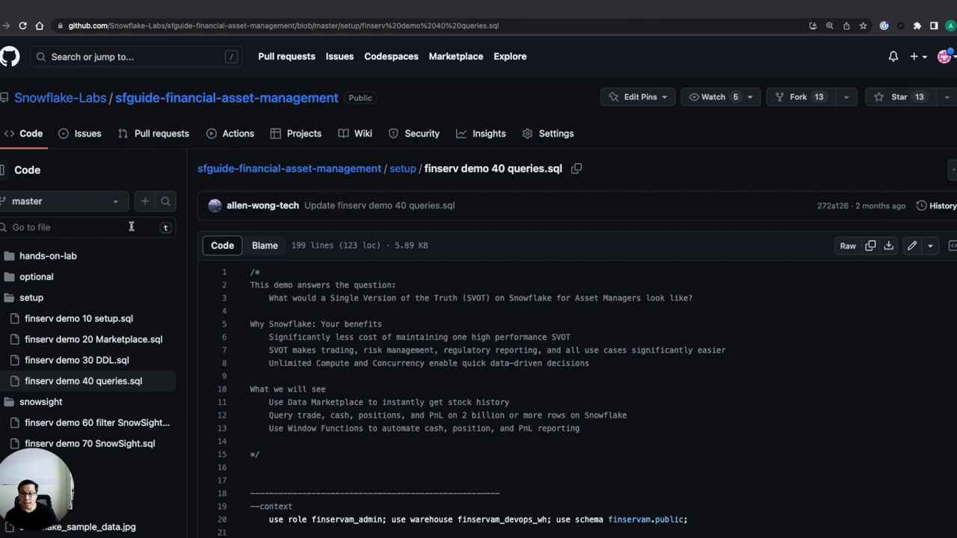
{"action": "left_click", "coordinate": [118, 341]}
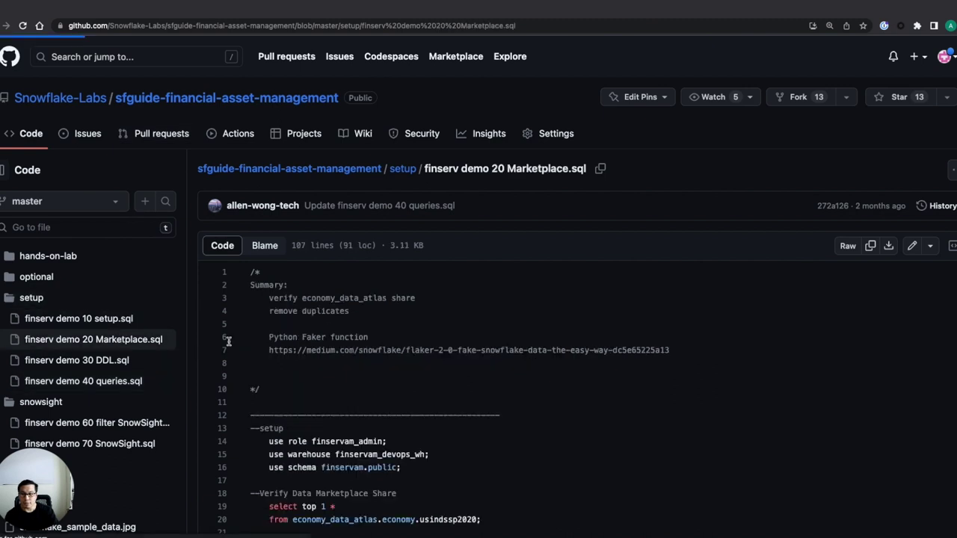
{"action": "double_click", "coordinate": [347, 350]}
{"action": "left_click", "coordinate": [346, 350]}
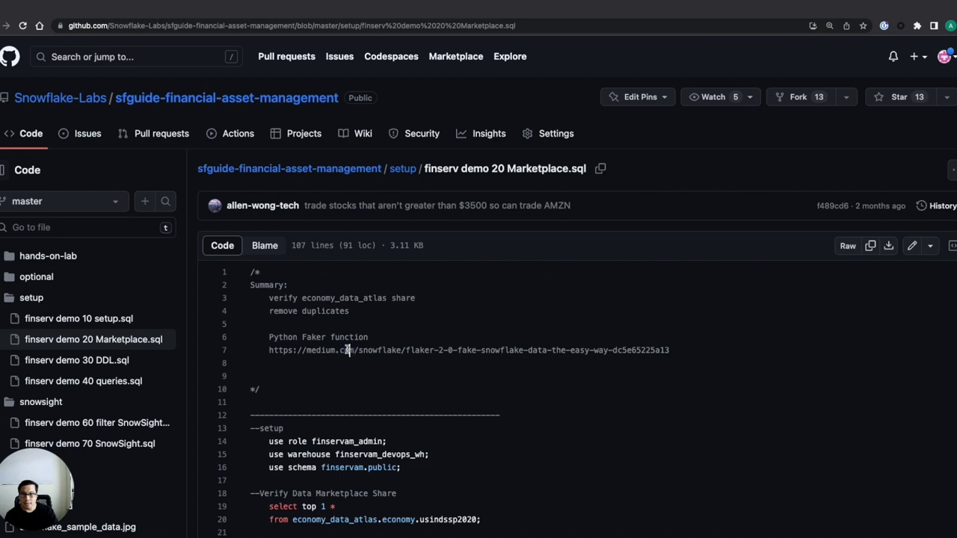
{"action": "triple_click", "coordinate": [346, 350]}
{"action": "key", "text": "ctrl+c"}
{"action": "key", "text": "ctrl+t"}
{"action": "key", "text": "ctrl+v"}
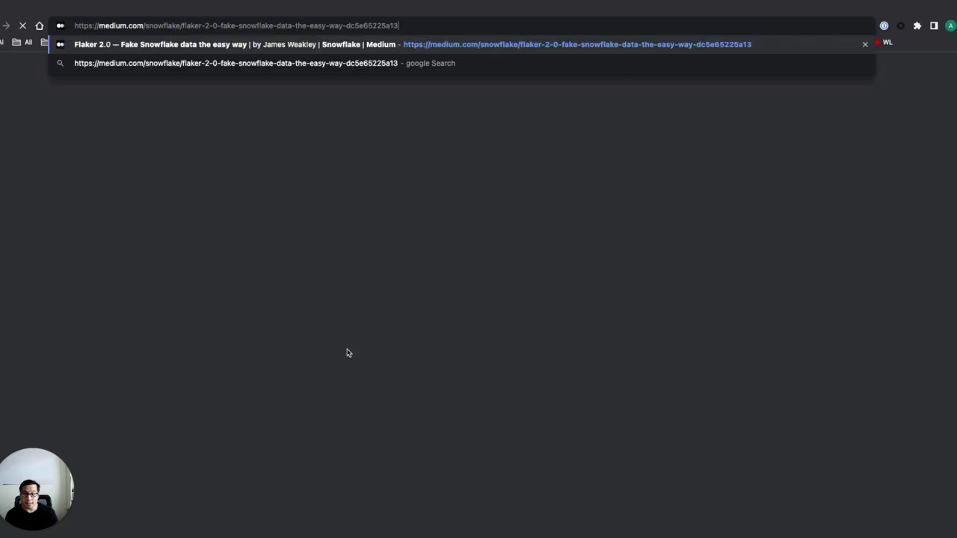
{"action": "key", "text": "Return"}
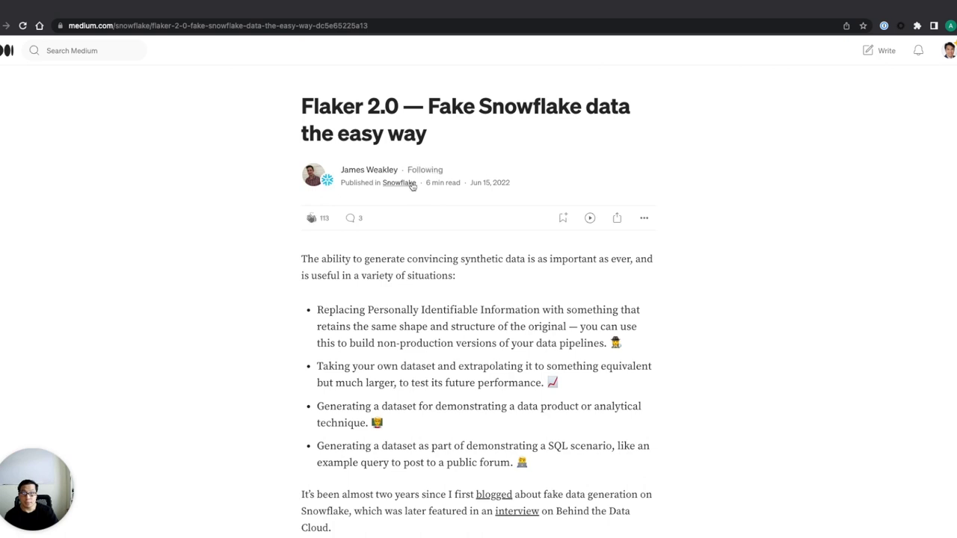
Read through the Flaker 2.0 article's explanation of the function code down to its data generation examples
{"action": "scroll", "coordinate": [713, 183], "scroll_direction": "down", "scroll_amount": 6}
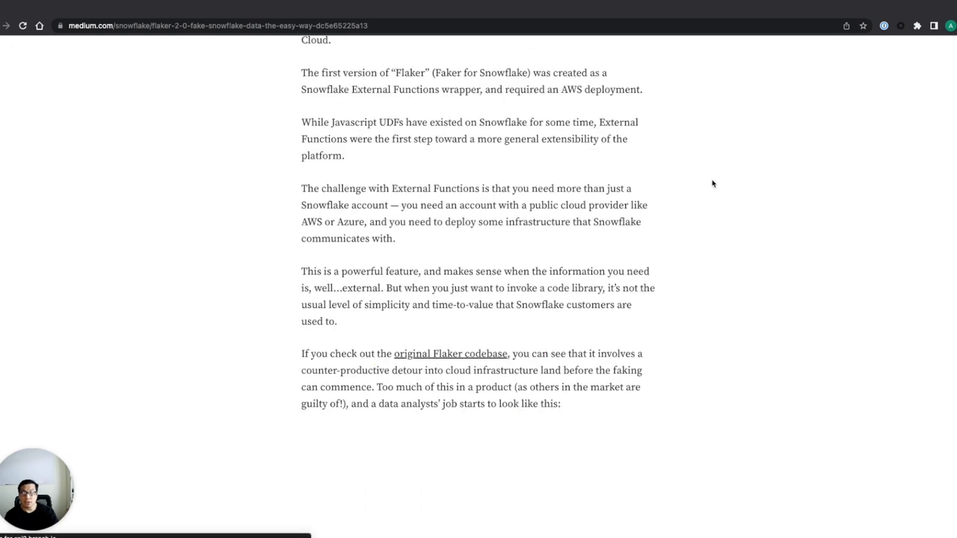
{"action": "scroll", "coordinate": [713, 183], "scroll_direction": "down", "scroll_amount": 10}
{"action": "scroll", "coordinate": [713, 183], "scroll_direction": "down", "scroll_amount": 7}
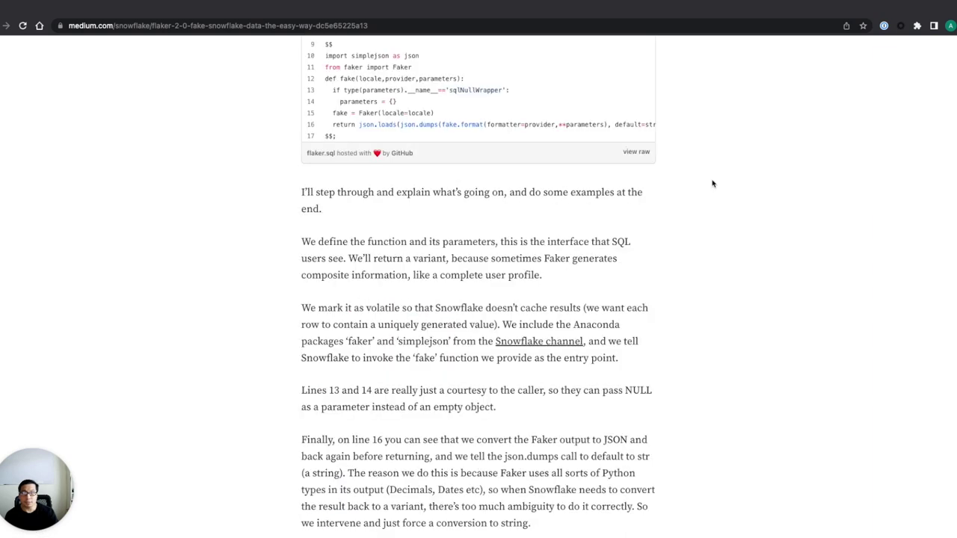
{"action": "scroll", "coordinate": [713, 183], "scroll_direction": "down", "scroll_amount": 6}
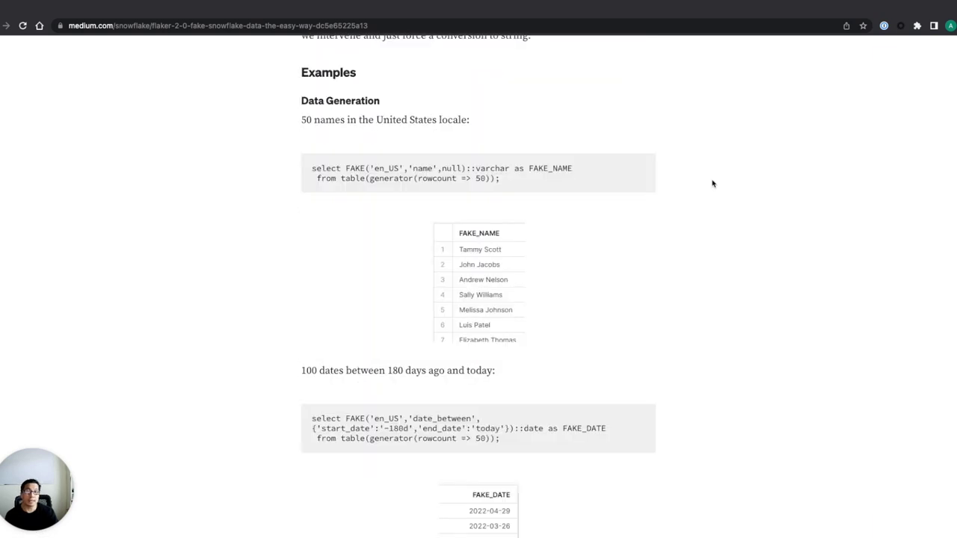
{"action": "scroll", "coordinate": [712, 183], "scroll_direction": "down", "scroll_amount": 1}
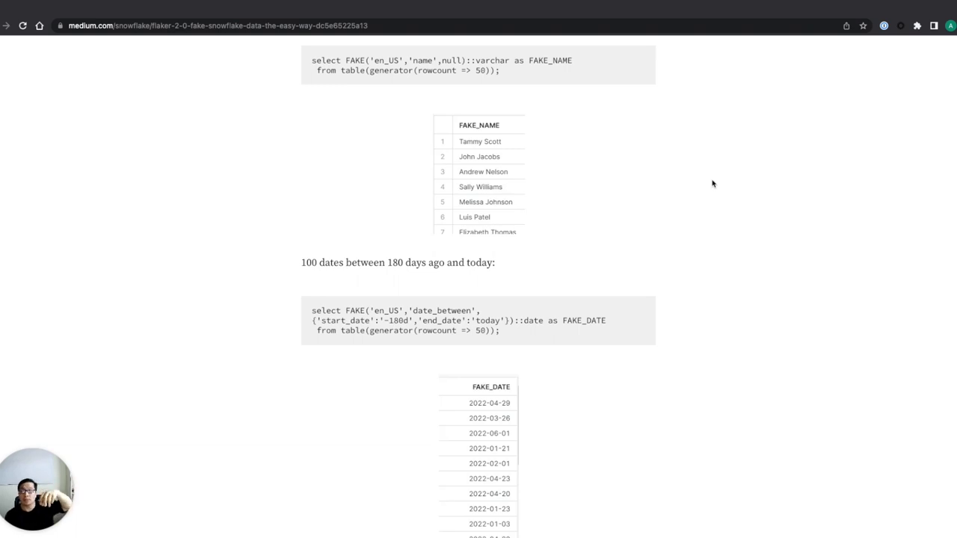
Read the rest of the Flaker 2.0 article, including its barcode and data anonymization examples, and return to the finserv 40 queries worksheet
{"action": "scroll", "coordinate": [712, 184], "scroll_direction": "down", "scroll_amount": 15}
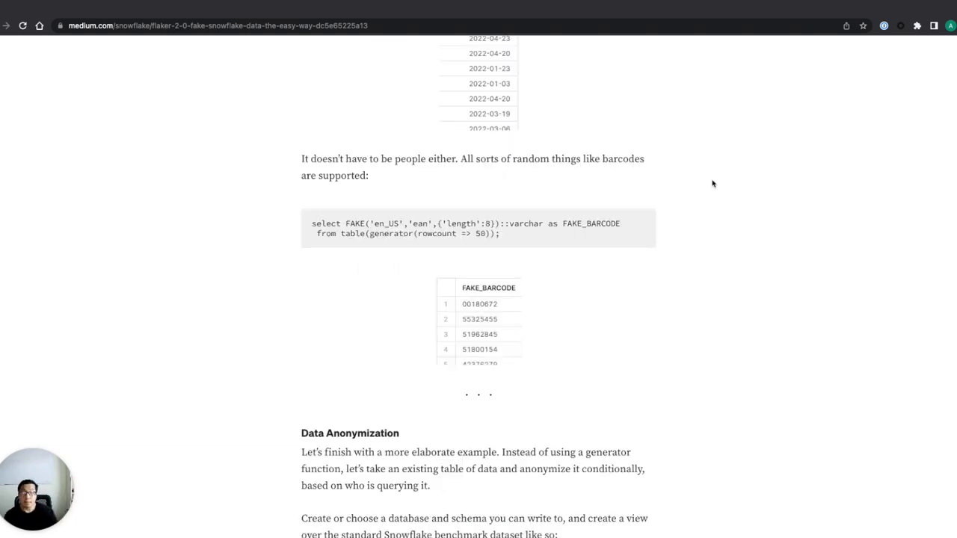
{"action": "scroll", "coordinate": [713, 184], "scroll_direction": "down", "scroll_amount": 20}
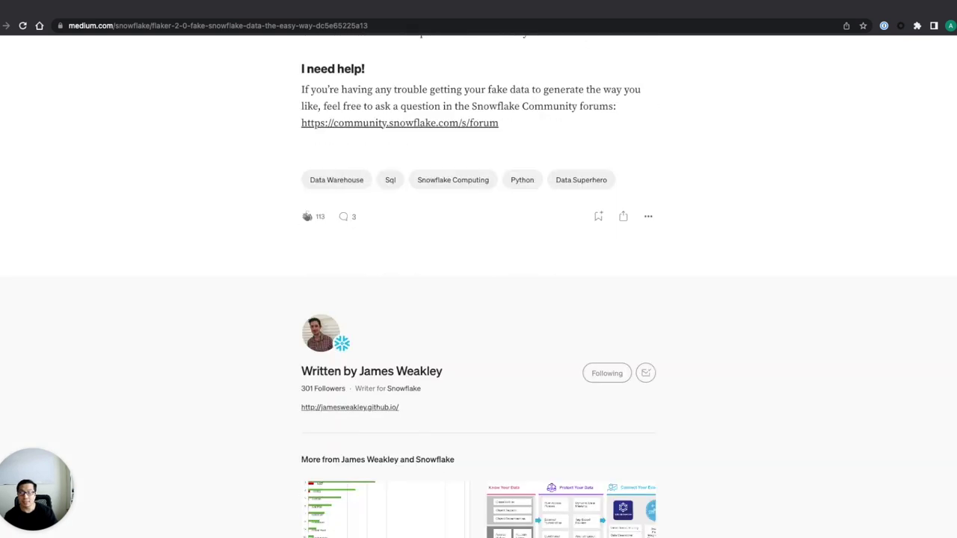
{"action": "key", "text": "ctrl+Tab"}
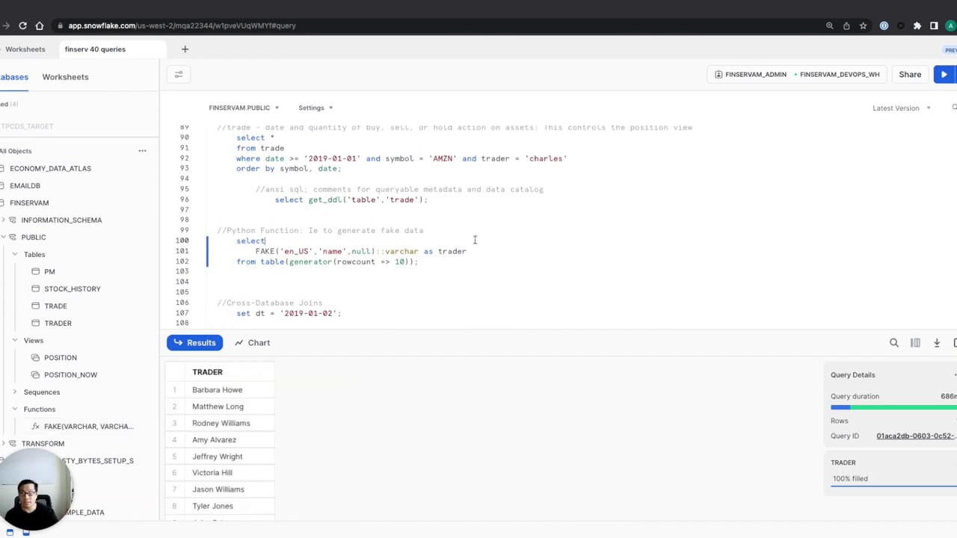
Set dt to '2019-01-02' and run the cross-database join of stock_history with usindssp2020 for AMZN
{"action": "scroll", "coordinate": [482, 245], "scroll_direction": "down", "scroll_amount": 2}
{"action": "scroll", "coordinate": [506, 235], "scroll_direction": "down", "scroll_amount": 1}
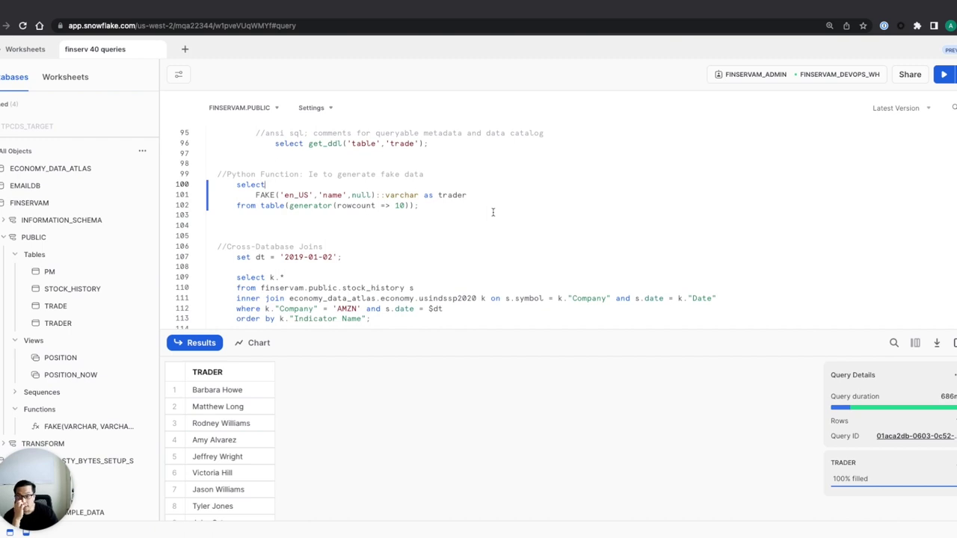
{"action": "scroll", "coordinate": [476, 202], "scroll_direction": "down", "scroll_amount": 2}
{"action": "left_click", "coordinate": [405, 210]}
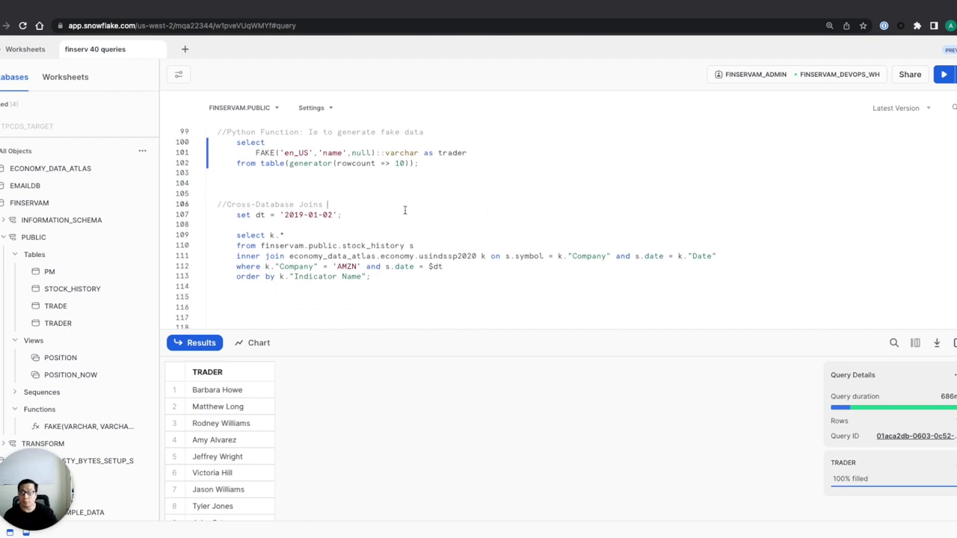
{"action": "key", "text": "ctrl+Return"}
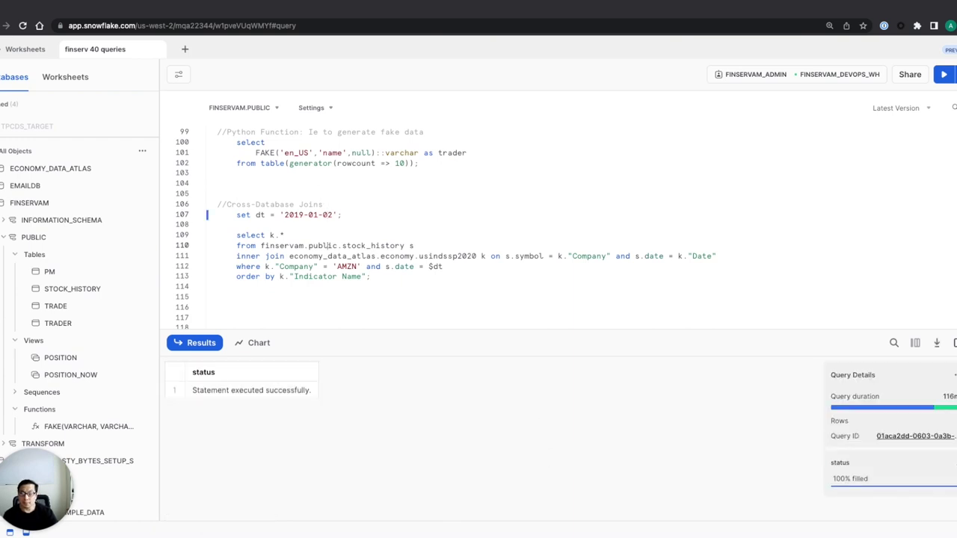
{"action": "key", "text": "ctrl+Return"}
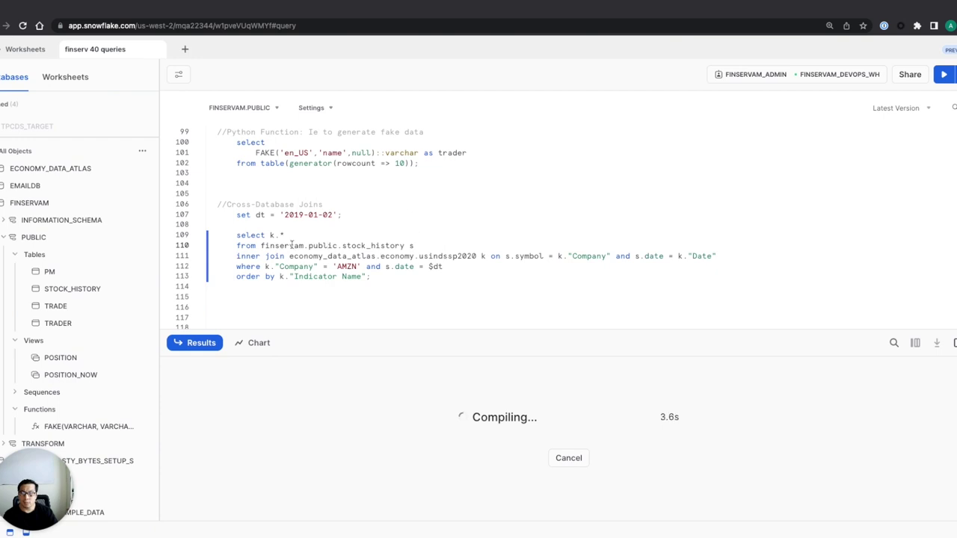
Highlight the finservam and economy_data_atlas database names in the join query and collapse FINSERVAM in the object tree
{"action": "double_click", "coordinate": [282, 245]}
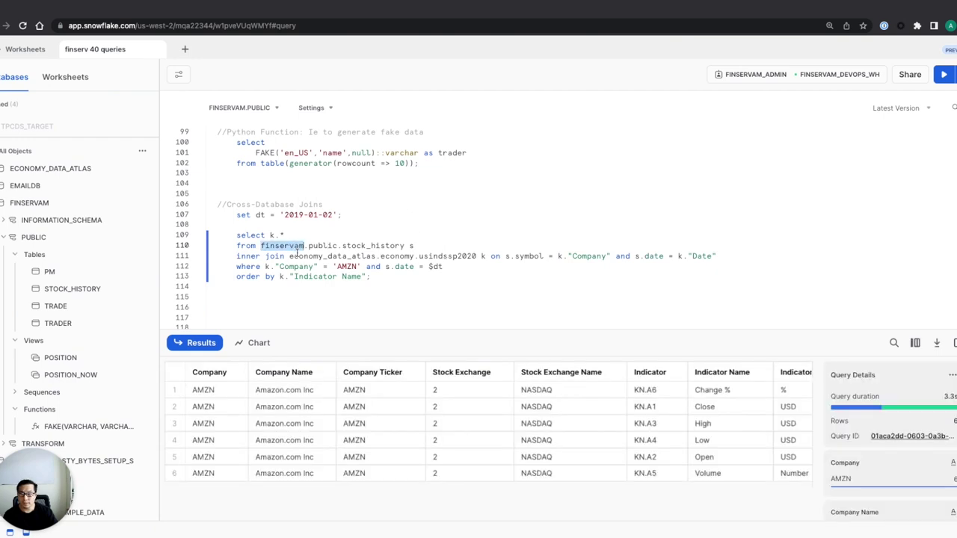
{"action": "double_click", "coordinate": [315, 257]}
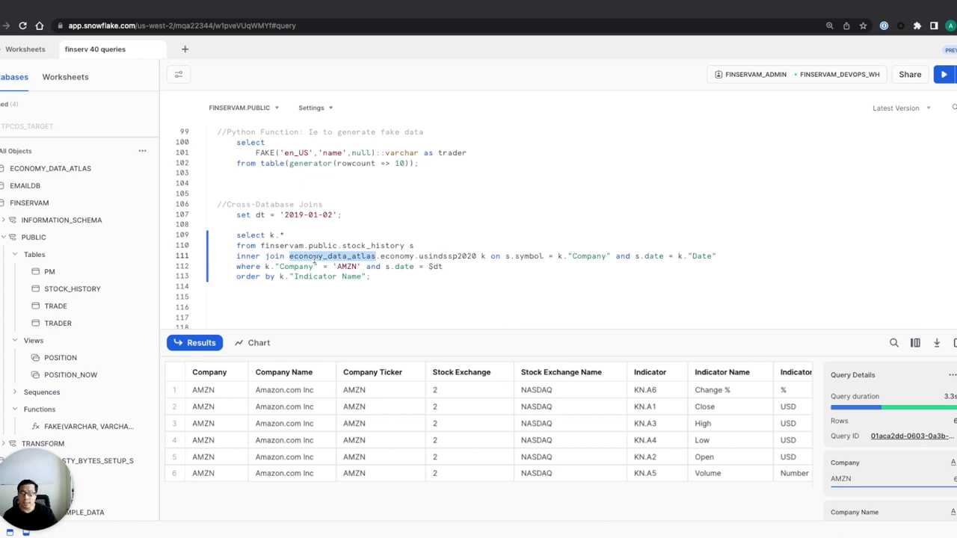
{"action": "mouse_move", "coordinate": [69, 205]}
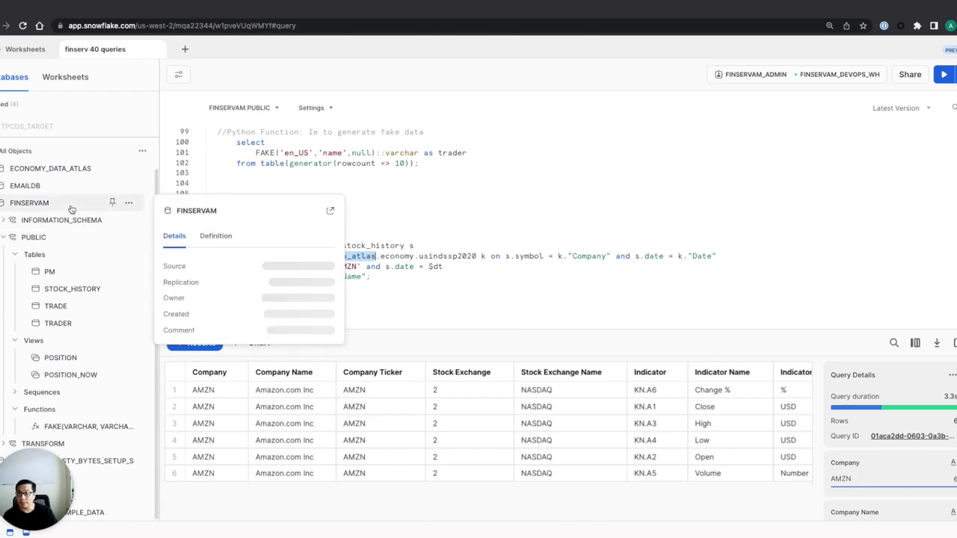
{"action": "left_click", "coordinate": [71, 206]}
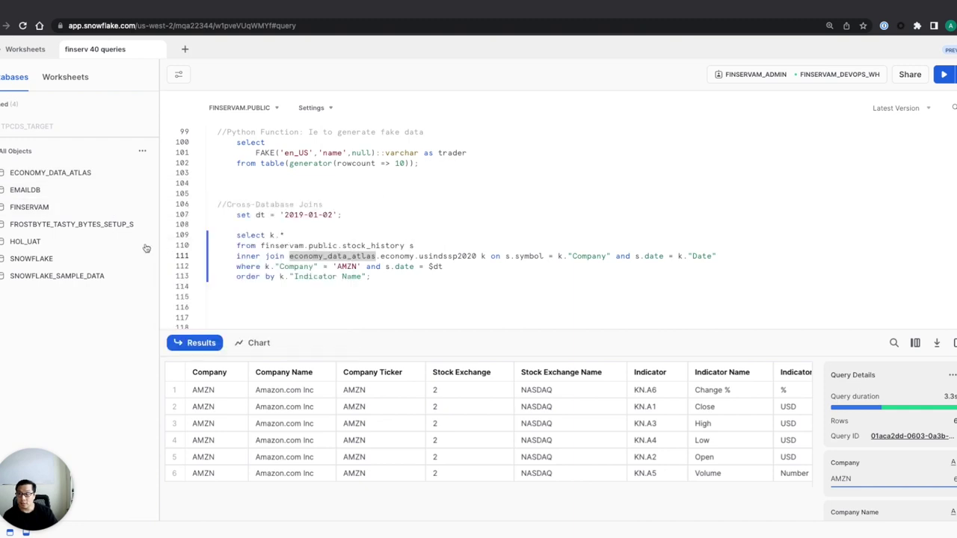
Expand ECONOMY_DATA_ATLAS and its ECONOMY schema in the object tree to list the schema's tables and views
{"action": "mouse_move", "coordinate": [69, 178]}
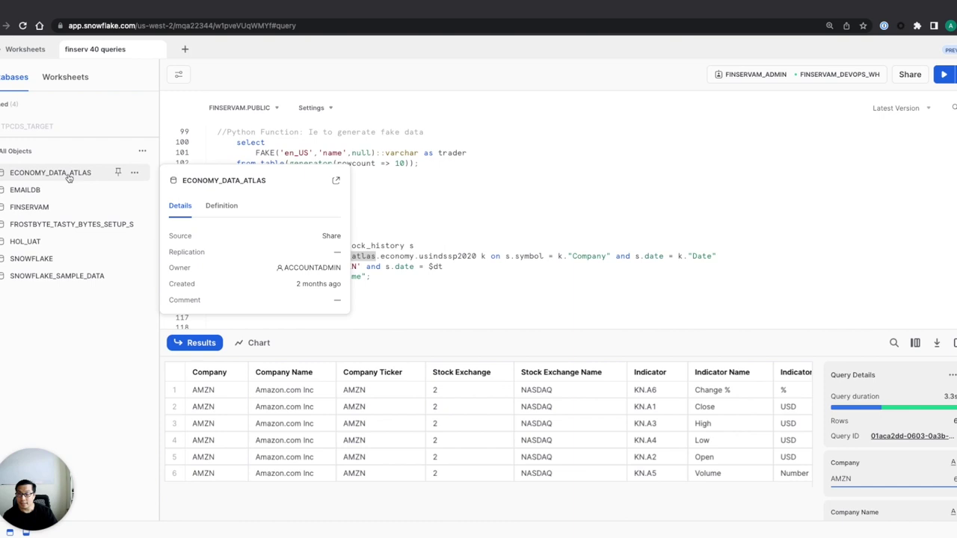
{"action": "left_click", "coordinate": [68, 174]}
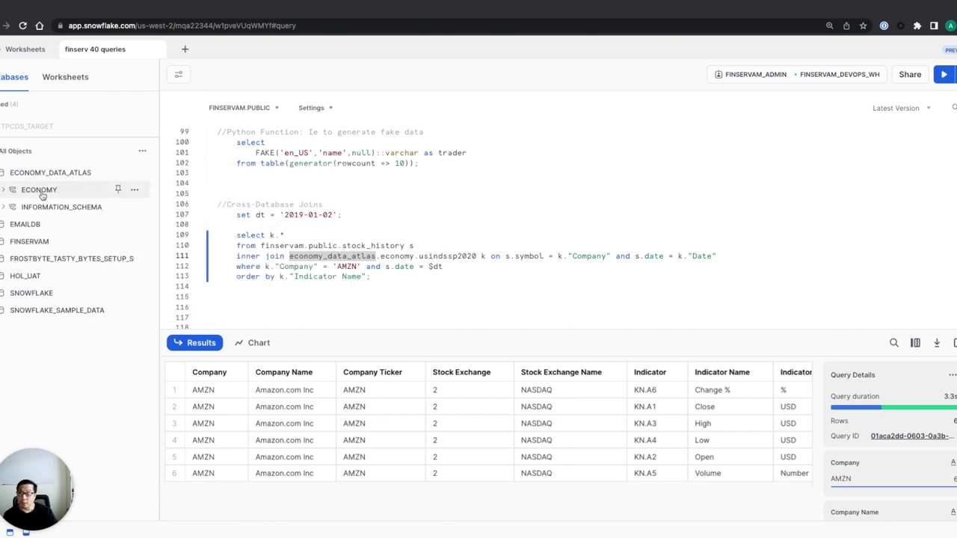
{"action": "left_click", "coordinate": [43, 193]}
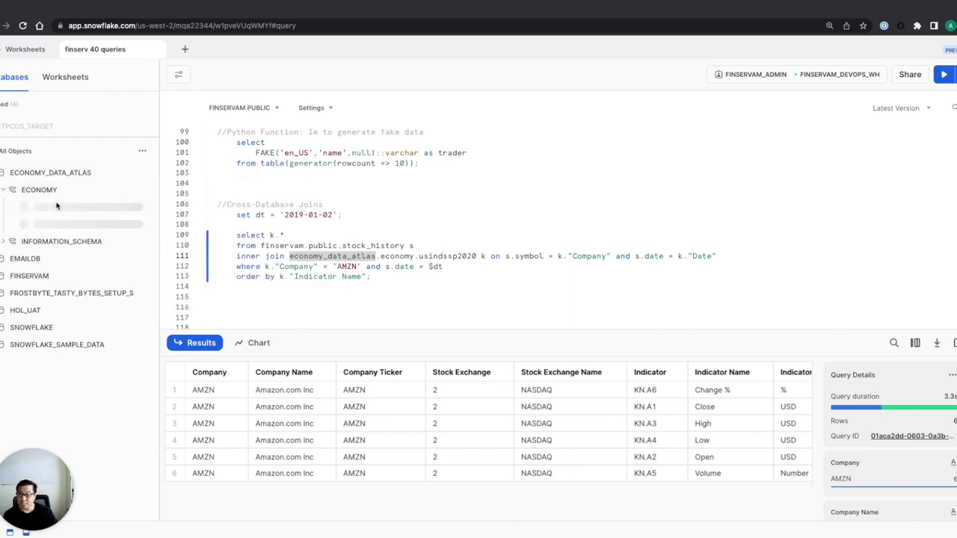
{"action": "left_click", "coordinate": [35, 208]}
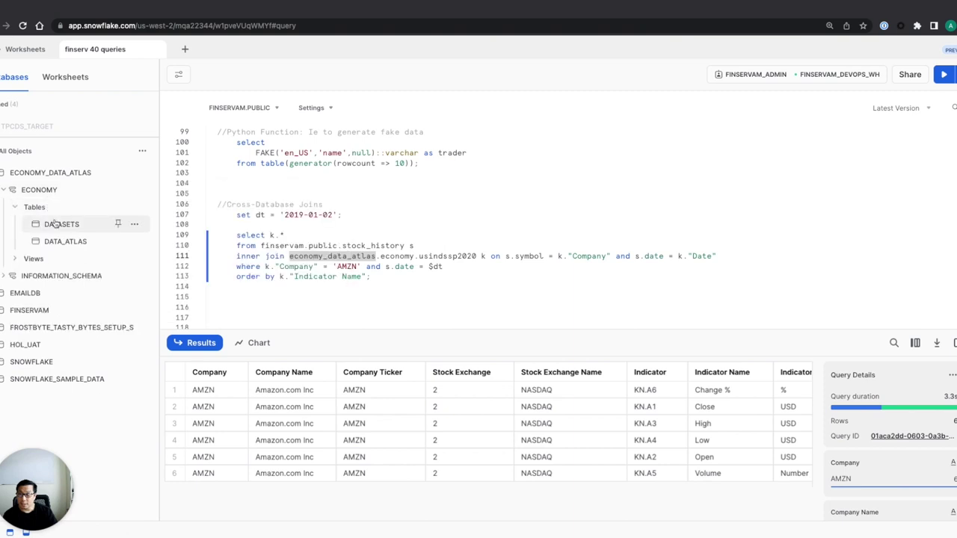
{"action": "mouse_move", "coordinate": [56, 242]}
{"action": "left_click", "coordinate": [41, 261]}
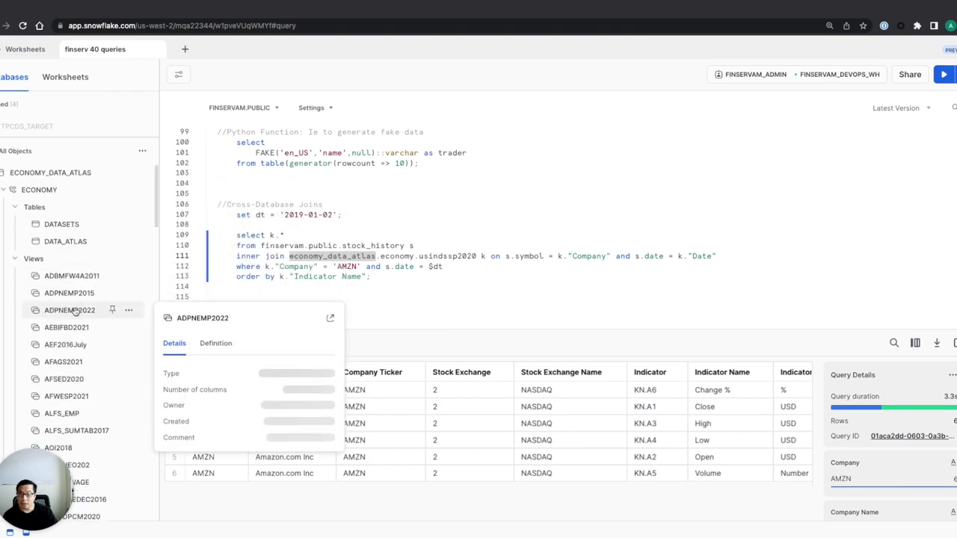
Highlight usindssp2020 in the join, load more of the ECONOMY views to find USINDSSP2020, and preview its details
{"action": "double_click", "coordinate": [449, 256]}
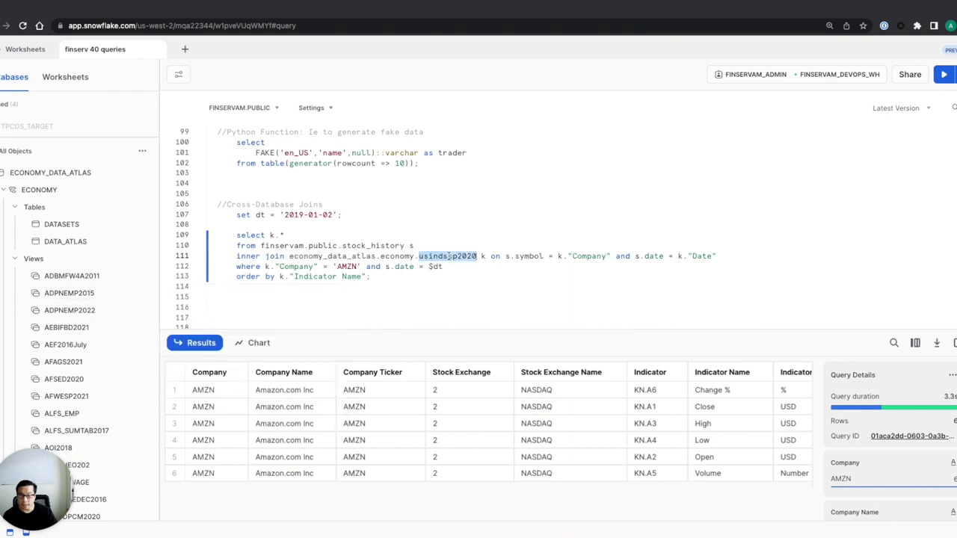
{"action": "mouse_move", "coordinate": [79, 299]}
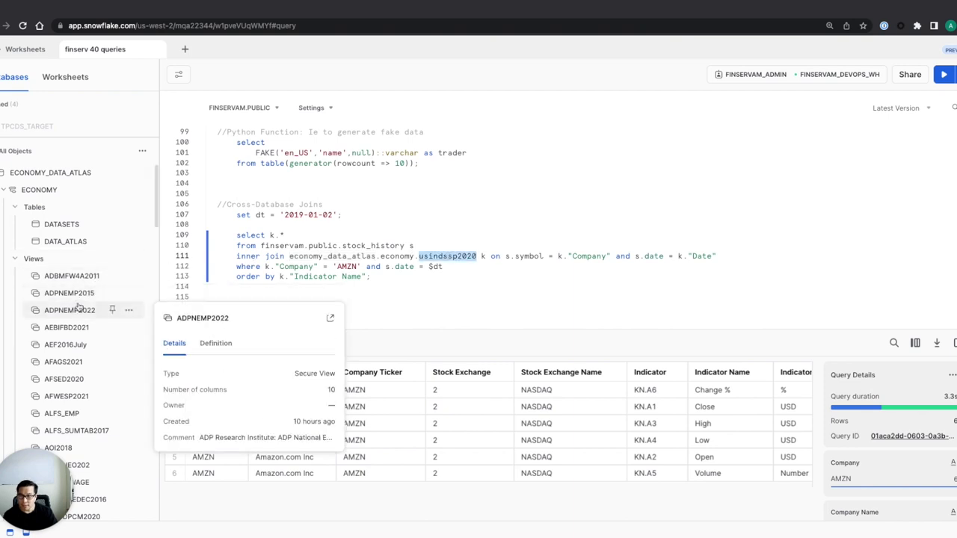
{"action": "scroll", "coordinate": [79, 299], "scroll_direction": "down", "scroll_amount": 15}
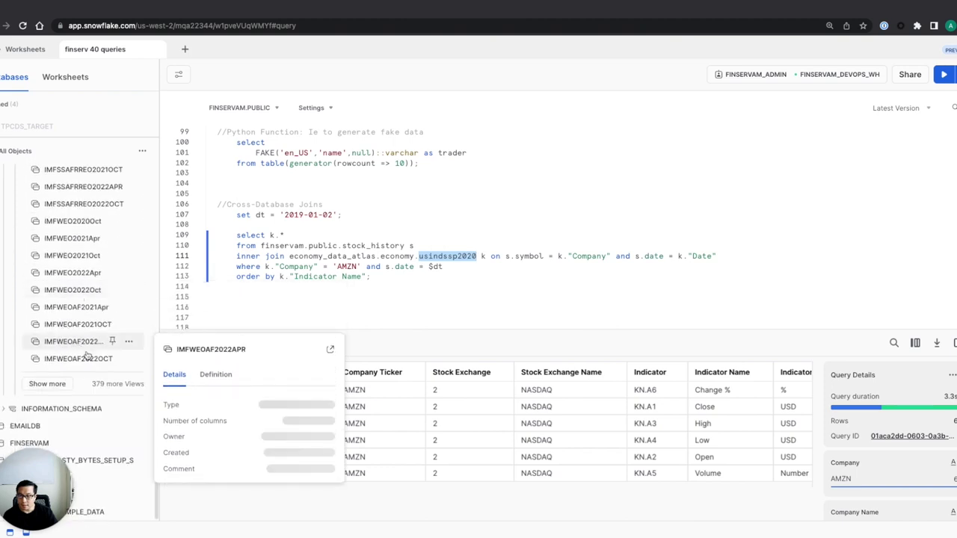
{"action": "left_click", "coordinate": [49, 384]}
{"action": "scroll", "coordinate": [84, 271], "scroll_direction": "down", "scroll_amount": 10}
{"action": "mouse_move", "coordinate": [83, 271]}
{"action": "scroll", "coordinate": [79, 352], "scroll_direction": "down", "scroll_amount": 10}
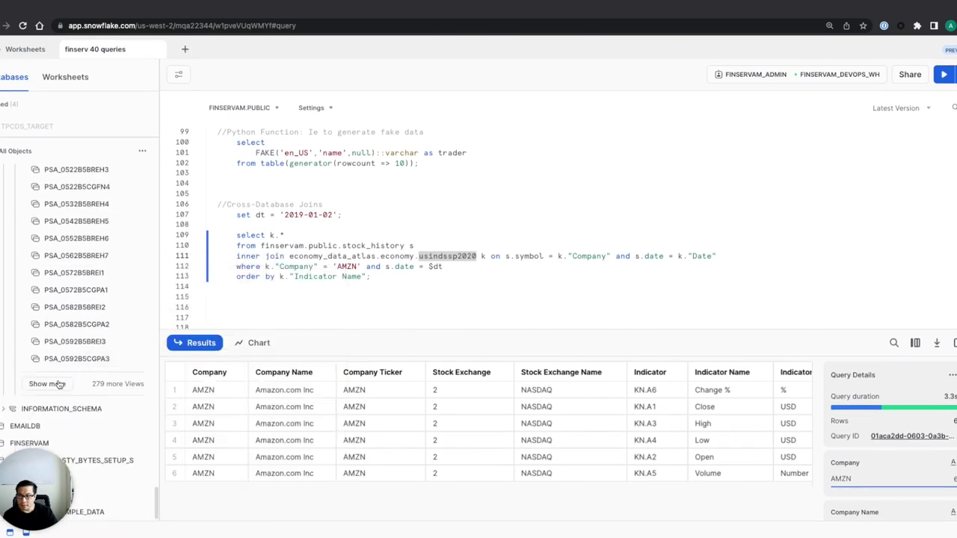
{"action": "left_click", "coordinate": [51, 384]}
{"action": "scroll", "coordinate": [103, 354], "scroll_direction": "down", "scroll_amount": 5}
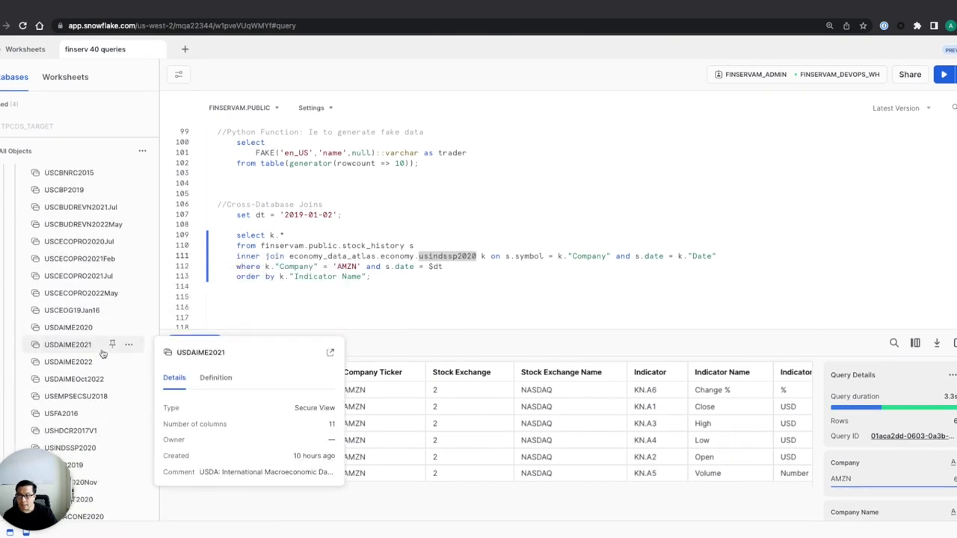
{"action": "scroll", "coordinate": [93, 354], "scroll_direction": "down", "scroll_amount": 3}
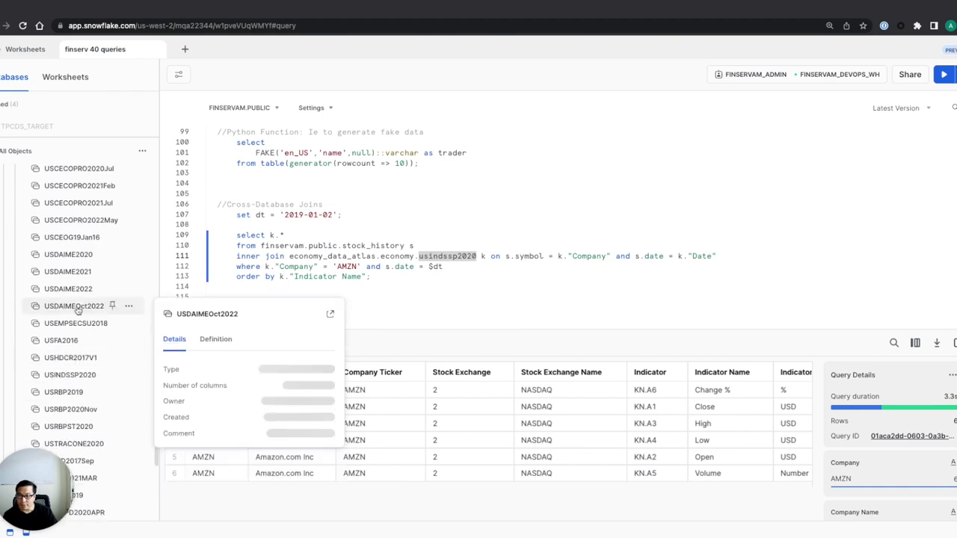
{"action": "scroll", "coordinate": [75, 308], "scroll_direction": "down", "scroll_amount": 2}
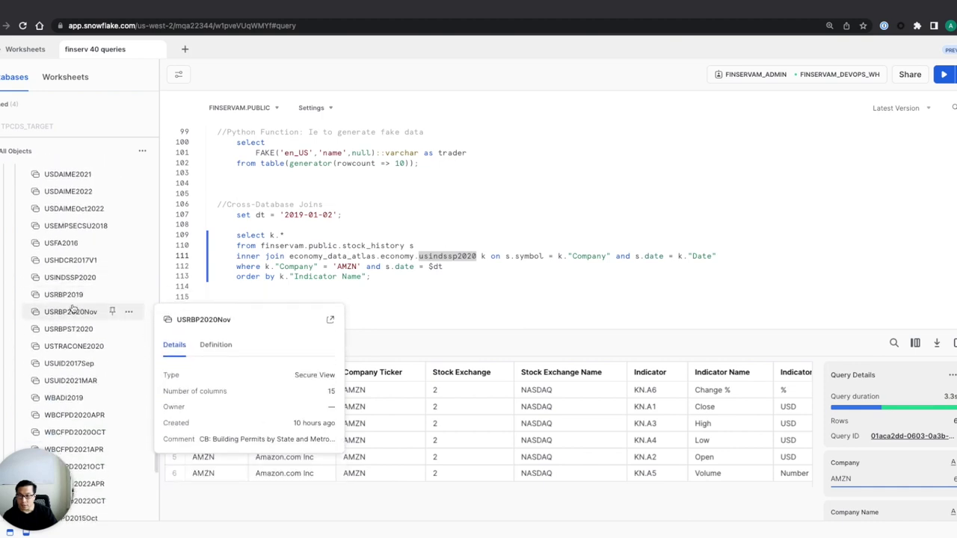
{"action": "mouse_move", "coordinate": [75, 279]}
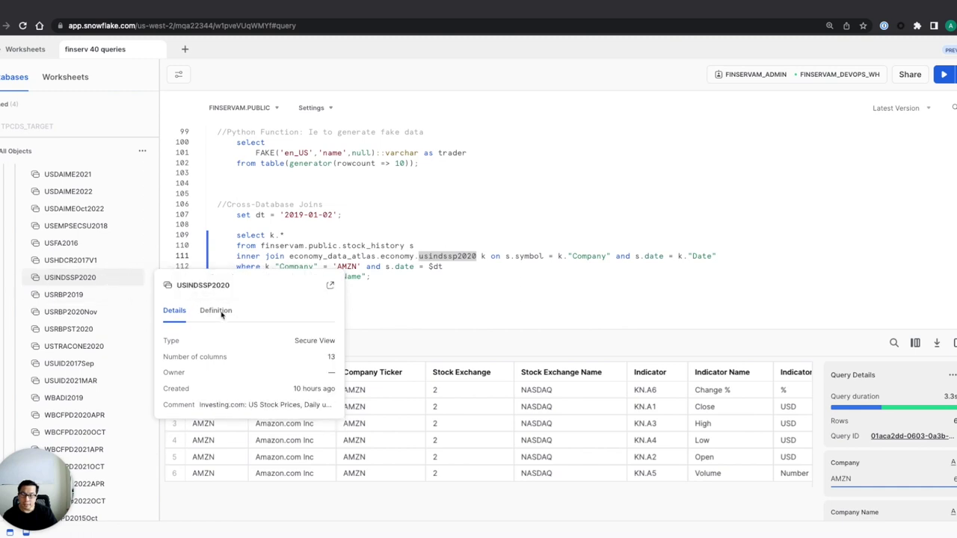
Open the USINDSSP2020 view's object page and examine its columns and the full width of its data preview
{"action": "left_click", "coordinate": [330, 286]}
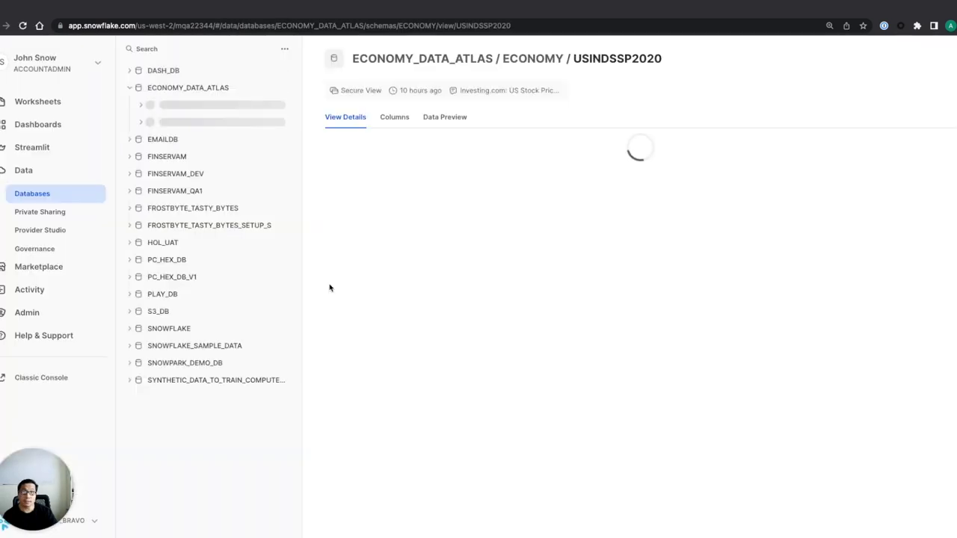
{"action": "left_click", "coordinate": [392, 123]}
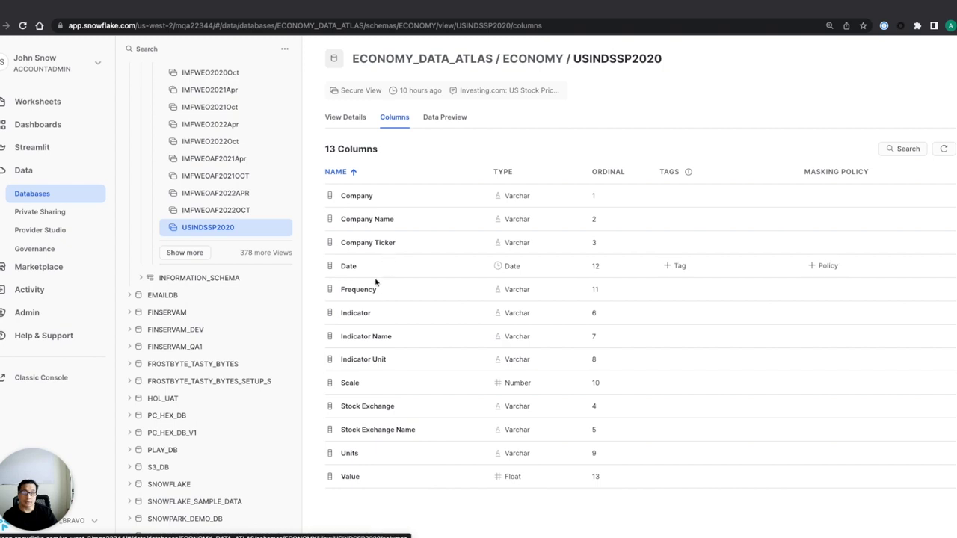
{"action": "left_click", "coordinate": [445, 119]}
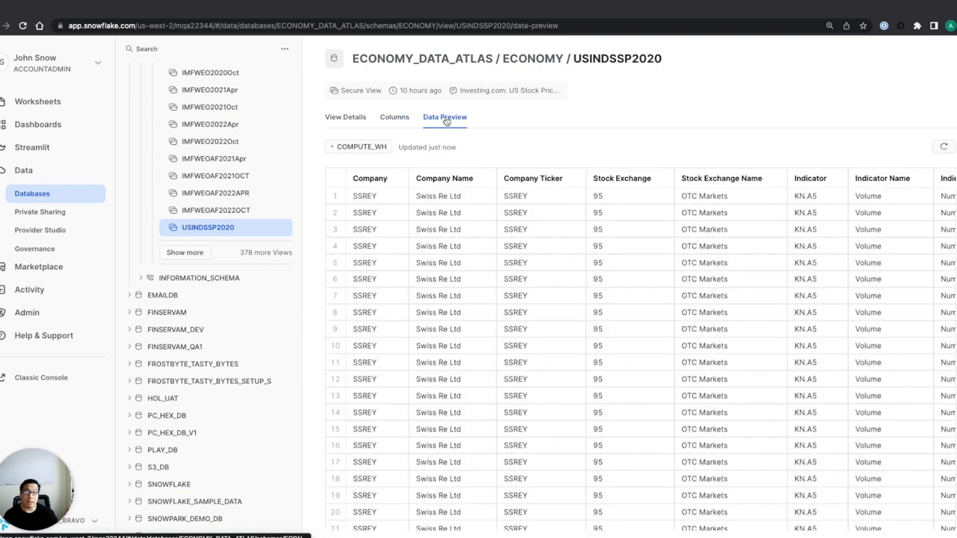
{"action": "scroll", "coordinate": [491, 293], "scroll_direction": "right", "scroll_amount": 10}
{"action": "scroll", "coordinate": [599, 294], "scroll_direction": "left", "scroll_amount": 8}
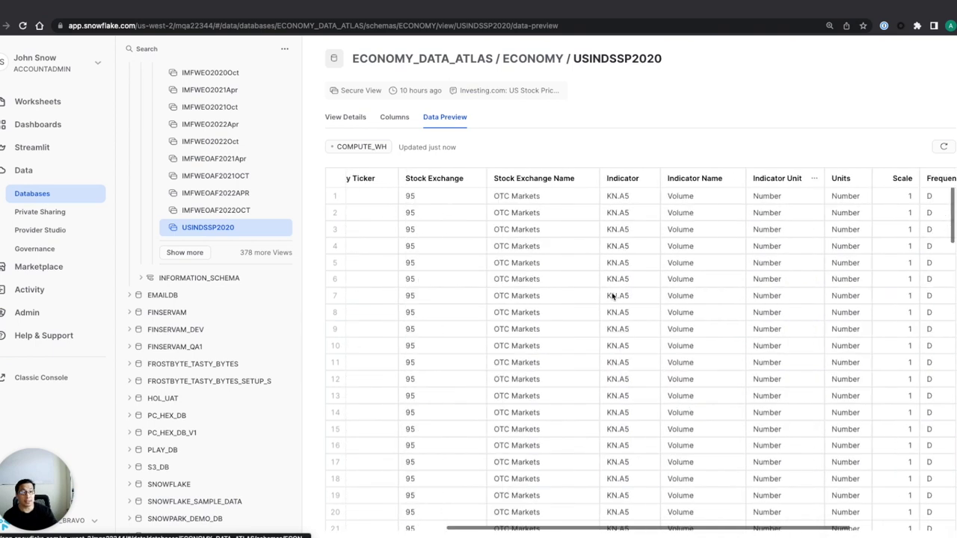
{"action": "scroll", "coordinate": [684, 252], "scroll_direction": "left", "scroll_amount": 2}
{"action": "scroll", "coordinate": [703, 261], "scroll_direction": "right", "scroll_amount": 5}
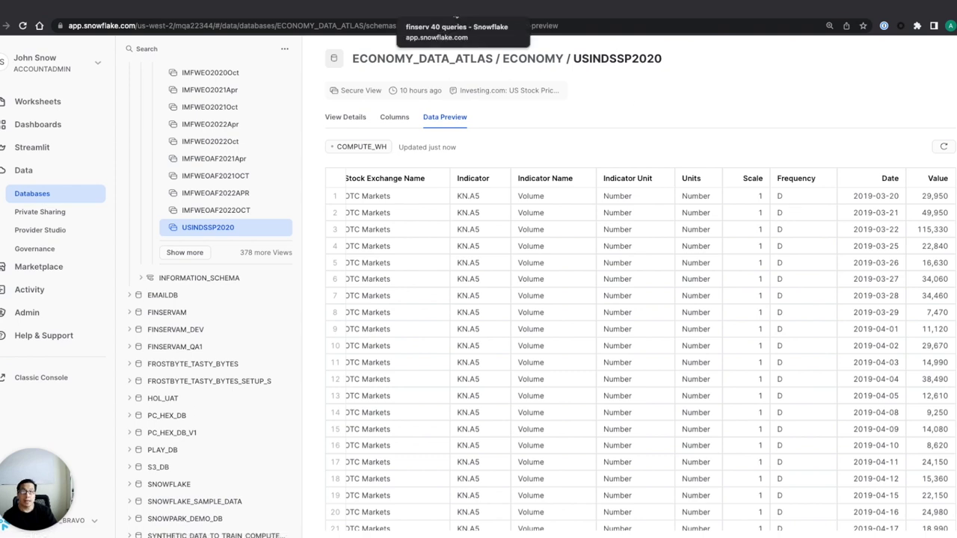
Switch to Knoema's Economy Data Atlas Marketplace listing and read its topics, datasets and fields
{"action": "left_click", "coordinate": [283, 10]}
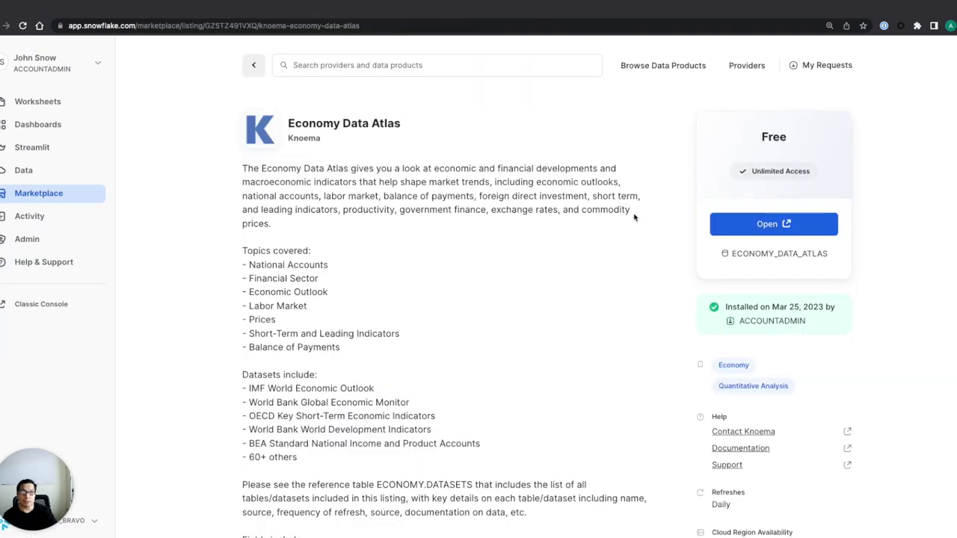
{"action": "scroll", "coordinate": [669, 269], "scroll_direction": "down", "scroll_amount": 2}
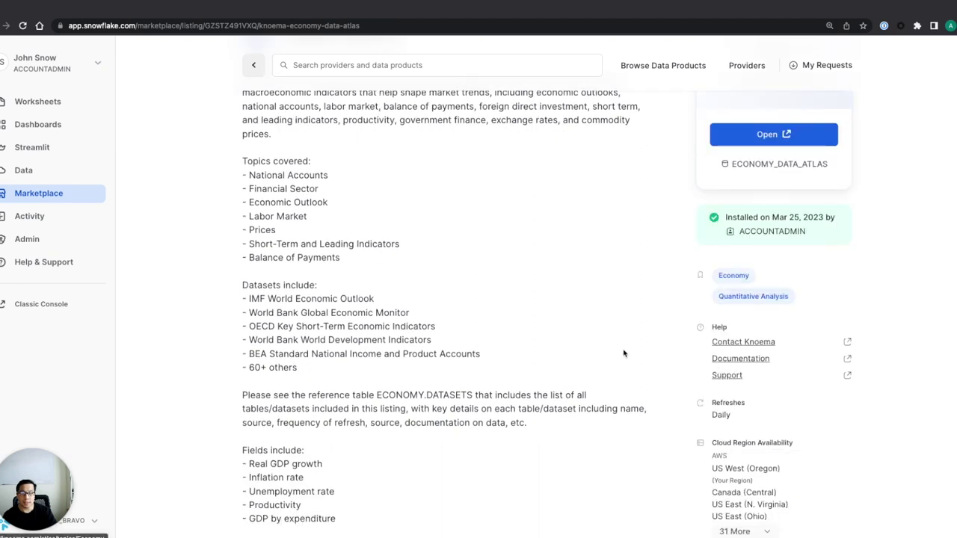
{"action": "scroll", "coordinate": [659, 363], "scroll_direction": "down", "scroll_amount": 3}
{"action": "scroll", "coordinate": [624, 354], "scroll_direction": "up", "scroll_amount": 5}
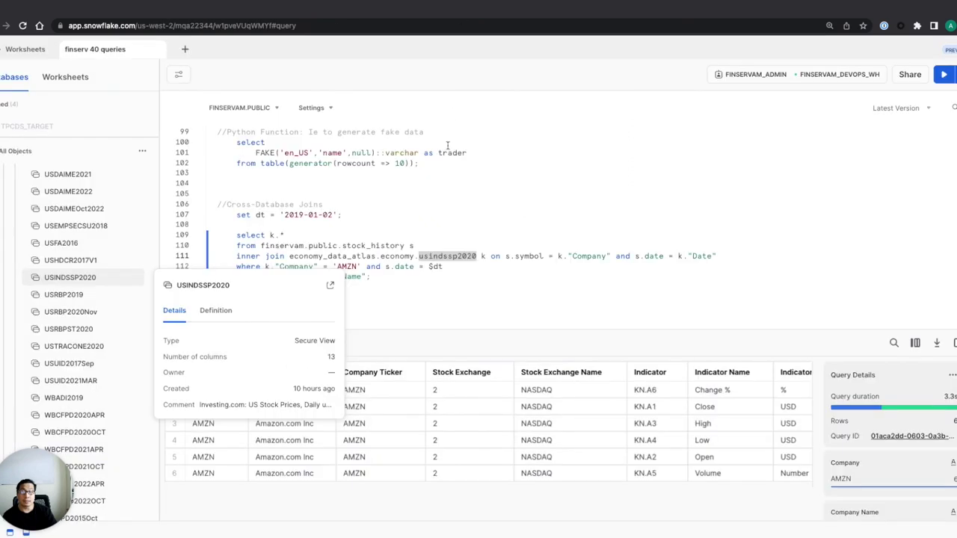
Run the real-time market data query that selects SBUX Close rows from usindssp2020 in descending date order
{"action": "left_click", "coordinate": [427, 207]}
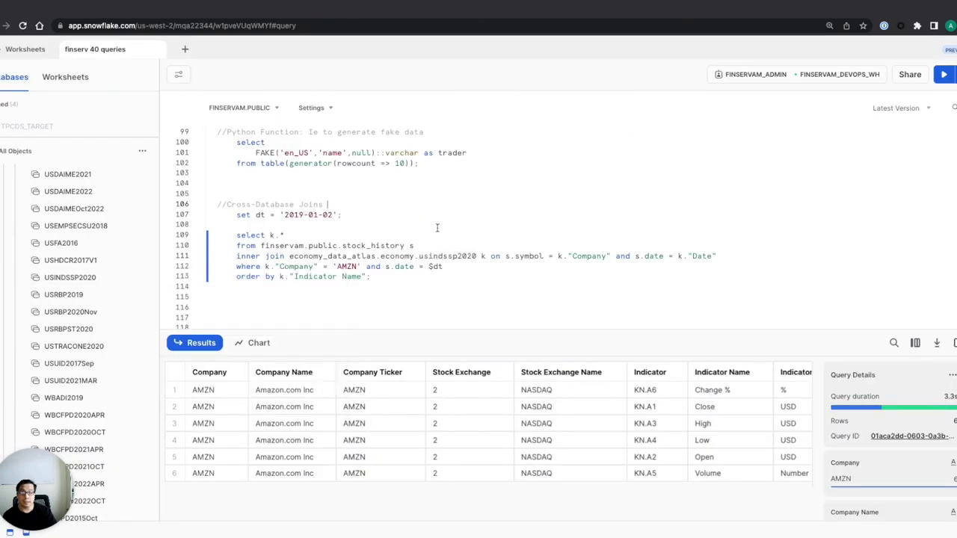
{"action": "scroll", "coordinate": [441, 228], "scroll_direction": "down", "scroll_amount": 3}
{"action": "scroll", "coordinate": [463, 220], "scroll_direction": "down", "scroll_amount": 2}
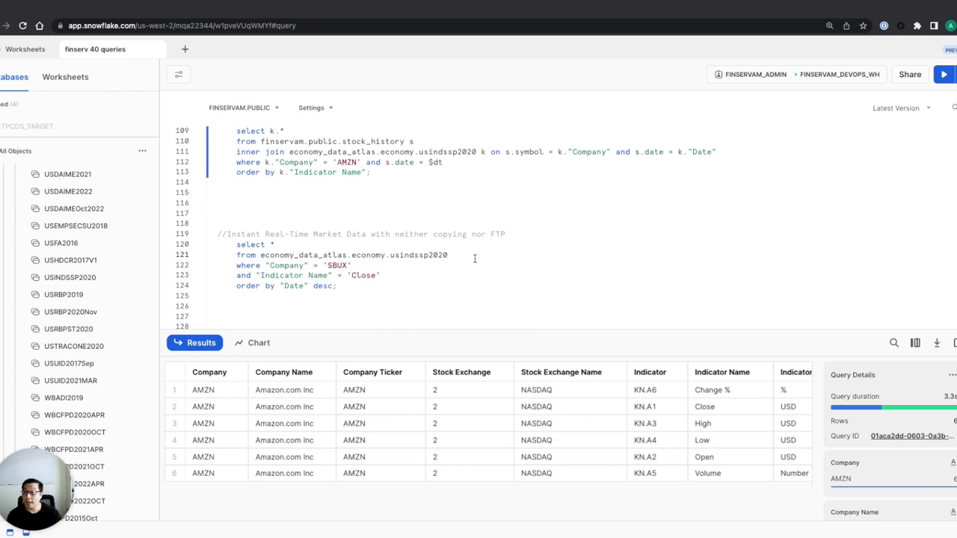
{"action": "scroll", "coordinate": [474, 259], "scroll_direction": "down", "scroll_amount": 1}
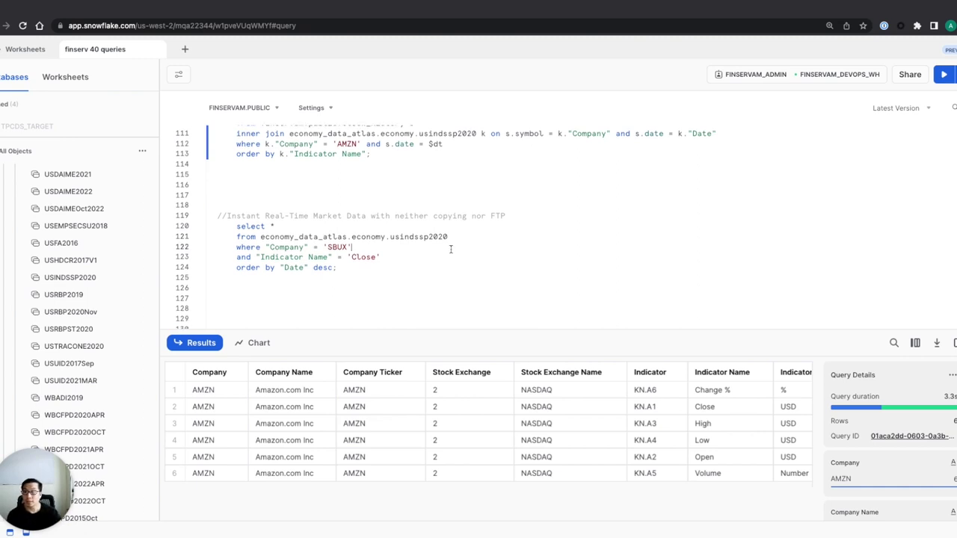
{"action": "left_click", "coordinate": [450, 249]}
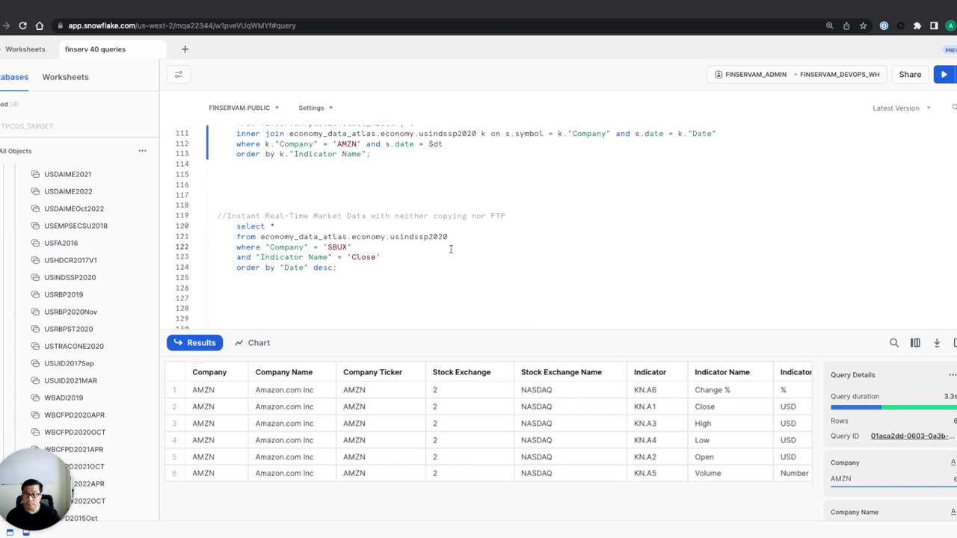
{"action": "key", "text": "ctrl+Return"}
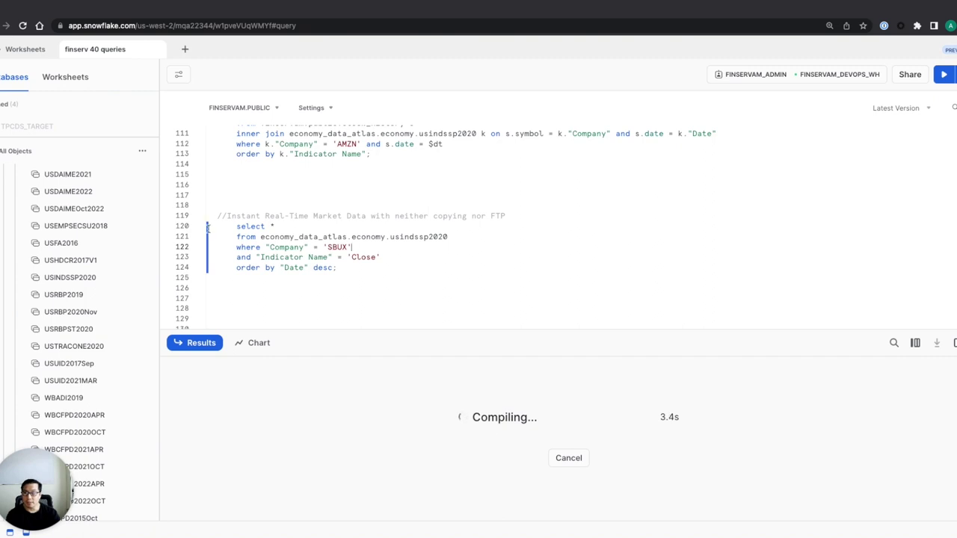
Collapse the ECONOMY schema under ECONOMY_DATA_ATLAS in the object tree
{"action": "scroll", "coordinate": [78, 281], "scroll_direction": "up", "scroll_amount": 10}
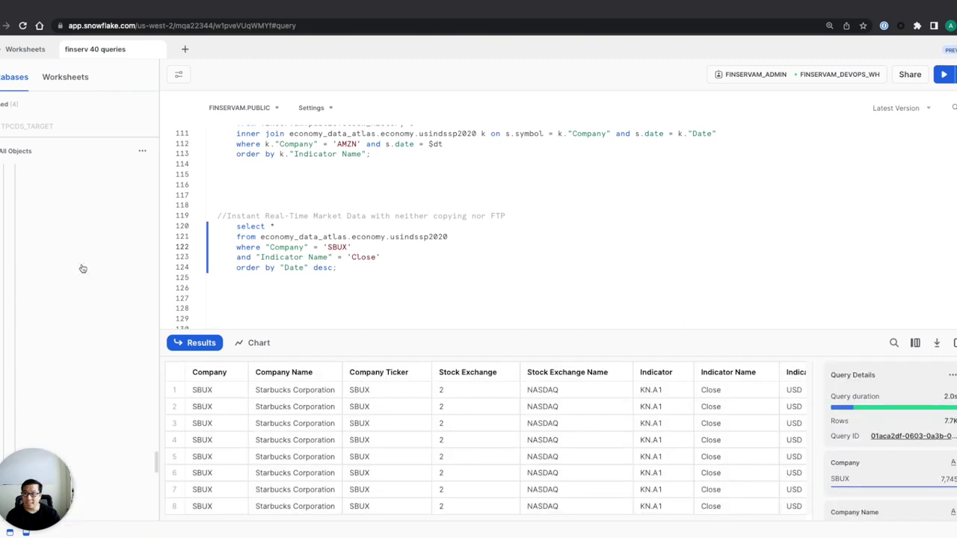
{"action": "scroll", "coordinate": [82, 269], "scroll_direction": "up", "scroll_amount": 15}
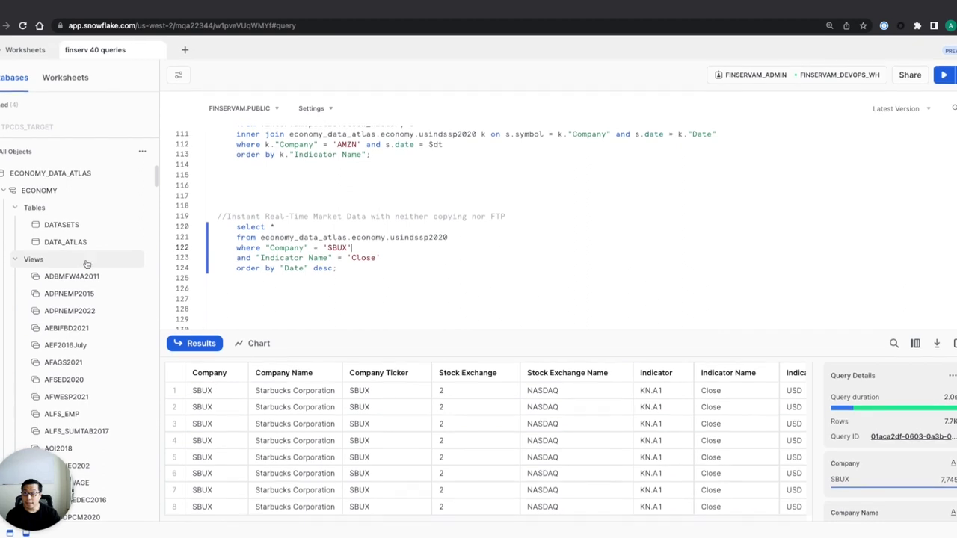
{"action": "left_click", "coordinate": [71, 190]}
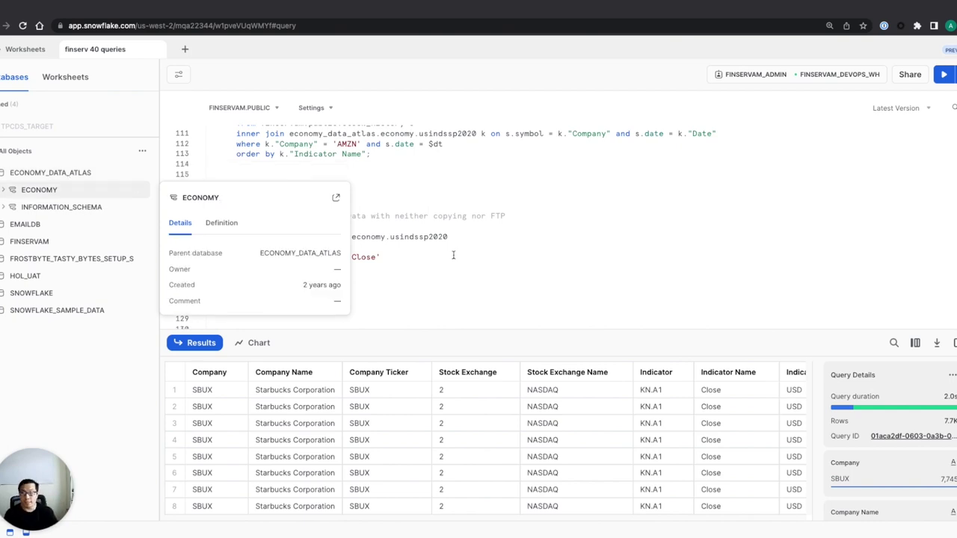
Rerun the SBUX query, highlight its usindssp2020 source, and examine the most recent dates and closing values in the results
{"action": "key", "text": "ctrl+Return"}
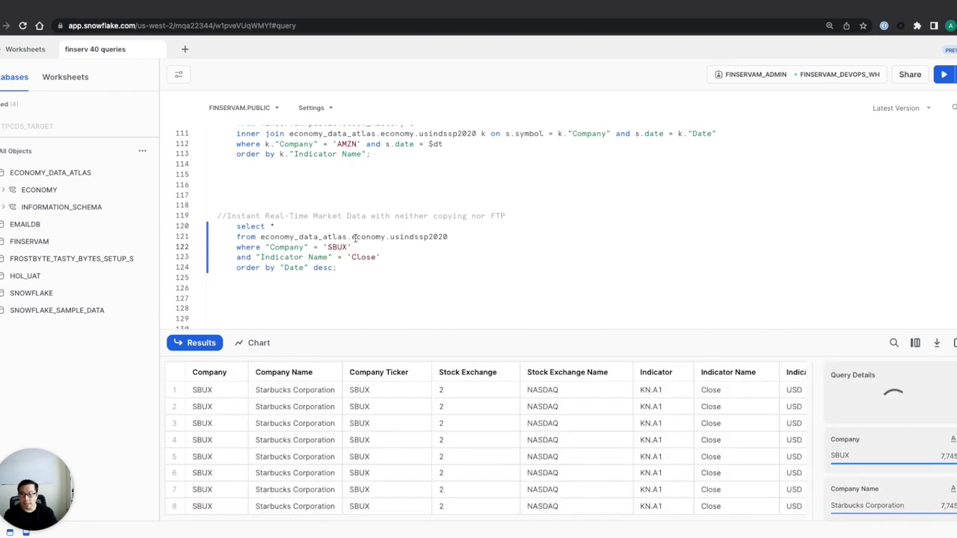
{"action": "double_click", "coordinate": [409, 238]}
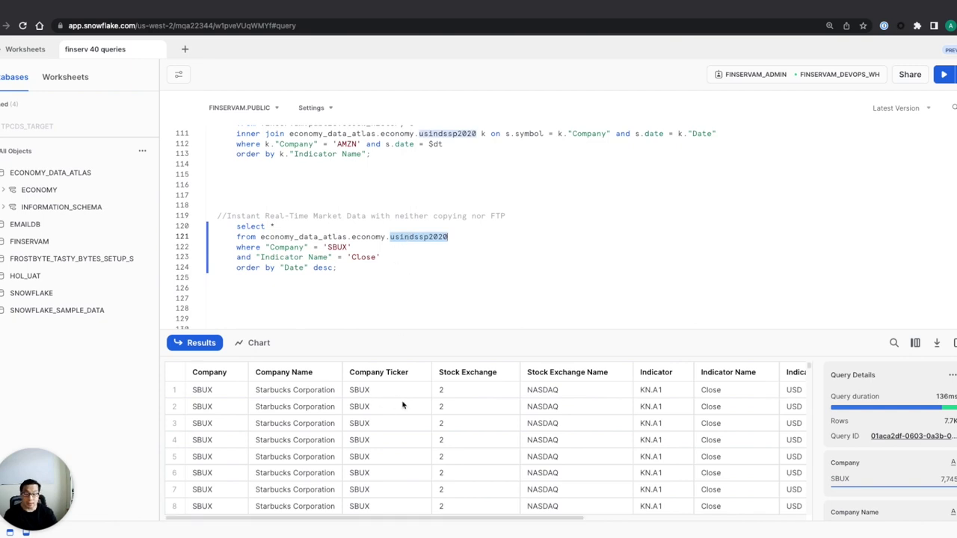
{"action": "scroll", "coordinate": [404, 406], "scroll_direction": "right", "scroll_amount": 10}
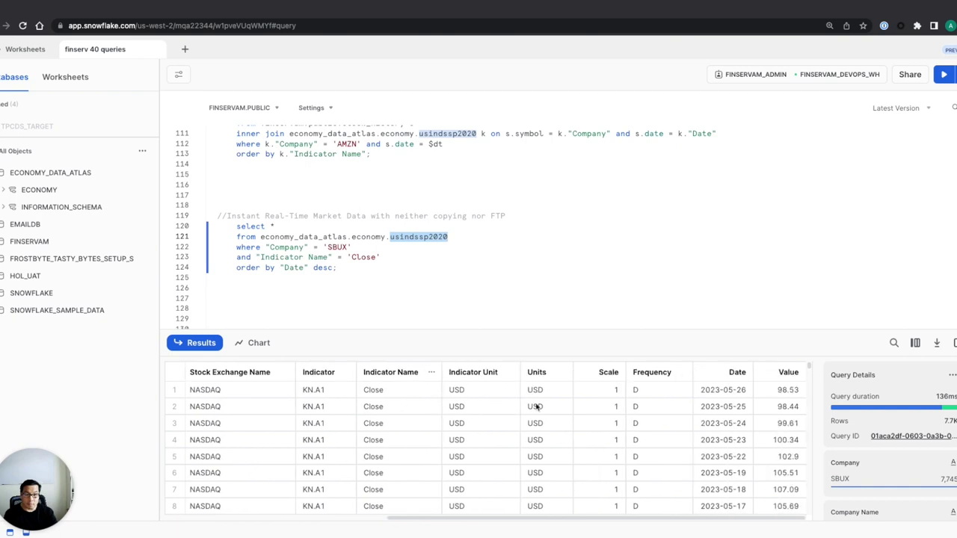
{"action": "left_click", "coordinate": [723, 395]}
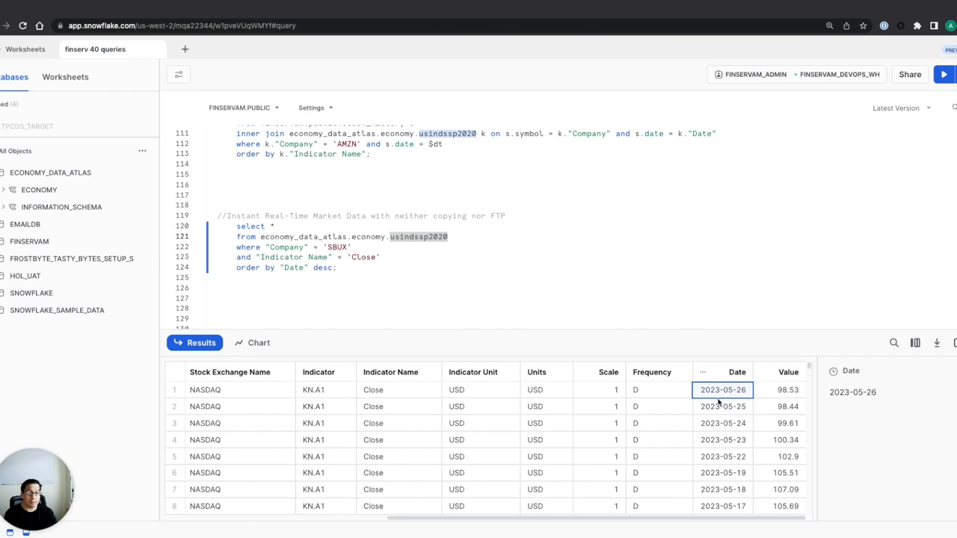
{"action": "scroll", "coordinate": [716, 407], "scroll_direction": "down", "scroll_amount": 3}
{"action": "scroll", "coordinate": [716, 406], "scroll_direction": "up", "scroll_amount": 3}
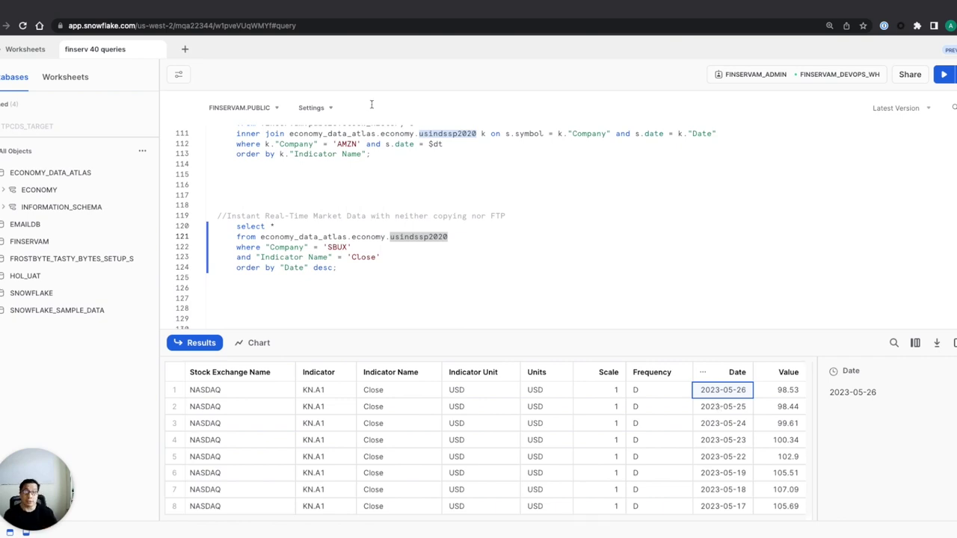
Highlight the Zero Copy Clone heading and run the statement below it that switches the role to accountadmin
{"action": "left_click", "coordinate": [374, 247]}
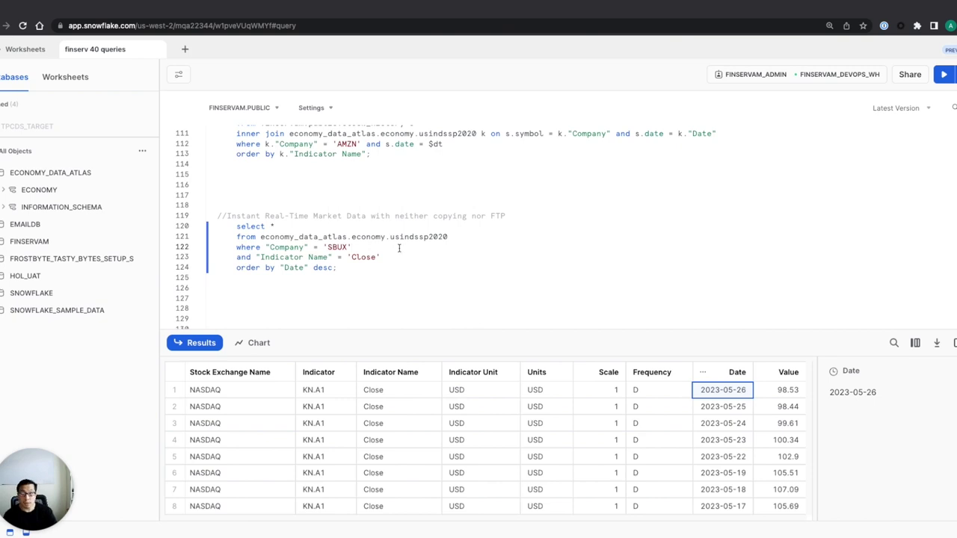
{"action": "scroll", "coordinate": [338, 254], "scroll_direction": "down", "scroll_amount": 5}
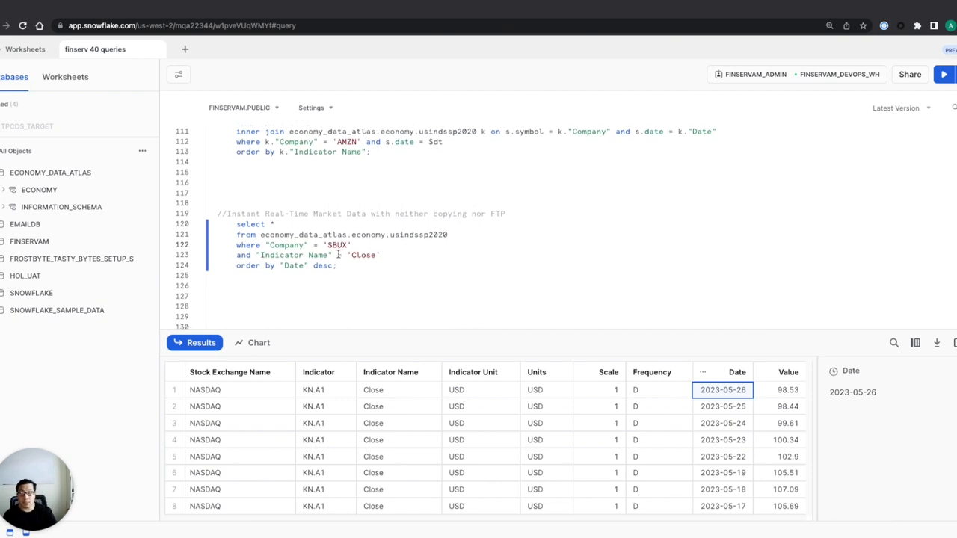
{"action": "scroll", "coordinate": [370, 230], "scroll_direction": "down", "scroll_amount": 1}
{"action": "scroll", "coordinate": [354, 220], "scroll_direction": "up", "scroll_amount": 8}
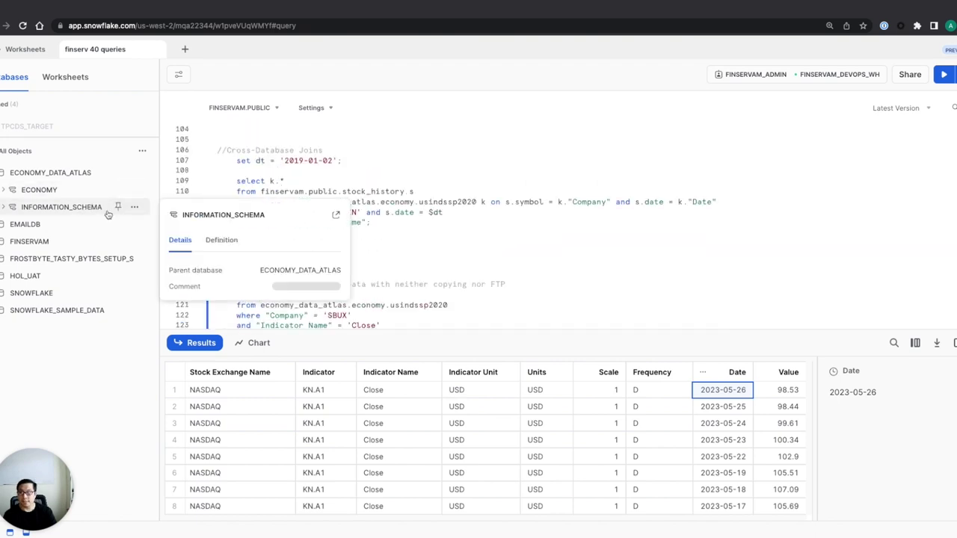
{"action": "scroll", "coordinate": [374, 237], "scroll_direction": "down", "scroll_amount": 2}
{"action": "scroll", "coordinate": [378, 239], "scroll_direction": "down", "scroll_amount": 5}
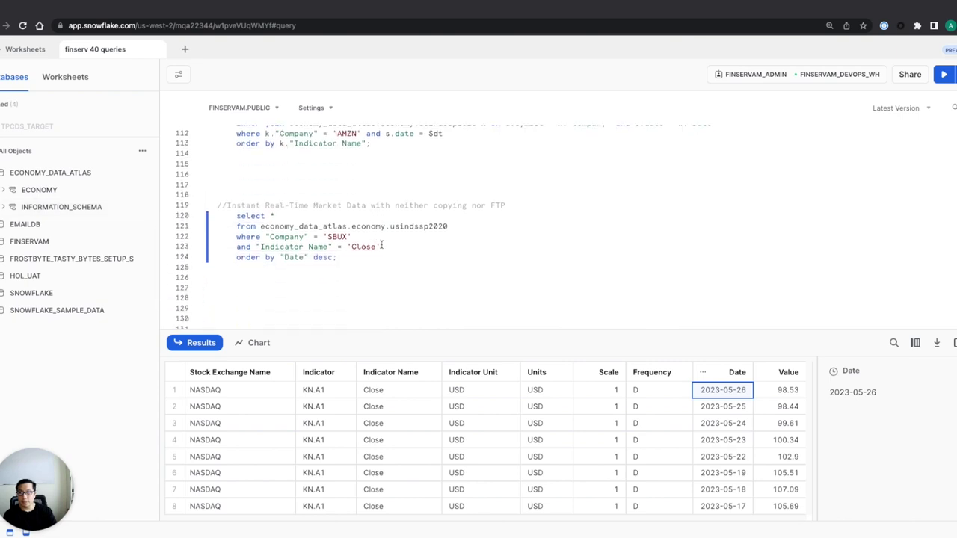
{"action": "scroll", "coordinate": [386, 240], "scroll_direction": "up", "scroll_amount": 1}
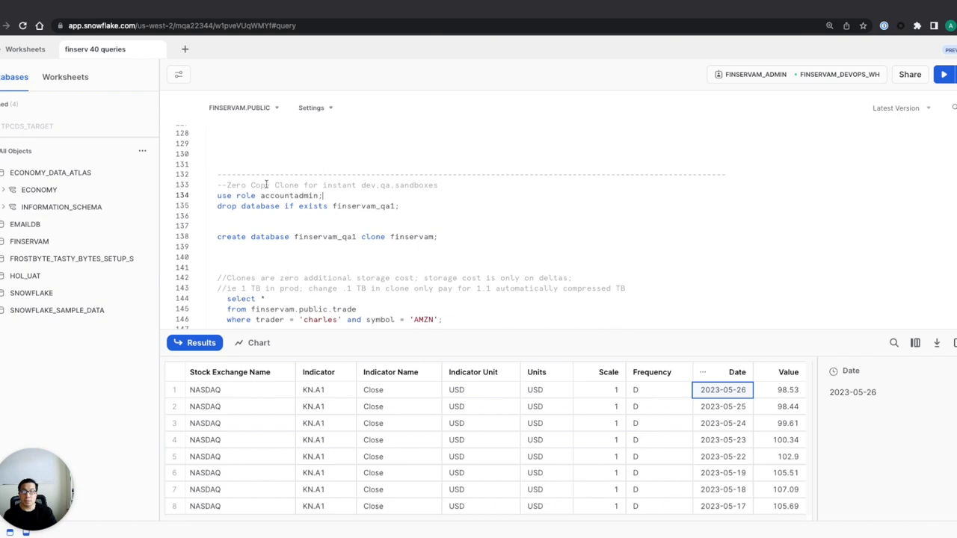
{"action": "left_click_drag", "start_coordinate": [299, 185], "coordinate": [225, 185]}
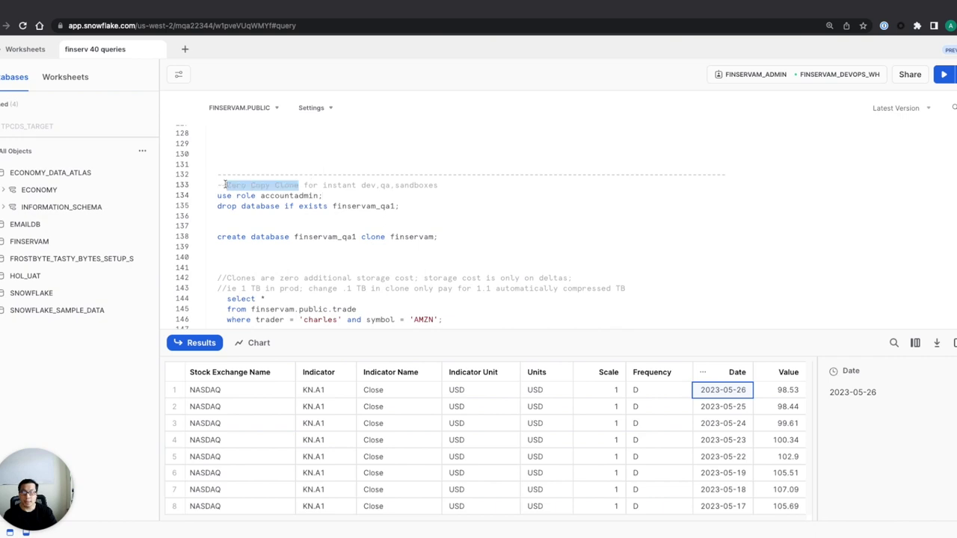
{"action": "left_click", "coordinate": [323, 195]}
{"action": "key", "text": "ctrl+Return"}
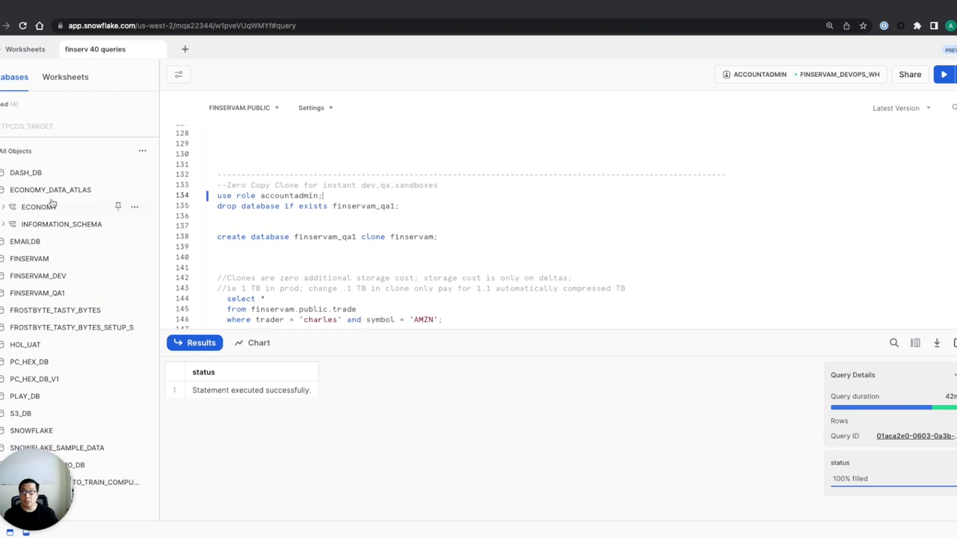
Check the selectable roles and warehouses, and preview details of databases such as FINSERVAM_DEV and FINSERVAM_QA1 in the object tree
{"action": "left_click", "coordinate": [768, 74]}
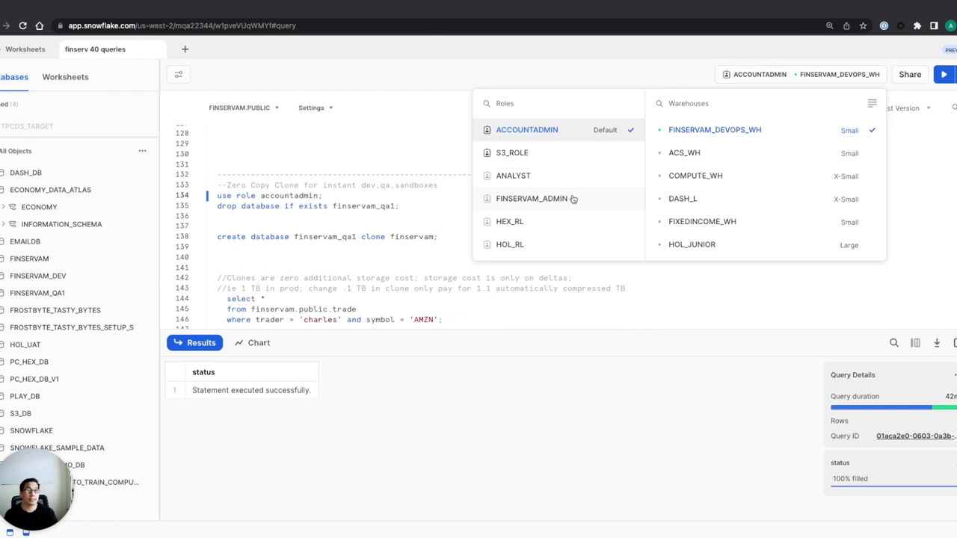
{"action": "left_click", "coordinate": [409, 221]}
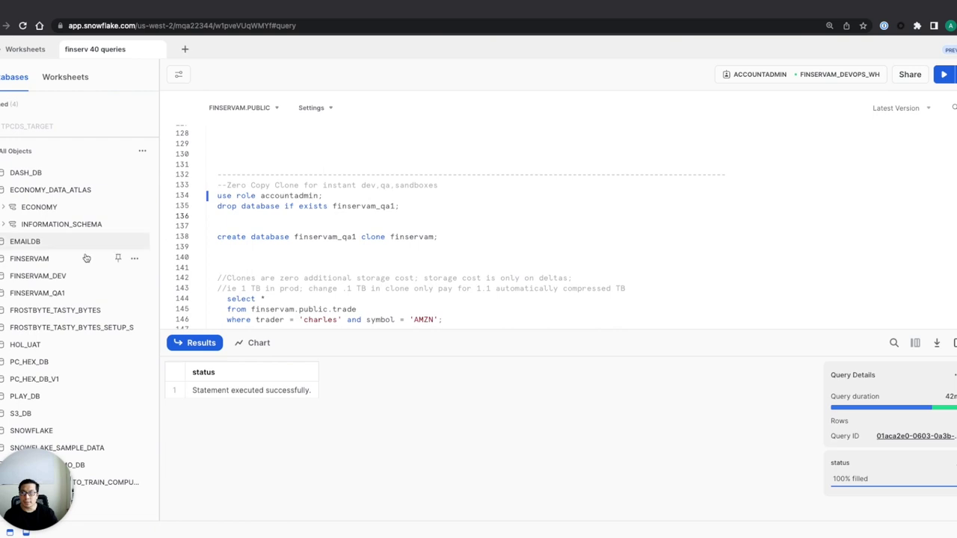
{"action": "mouse_move", "coordinate": [83, 259]}
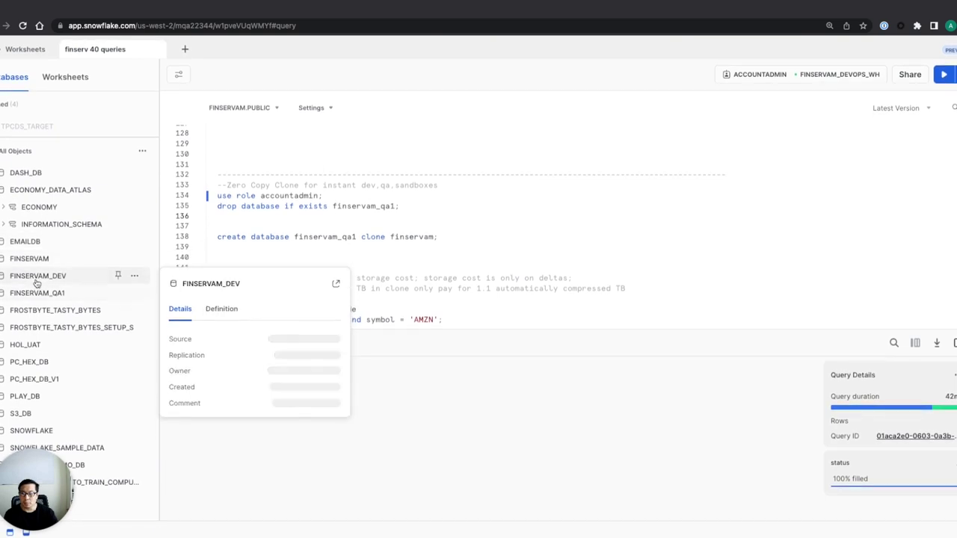
{"action": "mouse_move", "coordinate": [41, 382]}
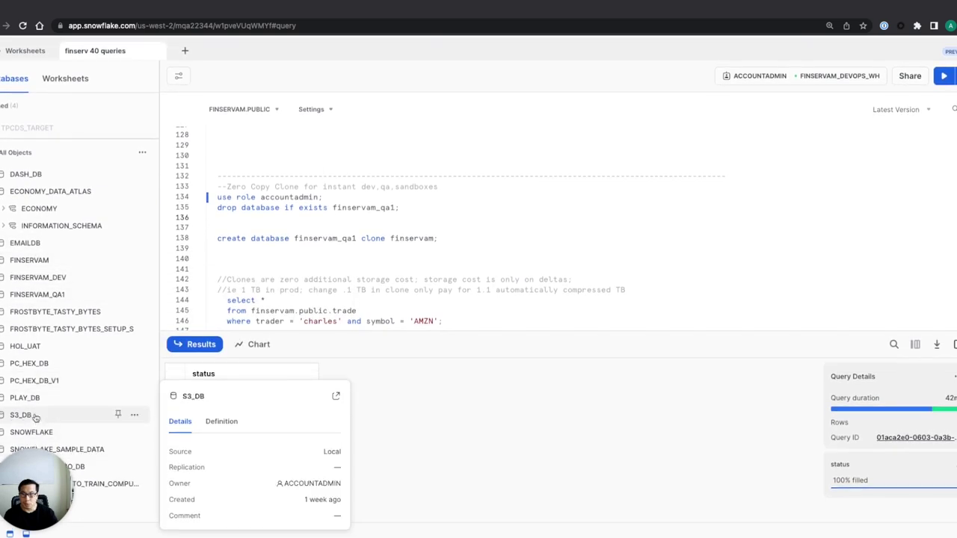
{"action": "mouse_move", "coordinate": [45, 297]}
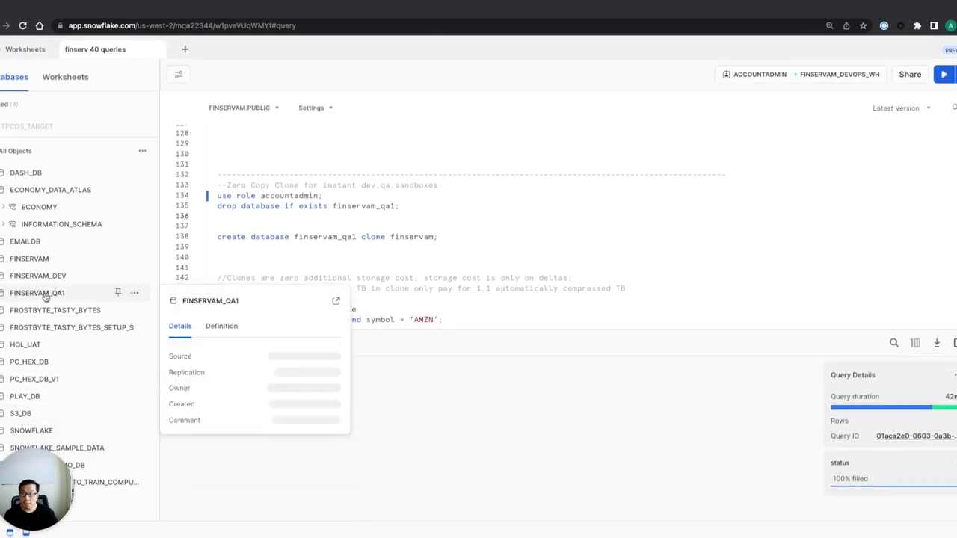
Drop the finservam_qa1 database if it exists and refresh the object tree
{"action": "left_click", "coordinate": [373, 204]}
{"action": "key", "text": "super+Return"}
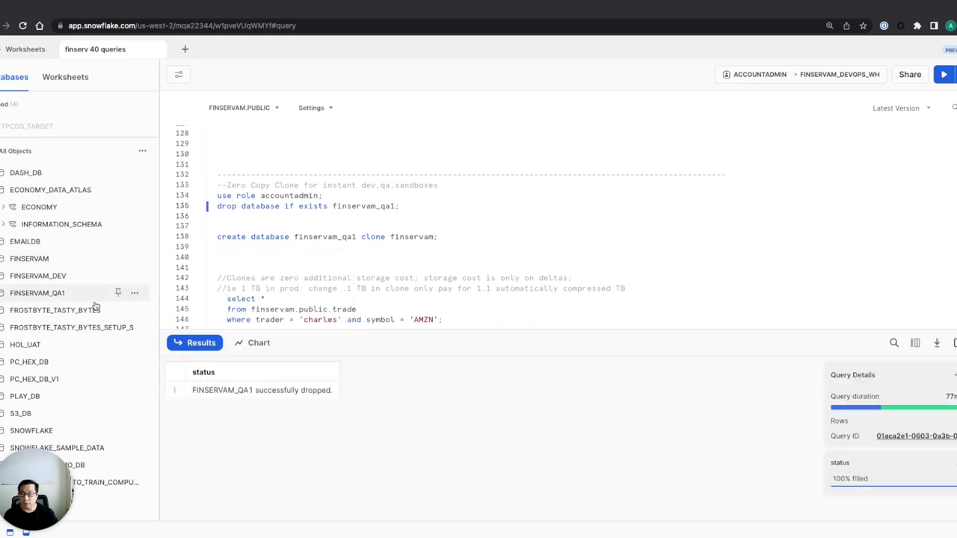
{"action": "mouse_move", "coordinate": [68, 294]}
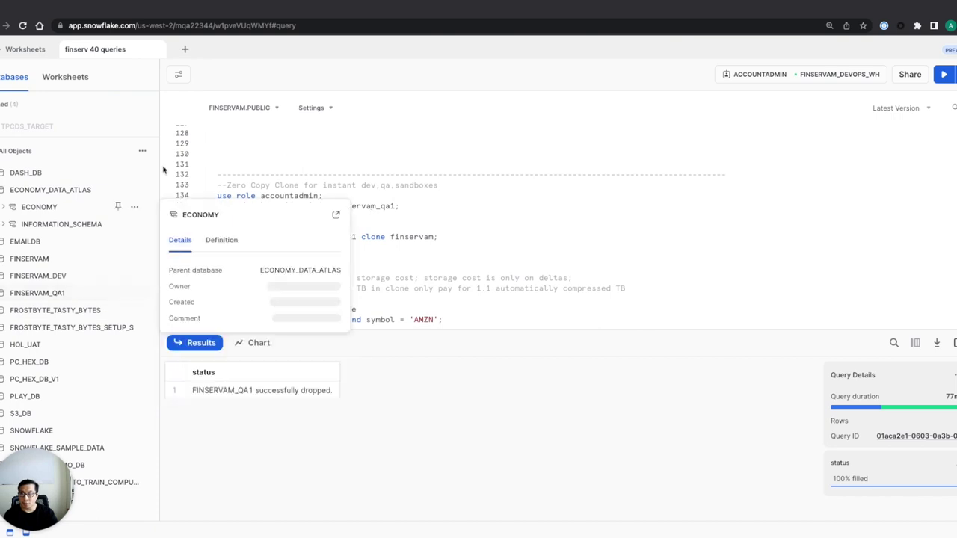
{"action": "left_click", "coordinate": [142, 150]}
{"action": "left_click", "coordinate": [133, 177]}
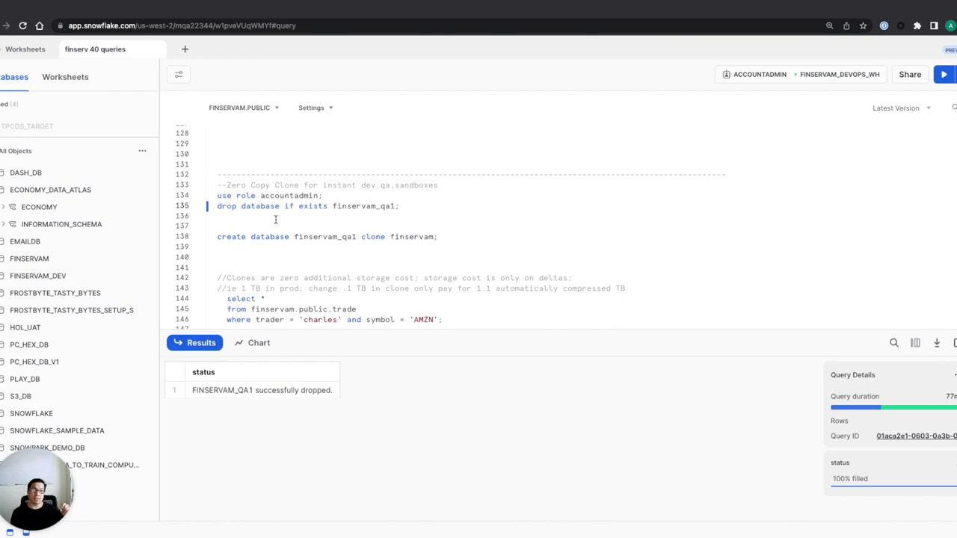
Create the finservam_qa1 database as a clone of finservam, checking the selected warehouse before and after
{"action": "left_click", "coordinate": [837, 80]}
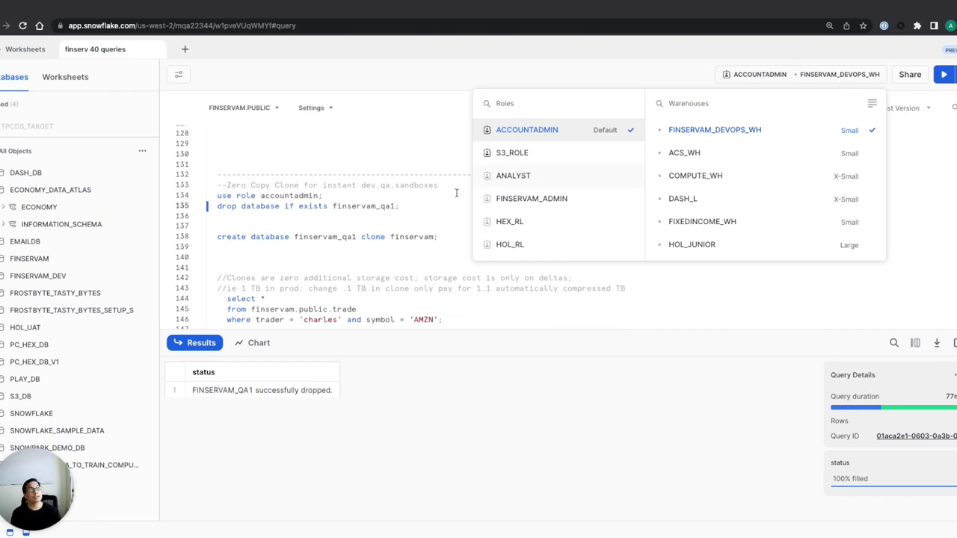
{"action": "left_click", "coordinate": [417, 209]}
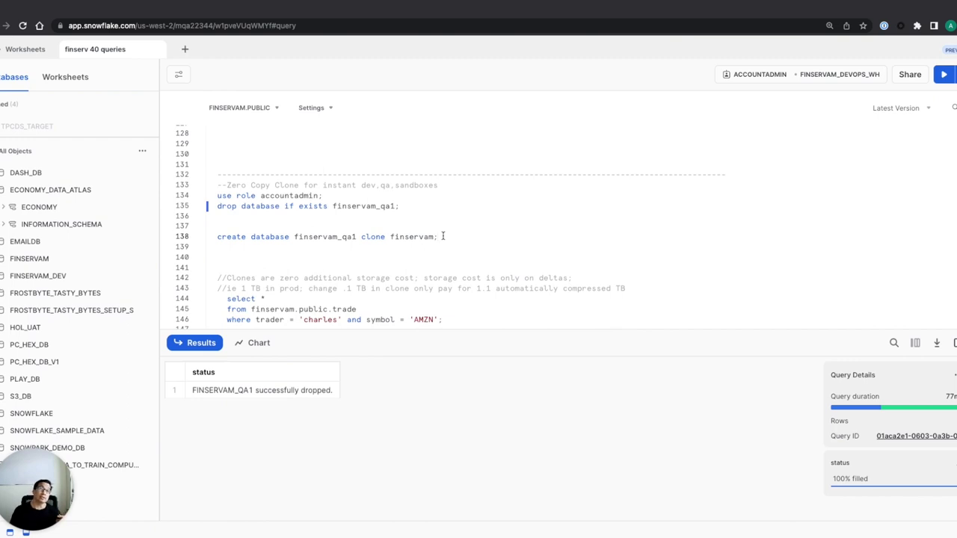
{"action": "scroll", "coordinate": [443, 236], "scroll_direction": "down", "scroll_amount": 1}
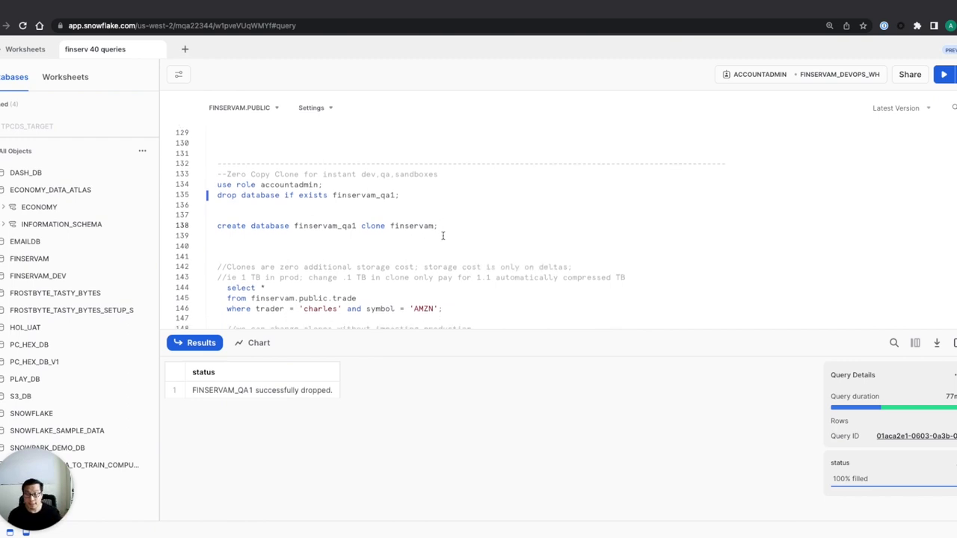
{"action": "double_click", "coordinate": [359, 188]}
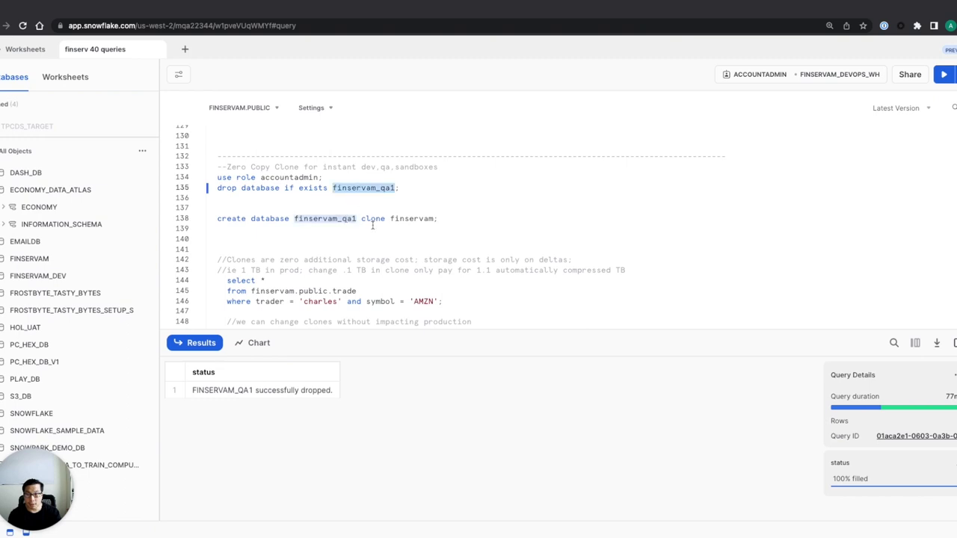
{"action": "left_click", "coordinate": [371, 218]}
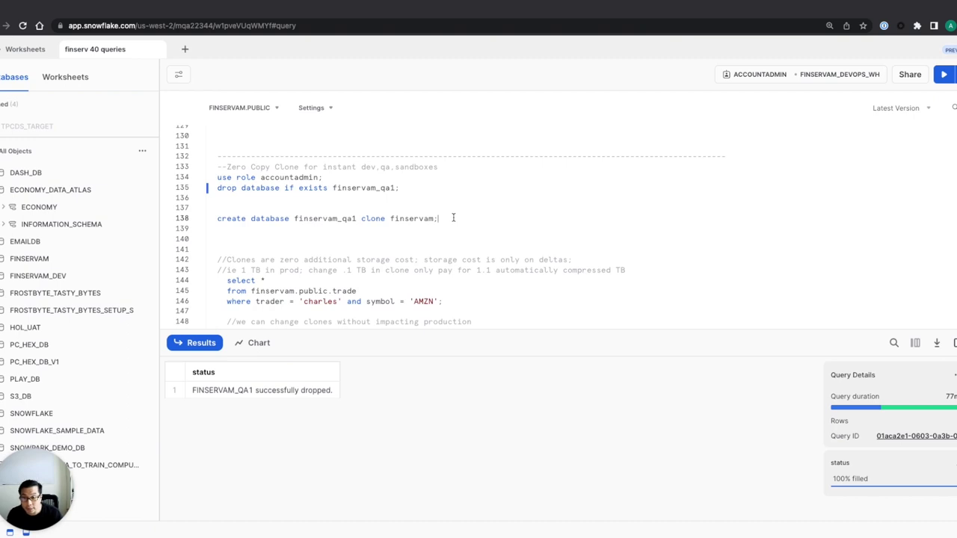
{"action": "key", "text": "ctrl+Return"}
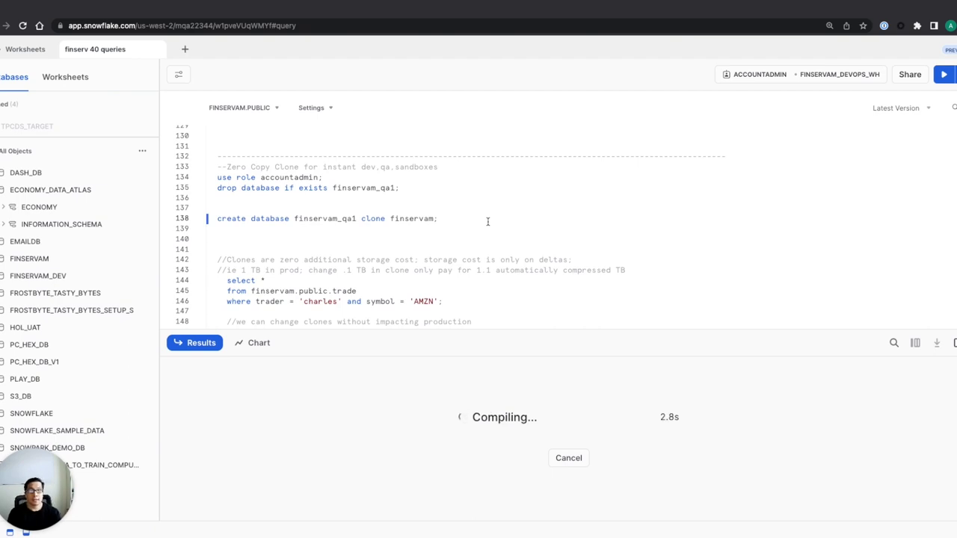
{"action": "left_click", "coordinate": [841, 80]}
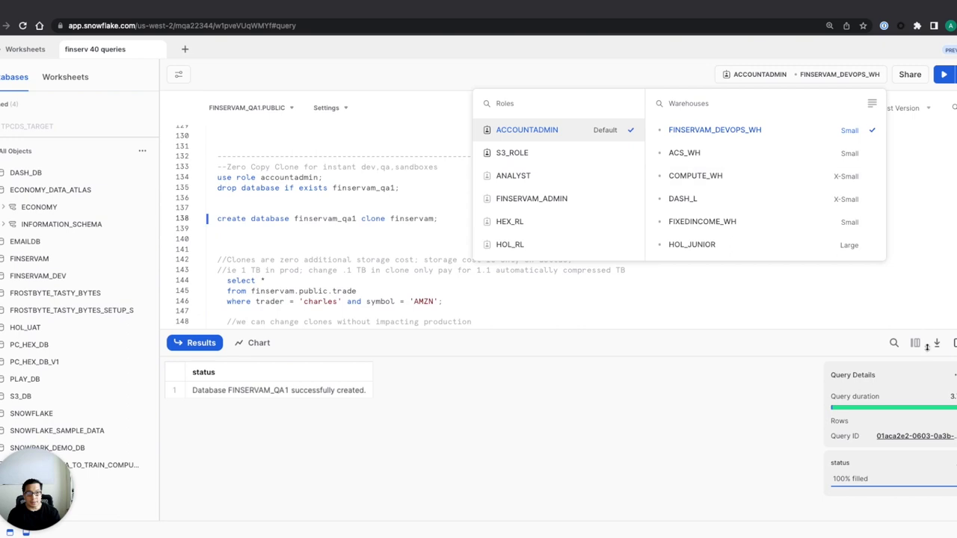
Refresh the object tree, expand the tables in FINSERVAM_QA1's PUBLIC schema, and preview the TRADE table's details
{"action": "mouse_move", "coordinate": [942, 405]}
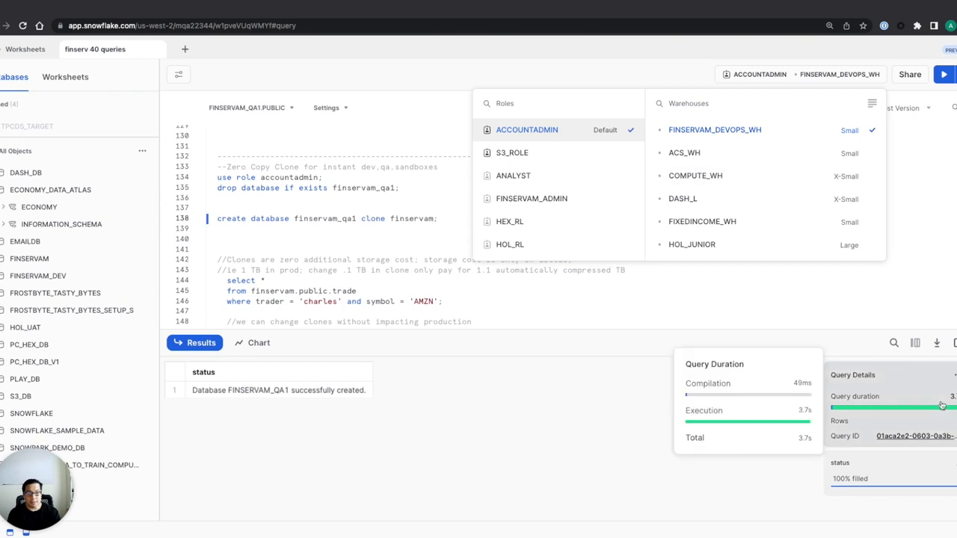
{"action": "left_click", "coordinate": [390, 221]}
{"action": "left_click", "coordinate": [142, 150]}
{"action": "left_click", "coordinate": [127, 177]}
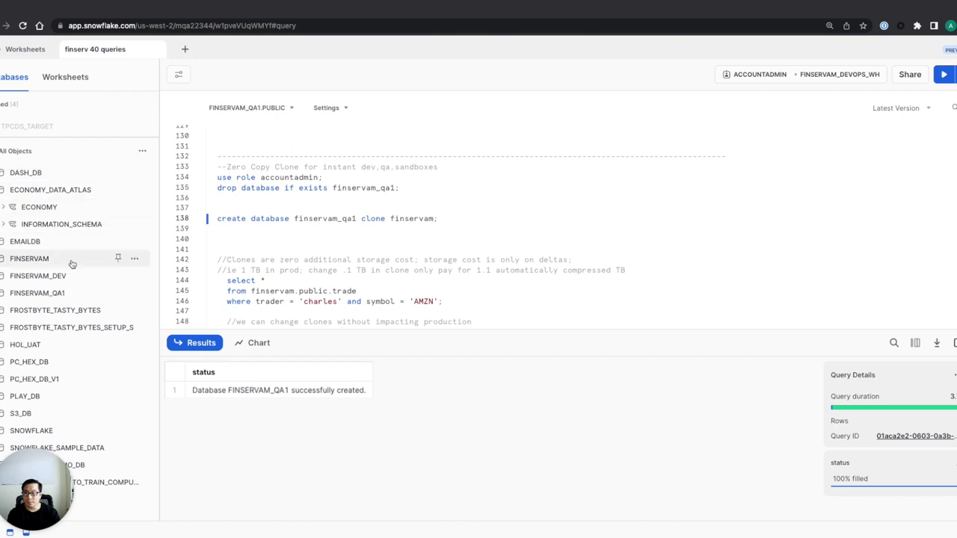
{"action": "mouse_move", "coordinate": [60, 293]}
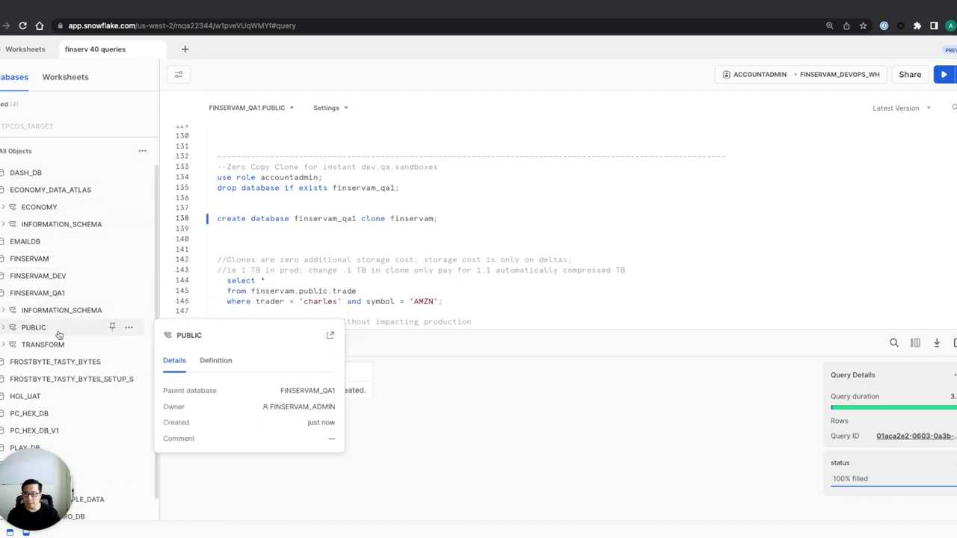
{"action": "left_click", "coordinate": [58, 329]}
{"action": "left_click", "coordinate": [69, 346]}
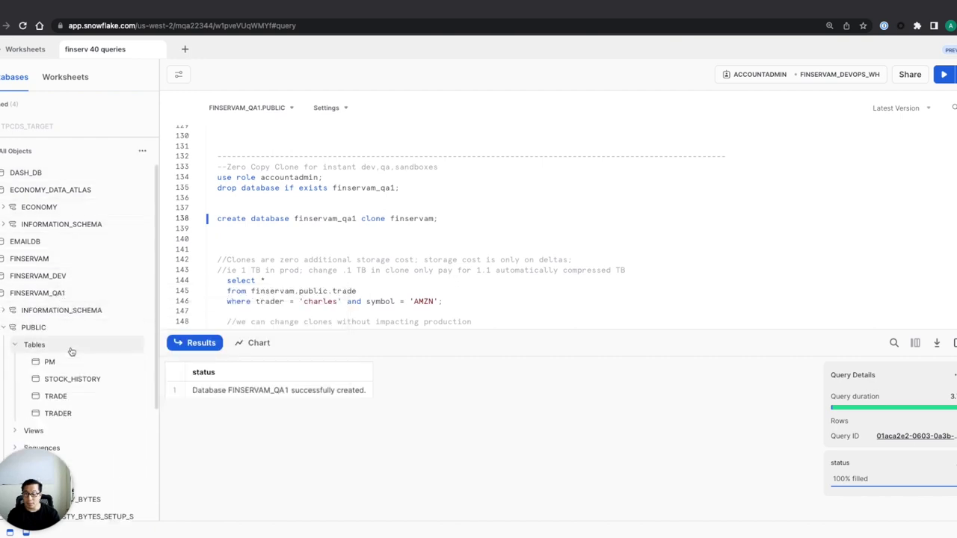
{"action": "mouse_move", "coordinate": [65, 394]}
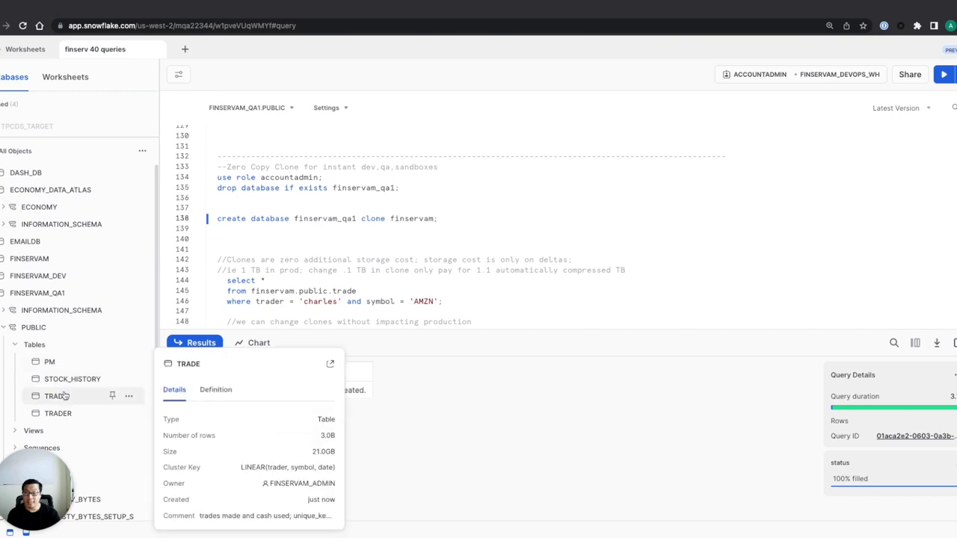
Expand the tables in FINSERVAM's PUBLIC schema and compare them with those of FINSERVAM_QA1, previewing the clone's TRADE table again
{"action": "left_click", "coordinate": [53, 258]}
{"action": "left_click", "coordinate": [63, 293]}
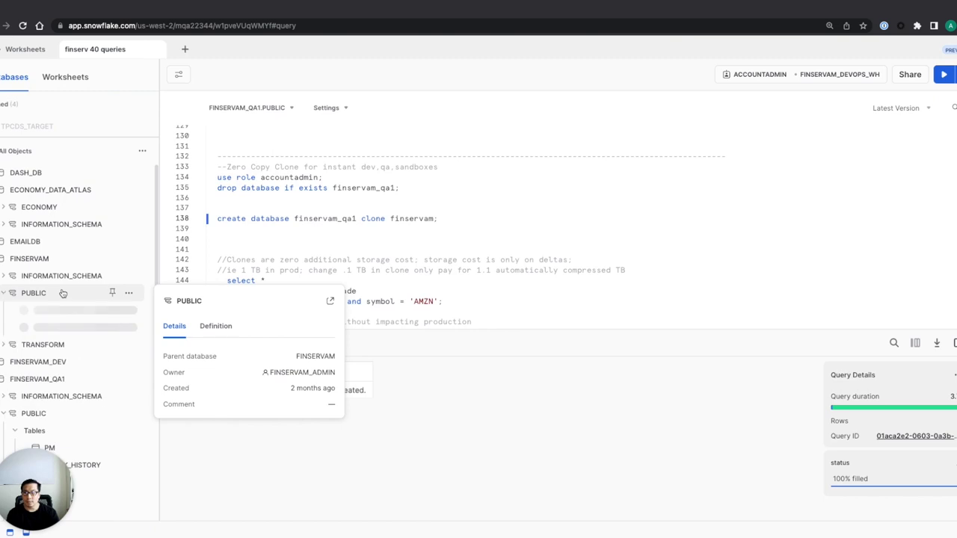
{"action": "scroll", "coordinate": [63, 292], "scroll_direction": "down", "scroll_amount": 2}
{"action": "left_click", "coordinate": [77, 252]}
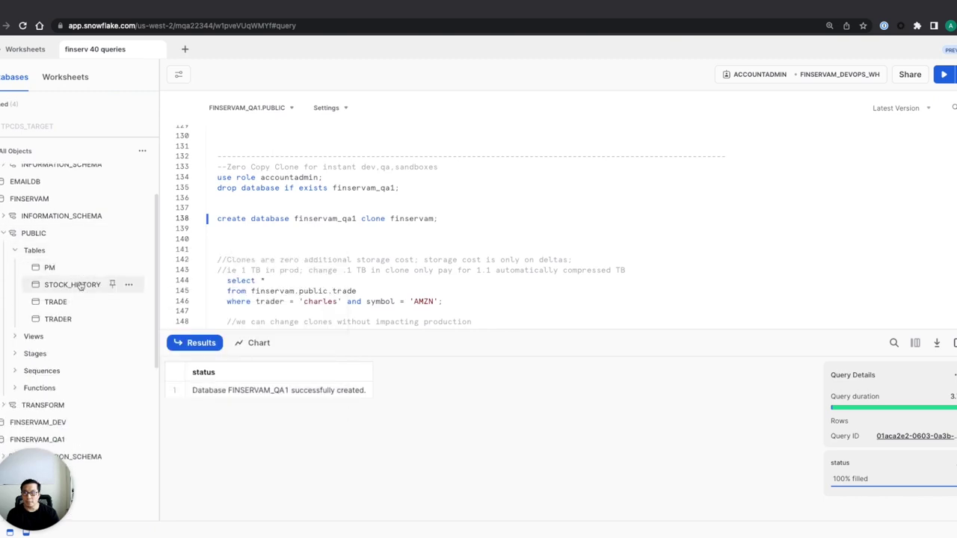
{"action": "scroll", "coordinate": [73, 306], "scroll_direction": "down", "scroll_amount": 2}
{"action": "scroll", "coordinate": [74, 315], "scroll_direction": "down", "scroll_amount": 2}
{"action": "mouse_move", "coordinate": [69, 397]}
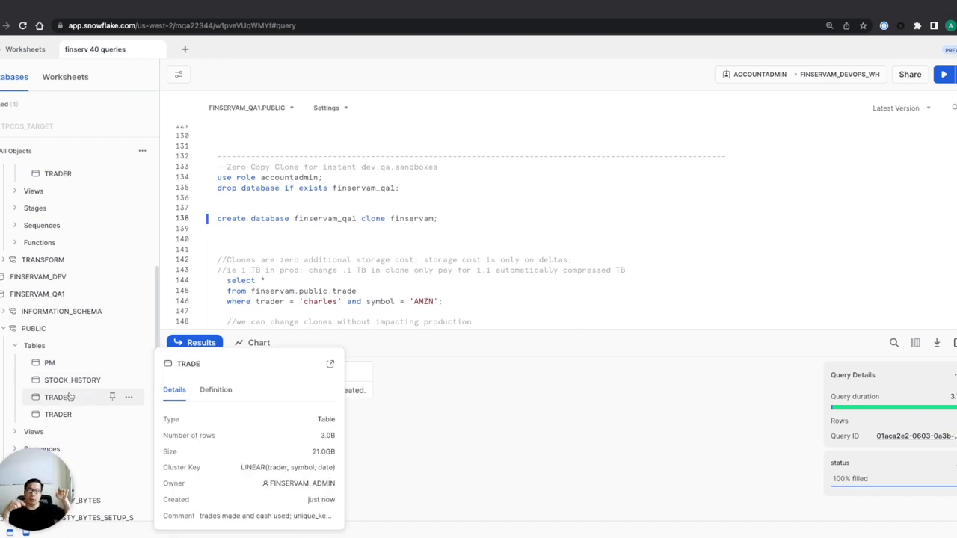
Highlight the clone's name in the create statement, preview the FINSERVAM_QA1 details, and highlight the comment on zero additional storage cost
{"action": "double_click", "coordinate": [332, 218]}
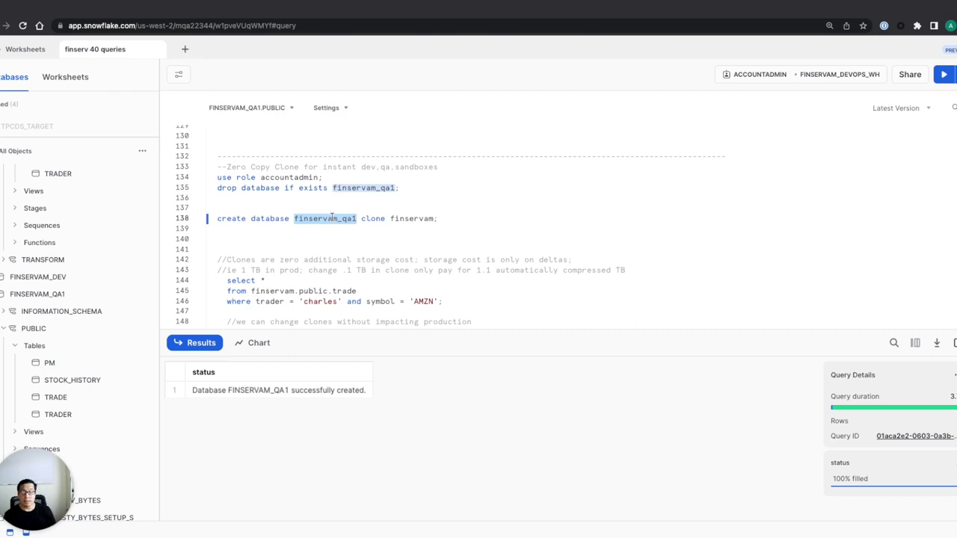
{"action": "mouse_move", "coordinate": [75, 295]}
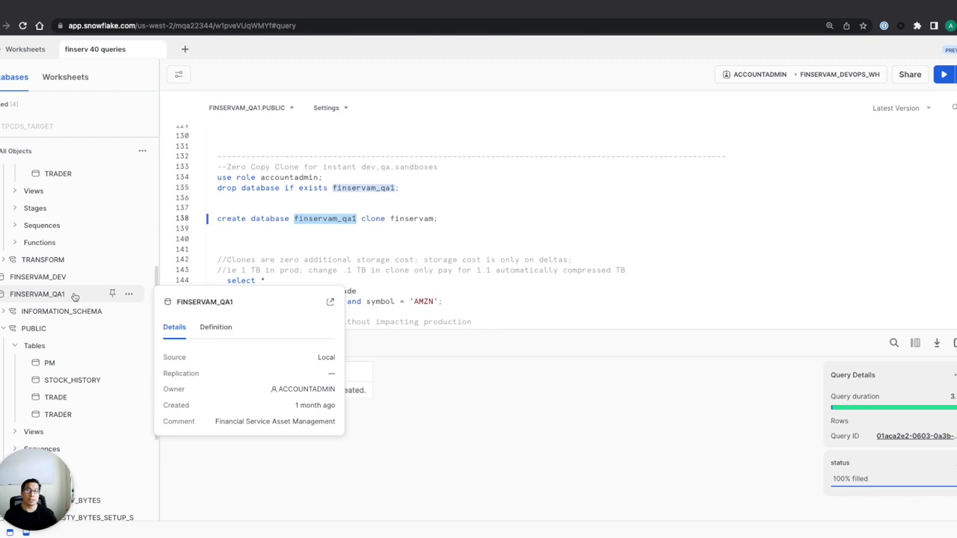
{"action": "left_click", "coordinate": [344, 248]}
{"action": "scroll", "coordinate": [366, 243], "scroll_direction": "down", "scroll_amount": 1}
{"action": "left_click", "coordinate": [325, 226]}
{"action": "key", "text": "shift+End"}
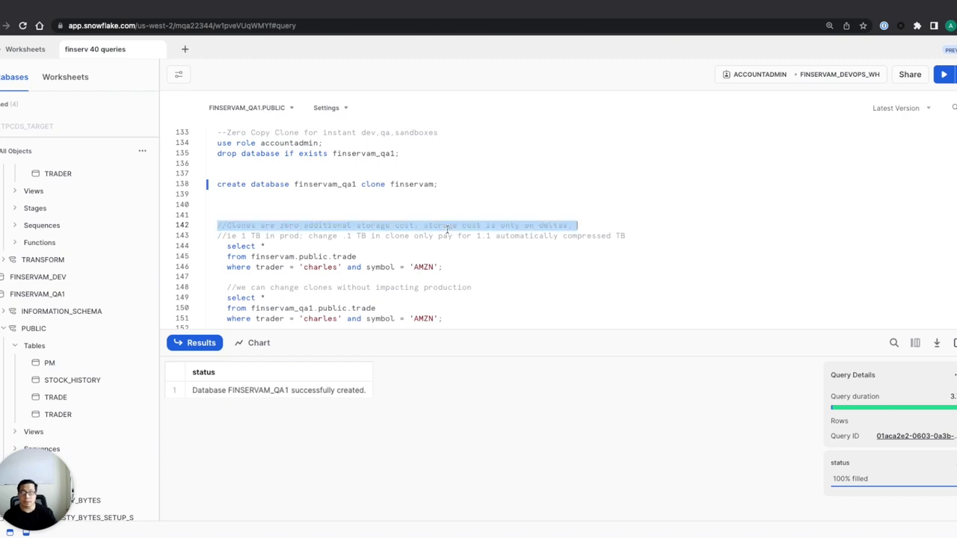
{"action": "left_click", "coordinate": [391, 254]}
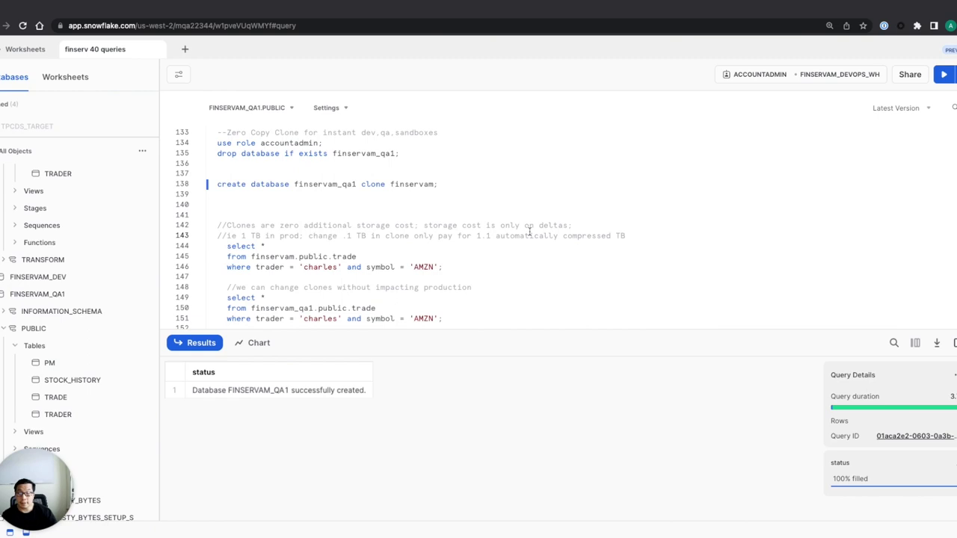
Run the select statement for the trader's AMZN trades in finservam.public.trade
{"action": "scroll", "coordinate": [460, 229], "scroll_direction": "down", "scroll_amount": 1}
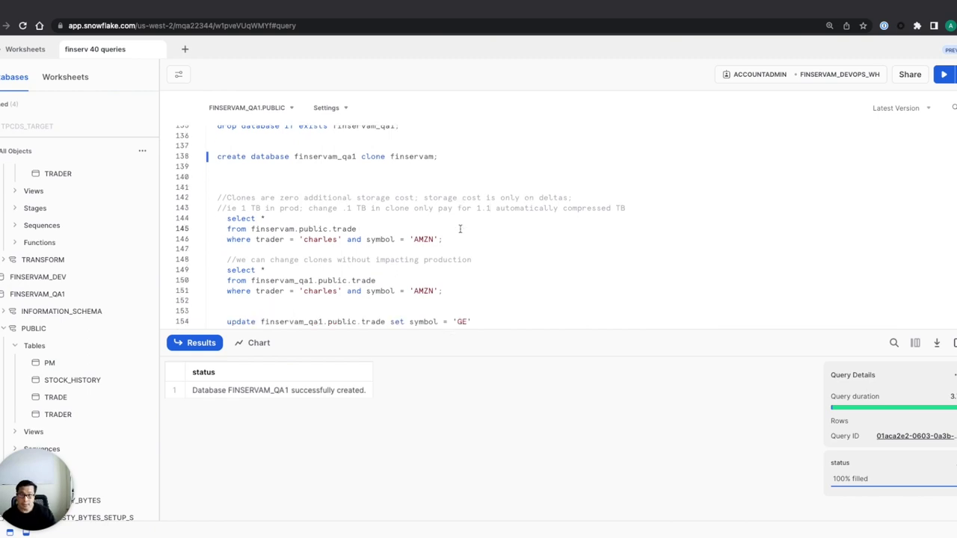
{"action": "left_click", "coordinate": [460, 229]}
{"action": "key", "text": "super+Return"}
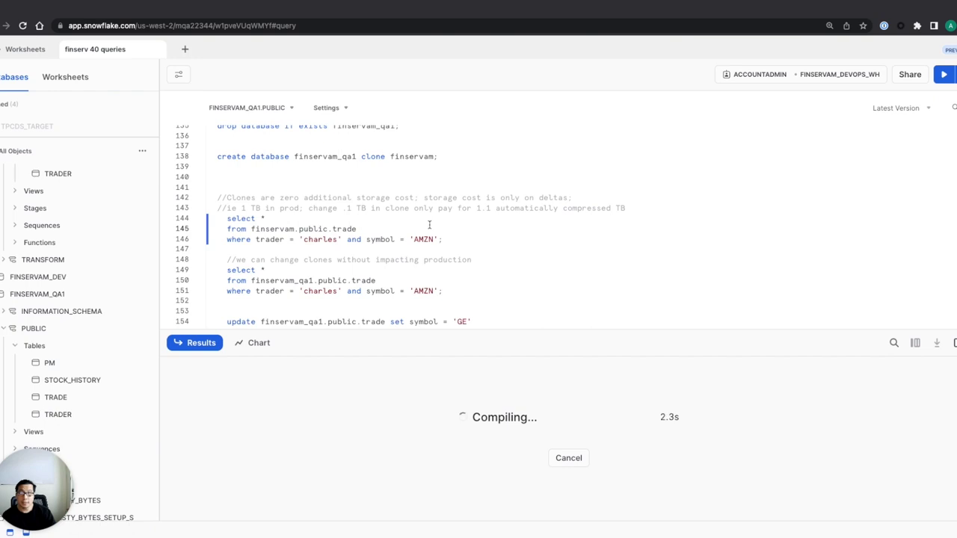
Run the matching AMZN trades query against finservam_qa1.public.trade, highlighting the clone's database name
{"action": "double_click", "coordinate": [285, 281]}
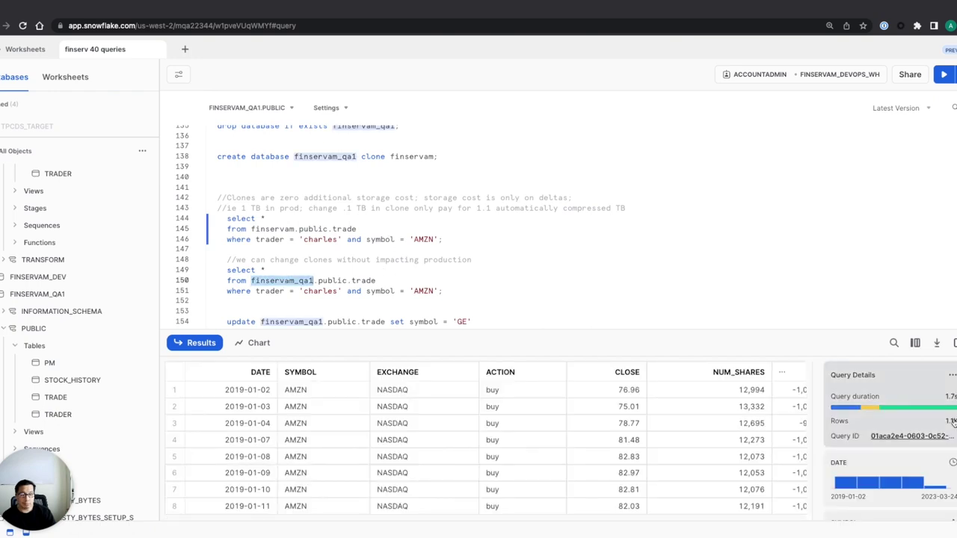
{"action": "left_click", "coordinate": [450, 280]}
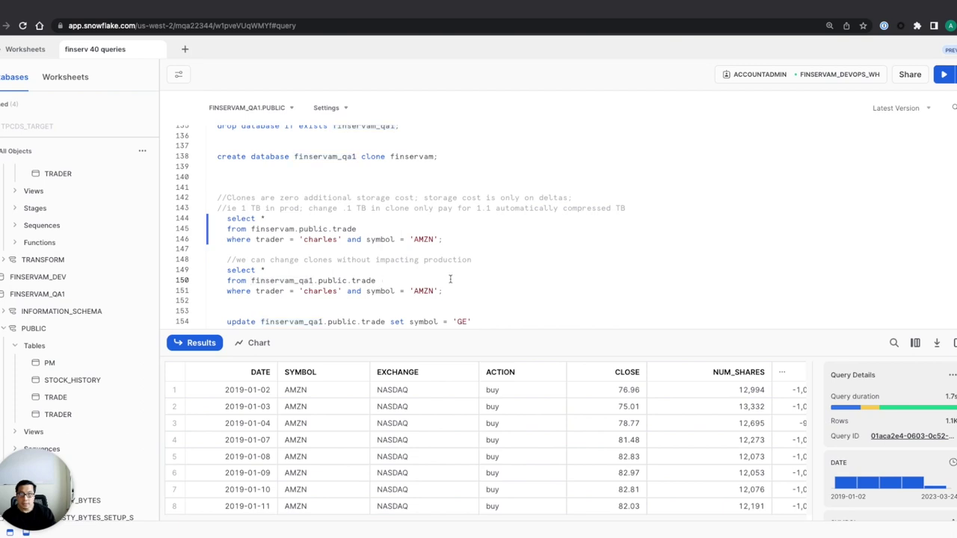
{"action": "key", "text": "super+Return"}
{"action": "double_click", "coordinate": [299, 280]}
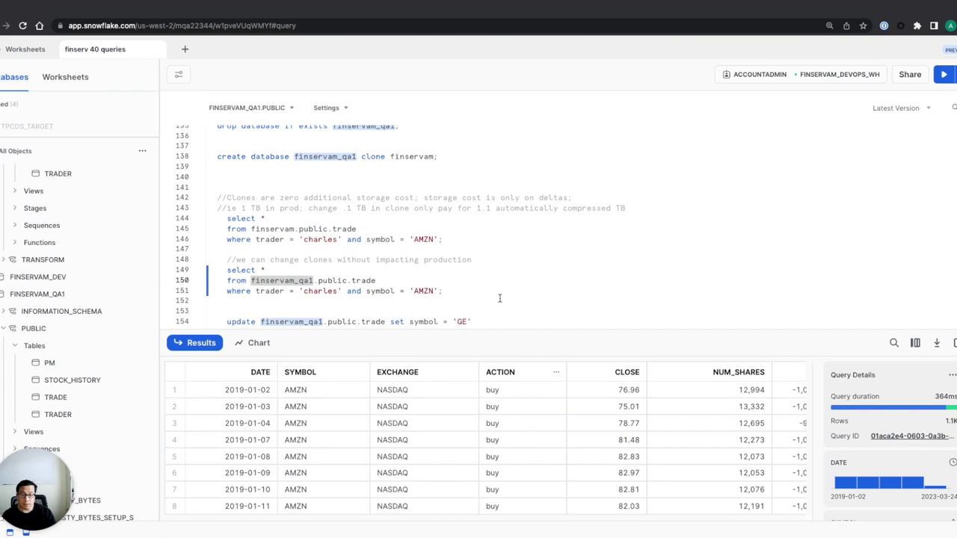
Run the update that sets the symbol to 'GE' for the trader's AMZN rows in finservam_qa1.public.trade
{"action": "scroll", "coordinate": [499, 298], "scroll_direction": "down", "scroll_amount": 2}
{"action": "left_click", "coordinate": [458, 272]}
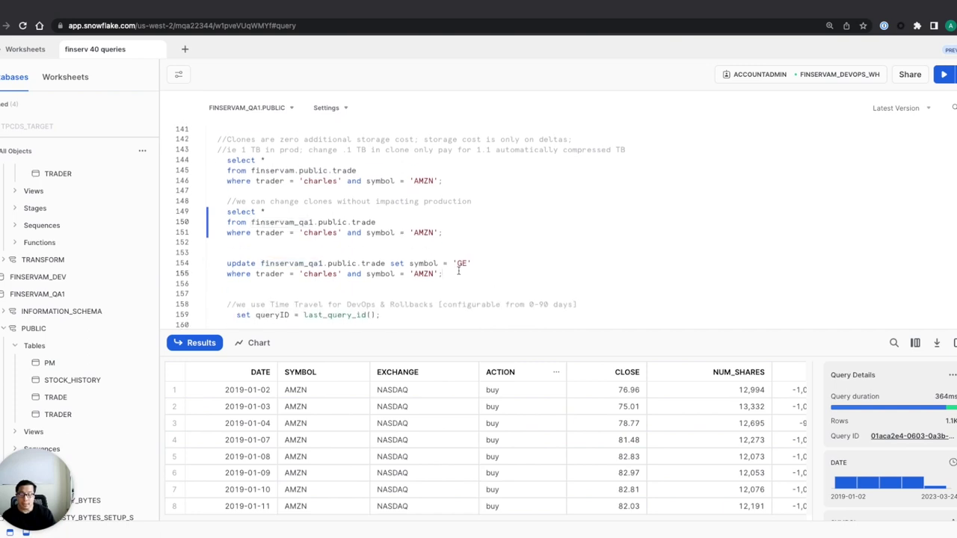
{"action": "key", "text": "super+Return"}
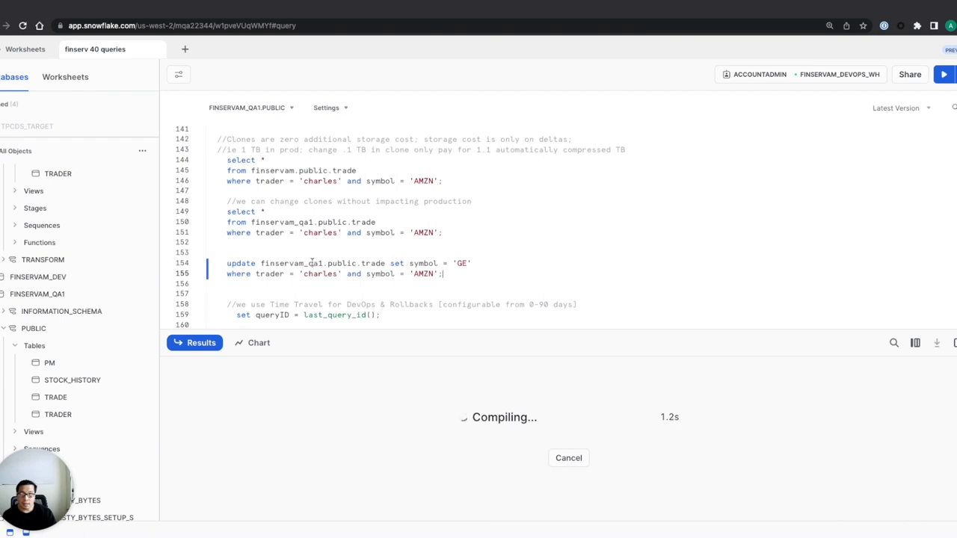
{"action": "double_click", "coordinate": [311, 264]}
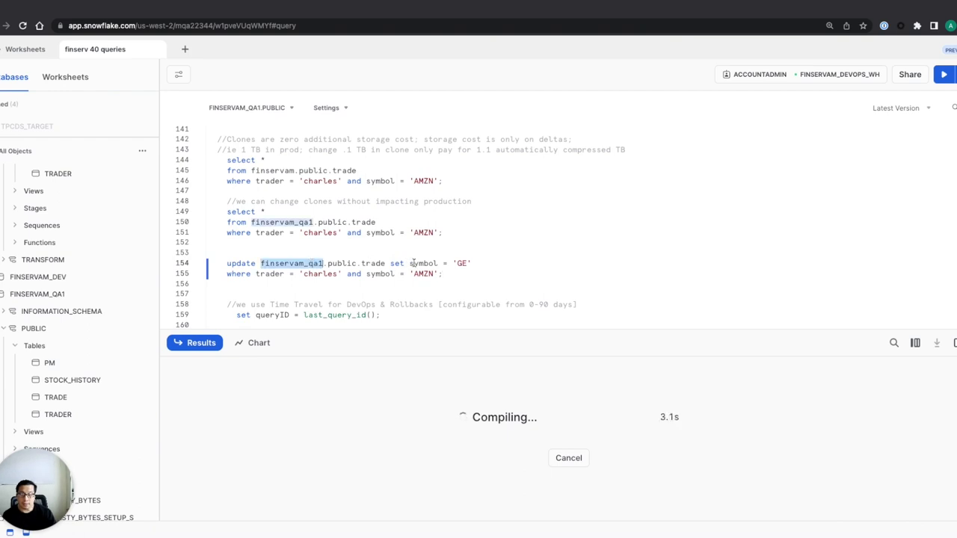
{"action": "scroll", "coordinate": [457, 261], "scroll_direction": "down", "scroll_amount": 1}
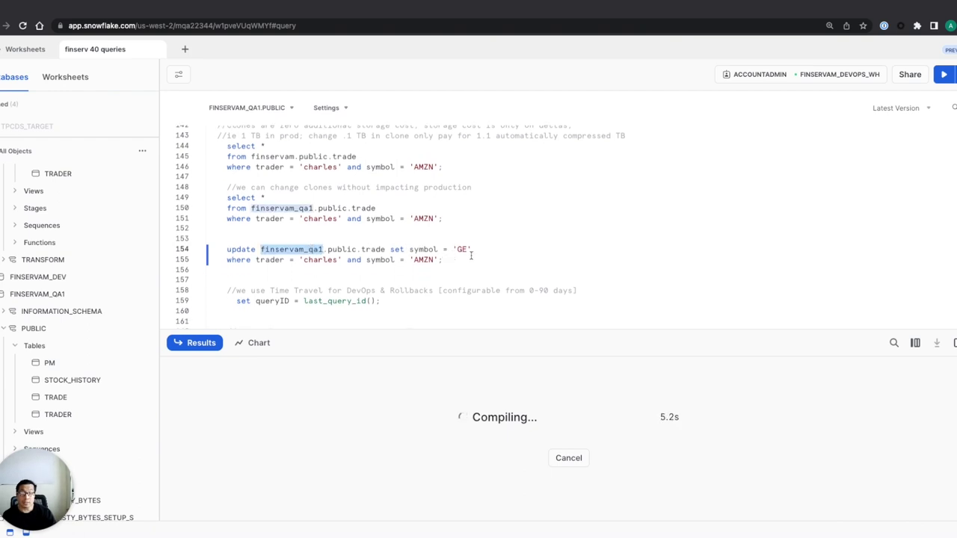
Store the update's query ID by running set queryID = last_query_id() under the Time Travel comment
{"action": "scroll", "coordinate": [471, 256], "scroll_direction": "down", "scroll_amount": 1}
{"action": "scroll", "coordinate": [471, 256], "scroll_direction": "down", "scroll_amount": 1}
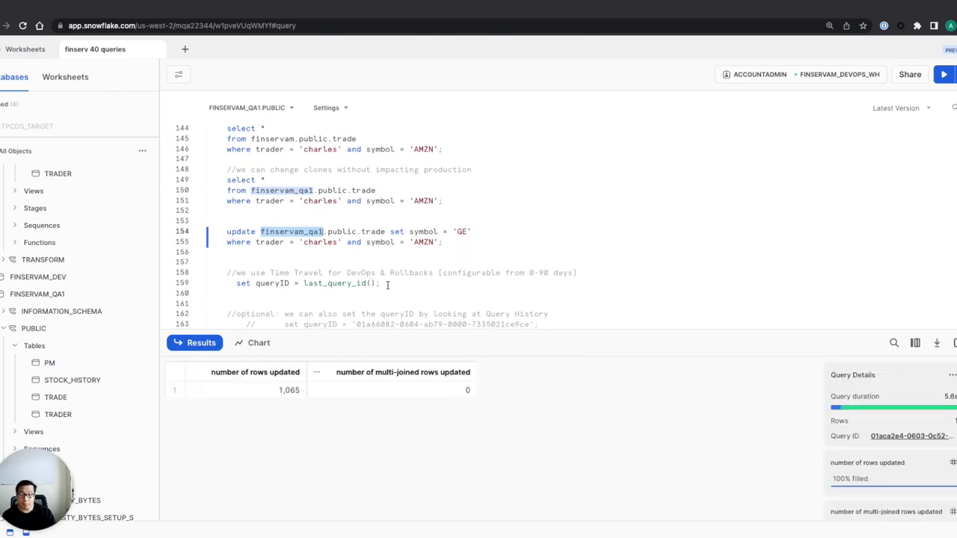
{"action": "left_click", "coordinate": [447, 285]}
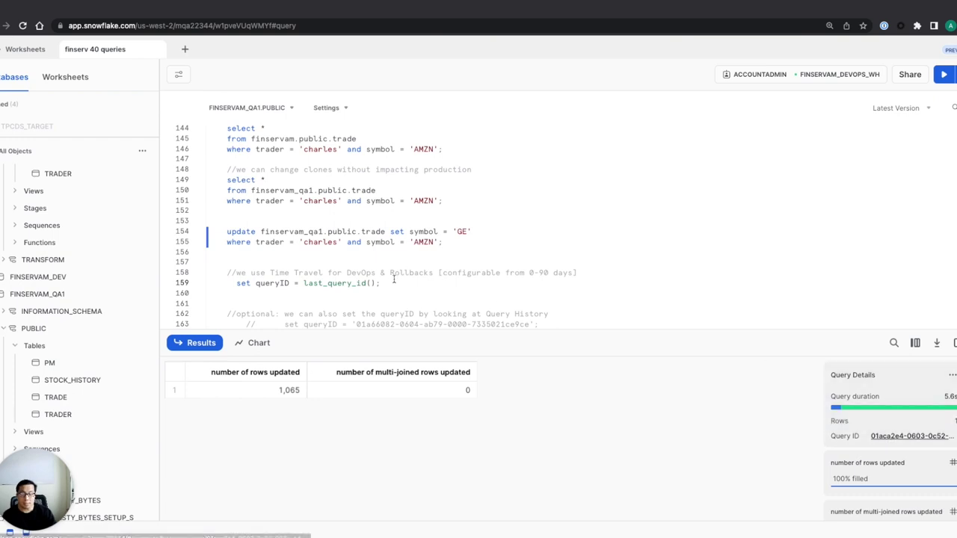
{"action": "key", "text": "super+Return"}
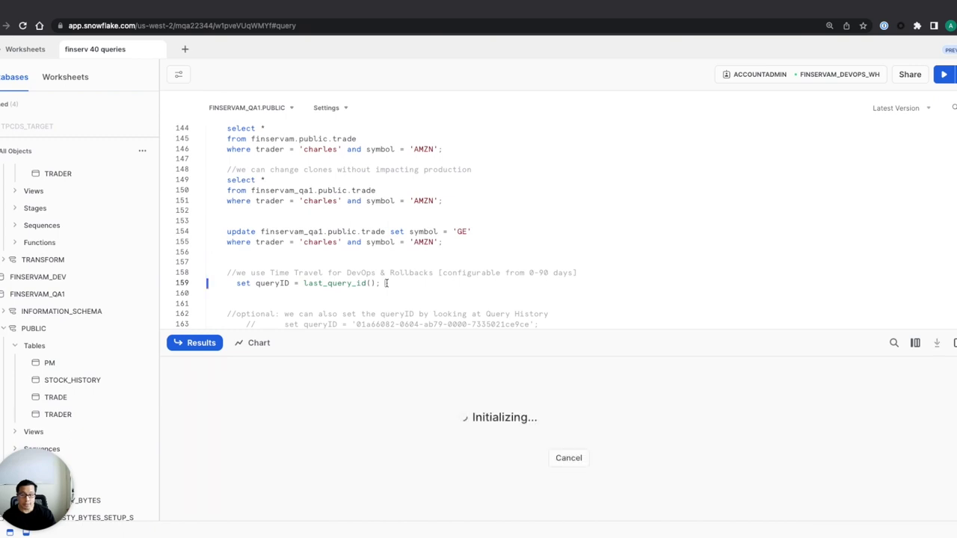
Run the Time Travel query for the trader's AMZN rows in finservam_qa1.public.trade before statement $queryid, and review the statements around it
{"action": "scroll", "coordinate": [386, 282], "scroll_direction": "down", "scroll_amount": 2}
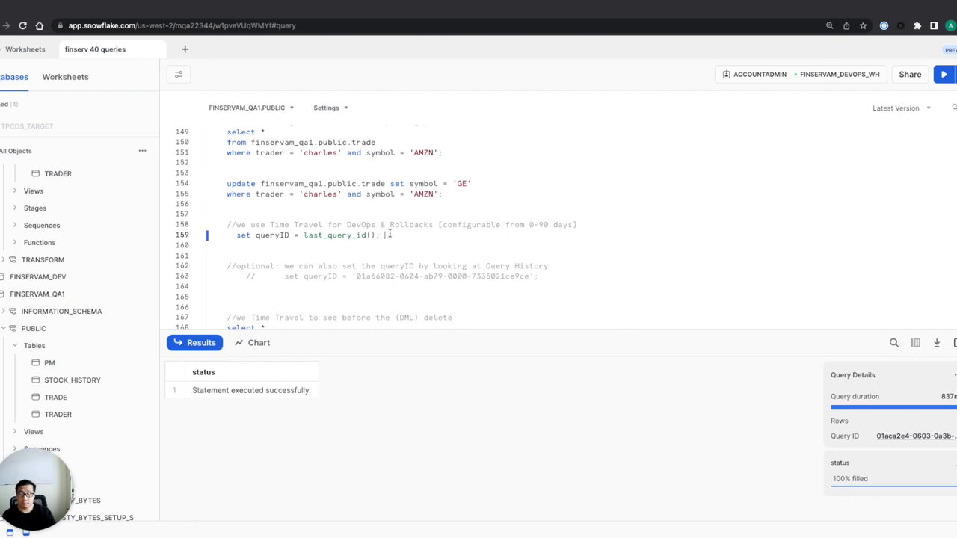
{"action": "scroll", "coordinate": [389, 234], "scroll_direction": "down", "scroll_amount": 4}
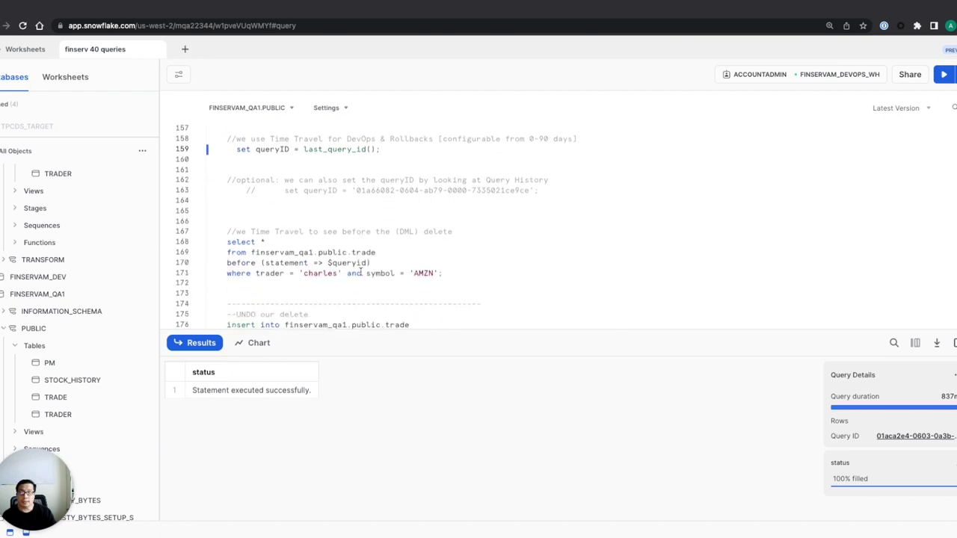
{"action": "left_click", "coordinate": [450, 252]}
{"action": "key", "text": "ctrl+Return"}
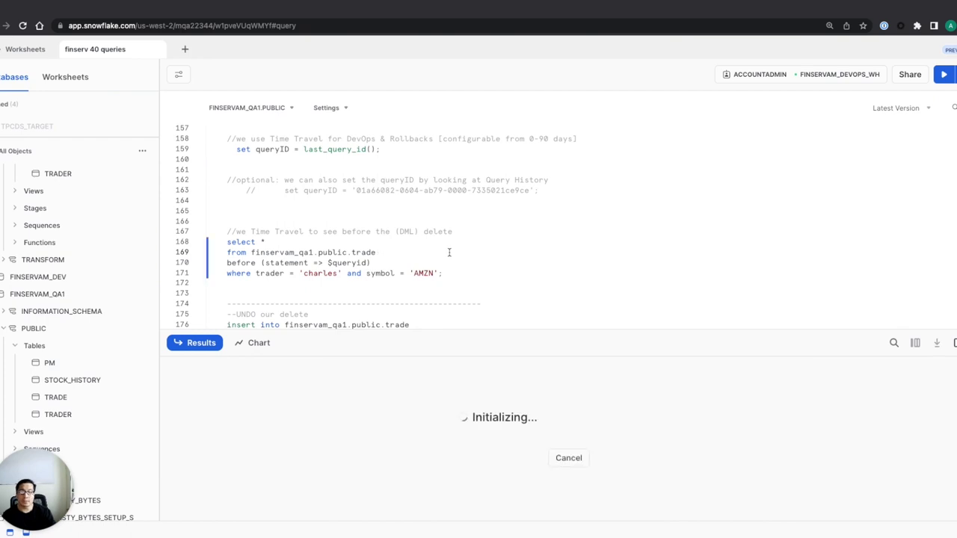
{"action": "scroll", "coordinate": [394, 201], "scroll_direction": "up", "scroll_amount": 1}
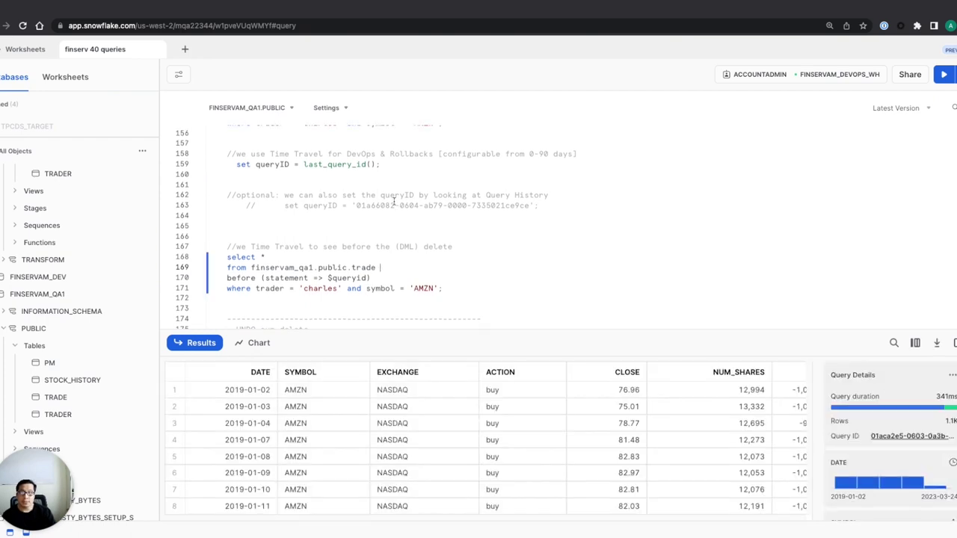
{"action": "scroll", "coordinate": [353, 241], "scroll_direction": "up", "scroll_amount": 3}
{"action": "scroll", "coordinate": [353, 241], "scroll_direction": "down", "scroll_amount": 3}
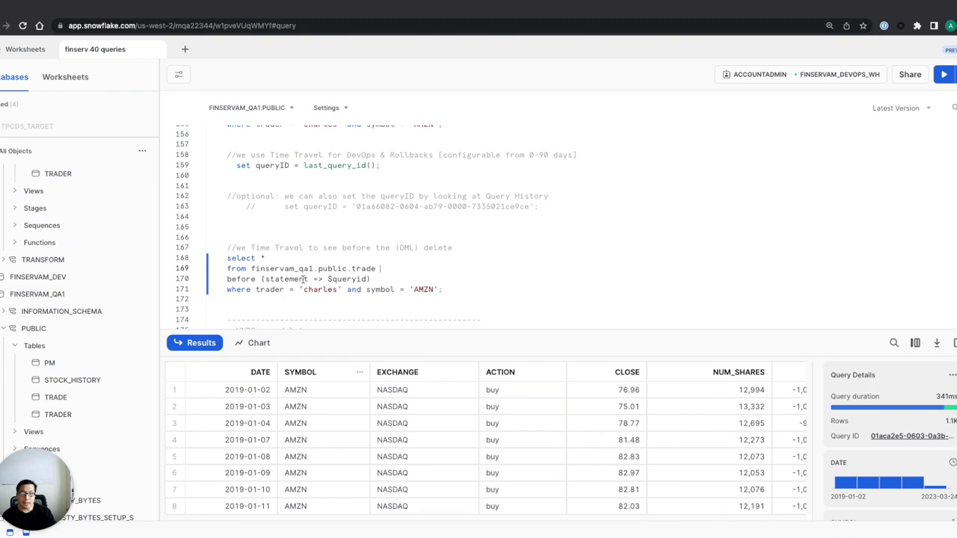
Rerun the AMZN trades query on the finservam_qa1 clone, followed by the same query on the production finservam database
{"action": "scroll", "coordinate": [303, 278], "scroll_direction": "up", "scroll_amount": 5}
{"action": "scroll", "coordinate": [302, 280], "scroll_direction": "up", "scroll_amount": 3}
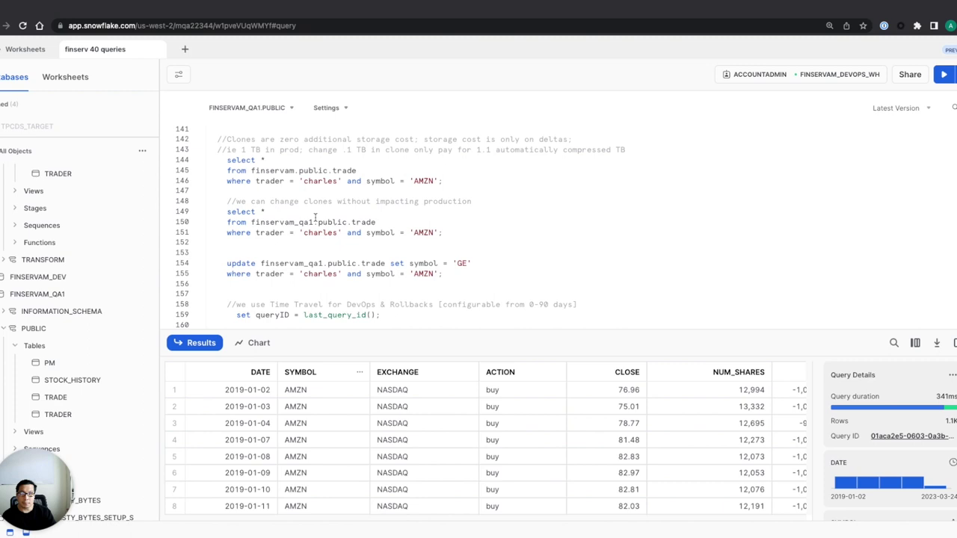
{"action": "double_click", "coordinate": [417, 233]}
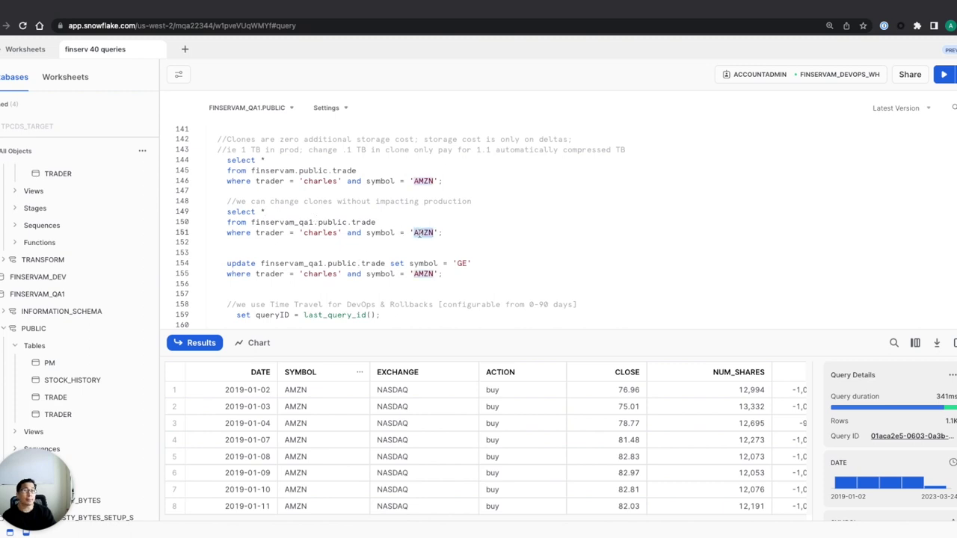
{"action": "left_click", "coordinate": [394, 217]}
{"action": "key", "text": "super+Return"}
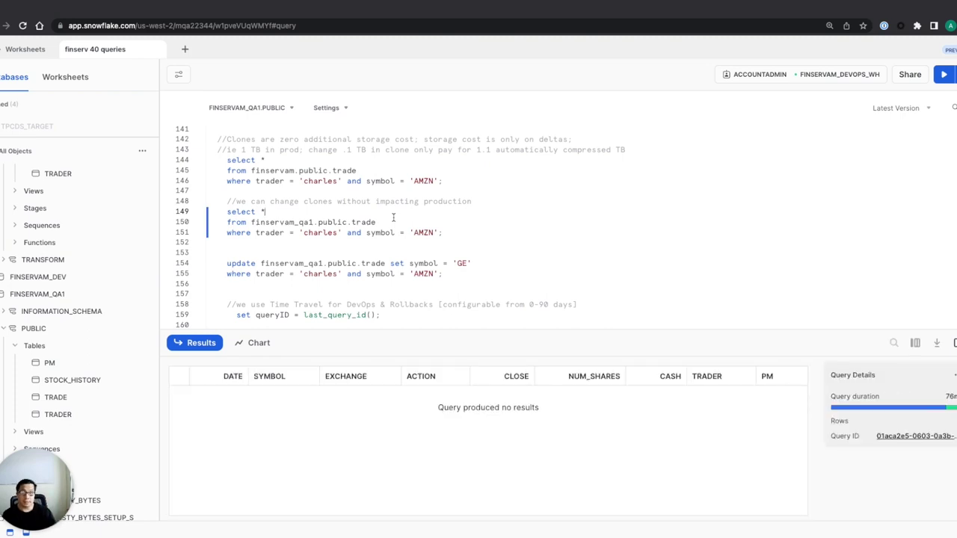
{"action": "left_click", "coordinate": [375, 170]}
{"action": "key", "text": "super+Return"}
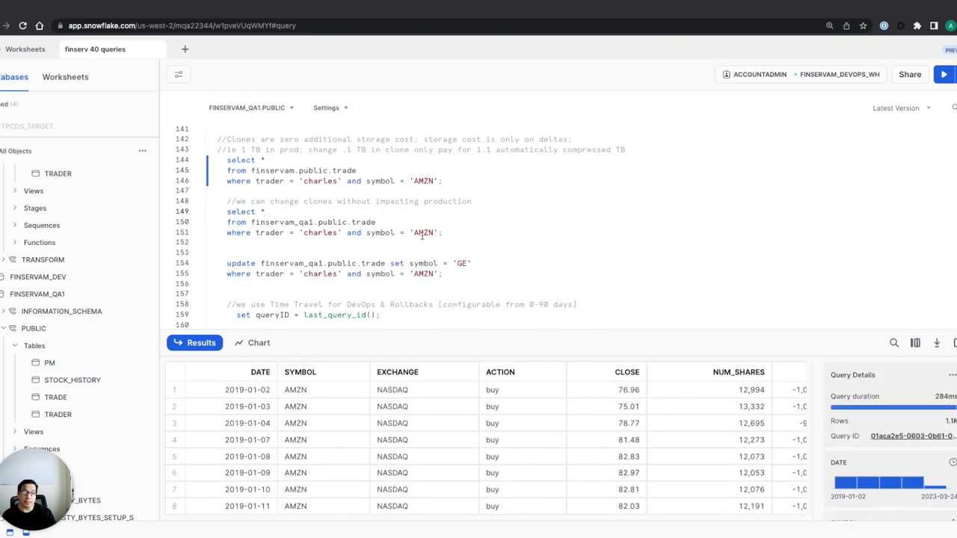
Run the Time Travel query for the trader's AMZN rows in finservam_qa1.public.trade before statement $queryid, and inspect the returned columns
{"action": "scroll", "coordinate": [417, 227], "scroll_direction": "down", "scroll_amount": 5}
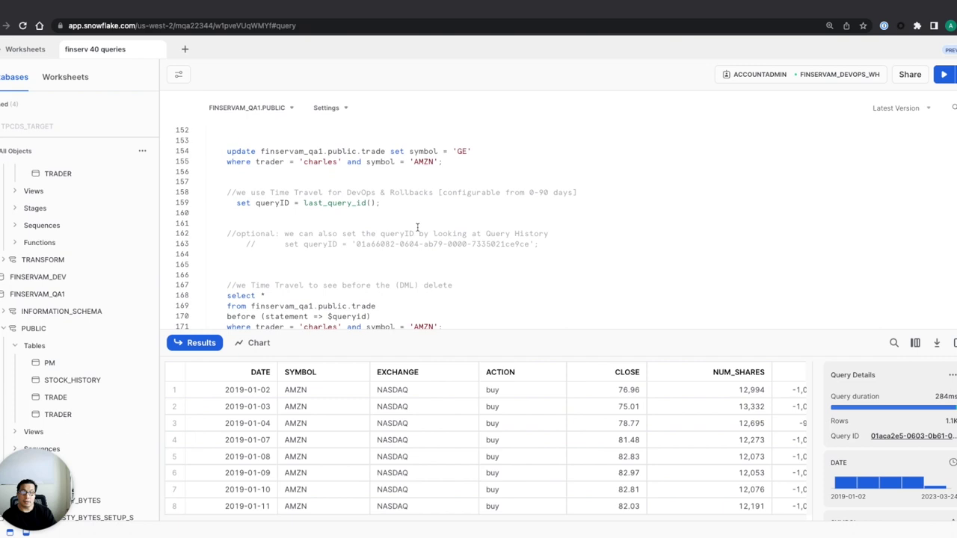
{"action": "left_click", "coordinate": [383, 300]}
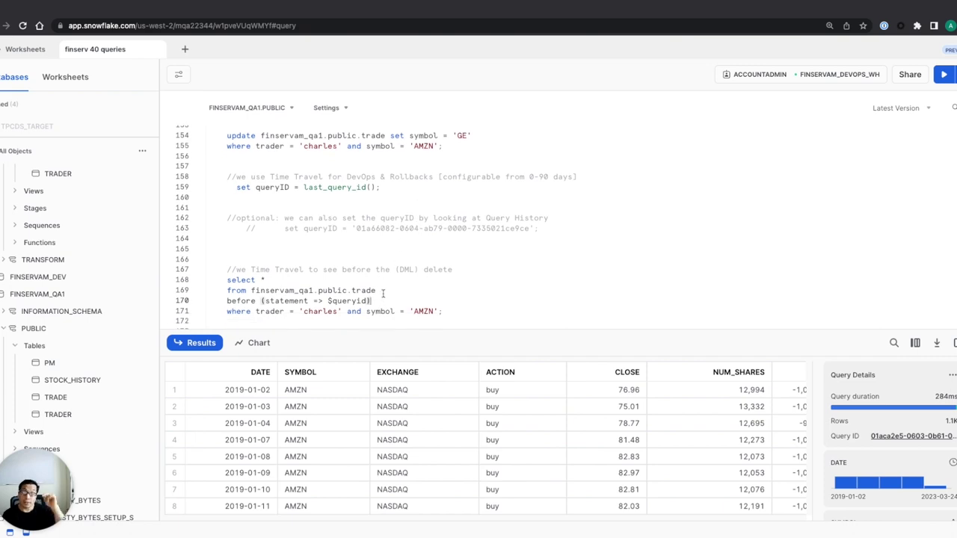
{"action": "key", "text": "super+Return"}
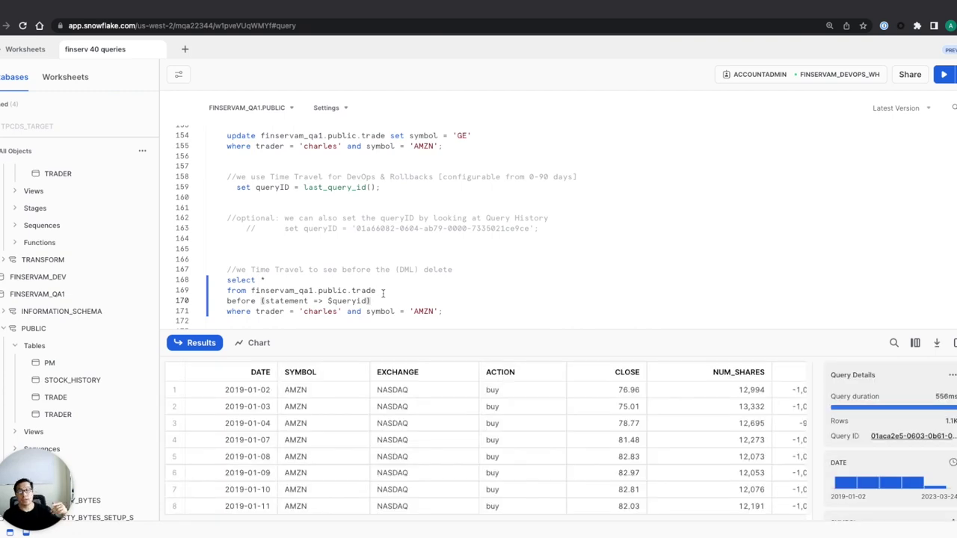
{"action": "scroll", "coordinate": [383, 293], "scroll_direction": "down", "scroll_amount": 2}
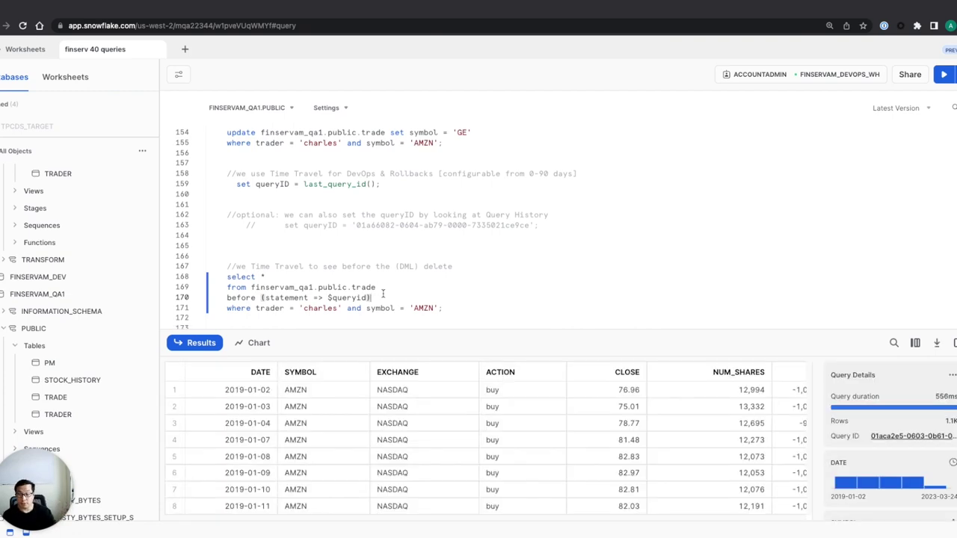
{"action": "left_click", "coordinate": [342, 390]}
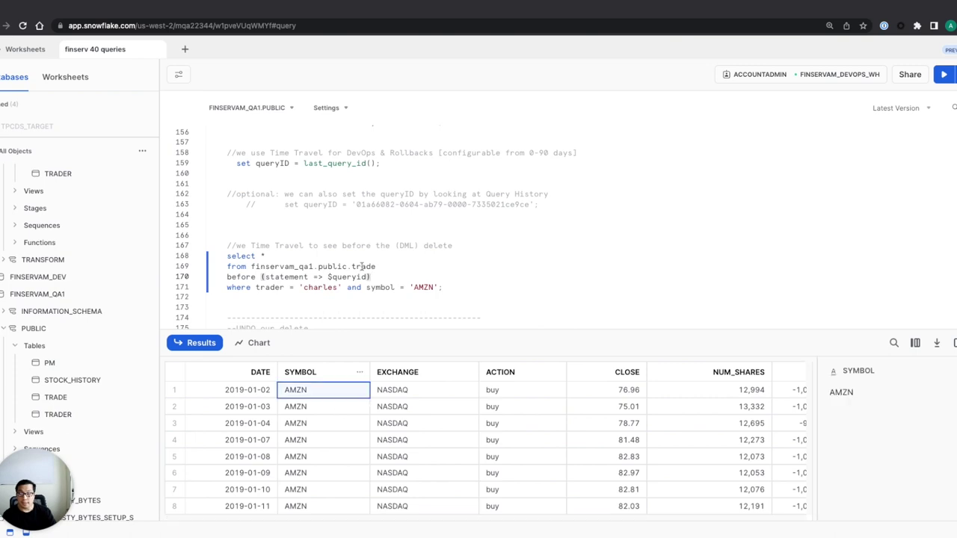
{"action": "scroll", "coordinate": [349, 398], "scroll_direction": "right", "scroll_amount": 5}
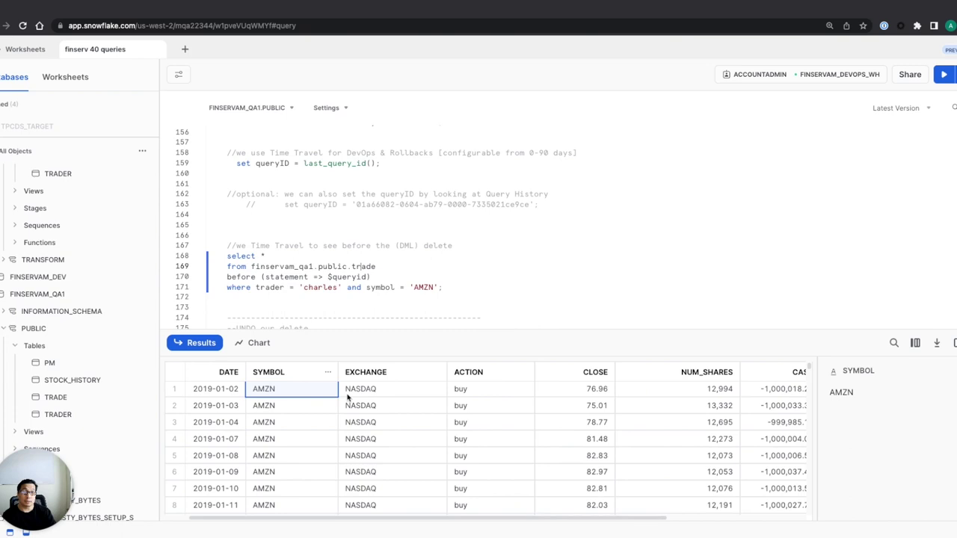
Run the insert into finservam_qa1.public.trade that restores the trader's AMZN rows from before statement $queryid
{"action": "scroll", "coordinate": [370, 278], "scroll_direction": "down", "scroll_amount": 2}
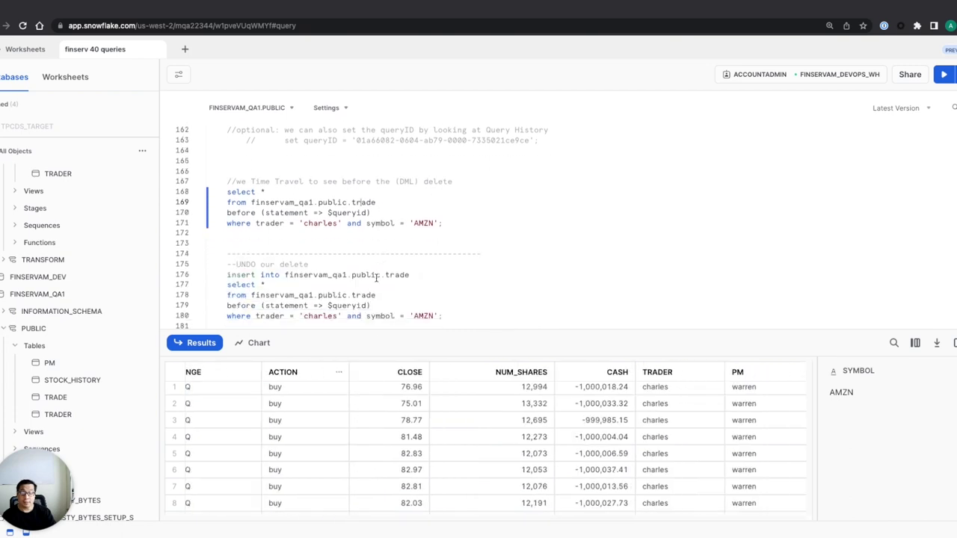
{"action": "scroll", "coordinate": [417, 207], "scroll_direction": "down", "scroll_amount": 1}
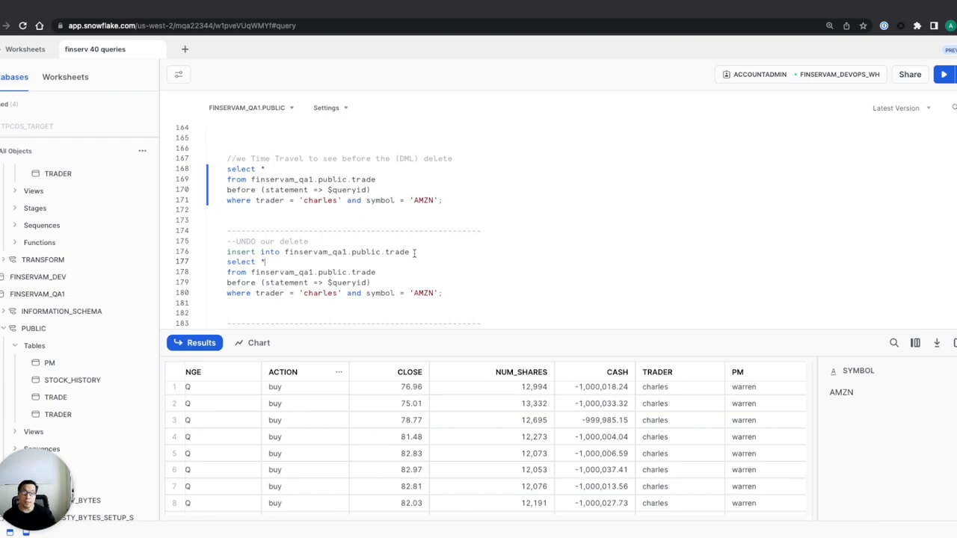
{"action": "key", "text": "super+Return"}
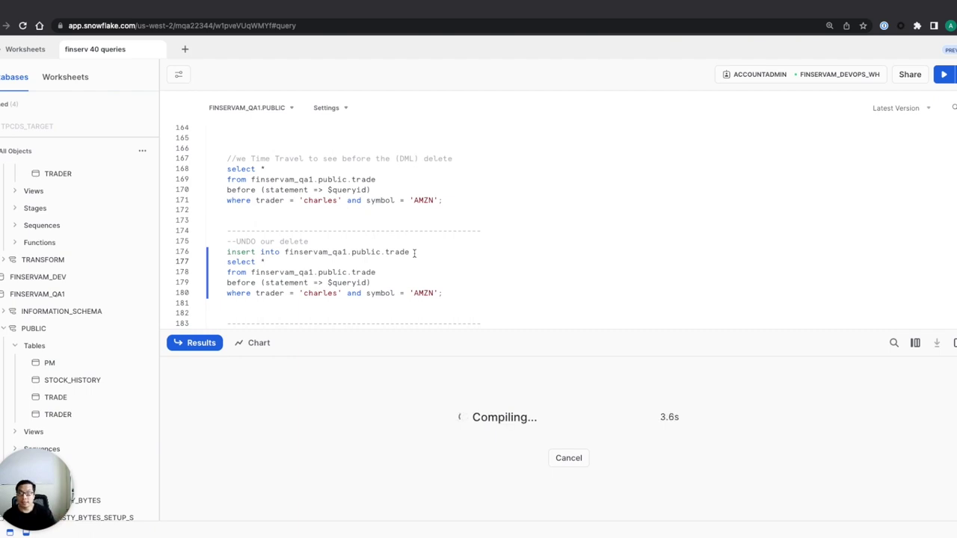
{"action": "scroll", "coordinate": [415, 251], "scroll_direction": "down", "scroll_amount": 2}
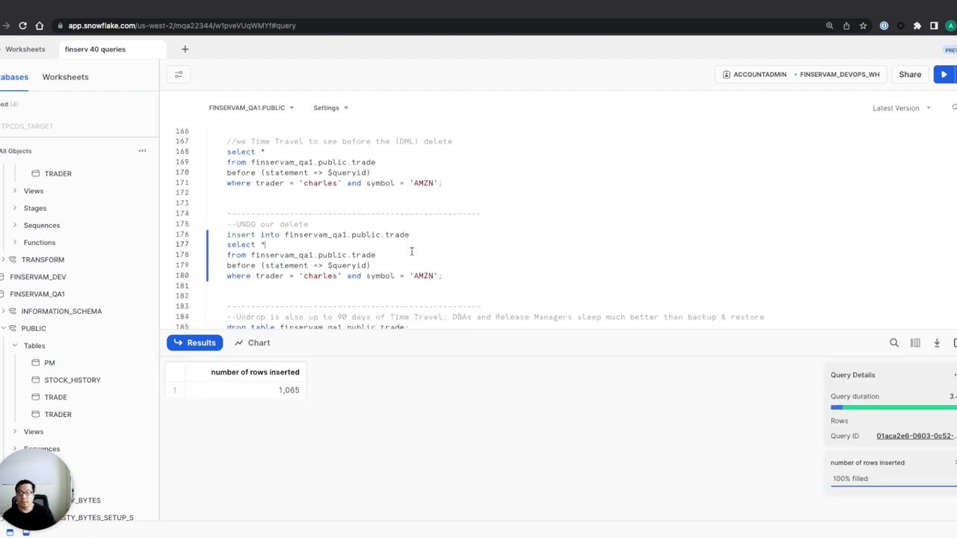
Rerun the AMZN trades query on finservam_qa1.public.trade and check the symbol of the first row
{"action": "scroll", "coordinate": [417, 246], "scroll_direction": "up", "scroll_amount": 8}
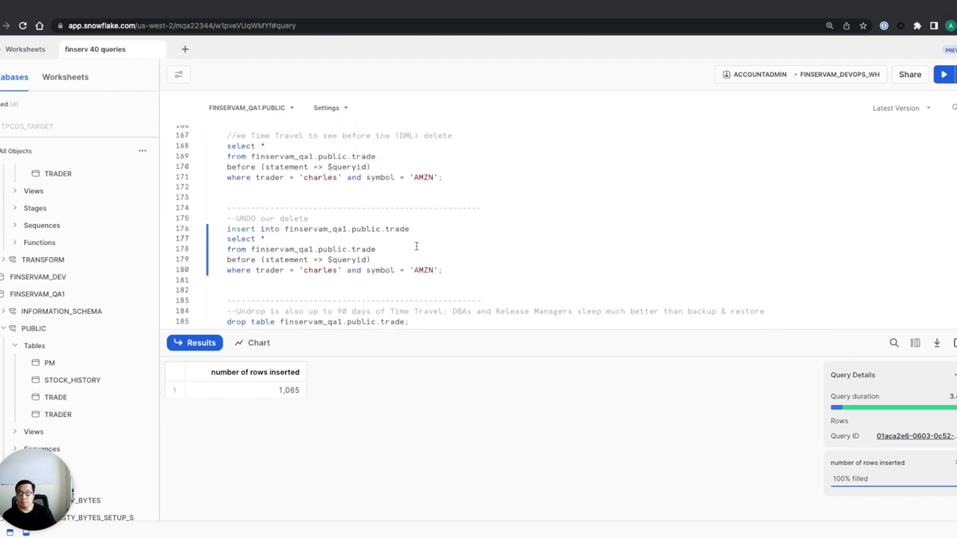
{"action": "scroll", "coordinate": [409, 251], "scroll_direction": "up", "scroll_amount": 1}
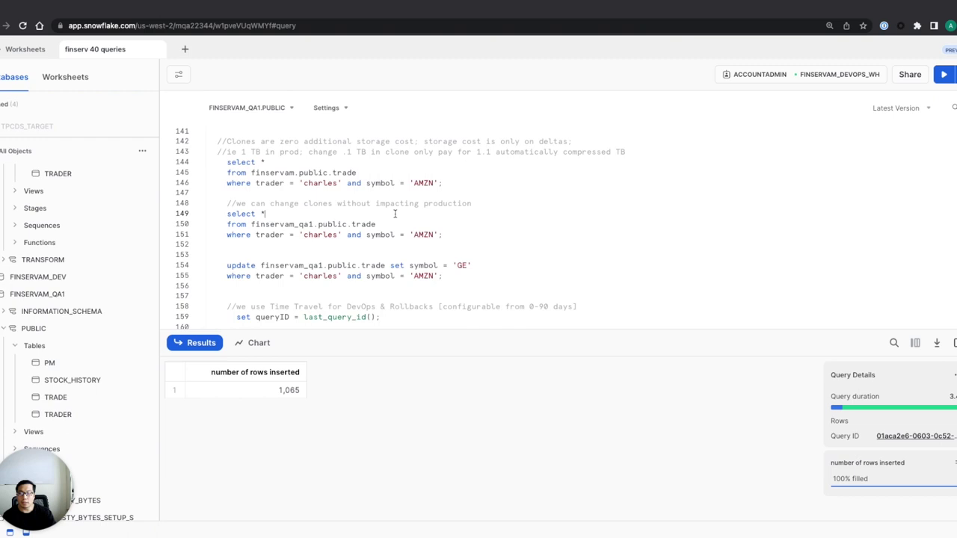
{"action": "key", "text": "ctrl+Return"}
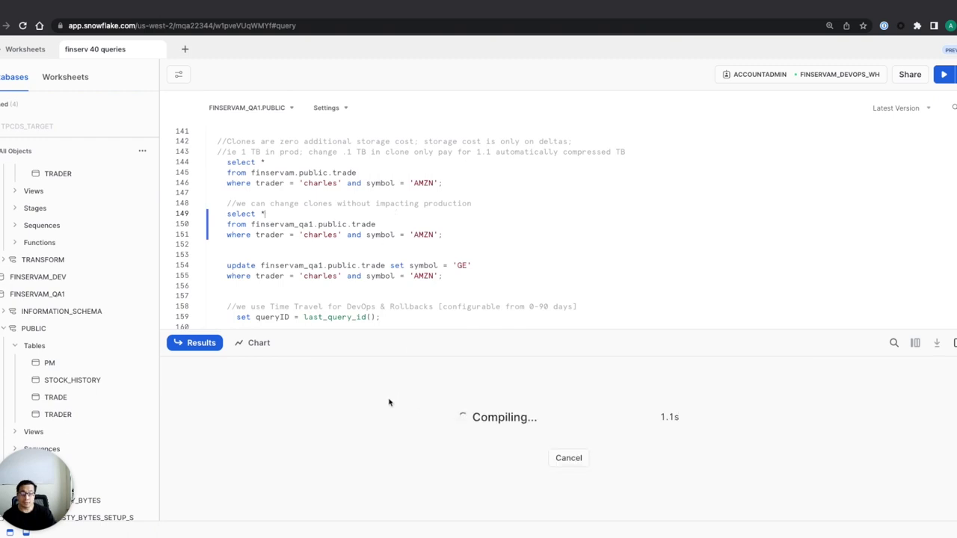
{"action": "left_click", "coordinate": [342, 394]}
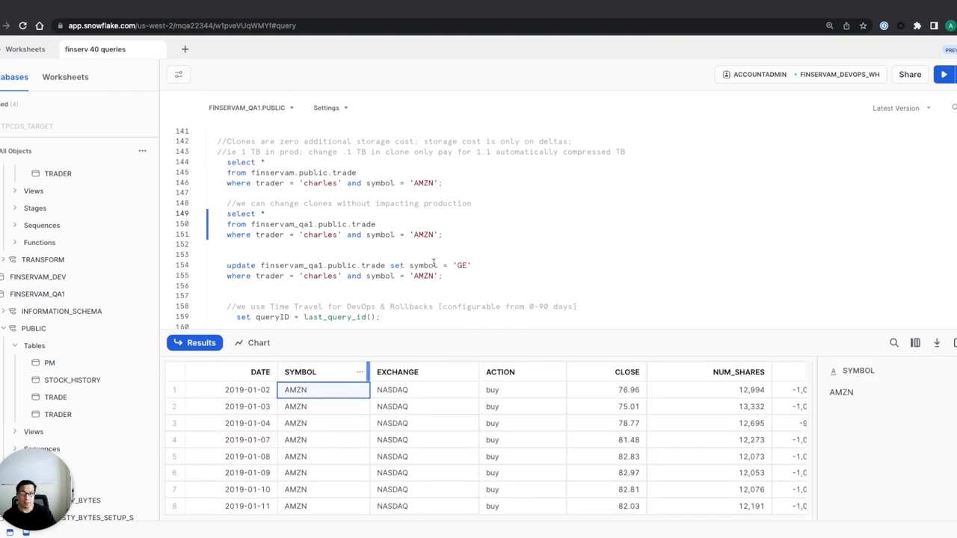
Review the worksheet from the create database finservam_qa1 clone statement down through the Time Travel and undo sections
{"action": "scroll", "coordinate": [434, 263], "scroll_direction": "down", "scroll_amount": 1}
{"action": "scroll", "coordinate": [434, 263], "scroll_direction": "up", "scroll_amount": 2}
{"action": "scroll", "coordinate": [407, 246], "scroll_direction": "up", "scroll_amount": 5}
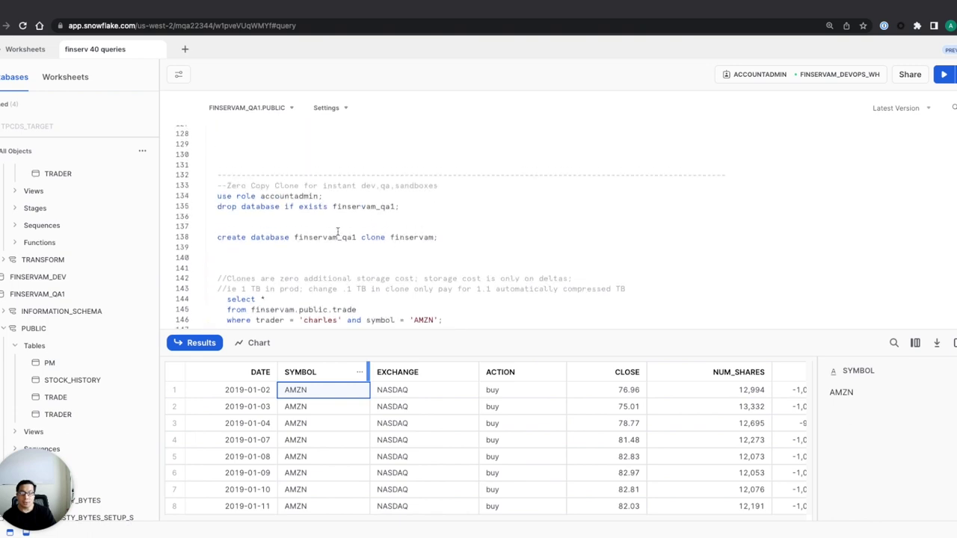
{"action": "triple_click", "coordinate": [336, 237]}
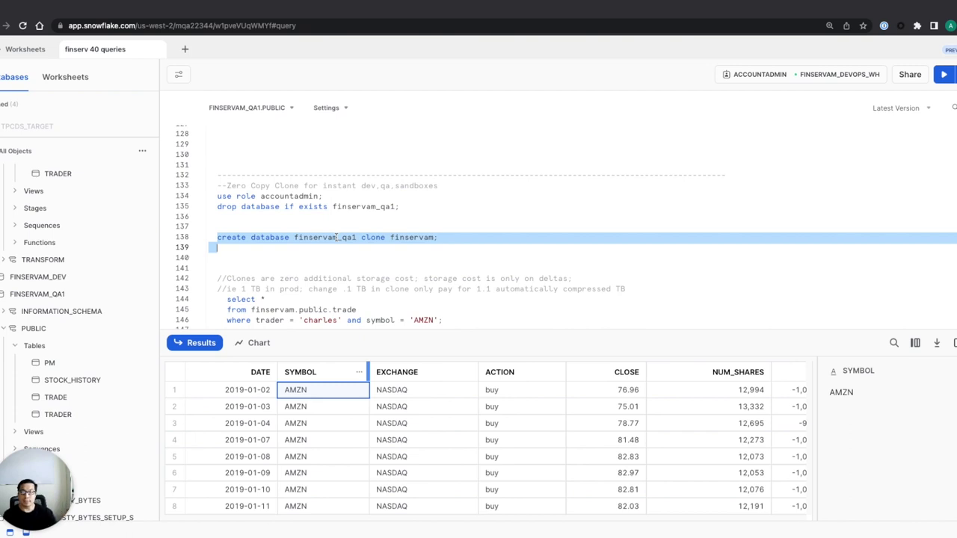
{"action": "scroll", "coordinate": [336, 238], "scroll_direction": "down", "scroll_amount": 1}
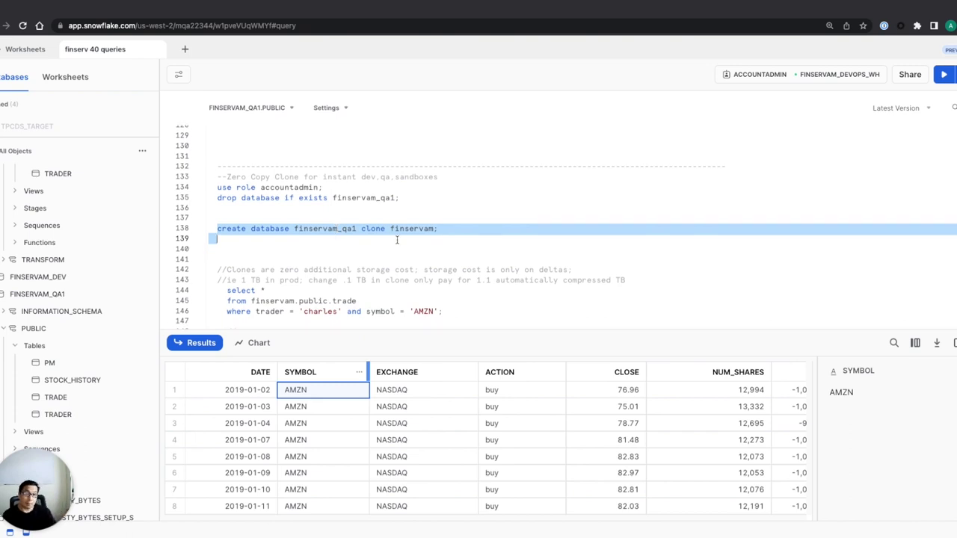
{"action": "scroll", "coordinate": [389, 240], "scroll_direction": "down", "scroll_amount": 5}
{"action": "scroll", "coordinate": [397, 240], "scroll_direction": "down", "scroll_amount": 3}
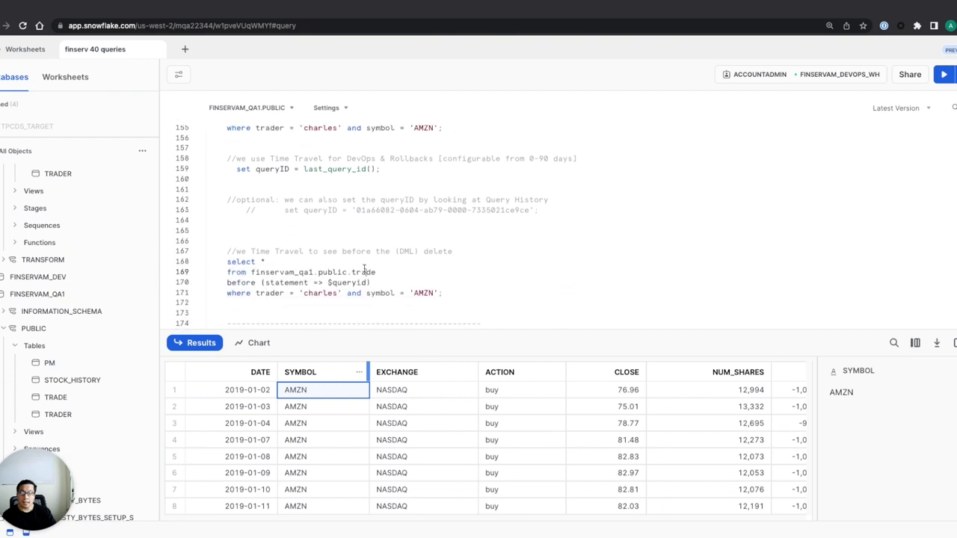
{"action": "scroll", "coordinate": [440, 290], "scroll_direction": "down", "scroll_amount": 2}
{"action": "scroll", "coordinate": [440, 291], "scroll_direction": "down", "scroll_amount": 5}
{"action": "left_click", "coordinate": [440, 290]}
{"action": "scroll", "coordinate": [302, 134], "scroll_direction": "up", "scroll_amount": 4}
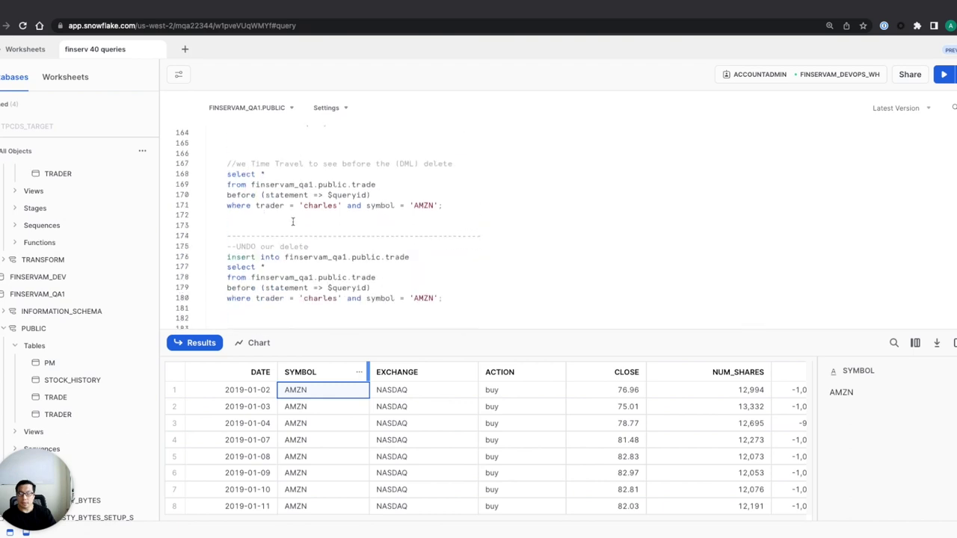
Replace the word "delete" with "update" in the Time Travel comment and in the UNDO comment
{"action": "double_click", "coordinate": [292, 246]}
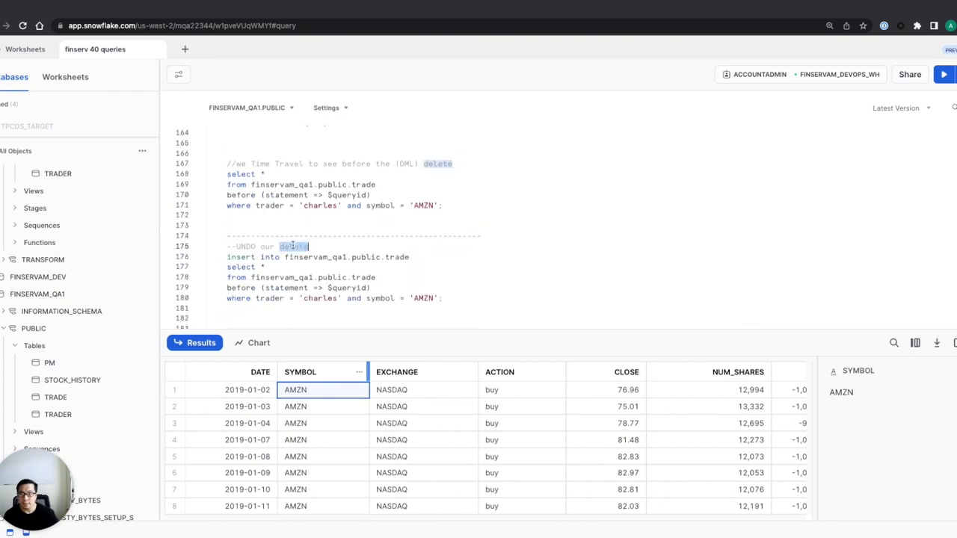
{"action": "scroll", "coordinate": [292, 246], "scroll_direction": "up", "scroll_amount": 4}
{"action": "scroll", "coordinate": [311, 220], "scroll_direction": "down", "scroll_amount": 3}
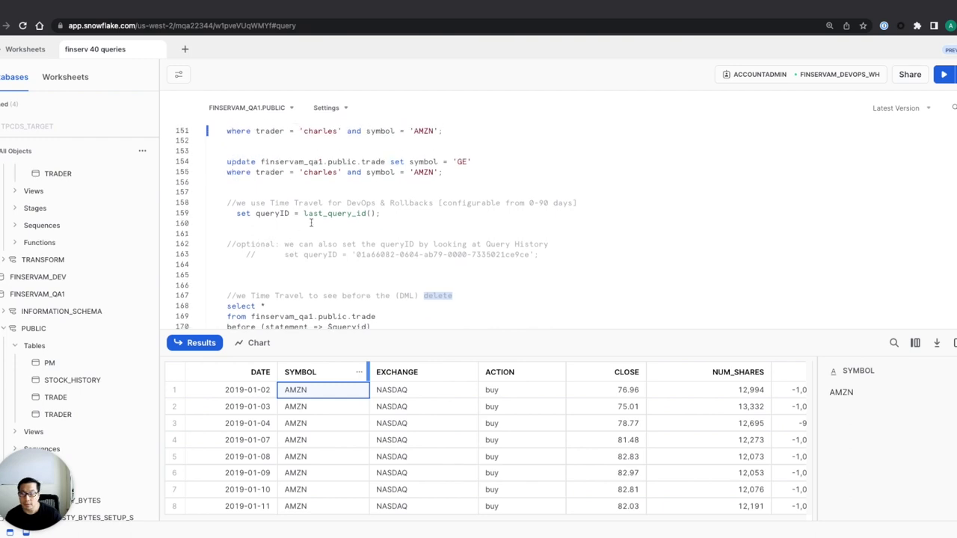
{"action": "double_click", "coordinate": [430, 201]}
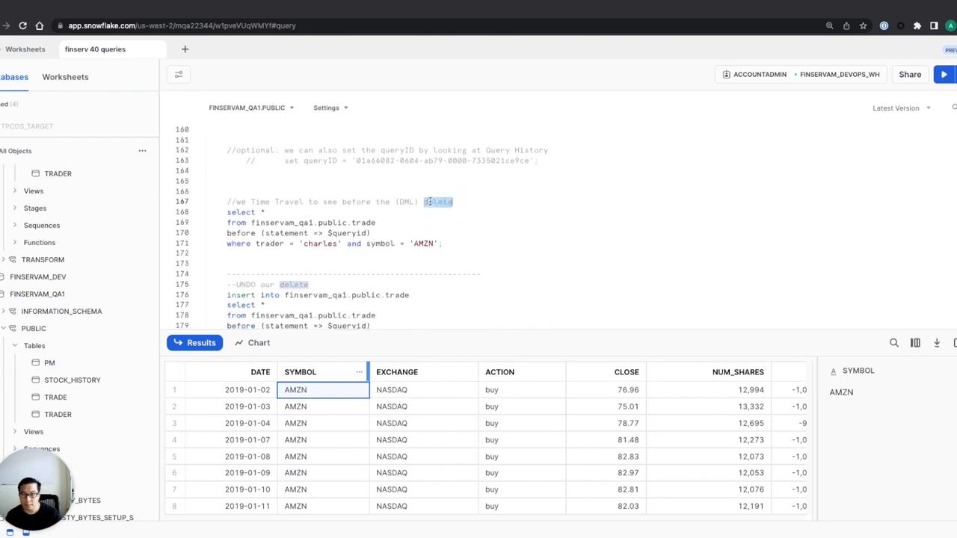
{"action": "type", "text": "update"}
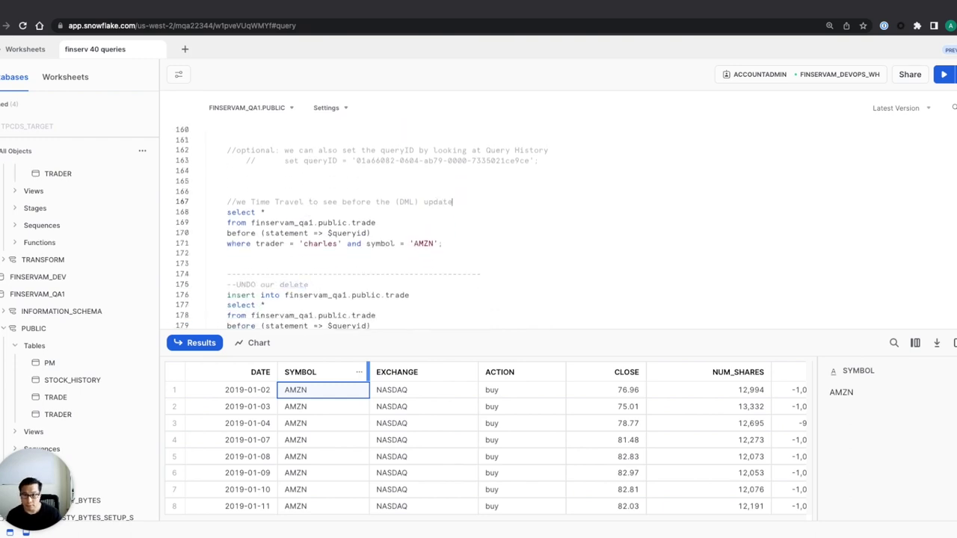
{"action": "double_click", "coordinate": [294, 285]}
{"action": "type", "text": "upda"}
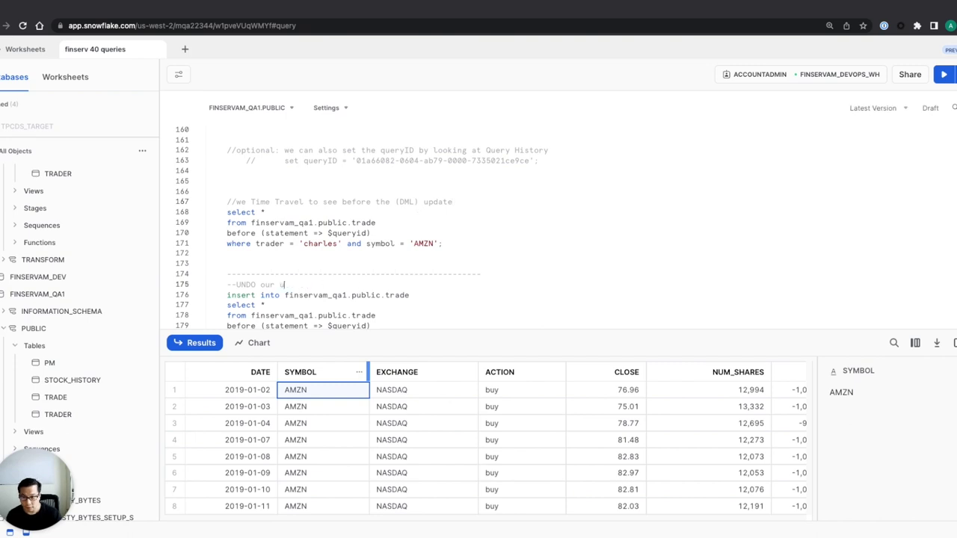
Run the drop table statement for finservam_qa1.public.trade in the Undrop section
{"action": "scroll", "coordinate": [344, 275], "scroll_direction": "down", "scroll_amount": 5}
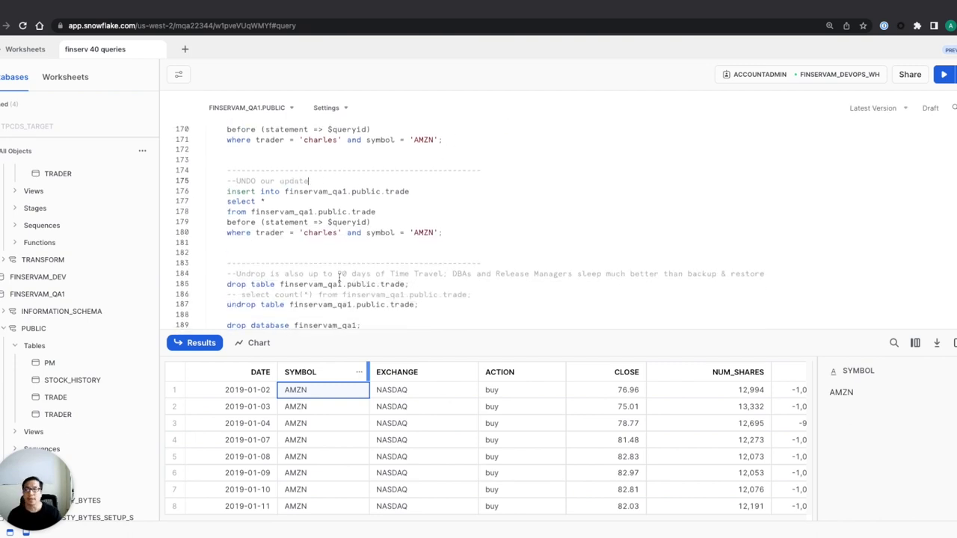
{"action": "scroll", "coordinate": [421, 265], "scroll_direction": "down", "scroll_amount": 2}
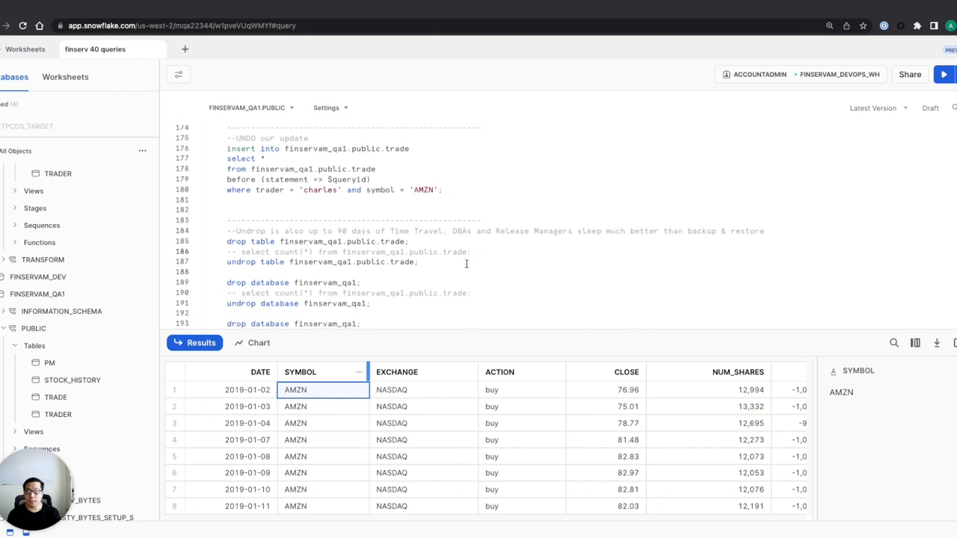
{"action": "left_click", "coordinate": [407, 220]}
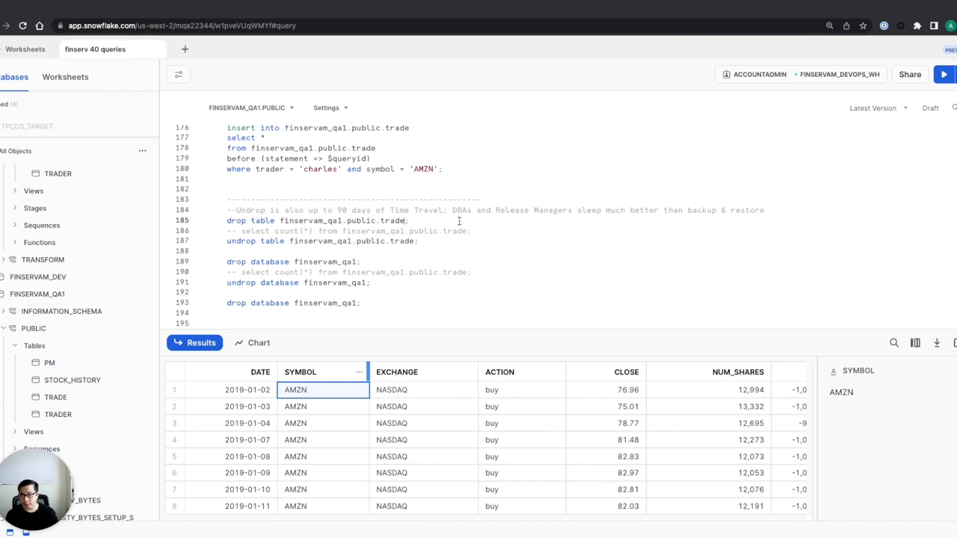
{"action": "key", "text": "super+Return"}
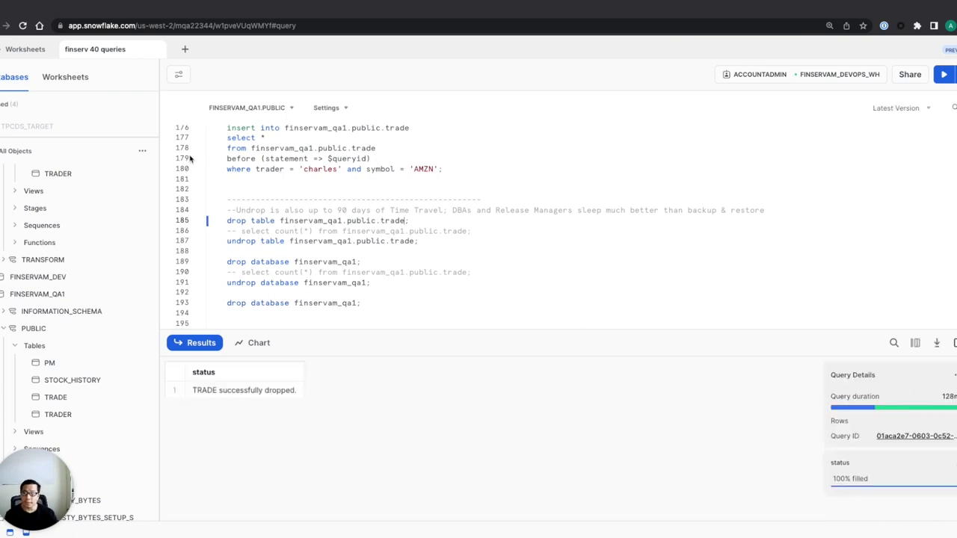
Refresh the database object list and compare the public tables of FINSERVAM_QA1 with those of FINSERVAM
{"action": "left_click", "coordinate": [142, 150]}
{"action": "mouse_move", "coordinate": [132, 182]}
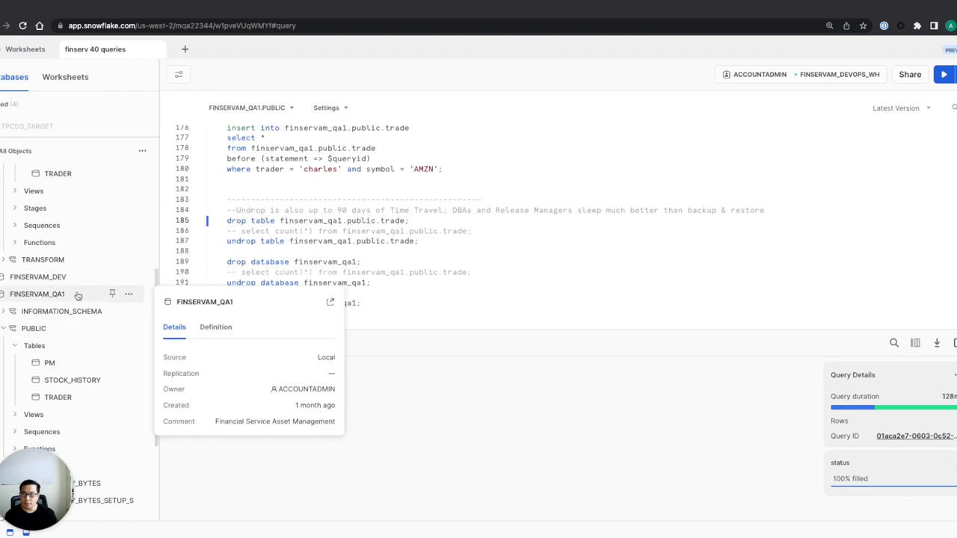
{"action": "mouse_move", "coordinate": [75, 343]}
{"action": "scroll", "coordinate": [71, 366], "scroll_direction": "up", "scroll_amount": 3}
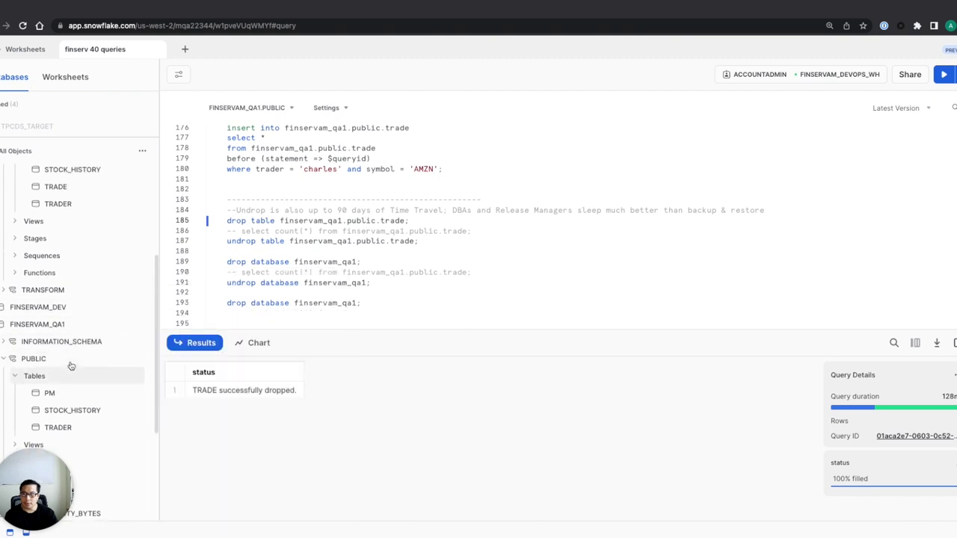
{"action": "mouse_move", "coordinate": [76, 276]}
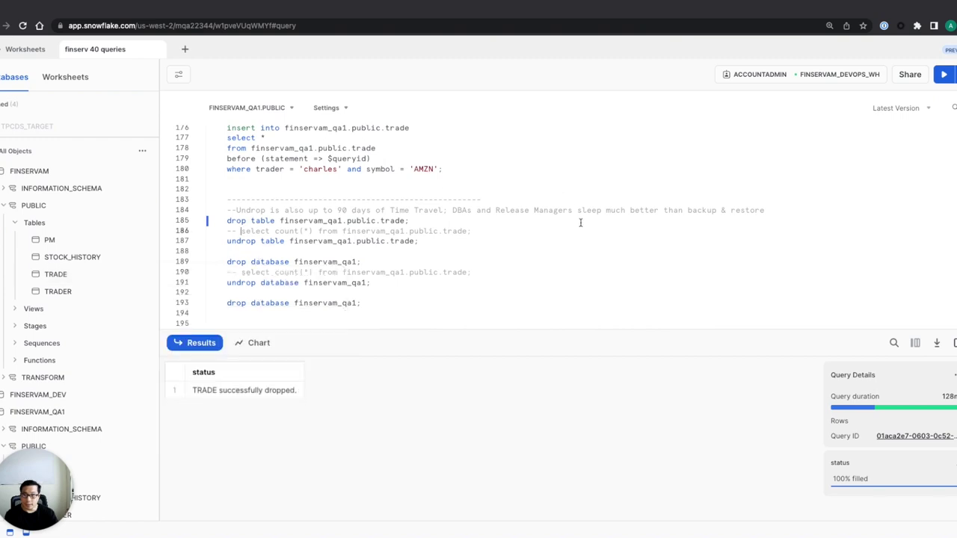
Run only the commented select count(*) on finservam_qa1.public.trade, and restore the table with the undrop table statement
{"action": "key", "text": "shift+End"}
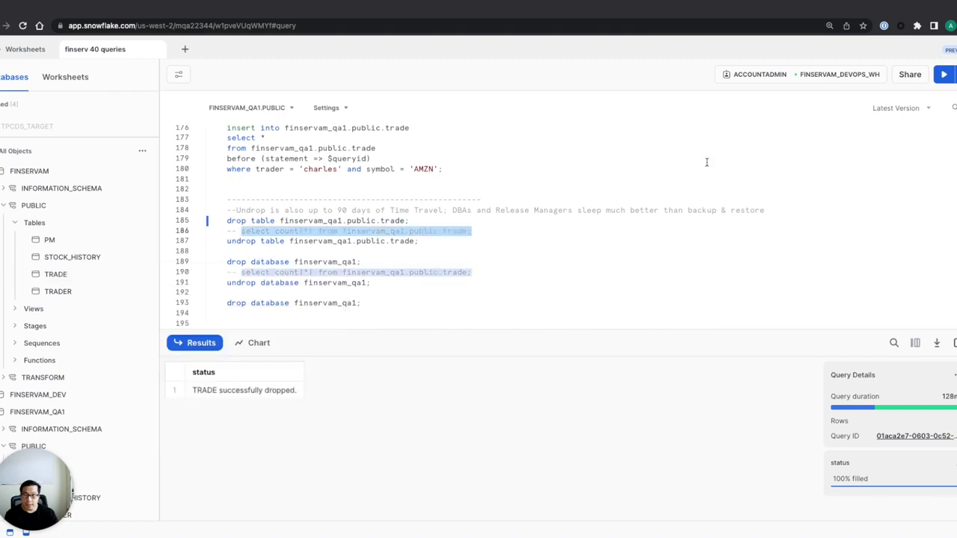
{"action": "left_click", "coordinate": [944, 75]}
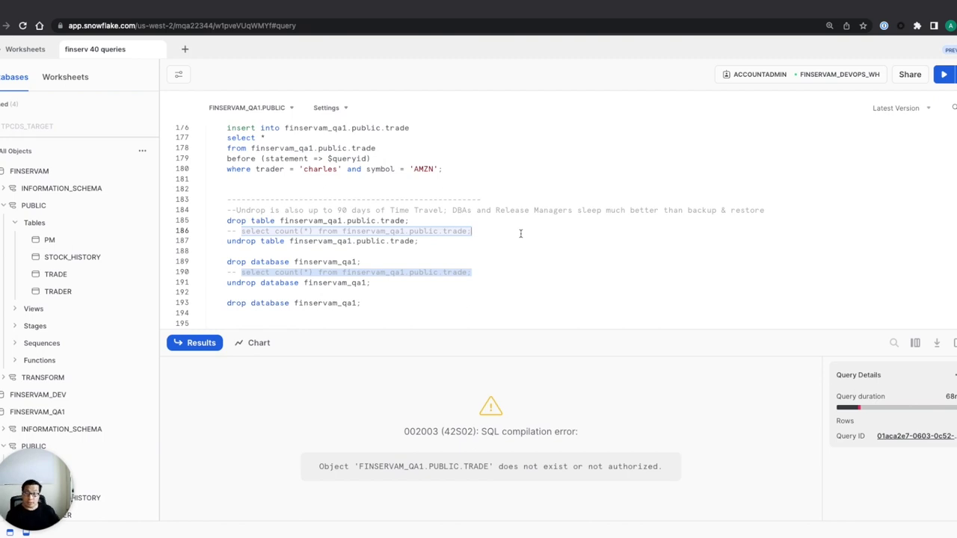
{"action": "left_click", "coordinate": [425, 241]}
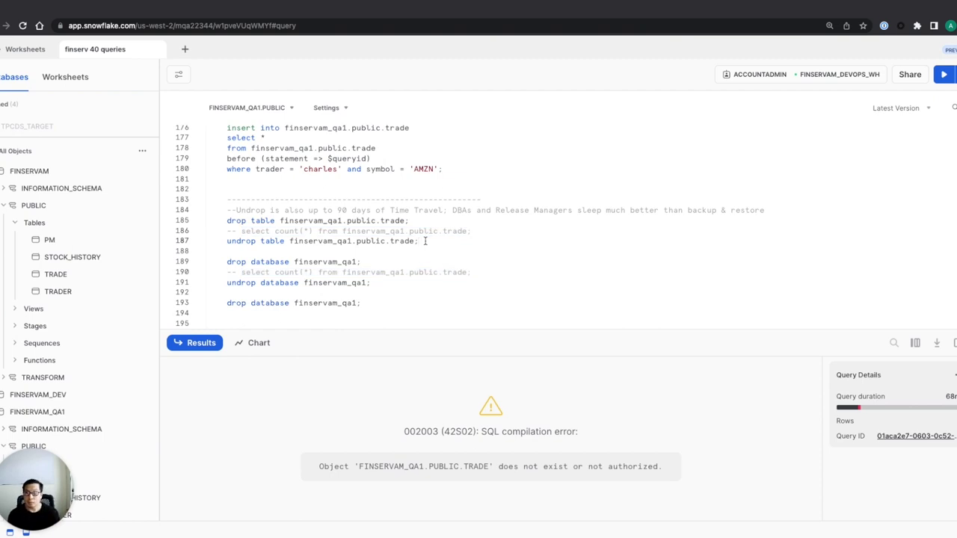
{"action": "key", "text": "ctrl+Return"}
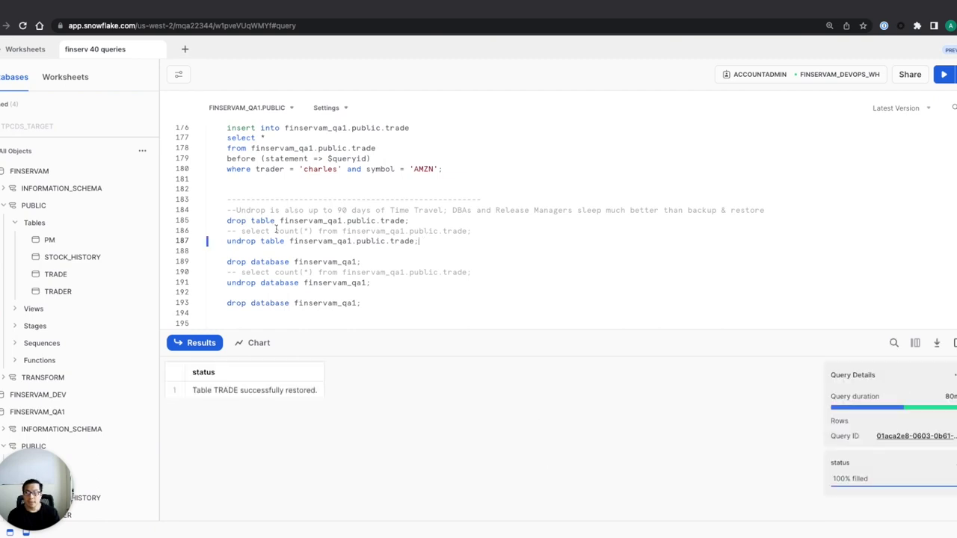
Run only the commented select count(*) on finservam_qa1.public.trade, and refresh the object list to check FINSERVAM_QA1's public tables
{"action": "left_click_drag", "start_coordinate": [240, 231], "coordinate": [471, 231]}
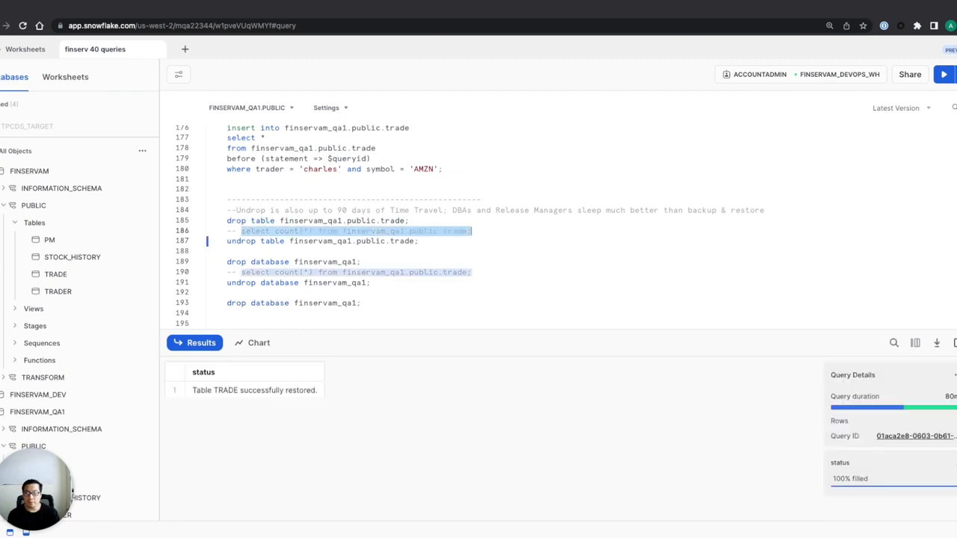
{"action": "key", "text": "ctrl+Return"}
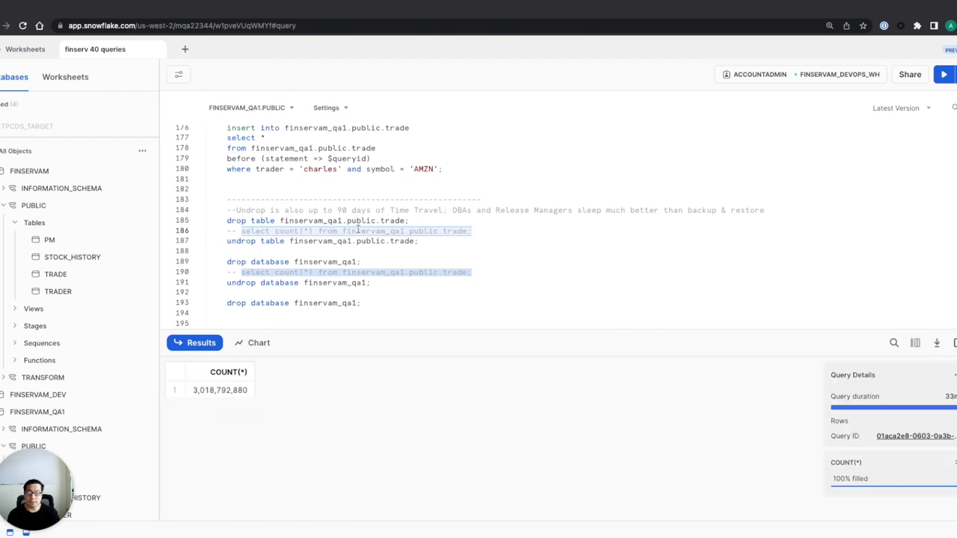
{"action": "left_click", "coordinate": [142, 151]}
{"action": "scroll", "coordinate": [90, 262], "scroll_direction": "down", "scroll_amount": 2}
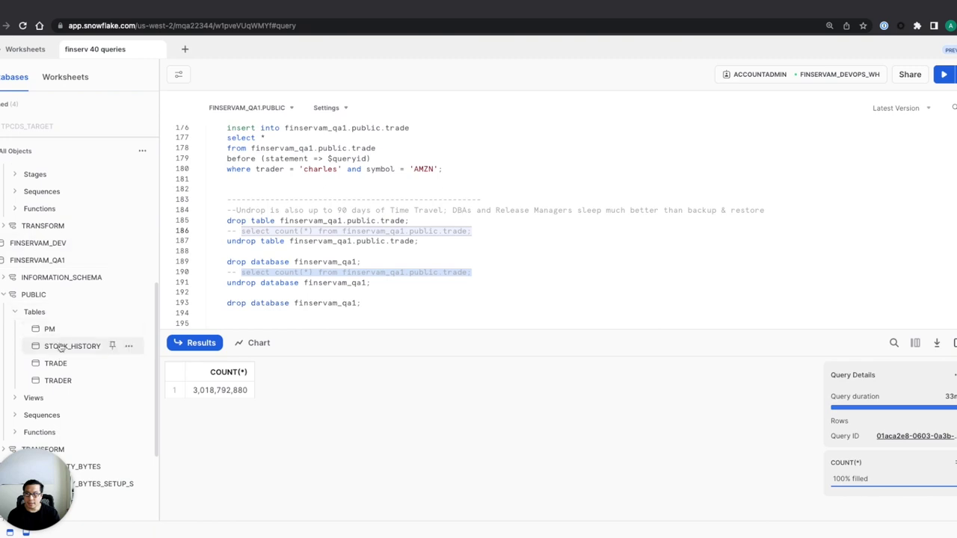
{"action": "mouse_move", "coordinate": [60, 363]}
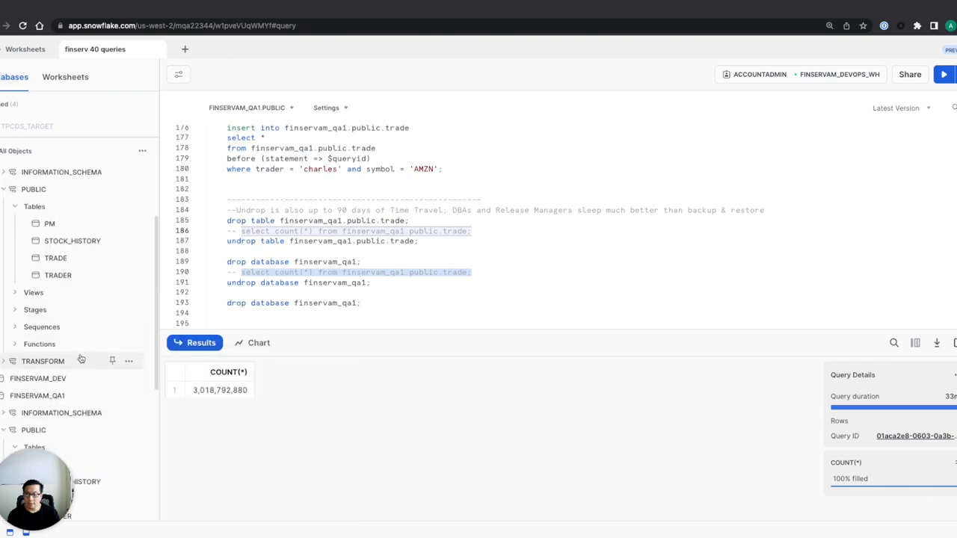
Run the drop database statement for finservam_qa1 above the commented count query, and refresh the database object list
{"action": "left_click", "coordinate": [302, 261]}
{"action": "scroll", "coordinate": [418, 247], "scroll_direction": "down", "scroll_amount": 1}
{"action": "scroll", "coordinate": [419, 247], "scroll_direction": "down", "scroll_amount": 1}
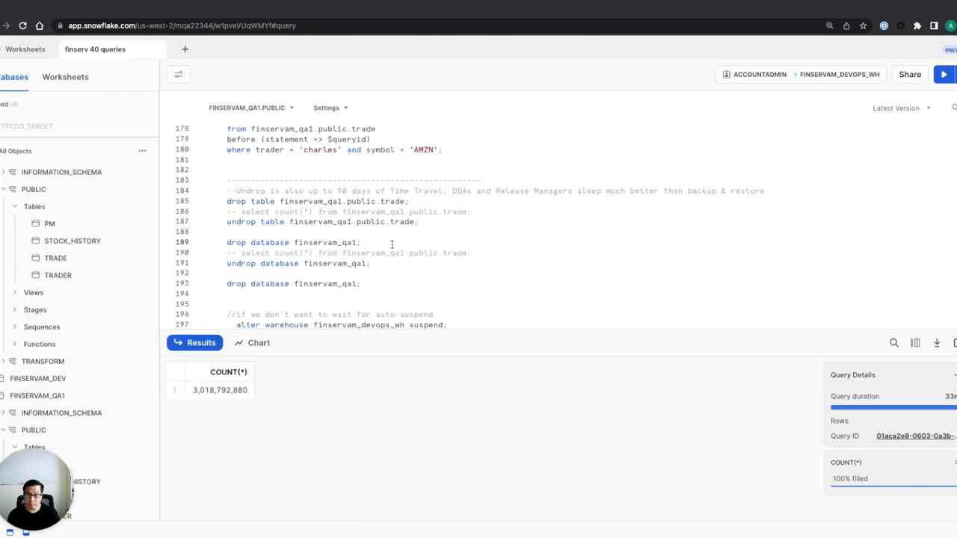
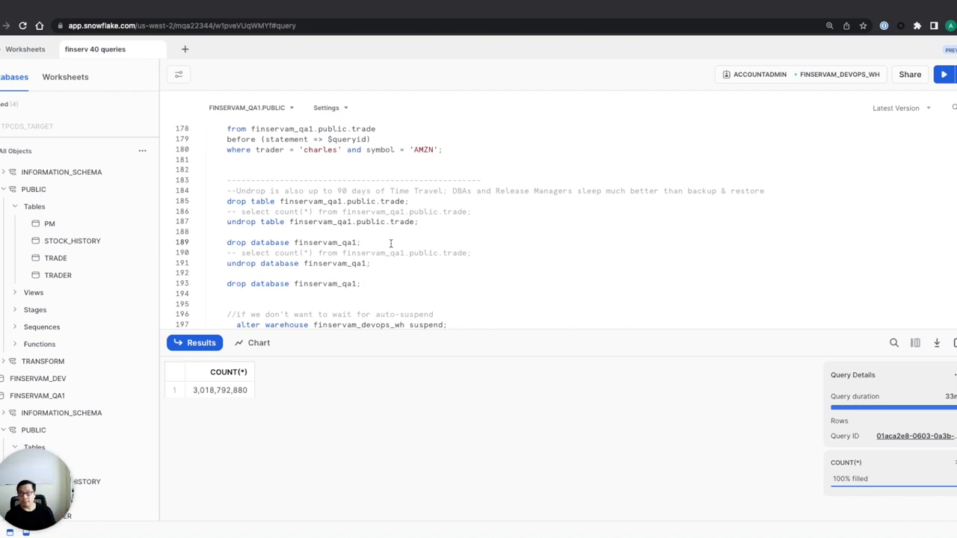
{"action": "left_click", "coordinate": [390, 244]}
{"action": "key", "text": "ctrl+Return"}
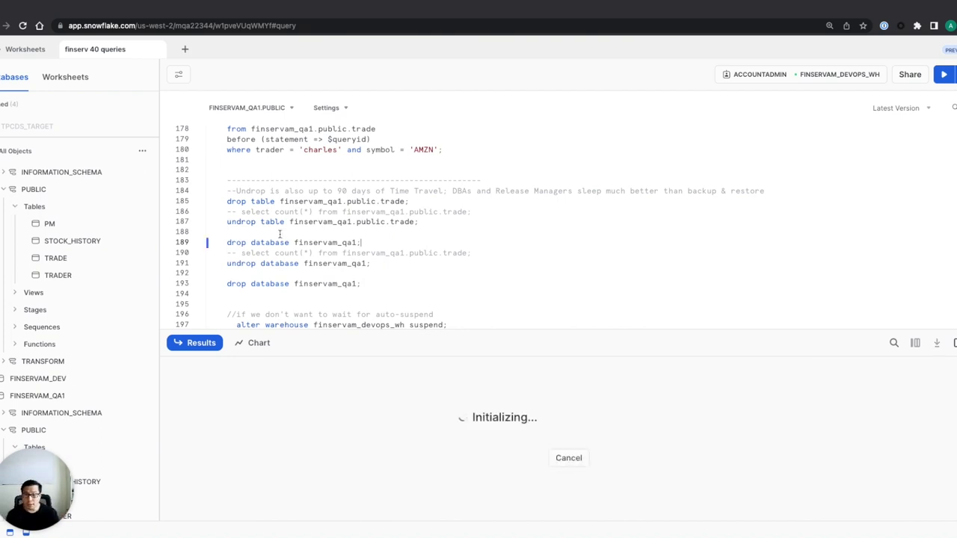
{"action": "left_click", "coordinate": [142, 151]}
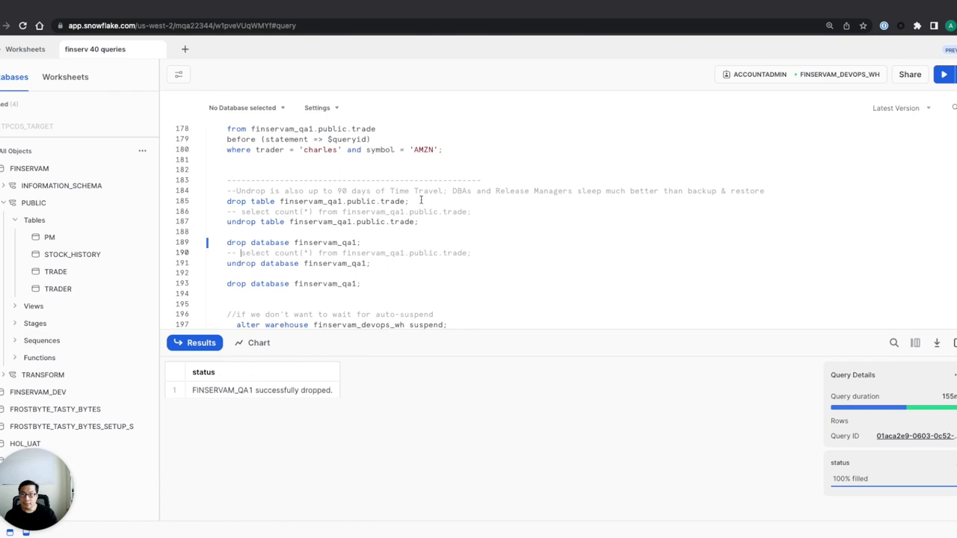
Run only the commented count query below the drop, and restore finservam_qa1 with the undrop database statement, checking its tables in the refreshed object list
{"action": "key", "text": "shift+End"}
{"action": "key", "text": "ctrl+Return"}
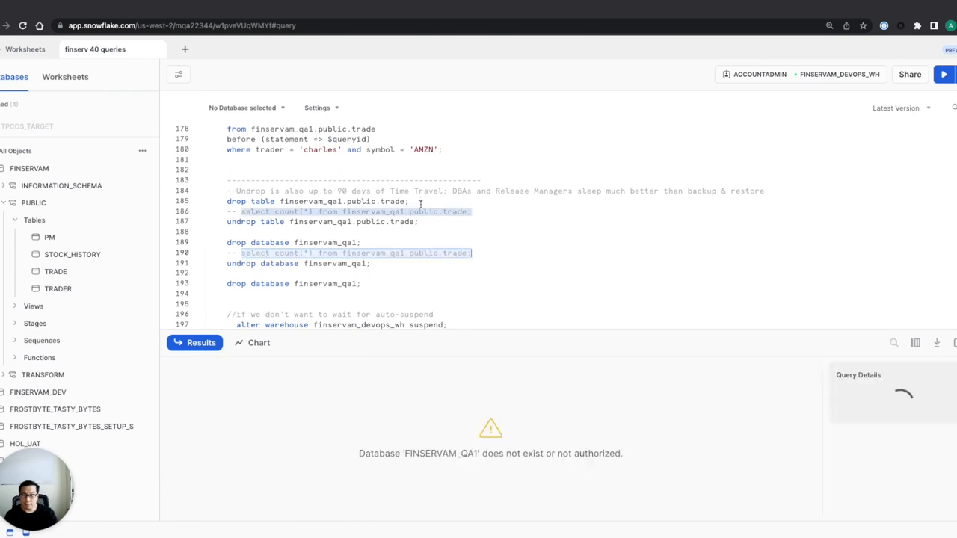
{"action": "left_click", "coordinate": [397, 265]}
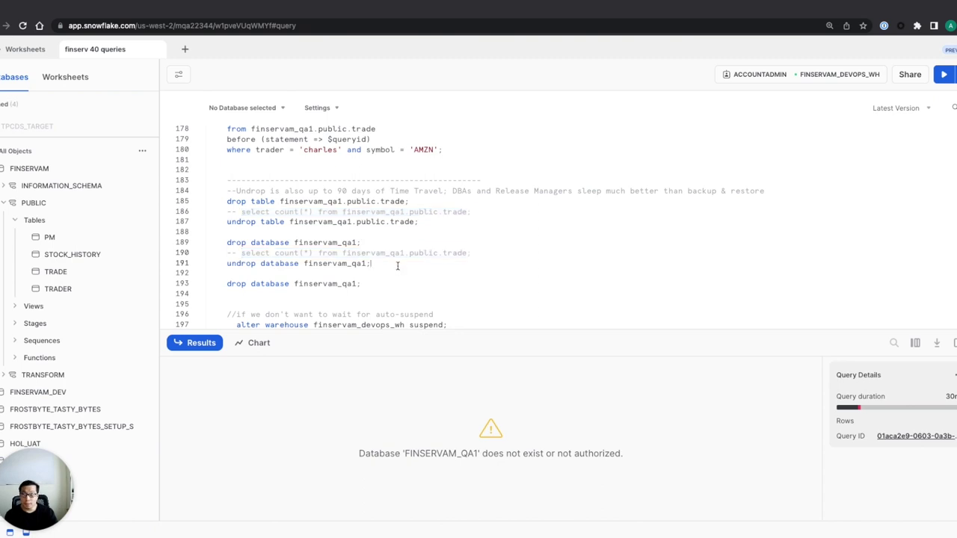
{"action": "key", "text": "ctrl+Return"}
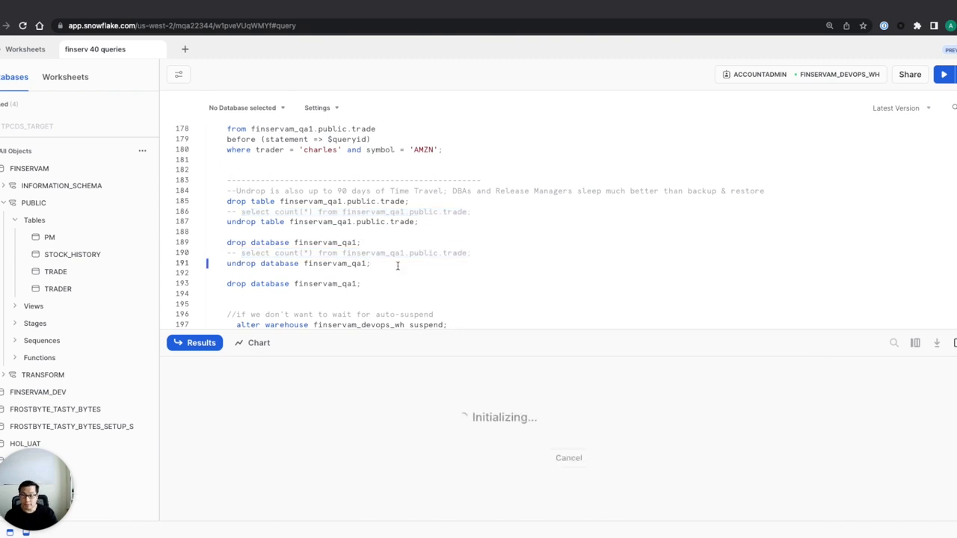
{"action": "left_click", "coordinate": [143, 152]}
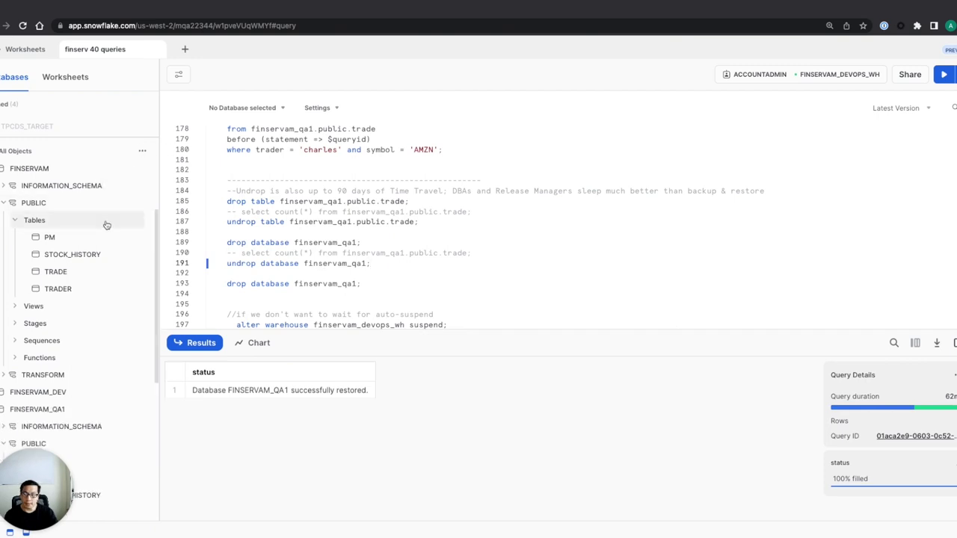
{"action": "scroll", "coordinate": [100, 237], "scroll_direction": "down", "scroll_amount": 2}
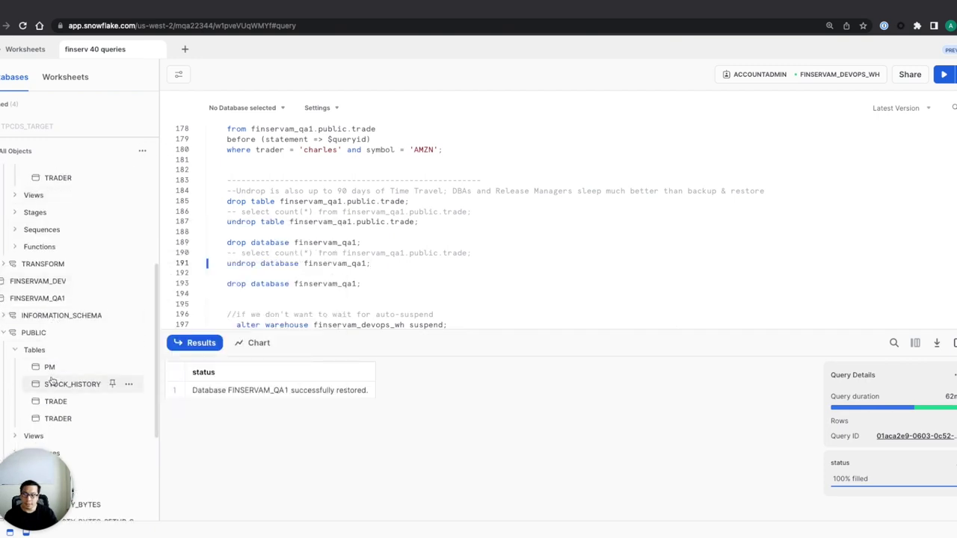
{"action": "mouse_move", "coordinate": [60, 403]}
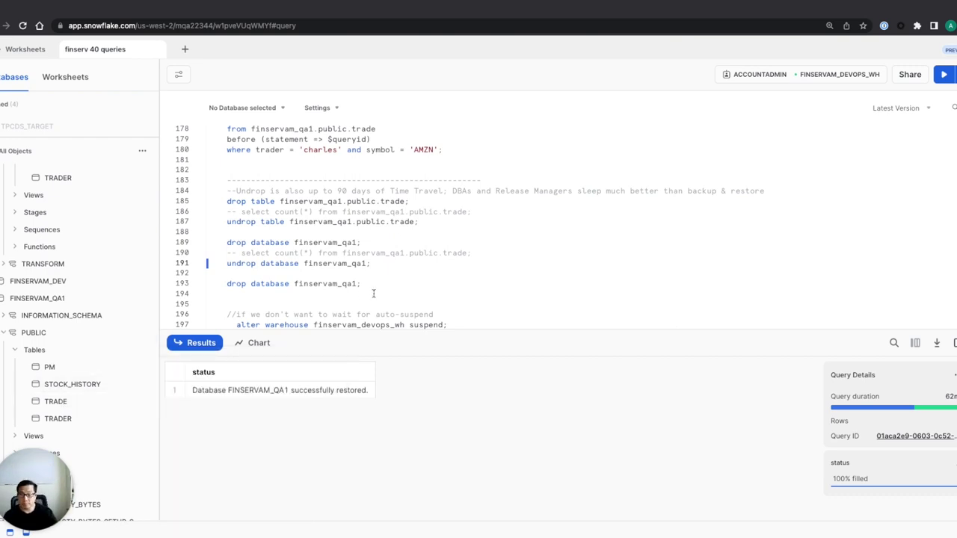
Run the final drop database finservam_qa1 statement after the undrop example, and refresh the database object list
{"action": "scroll", "coordinate": [373, 291], "scroll_direction": "down", "scroll_amount": 1}
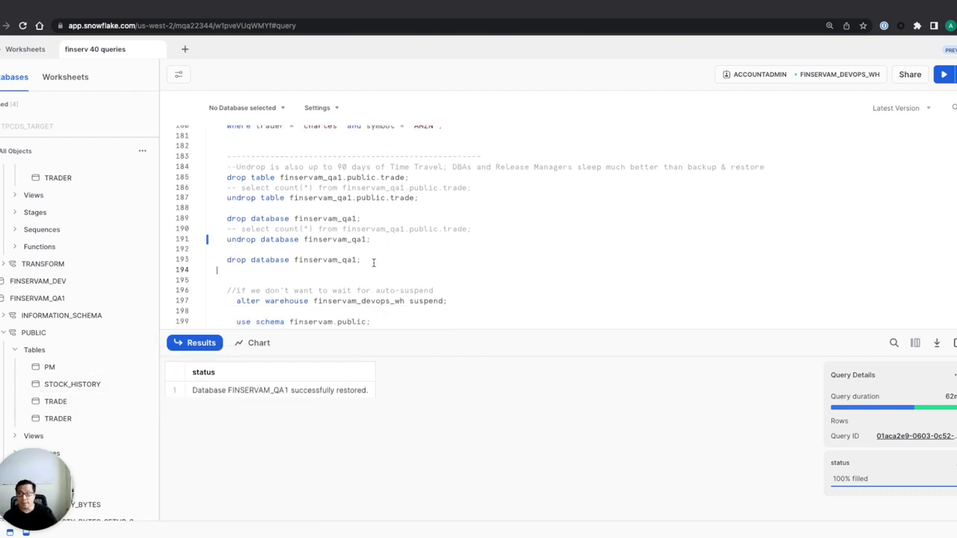
{"action": "left_click", "coordinate": [377, 260]}
{"action": "key", "text": "super+Return"}
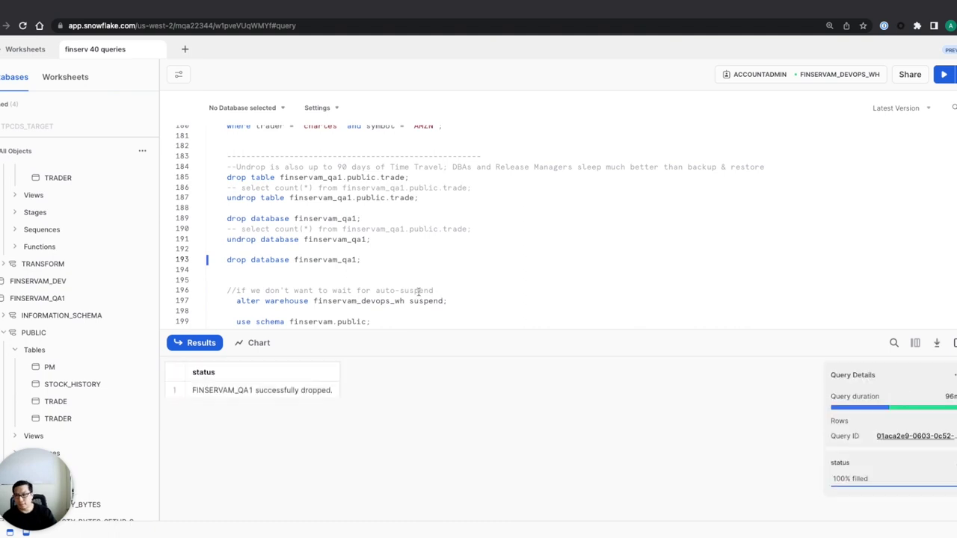
{"action": "left_click", "coordinate": [144, 151]}
{"action": "mouse_move", "coordinate": [87, 291]}
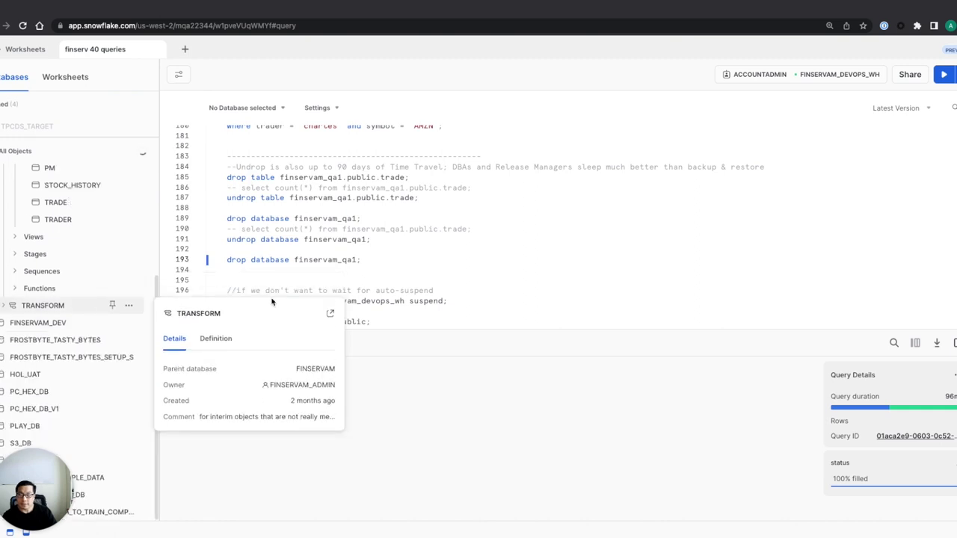
Check the status and settings of the FINSERVAM_DEVOPS_WH warehouse in its details
{"action": "left_click", "coordinate": [462, 300]}
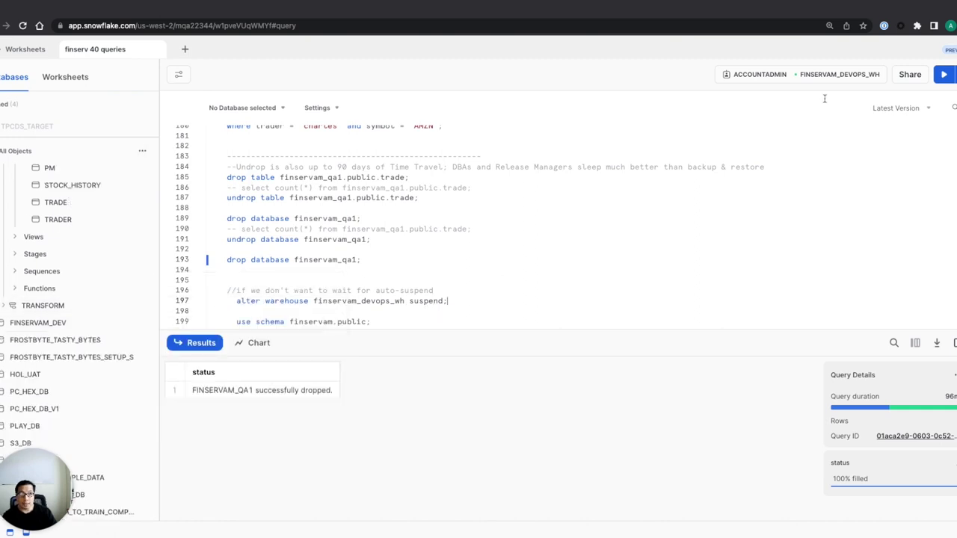
{"action": "left_click", "coordinate": [851, 78]}
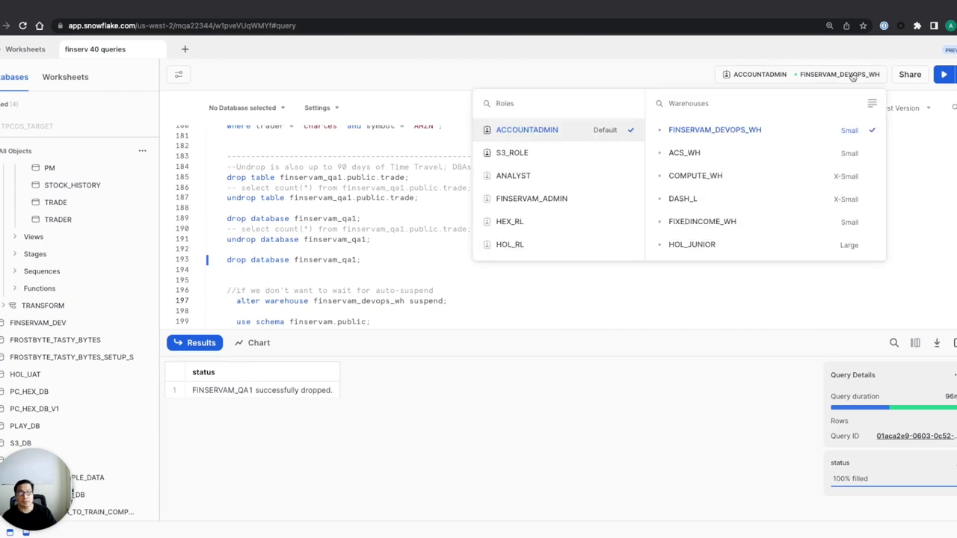
{"action": "left_click", "coordinate": [872, 104]}
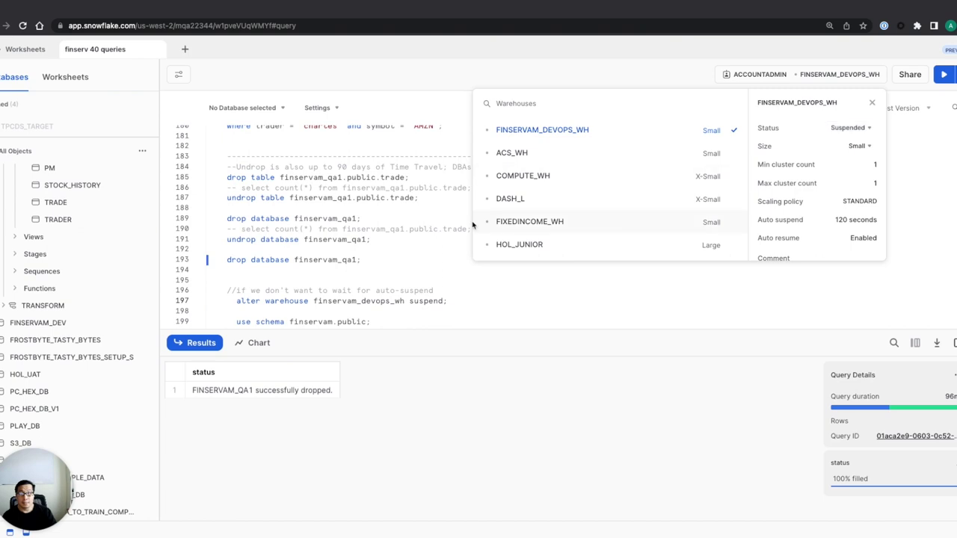
{"action": "left_click", "coordinate": [450, 297]}
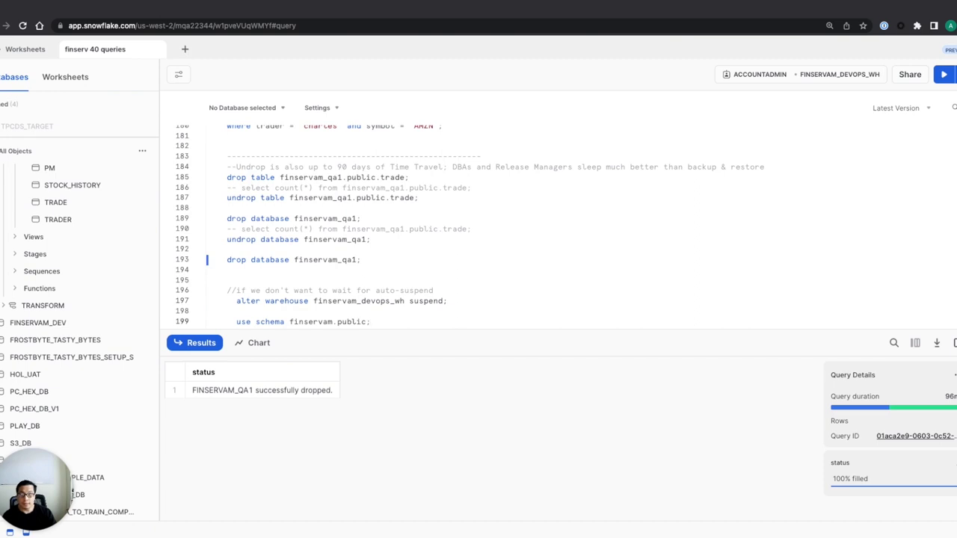
Run the use schema finservam.public statement at the end of the worksheet
{"action": "left_click", "coordinate": [372, 322]}
{"action": "key", "text": "super+Return"}
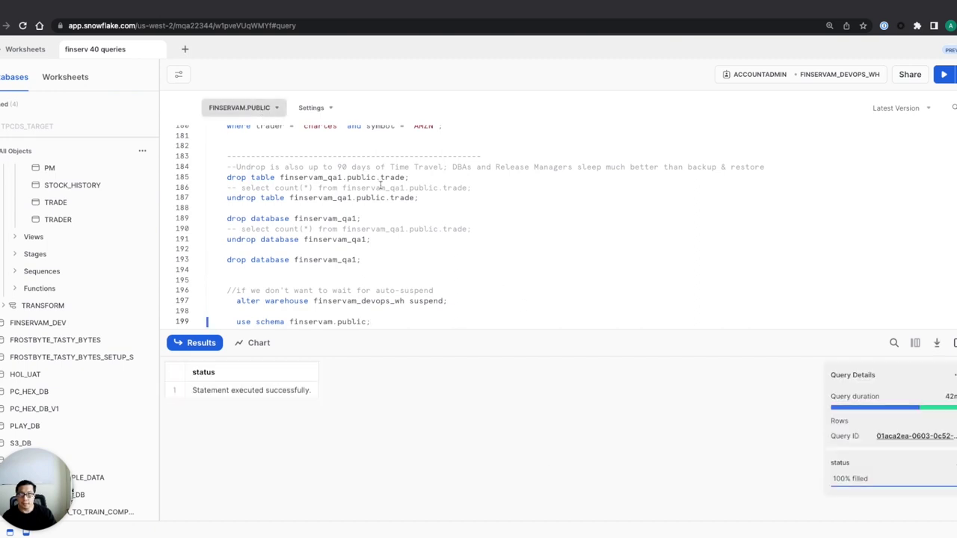
{"action": "left_click", "coordinate": [406, 217]}
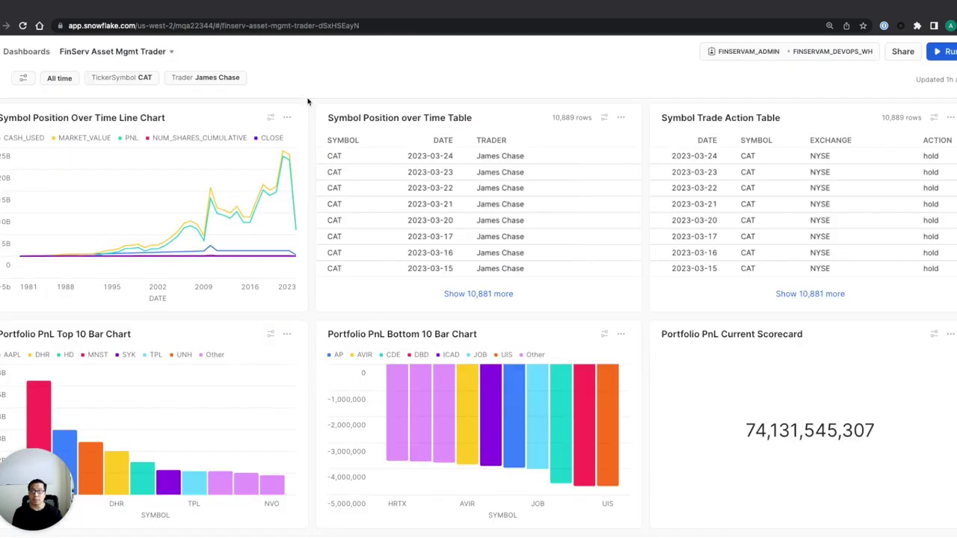
Review the FinServ Asset Mgmt Trader dashboard, the Economy Data Atlas Marketplace listing and the earlier queries in the finserv 40 queries worksheet
{"action": "scroll", "coordinate": [485, 178], "scroll_direction": "down", "scroll_amount": 2}
{"action": "scroll", "coordinate": [486, 180], "scroll_direction": "down", "scroll_amount": 3}
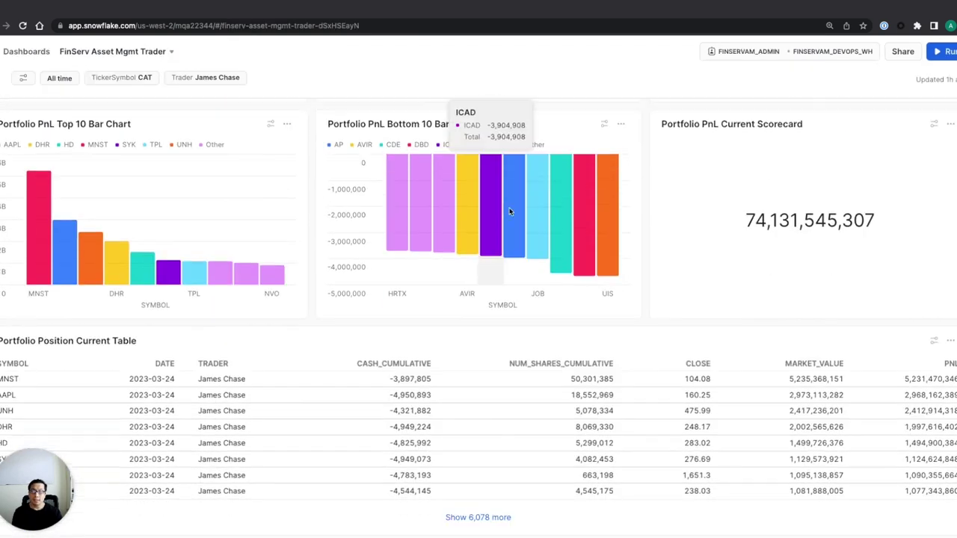
{"action": "scroll", "coordinate": [507, 205], "scroll_direction": "up", "scroll_amount": 4}
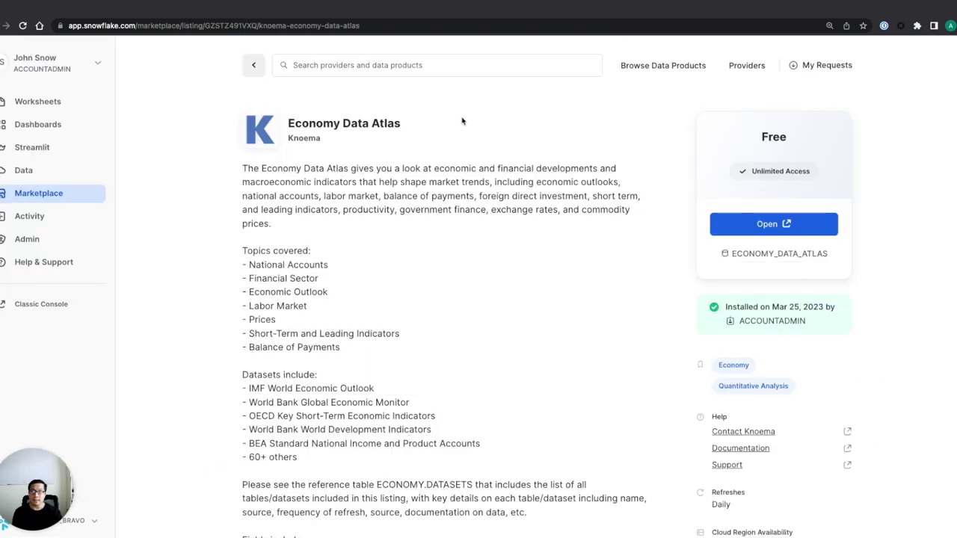
{"action": "scroll", "coordinate": [464, 125], "scroll_direction": "down", "scroll_amount": 3}
{"action": "scroll", "coordinate": [463, 124], "scroll_direction": "up", "scroll_amount": 2}
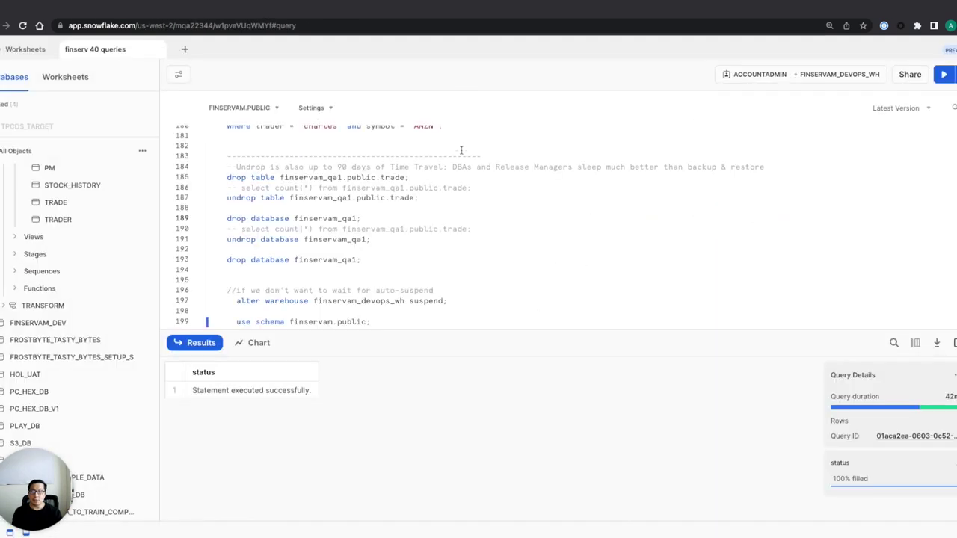
{"action": "scroll", "coordinate": [446, 194], "scroll_direction": "up", "scroll_amount": 5}
{"action": "scroll", "coordinate": [446, 195], "scroll_direction": "up", "scroll_amount": 10}
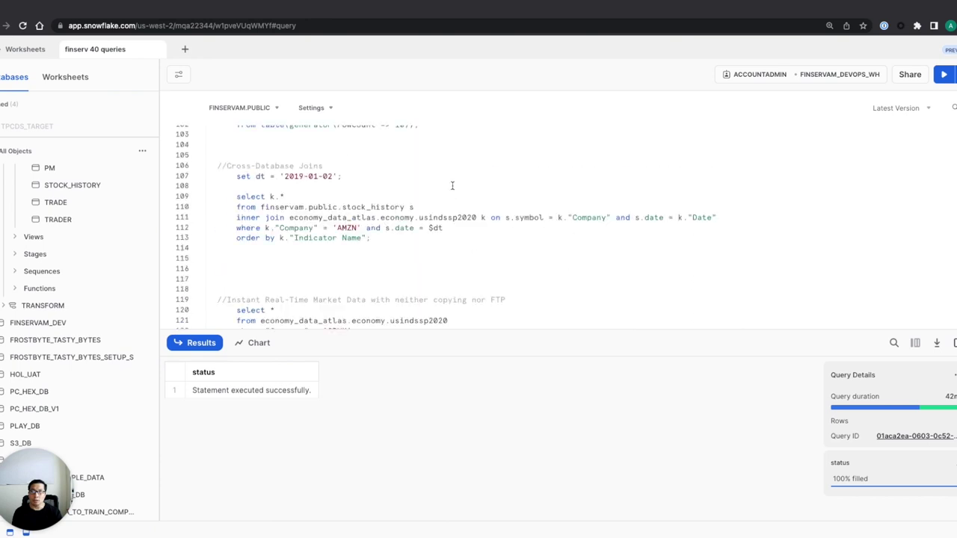
{"action": "scroll", "coordinate": [451, 173], "scroll_direction": "up", "scroll_amount": 10}
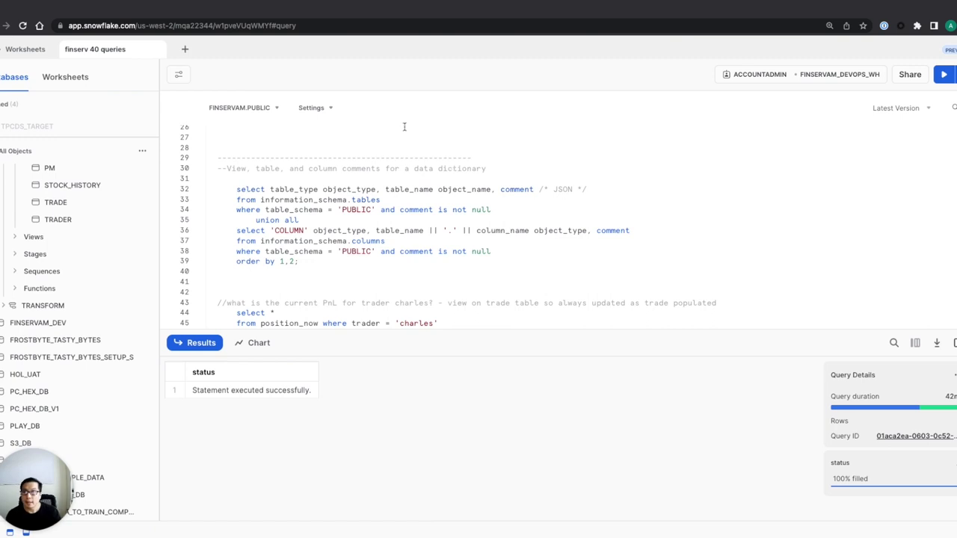
Return to the FinServ Asset Mgmt Trader dashboard and close all browser tabs to its right
{"action": "left_click", "coordinate": [236, 15]}
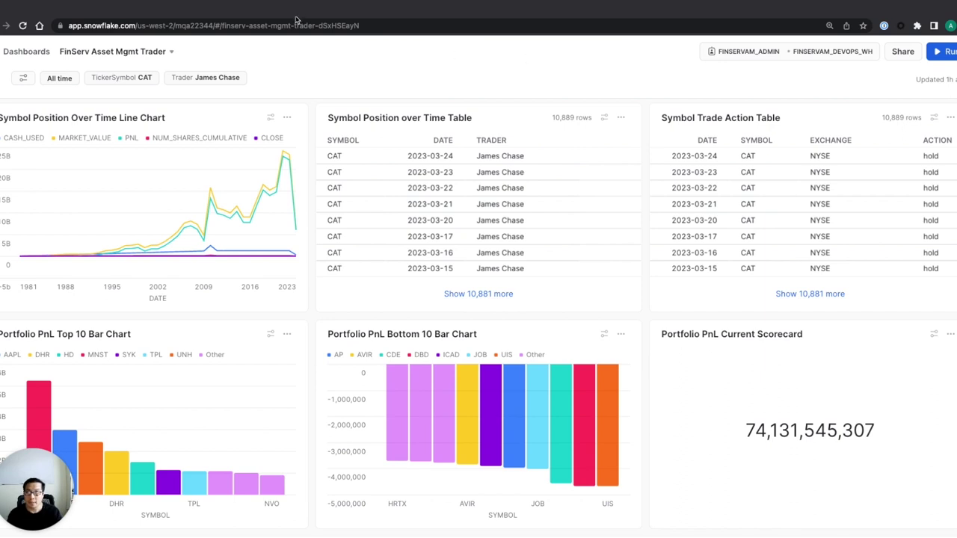
{"action": "right_click", "coordinate": [228, 9]}
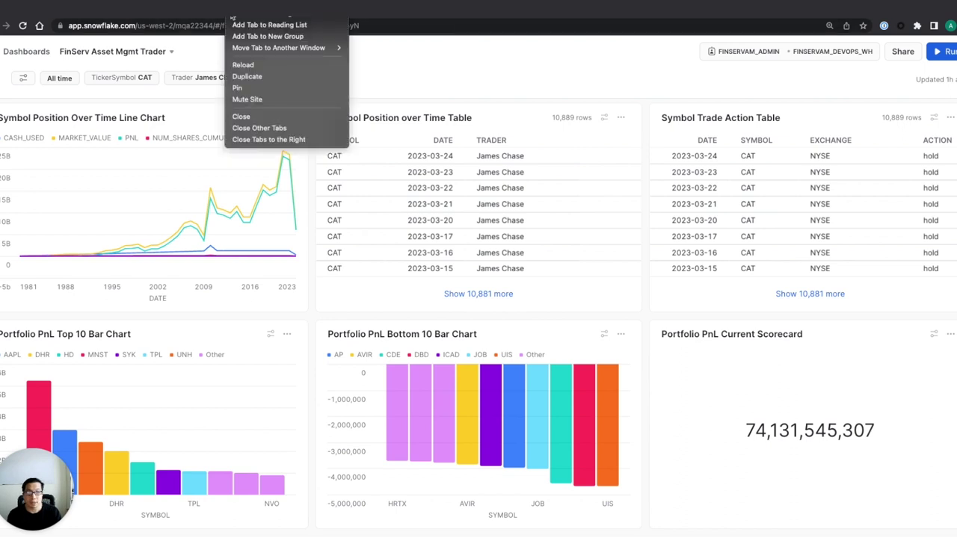
{"action": "left_click", "coordinate": [278, 140]}
Leave the dashboard for the Dashboards overview and sign out of the Snowflake account
{"action": "left_click", "coordinate": [36, 52]}
{"action": "left_click", "coordinate": [63, 69]}
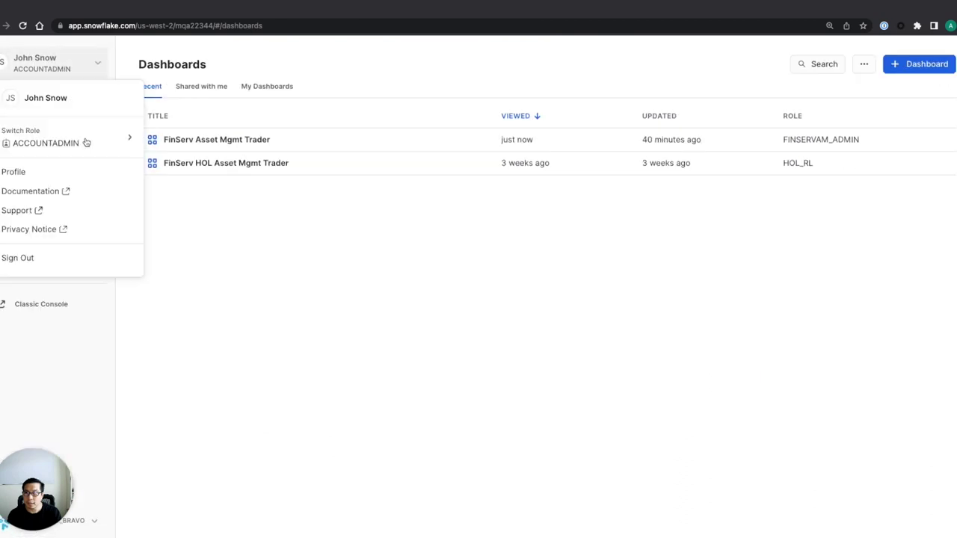
{"action": "left_click", "coordinate": [42, 262]}
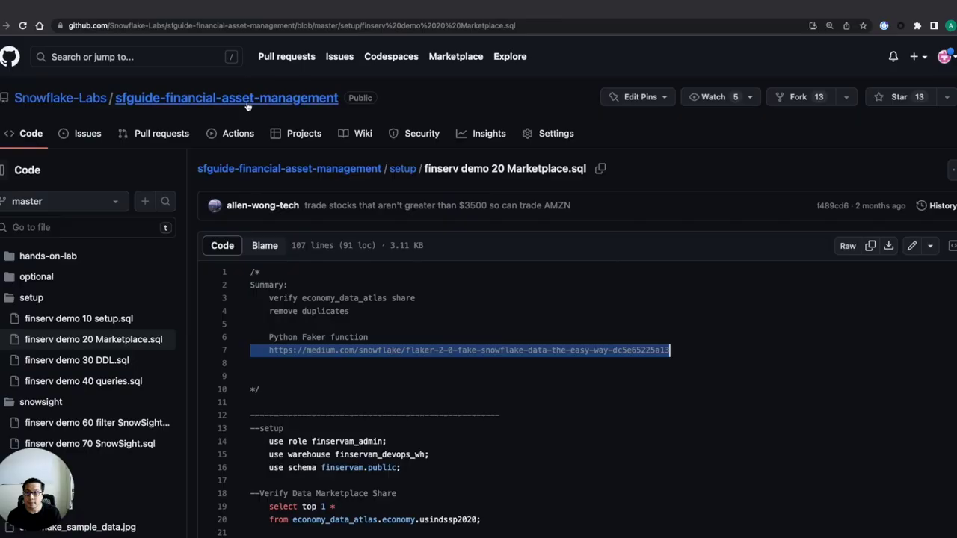
Open the demo171 Snowflake account in a new browser tab and sign in with the username and account password
{"action": "key", "text": "super+t"}
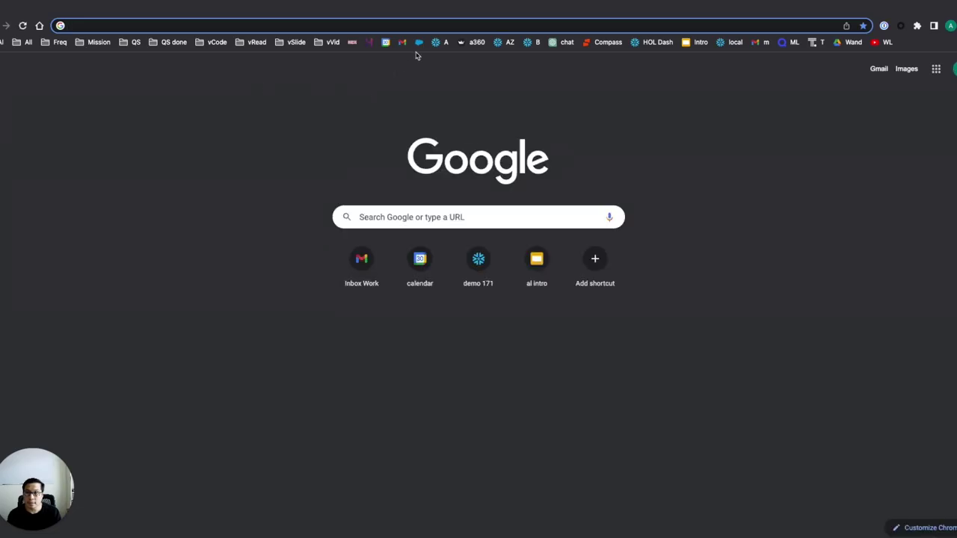
{"action": "left_click", "coordinate": [439, 42]}
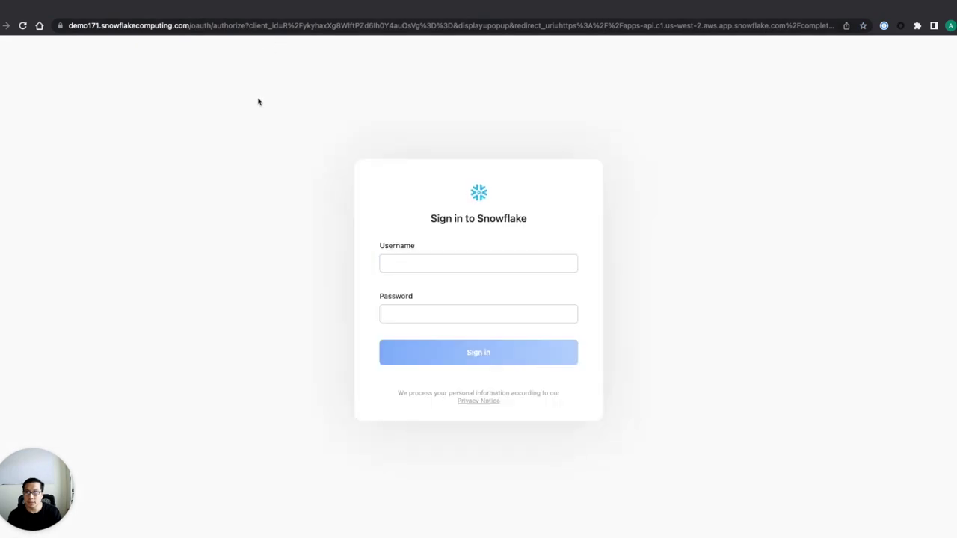
{"action": "left_click", "coordinate": [427, 284]}
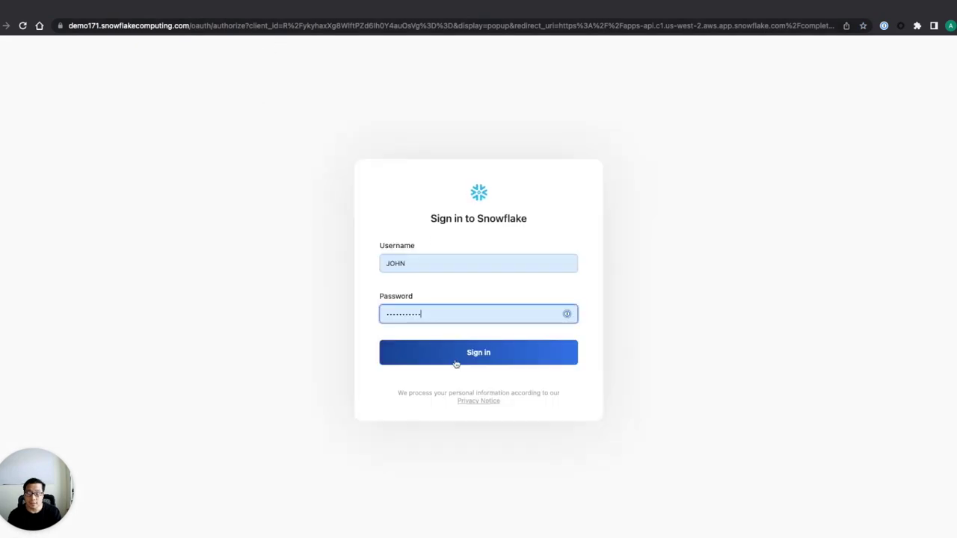
{"action": "left_click", "coordinate": [455, 364]}
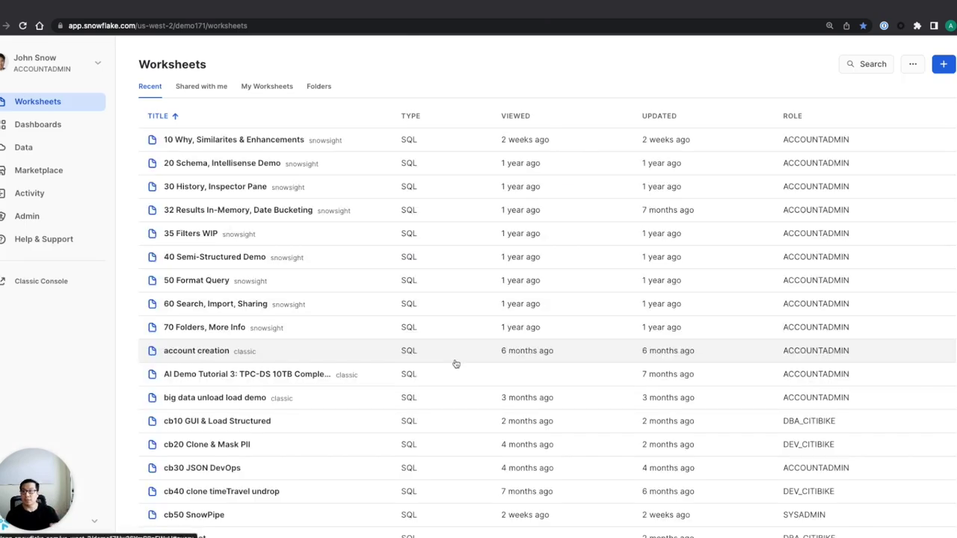
Check the list of existing dashboards in the account and return to the Worksheets overview
{"action": "left_click", "coordinate": [65, 126]}
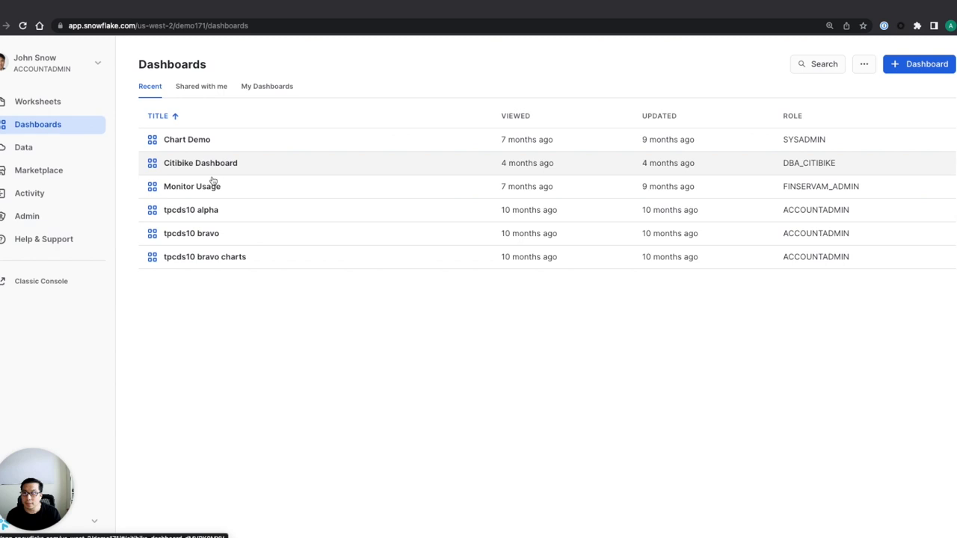
{"action": "left_click", "coordinate": [69, 108]}
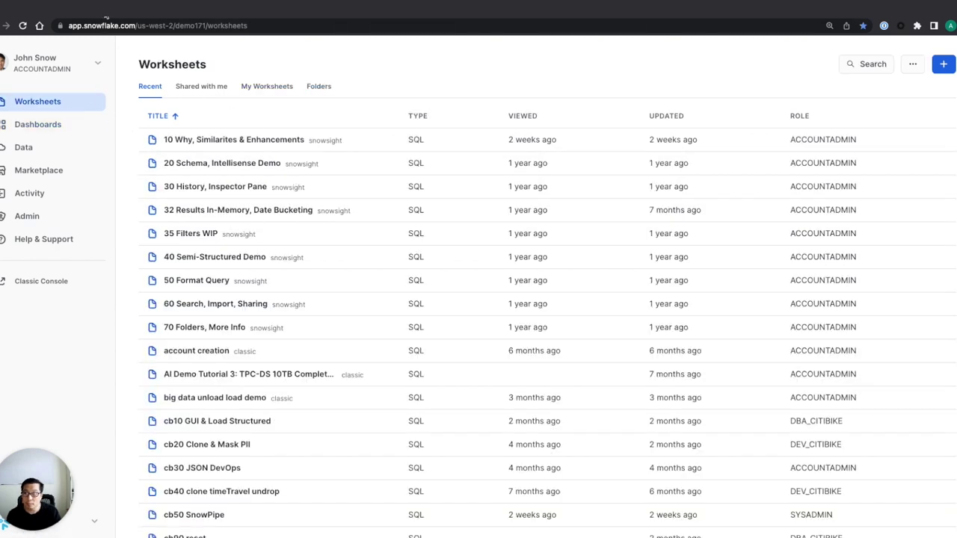
In the sfguide-financial-asset-management repository on GitHub, open finserv demo 10 setup.sql from the setup folder and copy its code
{"action": "left_click", "coordinate": [106, 14]}
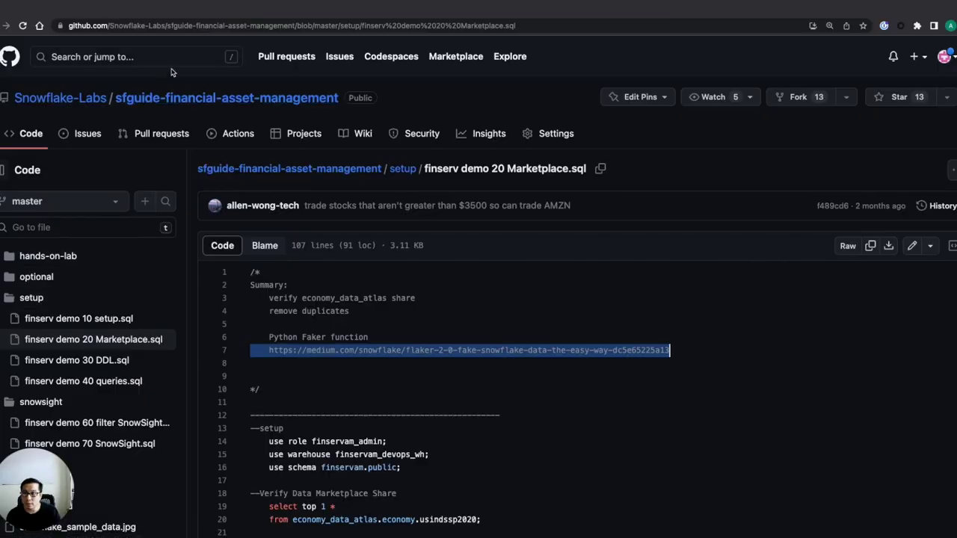
{"action": "left_click", "coordinate": [172, 97]}
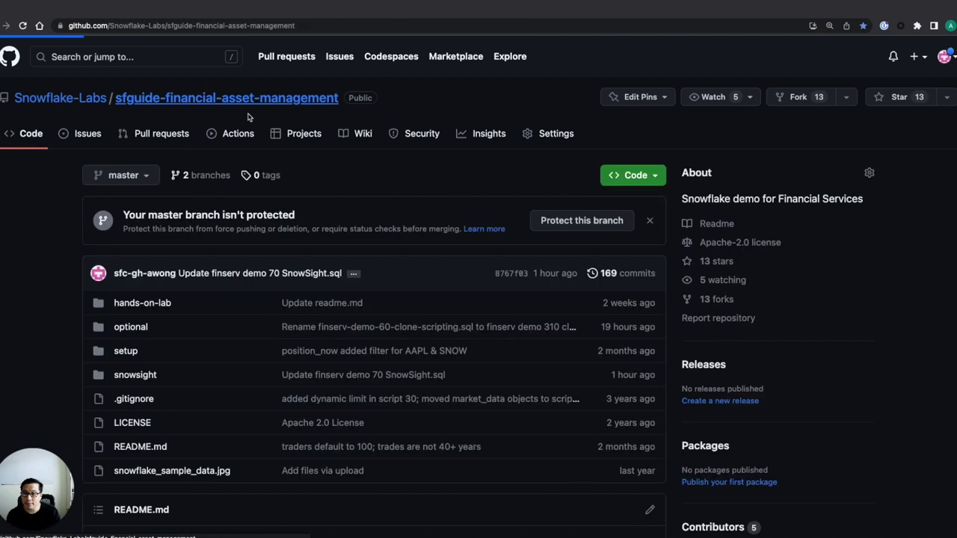
{"action": "left_click", "coordinate": [320, 27]}
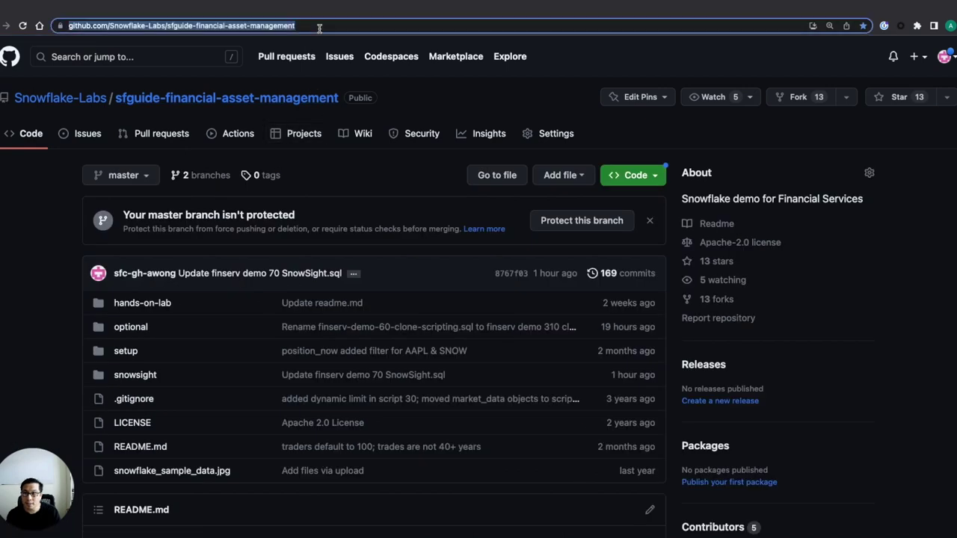
{"action": "scroll", "coordinate": [323, 156], "scroll_direction": "down", "scroll_amount": 1}
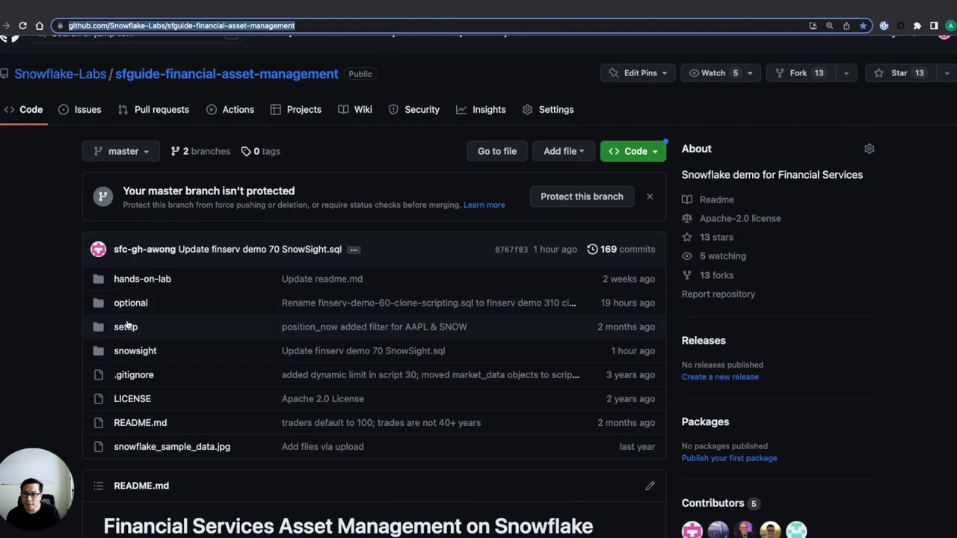
{"action": "left_click", "coordinate": [126, 327]}
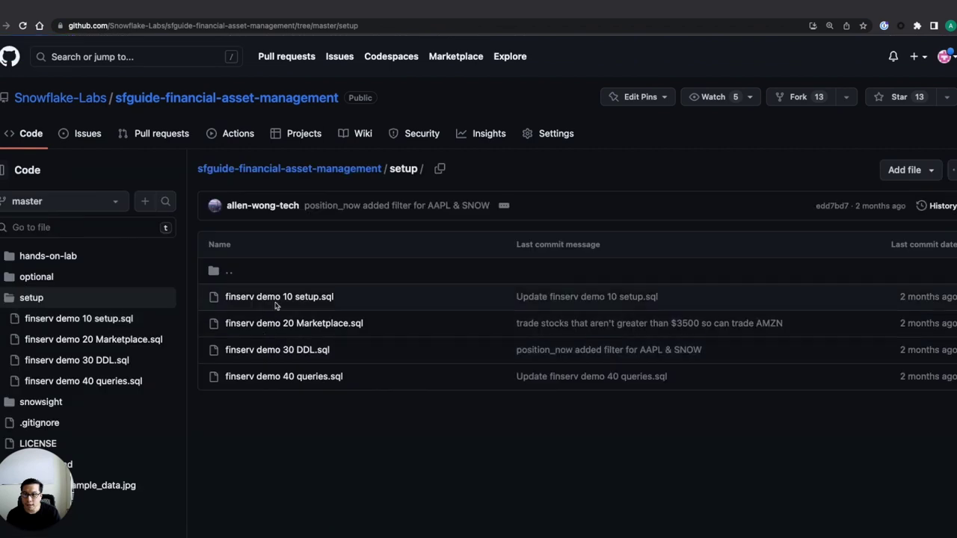
{"action": "left_click", "coordinate": [278, 297]}
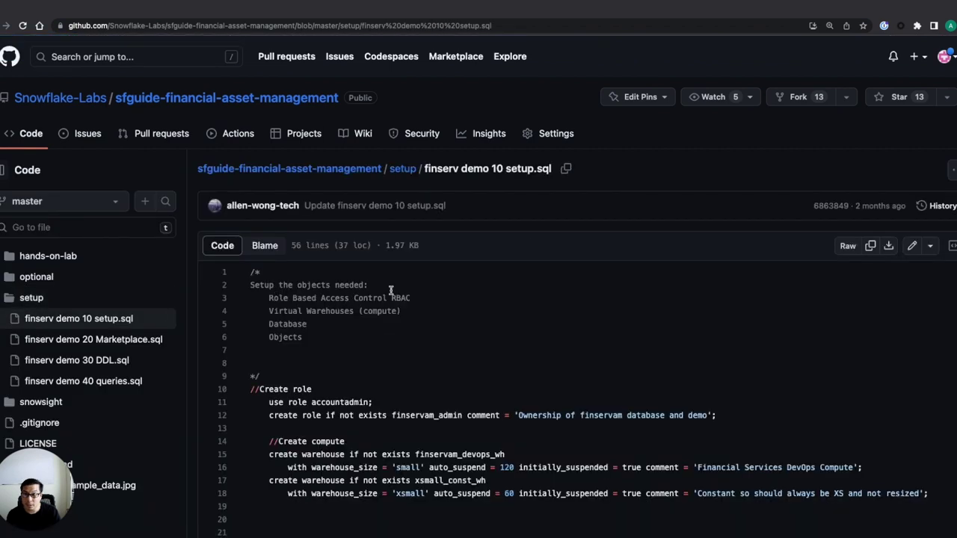
{"action": "left_click", "coordinate": [869, 249]}
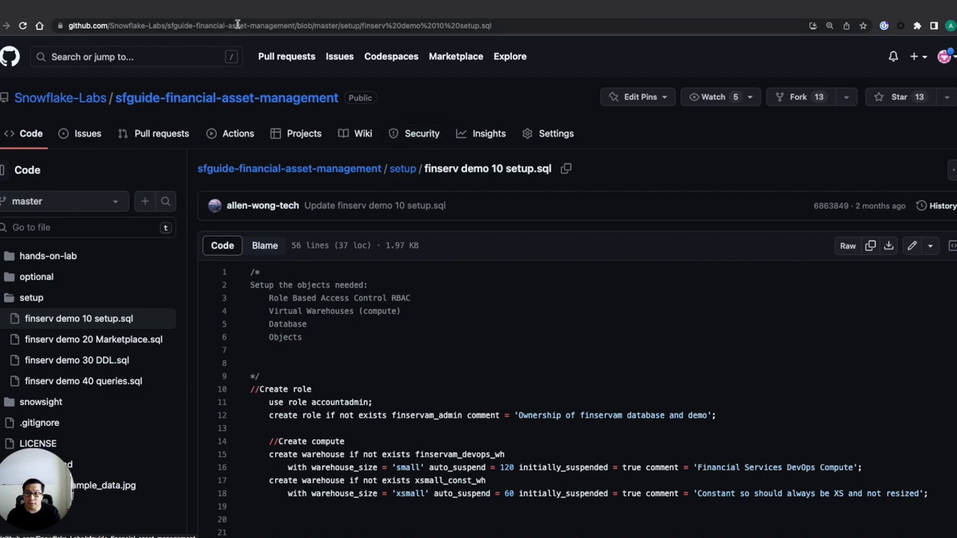
Switch back to Snowflake, create a new SQL worksheet and paste the copied setup script into it
{"action": "key", "text": "ctrl+Tab"}
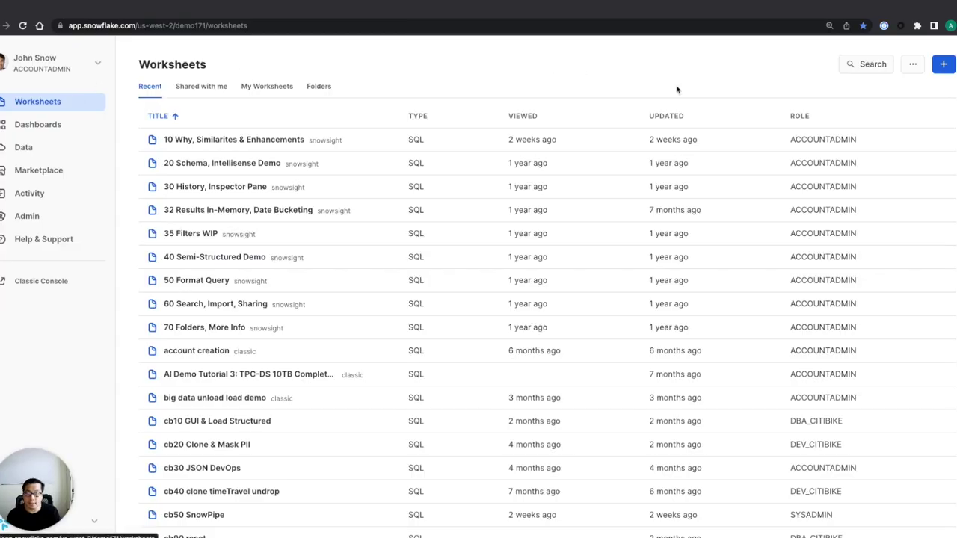
{"action": "left_click", "coordinate": [948, 66]}
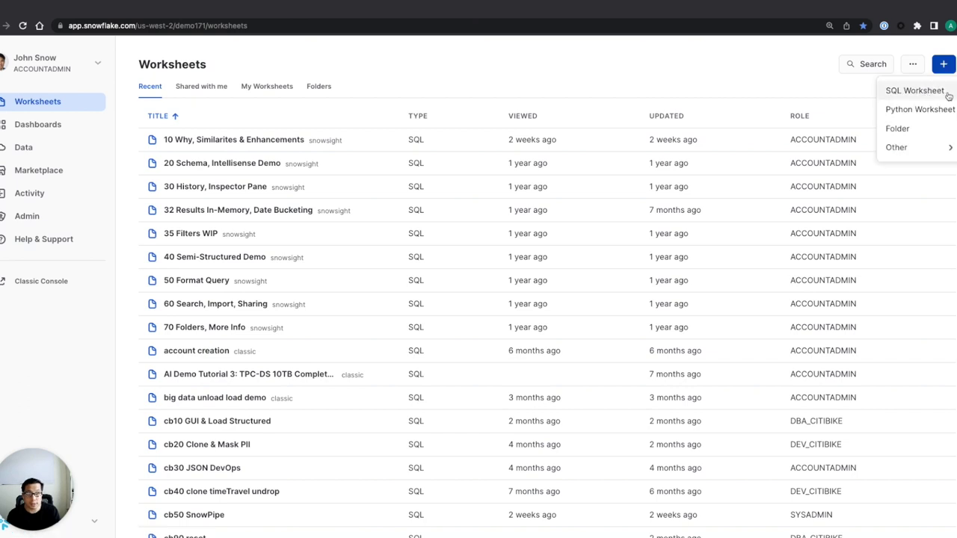
{"action": "left_click", "coordinate": [947, 93]}
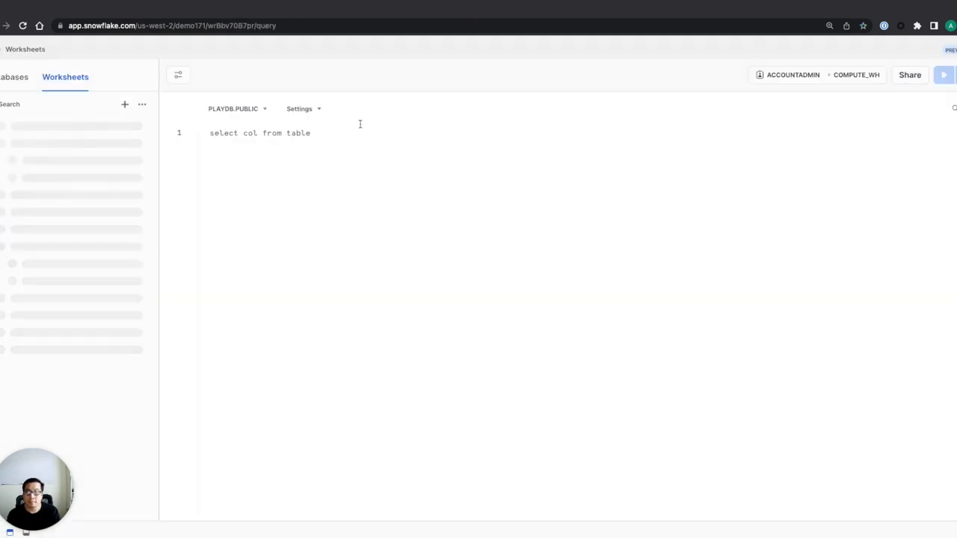
{"action": "key", "text": "super+v"}
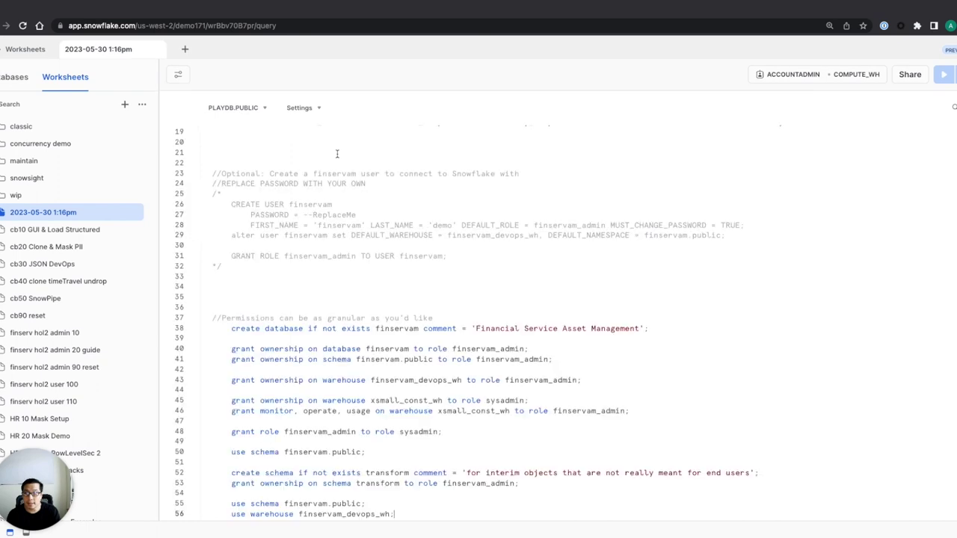
{"action": "scroll", "coordinate": [428, 218], "scroll_direction": "up", "scroll_amount": 5}
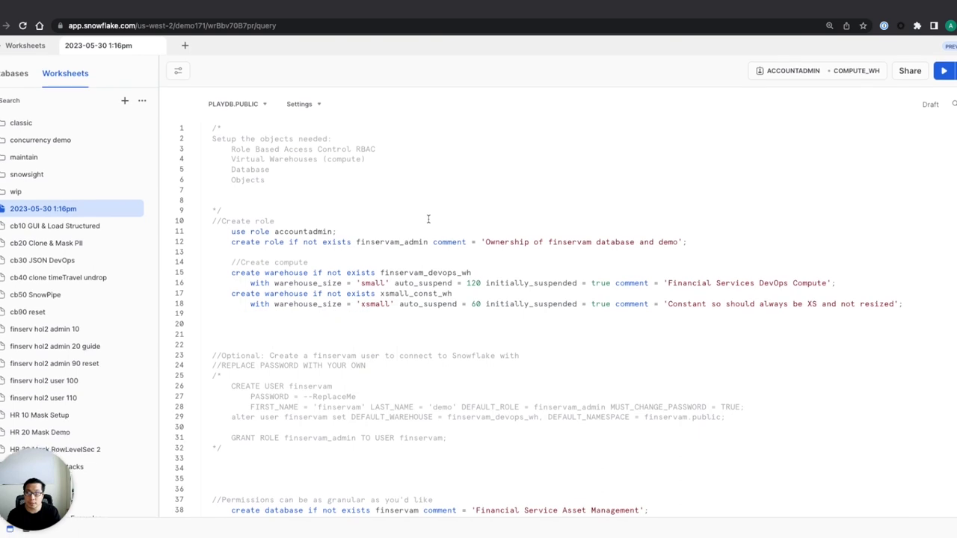
{"action": "scroll", "coordinate": [427, 219], "scroll_direction": "down", "scroll_amount": 3}
{"action": "scroll", "coordinate": [427, 219], "scroll_direction": "up", "scroll_amount": 3}
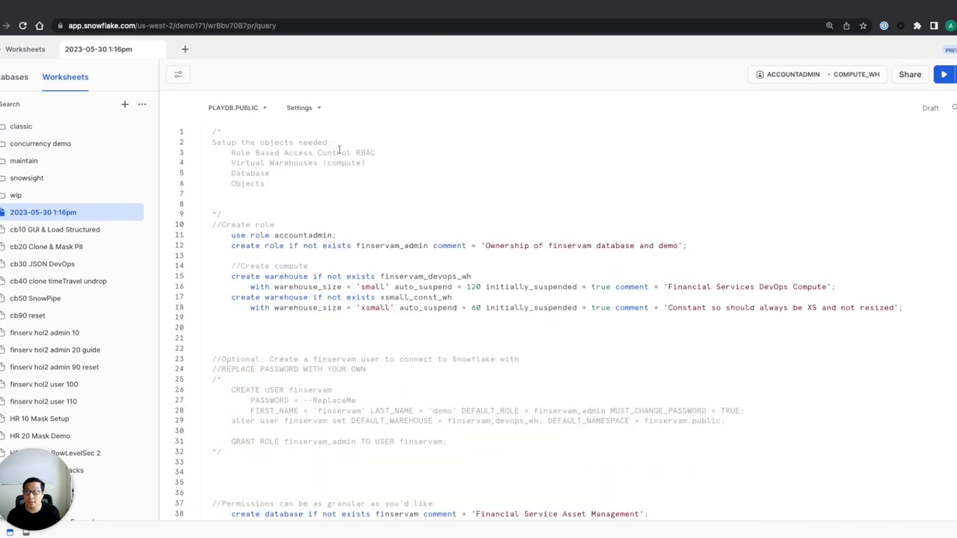
Rename the new worksheet as finserv demo 10 setup
{"action": "left_click", "coordinate": [141, 50]}
{"action": "left_click", "coordinate": [124, 77]}
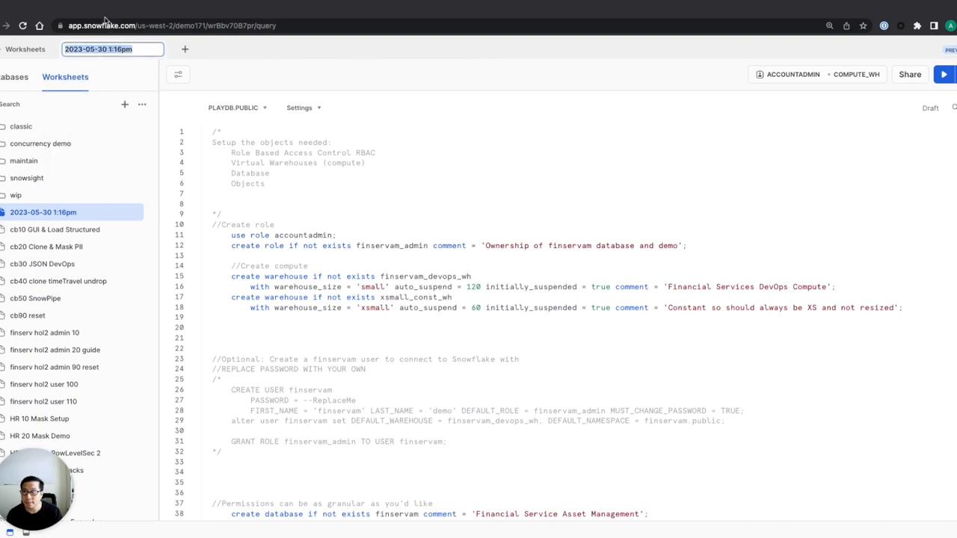
{"action": "type", "text": "finserv"}
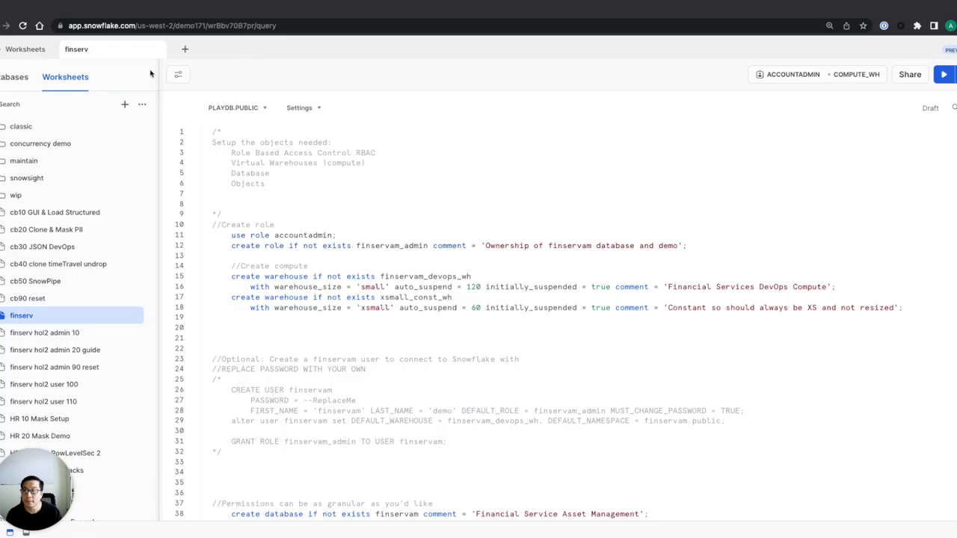
{"action": "left_click", "coordinate": [143, 51]}
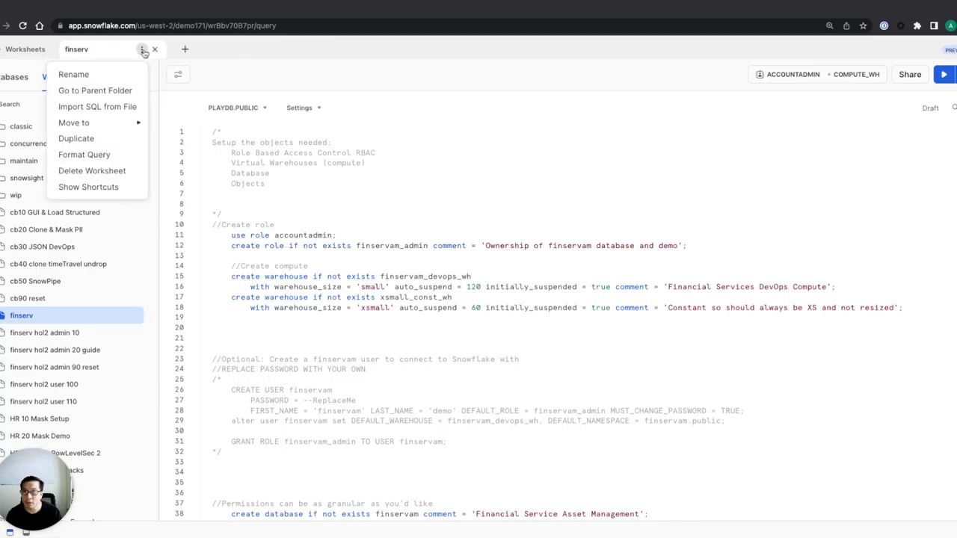
{"action": "left_click", "coordinate": [116, 75]}
{"action": "left_click", "coordinate": [115, 50]}
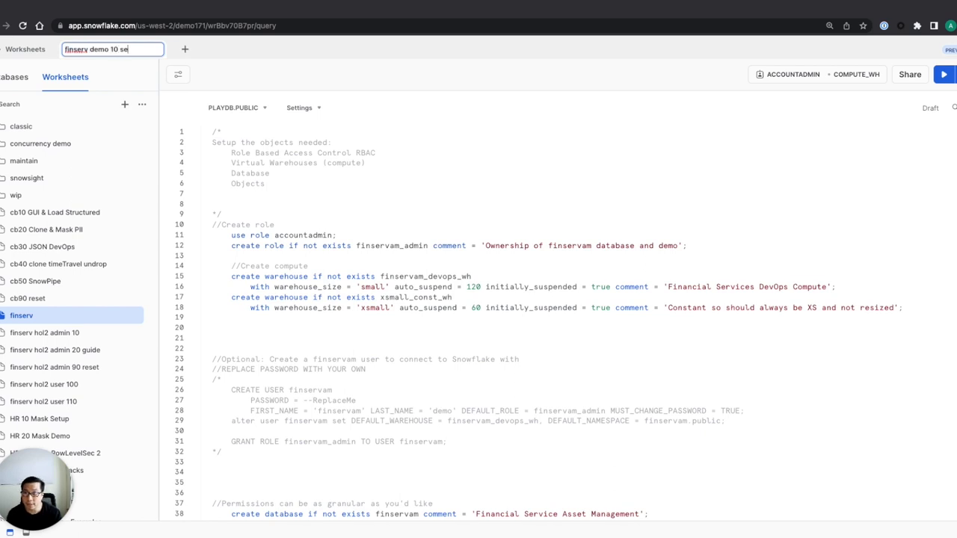
{"action": "key", "text": "Return"}
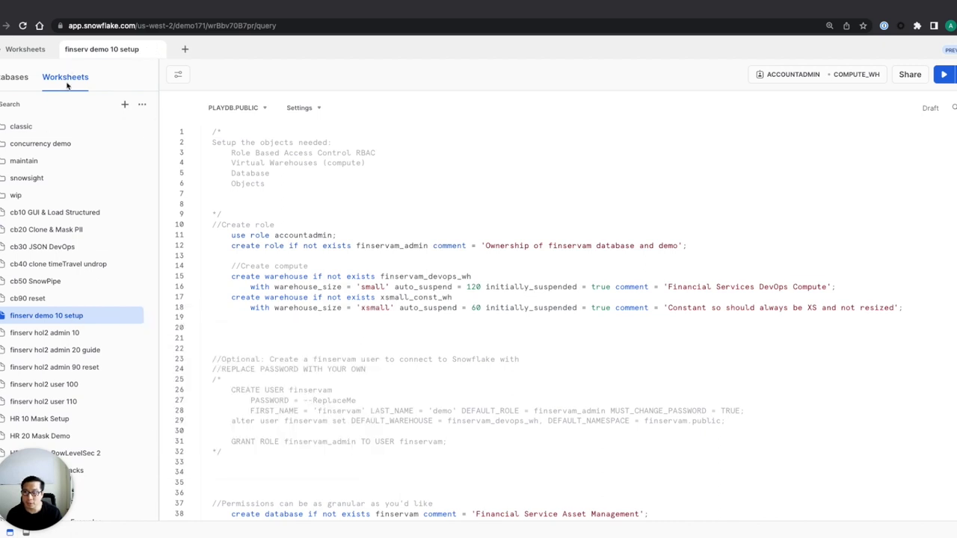
Review the worksheet's options and its full list of keyboard shortcuts, and close the list
{"action": "left_click", "coordinate": [141, 50]}
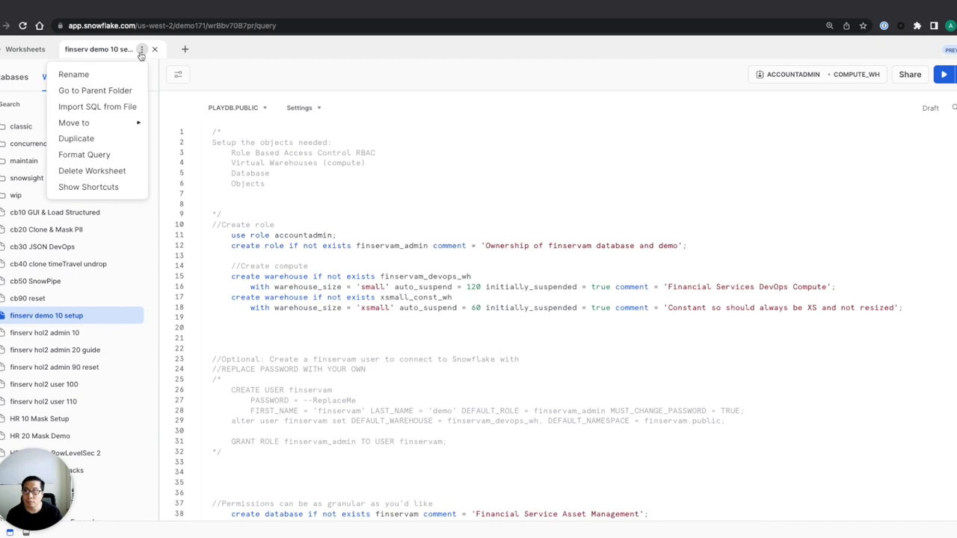
{"action": "mouse_move", "coordinate": [122, 122]}
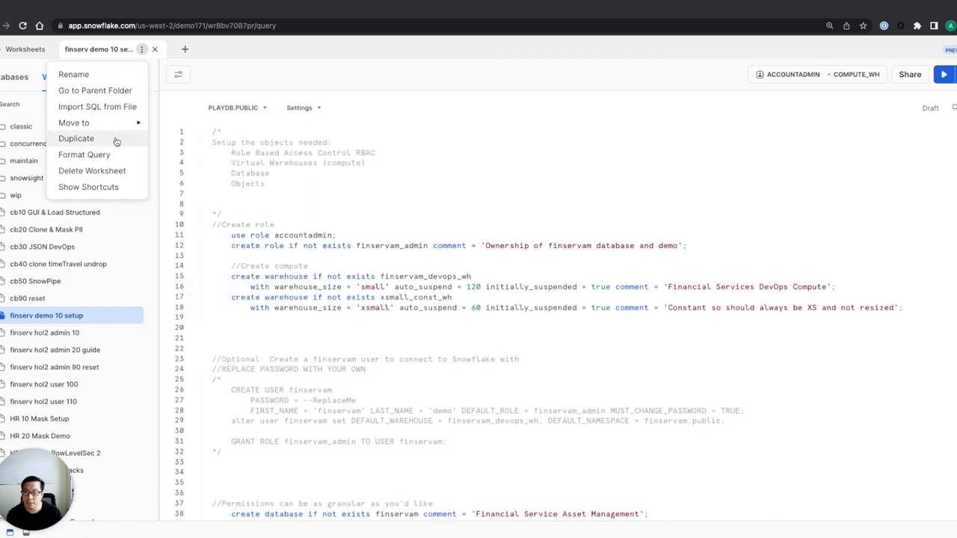
{"action": "left_click", "coordinate": [88, 187]}
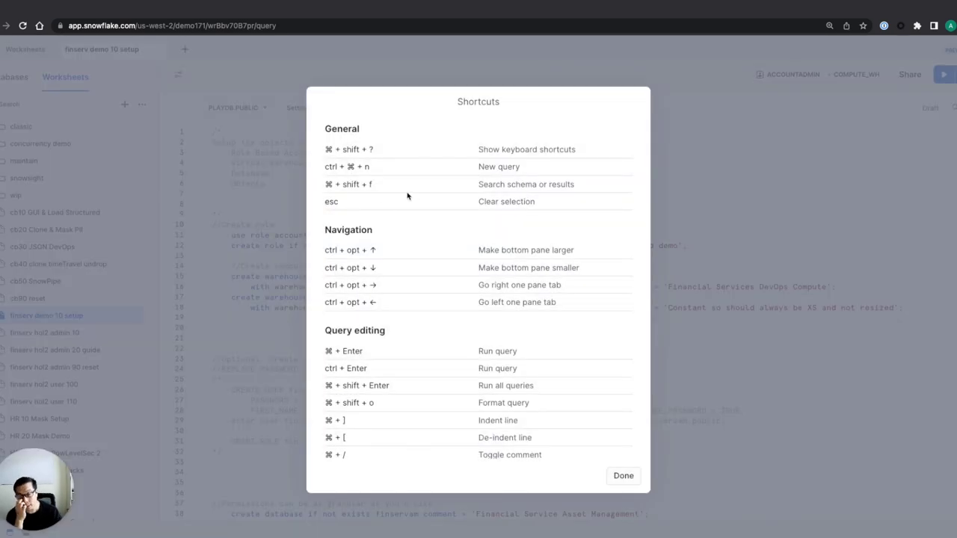
{"action": "scroll", "coordinate": [444, 216], "scroll_direction": "down", "scroll_amount": 3}
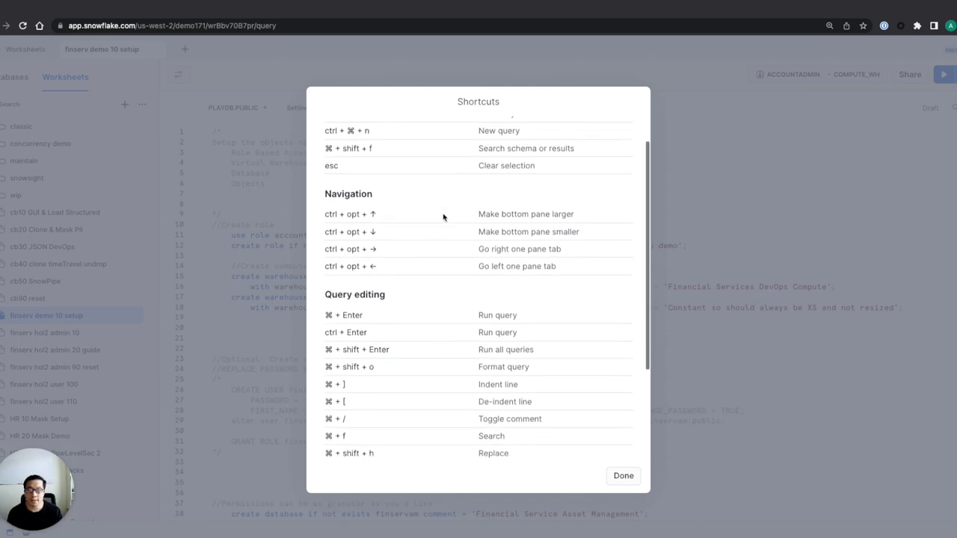
{"action": "scroll", "coordinate": [443, 216], "scroll_direction": "down", "scroll_amount": 3}
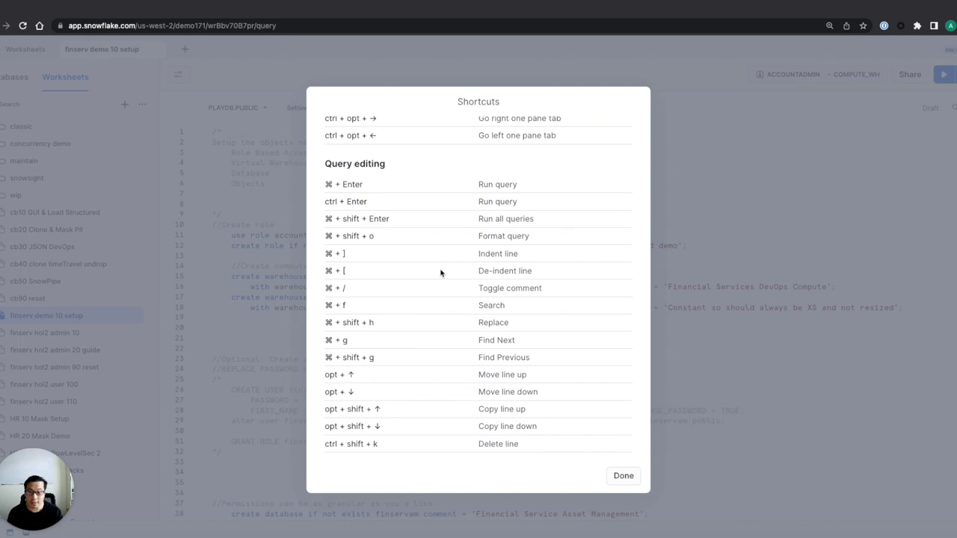
{"action": "scroll", "coordinate": [453, 288], "scroll_direction": "up", "scroll_amount": 6}
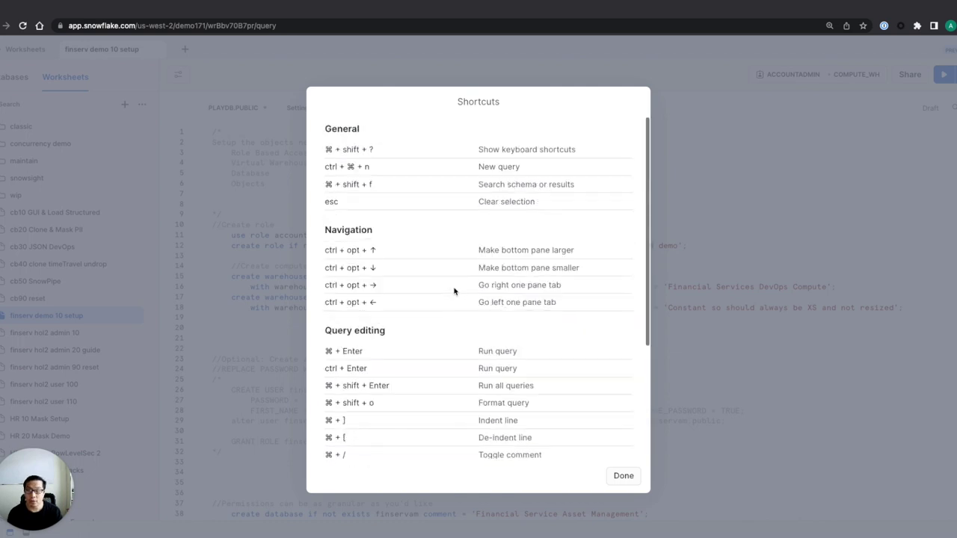
{"action": "left_click", "coordinate": [619, 477]}
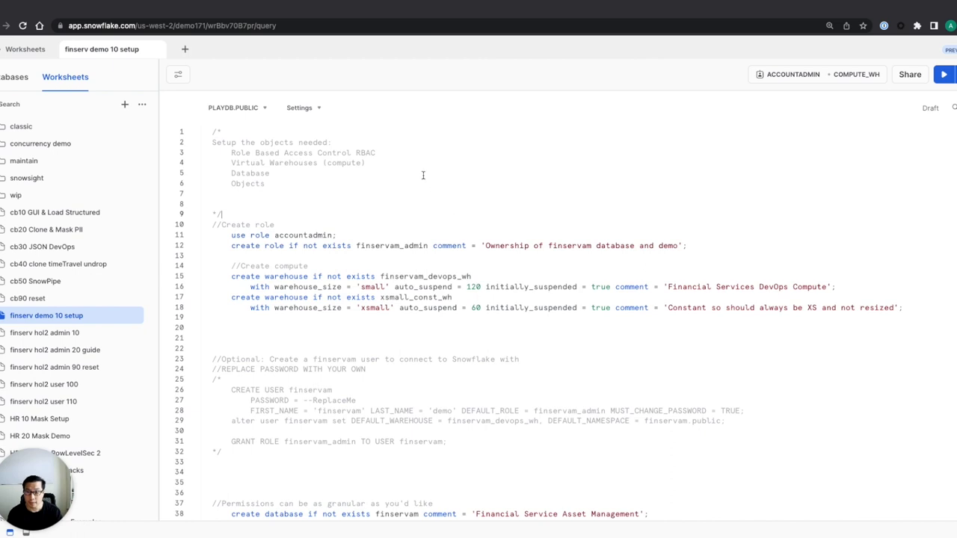
Examine the role and warehouse creation statements in the setup script, highlighting the names finservam_admin and finservam_devops_wh
{"action": "scroll", "coordinate": [520, 175], "scroll_direction": "down", "scroll_amount": 3}
{"action": "scroll", "coordinate": [500, 181], "scroll_direction": "up", "scroll_amount": 3}
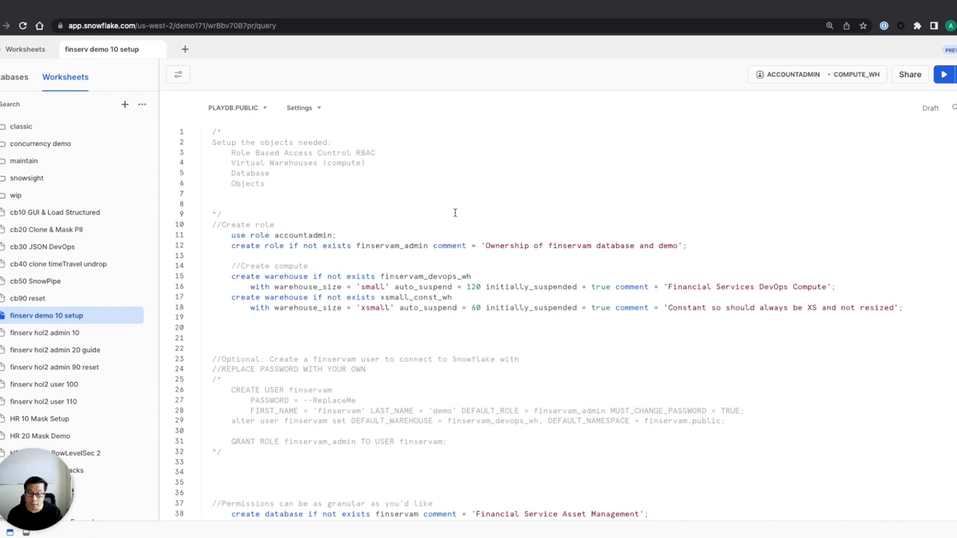
{"action": "double_click", "coordinate": [369, 245]}
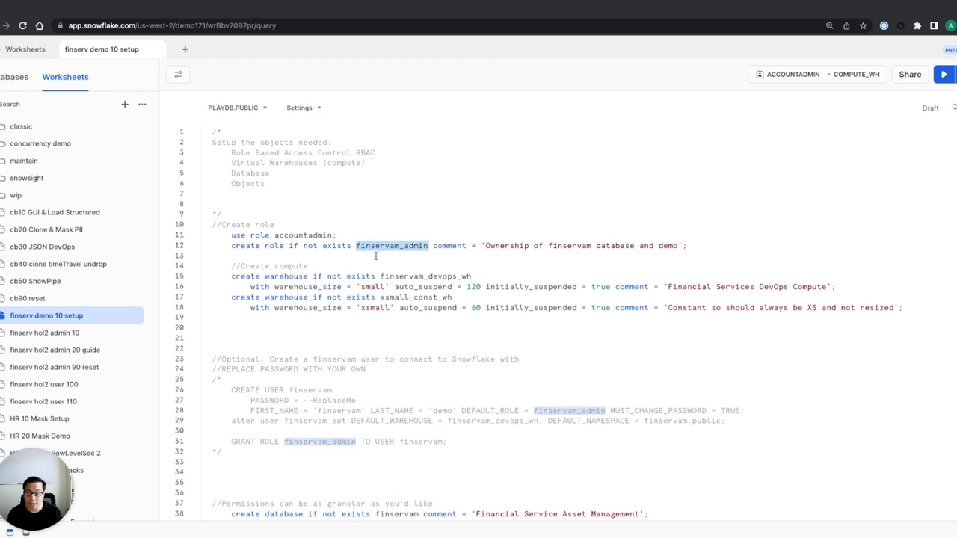
{"action": "scroll", "coordinate": [362, 272], "scroll_direction": "down", "scroll_amount": 1}
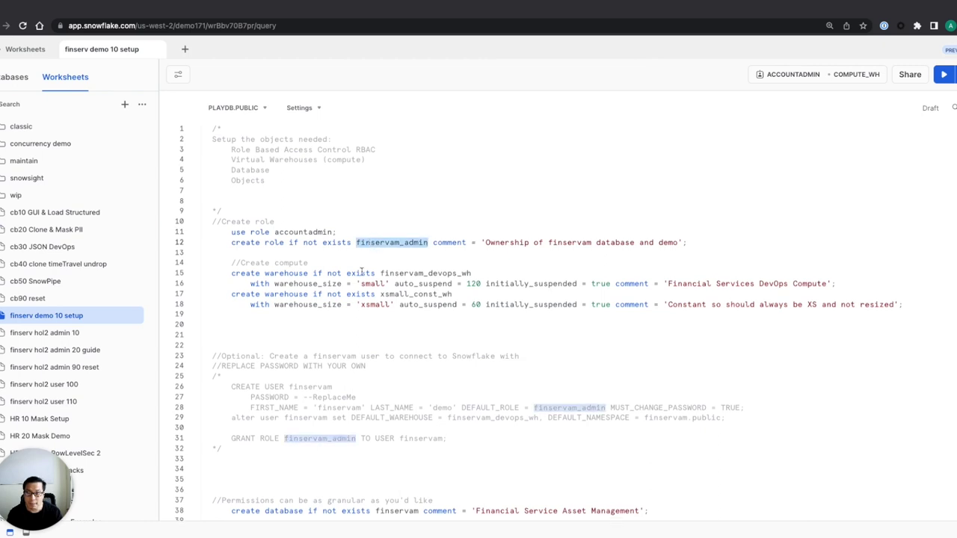
{"action": "left_click", "coordinate": [410, 271]}
{"action": "double_click", "coordinate": [410, 274]}
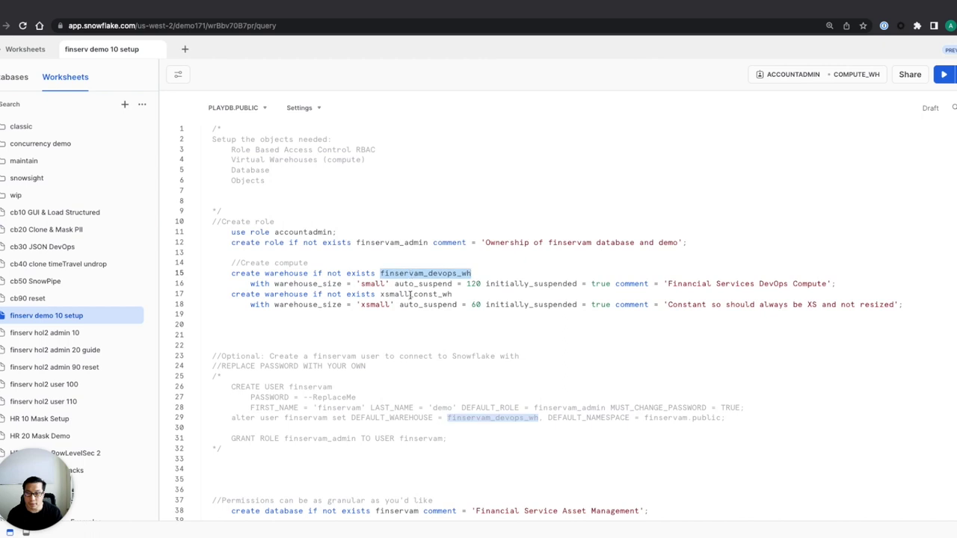
Examine the xsmall_const_wh warehouse, database creation and ownership grant statements in the setup script, highlighting the warehouse and finservam_admin role names
{"action": "double_click", "coordinate": [410, 295]}
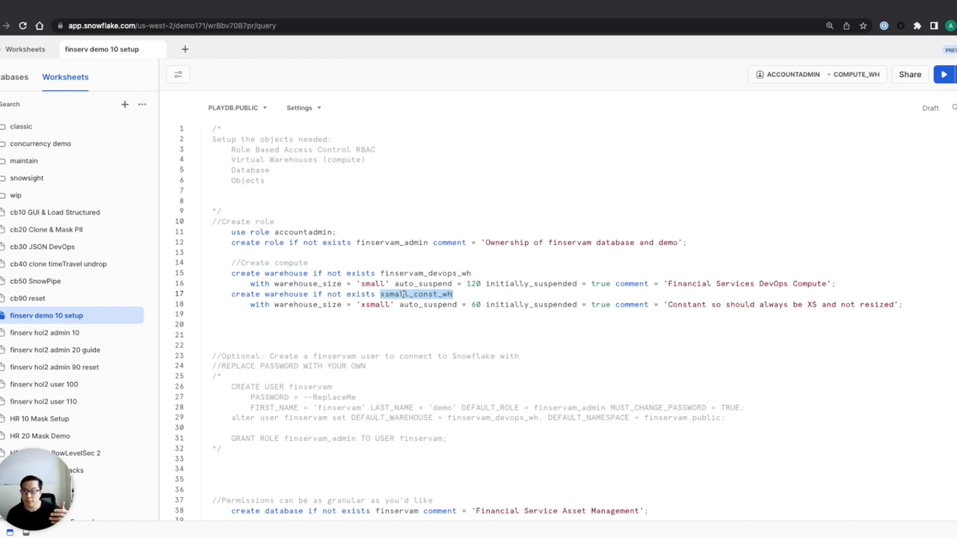
{"action": "scroll", "coordinate": [404, 297], "scroll_direction": "down", "scroll_amount": 3}
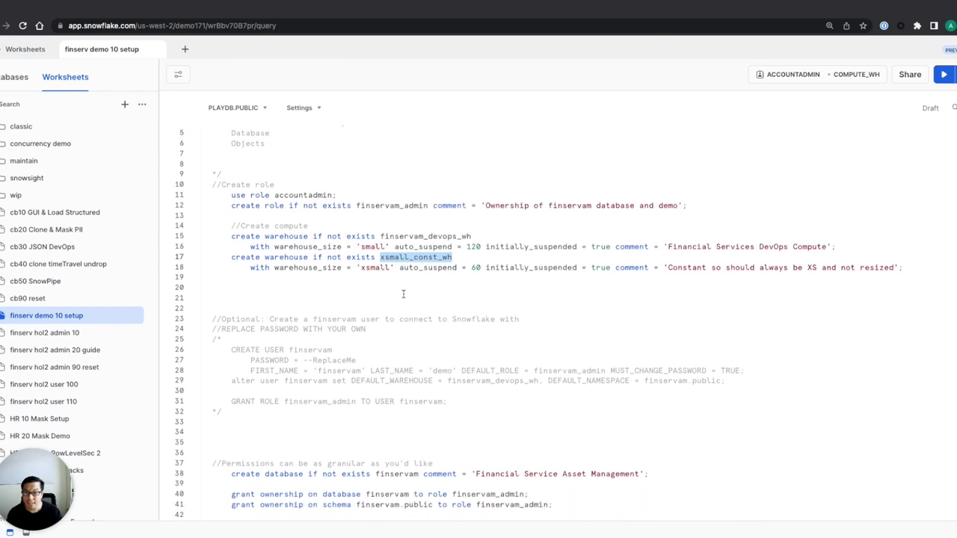
{"action": "scroll", "coordinate": [414, 297], "scroll_direction": "down", "scroll_amount": 3}
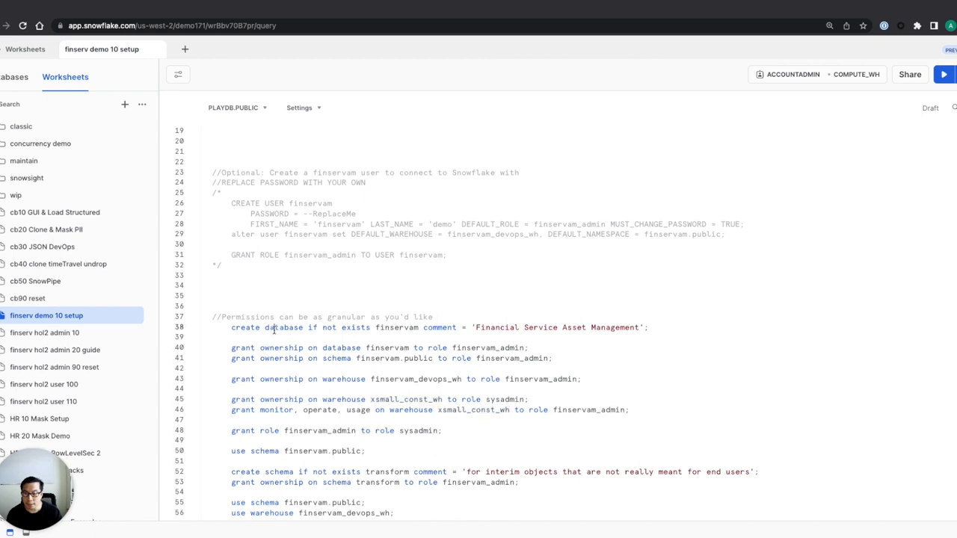
{"action": "double_click", "coordinate": [275, 329]}
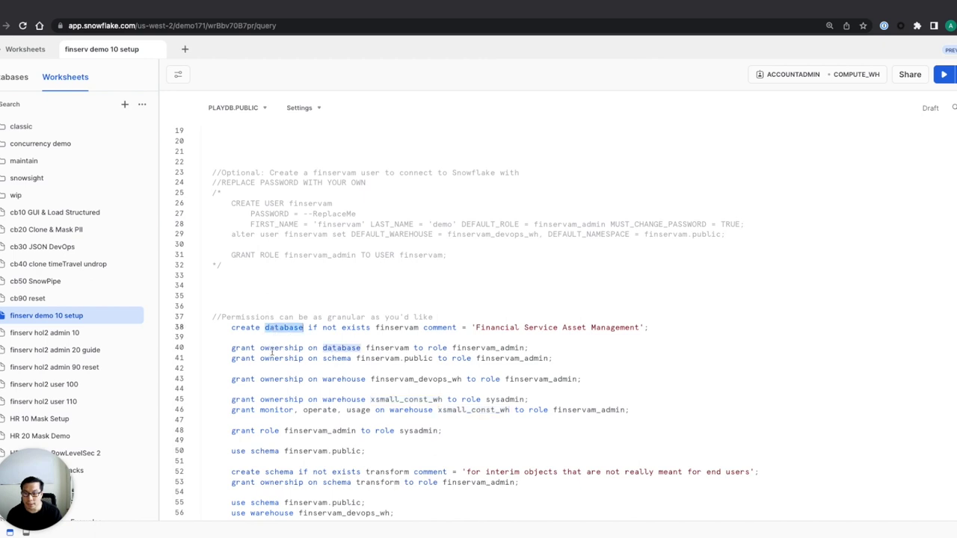
{"action": "left_click", "coordinate": [398, 349]}
{"action": "double_click", "coordinate": [494, 348]}
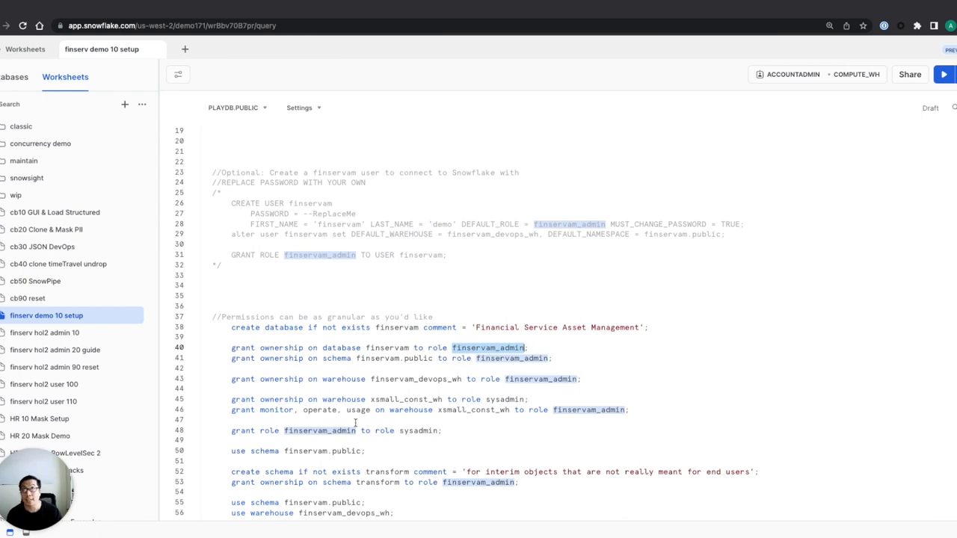
{"action": "left_click", "coordinate": [380, 464]}
{"action": "scroll", "coordinate": [376, 466], "scroll_direction": "up", "scroll_amount": 3}
{"action": "scroll", "coordinate": [372, 470], "scroll_direction": "down", "scroll_amount": 3}
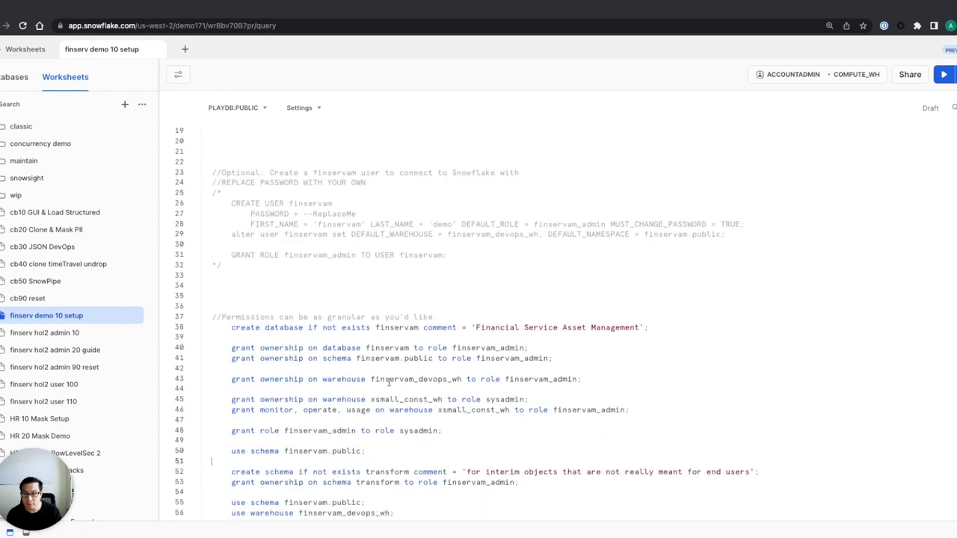
Run the entire setup script in the worksheet and enlarge the editor area above the results
{"action": "scroll", "coordinate": [387, 396], "scroll_direction": "up", "scroll_amount": 5}
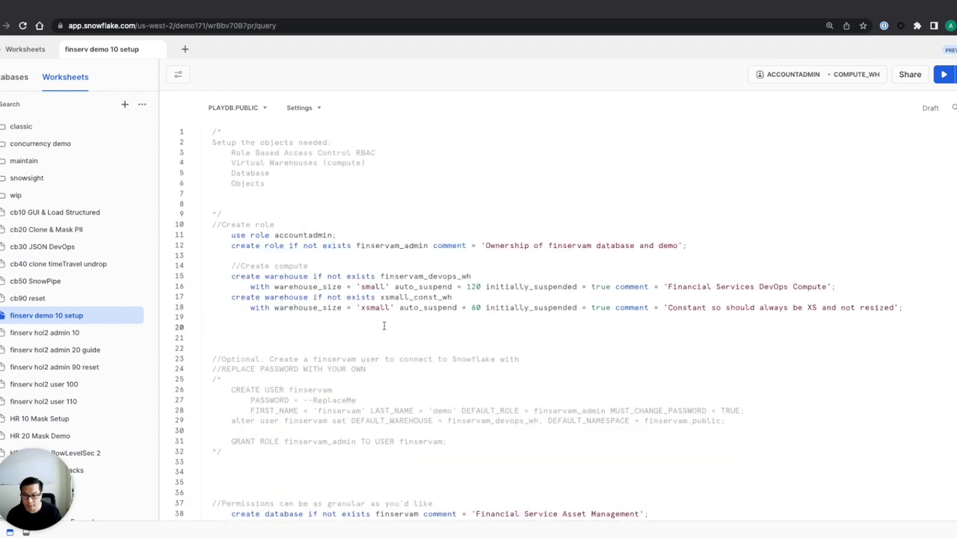
{"action": "key", "text": "ctrl+a"}
{"action": "key", "text": "ctrl+Return"}
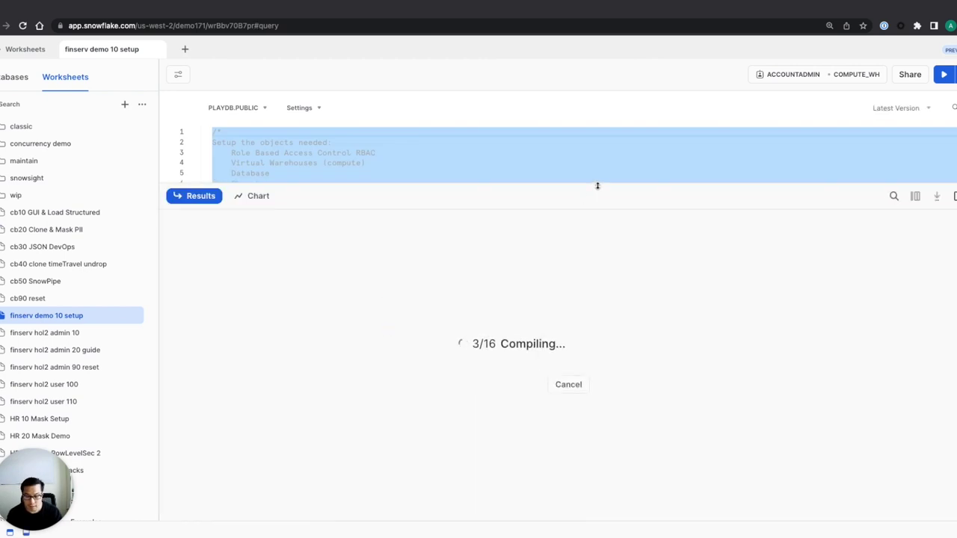
{"action": "left_click_drag", "start_coordinate": [571, 186], "coordinate": [551, 324]}
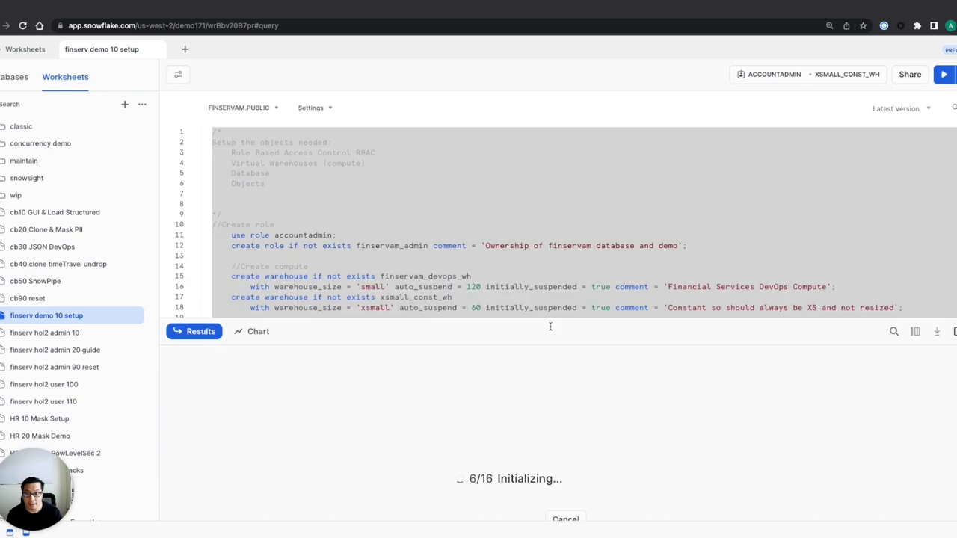
{"action": "scroll", "coordinate": [533, 217], "scroll_direction": "down", "scroll_amount": 2}
{"action": "scroll", "coordinate": [533, 217], "scroll_direction": "down", "scroll_amount": 3}
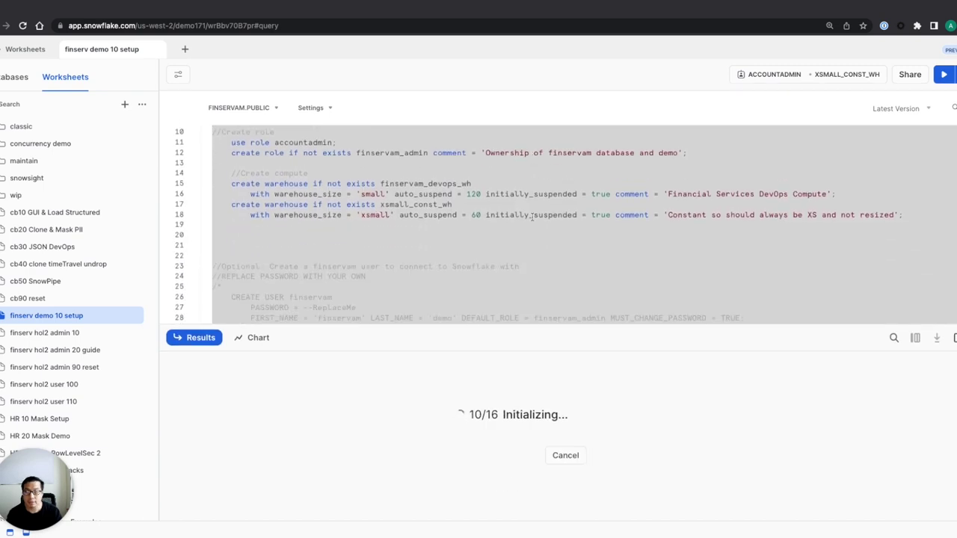
{"action": "scroll", "coordinate": [564, 200], "scroll_direction": "down", "scroll_amount": 7}
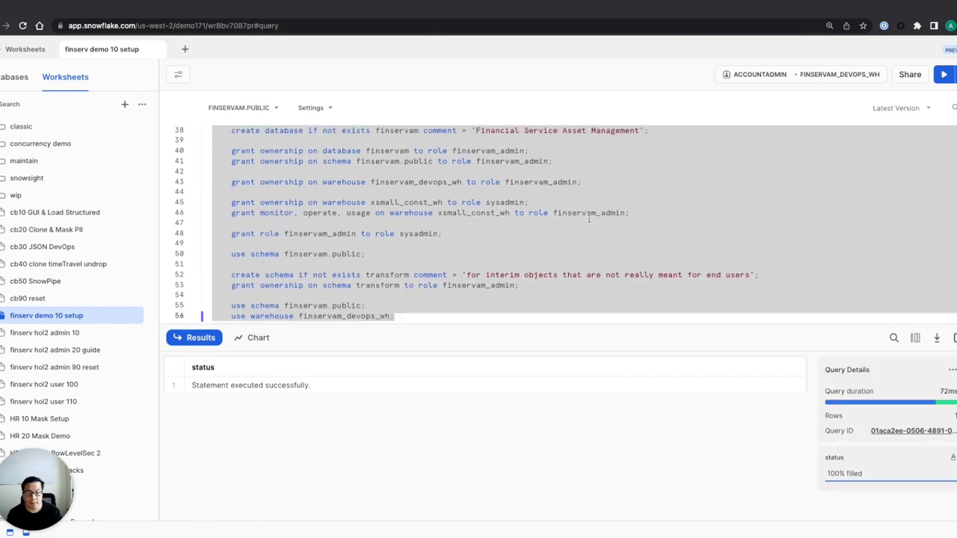
{"action": "scroll", "coordinate": [586, 231], "scroll_direction": "up", "scroll_amount": 10}
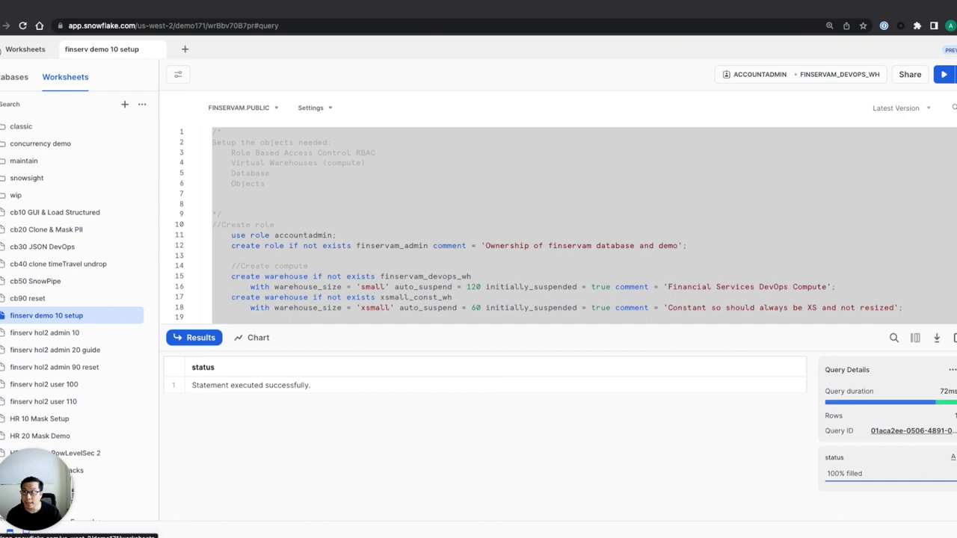
Check the account's Activity section, and go back over the setup script in its worksheet from start to end
{"action": "left_click", "coordinate": [15, 49]}
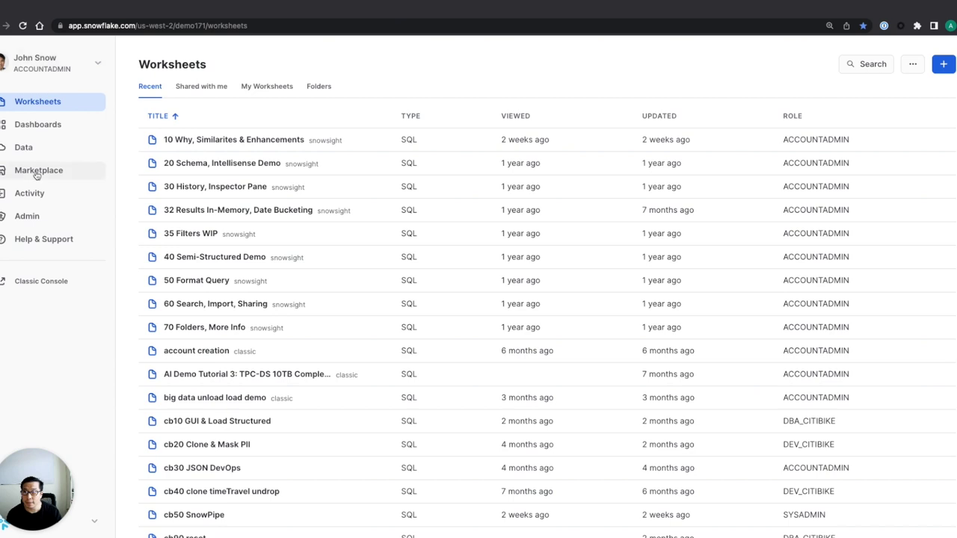
{"action": "left_click", "coordinate": [28, 194]}
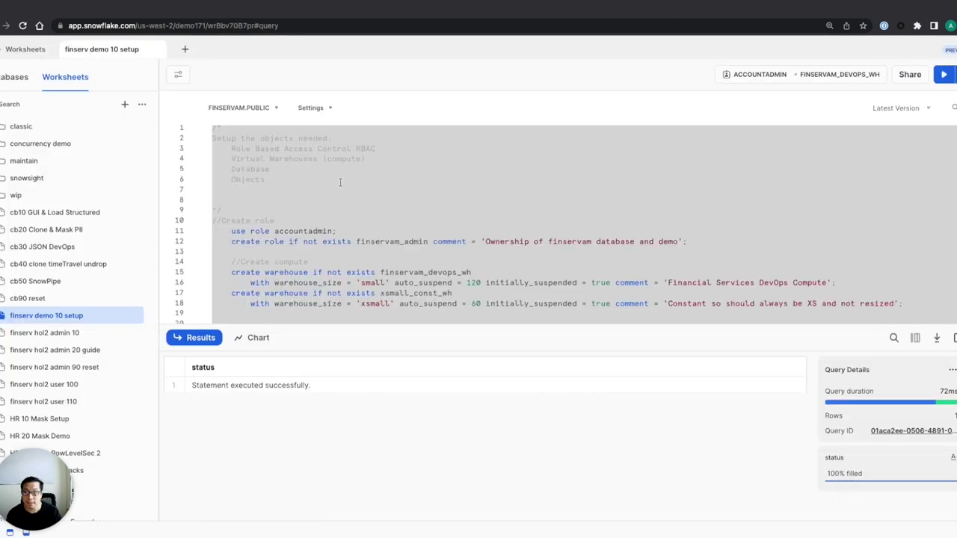
{"action": "scroll", "coordinate": [352, 200], "scroll_direction": "down", "scroll_amount": 8}
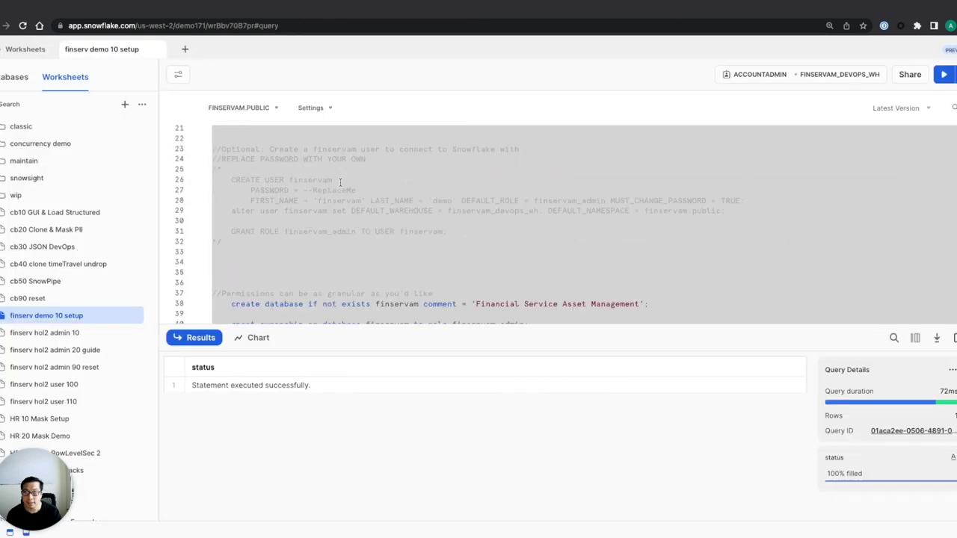
{"action": "scroll", "coordinate": [351, 200], "scroll_direction": "up", "scroll_amount": 8}
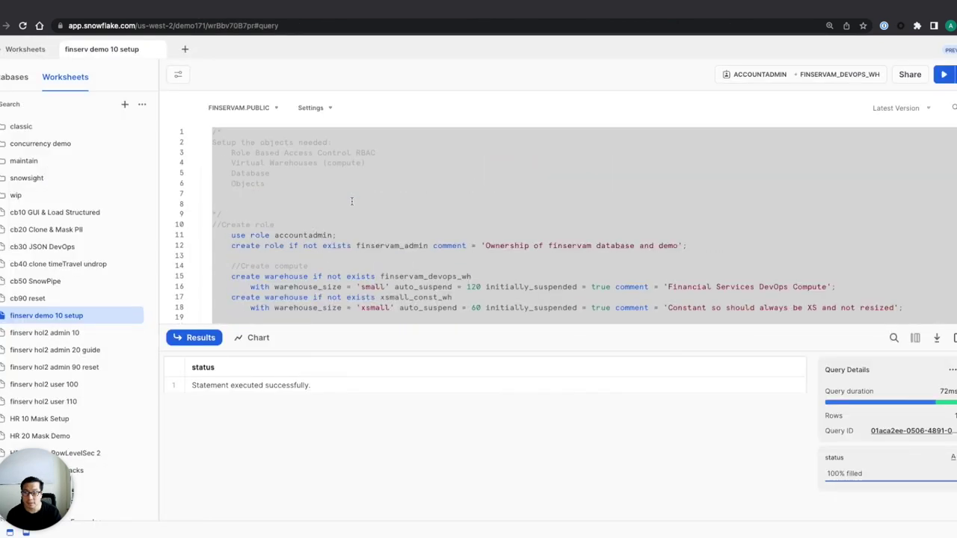
{"action": "left_click", "coordinate": [361, 193]}
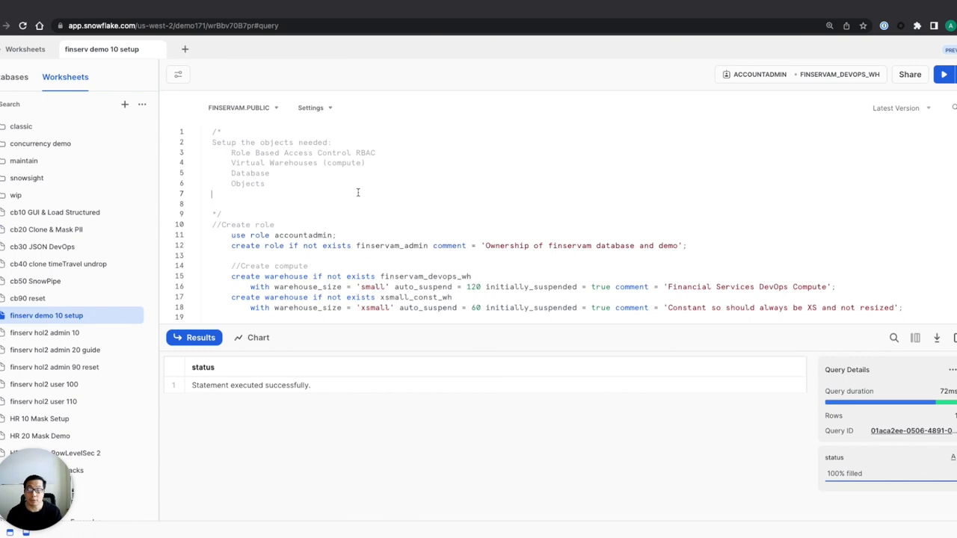
{"action": "key", "text": "ctrl+a"}
{"action": "scroll", "coordinate": [479, 211], "scroll_direction": "down", "scroll_amount": 3}
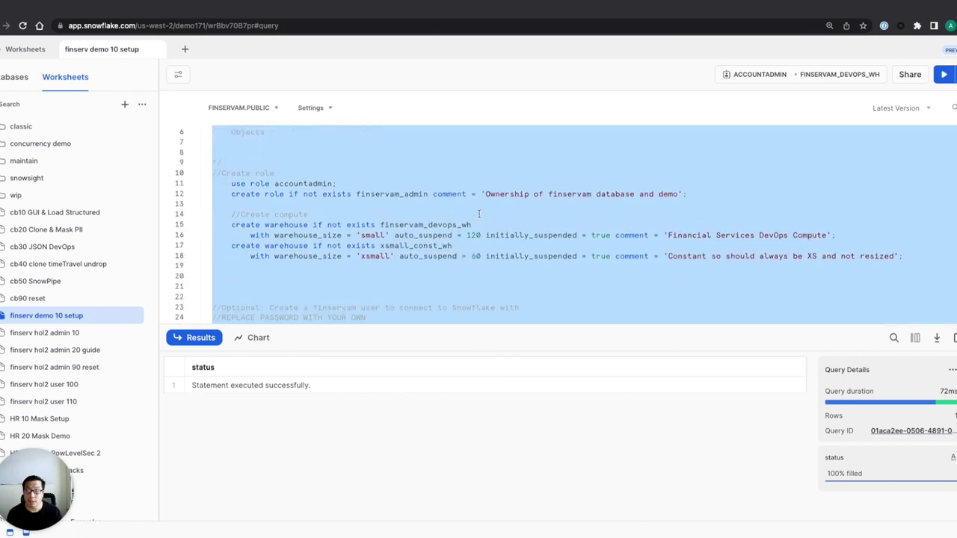
{"action": "left_click", "coordinate": [357, 161]}
{"action": "scroll", "coordinate": [357, 172], "scroll_direction": "down", "scroll_amount": 6}
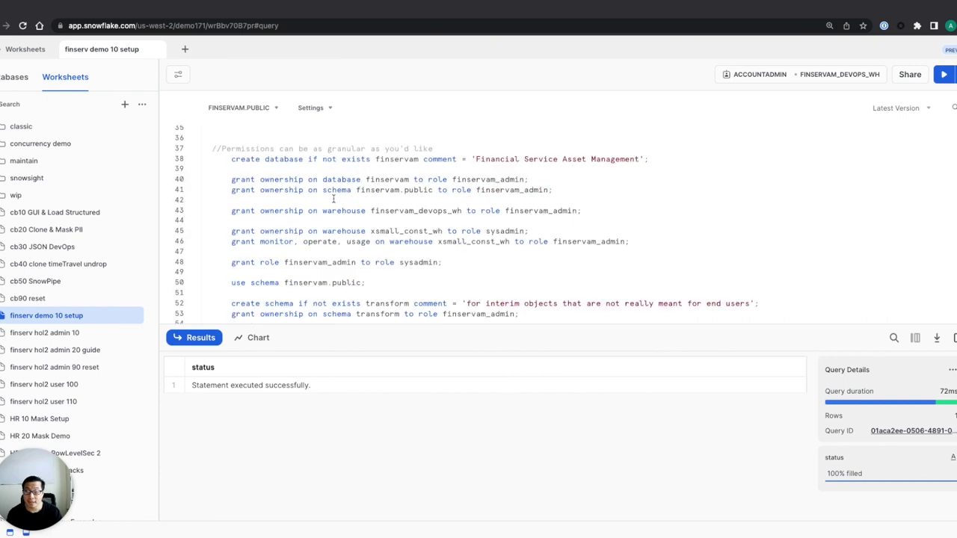
{"action": "scroll", "coordinate": [334, 198], "scroll_direction": "down", "scroll_amount": 2}
{"action": "scroll", "coordinate": [331, 206], "scroll_direction": "up", "scroll_amount": 15}
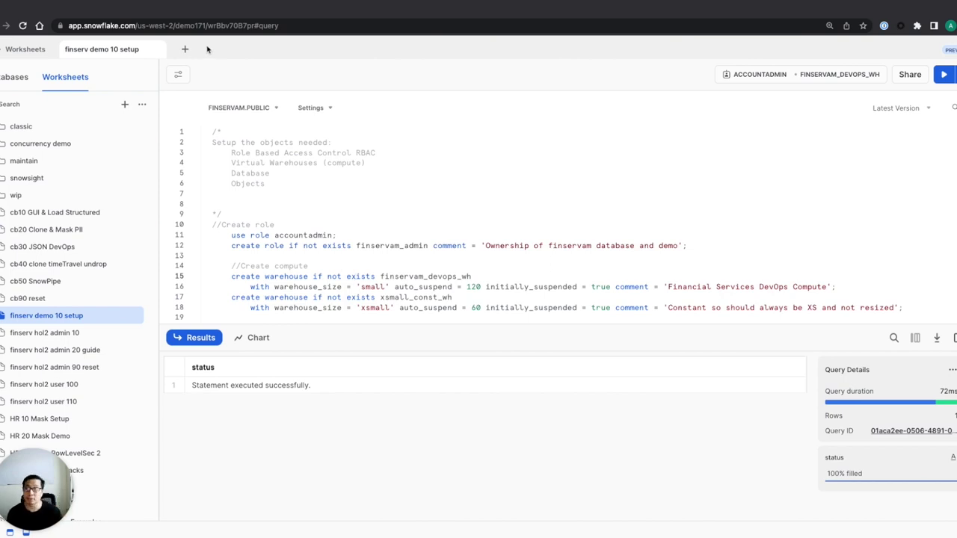
Switch to the GitHub repository and copy the raw contents of finserv demo 20 Marketplace.sql
{"action": "key", "text": "ctrl+Tab"}
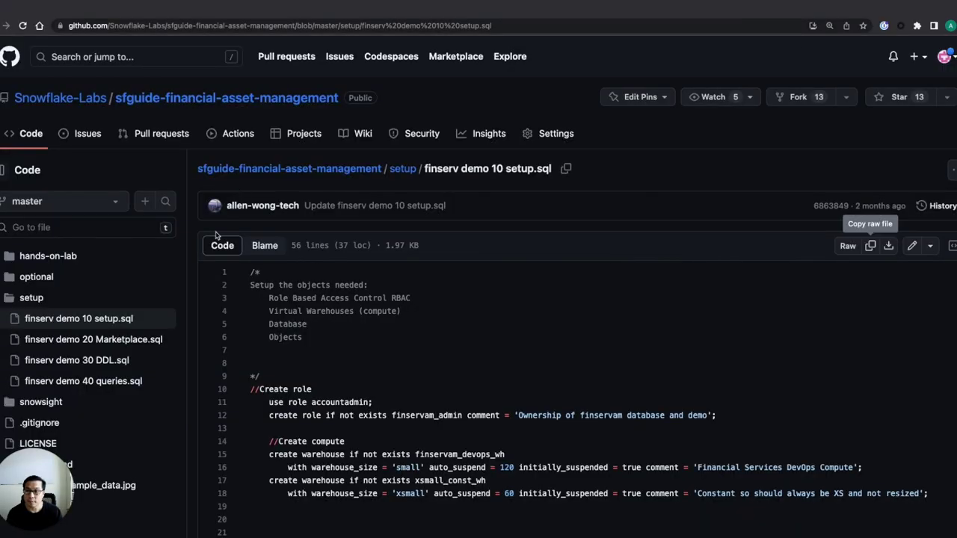
{"action": "left_click", "coordinate": [131, 339]}
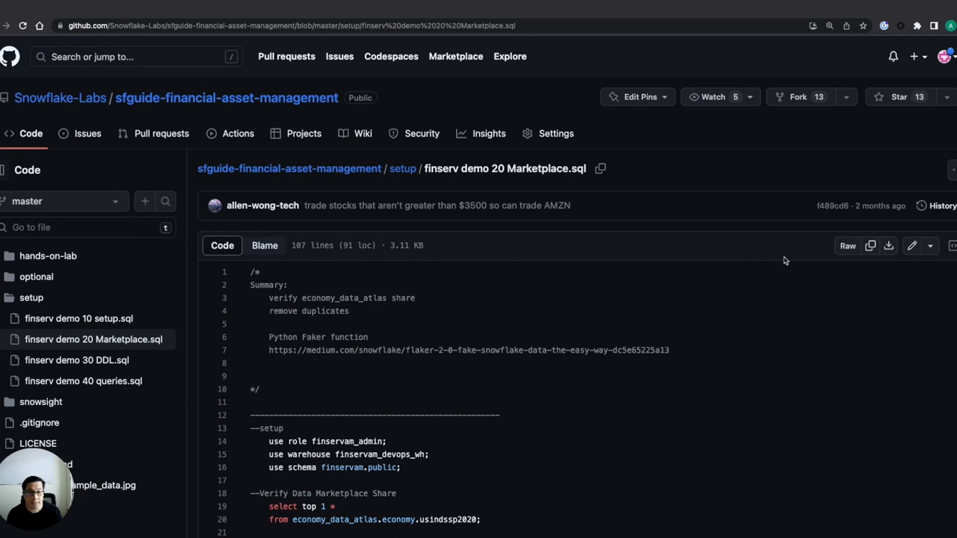
{"action": "left_click", "coordinate": [871, 247]}
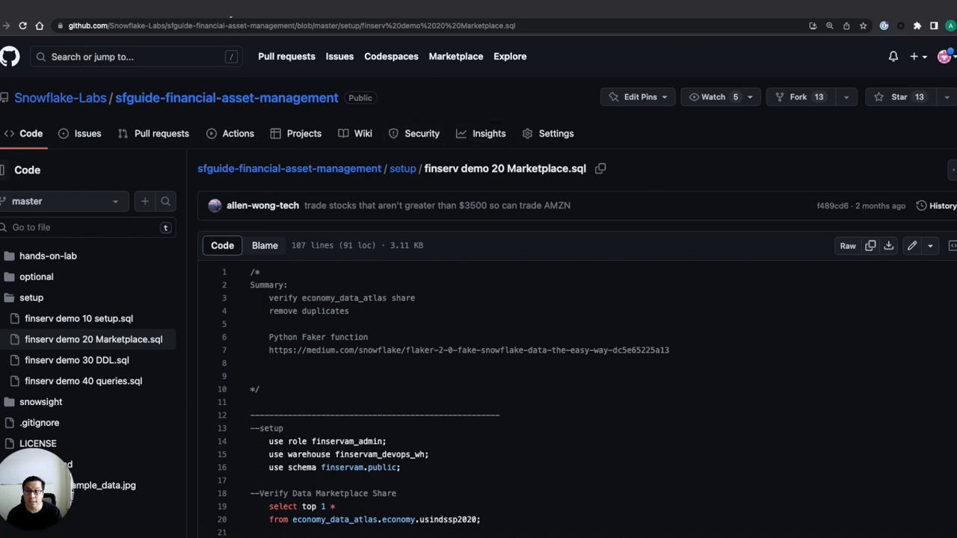
Switch back to Snowflake, create another SQL worksheet and paste the copied Marketplace script into it
{"action": "left_click", "coordinate": [231, 15]}
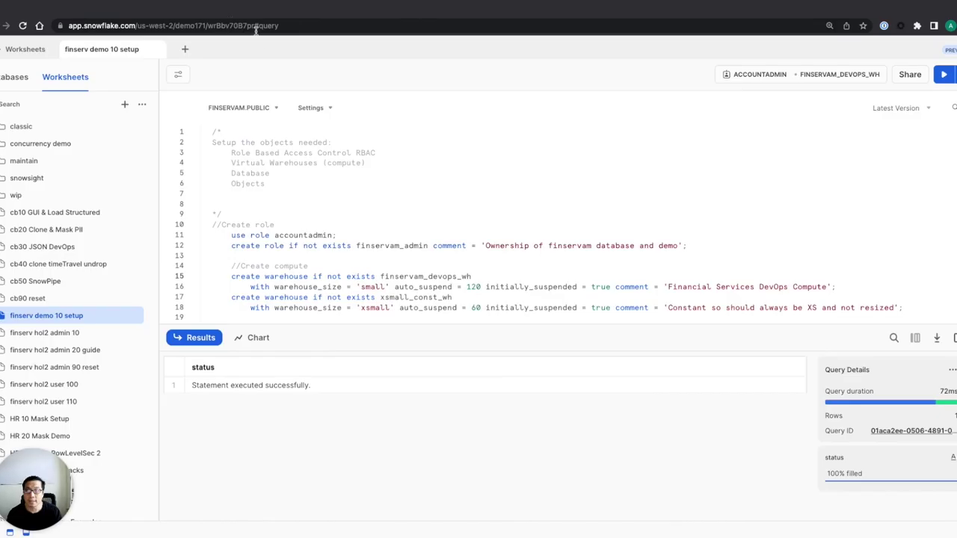
{"action": "left_click", "coordinate": [185, 51]}
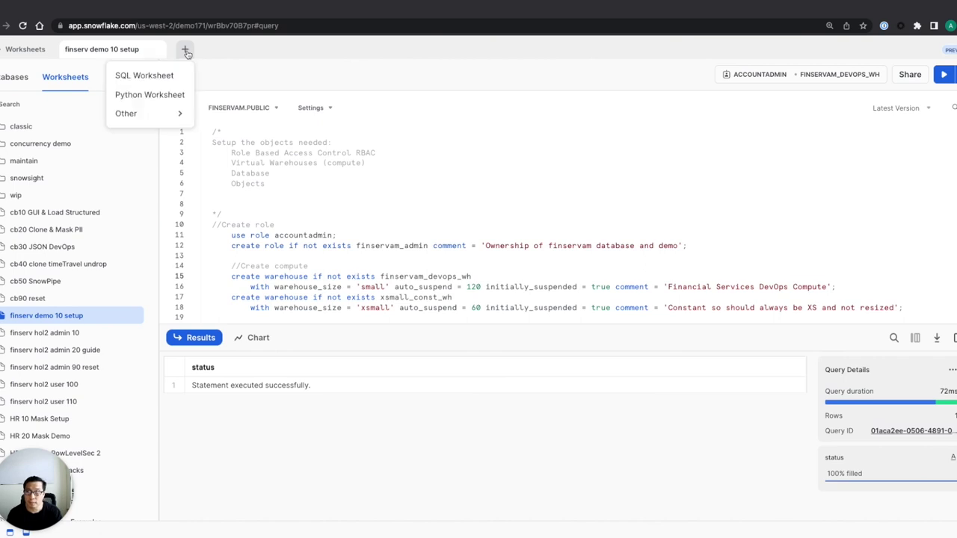
{"action": "left_click", "coordinate": [170, 74]}
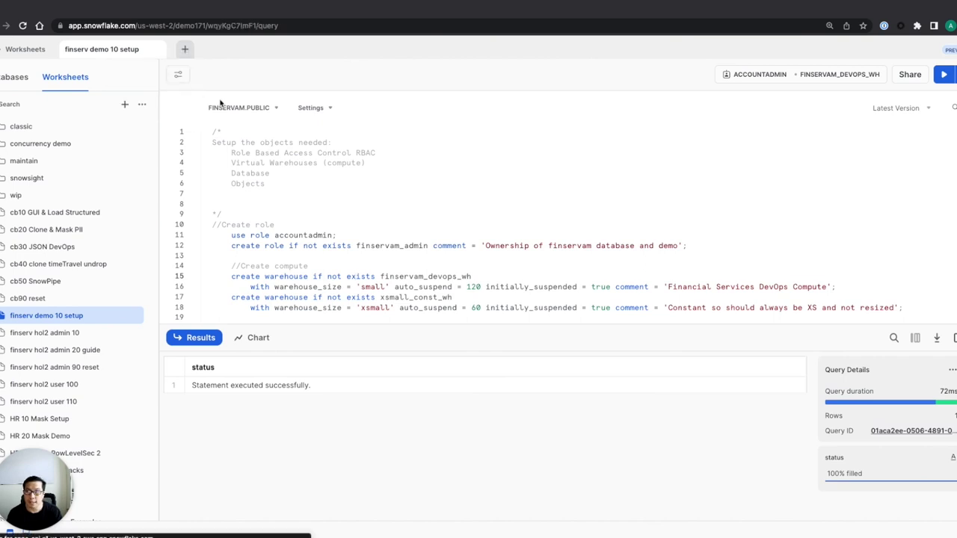
{"action": "key", "text": "ctrl+v"}
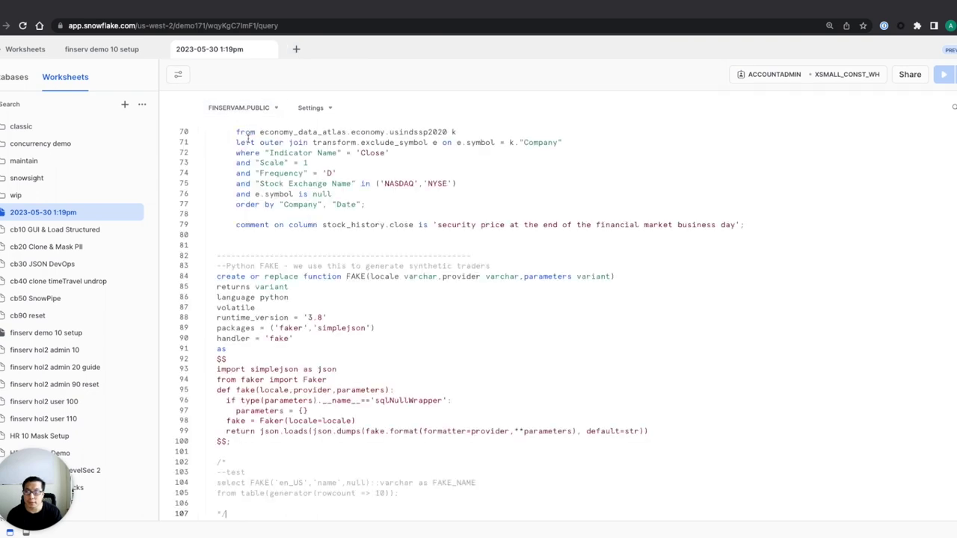
{"action": "scroll", "coordinate": [355, 213], "scroll_direction": "up", "scroll_amount": 10}
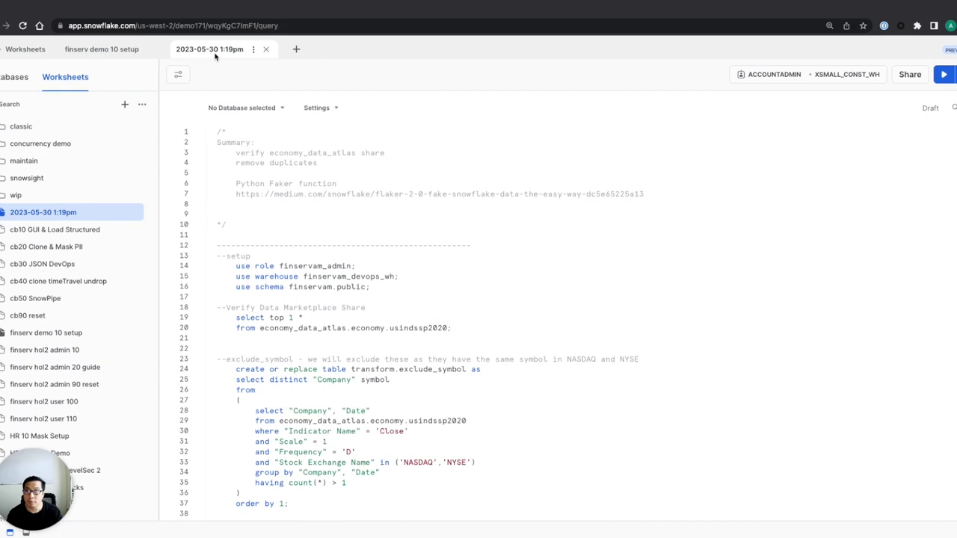
Check the script's file name on GitHub and rename the new Snowflake worksheet as finserv demo 20 Marketplace
{"action": "left_click", "coordinate": [121, 16]}
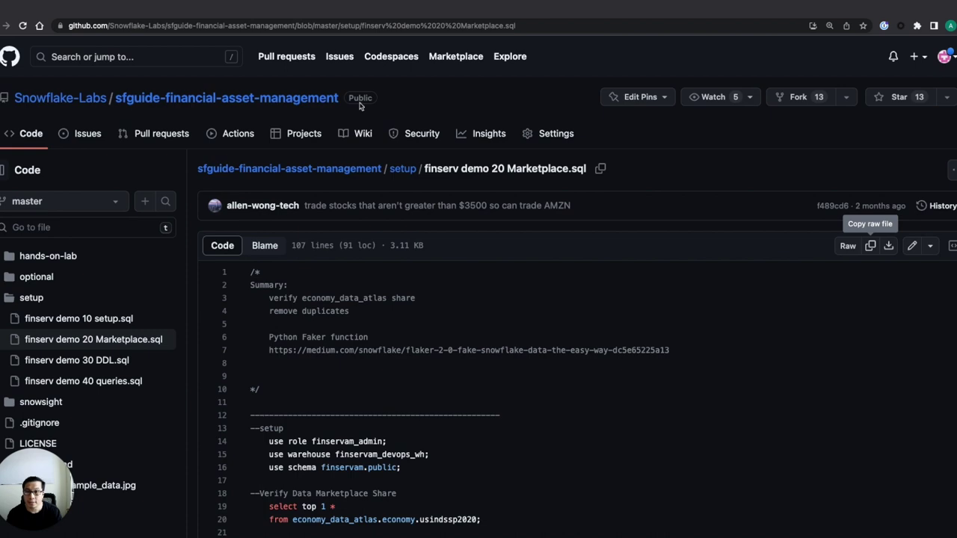
{"action": "left_click", "coordinate": [217, 15]}
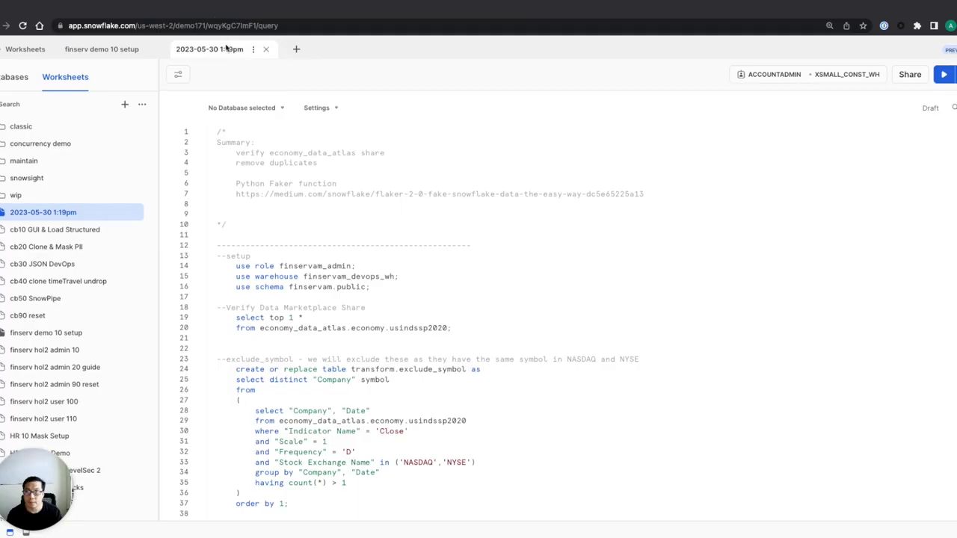
{"action": "left_click", "coordinate": [253, 51]}
{"action": "left_click", "coordinate": [179, 74]}
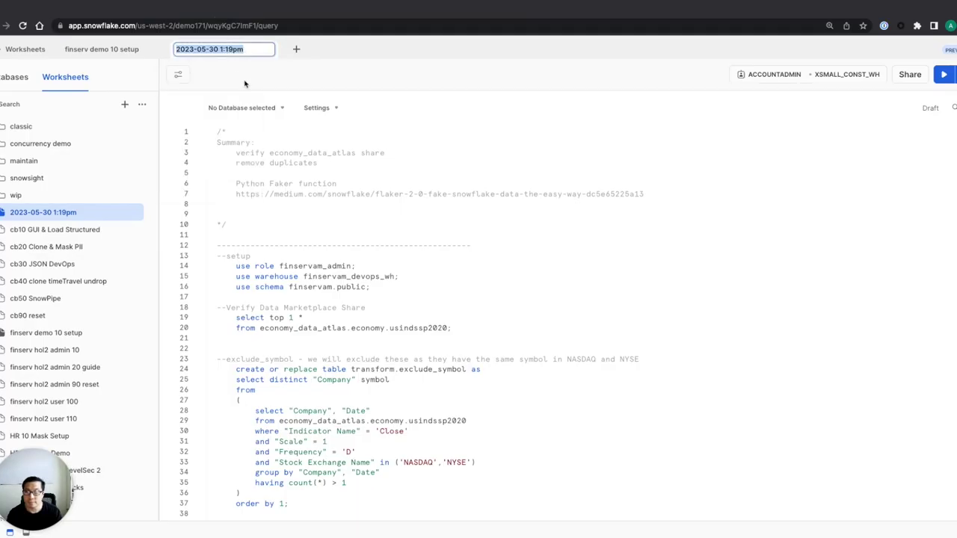
{"action": "type", "text": "finserv d"}
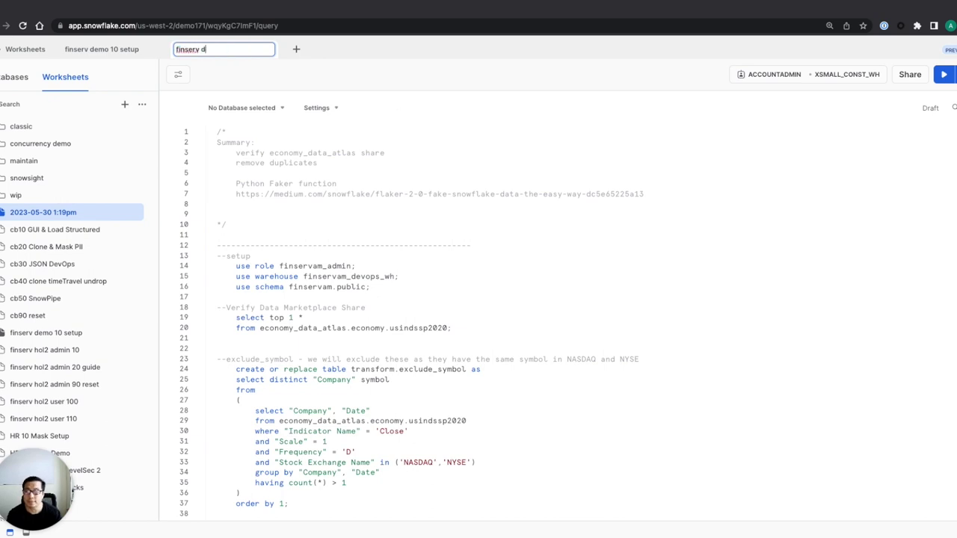
{"action": "type", "text": "emo 20 Marketplace"}
{"action": "key", "text": "Return"}
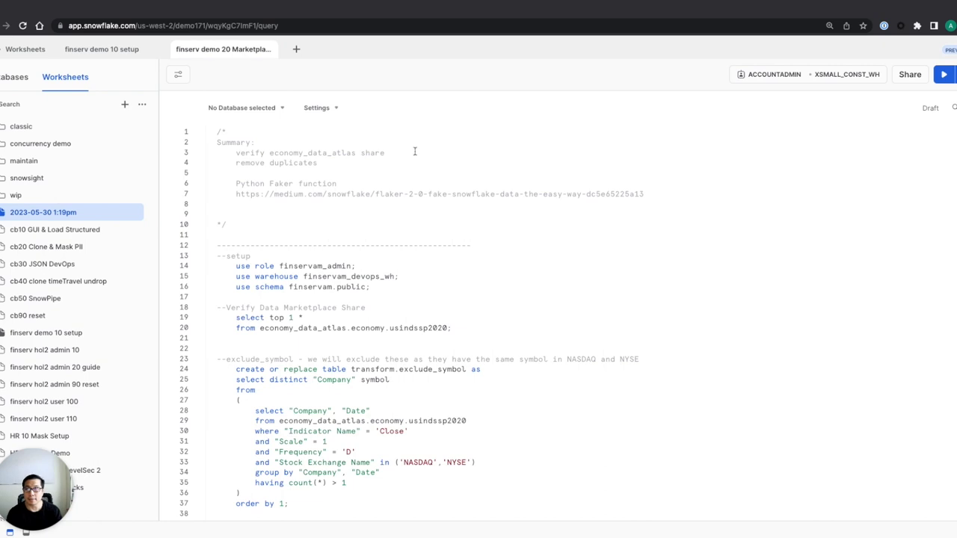
Run the Marketplace worksheet's setup statements that set the role finservam_admin, warehouse finservam_devops_wh and schema finservam.public
{"action": "left_click", "coordinate": [487, 256]}
{"action": "scroll", "coordinate": [482, 255], "scroll_direction": "down", "scroll_amount": 1}
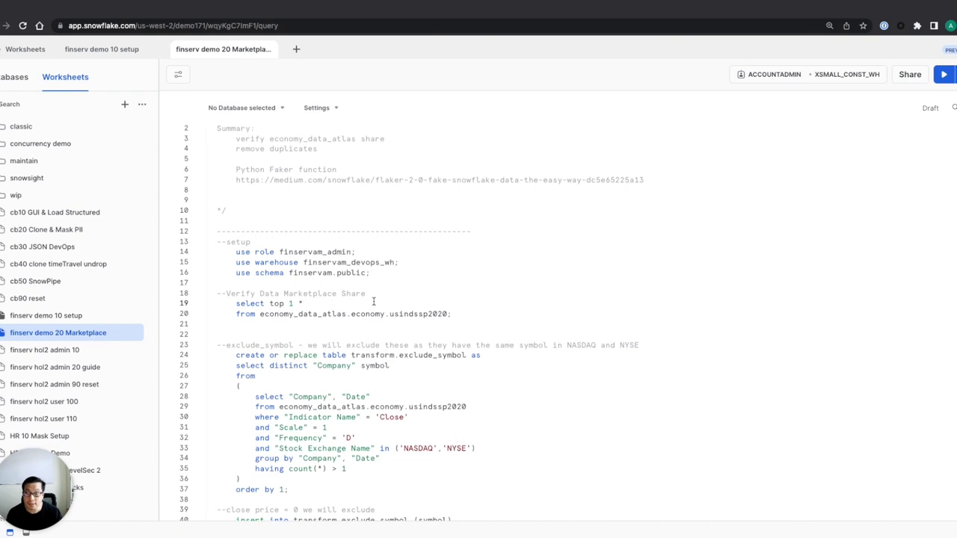
{"action": "key", "text": "shift+Down"}
{"action": "key", "text": "shift+Down"}
{"action": "key", "text": "shift+Down"}
{"action": "key", "text": "shift+Down"}
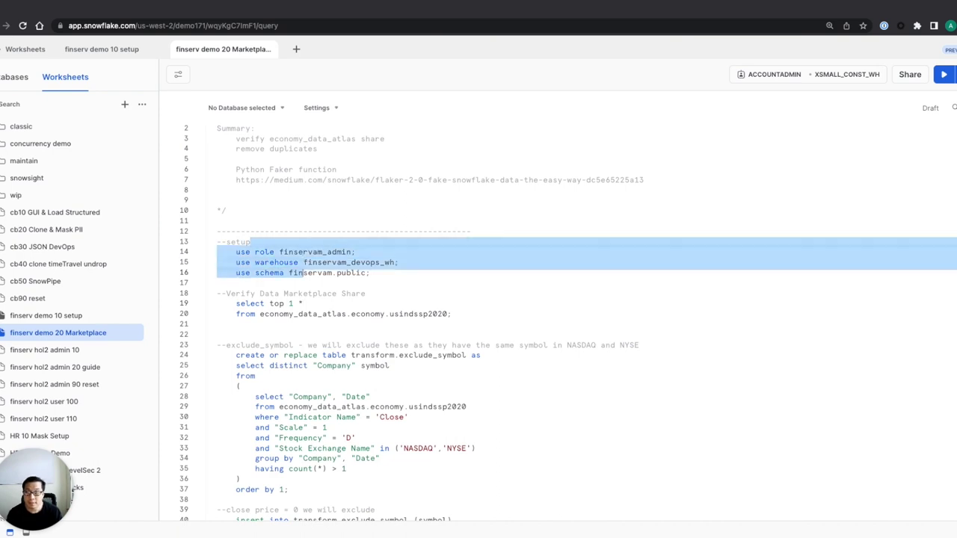
{"action": "key", "text": "ctrl+Return"}
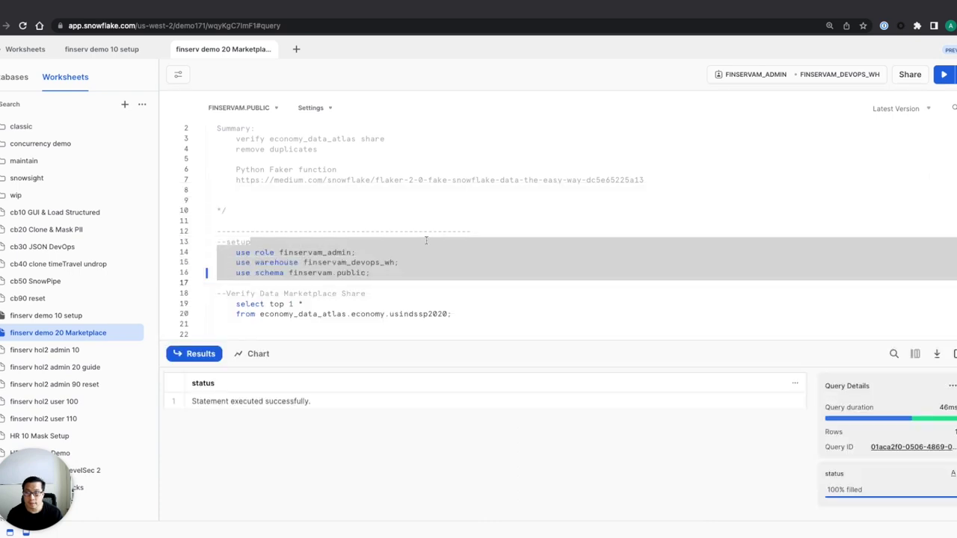
Try to verify the Data Marketplace share by running the top 1 query on economy_data_atlas.economy.usindssp2020
{"action": "scroll", "coordinate": [427, 230], "scroll_direction": "down", "scroll_amount": 2}
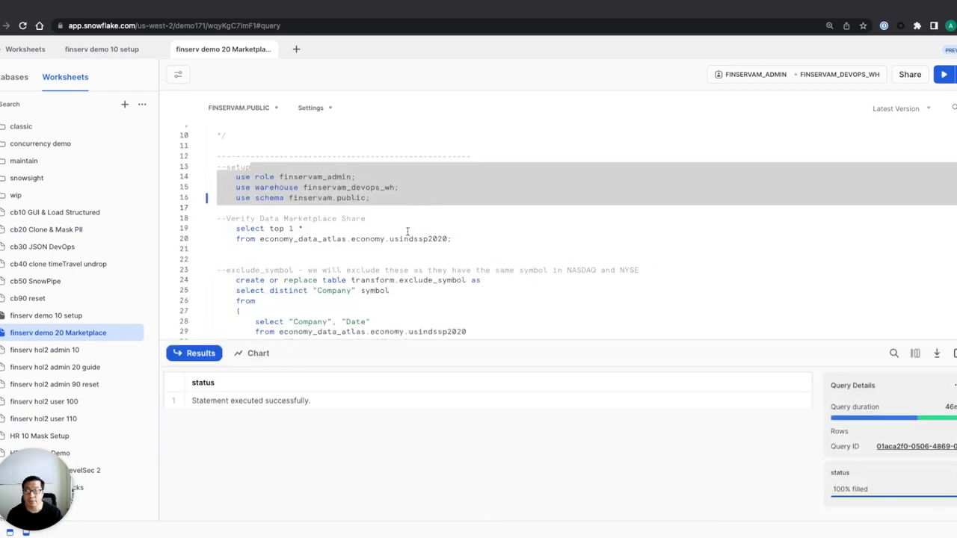
{"action": "left_click", "coordinate": [403, 233]}
{"action": "key", "text": "super+Return"}
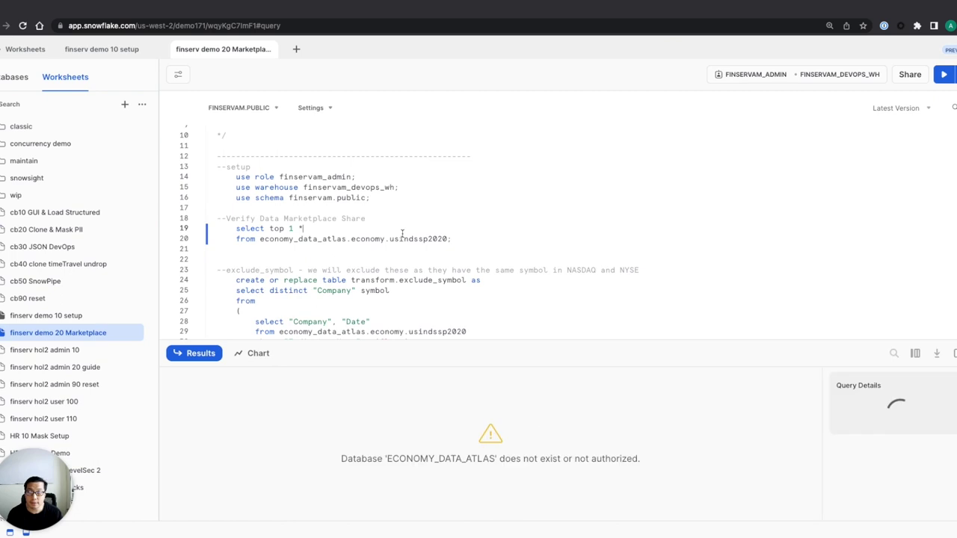
{"action": "double_click", "coordinate": [427, 458]}
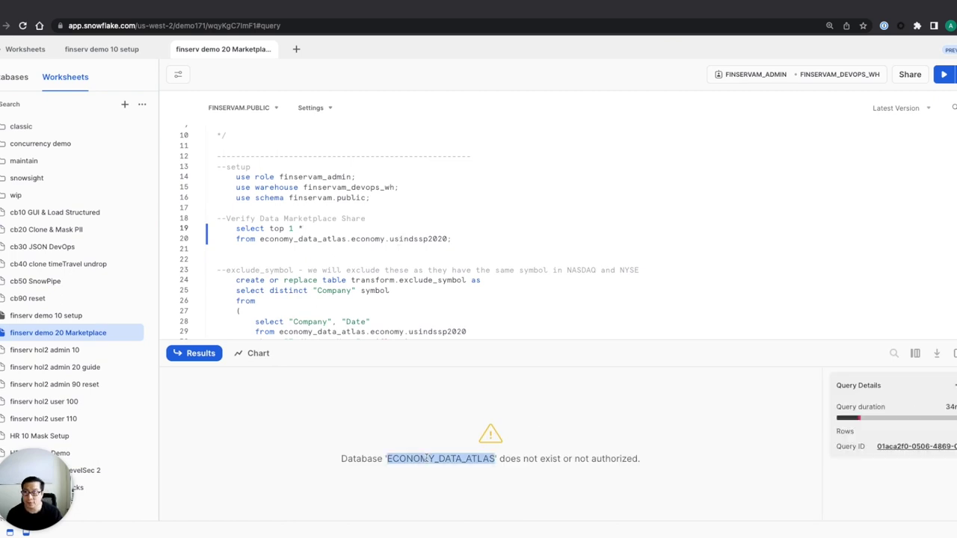
Check the account's database list for the ECONOMY_DATA_ATLAS database that the verification query refers to
{"action": "left_click", "coordinate": [21, 79]}
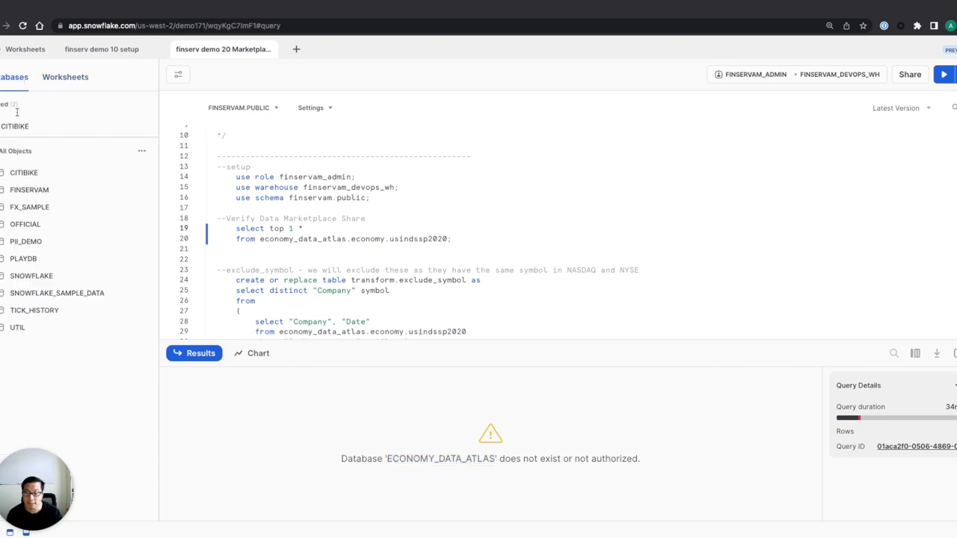
{"action": "mouse_move", "coordinate": [56, 190]}
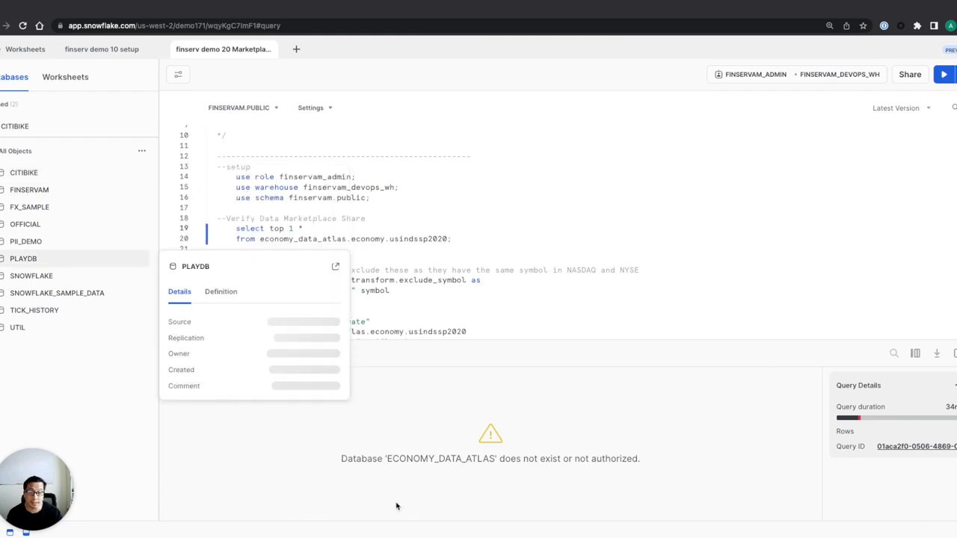
{"action": "double_click", "coordinate": [424, 462]}
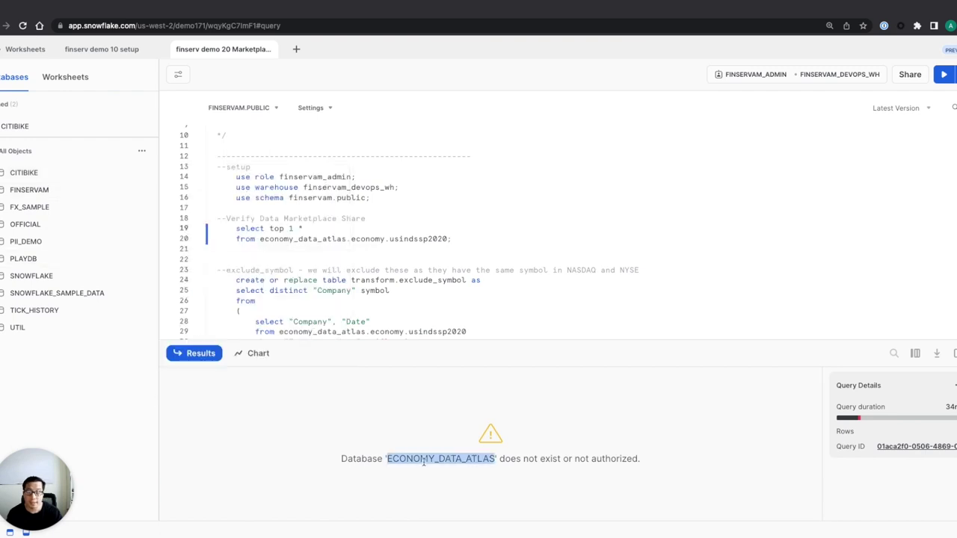
{"action": "double_click", "coordinate": [319, 238]}
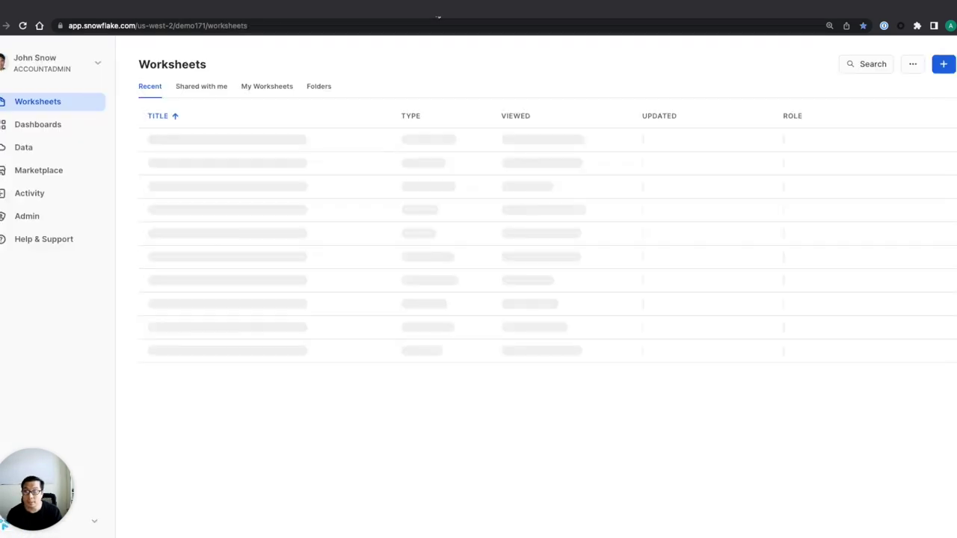
Browse the free data products in the Snowflake Marketplace and preview the Economy Data Atlas listing
{"action": "left_click", "coordinate": [70, 178]}
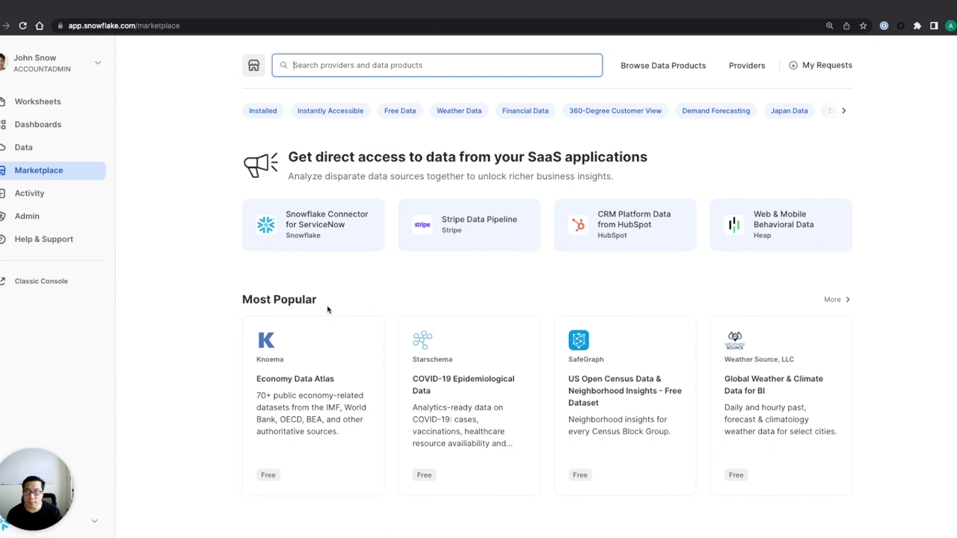
{"action": "left_click", "coordinate": [410, 113]}
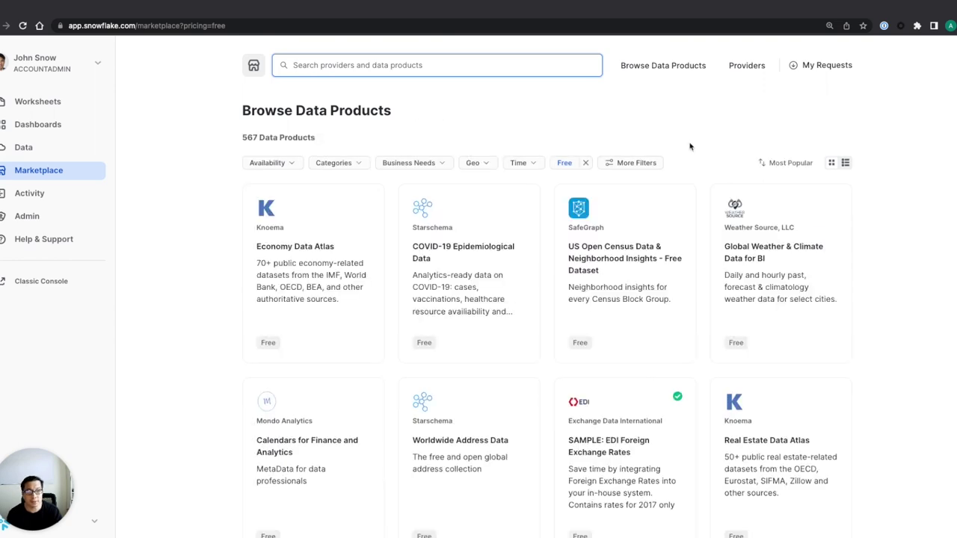
{"action": "scroll", "coordinate": [714, 163], "scroll_direction": "down", "scroll_amount": 5}
{"action": "scroll", "coordinate": [673, 168], "scroll_direction": "up", "scroll_amount": 6}
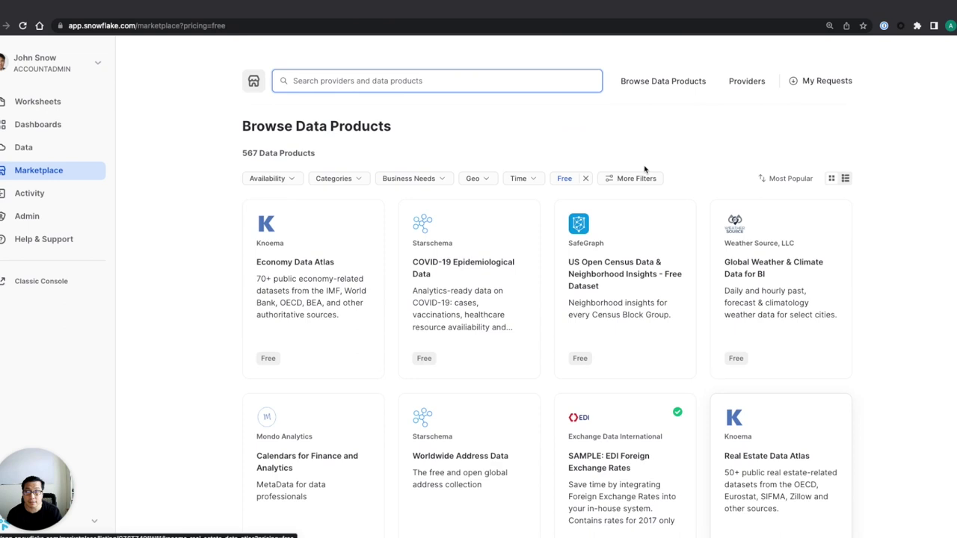
{"action": "double_click", "coordinate": [249, 137]}
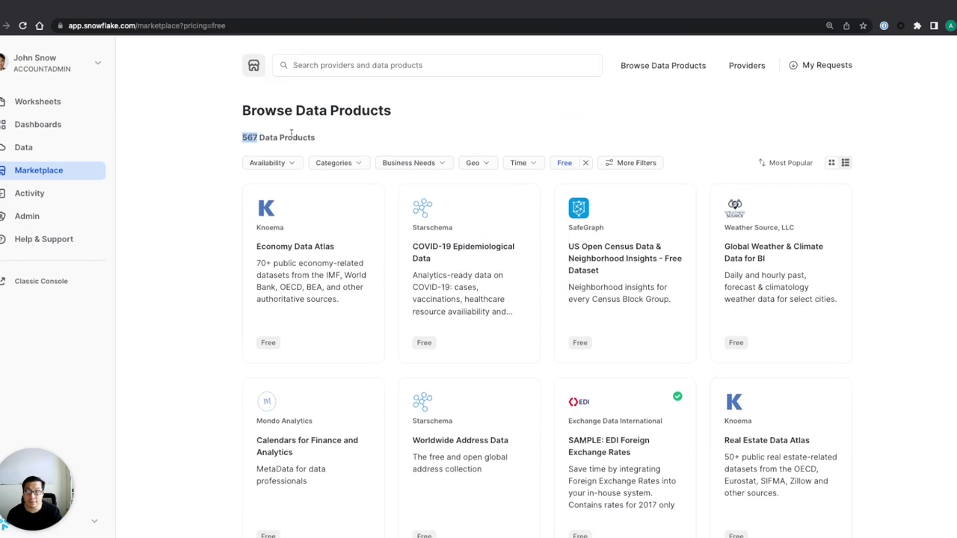
{"action": "left_click", "coordinate": [329, 262]}
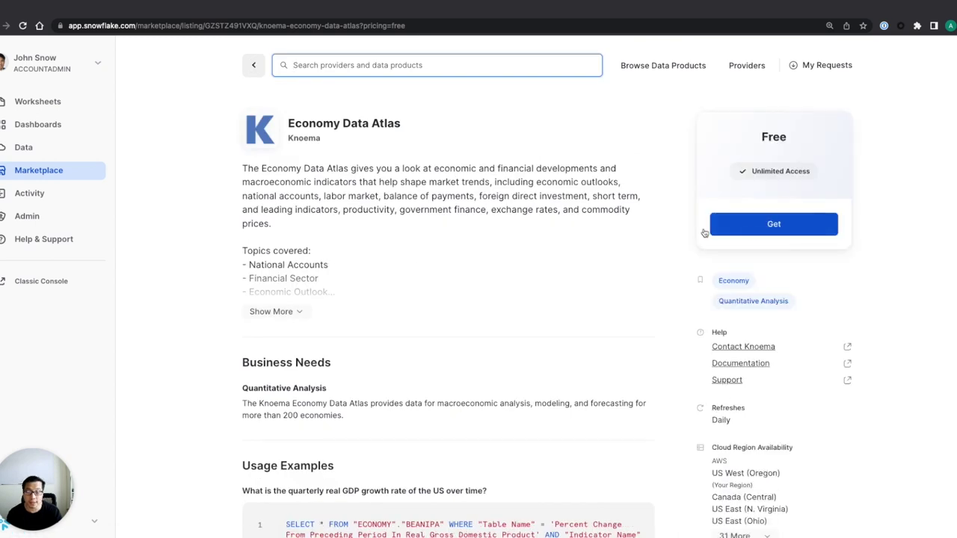
{"action": "left_click", "coordinate": [254, 67]}
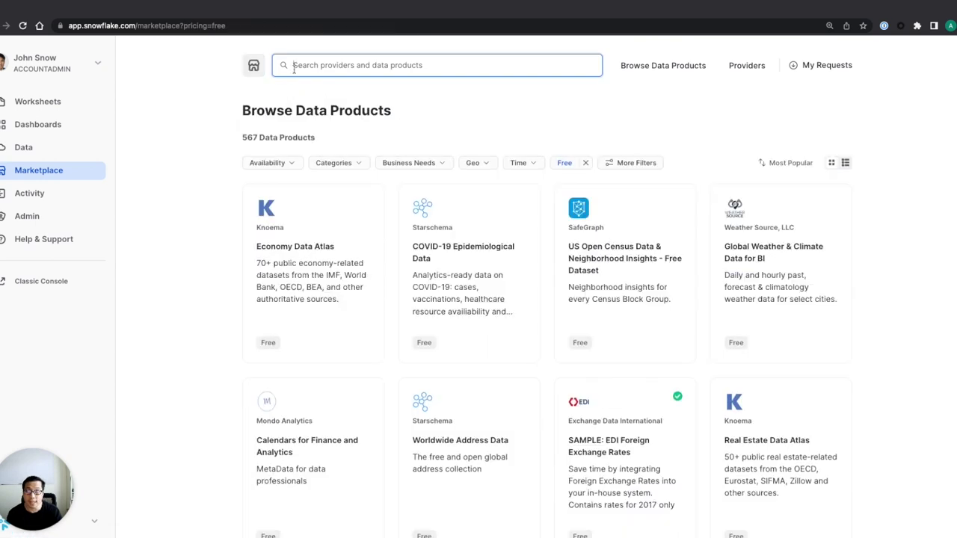
Search the Marketplace for "knoema economy", look through the results and open Knoema's Economy Data Atlas listing
{"action": "type", "text": "knoema "}
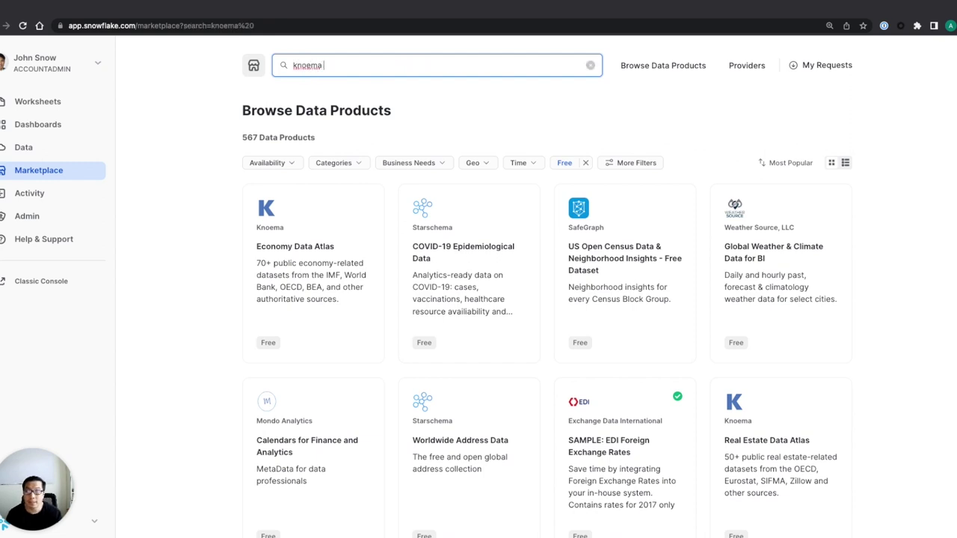
{"action": "type", "text": "economy"}
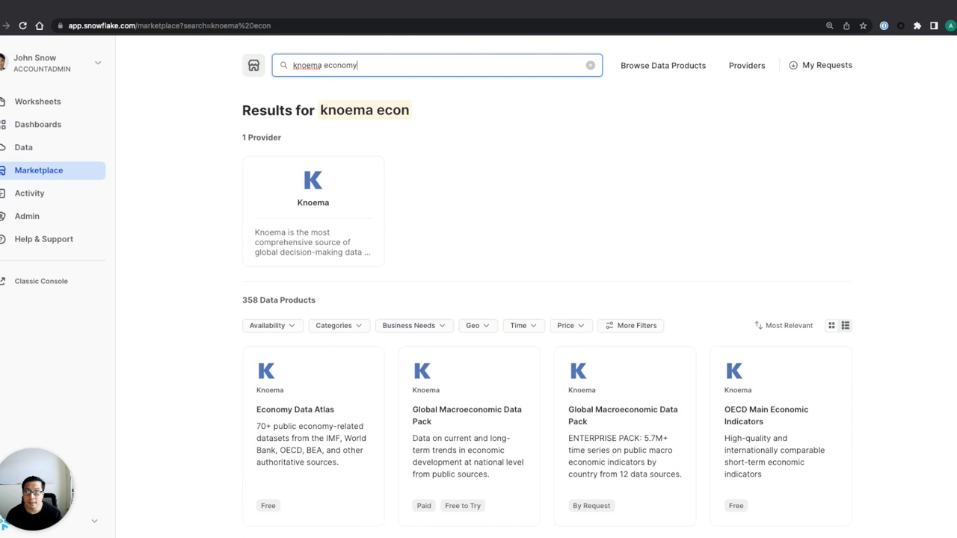
{"action": "scroll", "coordinate": [396, 222], "scroll_direction": "down", "scroll_amount": 2}
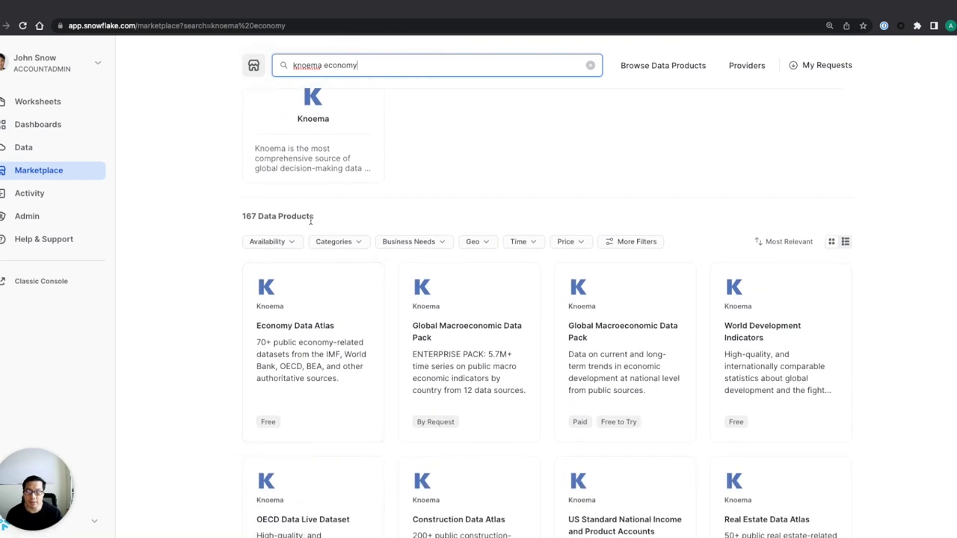
{"action": "scroll", "coordinate": [345, 234], "scroll_direction": "down", "scroll_amount": 5}
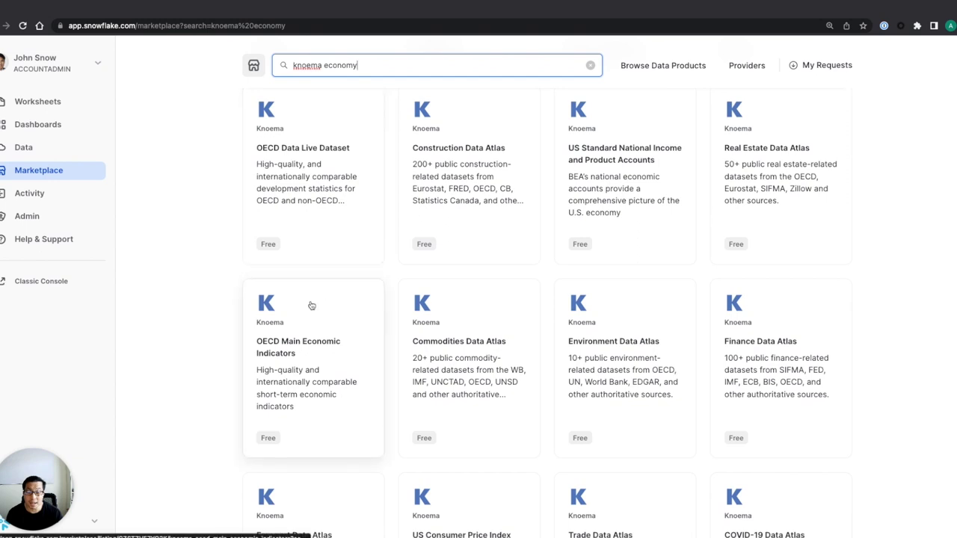
{"action": "scroll", "coordinate": [312, 306], "scroll_direction": "down", "scroll_amount": 1}
{"action": "scroll", "coordinate": [314, 303], "scroll_direction": "up", "scroll_amount": 4}
{"action": "scroll", "coordinate": [318, 301], "scroll_direction": "up", "scroll_amount": 3}
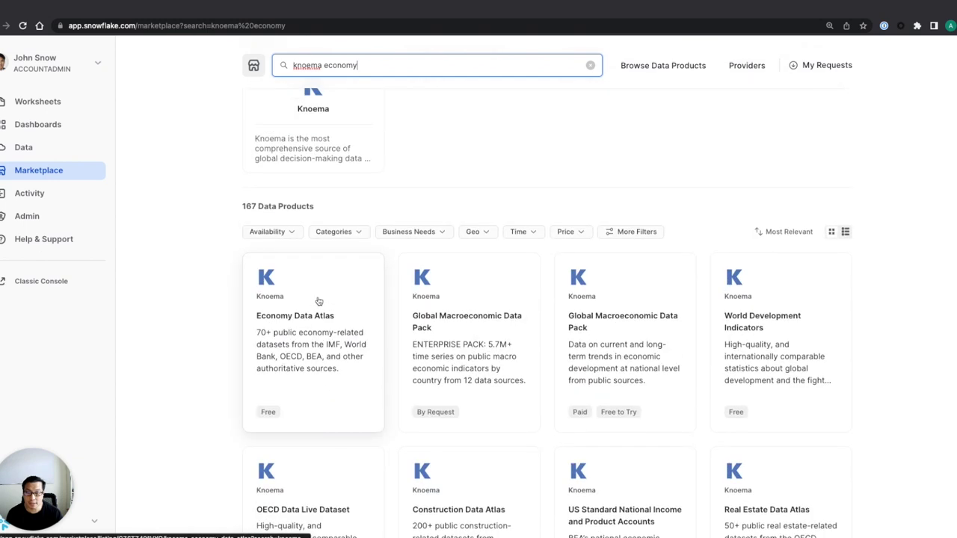
{"action": "scroll", "coordinate": [320, 299], "scroll_direction": "up", "scroll_amount": 2}
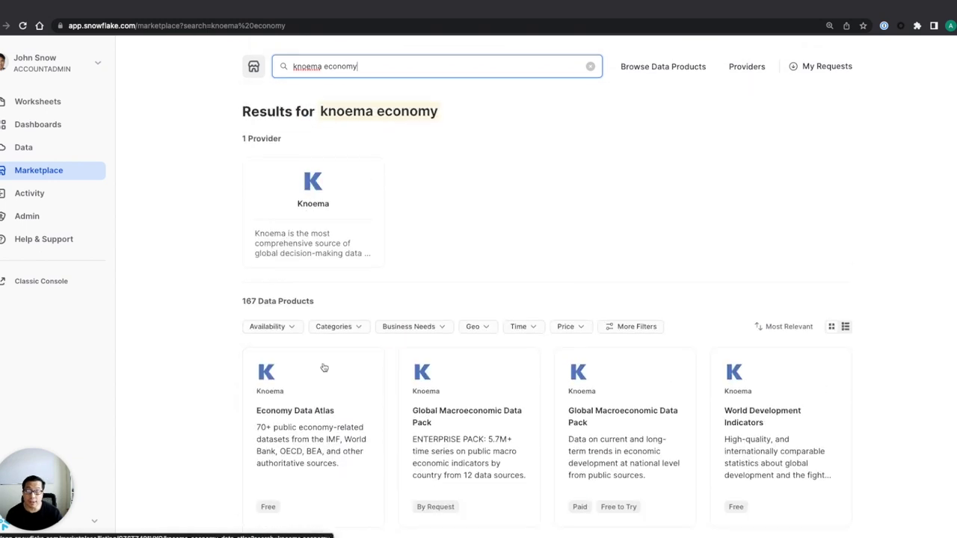
{"action": "left_click", "coordinate": [324, 386]}
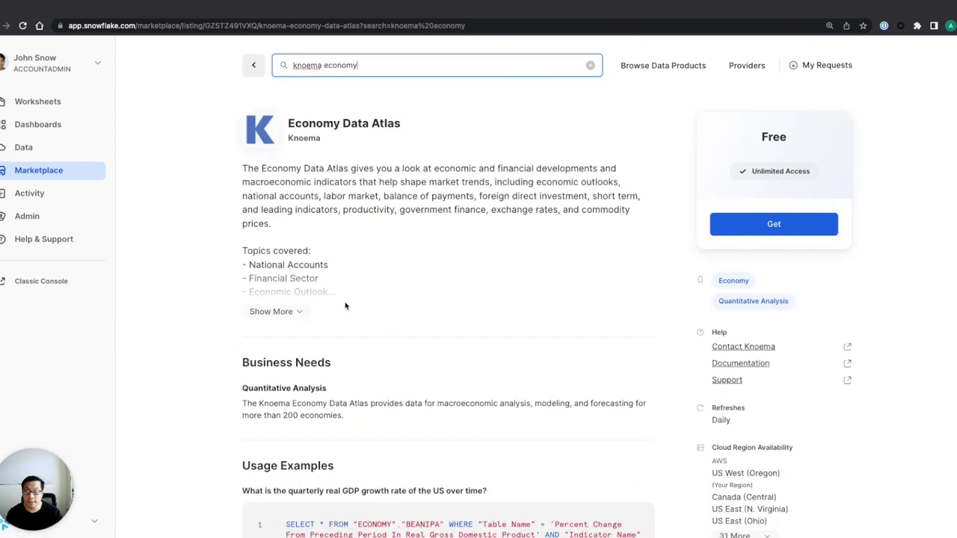
Expand the listing's full description and read through its topics, datasets, use cases and sample queries
{"action": "left_click", "coordinate": [306, 313]}
{"action": "scroll", "coordinate": [449, 293], "scroll_direction": "down", "scroll_amount": 5}
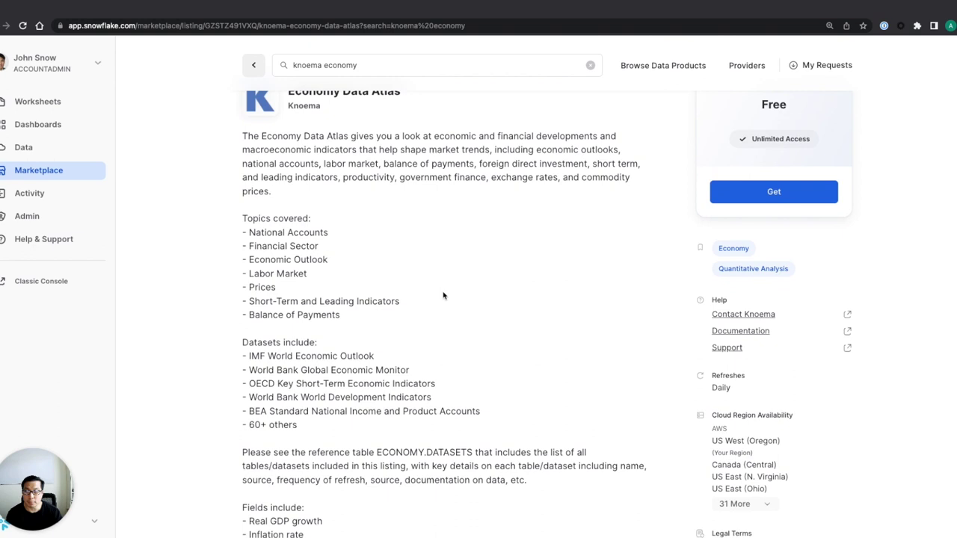
{"action": "scroll", "coordinate": [452, 292], "scroll_direction": "down", "scroll_amount": 5}
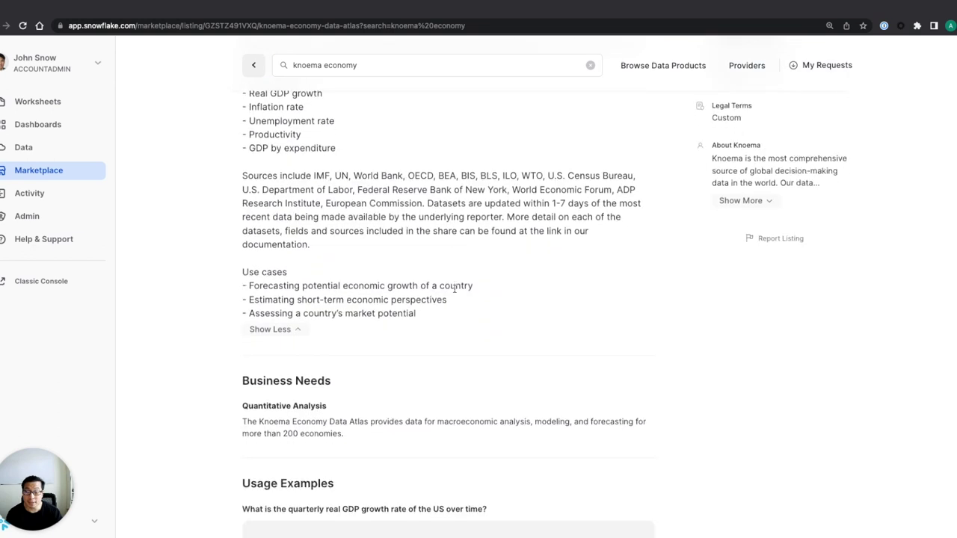
{"action": "scroll", "coordinate": [442, 294], "scroll_direction": "down", "scroll_amount": 3}
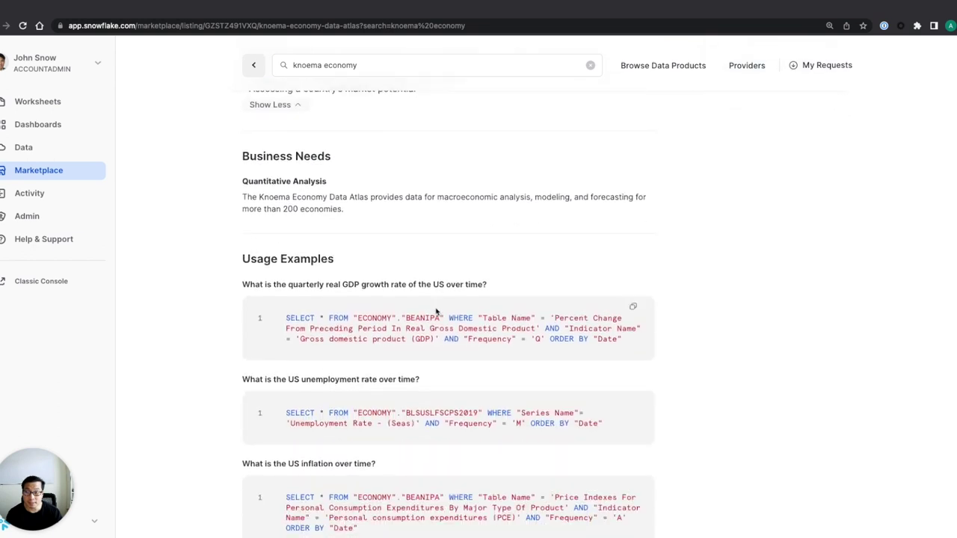
{"action": "scroll", "coordinate": [437, 312], "scroll_direction": "down", "scroll_amount": 2}
{"action": "scroll", "coordinate": [483, 300], "scroll_direction": "down", "scroll_amount": 3}
{"action": "scroll", "coordinate": [484, 300], "scroll_direction": "down", "scroll_amount": 1}
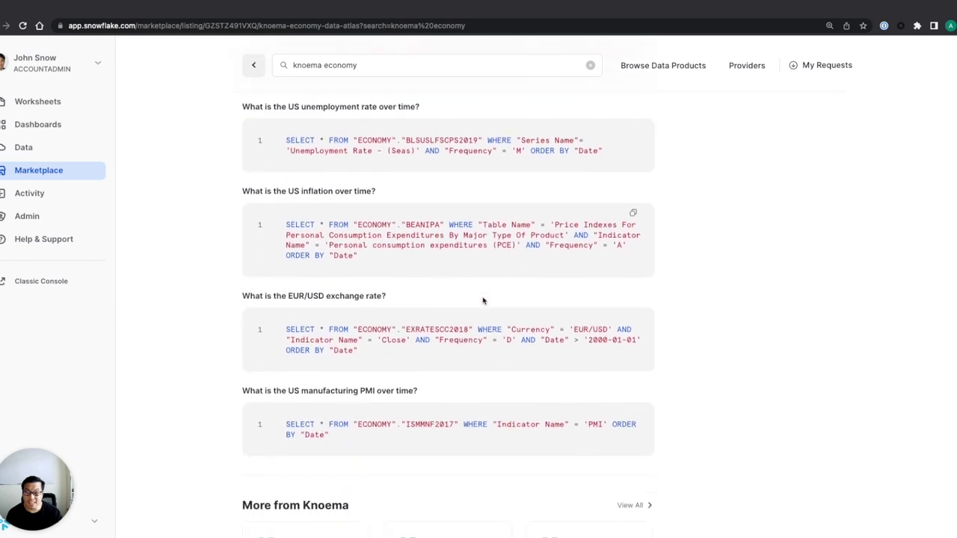
{"action": "scroll", "coordinate": [474, 319], "scroll_direction": "down", "scroll_amount": 3}
{"action": "scroll", "coordinate": [641, 316], "scroll_direction": "up", "scroll_amount": 10}
{"action": "scroll", "coordinate": [643, 315], "scroll_direction": "up", "scroll_amount": 5}
{"action": "scroll", "coordinate": [647, 318], "scroll_direction": "down", "scroll_amount": 1}
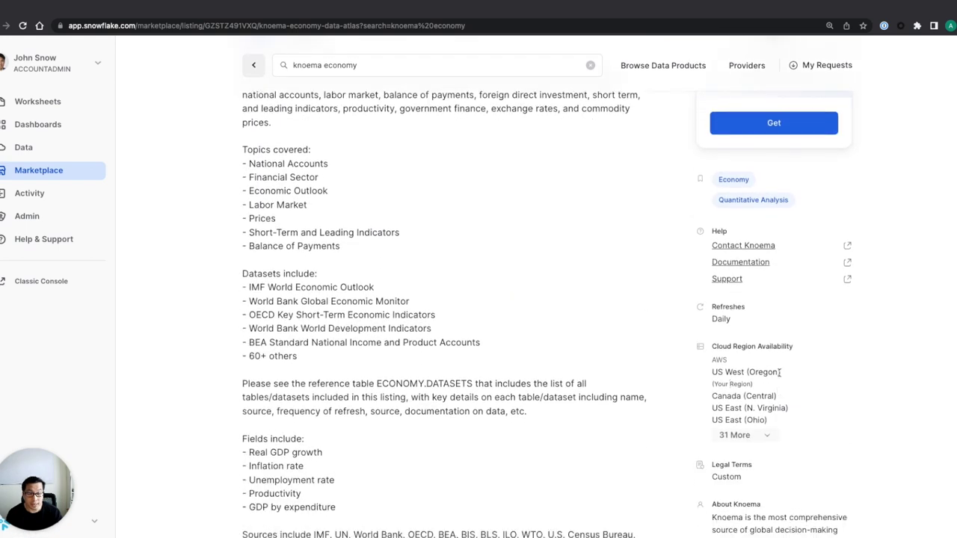
Expand the listing's cloud region availability and review the supported AWS, Azure and GCP regions
{"action": "left_click", "coordinate": [768, 437]}
{"action": "scroll", "coordinate": [818, 391], "scroll_direction": "down", "scroll_amount": 4}
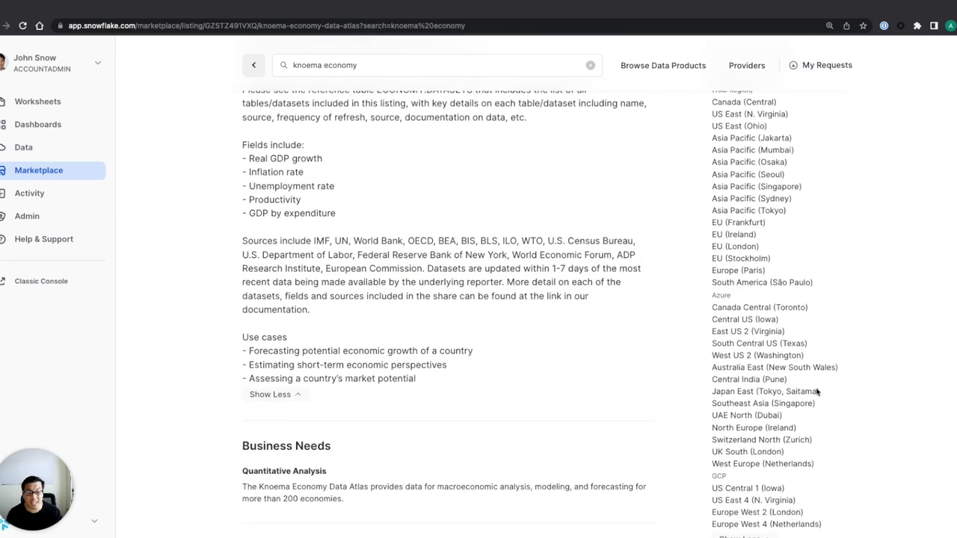
{"action": "scroll", "coordinate": [770, 367], "scroll_direction": "up", "scroll_amount": 2}
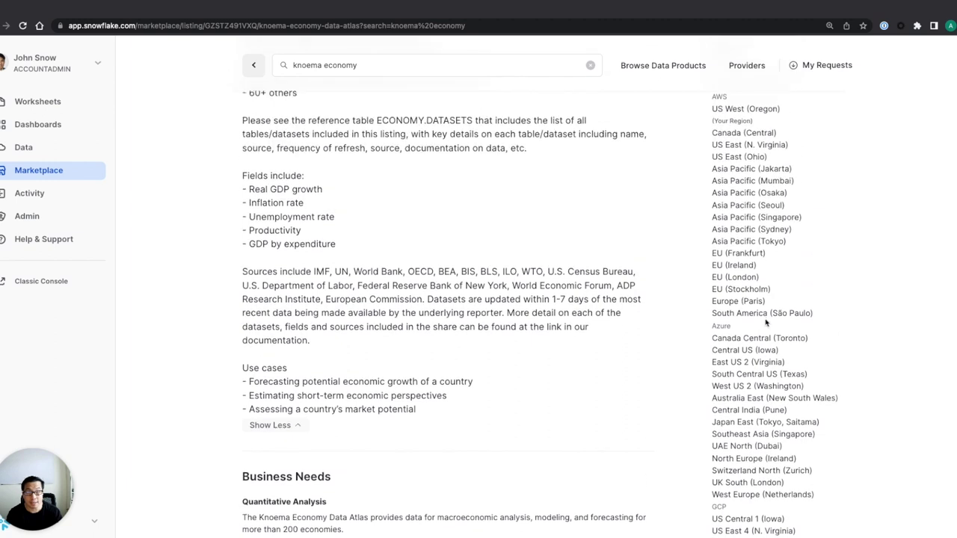
{"action": "scroll", "coordinate": [731, 358], "scroll_direction": "down", "scroll_amount": 1}
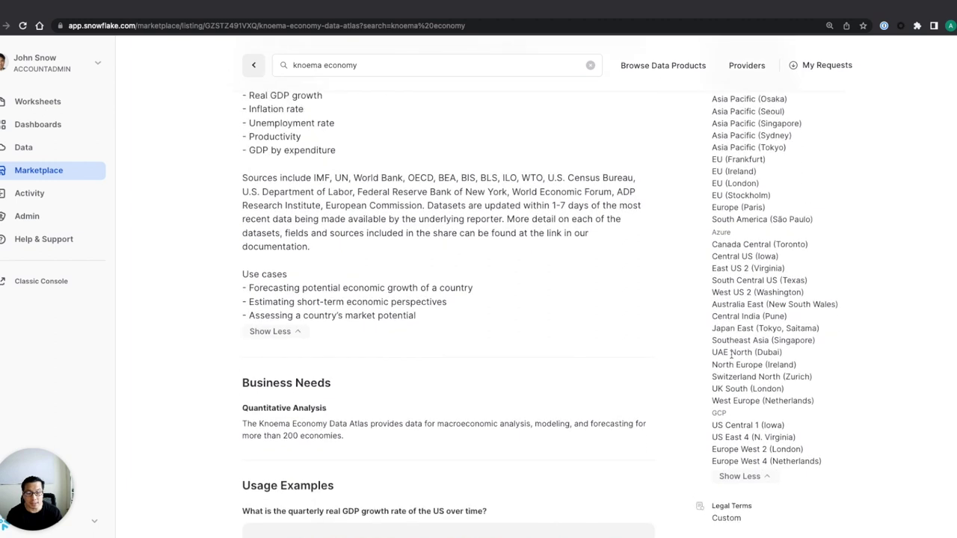
{"action": "scroll", "coordinate": [729, 344], "scroll_direction": "up", "scroll_amount": 10}
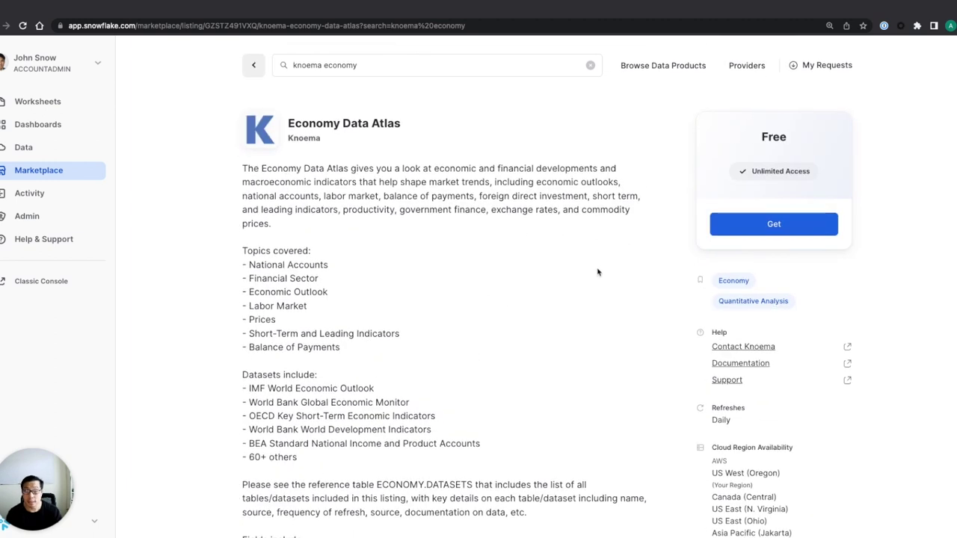
Start getting the Economy Data Atlas listing and set its database name to economy_data_atlas in the options
{"action": "left_click", "coordinate": [753, 228]}
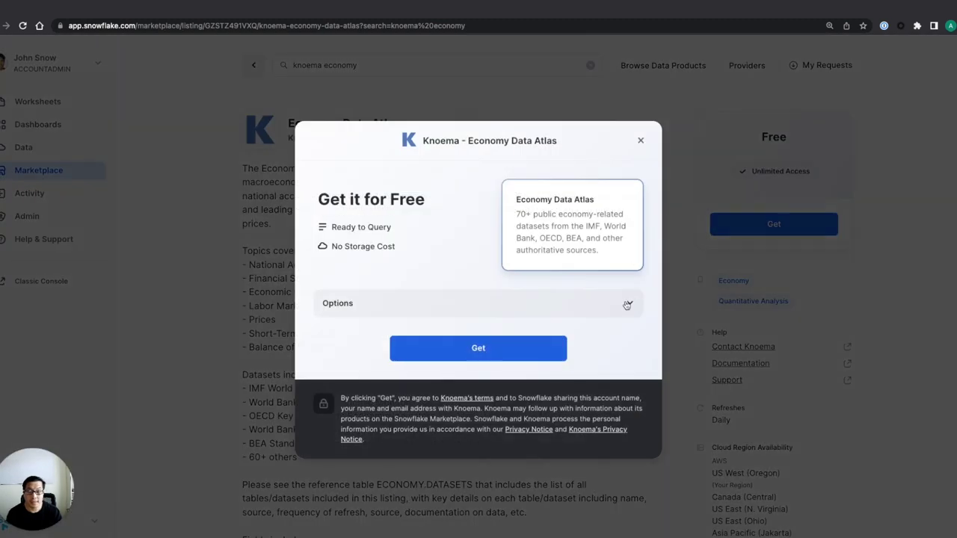
{"action": "left_click", "coordinate": [628, 306]}
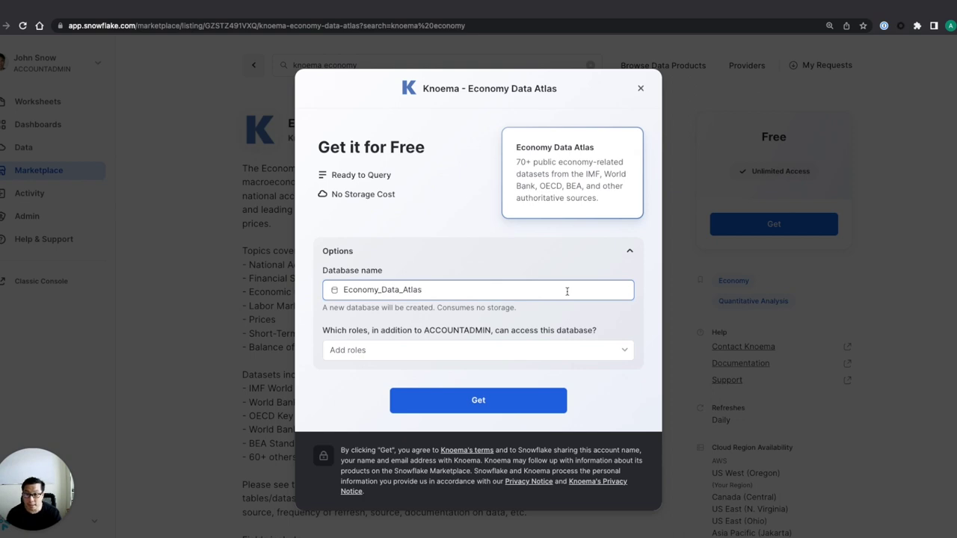
{"action": "key", "text": "ctrl+a"}
{"action": "type", "text": "economy_data_atlas"}
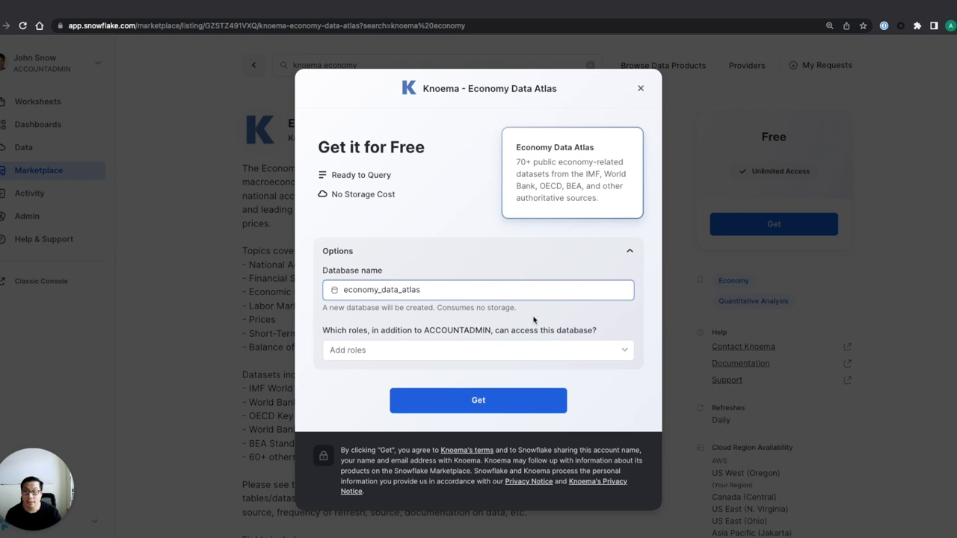
Give the PUBLIC role access to the economy_data_atlas database in the listing's options
{"action": "left_click", "coordinate": [604, 344]}
{"action": "scroll", "coordinate": [571, 173], "scroll_direction": "down", "scroll_amount": 2}
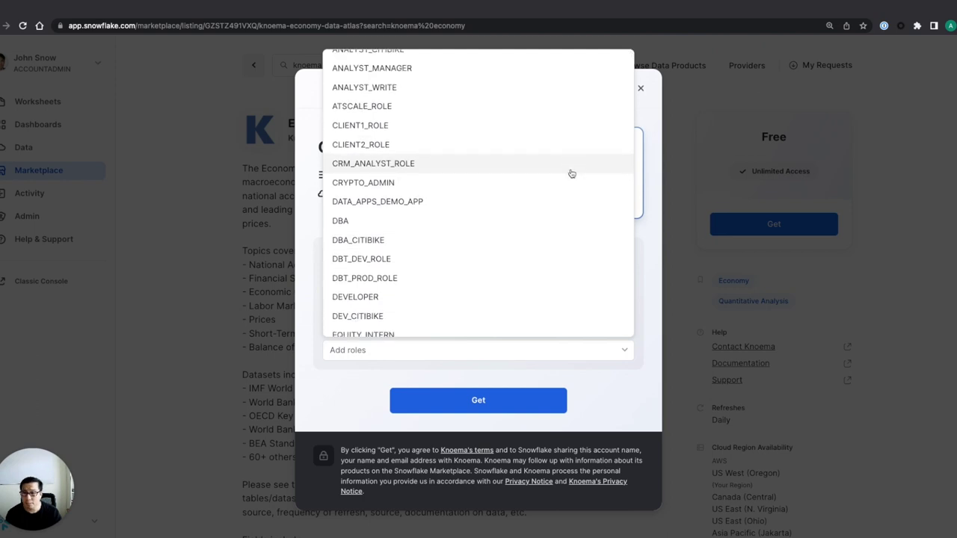
{"action": "scroll", "coordinate": [571, 173], "scroll_direction": "down", "scroll_amount": 3}
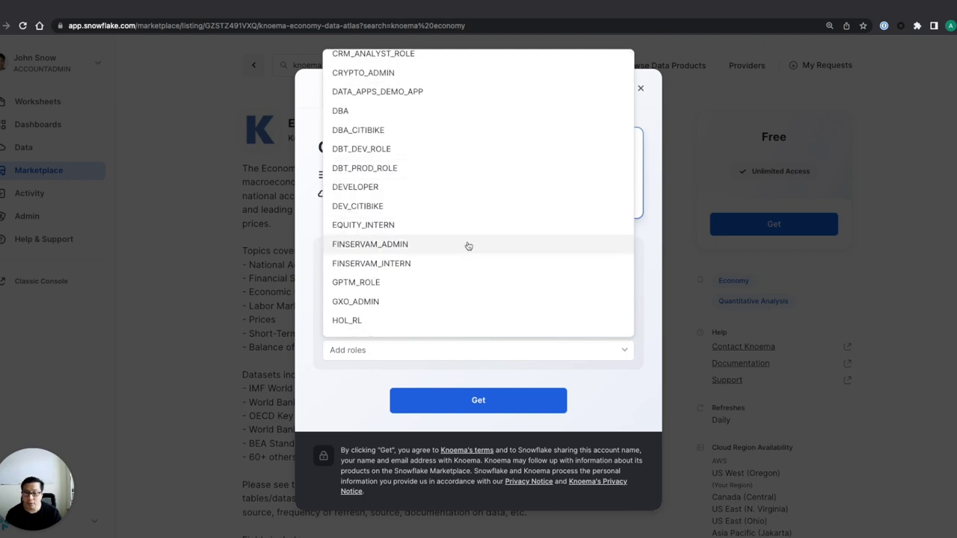
{"action": "scroll", "coordinate": [468, 246], "scroll_direction": "down", "scroll_amount": 8}
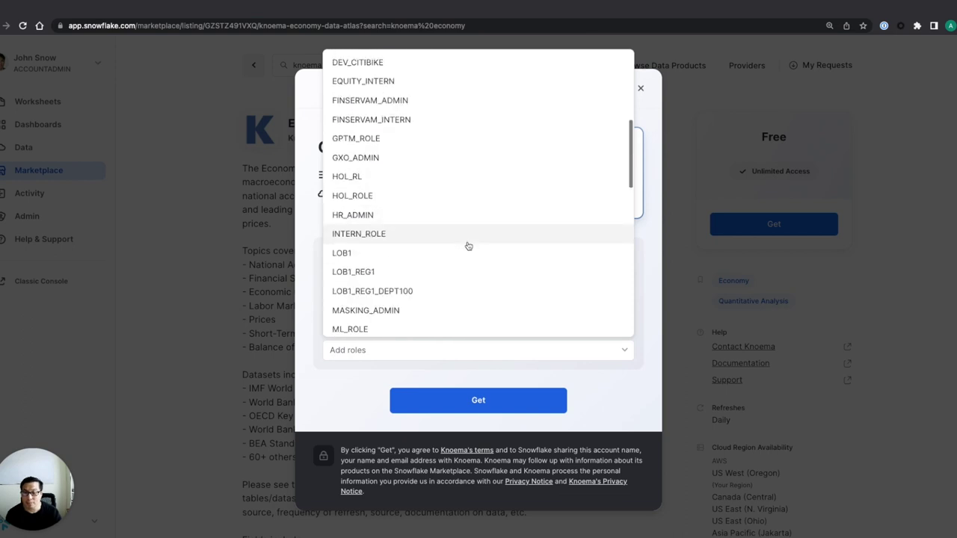
{"action": "scroll", "coordinate": [483, 250], "scroll_direction": "down", "scroll_amount": 3}
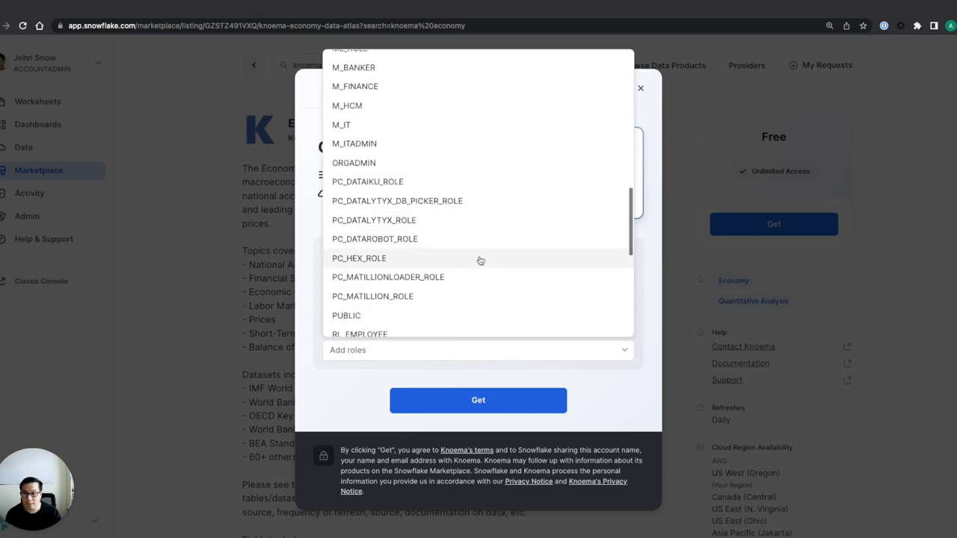
{"action": "left_click", "coordinate": [459, 323]}
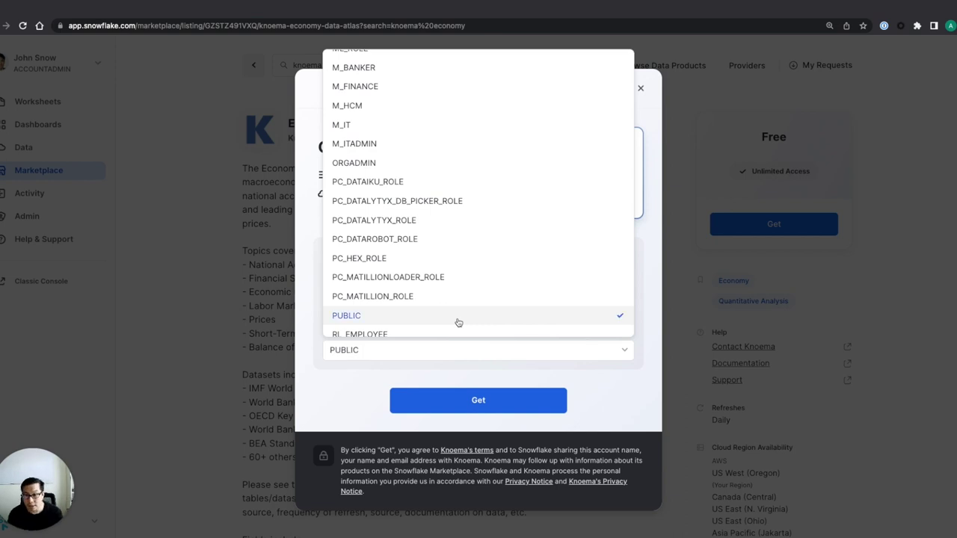
{"action": "left_click", "coordinate": [601, 379]}
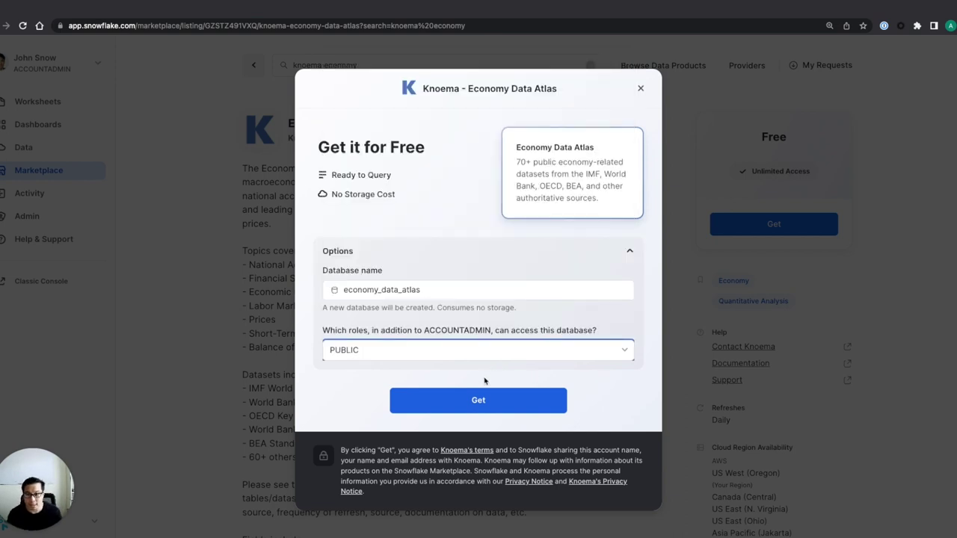
Get the Economy Data Atlas listing with the chosen options and close the completion dialog
{"action": "scroll", "coordinate": [491, 306], "scroll_direction": "down", "scroll_amount": 1}
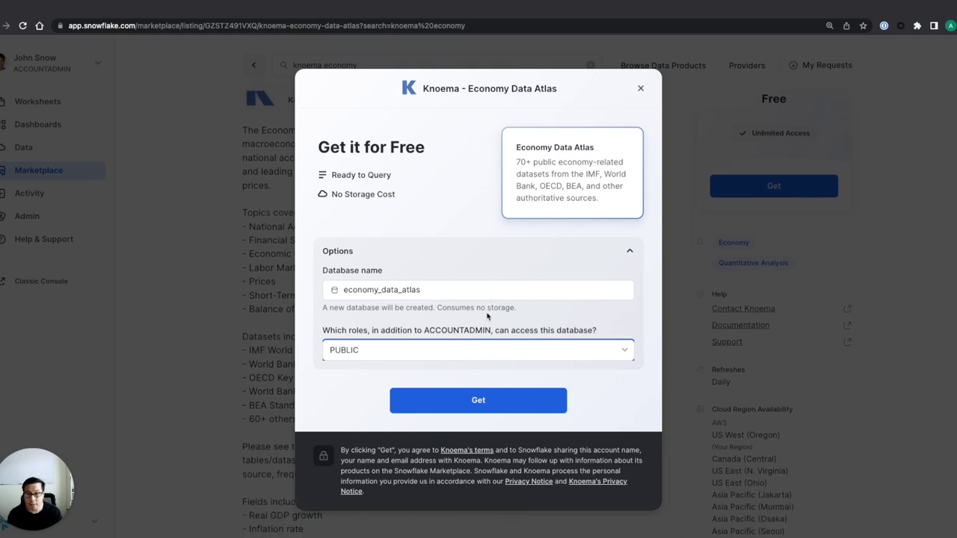
{"action": "left_click", "coordinate": [465, 403]}
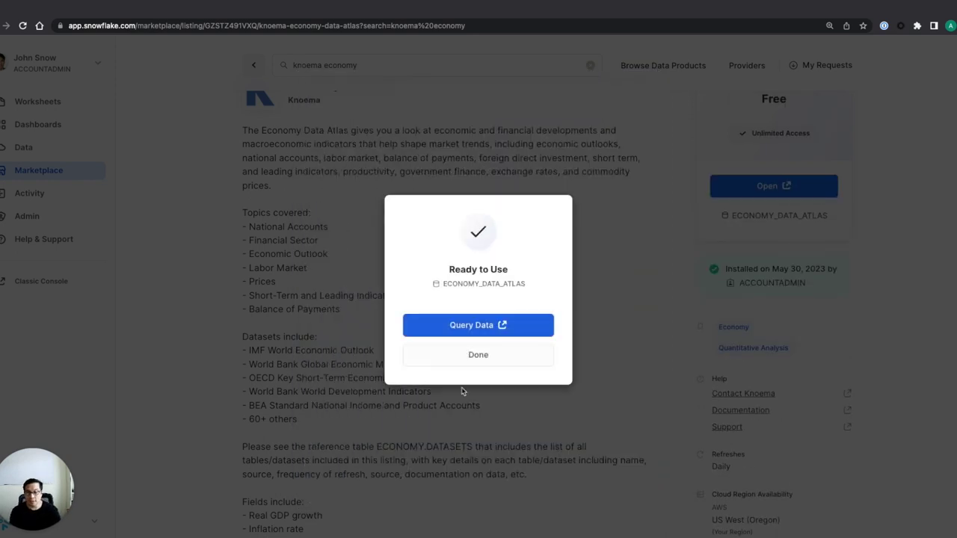
{"action": "left_click", "coordinate": [482, 327]}
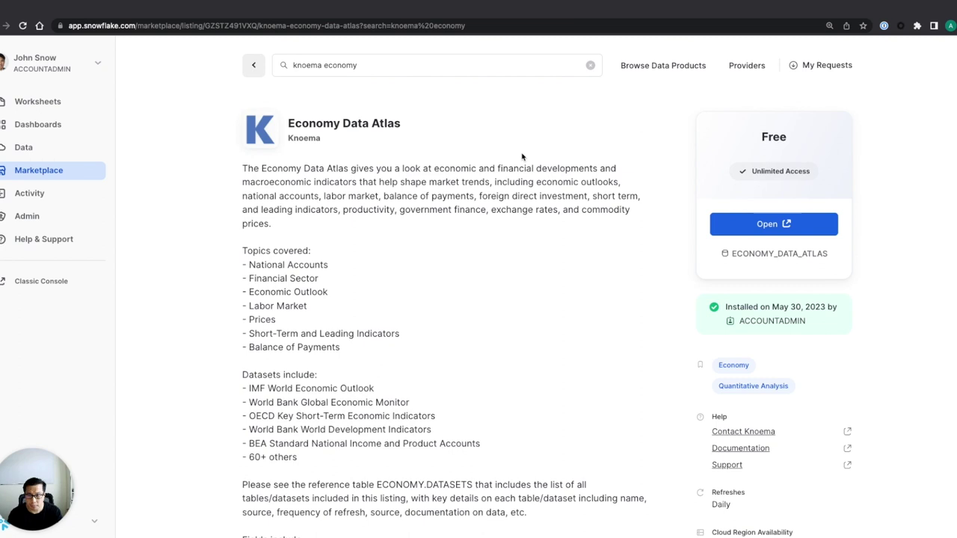
Return to the finserv demo 20 Marketplace worksheet, refresh the database list and expand ECONOMY_DATA_ATLAS to show its schemas
{"action": "left_click", "coordinate": [223, 16]}
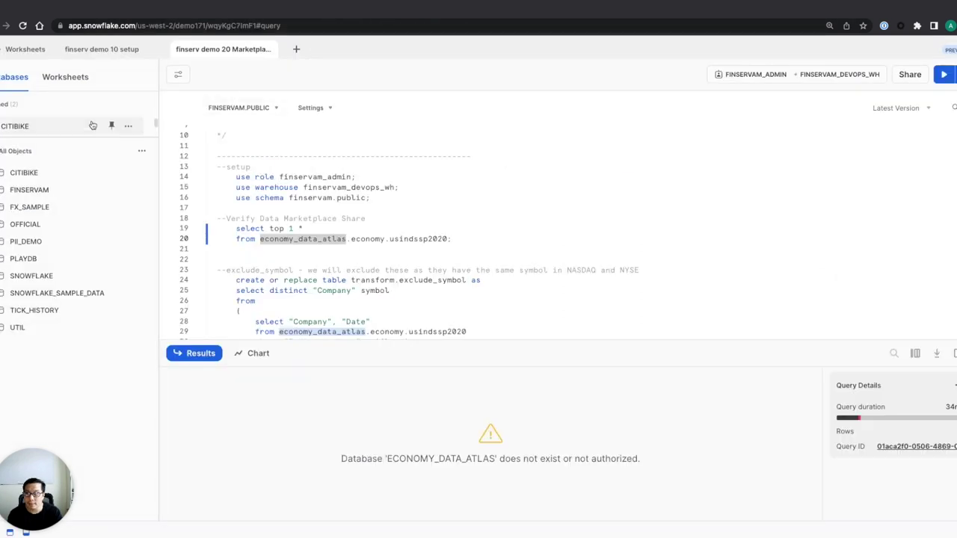
{"action": "left_click", "coordinate": [141, 150]}
{"action": "left_click", "coordinate": [126, 178]}
{"action": "mouse_move", "coordinate": [124, 187]}
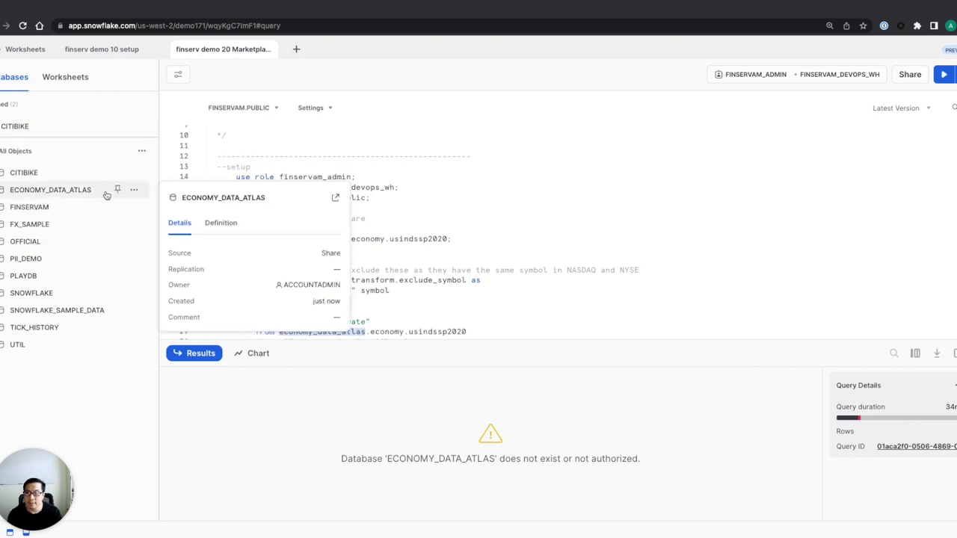
{"action": "left_click", "coordinate": [105, 193]}
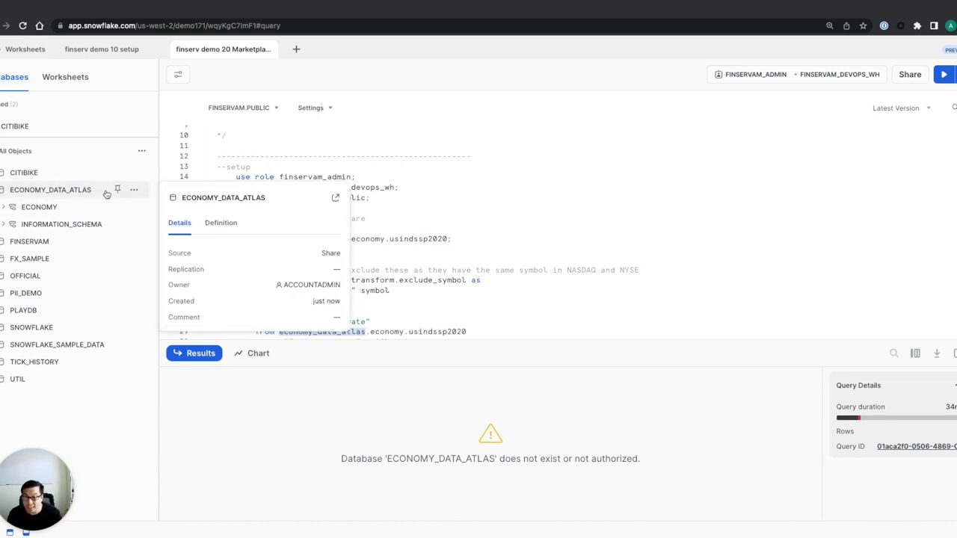
Run the Verify Data Marketplace Share query against economy_data_atlas.economy.usindssp2020
{"action": "left_click", "coordinate": [442, 205]}
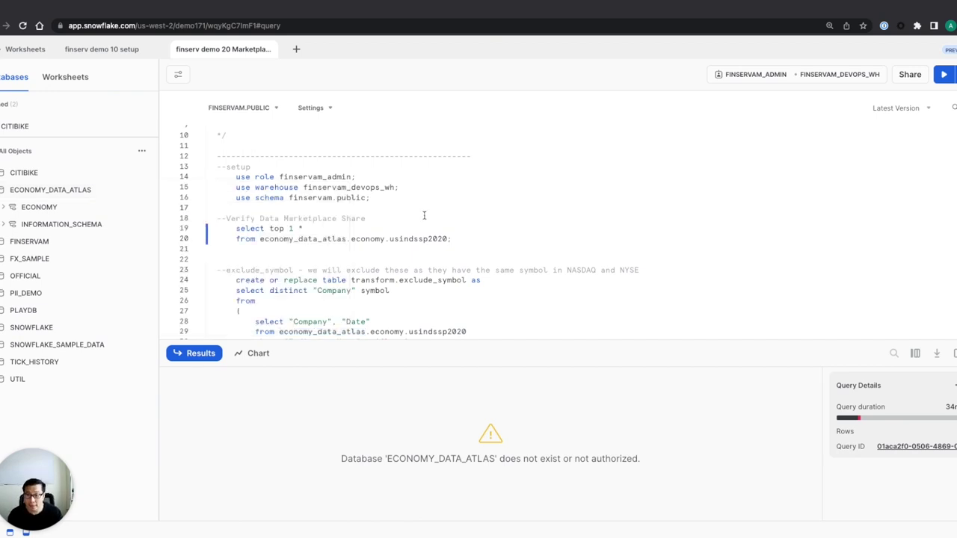
{"action": "key", "text": "super+Return"}
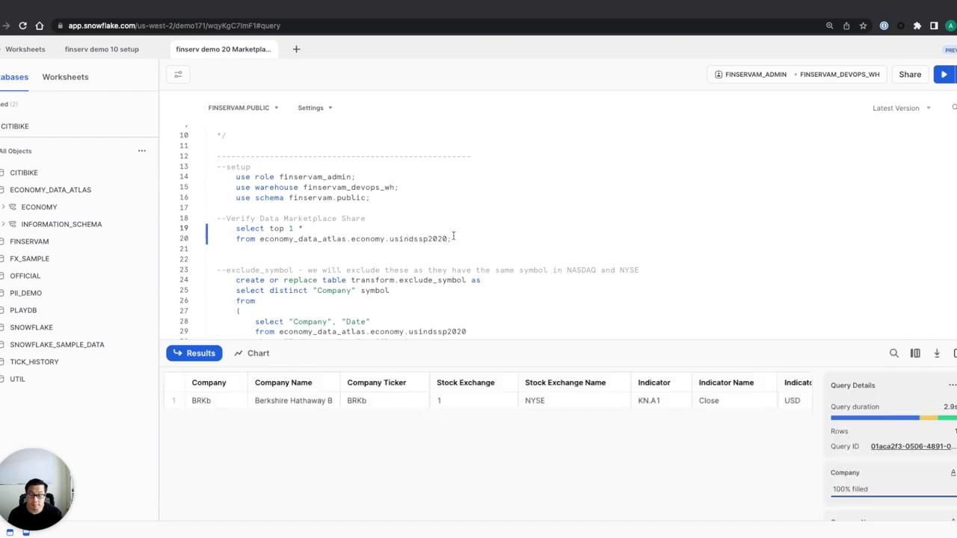
Run the statement that creates the transform.exclude_symbol table for companies with the same symbol in NASDAQ and NYSE
{"action": "scroll", "coordinate": [460, 269], "scroll_direction": "down", "scroll_amount": 3}
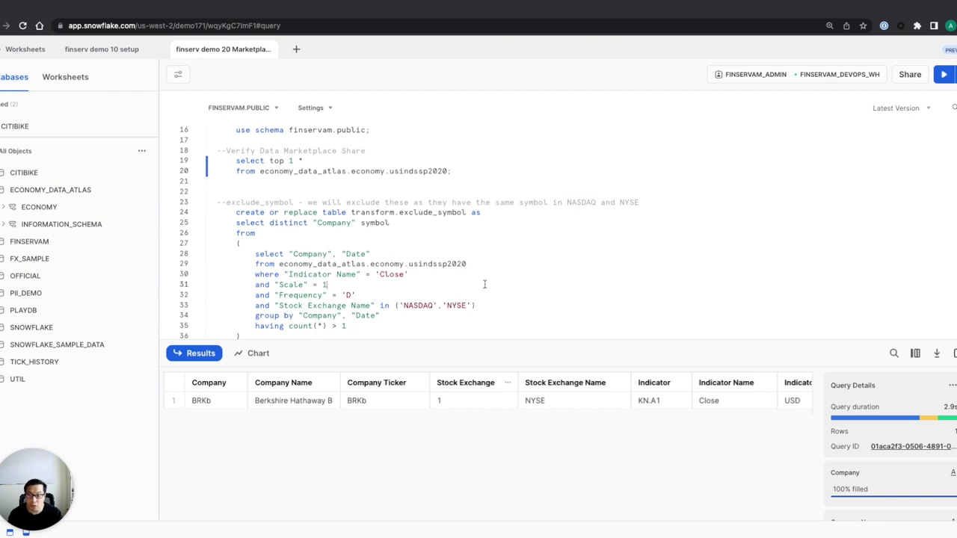
{"action": "key", "text": "ctrl+a"}
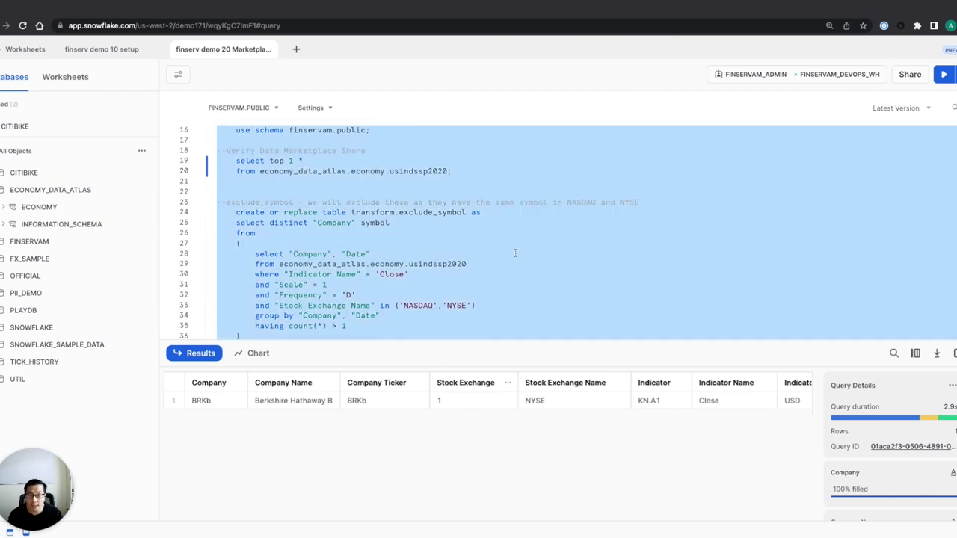
{"action": "left_click", "coordinate": [514, 253]}
{"action": "left_click", "coordinate": [520, 240]}
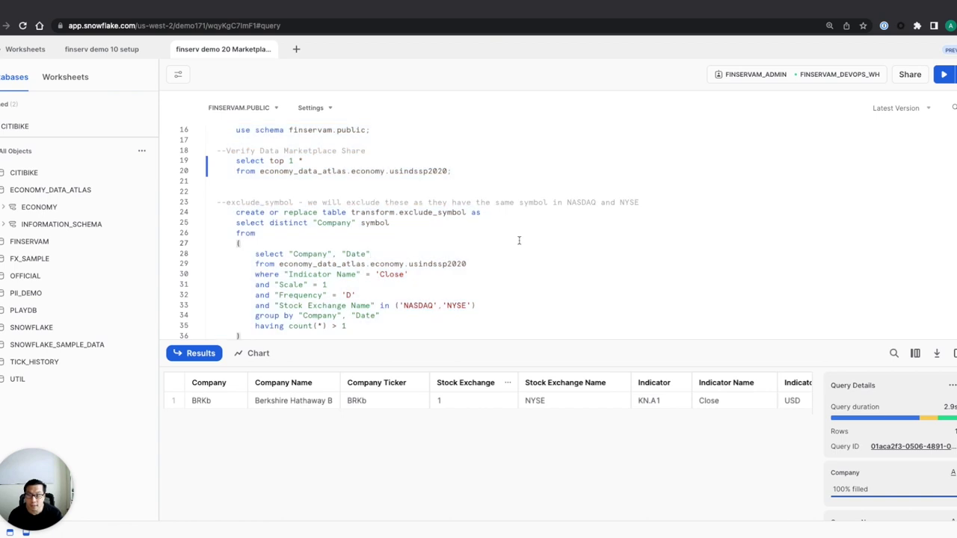
{"action": "key", "text": "ctrl+Return"}
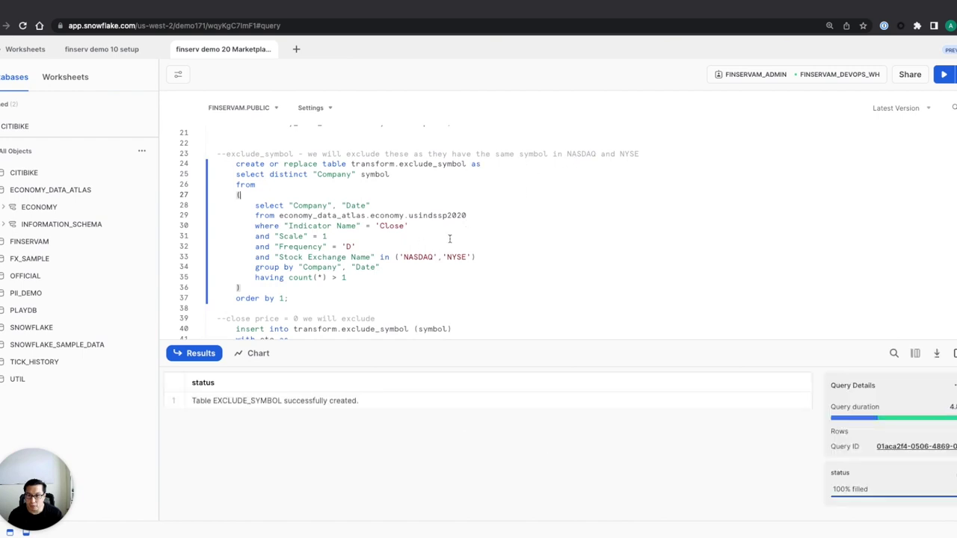
Run the insert that adds symbols with a close value of 0 or above 3500 to transform.exclude_symbol
{"action": "scroll", "coordinate": [500, 238], "scroll_direction": "down", "scroll_amount": 2}
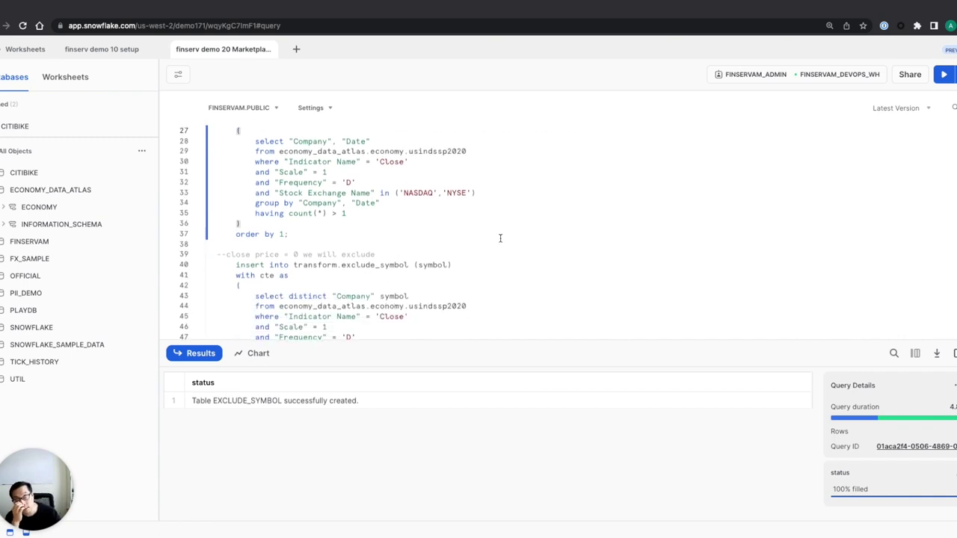
{"action": "scroll", "coordinate": [500, 237], "scroll_direction": "up", "scroll_amount": 2}
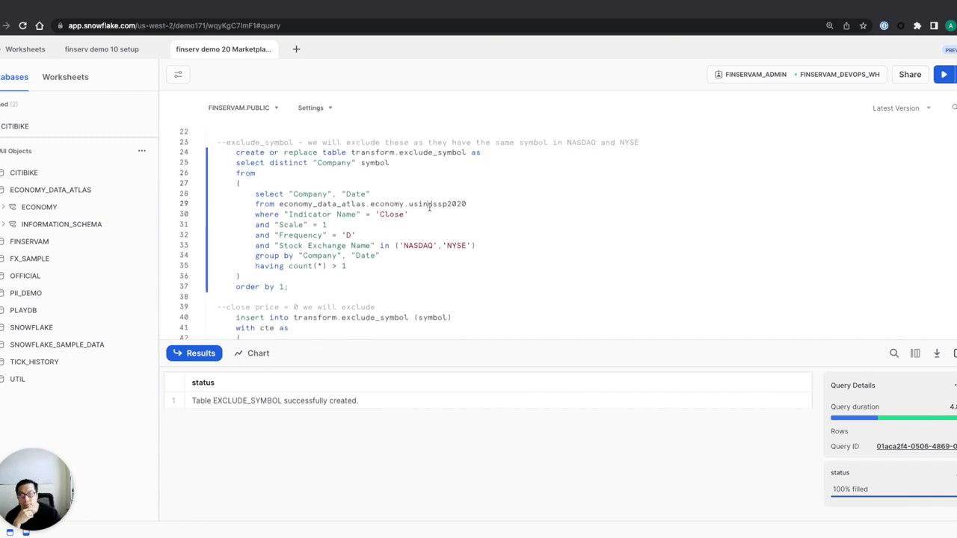
{"action": "double_click", "coordinate": [458, 205]}
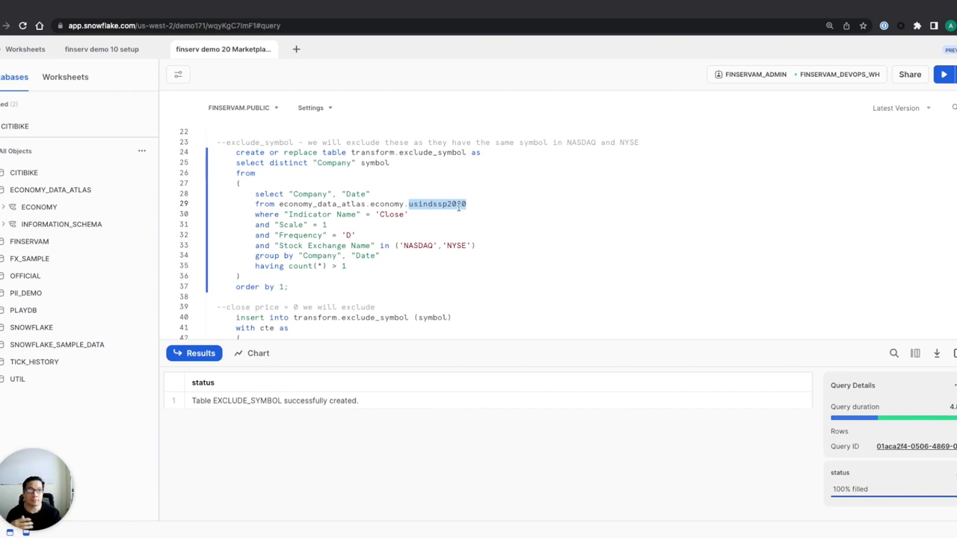
{"action": "double_click", "coordinate": [457, 246]}
{"action": "scroll", "coordinate": [512, 241], "scroll_direction": "down", "scroll_amount": 3}
{"action": "scroll", "coordinate": [512, 241], "scroll_direction": "down", "scroll_amount": 3}
{"action": "left_click", "coordinate": [565, 253]}
{"action": "key", "text": "ctrl+Return"}
Go to the stock_history section and read the statement that creates finservam.public.stock_history from the Knoema closing prices
{"action": "scroll", "coordinate": [577, 253], "scroll_direction": "down", "scroll_amount": 1}
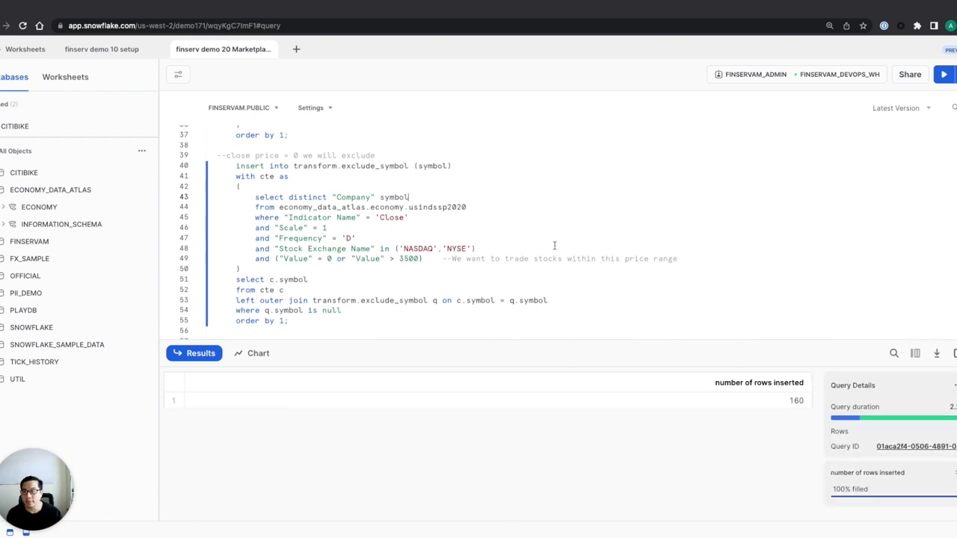
{"action": "scroll", "coordinate": [554, 245], "scroll_direction": "down", "scroll_amount": 3}
{"action": "scroll", "coordinate": [554, 246], "scroll_direction": "down", "scroll_amount": 5}
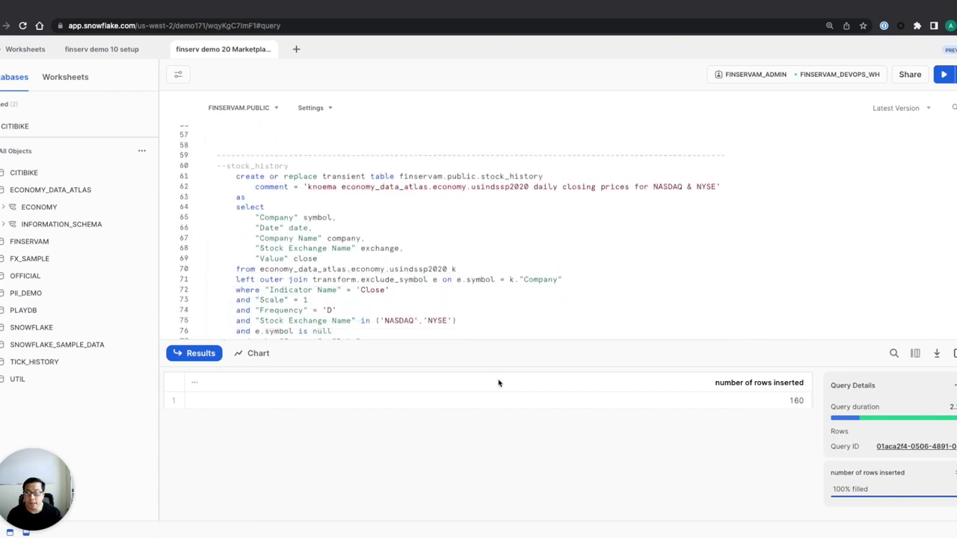
{"action": "scroll", "coordinate": [539, 264], "scroll_direction": "down", "scroll_amount": 1}
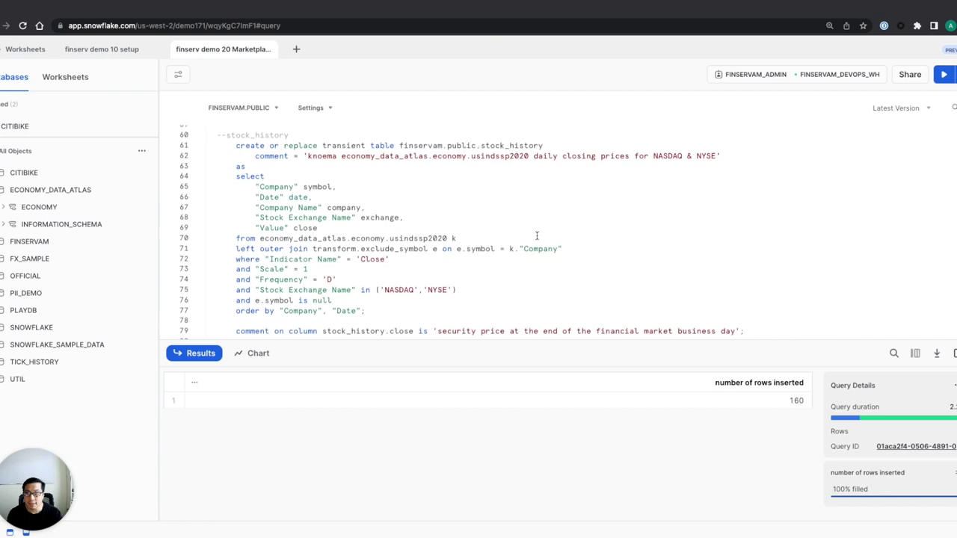
Run the statement that creates the transient table finservam.public.stock_history with daily closing prices for NASDAQ and NYSE
{"action": "key", "text": "ctrl+Return"}
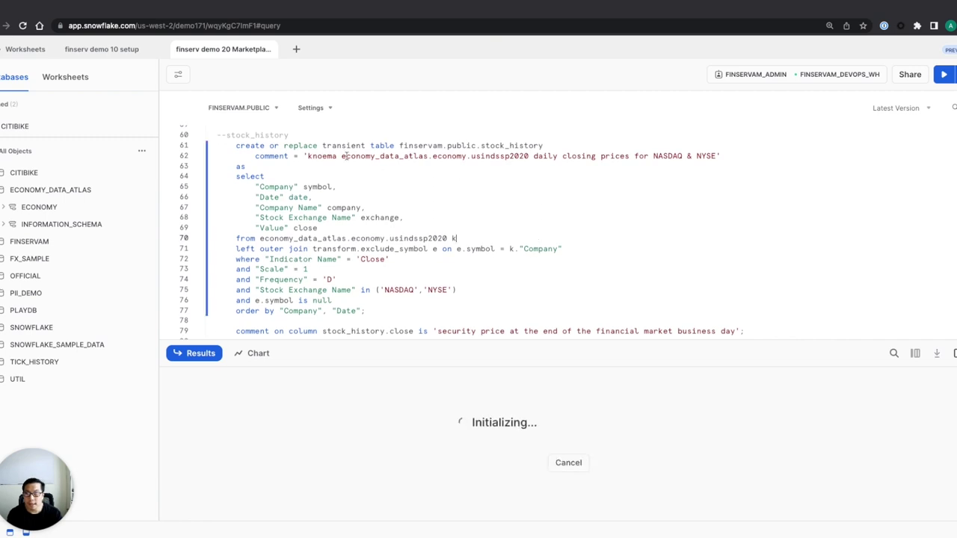
{"action": "double_click", "coordinate": [325, 145]}
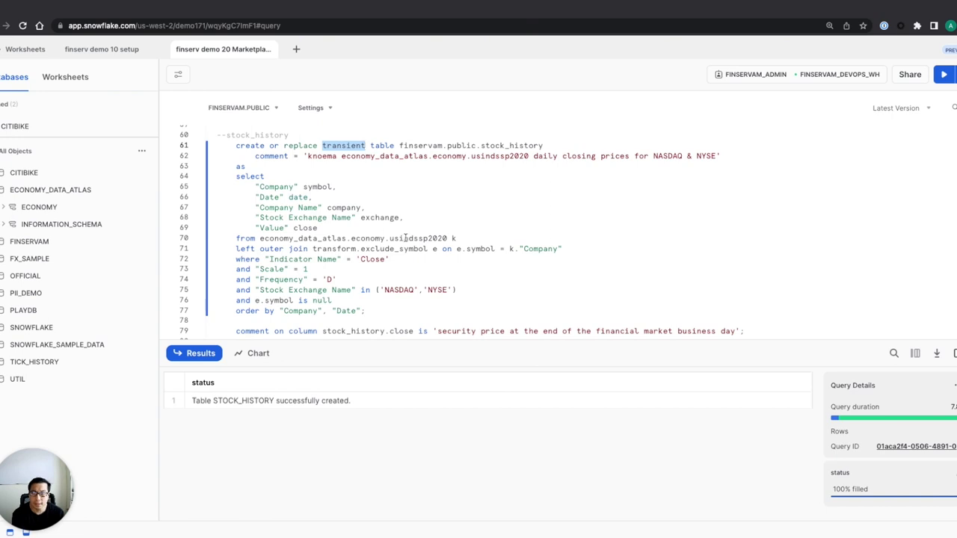
{"action": "left_click", "coordinate": [405, 238]}
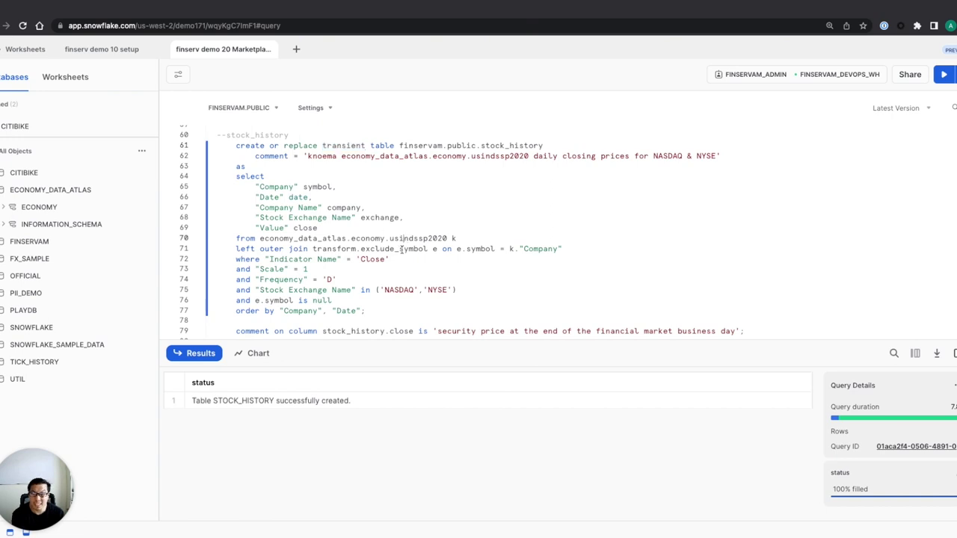
{"action": "double_click", "coordinate": [491, 146]}
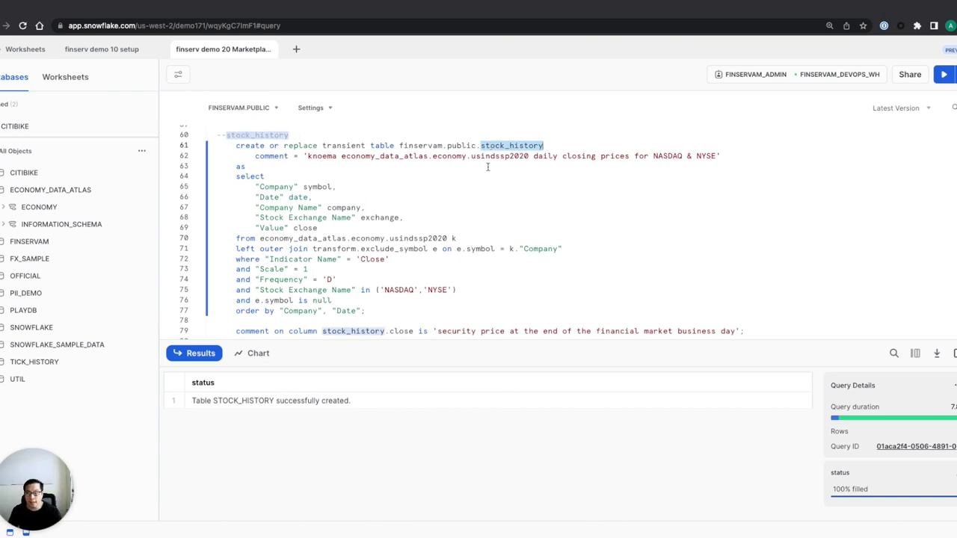
{"action": "scroll", "coordinate": [332, 309], "scroll_direction": "down", "scroll_amount": 1}
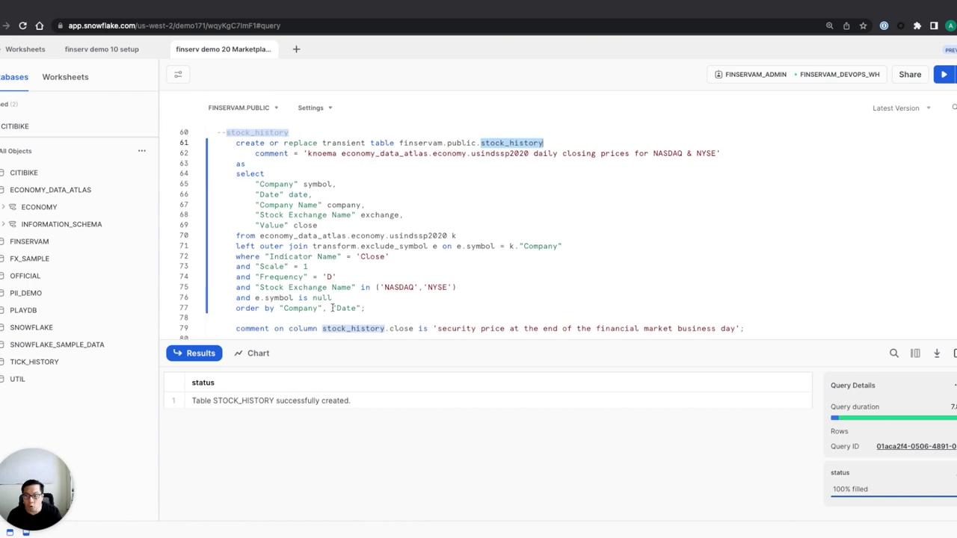
{"action": "left_click", "coordinate": [451, 210]}
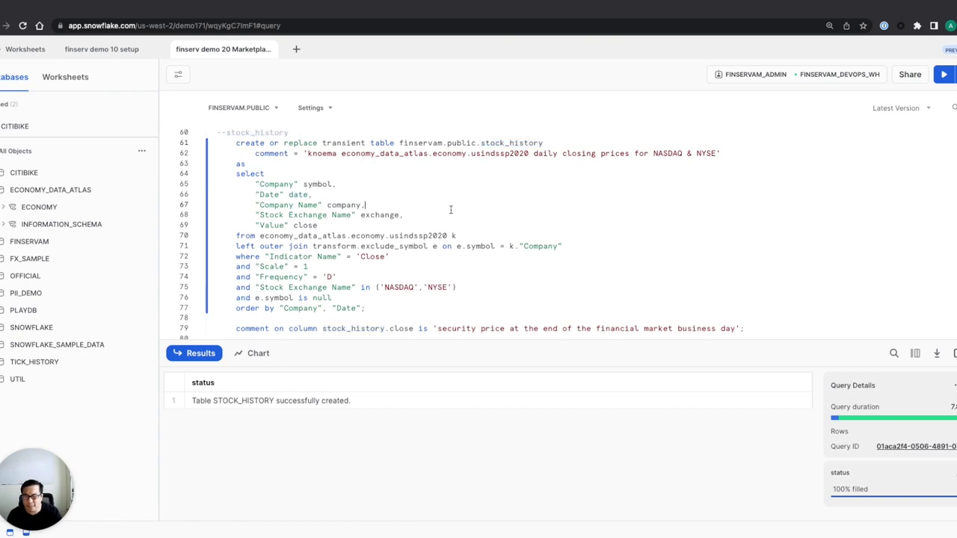
Run the statement on line 79 that adds the comment to the stock_history.close column
{"action": "scroll", "coordinate": [451, 209], "scroll_direction": "down", "scroll_amount": 2}
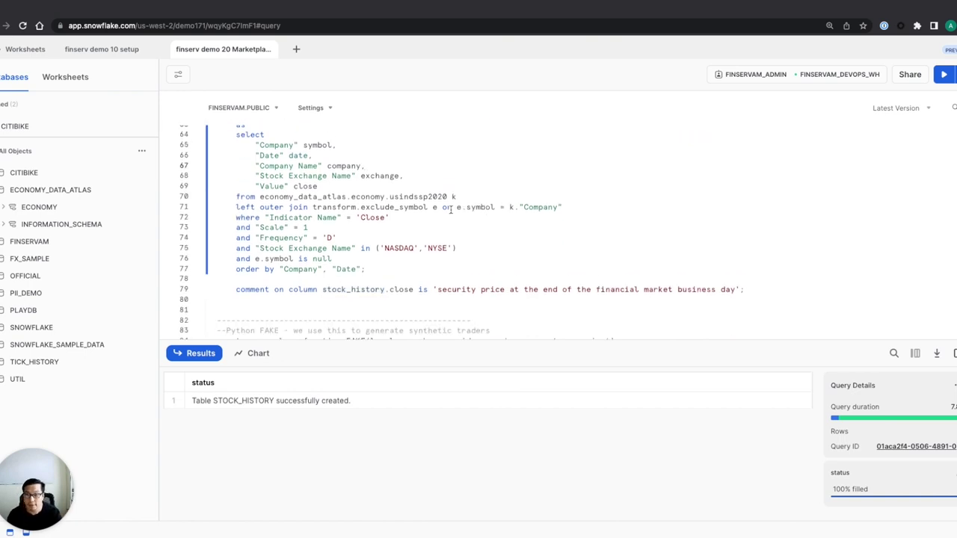
{"action": "left_click", "coordinate": [398, 280]}
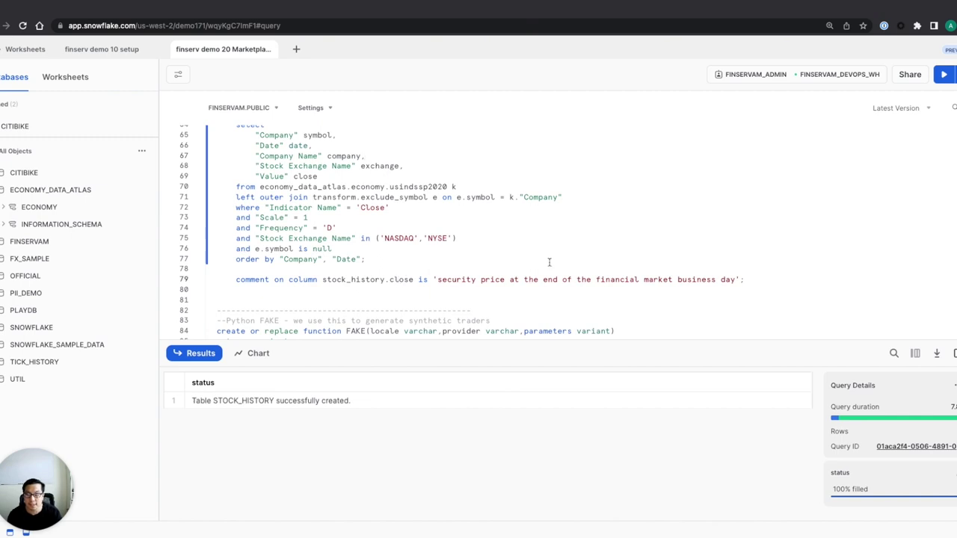
{"action": "key", "text": "ctrl+Return"}
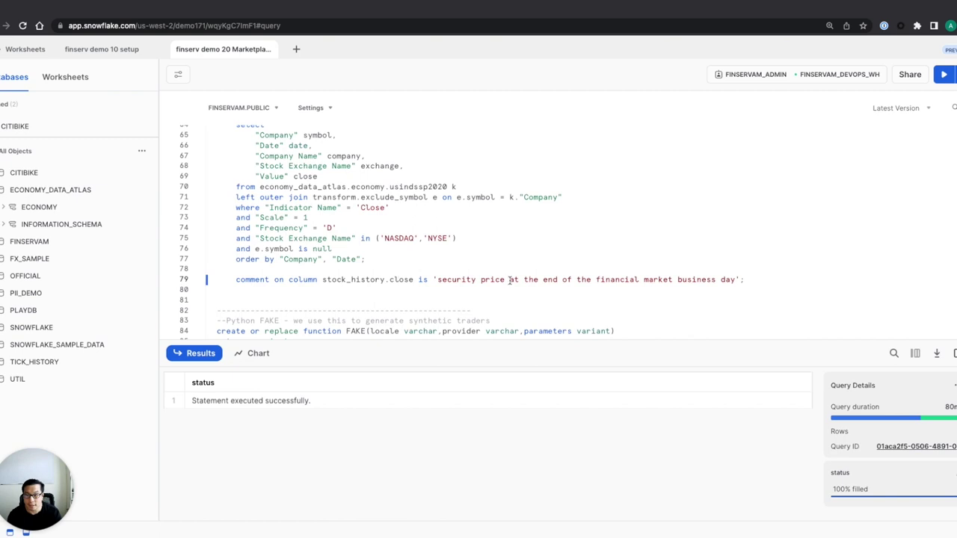
Run the create or replace statement for the Python FAKE function that generates synthetic traders
{"action": "scroll", "coordinate": [510, 279], "scroll_direction": "down", "scroll_amount": 4}
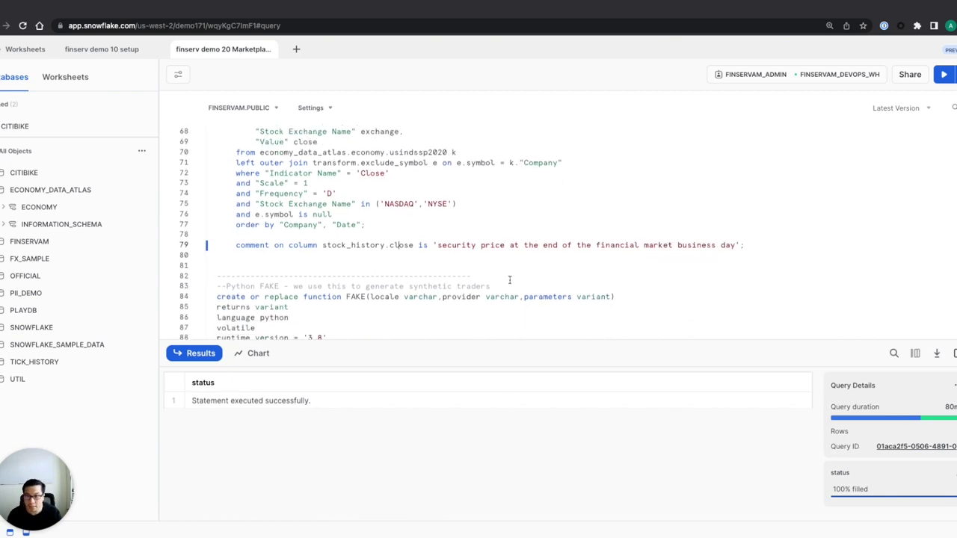
{"action": "scroll", "coordinate": [509, 279], "scroll_direction": "down", "scroll_amount": 3}
{"action": "left_click", "coordinate": [500, 261]}
{"action": "key", "text": "ctrl+Return"}
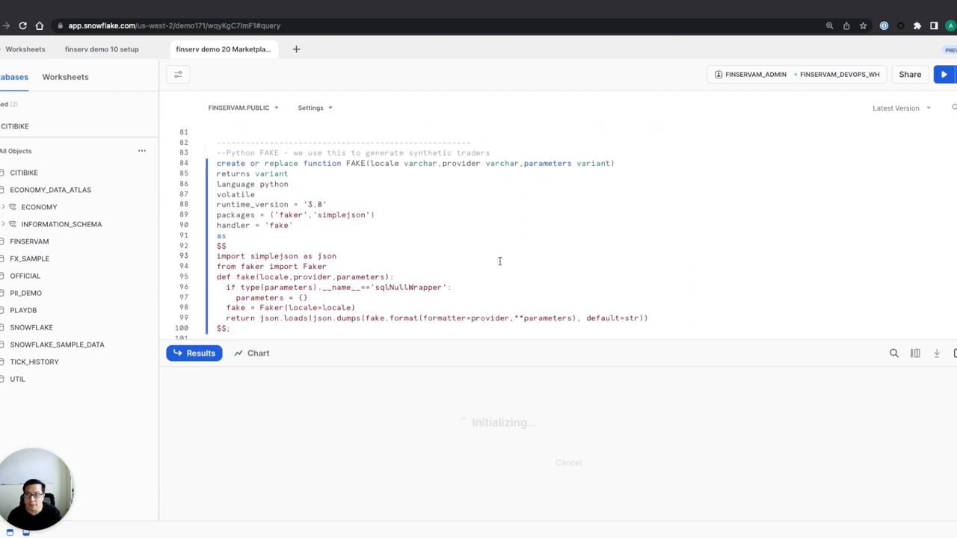
Test the FAKE function by running only the commented-out select that generates 10 en_US names
{"action": "scroll", "coordinate": [632, 230], "scroll_direction": "down", "scroll_amount": 2}
{"action": "scroll", "coordinate": [631, 230], "scroll_direction": "up", "scroll_amount": 1}
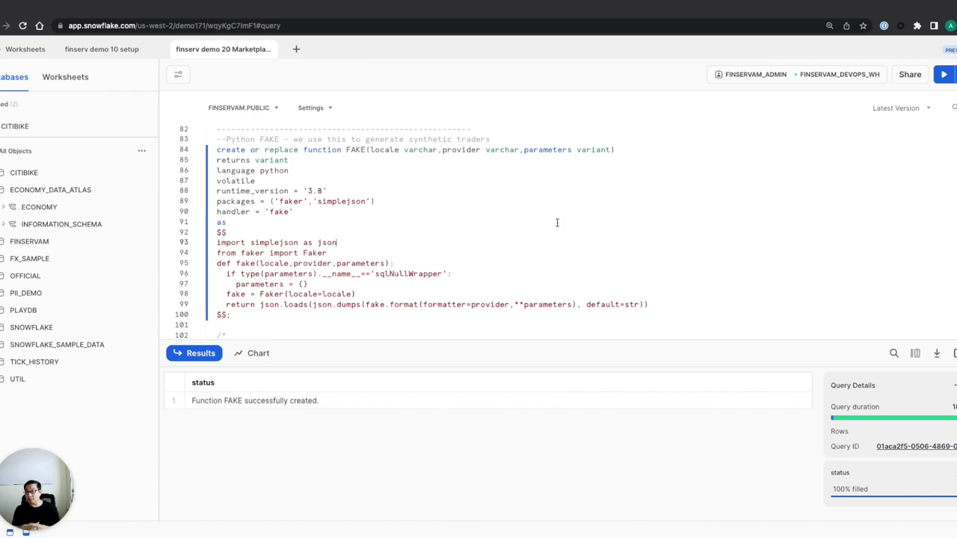
{"action": "scroll", "coordinate": [557, 222], "scroll_direction": "down", "scroll_amount": 2}
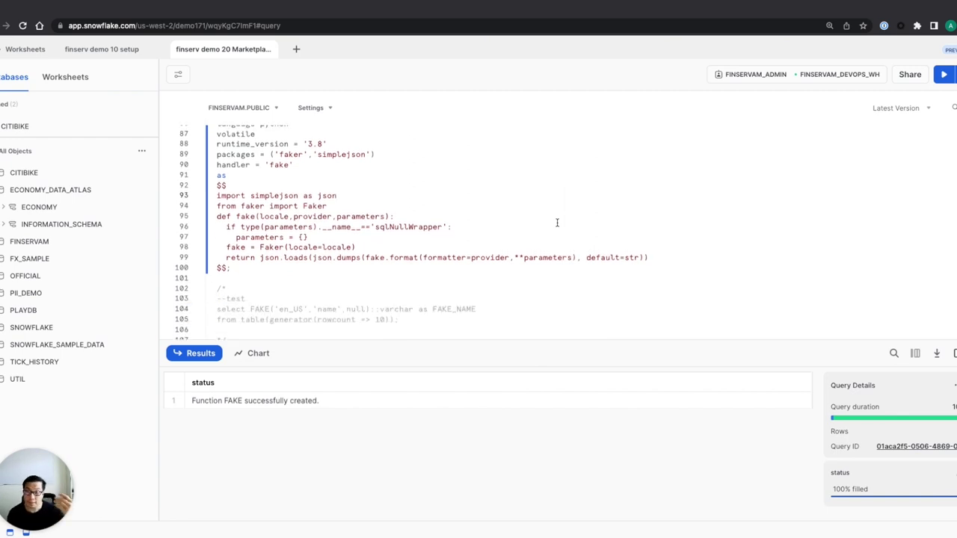
{"action": "scroll", "coordinate": [598, 261], "scroll_direction": "down", "scroll_amount": 1}
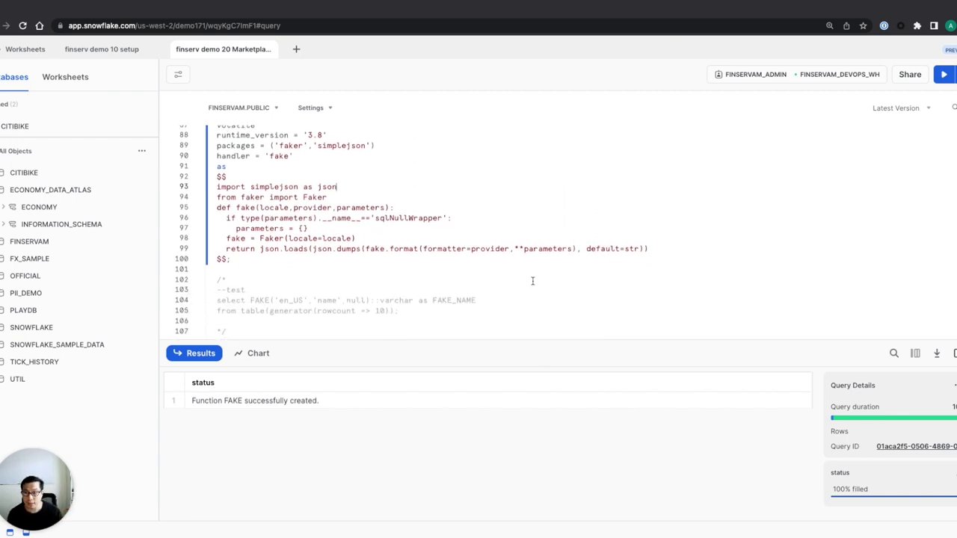
{"action": "left_click_drag", "start_coordinate": [419, 311], "coordinate": [210, 299]}
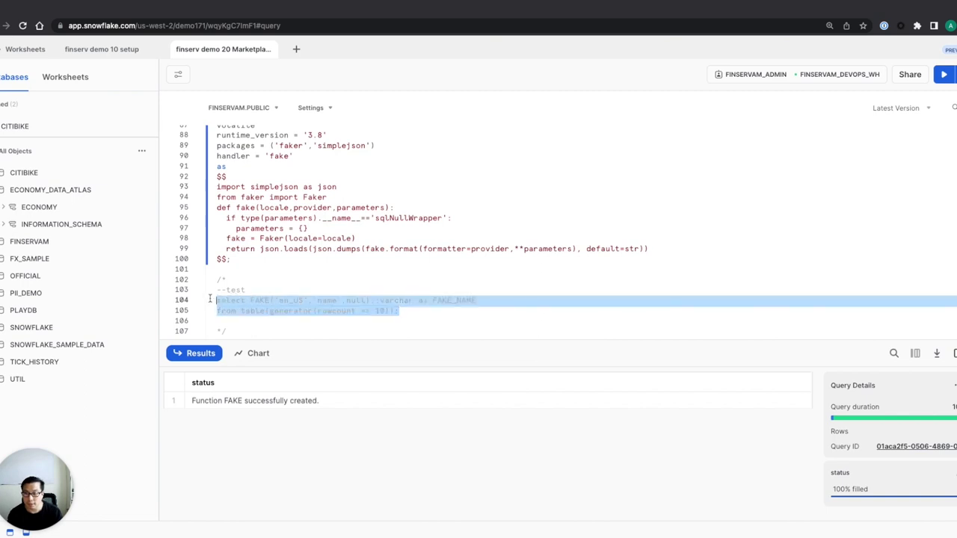
{"action": "key", "text": "ctrl+Return"}
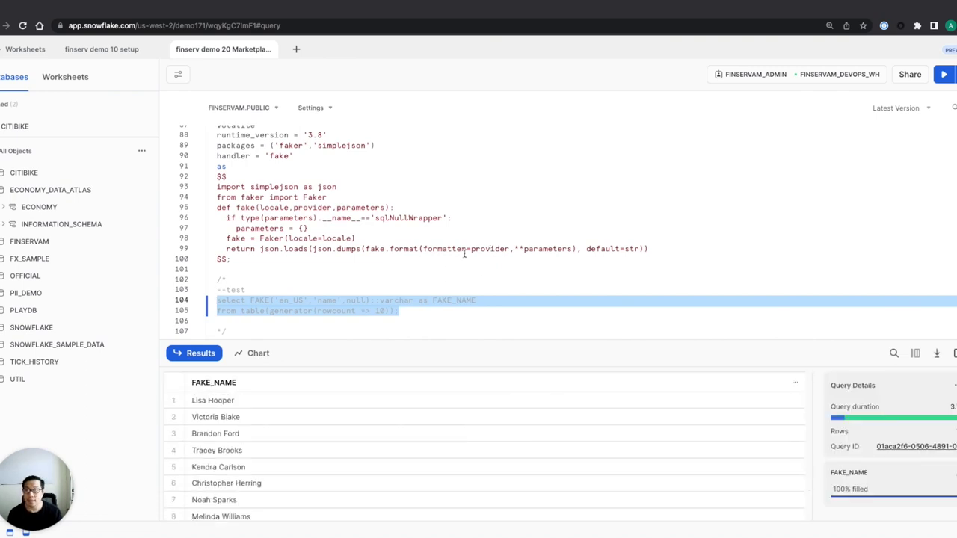
{"action": "left_click", "coordinate": [465, 249]}
Review the statements in the "finserv demo 10 setup" worksheet and those in the "finserv demo 20 Marketplace" worksheet through the FAKE function
{"action": "scroll", "coordinate": [465, 253], "scroll_direction": "up", "scroll_amount": 1}
{"action": "scroll", "coordinate": [444, 231], "scroll_direction": "up", "scroll_amount": 15}
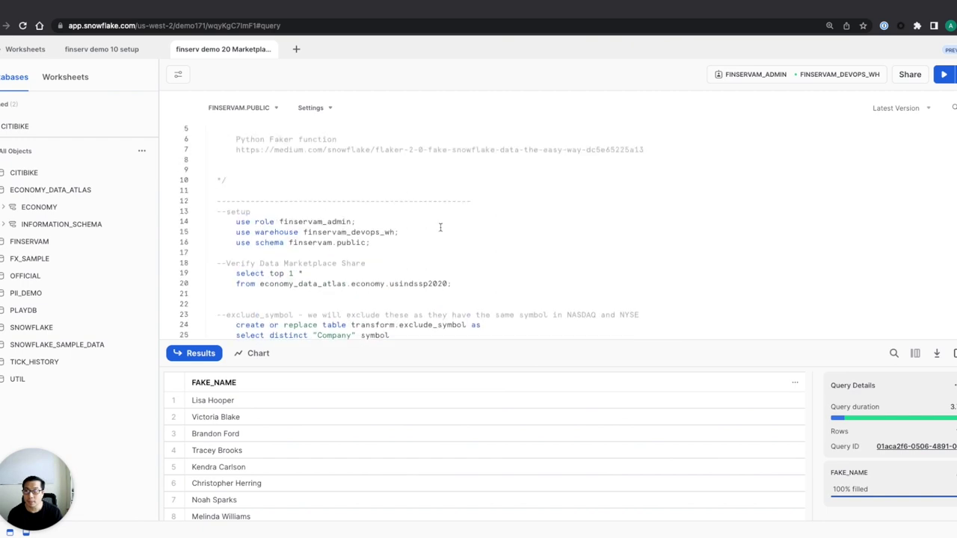
{"action": "left_click", "coordinate": [118, 49]}
{"action": "scroll", "coordinate": [433, 199], "scroll_direction": "down", "scroll_amount": 5}
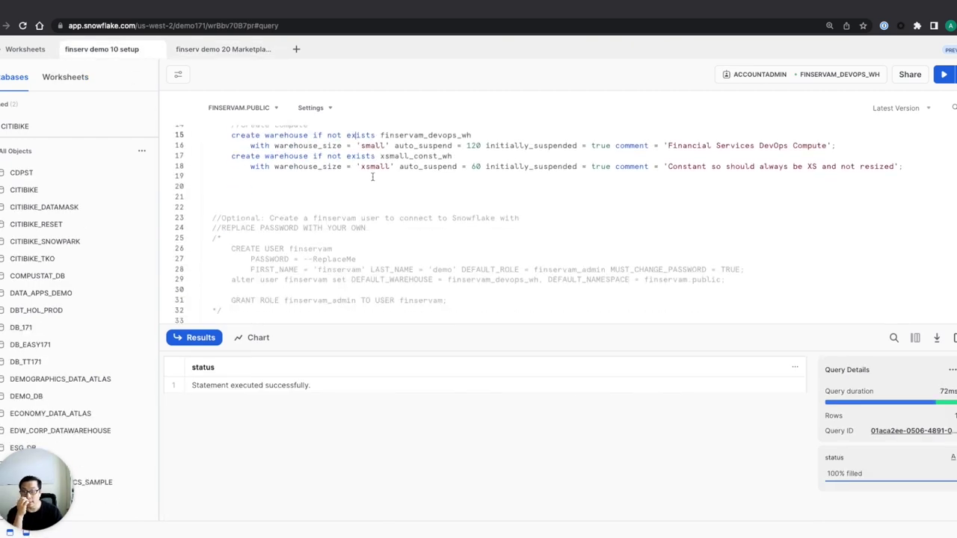
{"action": "scroll", "coordinate": [433, 198], "scroll_direction": "down", "scroll_amount": 7}
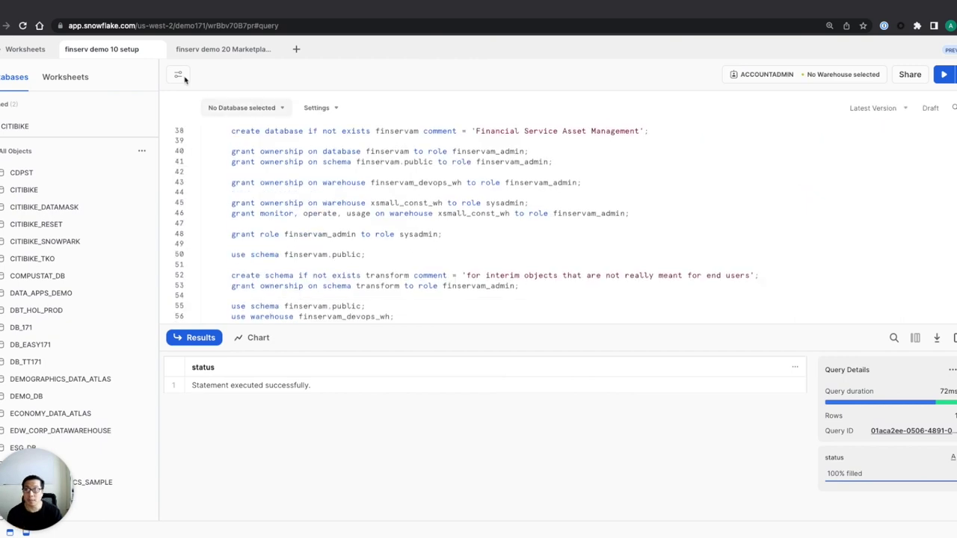
{"action": "left_click", "coordinate": [199, 46]}
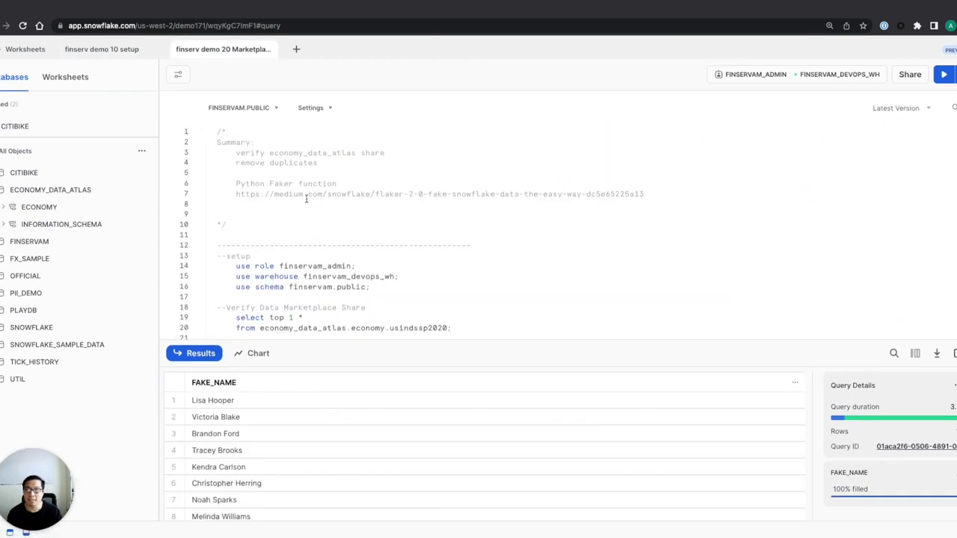
{"action": "scroll", "coordinate": [328, 200], "scroll_direction": "down", "scroll_amount": 8}
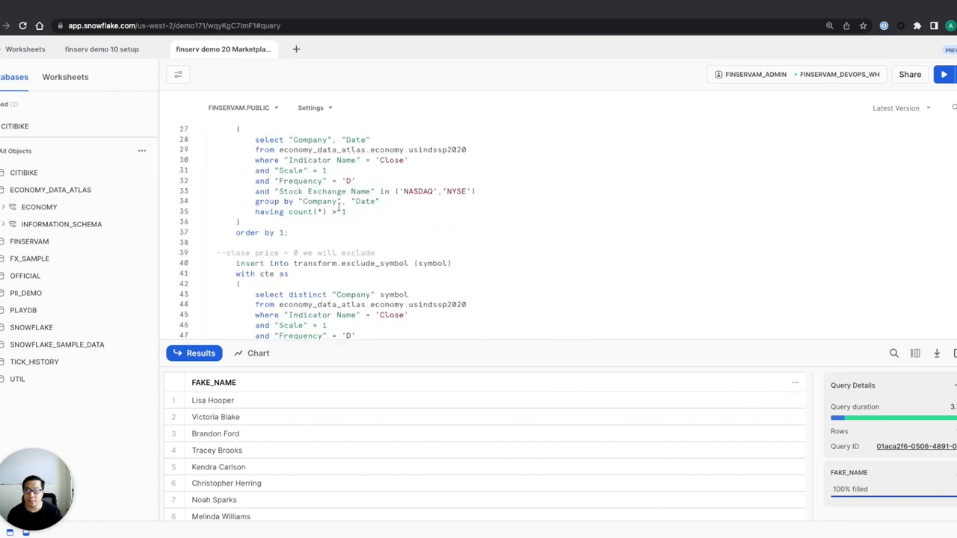
{"action": "scroll", "coordinate": [370, 215], "scroll_direction": "down", "scroll_amount": 12}
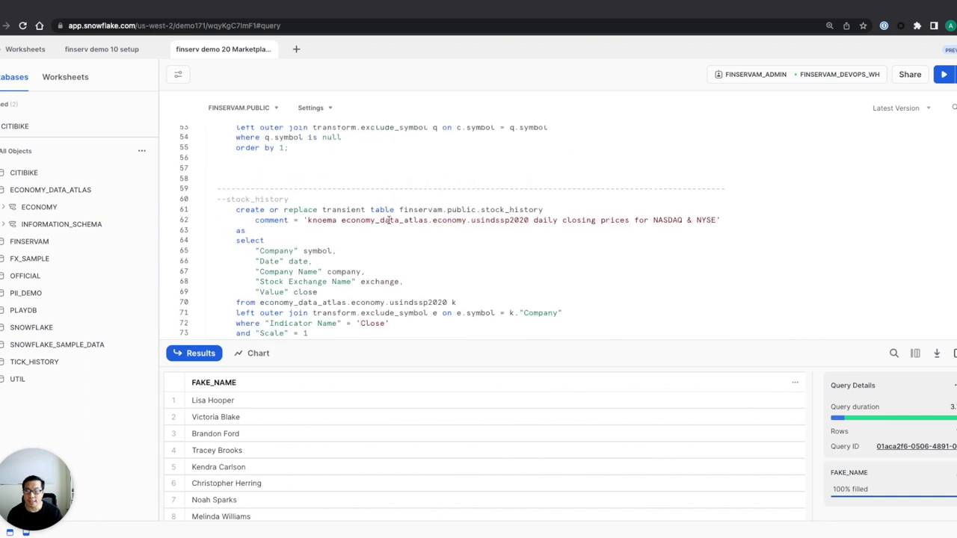
{"action": "scroll", "coordinate": [388, 219], "scroll_direction": "down", "scroll_amount": 5}
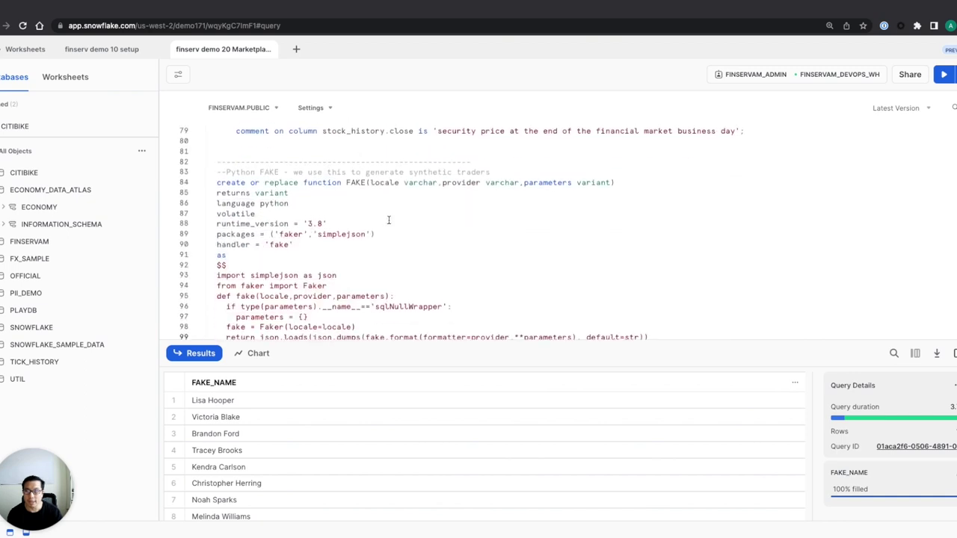
{"action": "left_click", "coordinate": [374, 228]}
{"action": "scroll", "coordinate": [408, 220], "scroll_direction": "down", "scroll_amount": 2}
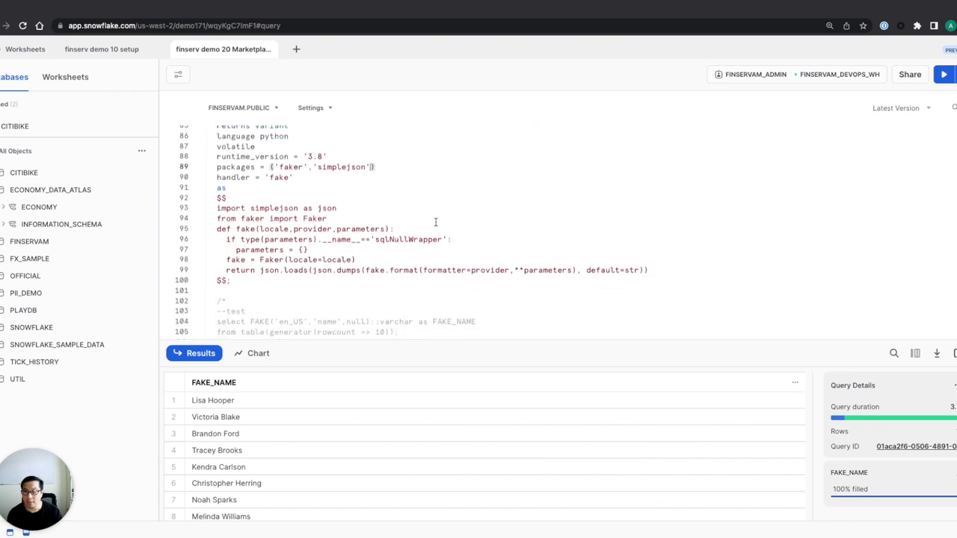
{"action": "scroll", "coordinate": [419, 213], "scroll_direction": "up", "scroll_amount": 20}
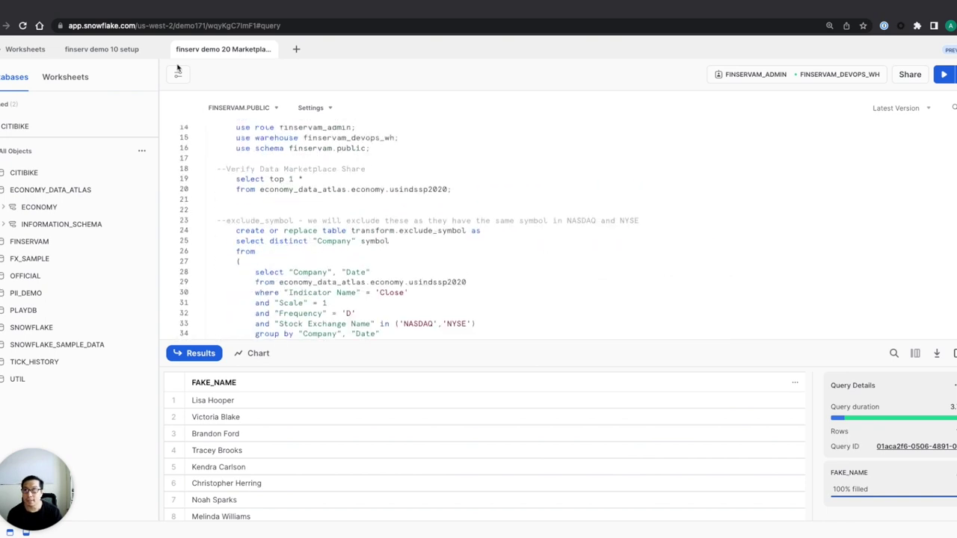
Switch to the GitHub repository and copy the raw contents of setup/finserv demo 30 DDL.sql
{"action": "key", "text": "ctrl+Tab"}
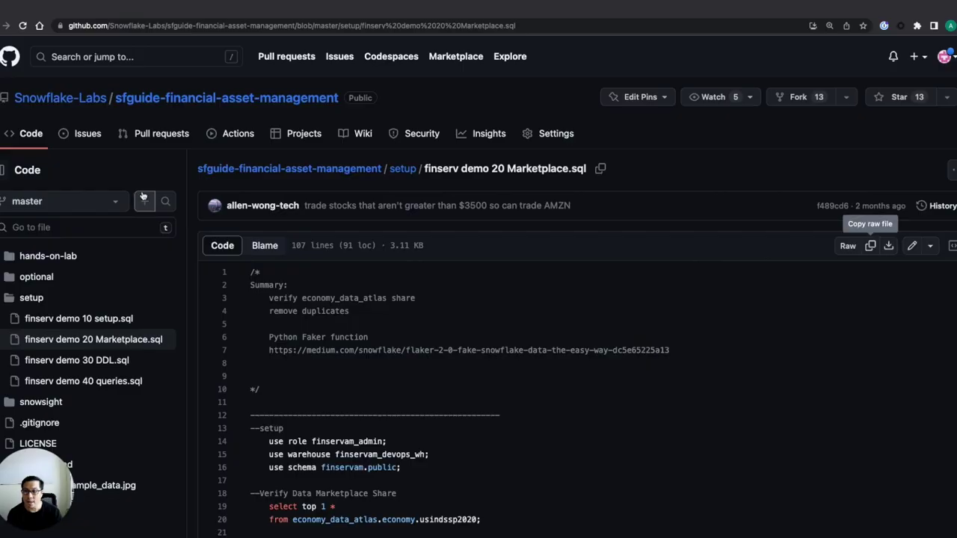
{"action": "left_click", "coordinate": [84, 361]}
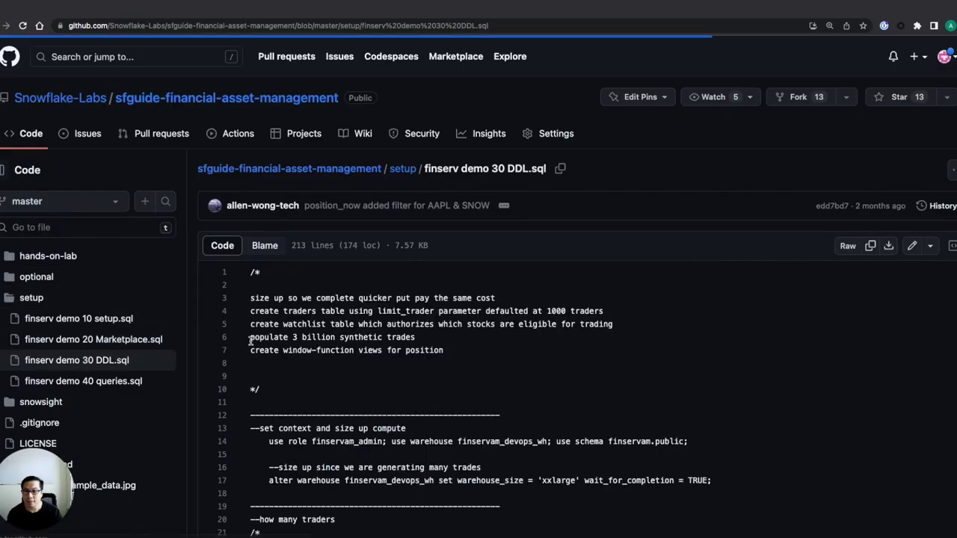
{"action": "left_click", "coordinate": [870, 247]}
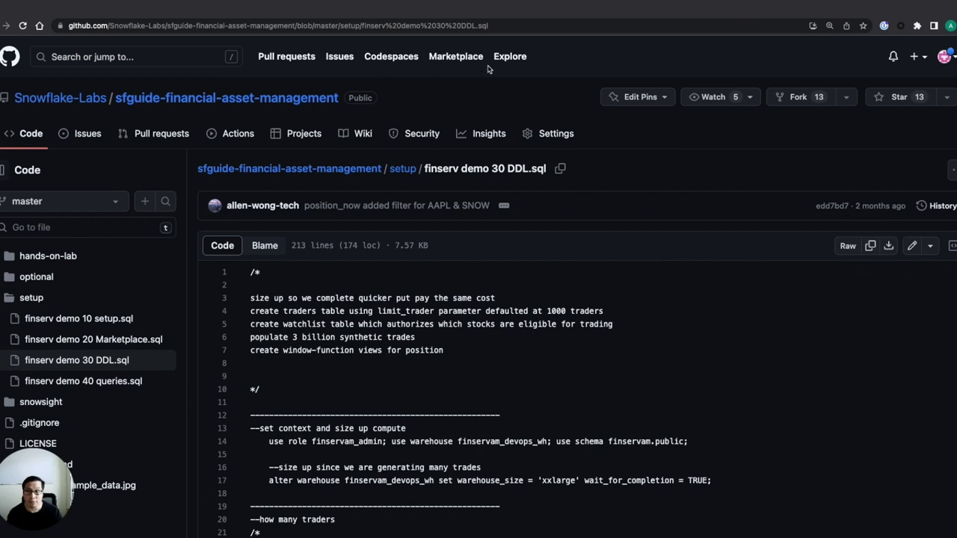
Switch back to Snowflake, create a new SQL worksheet, and paste the copied DDL script into it
{"action": "key", "text": "ctrl+Tab"}
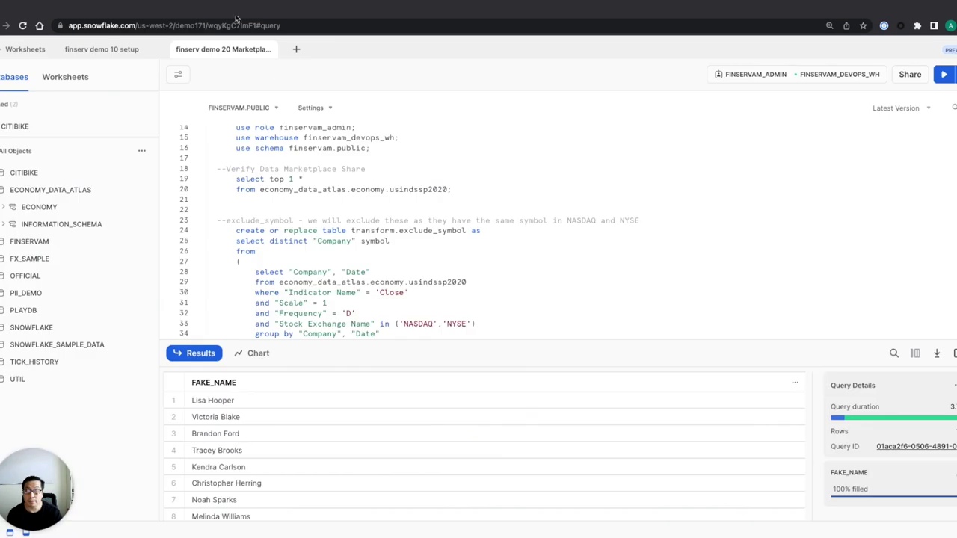
{"action": "left_click", "coordinate": [297, 50]}
{"action": "left_click", "coordinate": [283, 74]}
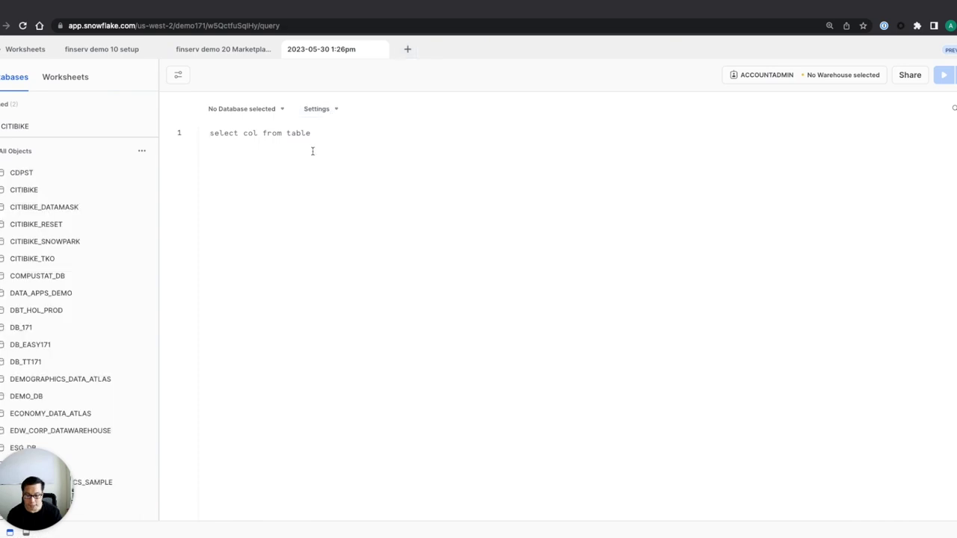
{"action": "key", "text": "ctrl+v"}
{"action": "scroll", "coordinate": [402, 254], "scroll_direction": "up", "scroll_amount": 10}
{"action": "scroll", "coordinate": [402, 255], "scroll_direction": "up", "scroll_amount": 15}
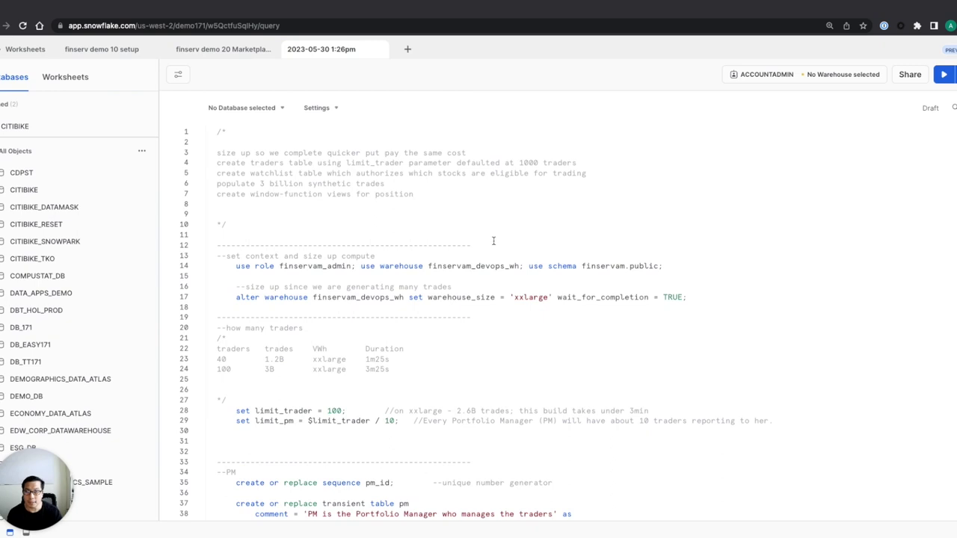
Run the entire DDL script and enlarge the editor area above the results
{"action": "key", "text": "ctrl+a"}
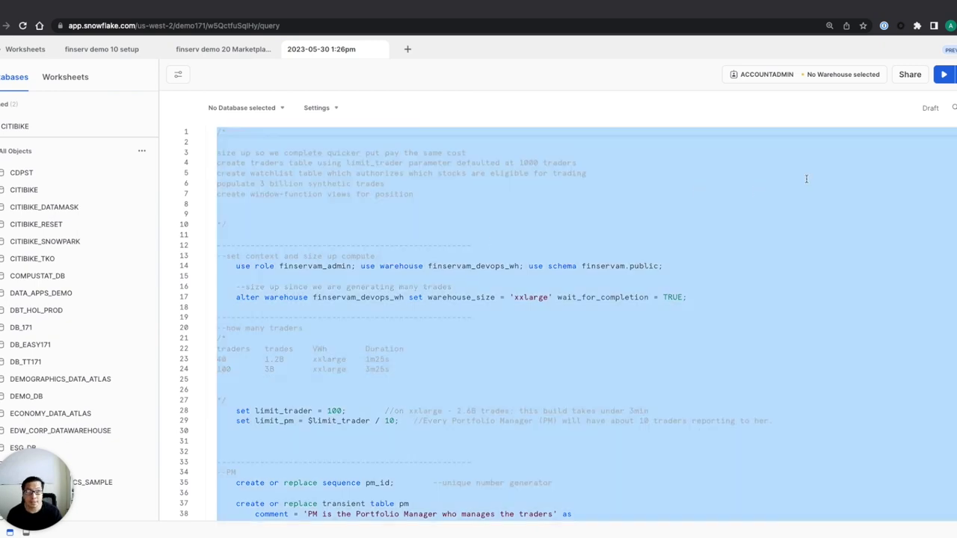
{"action": "left_click", "coordinate": [944, 76]}
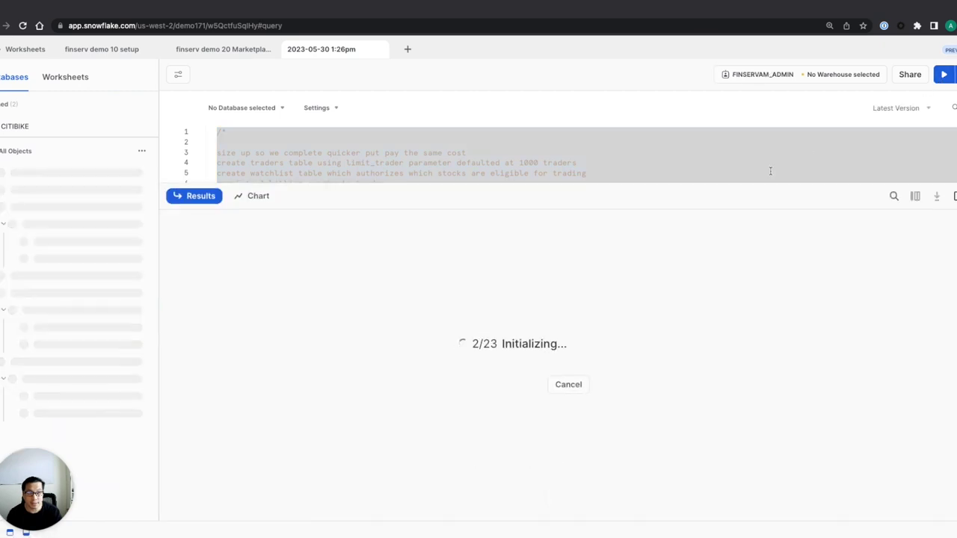
{"action": "left_click_drag", "start_coordinate": [748, 188], "coordinate": [699, 355]}
{"action": "left_click", "coordinate": [650, 257]}
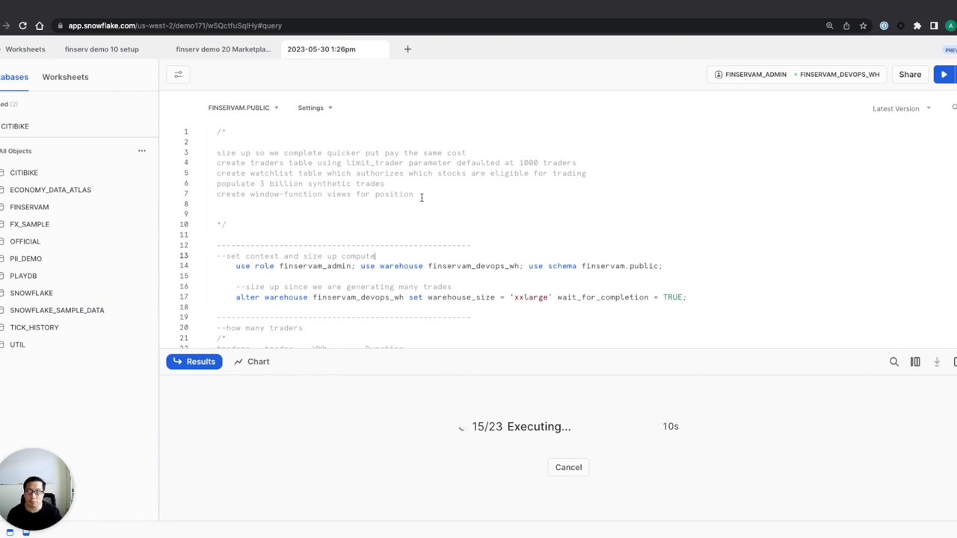
{"action": "scroll", "coordinate": [422, 197], "scroll_direction": "down", "scroll_amount": 3}
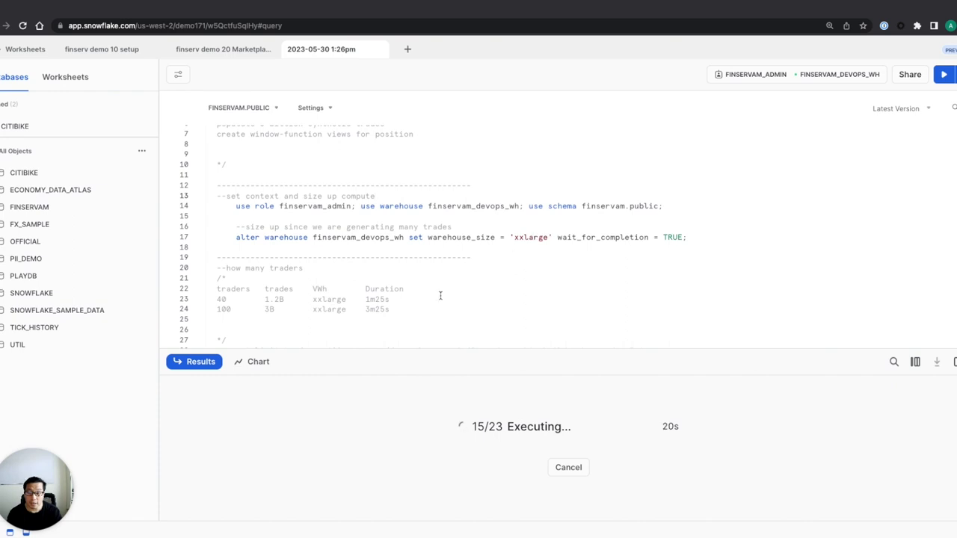
Check the size of the FINSERVAM_DEVOPS_WH warehouse against the script's compute sizing and trader limit settings, then close the warehouse list
{"action": "left_click", "coordinate": [854, 77]}
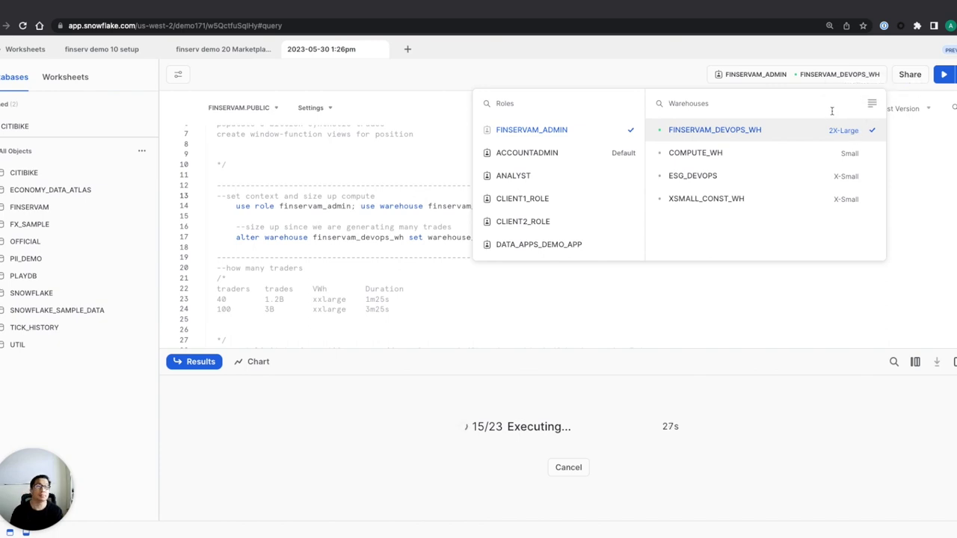
{"action": "scroll", "coordinate": [414, 212], "scroll_direction": "down", "scroll_amount": 3}
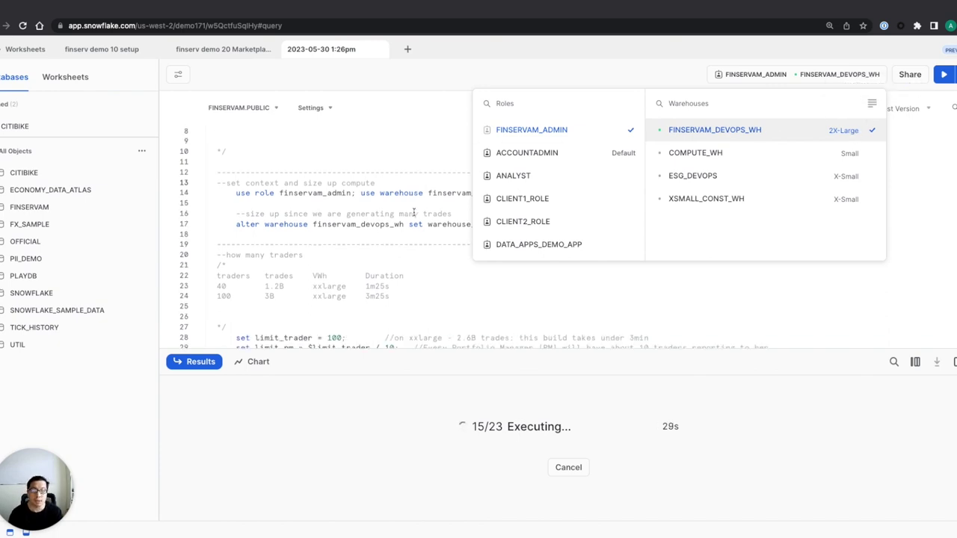
{"action": "scroll", "coordinate": [417, 213], "scroll_direction": "up", "scroll_amount": 2}
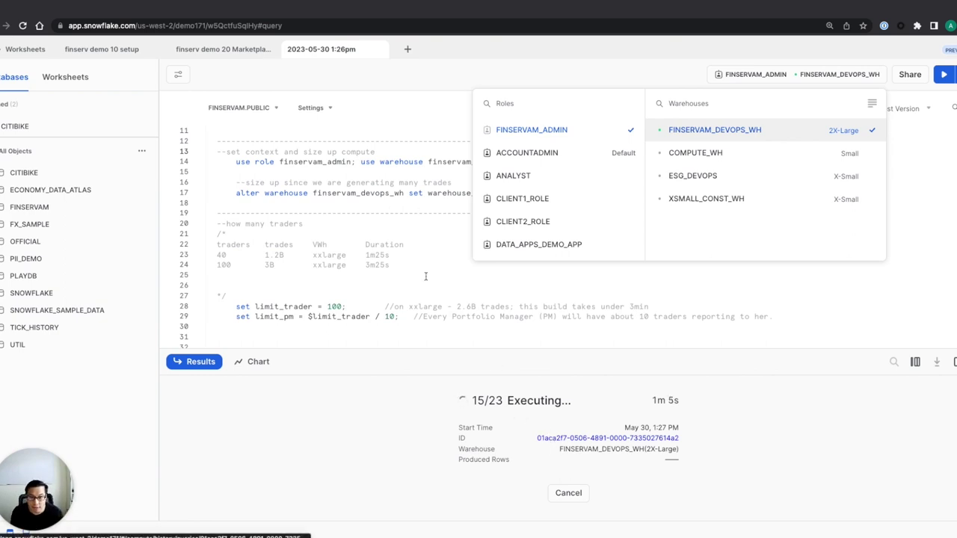
{"action": "scroll", "coordinate": [323, 228], "scroll_direction": "down", "scroll_amount": 1}
{"action": "left_click", "coordinate": [345, 230]}
{"action": "scroll", "coordinate": [505, 232], "scroll_direction": "down", "scroll_amount": 2}
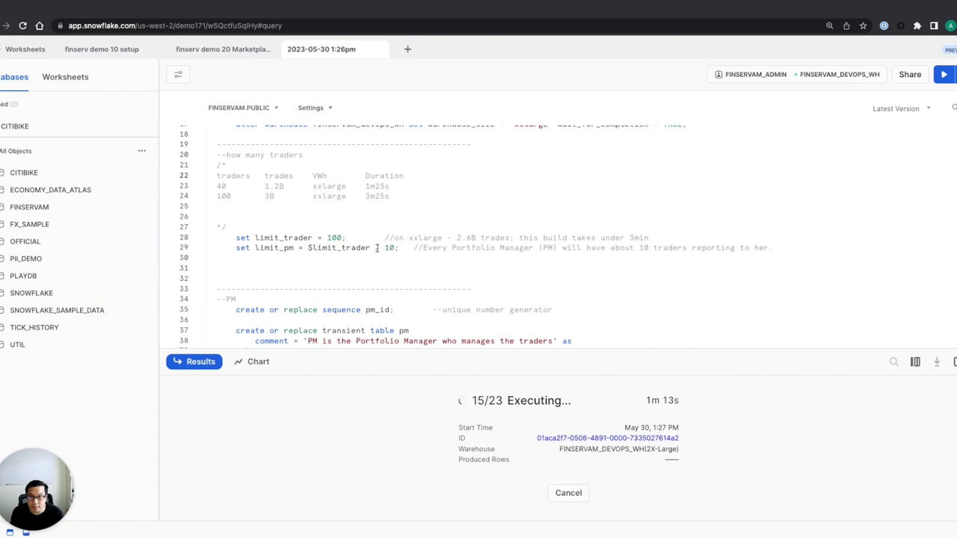
Review the script's trader and portfolio manager limits and the statements that create the pm sequence and pm table
{"action": "scroll", "coordinate": [472, 259], "scroll_direction": "down", "scroll_amount": 3}
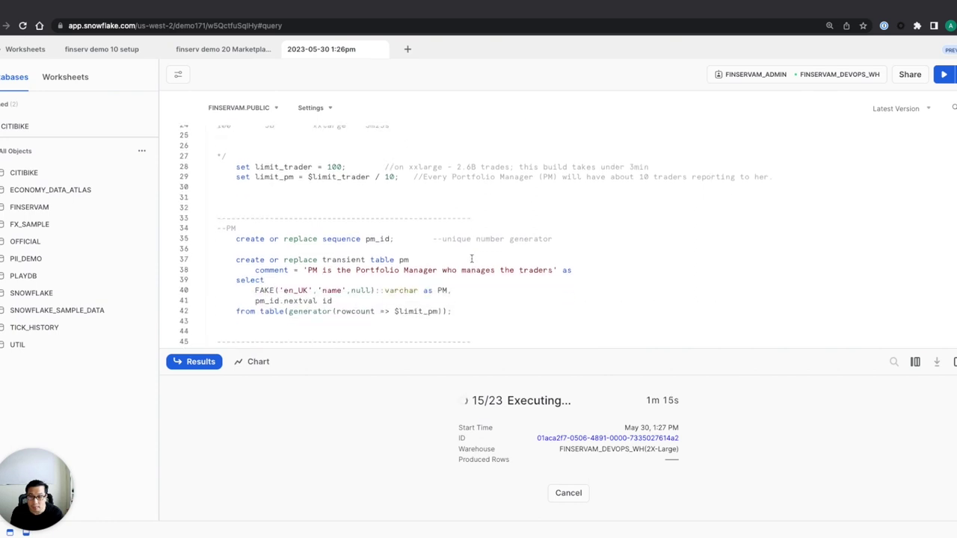
{"action": "scroll", "coordinate": [443, 254], "scroll_direction": "down", "scroll_amount": 2}
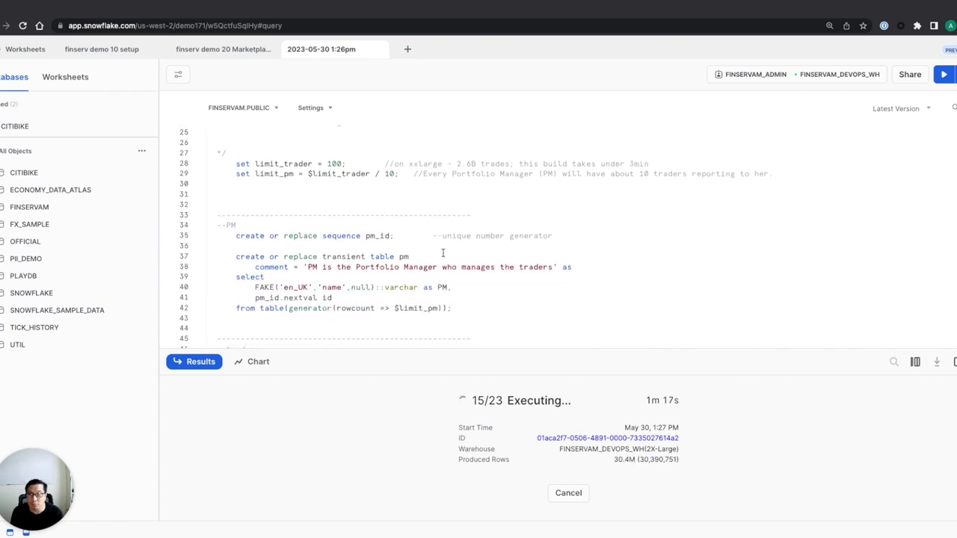
{"action": "scroll", "coordinate": [442, 260], "scroll_direction": "down", "scroll_amount": 1}
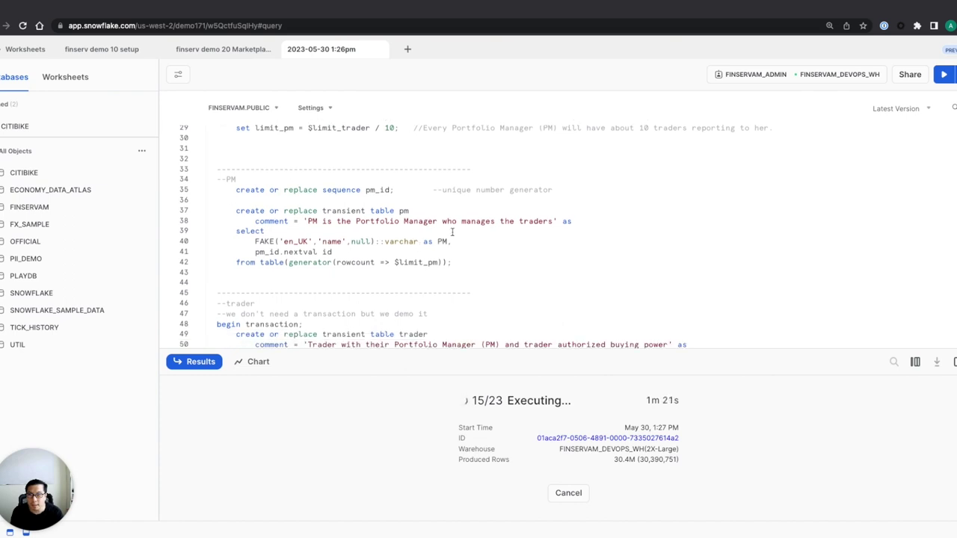
{"action": "scroll", "coordinate": [449, 234], "scroll_direction": "down", "scroll_amount": 1}
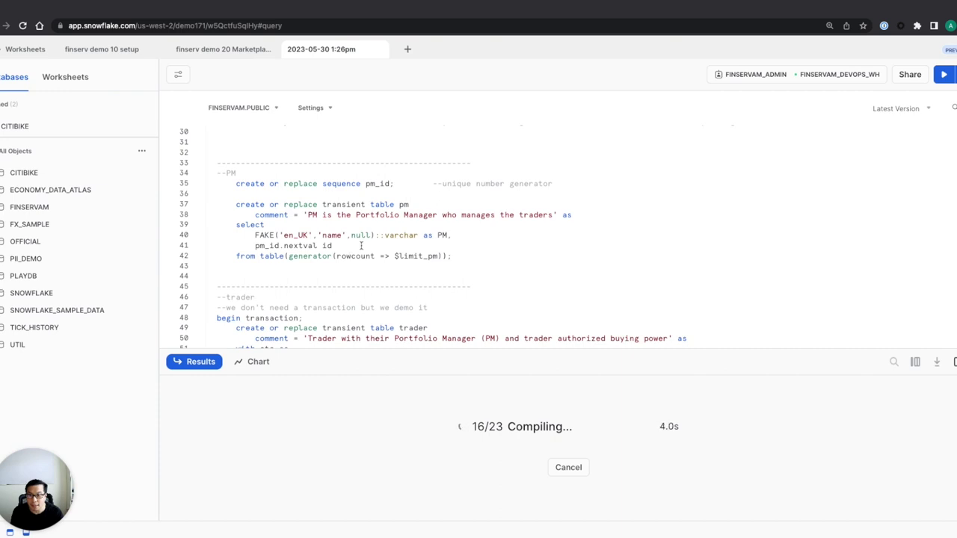
{"action": "scroll", "coordinate": [361, 245], "scroll_direction": "down", "scroll_amount": 5}
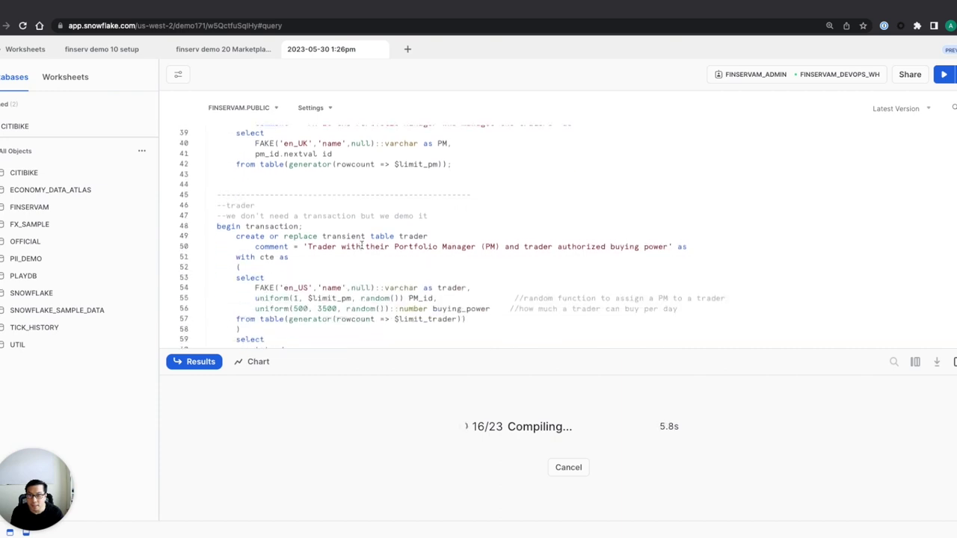
{"action": "scroll", "coordinate": [362, 245], "scroll_direction": "down", "scroll_amount": 2}
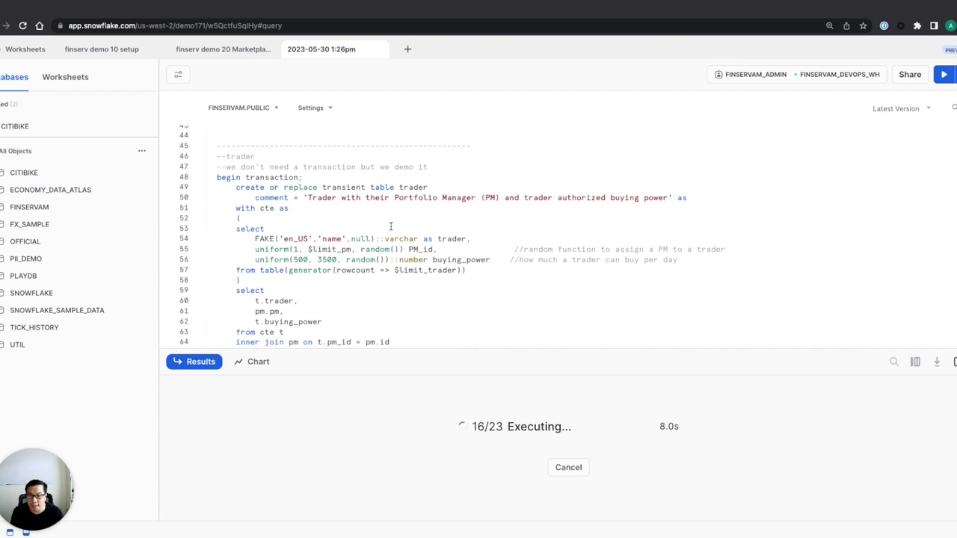
Enlarge the editor area above the results and review the transaction that creates and comments the trader table
{"action": "left_click_drag", "start_coordinate": [419, 350], "coordinate": [386, 415]}
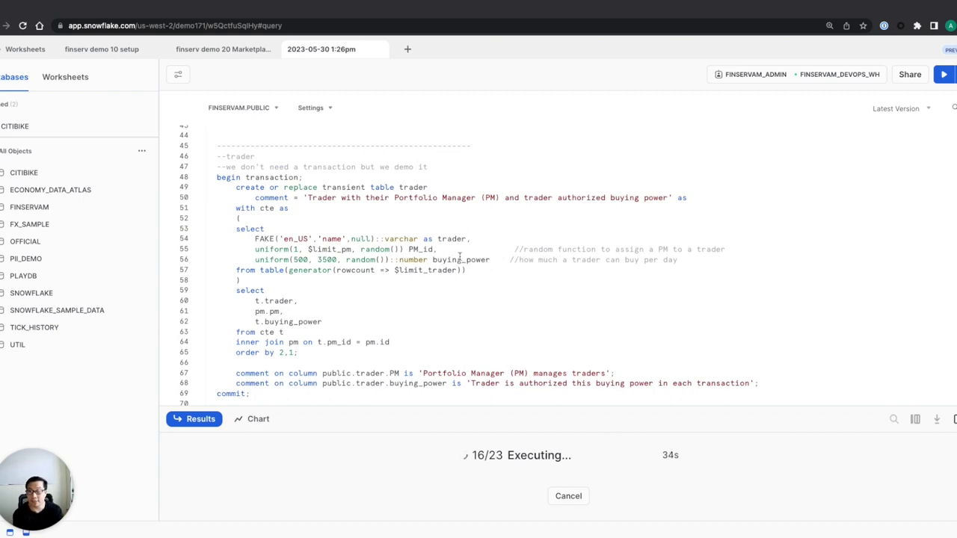
{"action": "scroll", "coordinate": [453, 265], "scroll_direction": "down", "scroll_amount": 1}
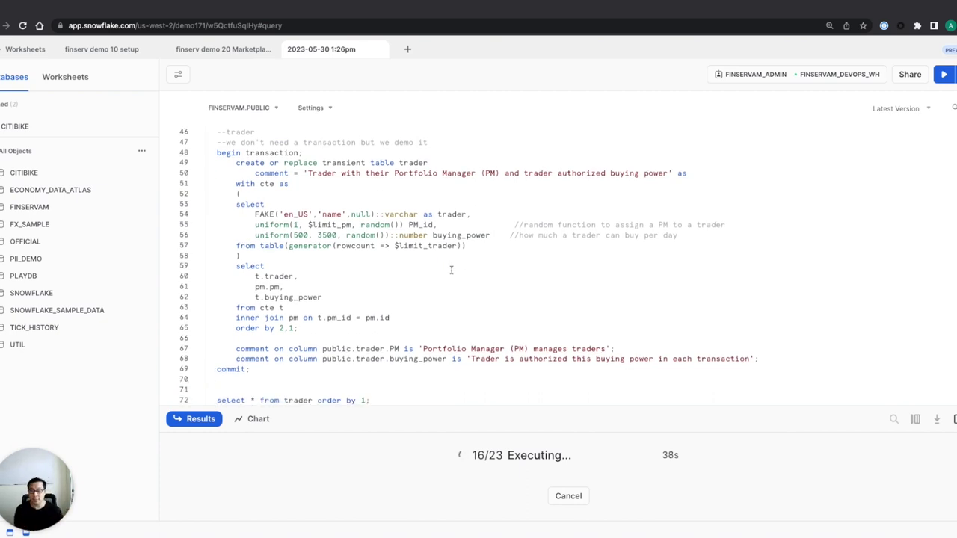
{"action": "scroll", "coordinate": [451, 269], "scroll_direction": "down", "scroll_amount": 2}
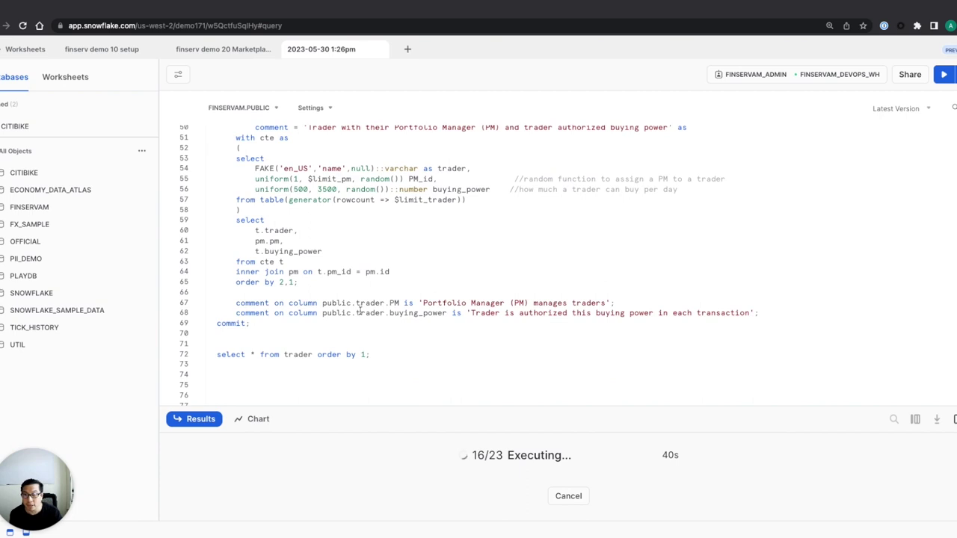
{"action": "scroll", "coordinate": [359, 310], "scroll_direction": "down", "scroll_amount": 1}
{"action": "scroll", "coordinate": [329, 255], "scroll_direction": "up", "scroll_amount": 3}
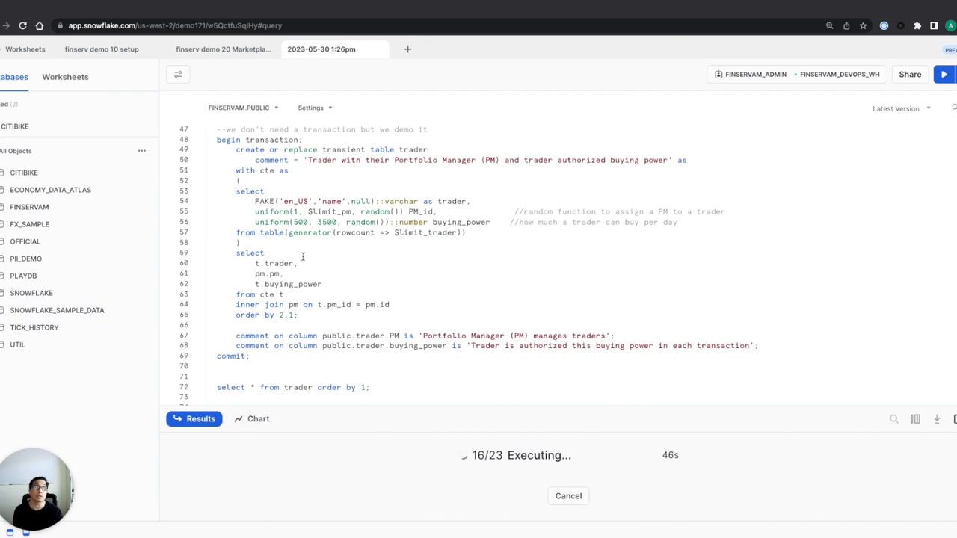
{"action": "scroll", "coordinate": [303, 256], "scroll_direction": "down", "scroll_amount": 2}
{"action": "scroll", "coordinate": [303, 257], "scroll_direction": "down", "scroll_amount": 4}
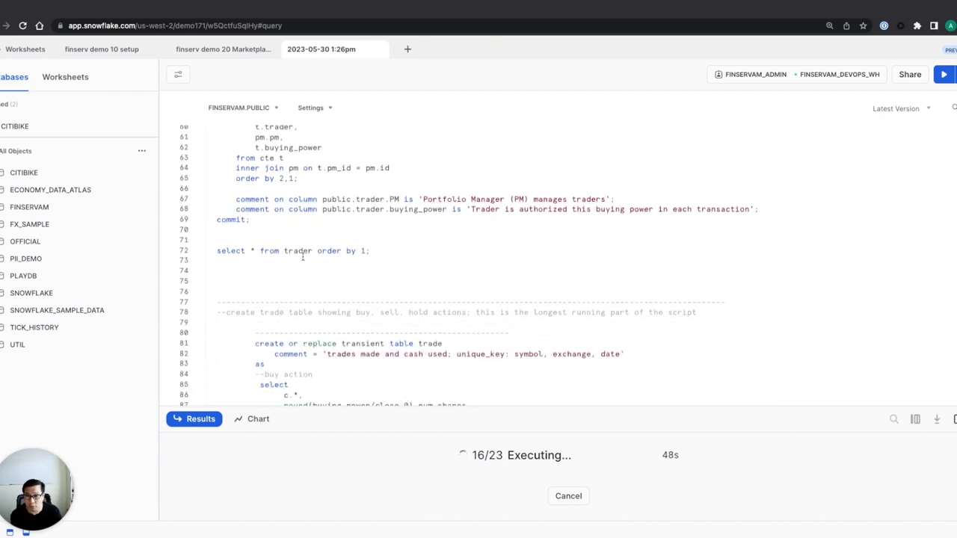
{"action": "scroll", "coordinate": [376, 257], "scroll_direction": "up", "scroll_amount": 1}
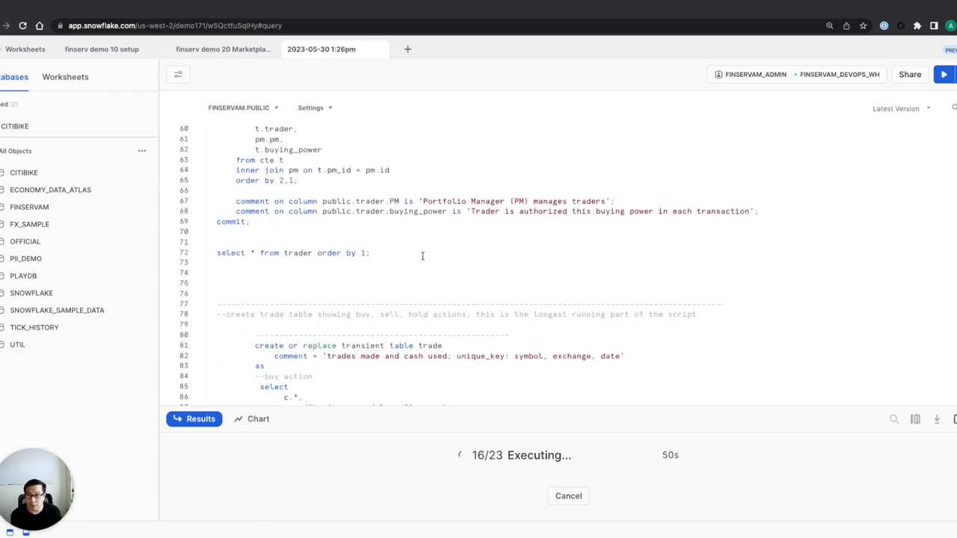
Examine the statements that create the trade table with buy actions and insert the hold actions, including how they join the trader table
{"action": "scroll", "coordinate": [422, 257], "scroll_direction": "down", "scroll_amount": 5}
{"action": "scroll", "coordinate": [424, 257], "scroll_direction": "down", "scroll_amount": 2}
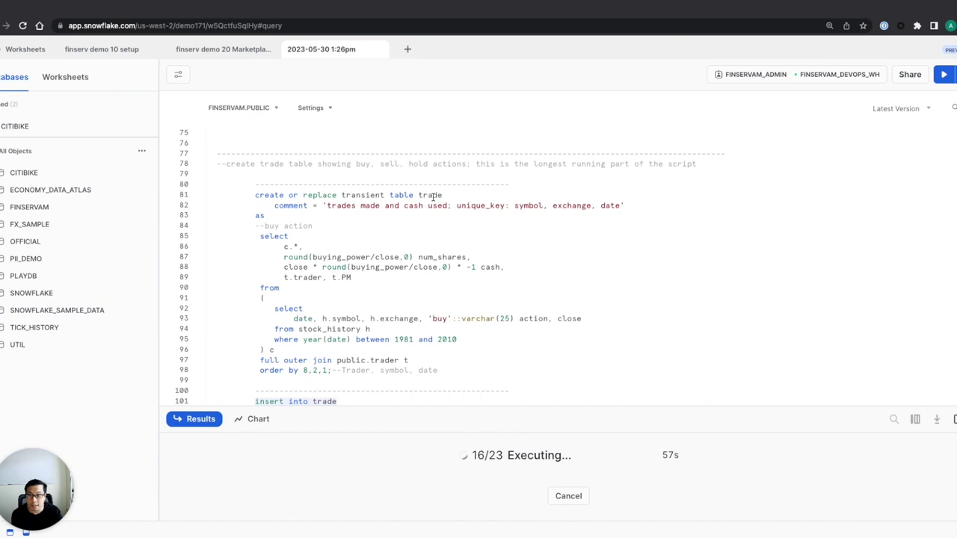
{"action": "scroll", "coordinate": [432, 196], "scroll_direction": "down", "scroll_amount": 1}
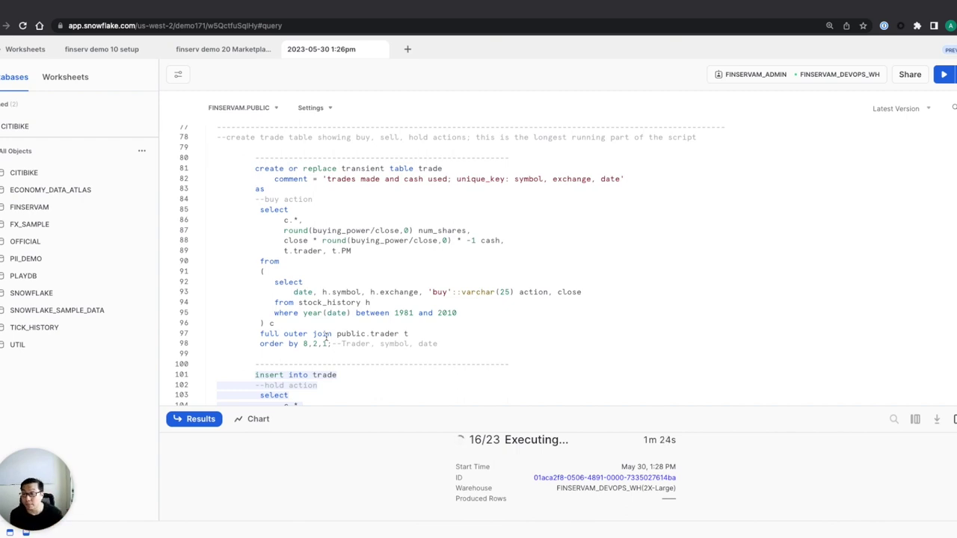
{"action": "scroll", "coordinate": [326, 338], "scroll_direction": "up", "scroll_amount": 3}
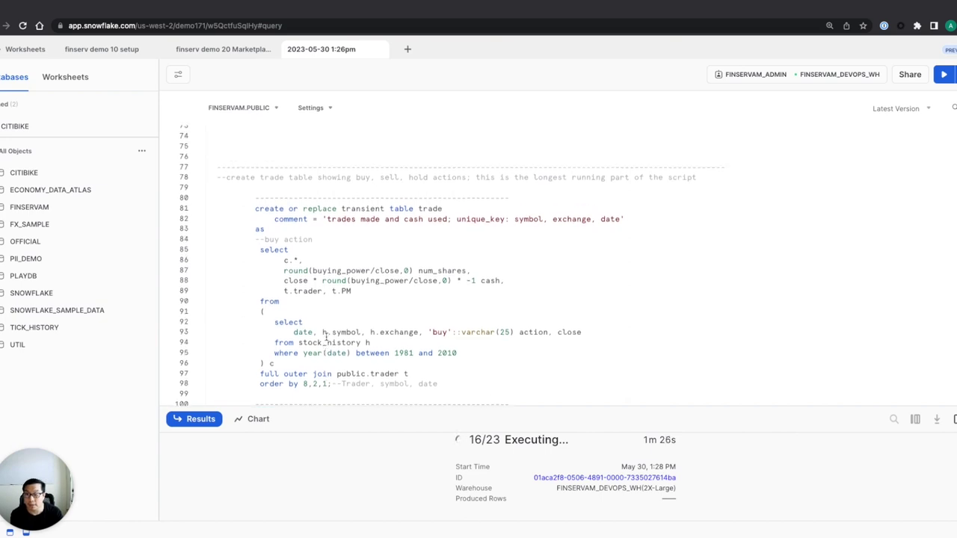
{"action": "scroll", "coordinate": [326, 334], "scroll_direction": "up", "scroll_amount": 5}
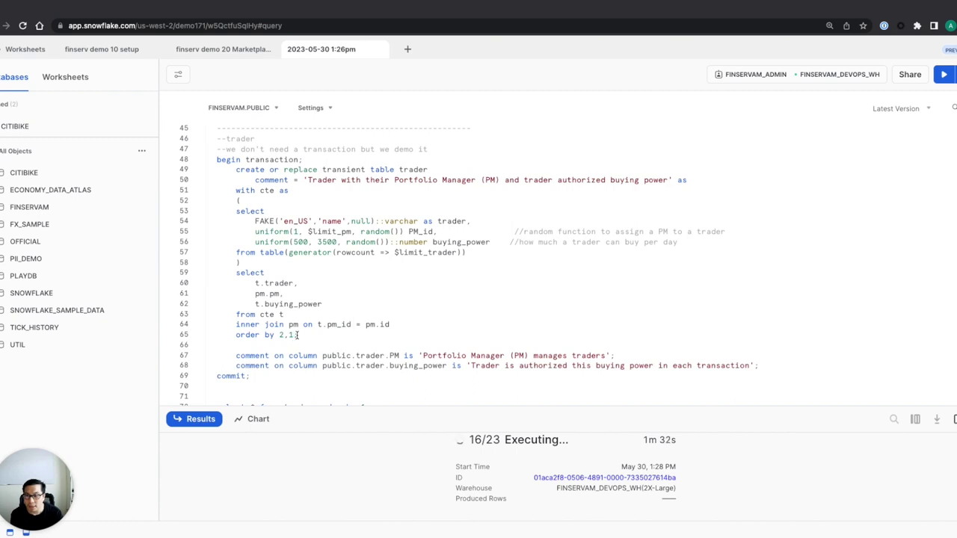
{"action": "scroll", "coordinate": [298, 336], "scroll_direction": "down", "scroll_amount": 1}
{"action": "scroll", "coordinate": [466, 300], "scroll_direction": "down", "scroll_amount": 7}
{"action": "scroll", "coordinate": [466, 300], "scroll_direction": "down", "scroll_amount": 8}
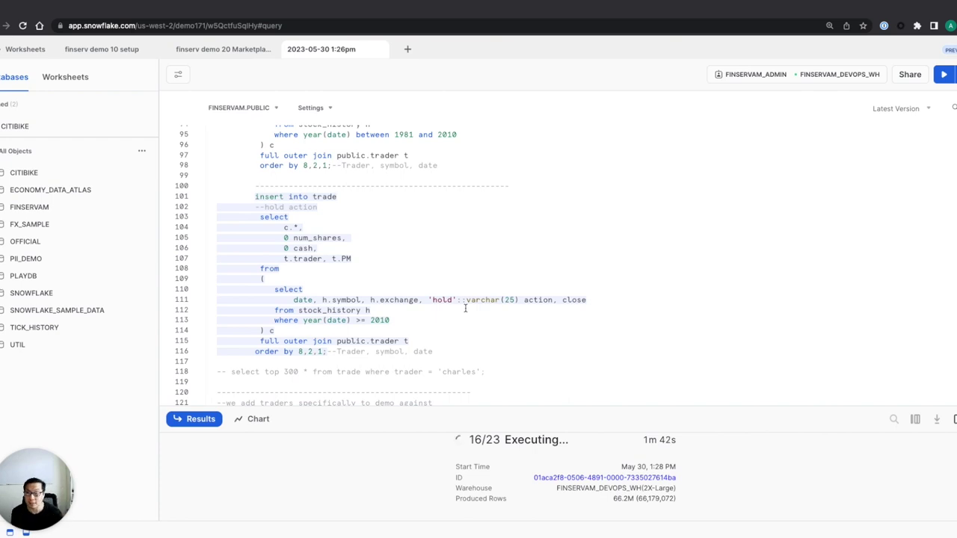
{"action": "scroll", "coordinate": [421, 291], "scroll_direction": "up", "scroll_amount": 1}
{"action": "scroll", "coordinate": [421, 291], "scroll_direction": "up", "scroll_amount": 1}
{"action": "scroll", "coordinate": [411, 300], "scroll_direction": "down", "scroll_amount": 1}
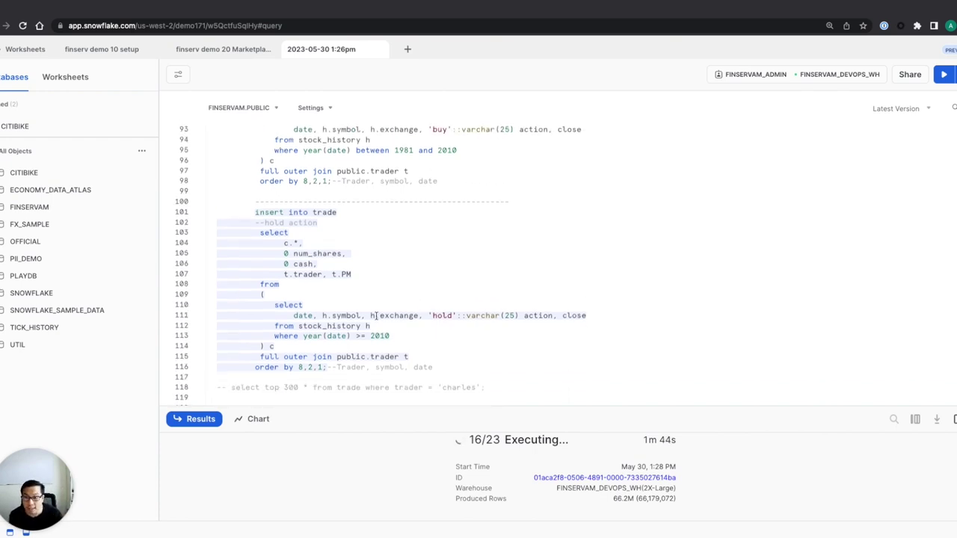
Review the inserts that add the specific demo trader with buy, sell and hold trades, and the trade table clustering section
{"action": "left_click", "coordinate": [359, 350]}
{"action": "scroll", "coordinate": [365, 345], "scroll_direction": "down", "scroll_amount": 6}
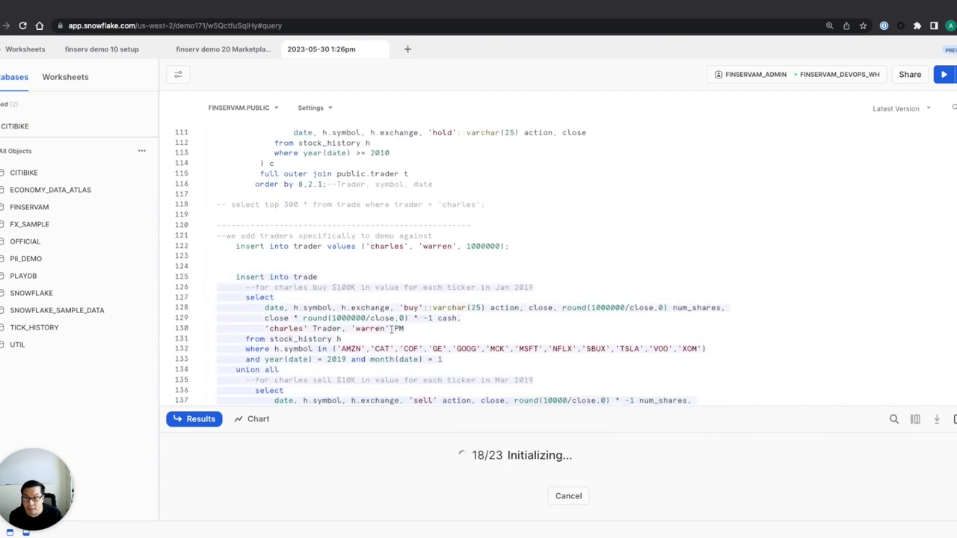
{"action": "scroll", "coordinate": [443, 250], "scroll_direction": "down", "scroll_amount": 3}
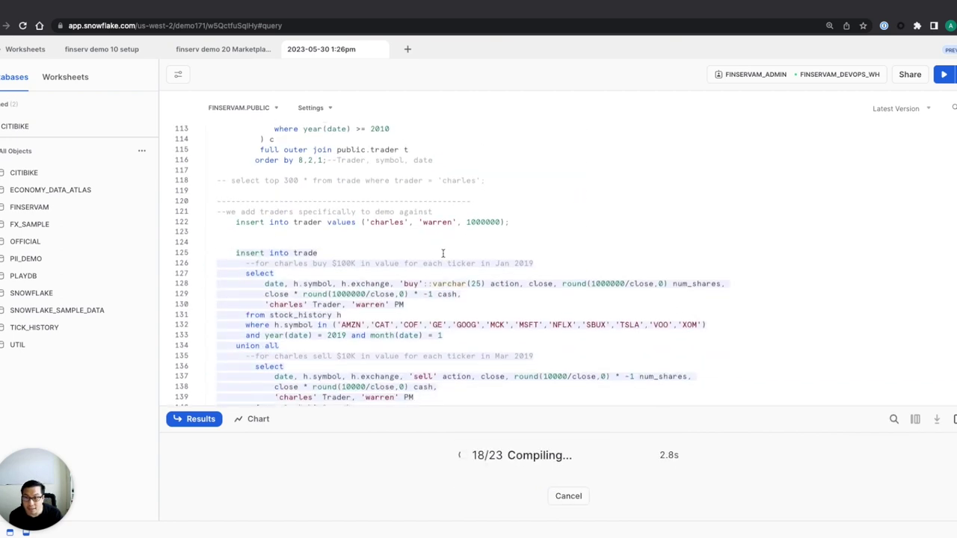
{"action": "scroll", "coordinate": [446, 253], "scroll_direction": "down", "scroll_amount": 2}
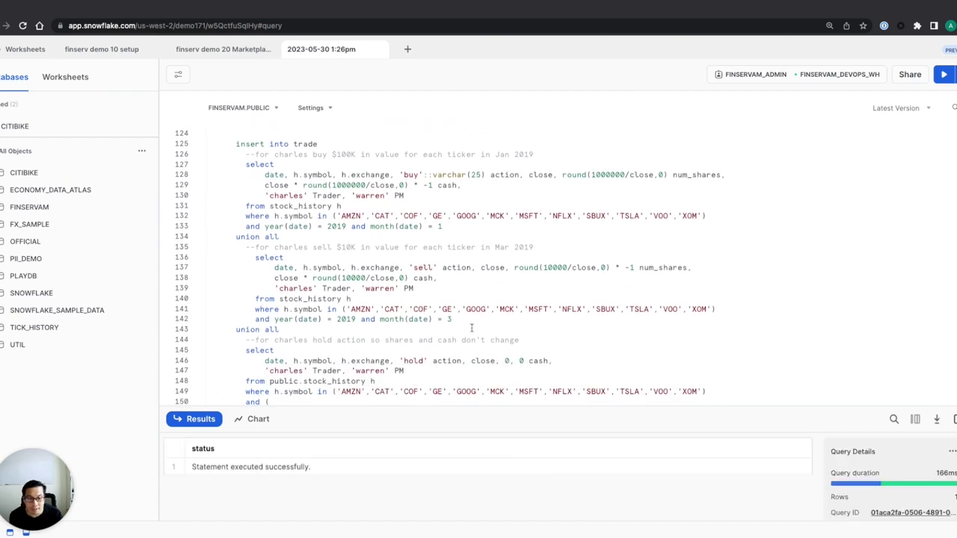
{"action": "scroll", "coordinate": [472, 327], "scroll_direction": "down", "scroll_amount": 6}
{"action": "scroll", "coordinate": [472, 327], "scroll_direction": "down", "scroll_amount": 2}
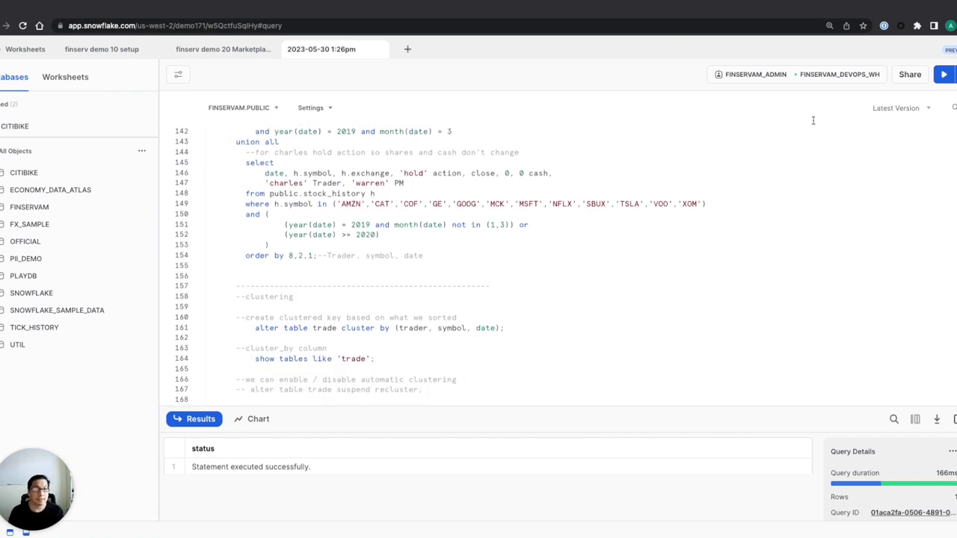
Check the warehouse size, switch to Query History and refresh it, and examine the durations of the trade table creation and hold-action insert
{"action": "left_click", "coordinate": [857, 78]}
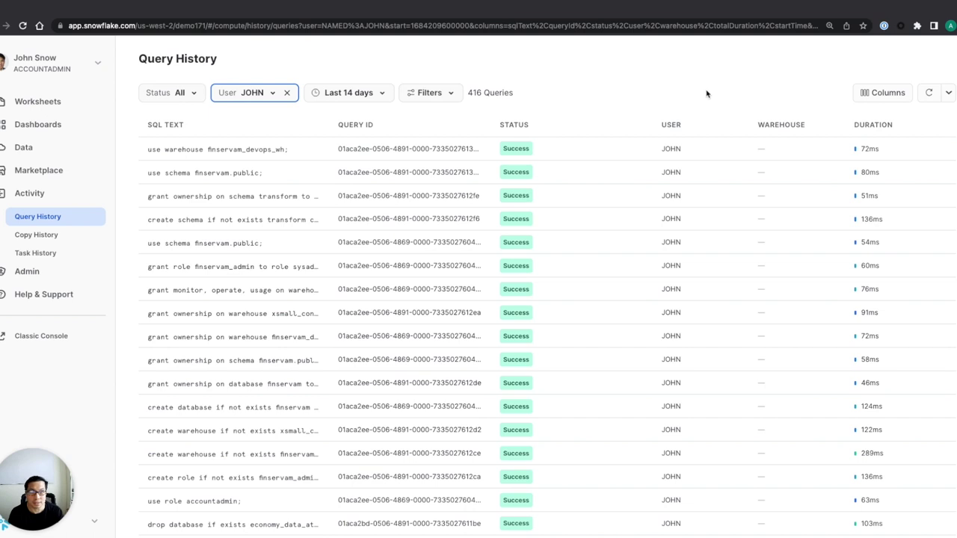
{"action": "left_click", "coordinate": [927, 93]}
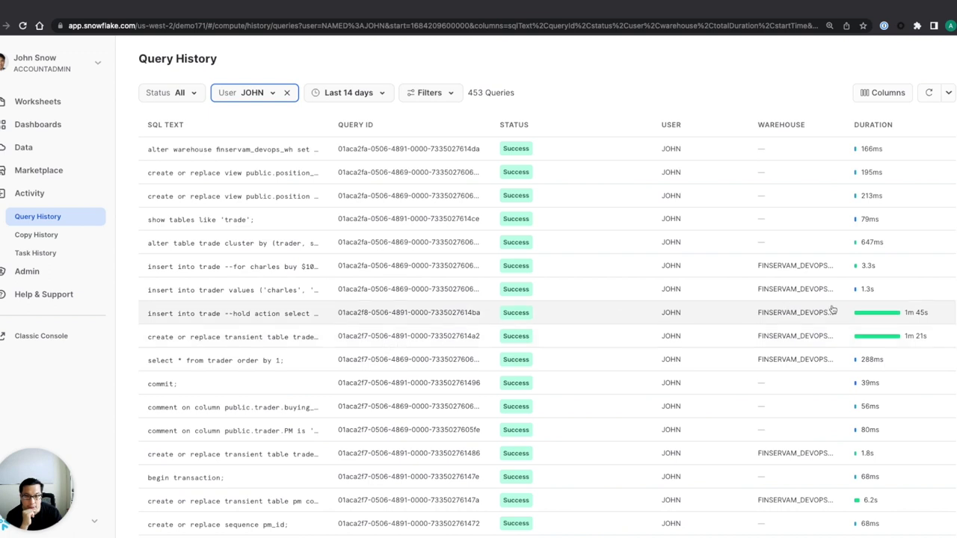
{"action": "mouse_move", "coordinate": [830, 337]}
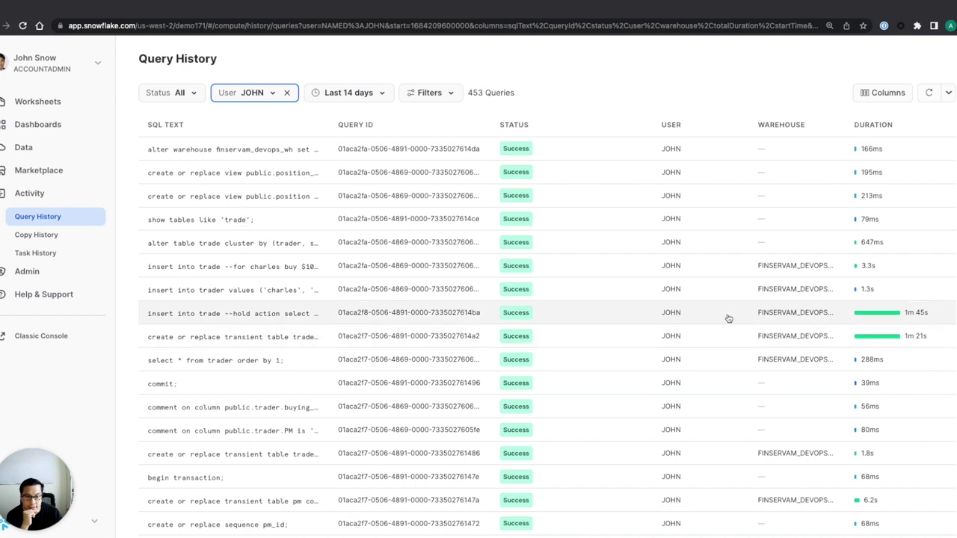
{"action": "mouse_move", "coordinate": [728, 318]}
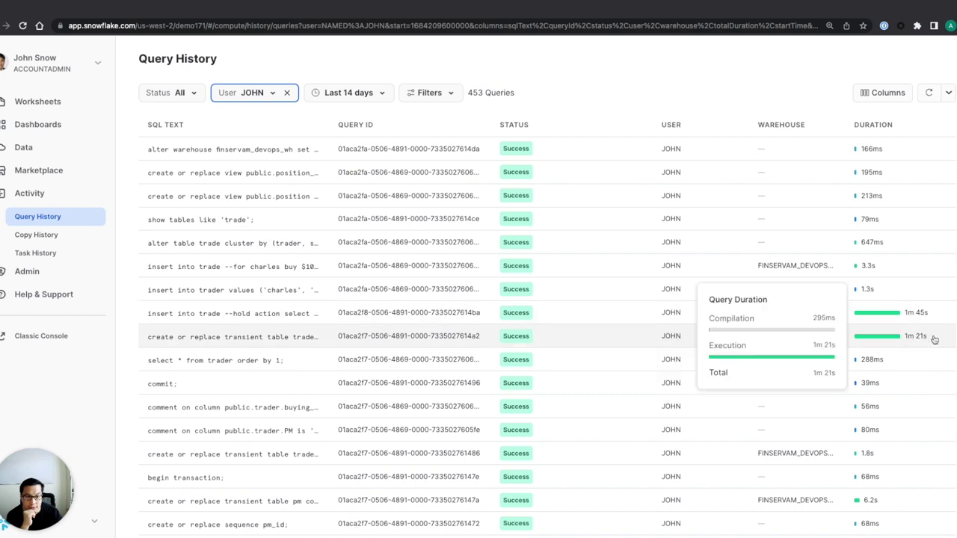
{"action": "mouse_move", "coordinate": [935, 338]}
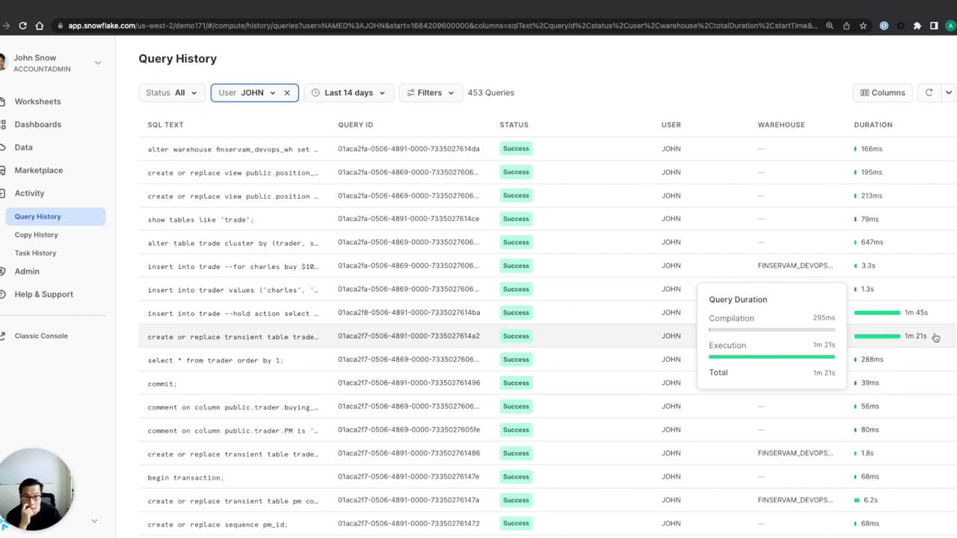
{"action": "mouse_move", "coordinate": [933, 318]}
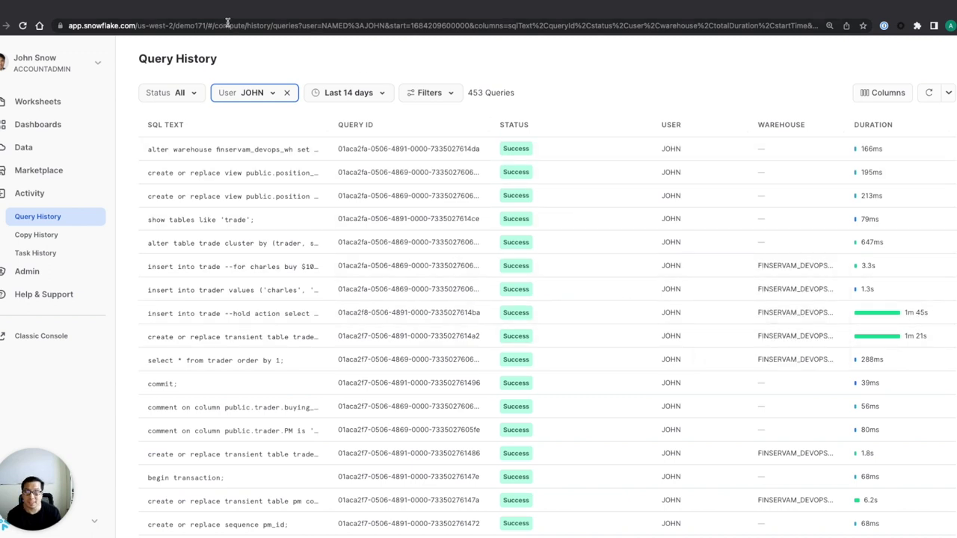
{"action": "mouse_move", "coordinate": [238, 157]}
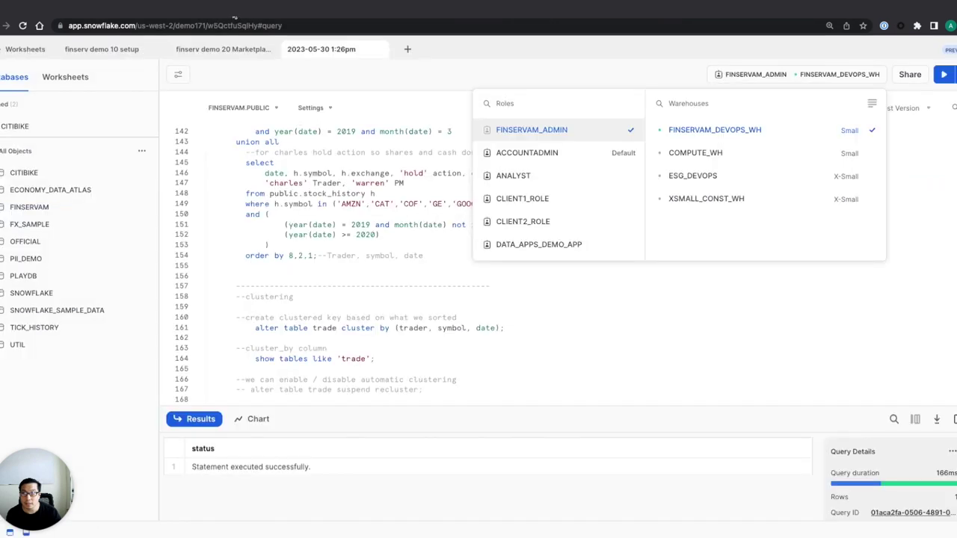
Close the role and warehouse list and review the demo trader's sell and hold inserts, their sort order, and the trade table's clustering key statement
{"action": "left_click", "coordinate": [423, 192]}
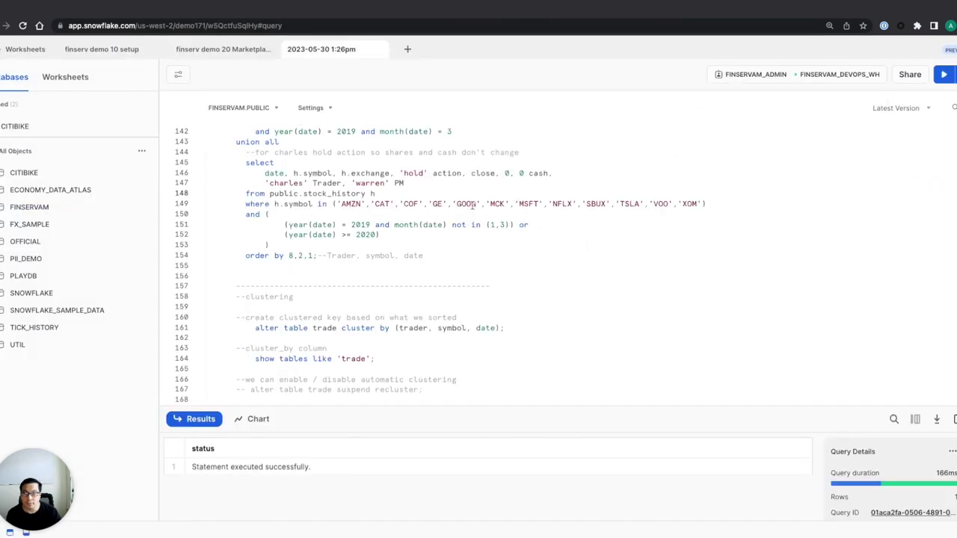
{"action": "scroll", "coordinate": [472, 206], "scroll_direction": "up", "scroll_amount": 2}
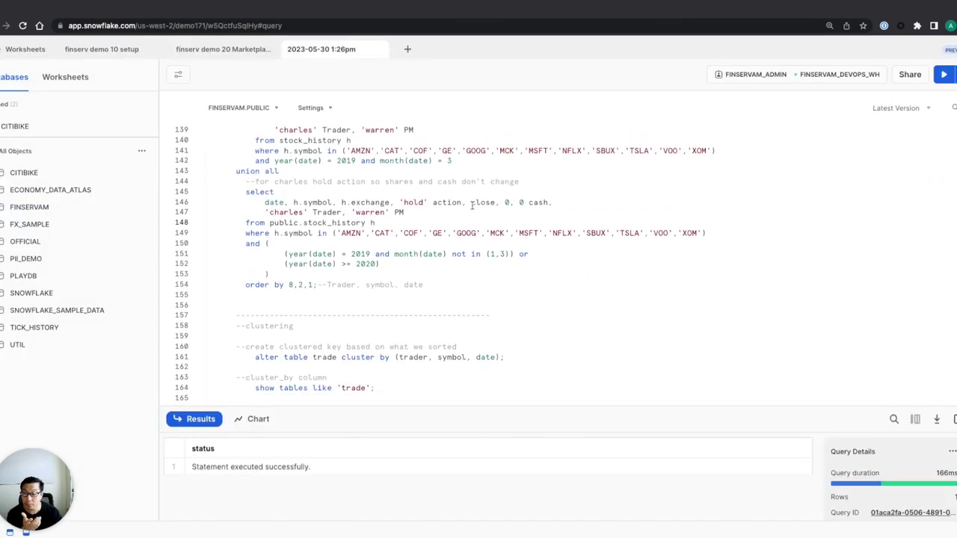
{"action": "scroll", "coordinate": [473, 209], "scroll_direction": "down", "scroll_amount": 3}
{"action": "scroll", "coordinate": [473, 217], "scroll_direction": "down", "scroll_amount": 2}
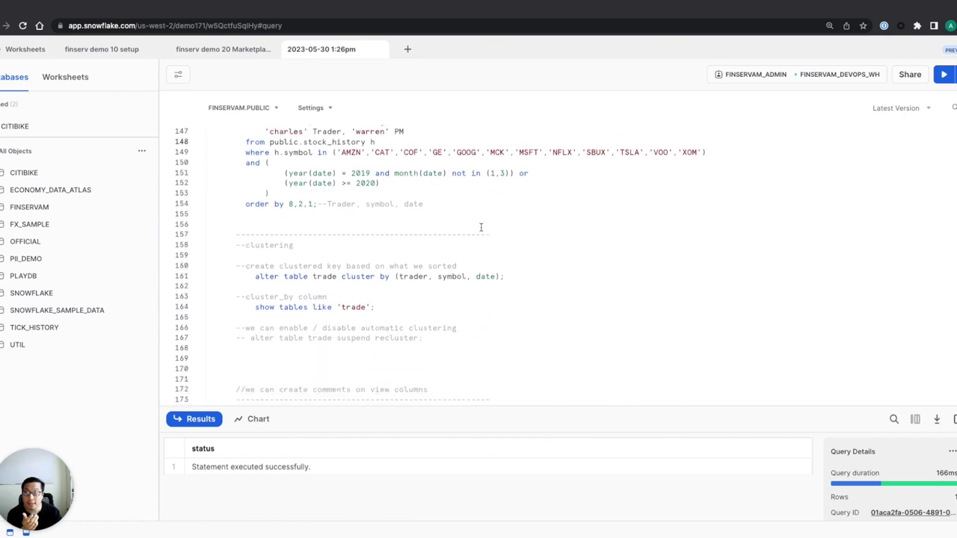
{"action": "scroll", "coordinate": [505, 229], "scroll_direction": "up", "scroll_amount": 1}
{"action": "scroll", "coordinate": [504, 230], "scroll_direction": "up", "scroll_amount": 6}
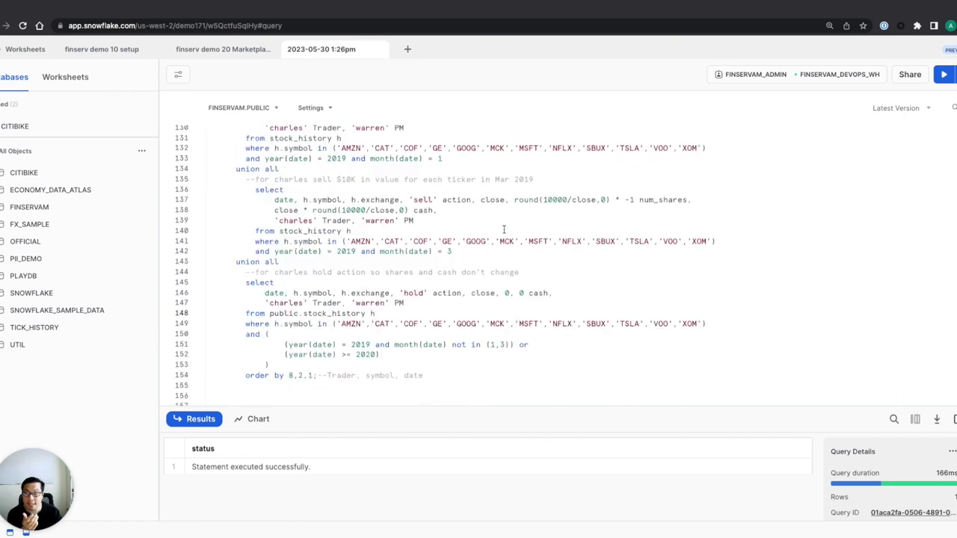
{"action": "scroll", "coordinate": [502, 230], "scroll_direction": "down", "scroll_amount": 7}
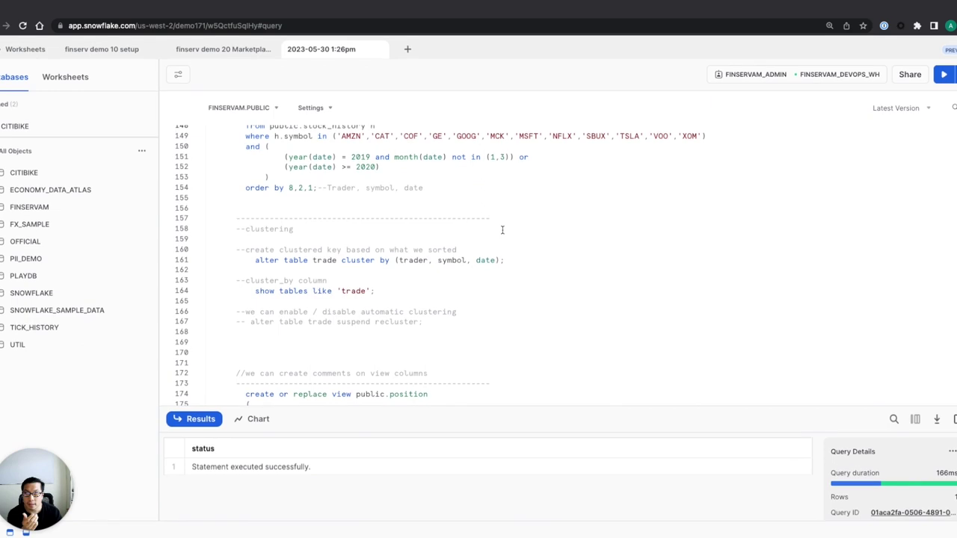
{"action": "scroll", "coordinate": [502, 229], "scroll_direction": "up", "scroll_amount": 7}
{"action": "scroll", "coordinate": [430, 265], "scroll_direction": "down", "scroll_amount": 5}
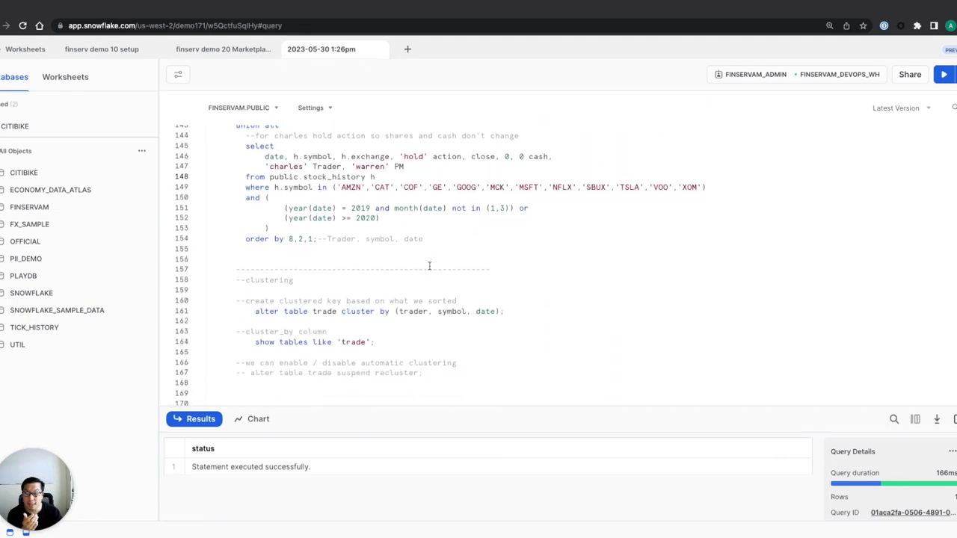
{"action": "scroll", "coordinate": [429, 266], "scroll_direction": "down", "scroll_amount": 2}
{"action": "left_click", "coordinate": [438, 269]}
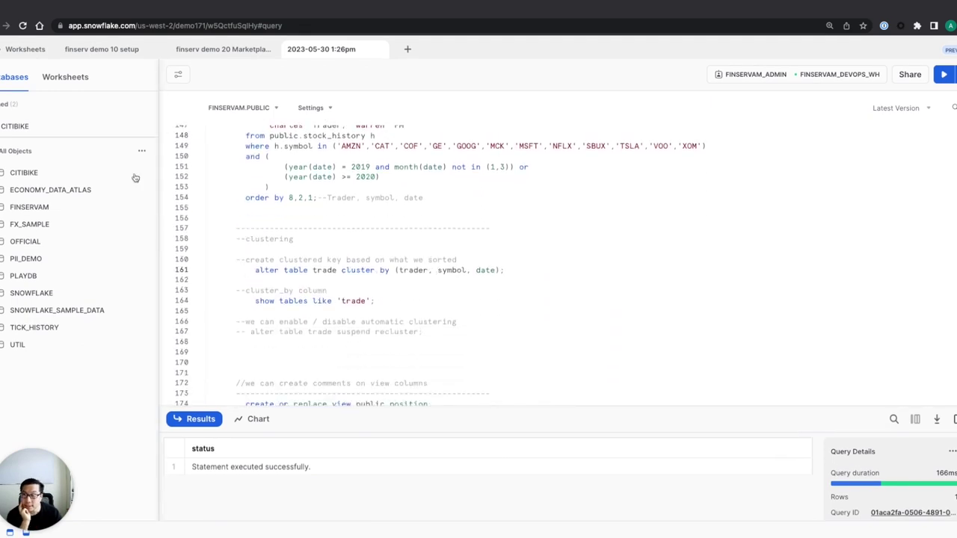
Refresh the database objects, expand the tables in FINSERVAM's PUBLIC schema, and check the trade table clustering statement in Query History
{"action": "left_click", "coordinate": [142, 151]}
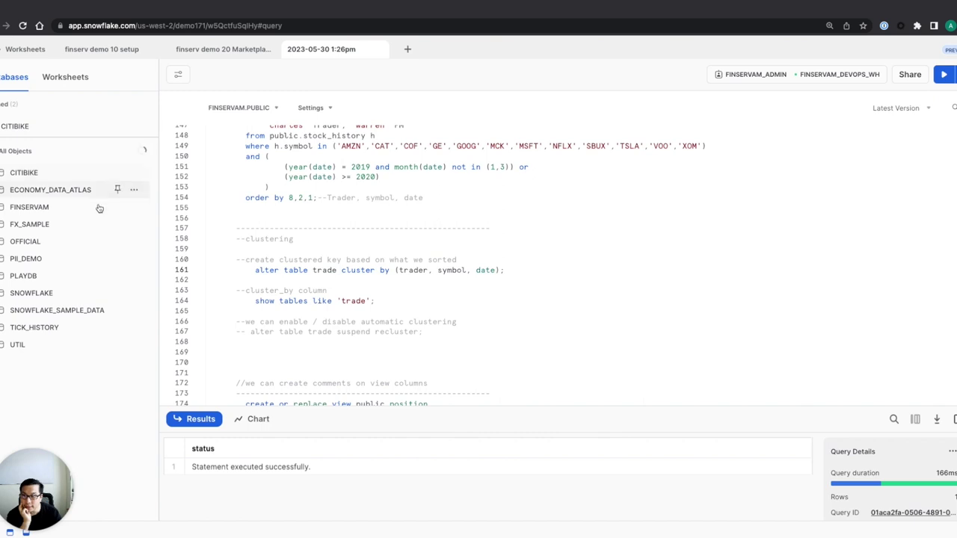
{"action": "left_click", "coordinate": [64, 208]}
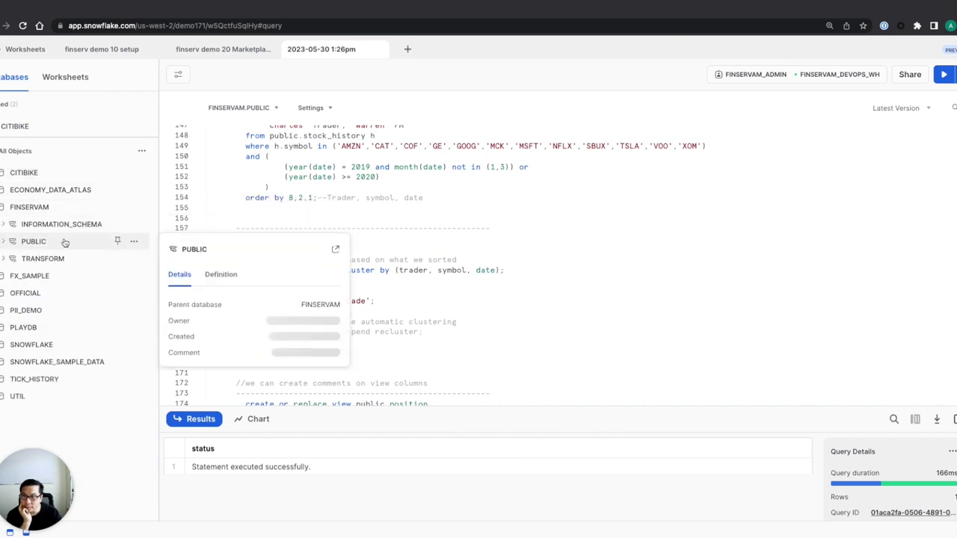
{"action": "left_click", "coordinate": [65, 243]}
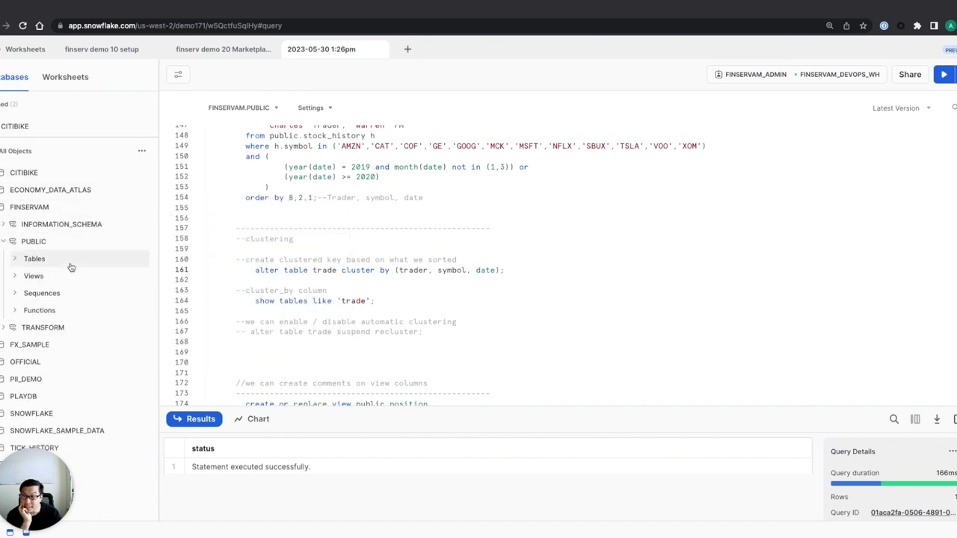
{"action": "left_click", "coordinate": [71, 265]}
{"action": "mouse_move", "coordinate": [65, 310]}
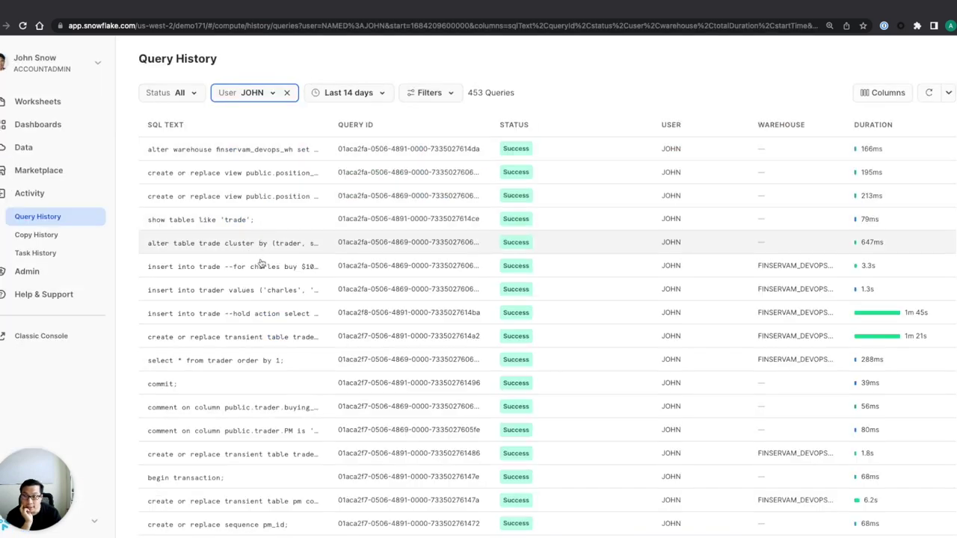
{"action": "mouse_move", "coordinate": [266, 252]}
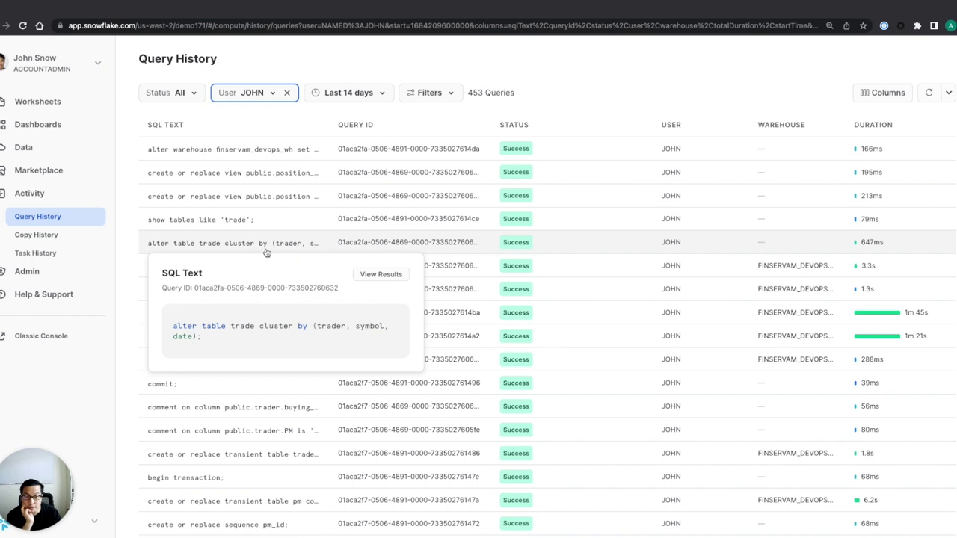
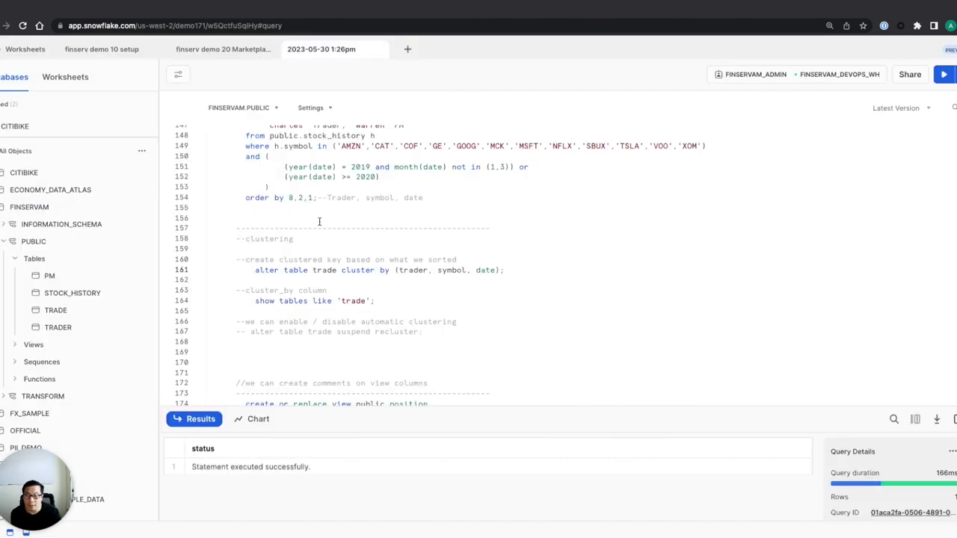
Run show tables like 'trade' in the worksheet and inspect the clustering key, row count and automatic clustering values in the results
{"action": "left_click", "coordinate": [337, 300]}
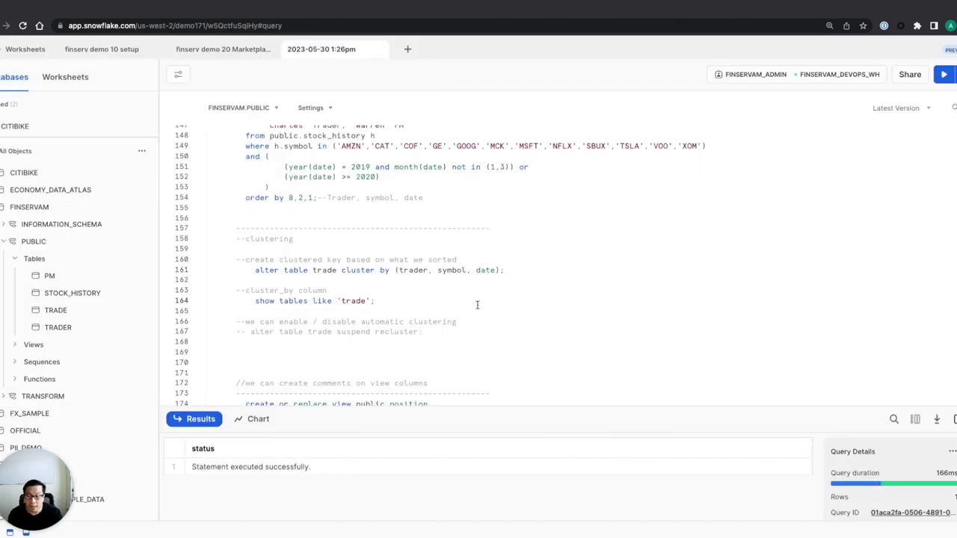
{"action": "key", "text": "ctrl+Return"}
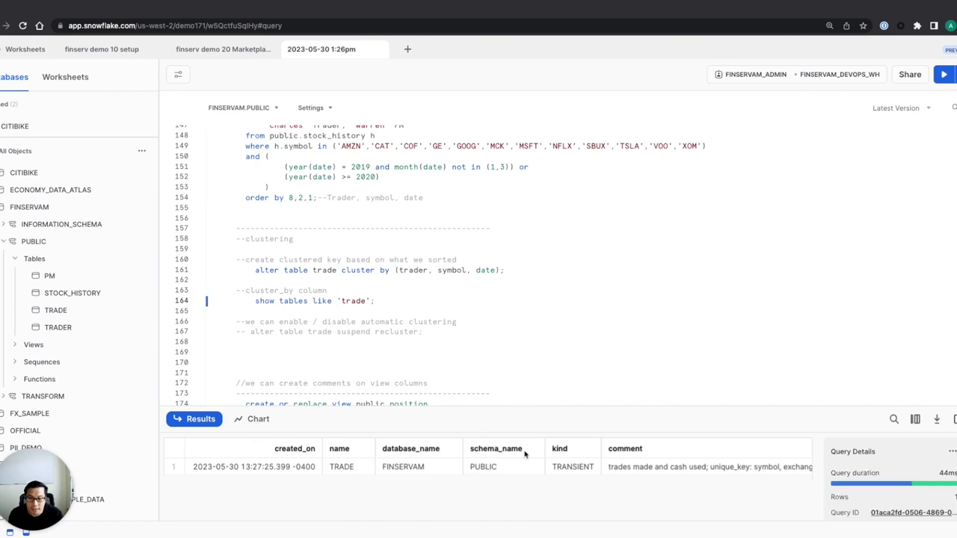
{"action": "scroll", "coordinate": [525, 473], "scroll_direction": "right", "scroll_amount": 10}
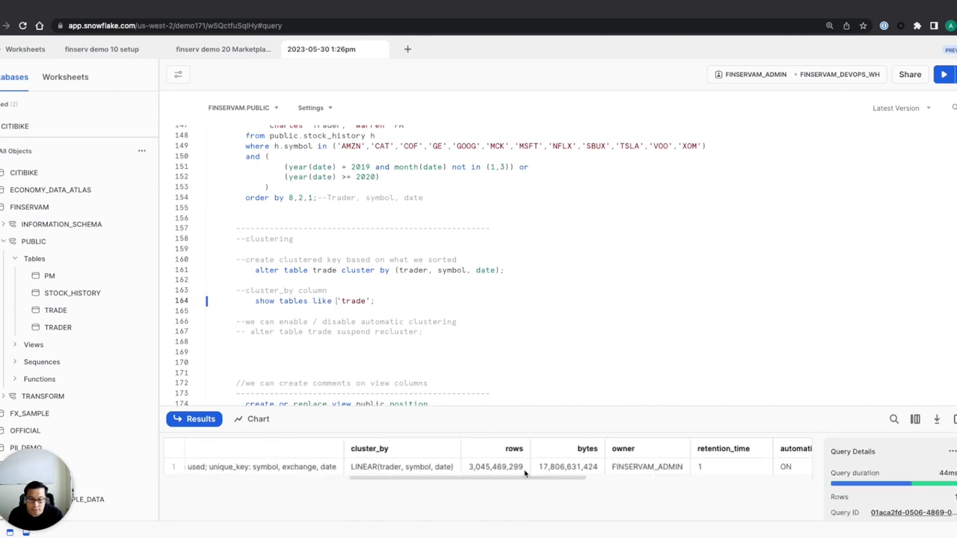
{"action": "scroll", "coordinate": [525, 472], "scroll_direction": "right", "scroll_amount": 1}
{"action": "scroll", "coordinate": [554, 470], "scroll_direction": "right", "scroll_amount": 6}
{"action": "scroll", "coordinate": [569, 469], "scroll_direction": "right", "scroll_amount": 2}
{"action": "left_click", "coordinate": [525, 467]}
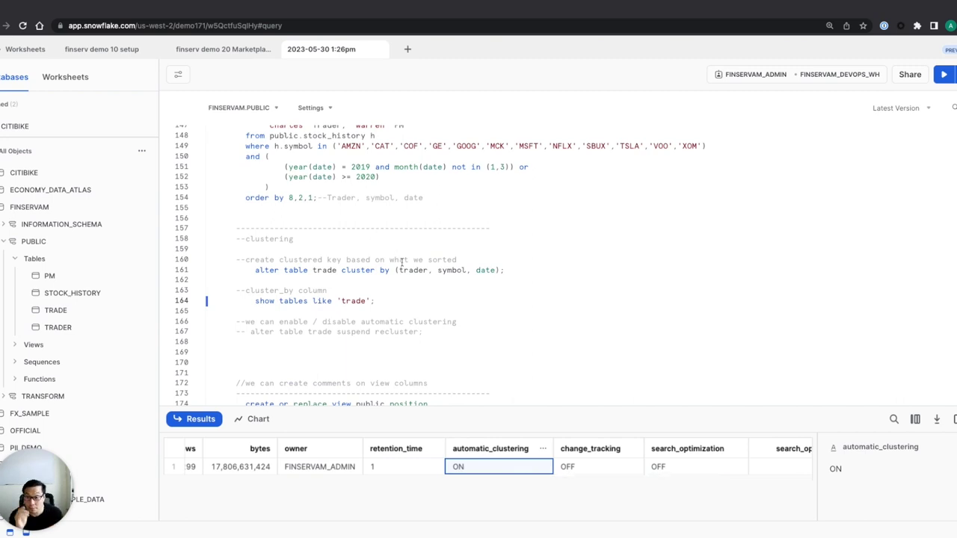
Review the commented-out suspend recluster statement and the public.position view, including its column comment and running sums of shares and cash
{"action": "scroll", "coordinate": [396, 258], "scroll_direction": "down", "scroll_amount": 2}
{"action": "scroll", "coordinate": [401, 269], "scroll_direction": "down", "scroll_amount": 3}
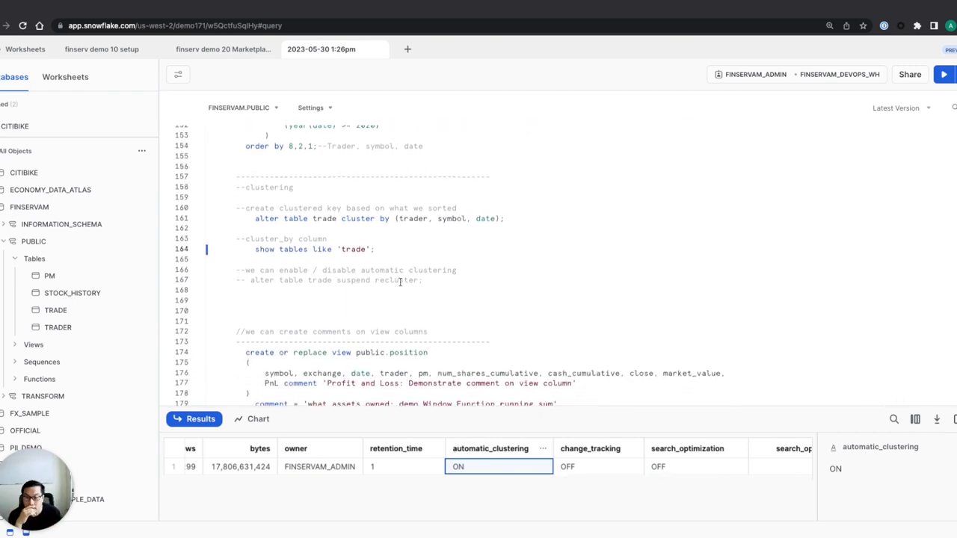
{"action": "scroll", "coordinate": [400, 281], "scroll_direction": "down", "scroll_amount": 1}
{"action": "left_click", "coordinate": [365, 220]}
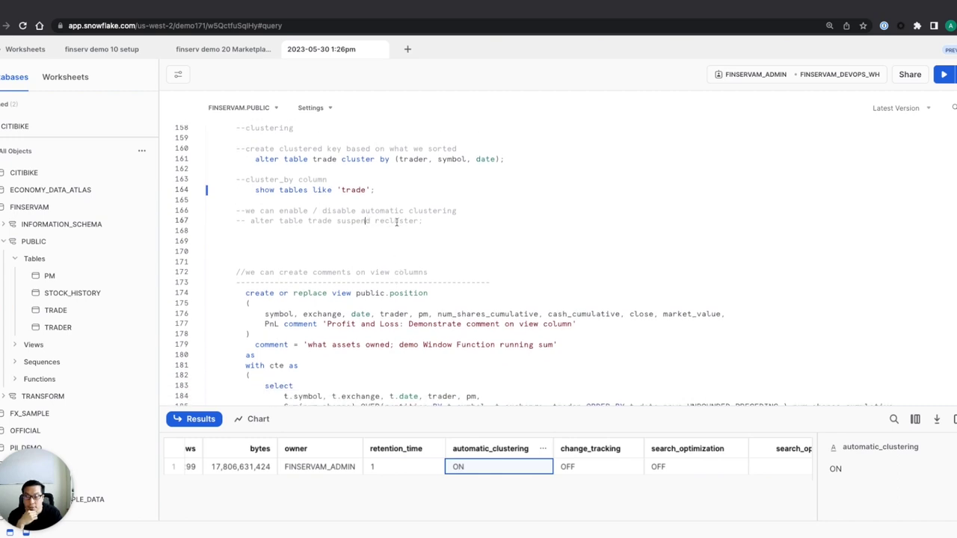
{"action": "scroll", "coordinate": [408, 254], "scroll_direction": "down", "scroll_amount": 2}
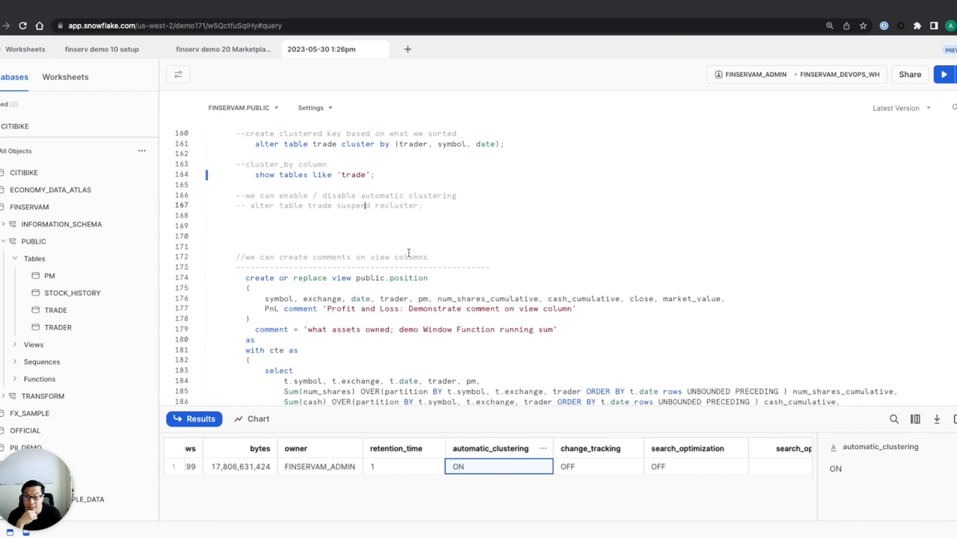
{"action": "left_click", "coordinate": [474, 262]}
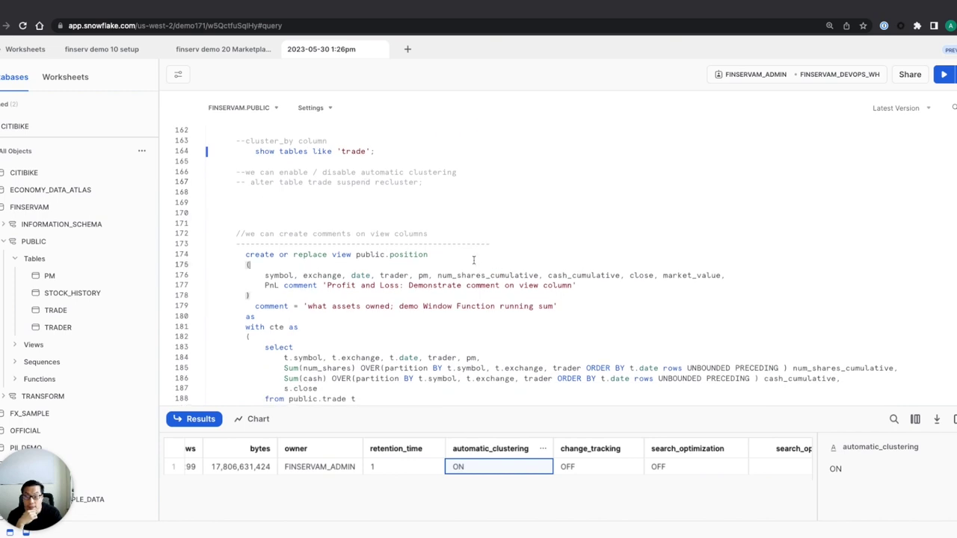
{"action": "scroll", "coordinate": [474, 261], "scroll_direction": "down", "scroll_amount": 2}
{"action": "scroll", "coordinate": [474, 261], "scroll_direction": "down", "scroll_amount": 3}
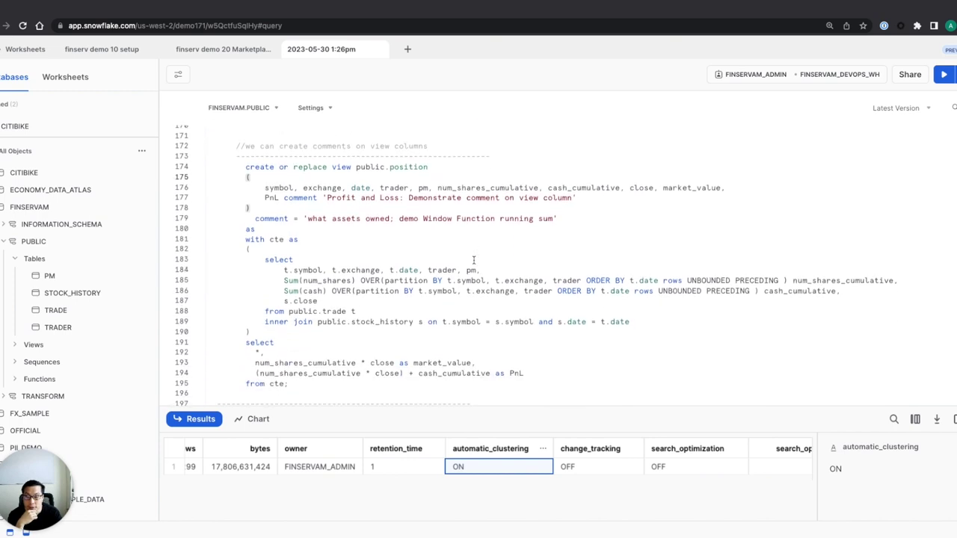
{"action": "left_click", "coordinate": [361, 282]}
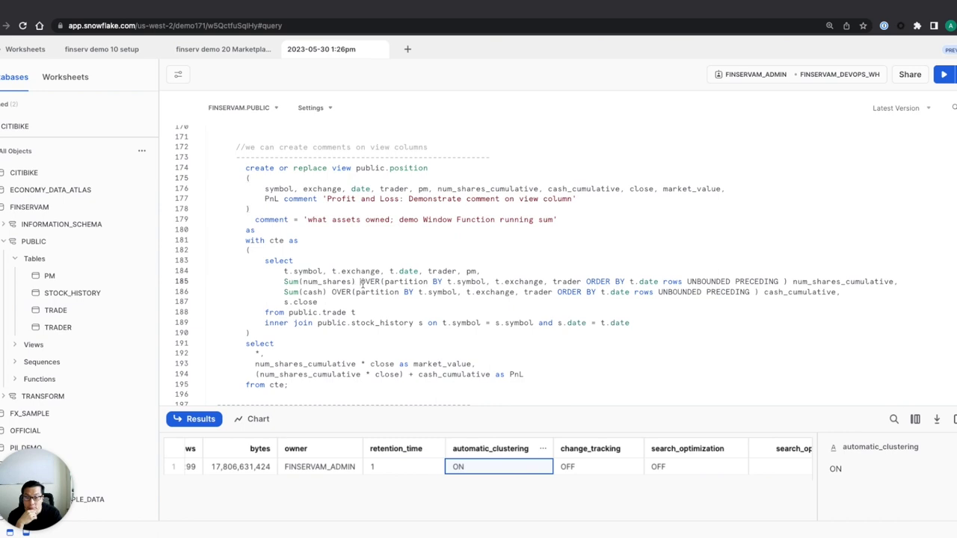
{"action": "double_click", "coordinate": [793, 282]}
{"action": "double_click", "coordinate": [783, 292]}
Examine the public.position_now view and how it takes the maximum date from the trade table for AAPL and SNOW
{"action": "scroll", "coordinate": [784, 293], "scroll_direction": "down", "scroll_amount": 10}
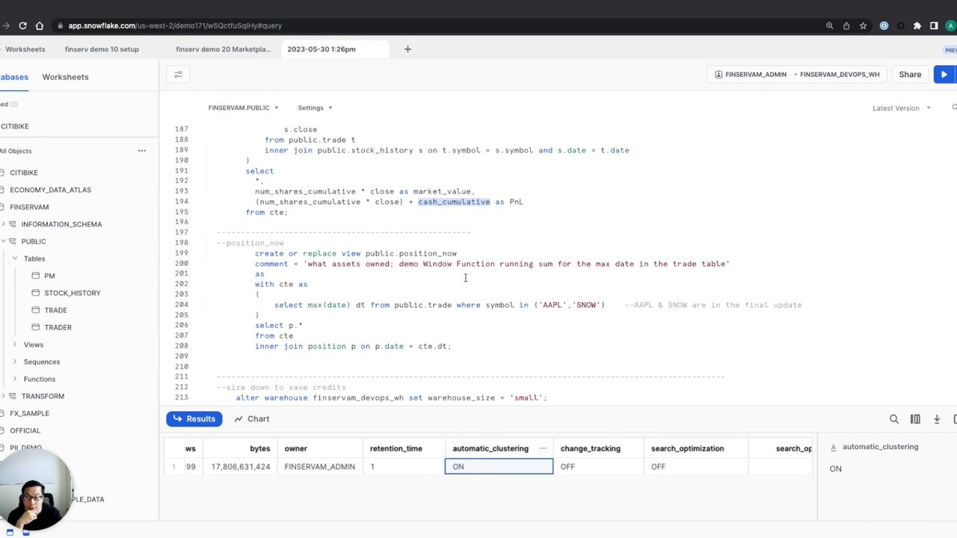
{"action": "left_click", "coordinate": [491, 306]}
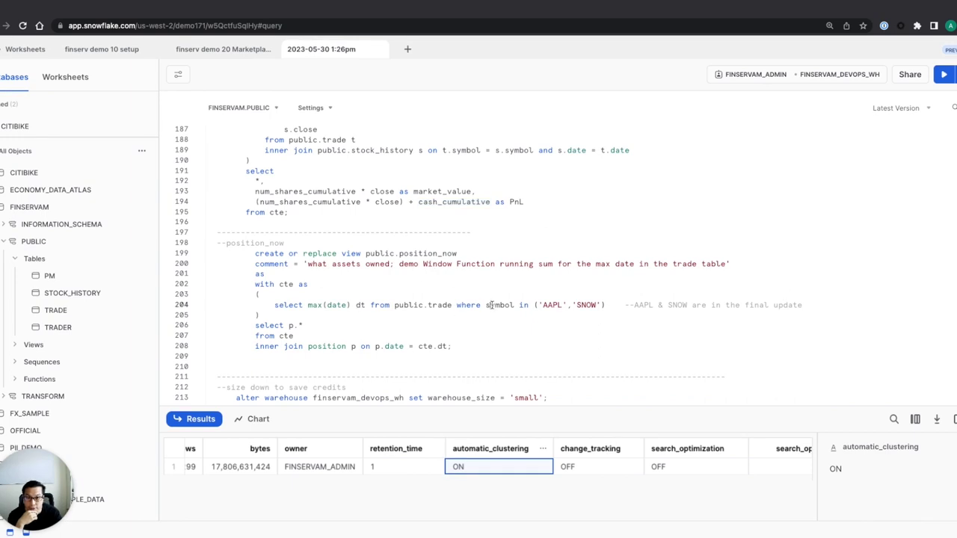
{"action": "double_click", "coordinate": [439, 305]}
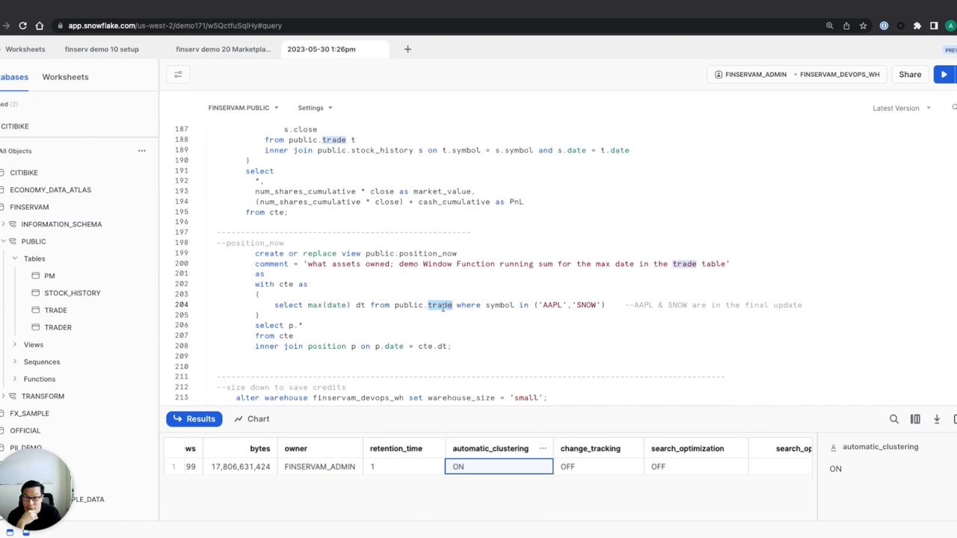
Add the line "alter warehouse finservam_devops_wh suspend;" above the statement that sizes the warehouse down to small, and copy the new line
{"action": "left_click", "coordinate": [428, 389]}
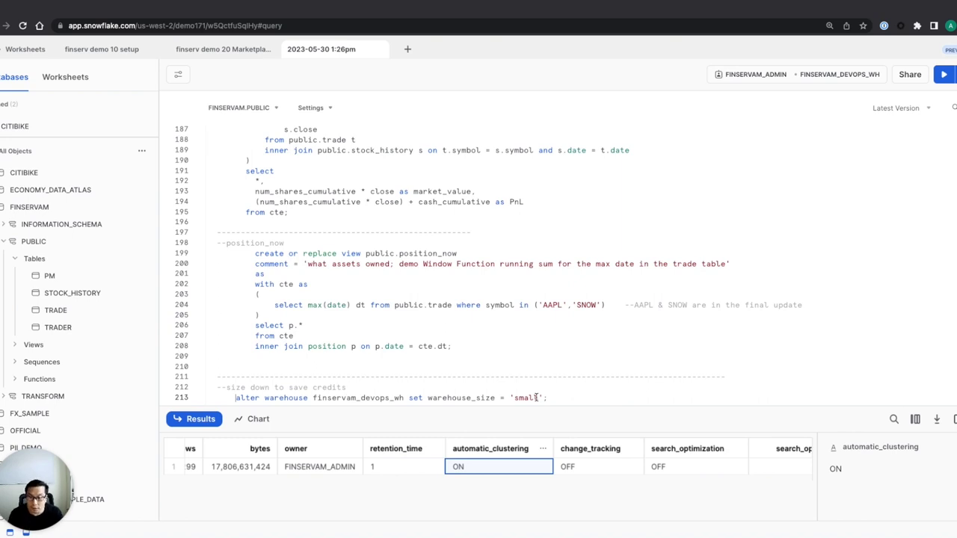
{"action": "triple_click", "coordinate": [536, 397]}
{"action": "key", "text": "ctrl+c"}
{"action": "left_click", "coordinate": [237, 397]}
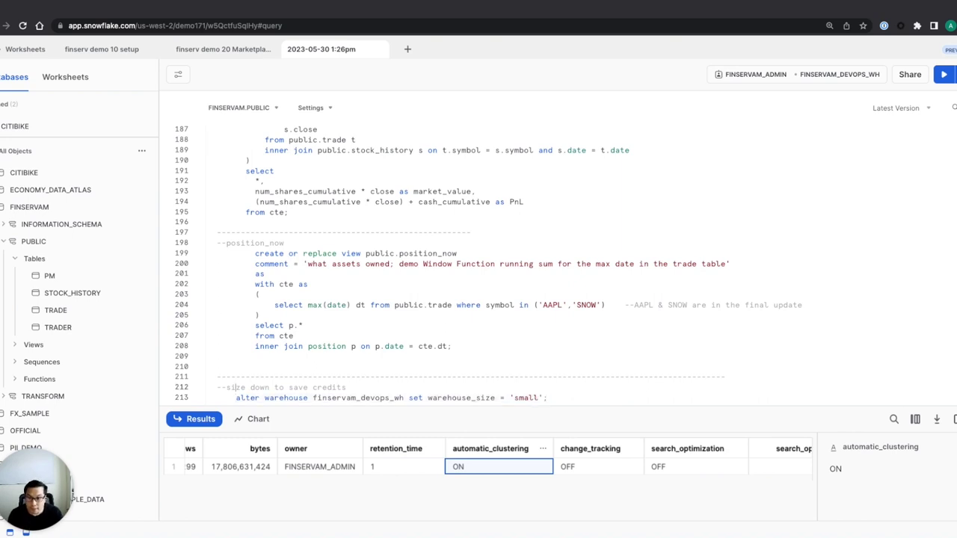
{"action": "key", "text": "Return"}
{"action": "key", "text": "ctrl+v"}
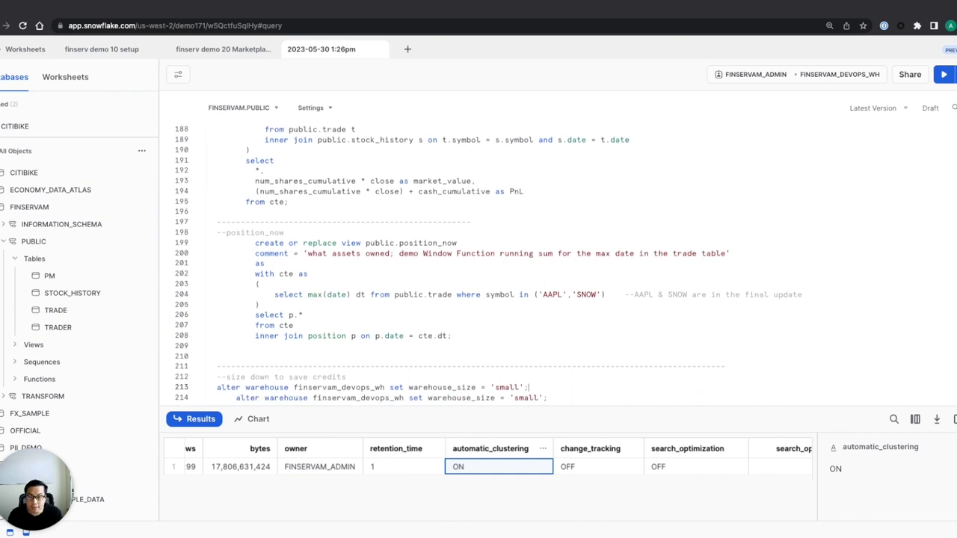
{"action": "key", "text": "Tab"}
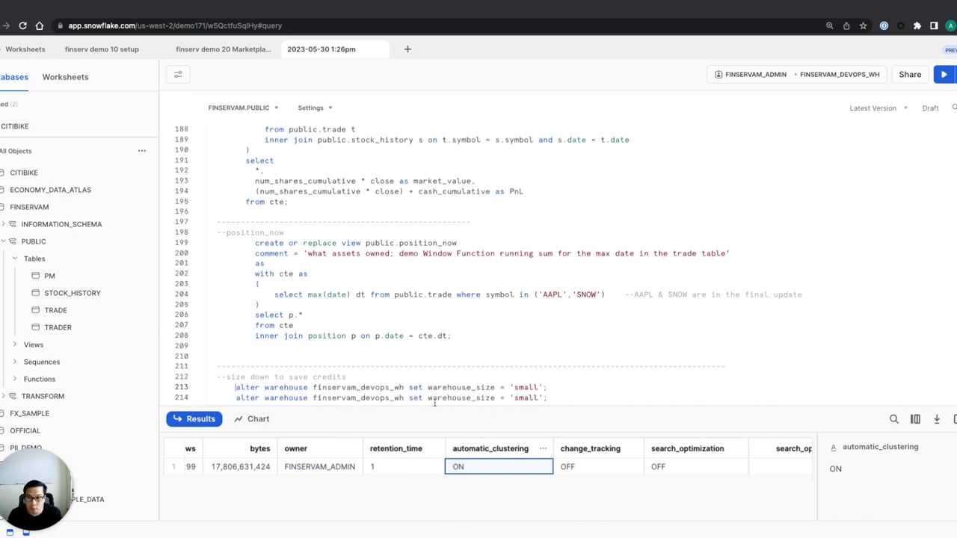
{"action": "left_click_drag", "start_coordinate": [411, 388], "coordinate": [548, 387]}
{"action": "type", "text": "suspend;"}
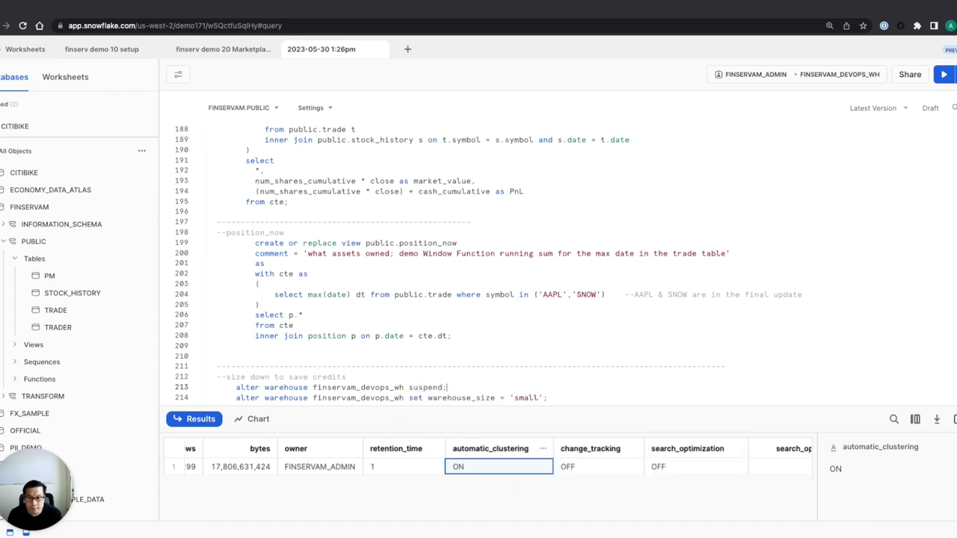
{"action": "key", "text": "shift+Home"}
{"action": "key", "text": "super+c"}
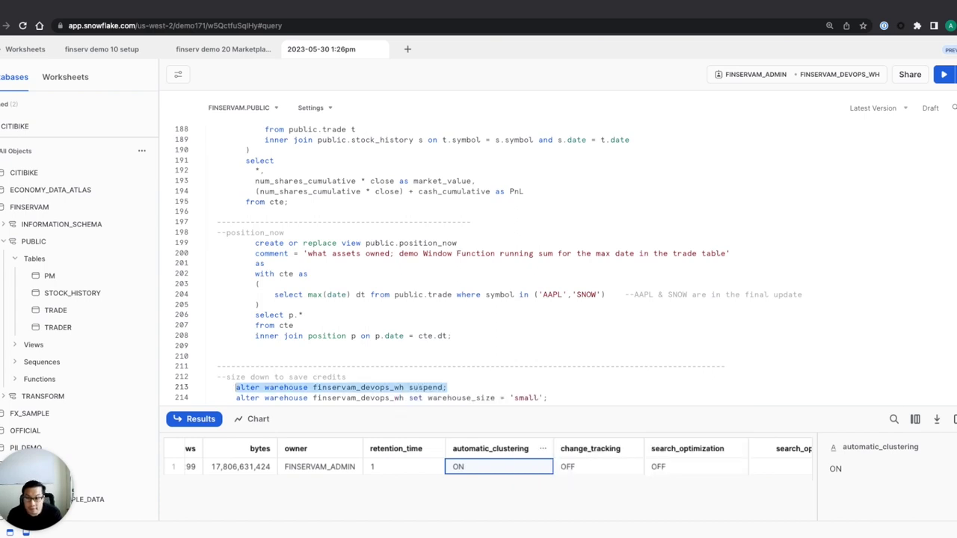
{"action": "left_click", "coordinate": [448, 387]}
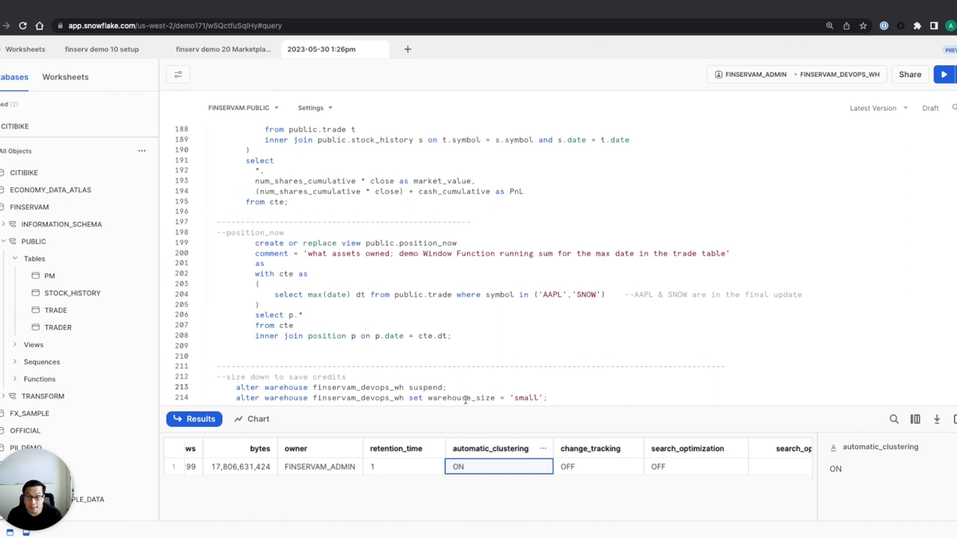
Check the status, size and auto-suspend settings of the FINSERVAM_DEVOPS_WH warehouse, then return to the script
{"action": "left_click", "coordinate": [843, 74]}
{"action": "left_click", "coordinate": [872, 105]}
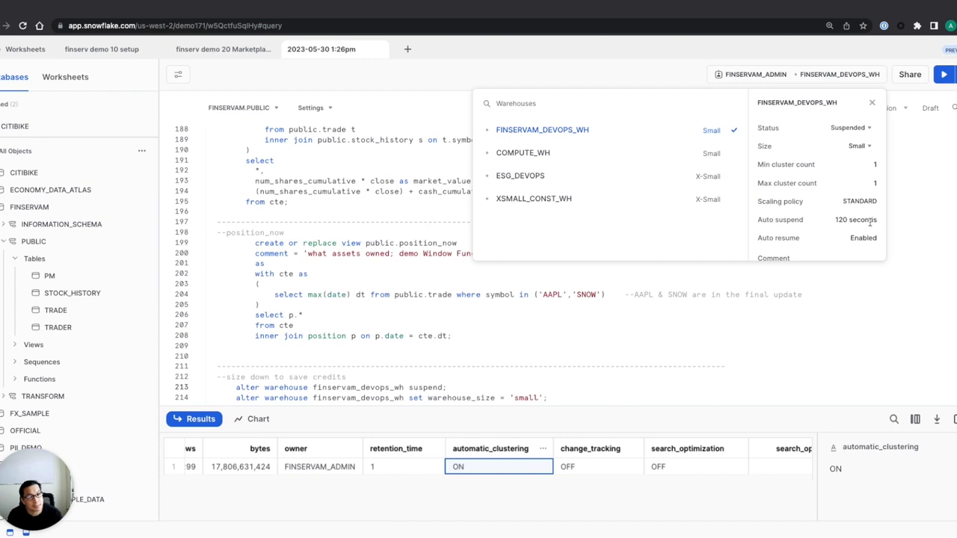
{"action": "left_click", "coordinate": [491, 387]}
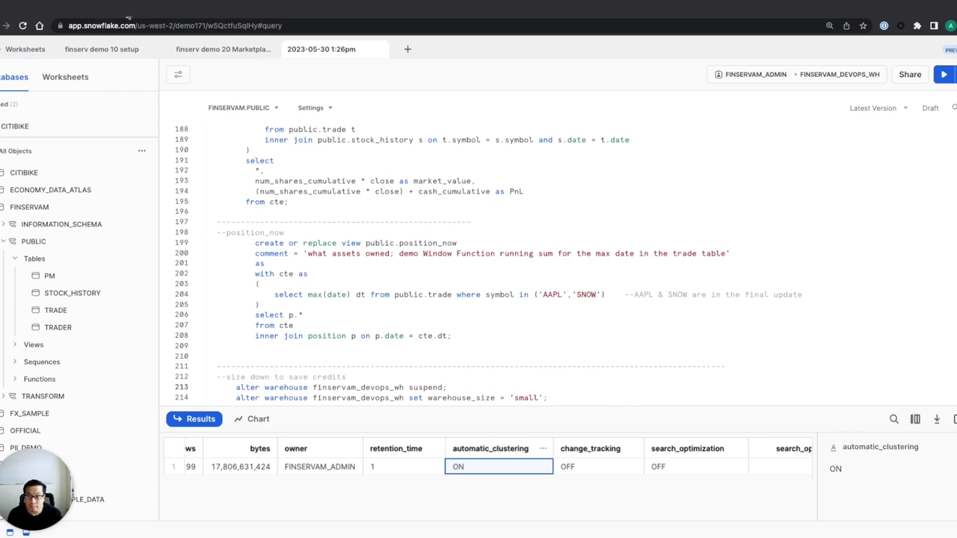
Edit finserv demo 30 DDL.sql in the GitHub repository and insert "alter warehouse finservam_devops_wh suspend;" below the "size down to save credits" comment
{"action": "left_click", "coordinate": [125, 16]}
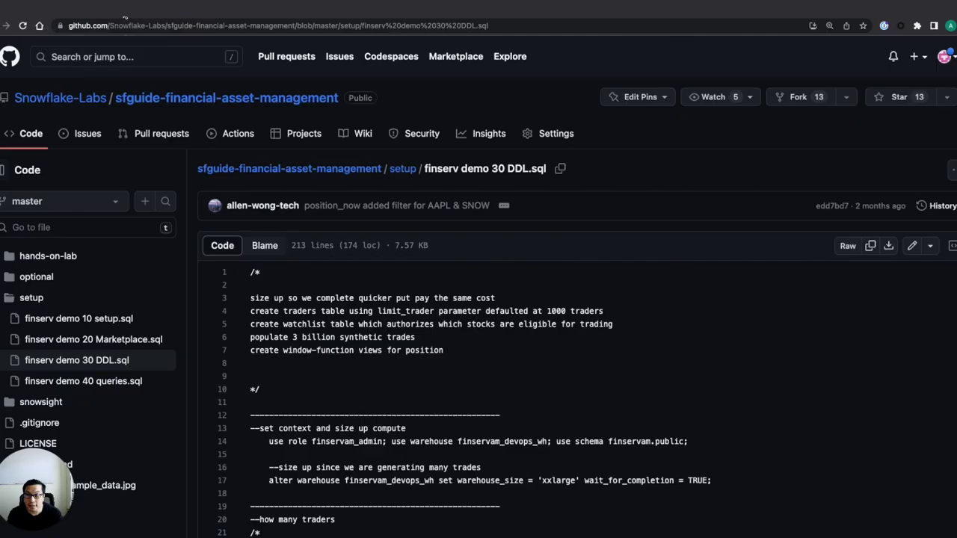
{"action": "left_click", "coordinate": [912, 247]}
{"action": "scroll", "coordinate": [724, 268], "scroll_direction": "down", "scroll_amount": 15}
{"action": "scroll", "coordinate": [723, 269], "scroll_direction": "down", "scroll_amount": 10}
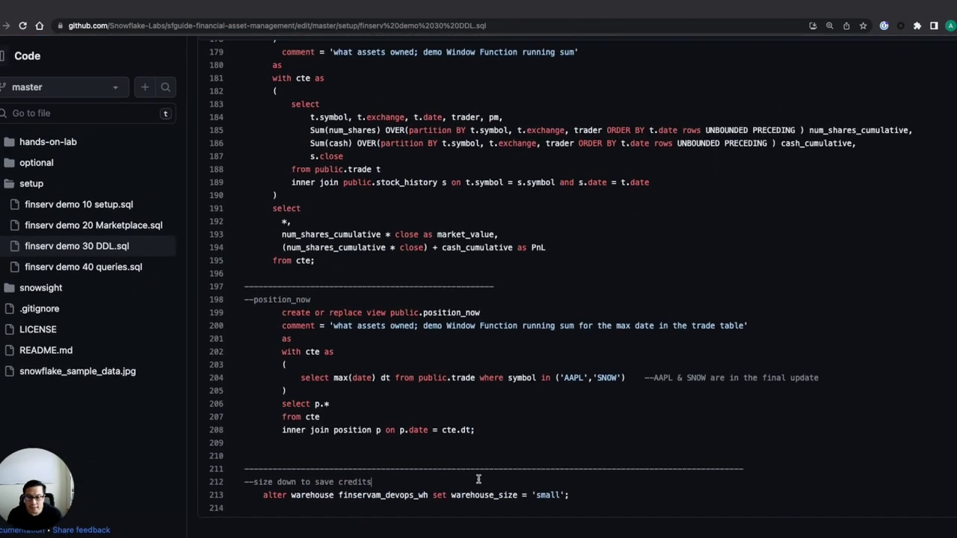
{"action": "left_click", "coordinate": [478, 479]}
{"action": "key", "text": "Return"}
{"action": "key", "text": "super+v"}
{"action": "key", "text": "Tab"}
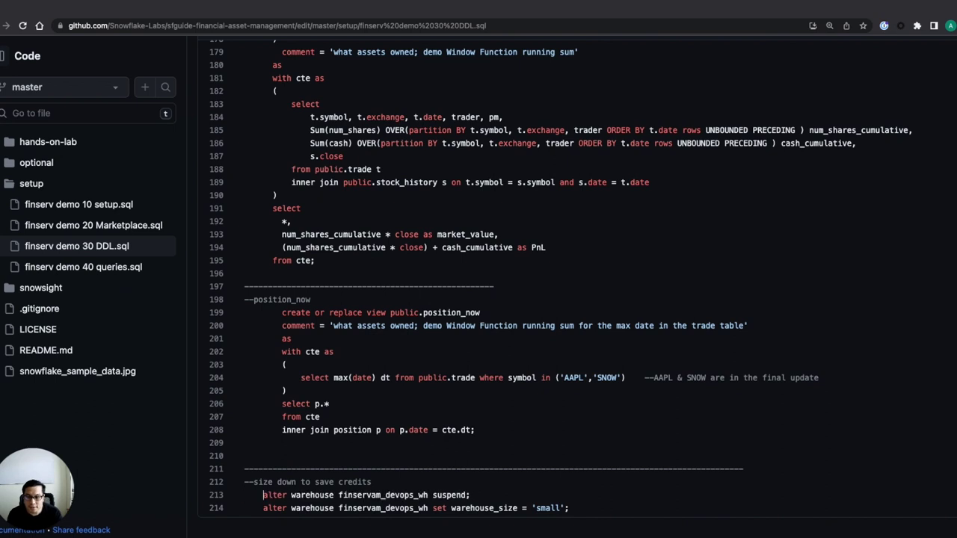
Commit the edited finserv demo 30 DDL.sql to the master branch
{"action": "scroll", "coordinate": [551, 460], "scroll_direction": "down", "scroll_amount": 1}
{"action": "scroll", "coordinate": [550, 460], "scroll_direction": "up", "scroll_amount": 10}
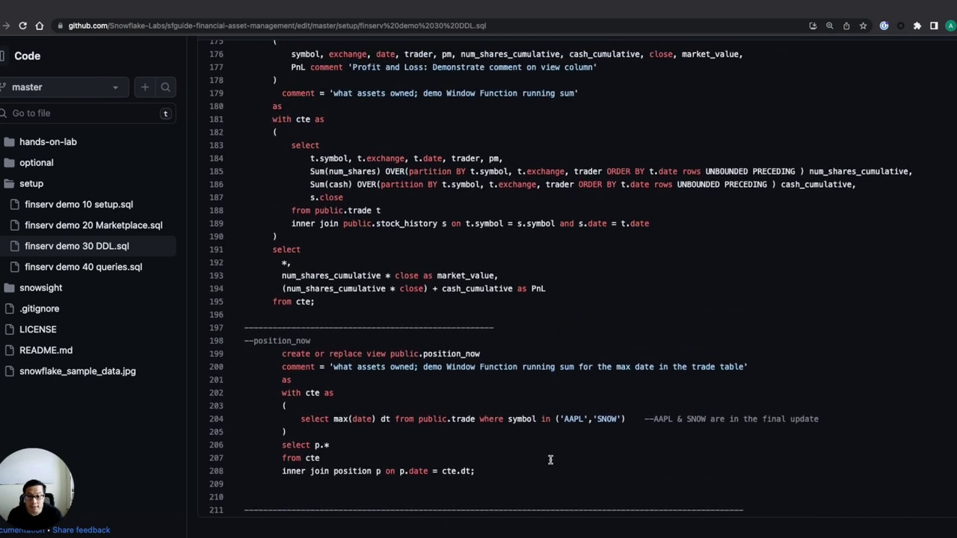
{"action": "scroll", "coordinate": [597, 441], "scroll_direction": "up", "scroll_amount": 20}
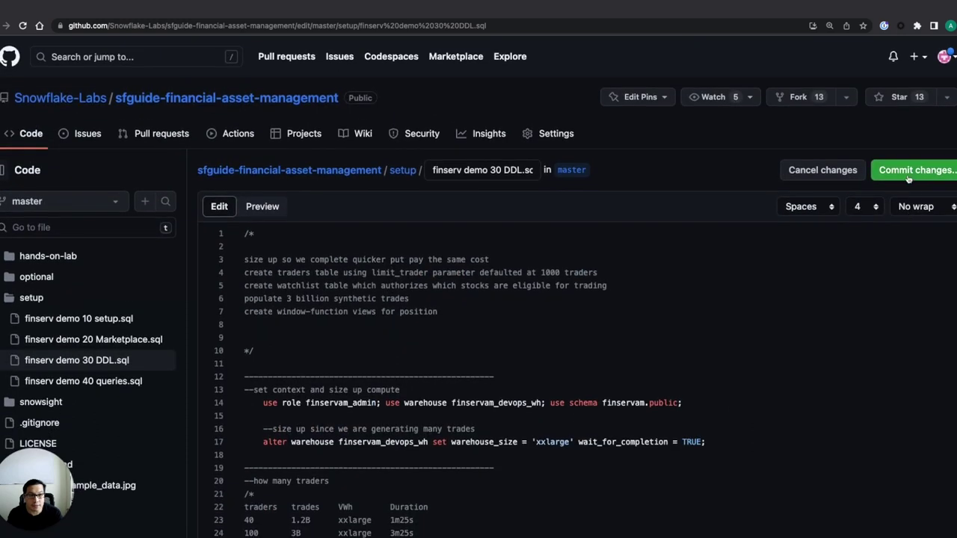
{"action": "left_click", "coordinate": [910, 176]}
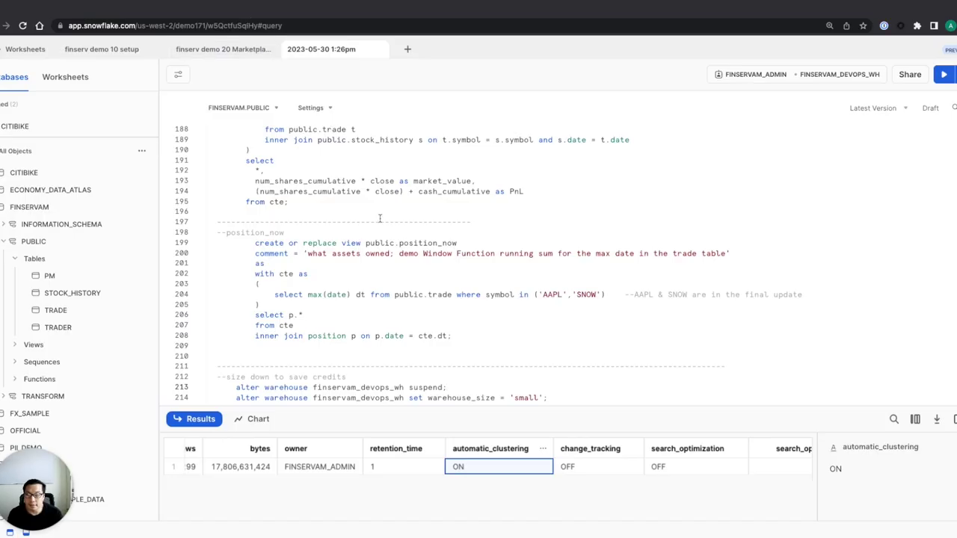
Return to the Snowflake worksheet holding the DDL script and rename it "finserv demo 30 DDL"
{"action": "scroll", "coordinate": [380, 218], "scroll_direction": "up", "scroll_amount": 15}
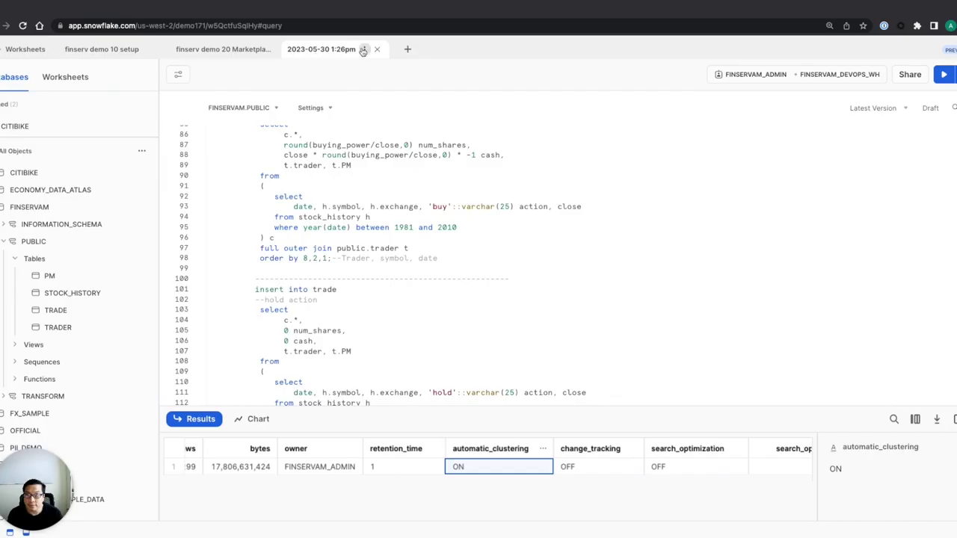
{"action": "left_click", "coordinate": [364, 49]}
{"action": "left_click", "coordinate": [338, 75]}
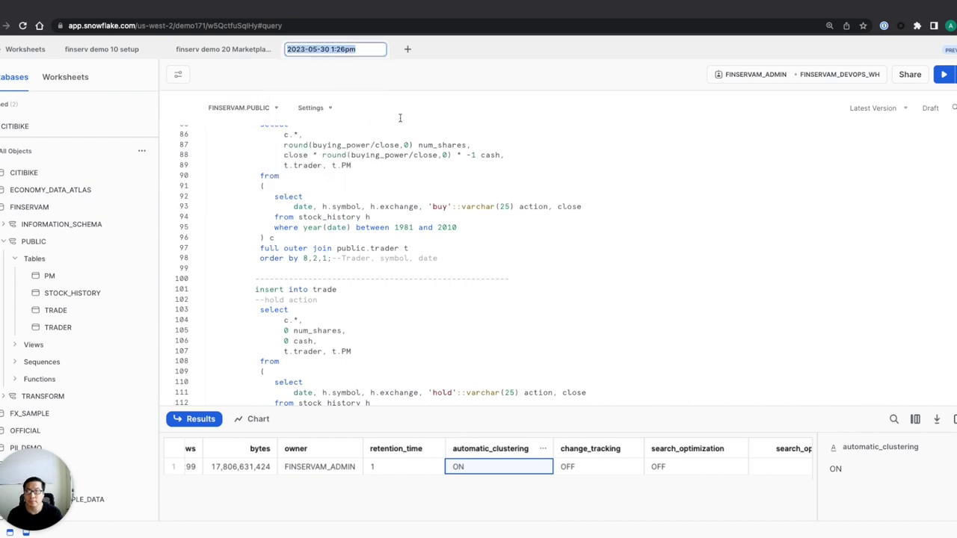
{"action": "type", "text": "finserv demo 30 DDL"}
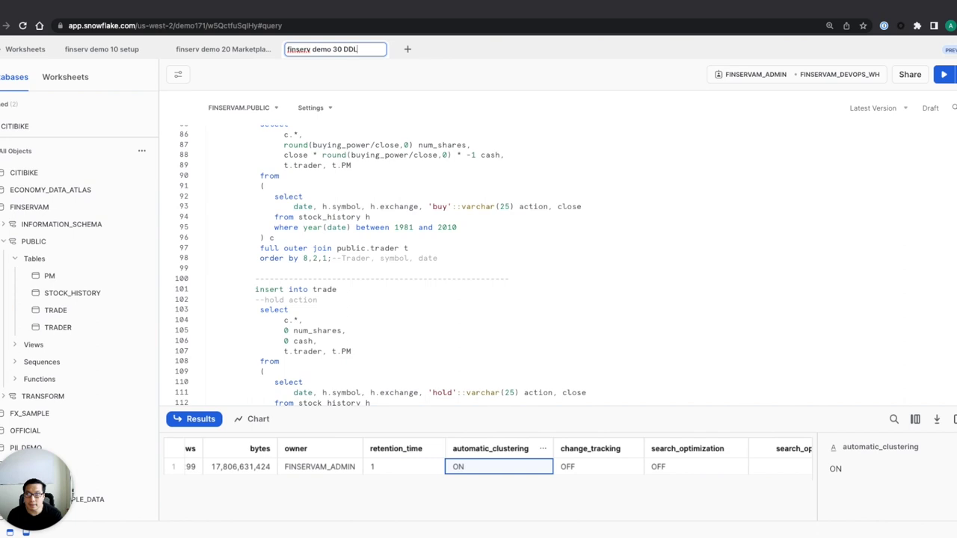
{"action": "key", "text": "Return"}
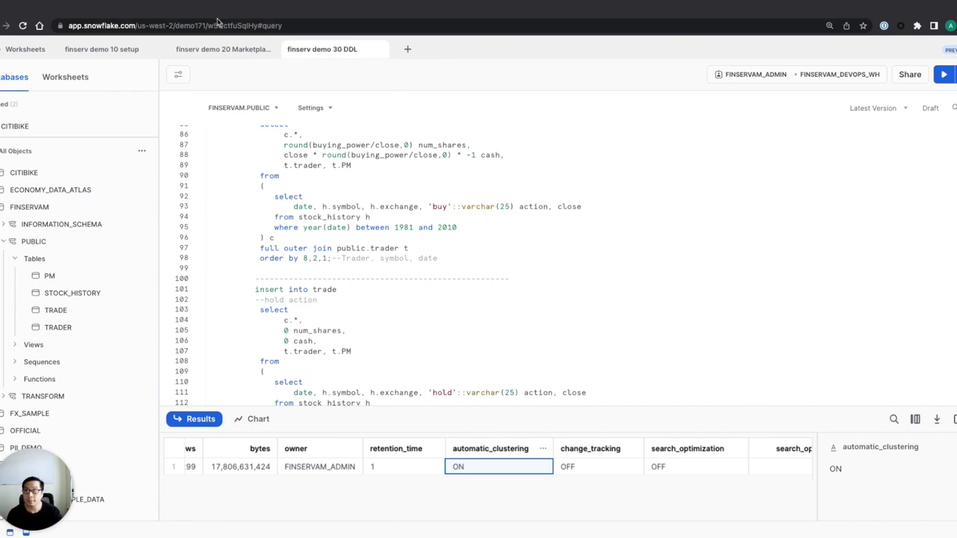
Copy the contents of finserv demo 40 queries.sql from GitHub into a new Snowflake SQL worksheet
{"action": "key", "text": "ctrl+Tab"}
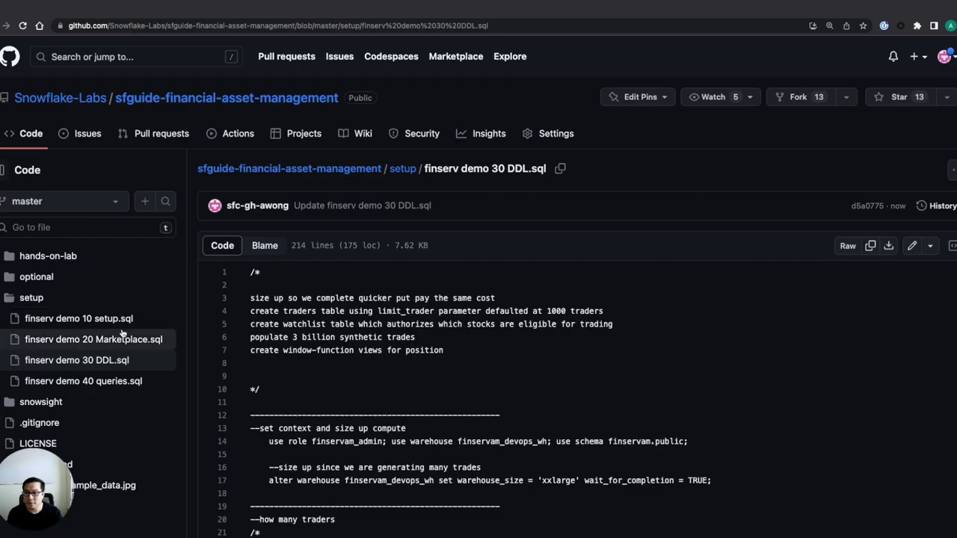
{"action": "left_click", "coordinate": [117, 381]}
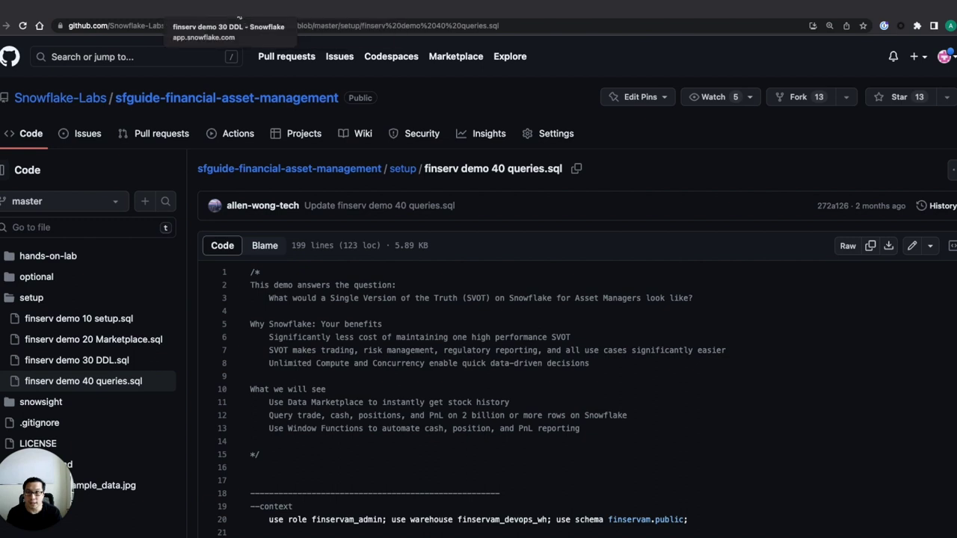
{"action": "left_click", "coordinate": [237, 8]}
{"action": "left_click", "coordinate": [407, 49]}
{"action": "left_click", "coordinate": [388, 77]}
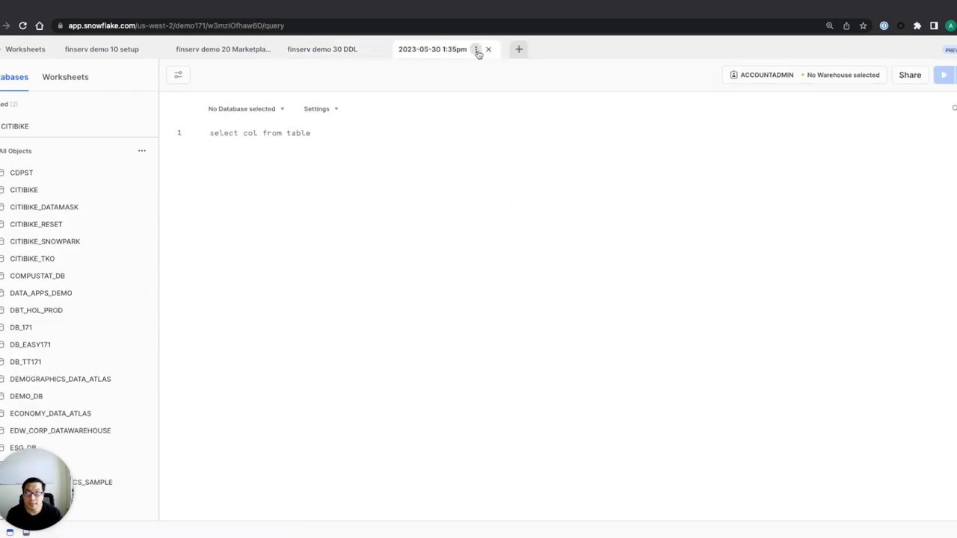
{"action": "left_click", "coordinate": [370, 152]}
{"action": "key", "text": "ctrl+v"}
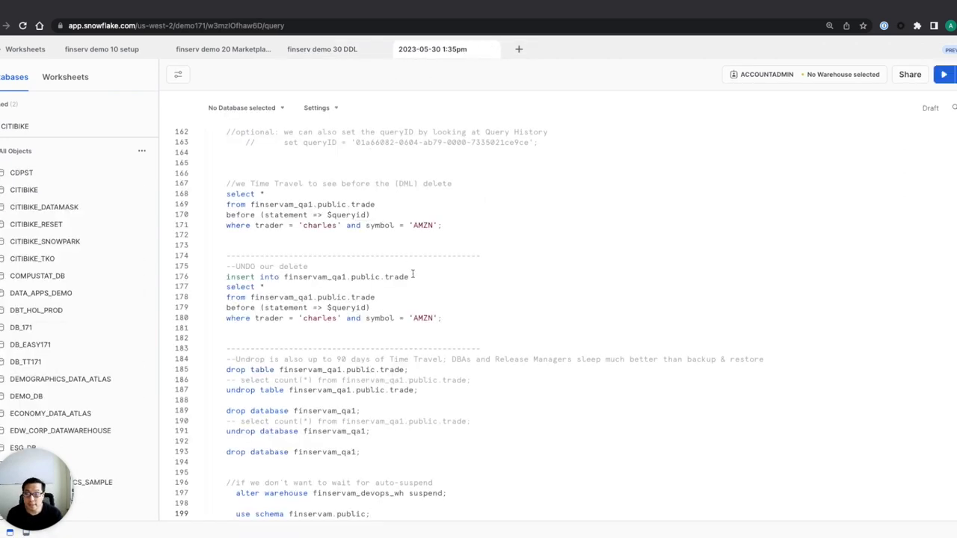
Rename the new worksheet "finserv demo 40 queries"
{"action": "scroll", "coordinate": [412, 274], "scroll_direction": "up", "scroll_amount": 20}
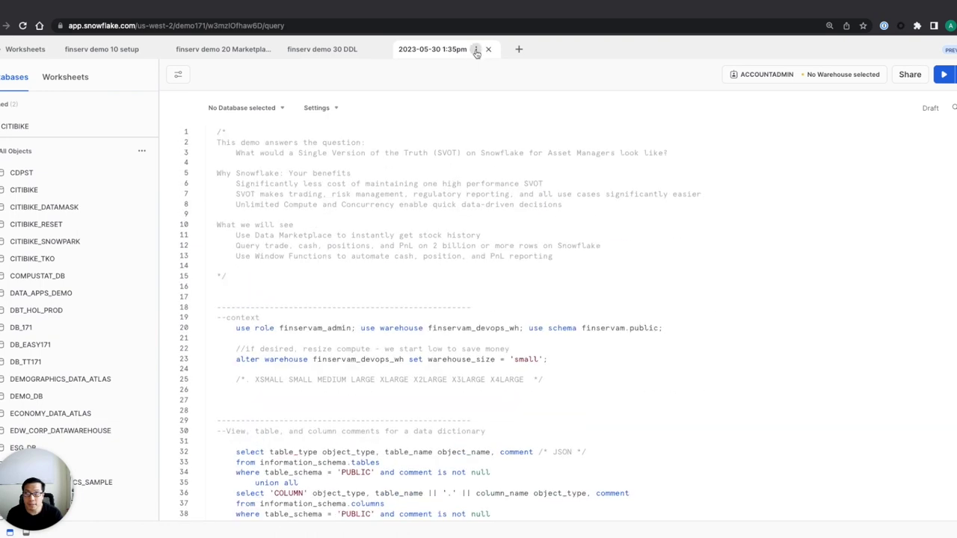
{"action": "left_click", "coordinate": [476, 50]}
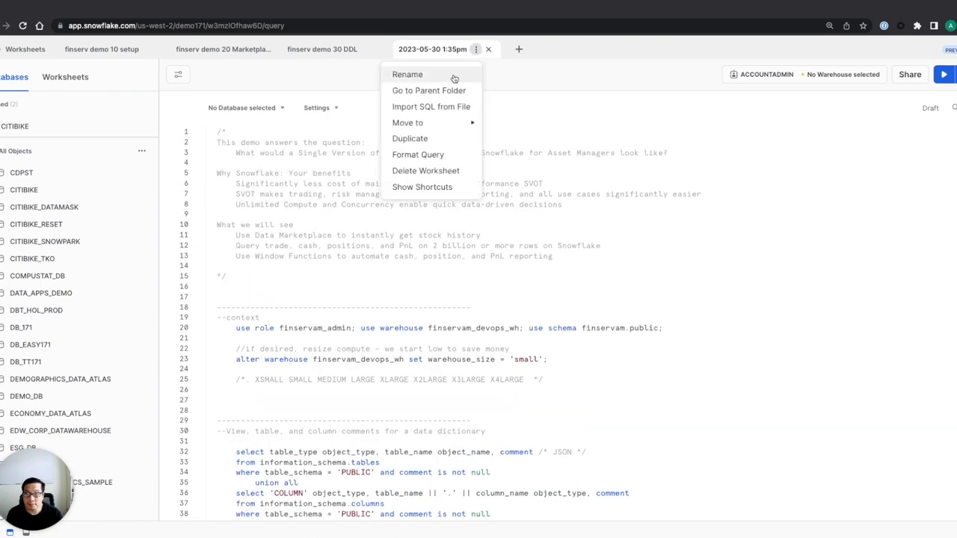
{"action": "left_click", "coordinate": [454, 75]}
{"action": "type", "text": "finserv demo 40 qu"}
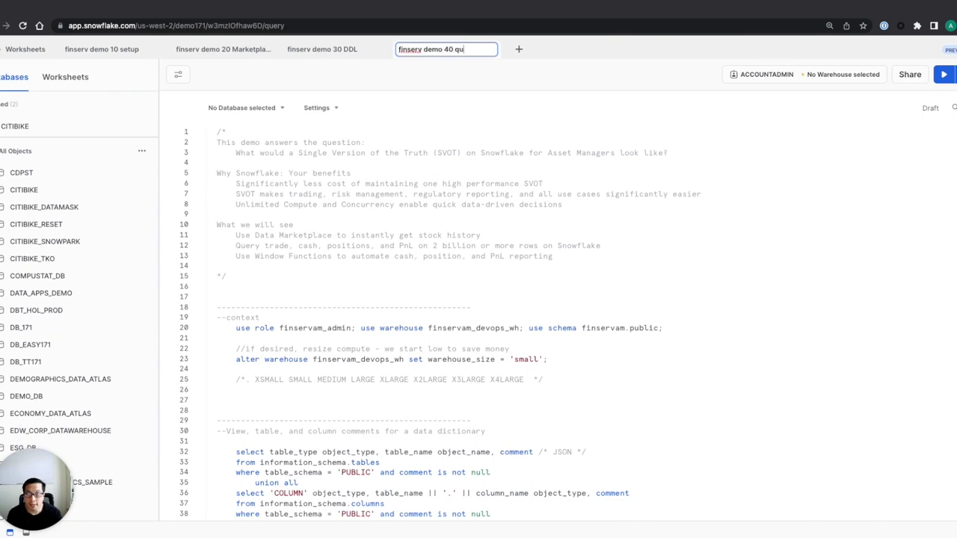
{"action": "type", "text": "eries"}
{"action": "key", "text": "Return"}
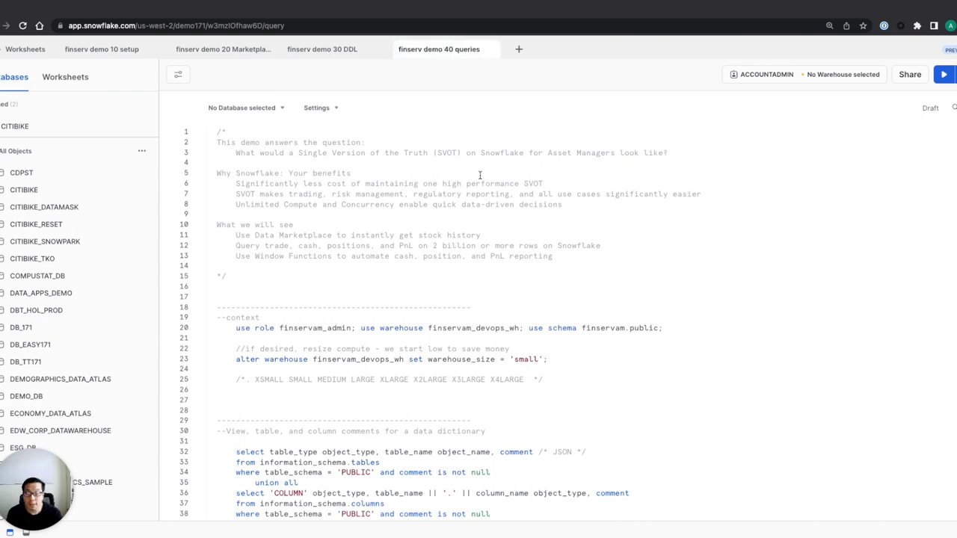
Run all statements of the queries script and enlarge the script area above the results
{"action": "key", "text": "ctrl+a"}
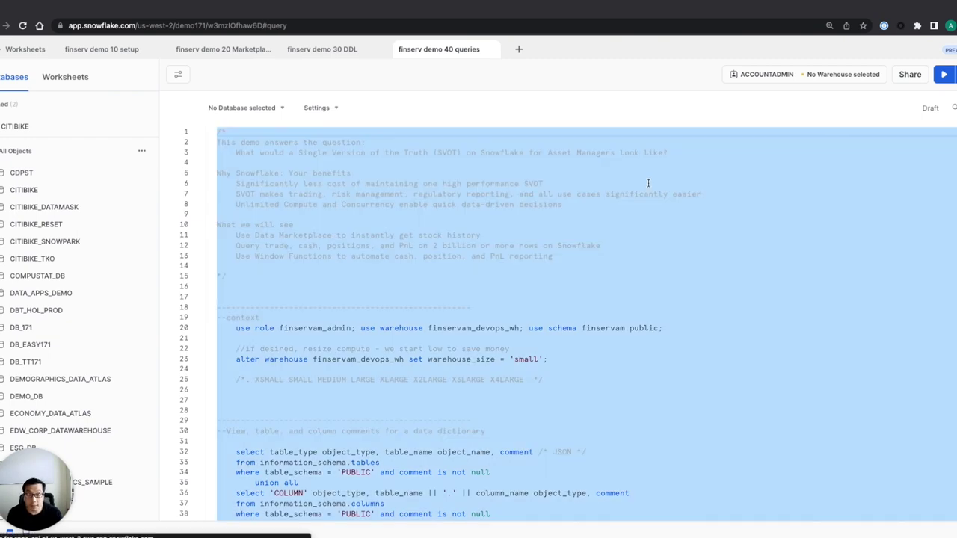
{"action": "key", "text": "ctrl+Return"}
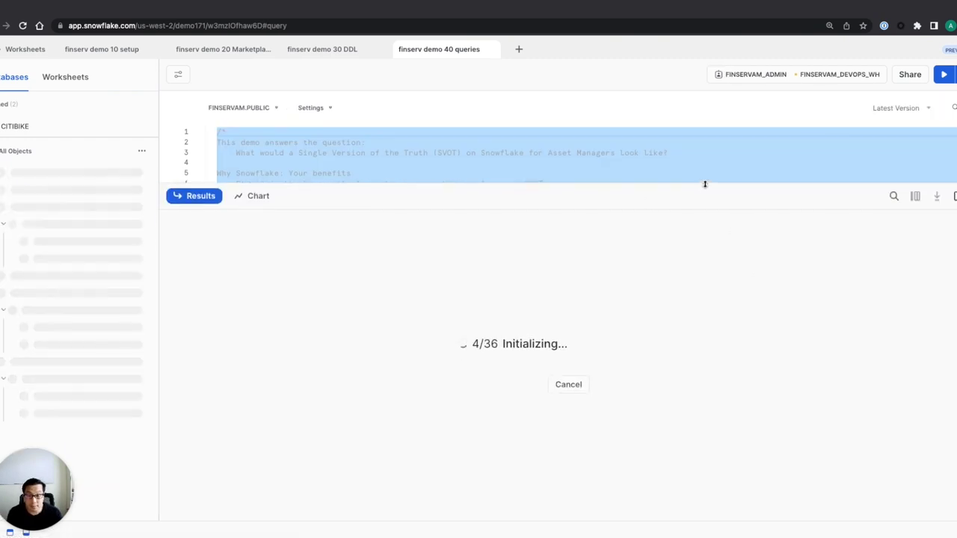
{"action": "left_click_drag", "start_coordinate": [705, 186], "coordinate": [641, 363]}
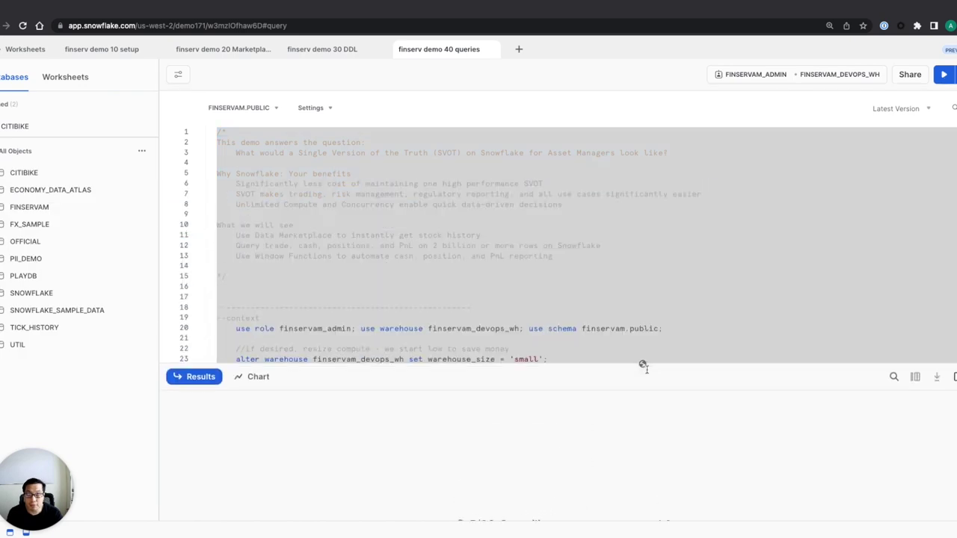
{"action": "scroll", "coordinate": [679, 252], "scroll_direction": "down", "scroll_amount": 5}
{"action": "scroll", "coordinate": [694, 244], "scroll_direction": "down", "scroll_amount": 4}
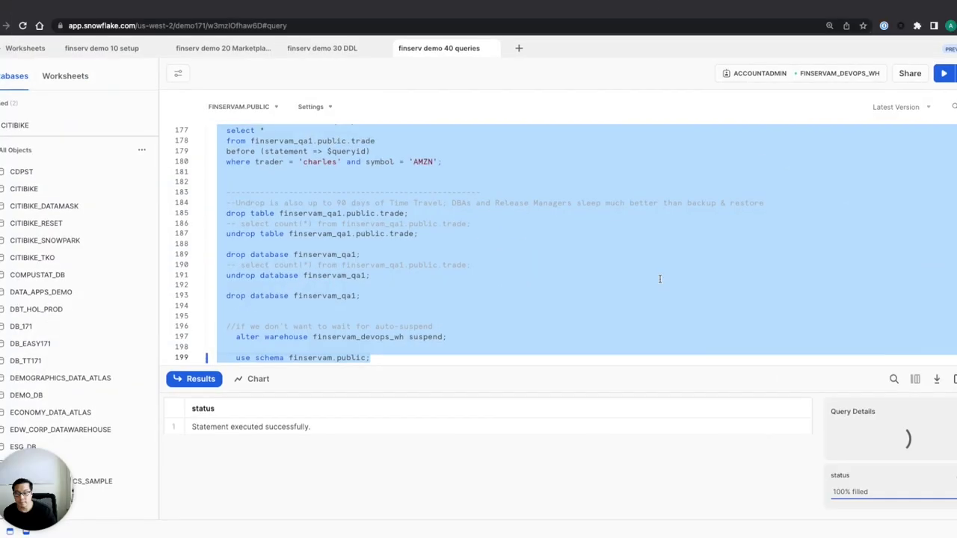
Clear the script selection and run only "use role finservam_admin;" to switch the worksheet back to that role
{"action": "left_click", "coordinate": [568, 273]}
{"action": "scroll", "coordinate": [91, 208], "scroll_direction": "down", "scroll_amount": 5}
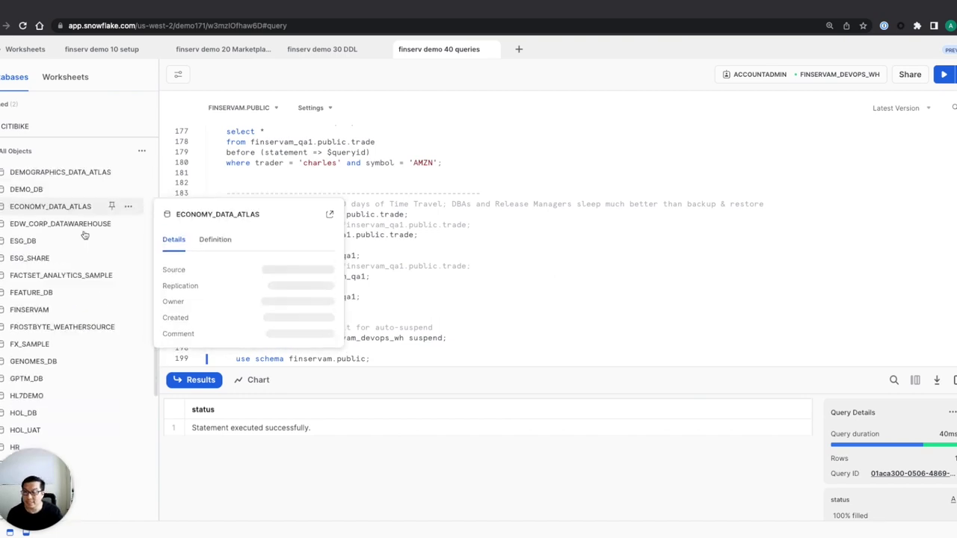
{"action": "left_click", "coordinate": [439, 226]}
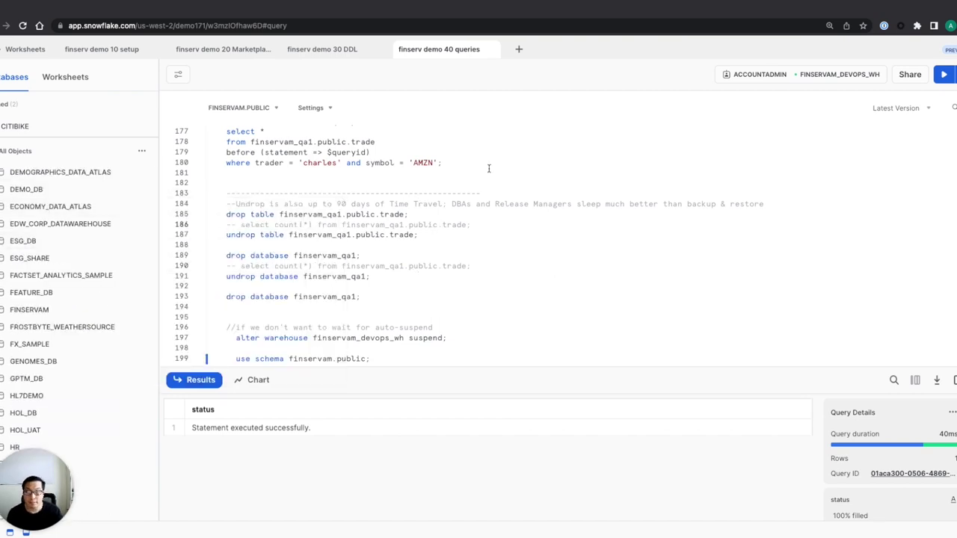
{"action": "scroll", "coordinate": [487, 168], "scroll_direction": "up", "scroll_amount": 20}
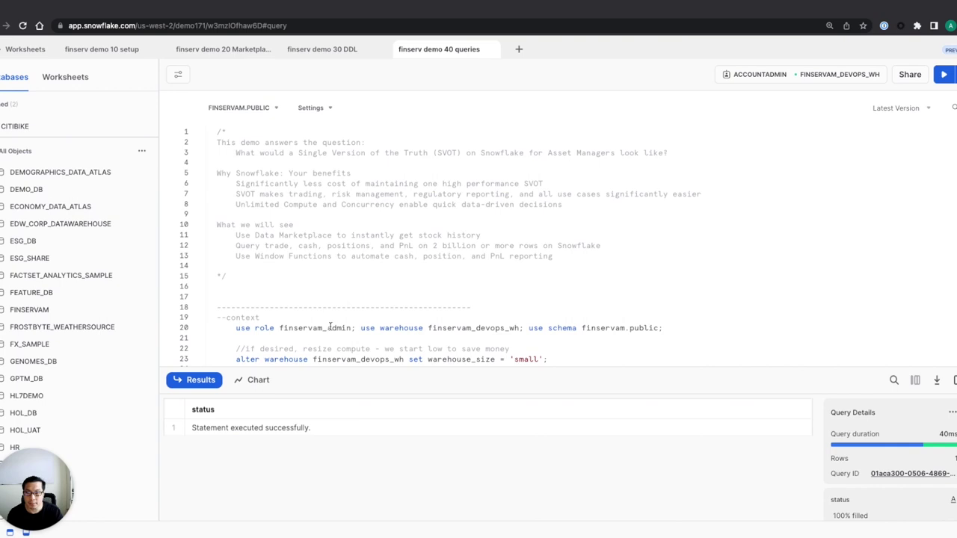
{"action": "key", "text": "ctrl+Return"}
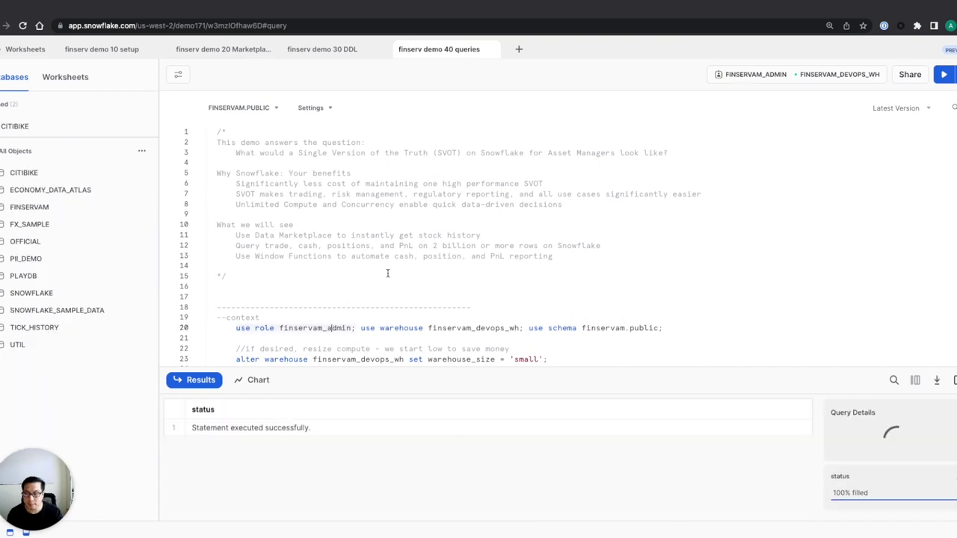
{"action": "left_click", "coordinate": [411, 256]}
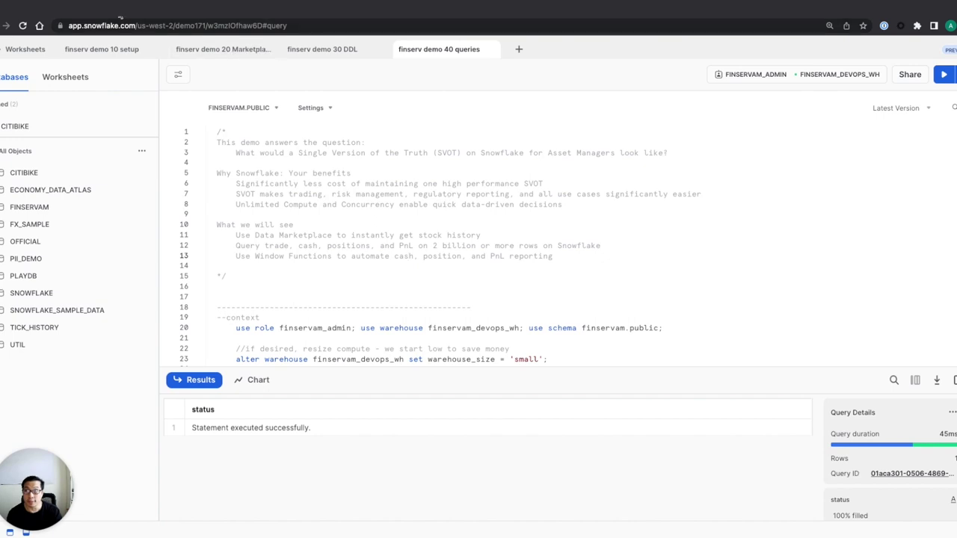
Open finserv demo 20 Marketplace.sql on GitHub and examine where the economy_data_atlas share is referenced
{"action": "left_click", "coordinate": [120, 16]}
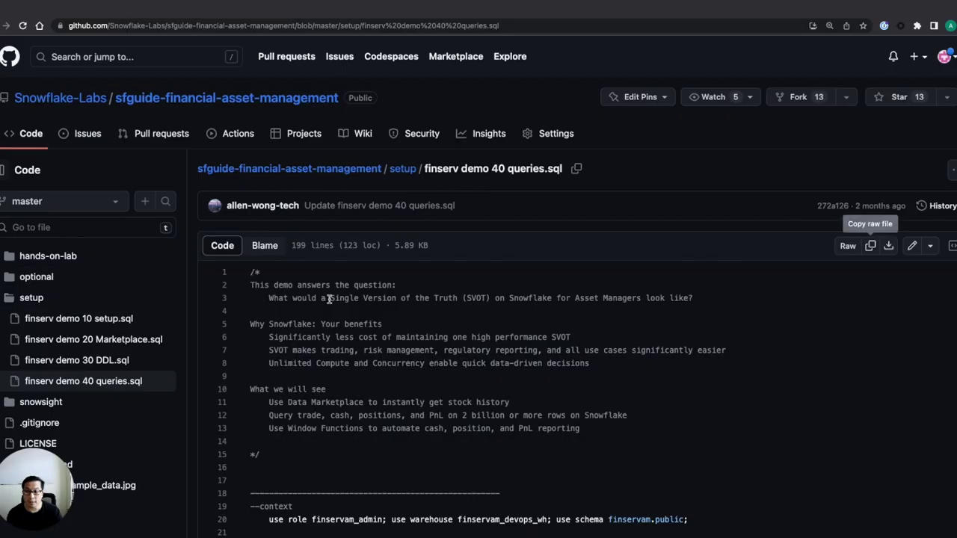
{"action": "left_click", "coordinate": [112, 340]}
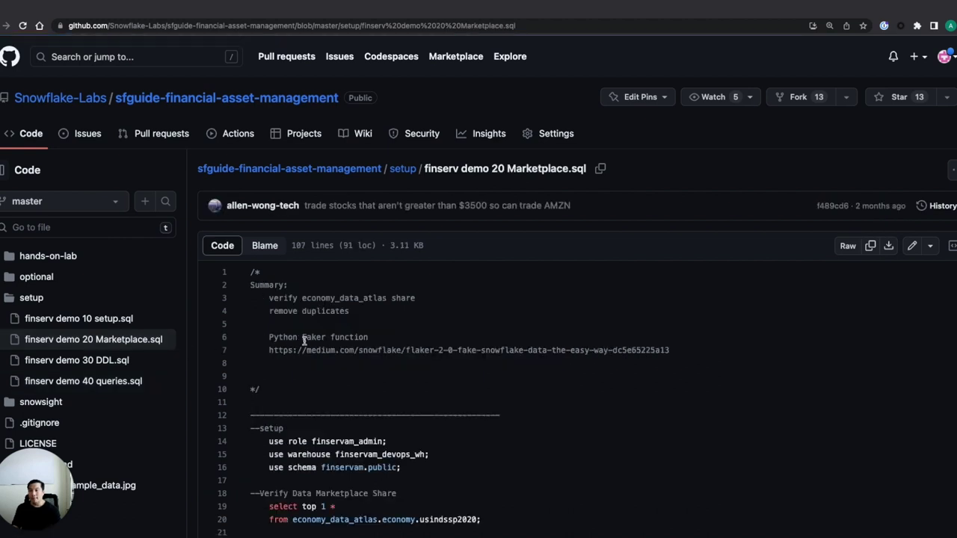
{"action": "scroll", "coordinate": [339, 368], "scroll_direction": "down", "scroll_amount": 2}
{"action": "scroll", "coordinate": [339, 368], "scroll_direction": "down", "scroll_amount": 1}
{"action": "left_click", "coordinate": [348, 421]}
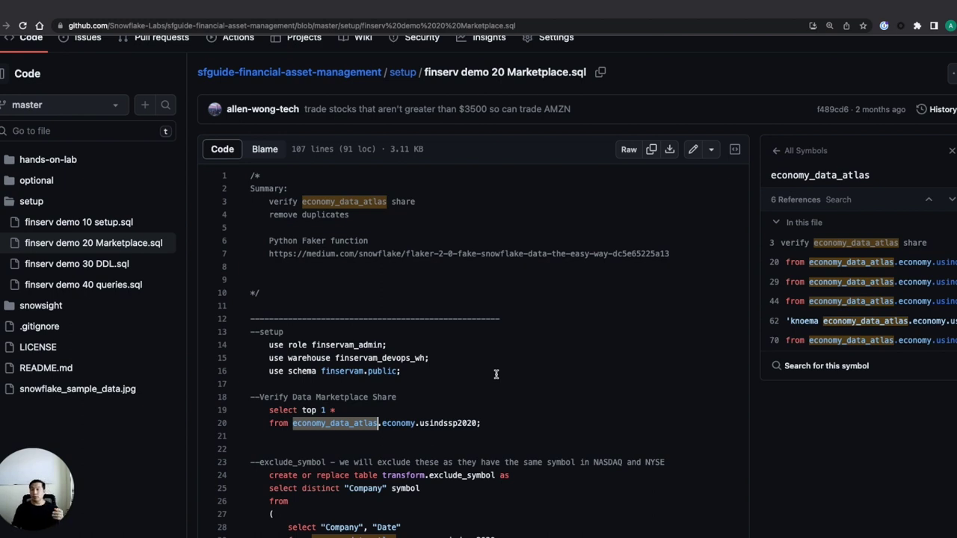
Browse the repository's optional finserv demo 90 reset.sql and setup finserv demo 40 queries.sql scripts, ending in the snowsight folder
{"action": "left_click", "coordinate": [86, 186]}
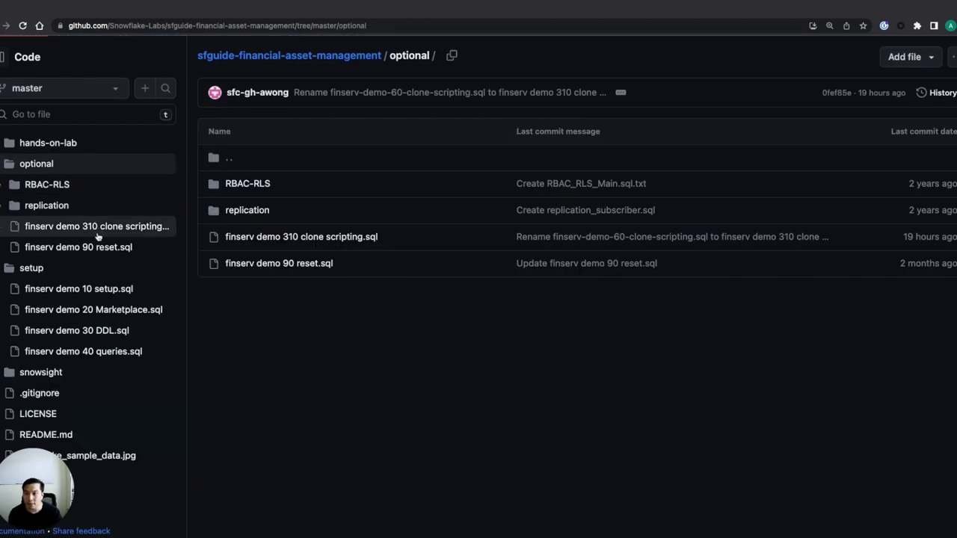
{"action": "left_click", "coordinate": [94, 249]}
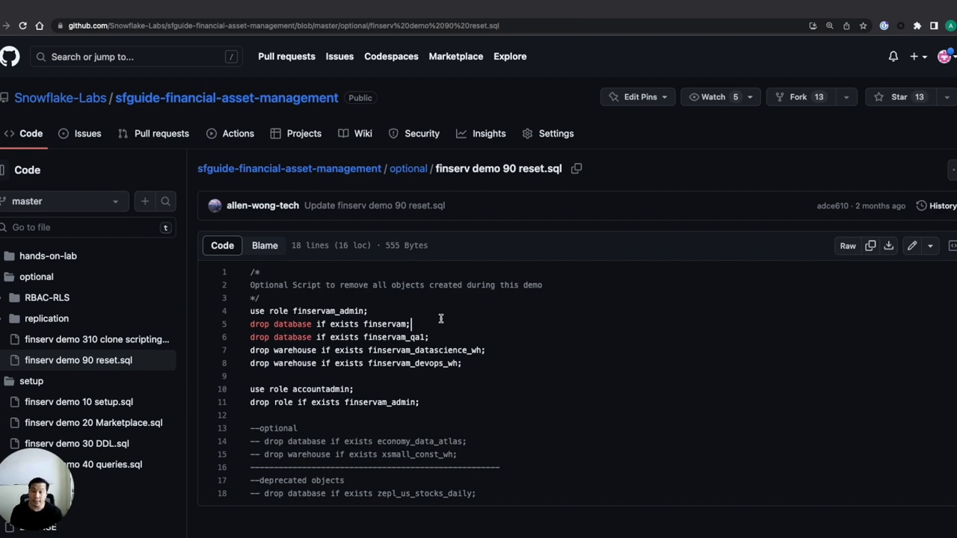
{"action": "left_click", "coordinate": [112, 464]}
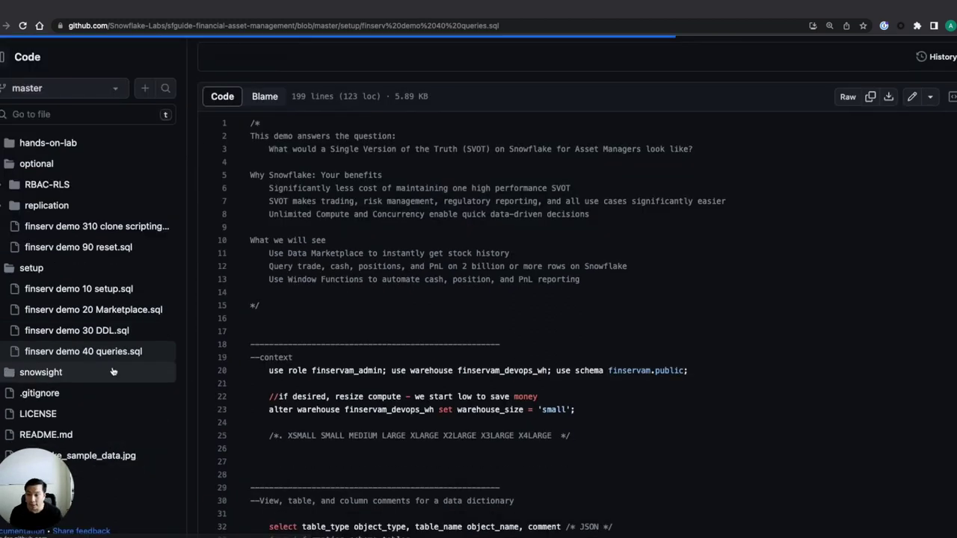
{"action": "scroll", "coordinate": [113, 372], "scroll_direction": "down", "scroll_amount": 2}
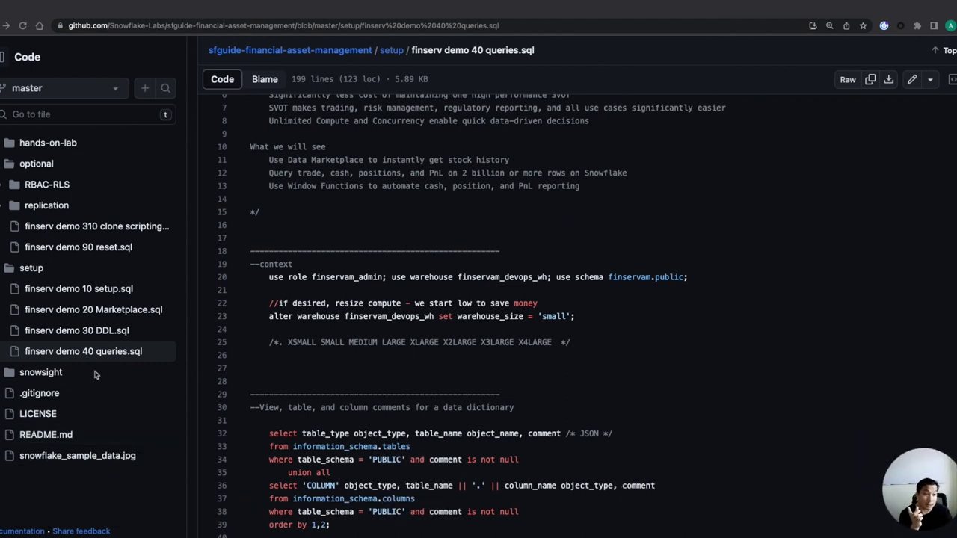
{"action": "left_click", "coordinate": [72, 375]}
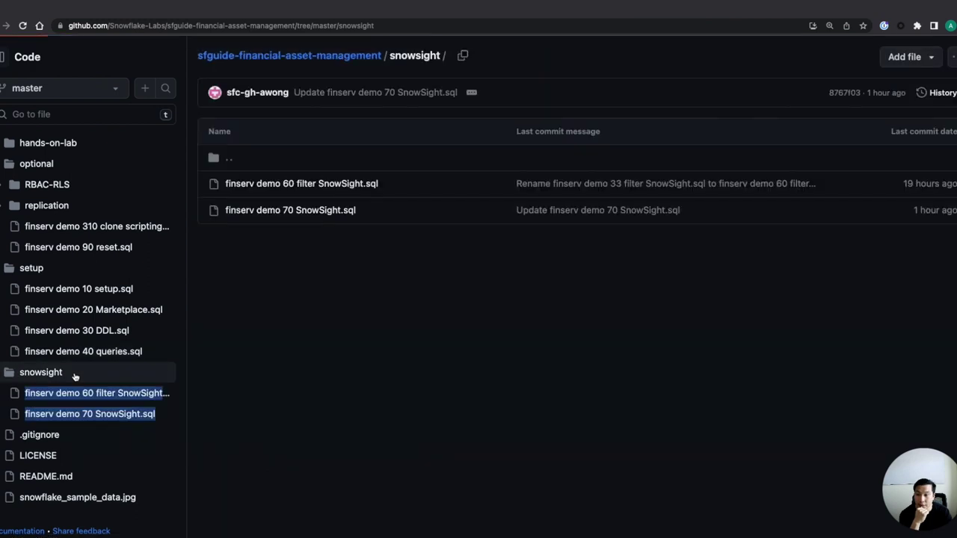
Open finserv demo 60 filter SnowSight.sql on GitHub and review the Snowflake custom filters documentation linked in its header
{"action": "left_click", "coordinate": [277, 334]}
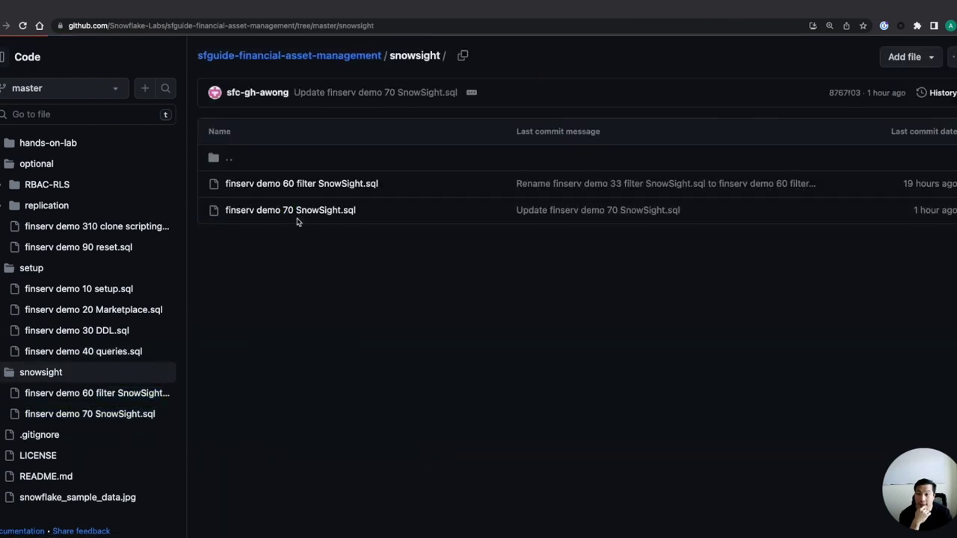
{"action": "left_click", "coordinate": [114, 396]}
{"action": "scroll", "coordinate": [454, 315], "scroll_direction": "down", "scroll_amount": 2}
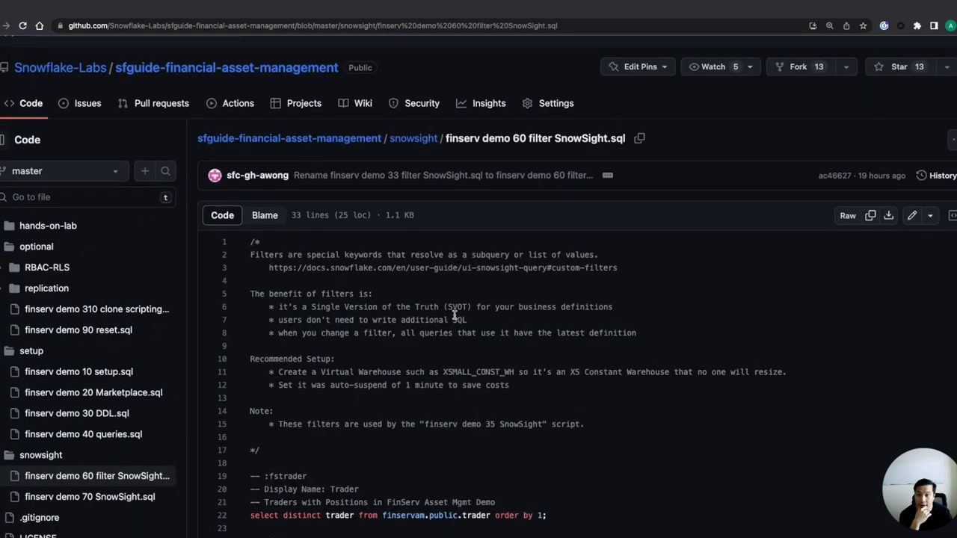
{"action": "left_click", "coordinate": [401, 227]}
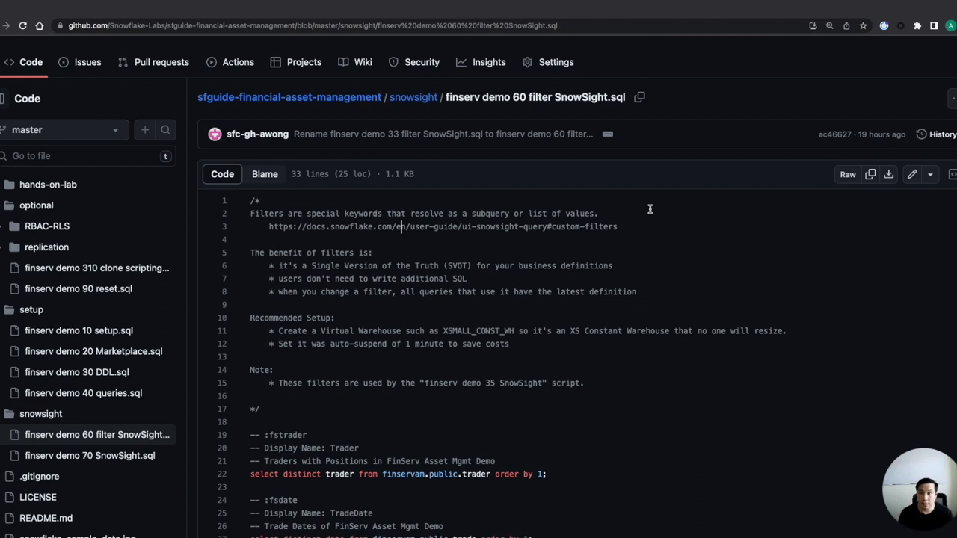
{"action": "scroll", "coordinate": [650, 209], "scroll_direction": "down", "scroll_amount": 3}
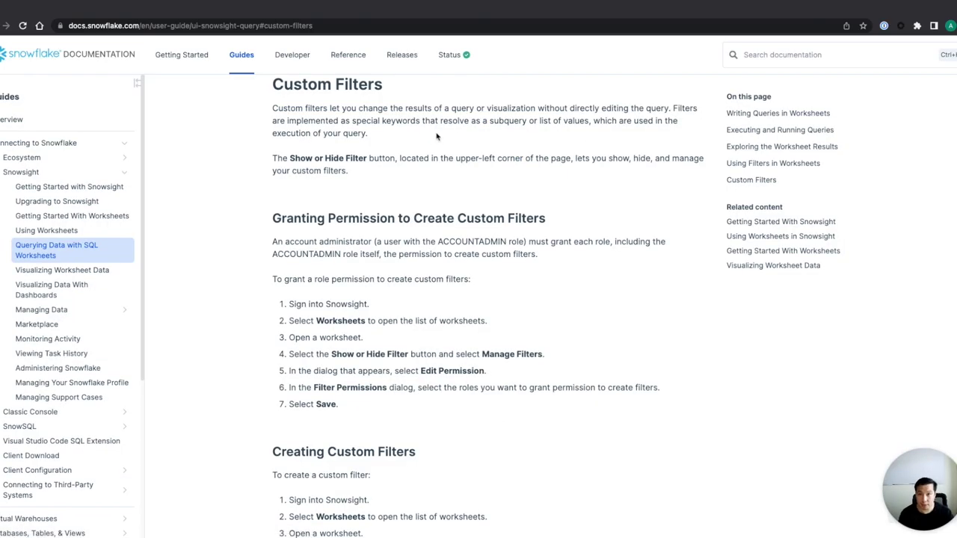
{"action": "scroll", "coordinate": [445, 173], "scroll_direction": "up", "scroll_amount": 15}
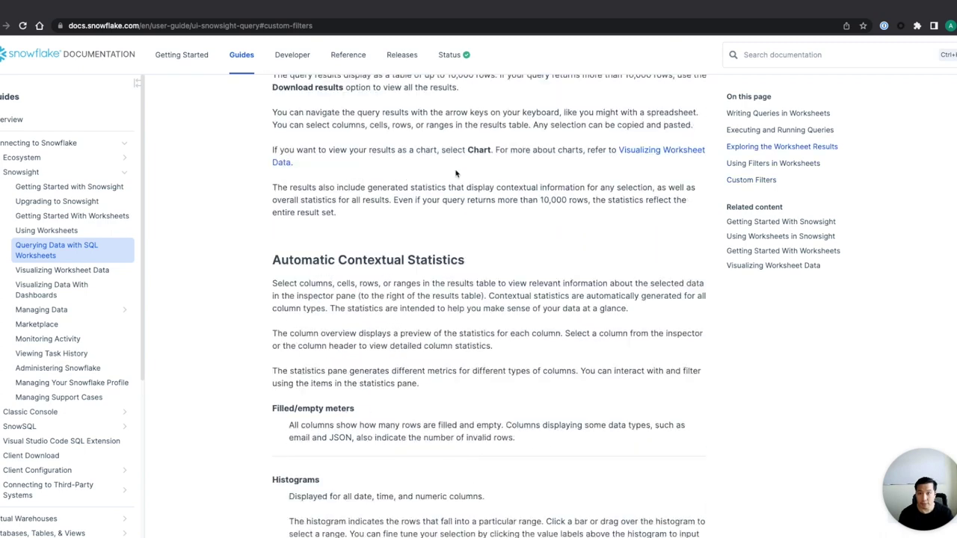
{"action": "scroll", "coordinate": [434, 160], "scroll_direction": "up", "scroll_amount": 10}
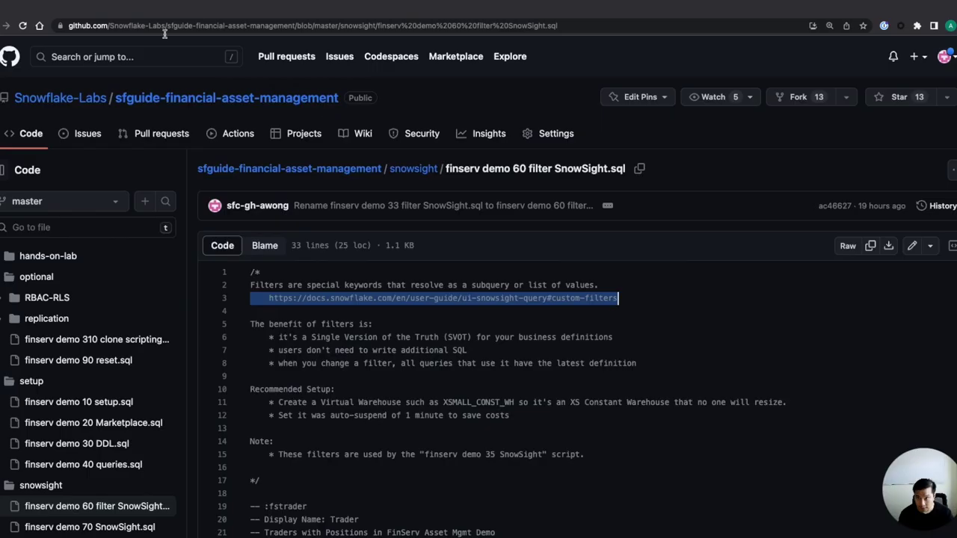
Examine the filter script's header comments on filter benefits, the XSMALL_CONST_WH warehouse recommendation and its auto-suspend setting
{"action": "scroll", "coordinate": [351, 327], "scroll_direction": "down", "scroll_amount": 2}
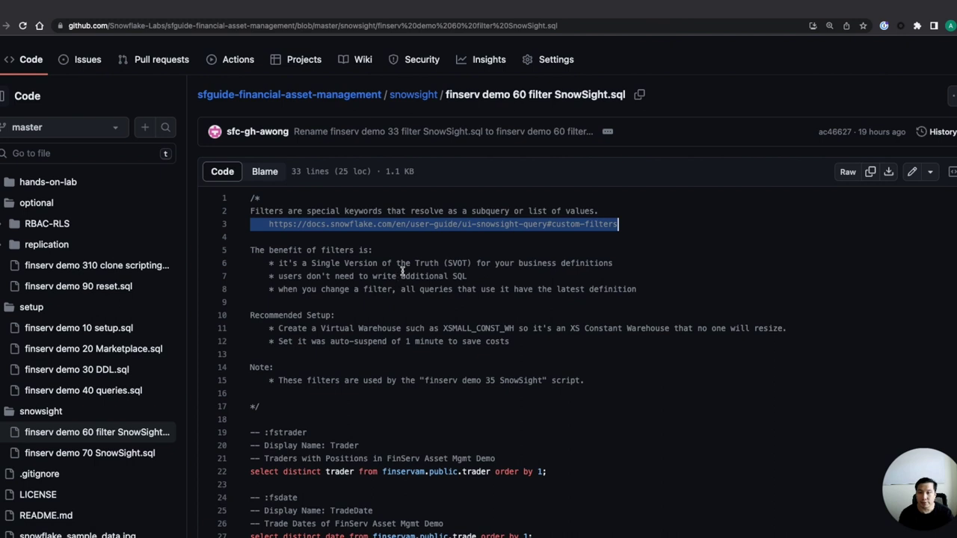
{"action": "left_click", "coordinate": [399, 265]}
{"action": "left_click", "coordinate": [476, 276]}
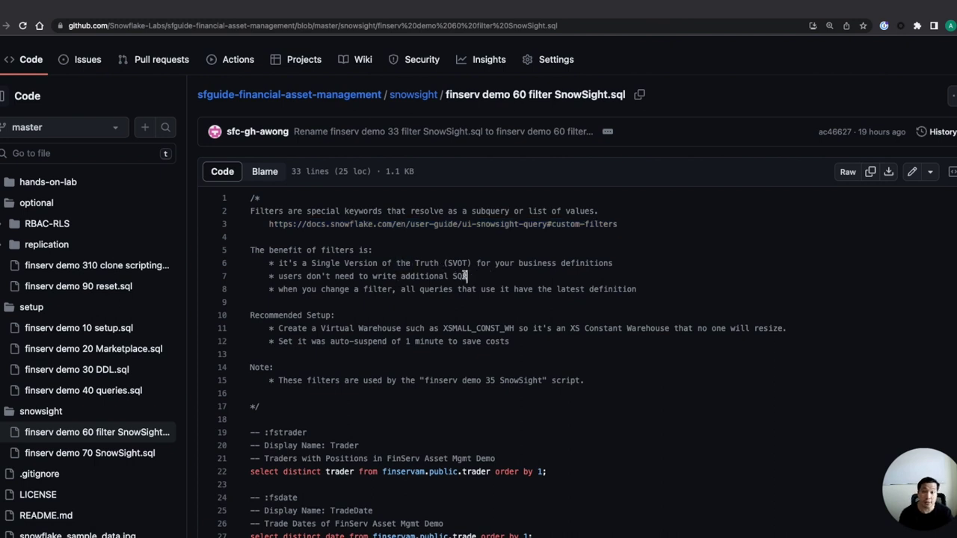
{"action": "left_click", "coordinate": [430, 276]}
{"action": "left_click", "coordinate": [481, 291]}
{"action": "scroll", "coordinate": [494, 294], "scroll_direction": "down", "scroll_amount": 1}
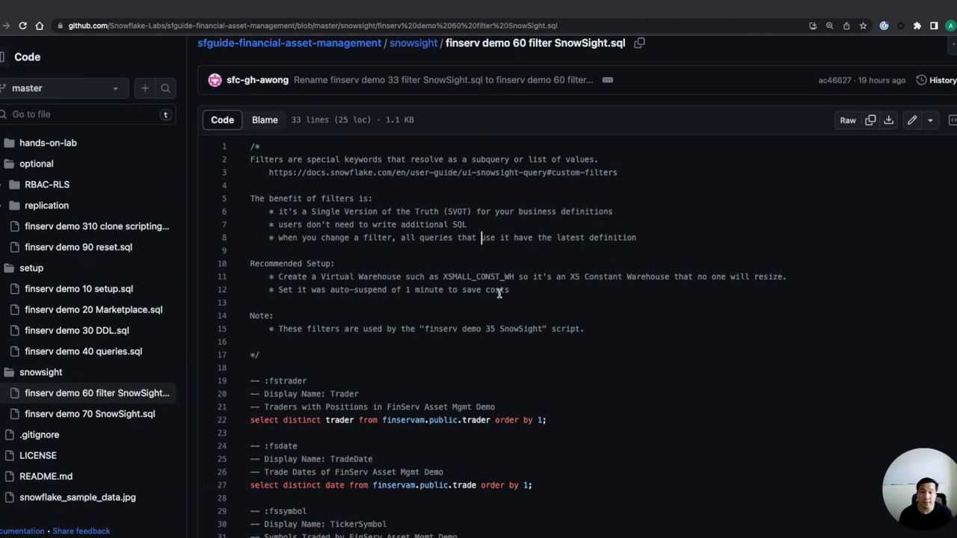
{"action": "double_click", "coordinate": [461, 278]}
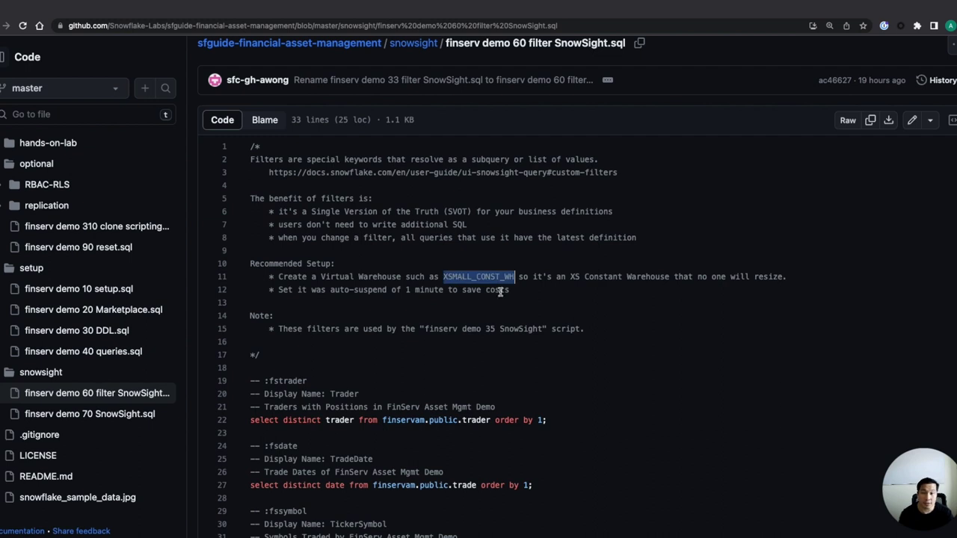
{"action": "double_click", "coordinate": [611, 276]}
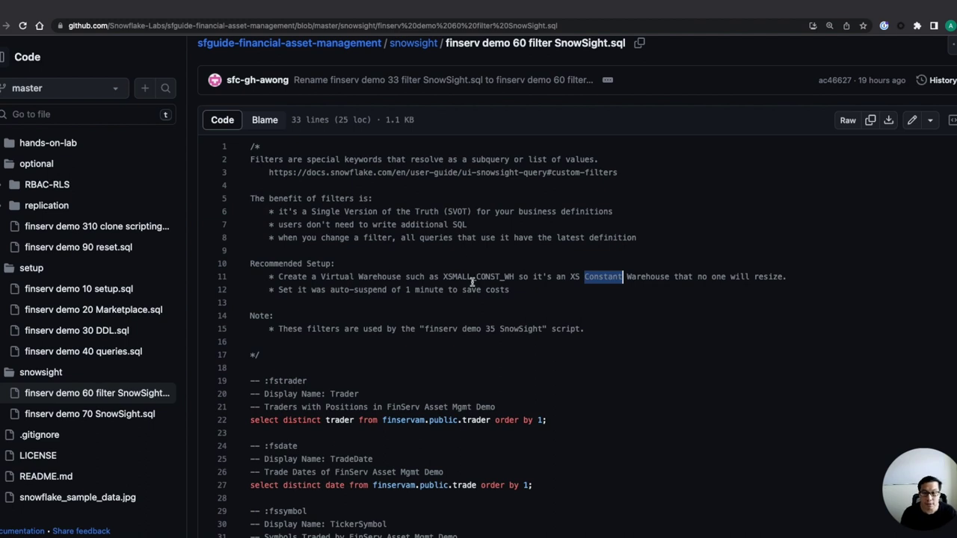
{"action": "left_click", "coordinate": [432, 291]}
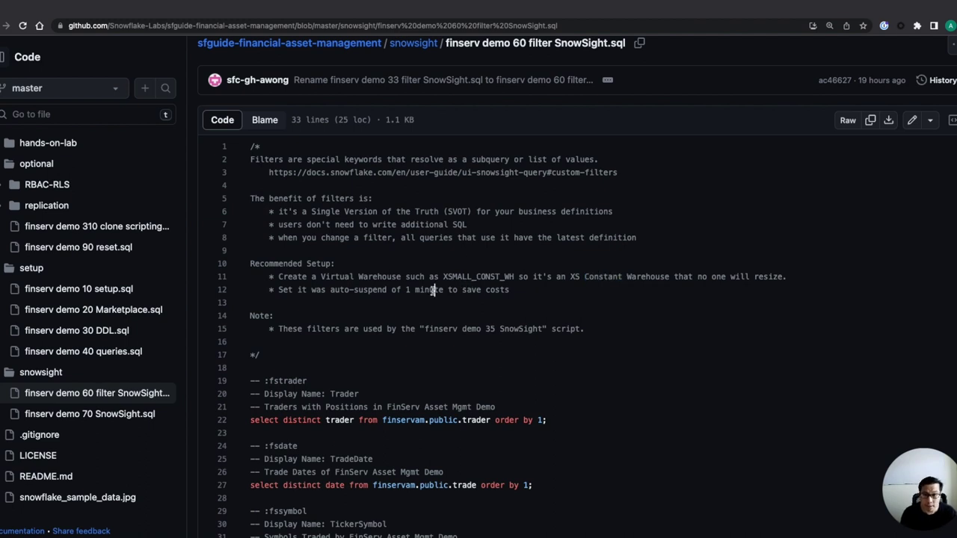
{"action": "double_click", "coordinate": [373, 291]}
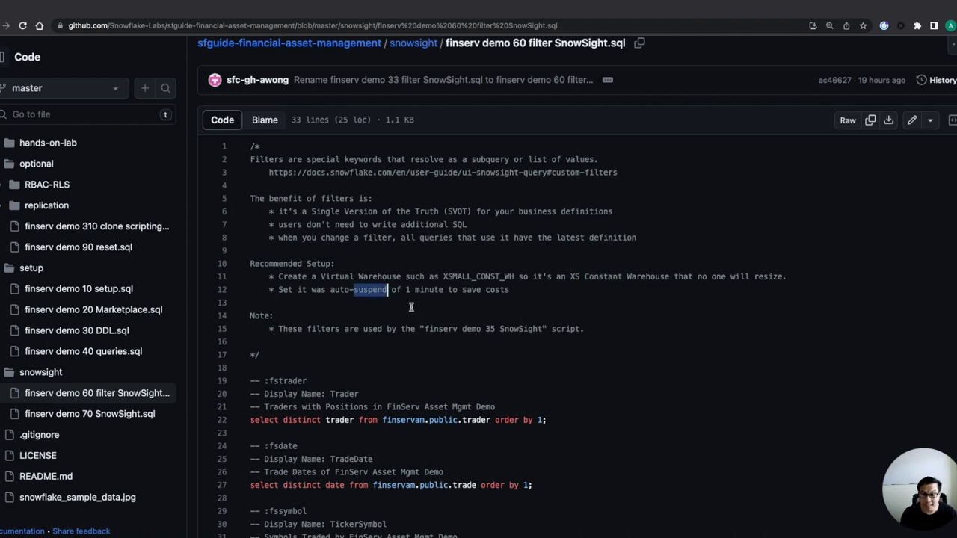
{"action": "scroll", "coordinate": [404, 325], "scroll_direction": "down", "scroll_amount": 1}
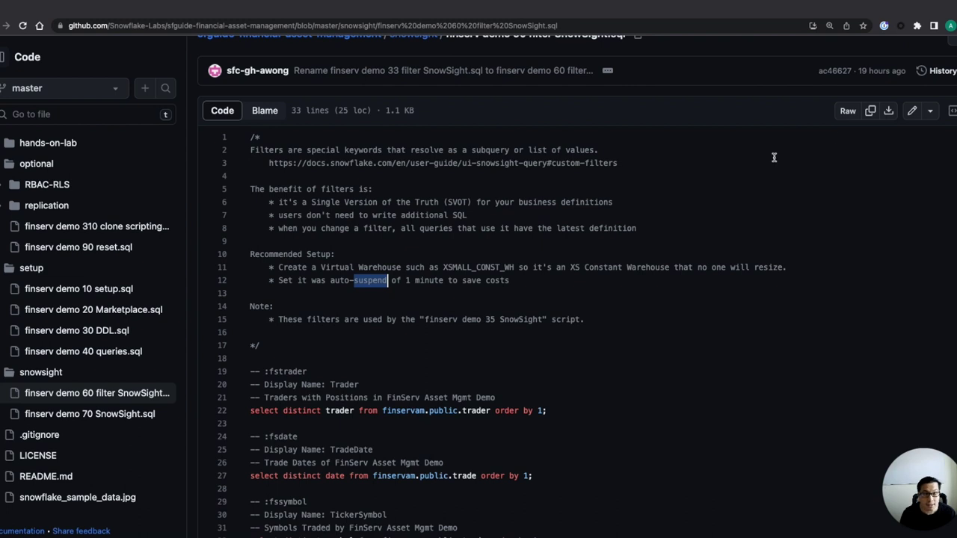
Change the script reference in the line 15 note to "finserv demo 60 SnowSight" and commit the edit directly to the master branch
{"action": "left_click", "coordinate": [913, 112]}
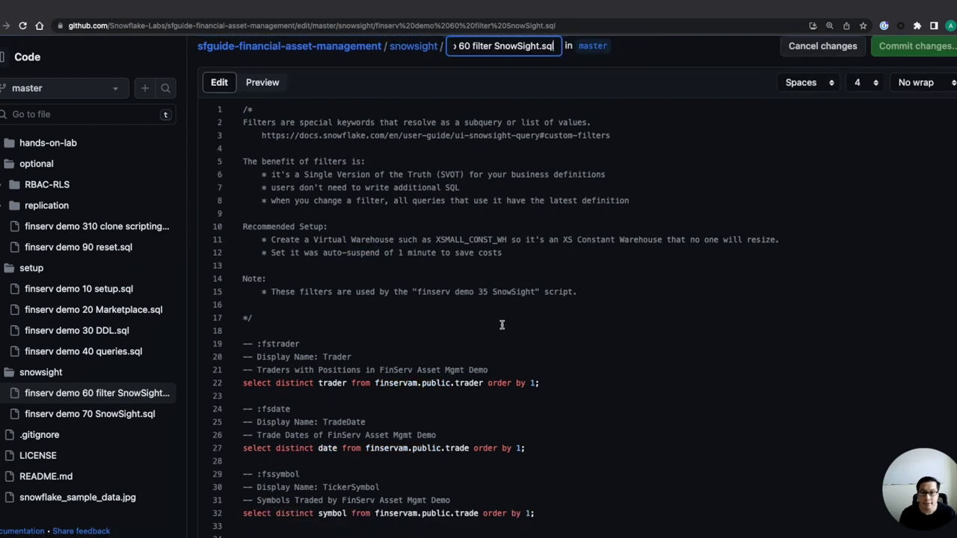
{"action": "left_click", "coordinate": [490, 294]}
{"action": "key", "text": "BackSpace"}
{"action": "key", "text": "BackSpace"}
{"action": "type", "text": "60"}
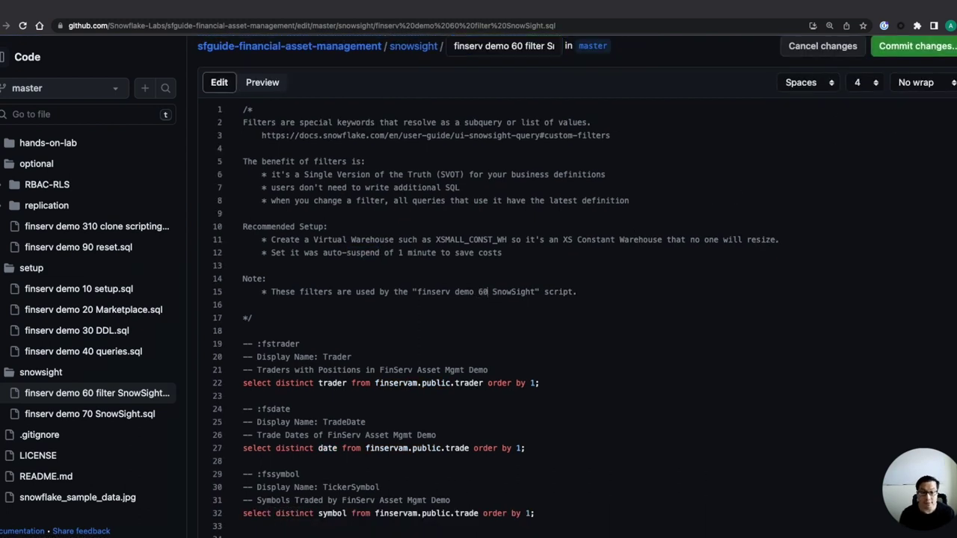
{"action": "left_click", "coordinate": [908, 47]}
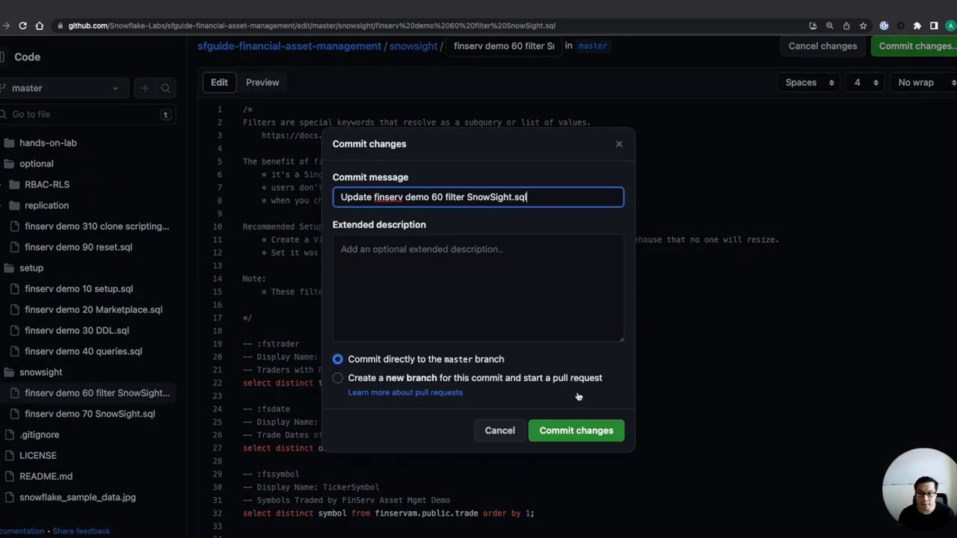
{"action": "left_click", "coordinate": [576, 433]}
Examine the :fstrader filter definition, including its keyword, display name, description and the query on finservam.public.trader
{"action": "scroll", "coordinate": [465, 316], "scroll_direction": "down", "scroll_amount": 3}
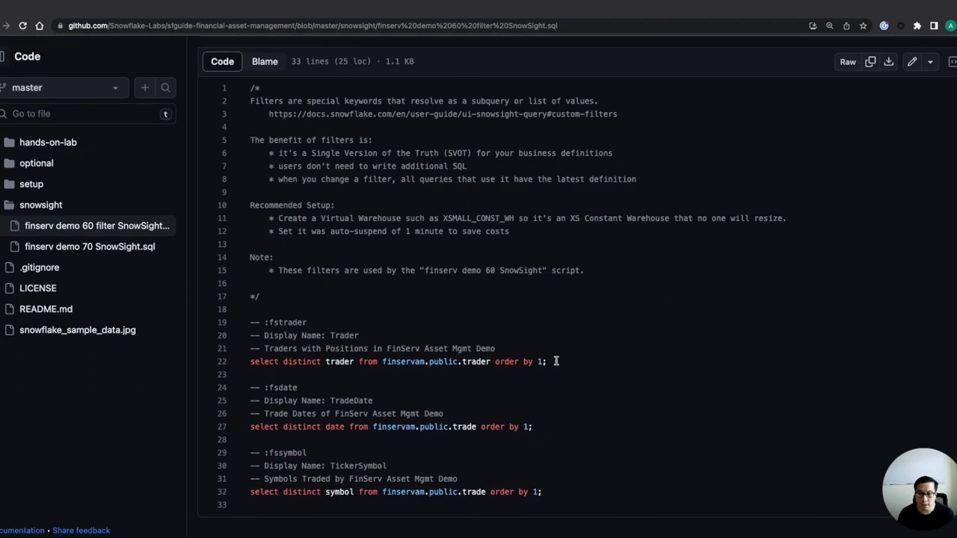
{"action": "left_click_drag", "start_coordinate": [556, 361], "coordinate": [237, 327]}
{"action": "left_click", "coordinate": [364, 337]}
{"action": "left_click", "coordinate": [556, 363], "text": "shift"}
{"action": "left_click", "coordinate": [252, 323], "text": "shift"}
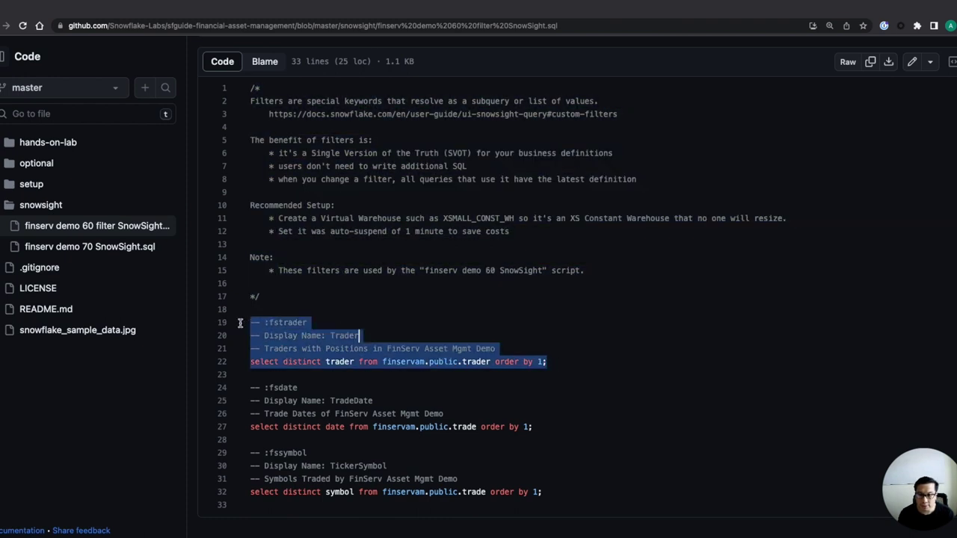
{"action": "left_click", "coordinate": [380, 303]}
{"action": "left_click", "coordinate": [274, 323]}
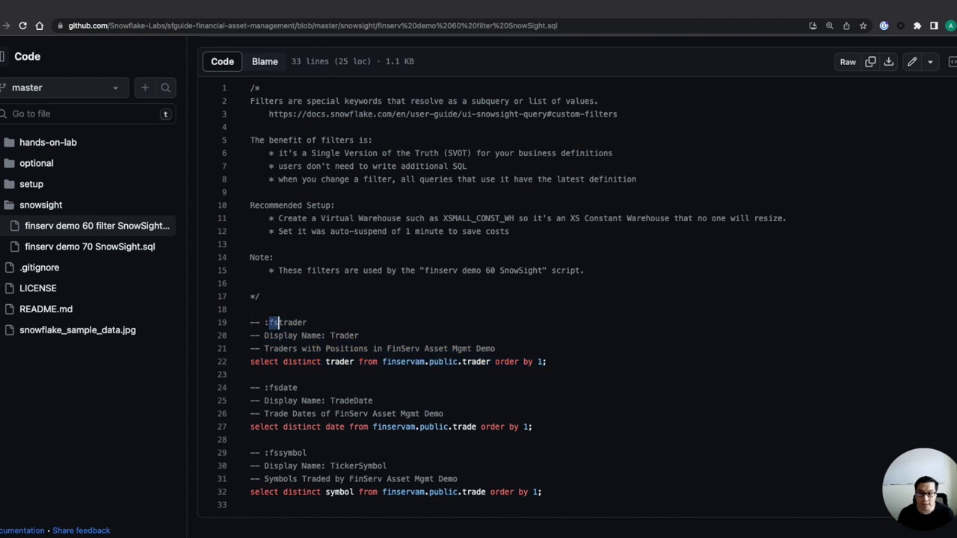
{"action": "left_click_drag", "start_coordinate": [273, 322], "coordinate": [279, 322]}
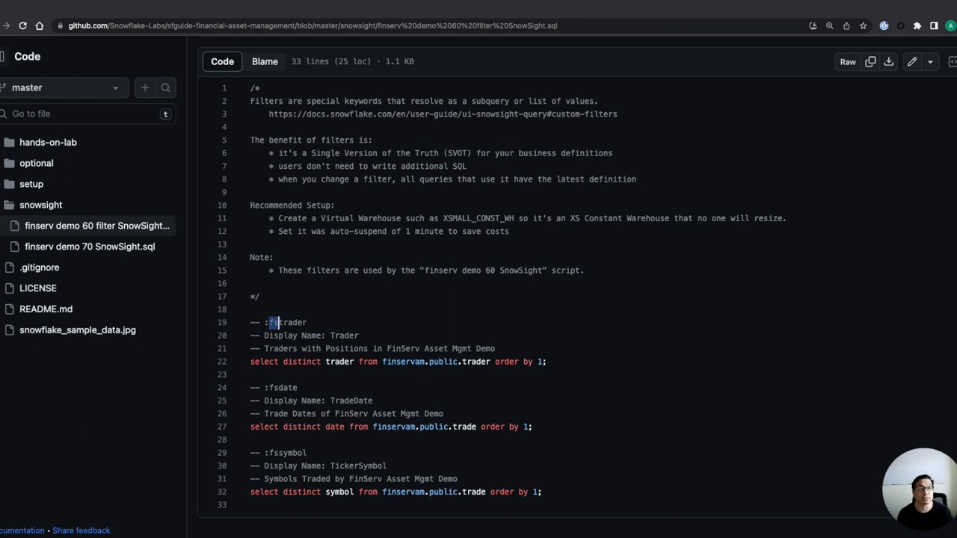
{"action": "left_click", "coordinate": [273, 323]}
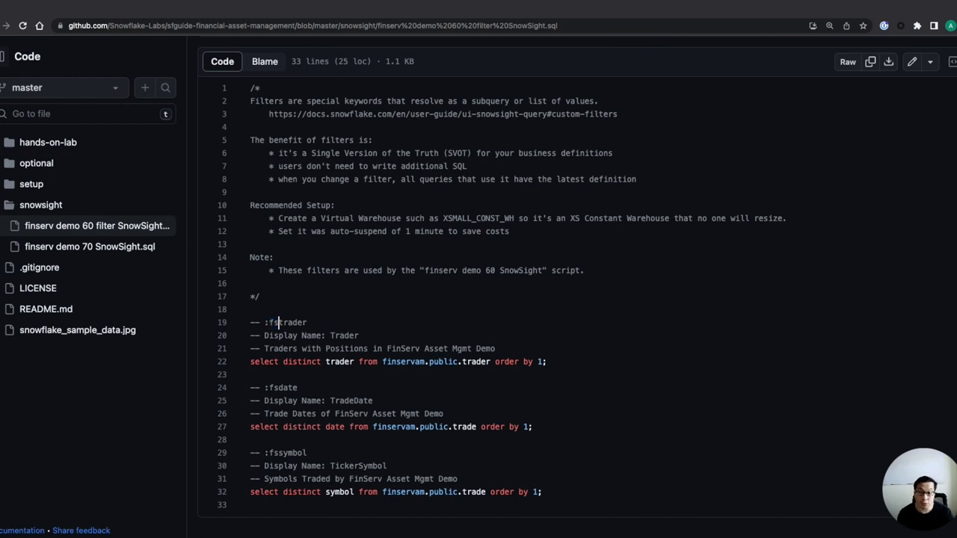
{"action": "double_click", "coordinate": [333, 336]}
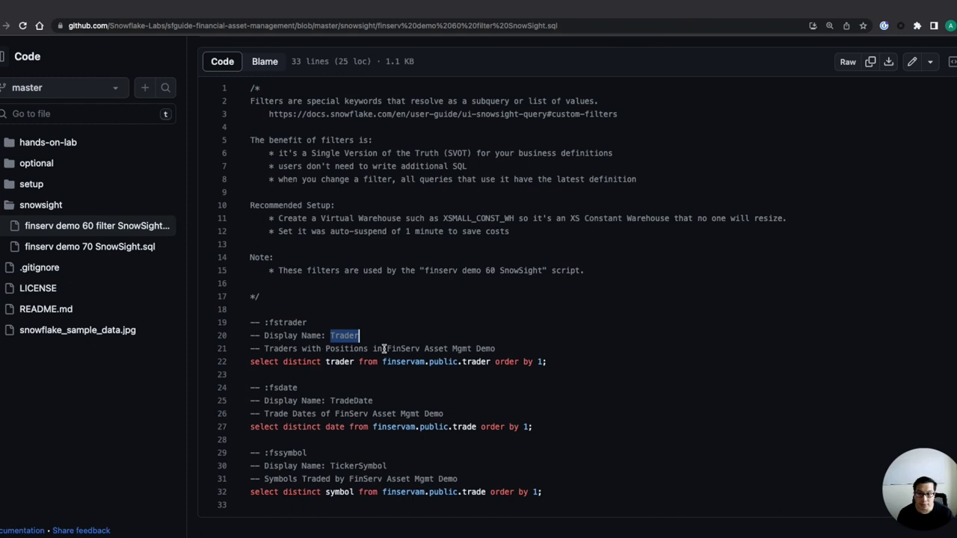
{"action": "left_click", "coordinate": [353, 362]}
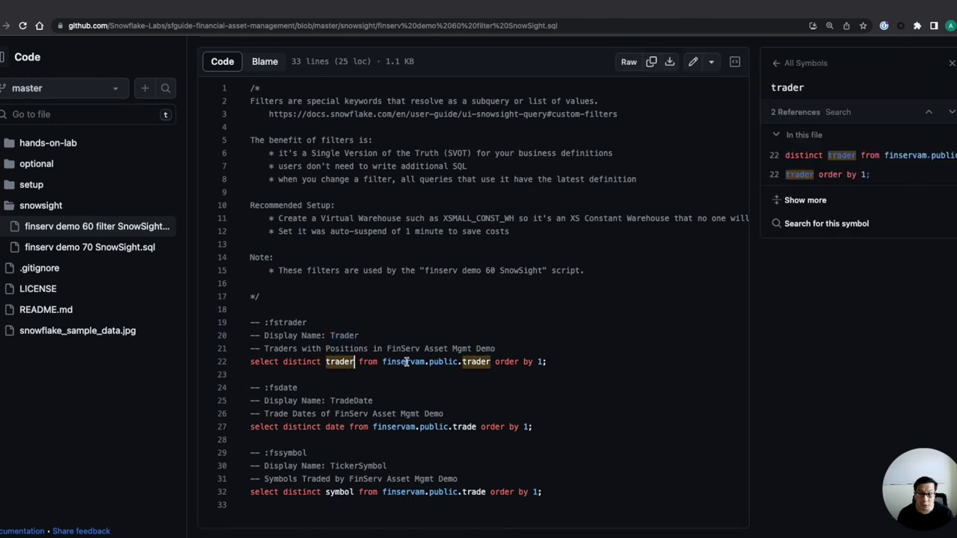
{"action": "left_click", "coordinate": [474, 362]}
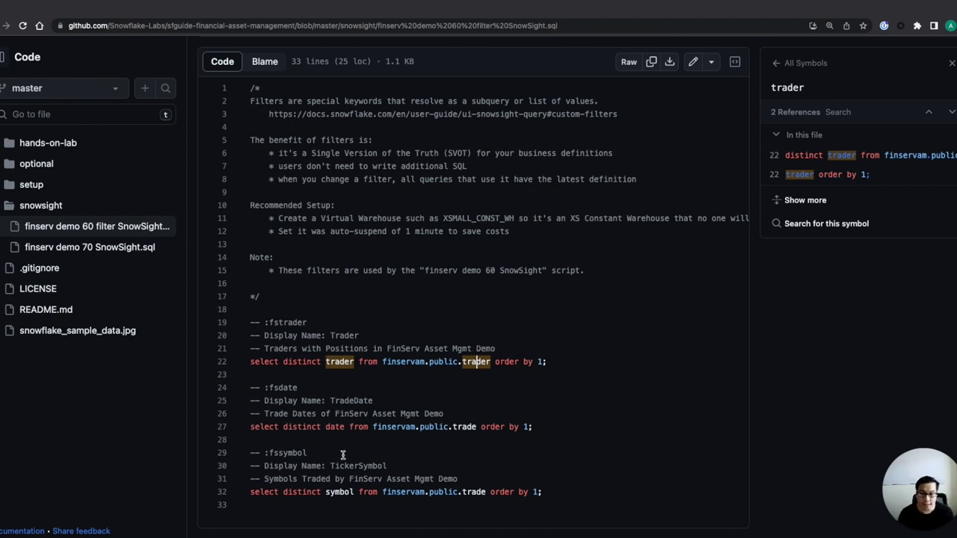
{"action": "left_click", "coordinate": [363, 363]}
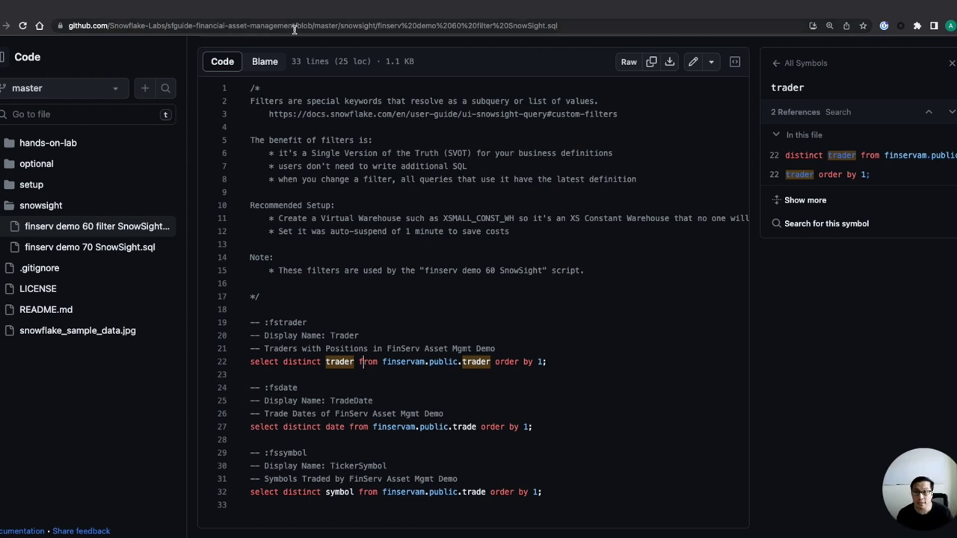
Switch to Snowflake, leave the queries worksheet and open the list of dashboards
{"action": "left_click", "coordinate": [239, 9]}
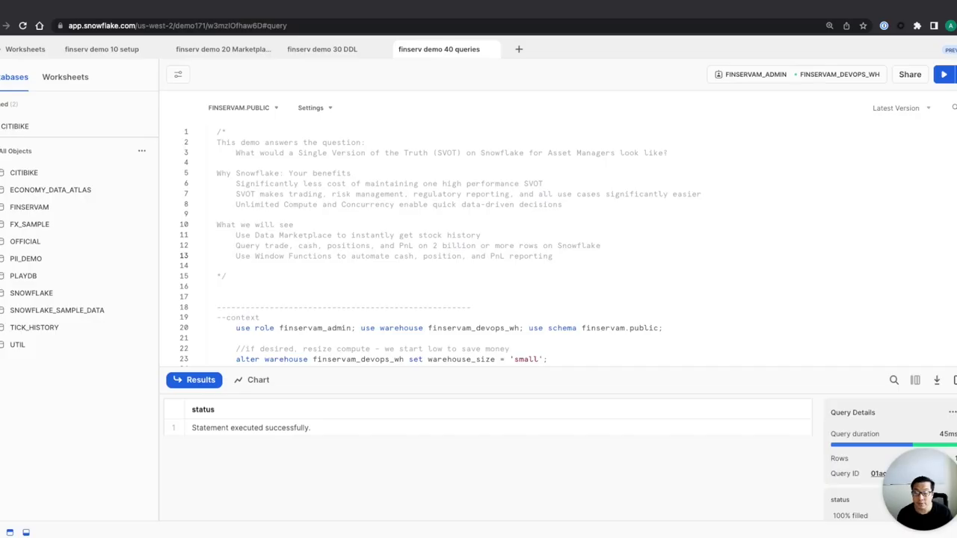
{"action": "right_click", "coordinate": [207, 17]}
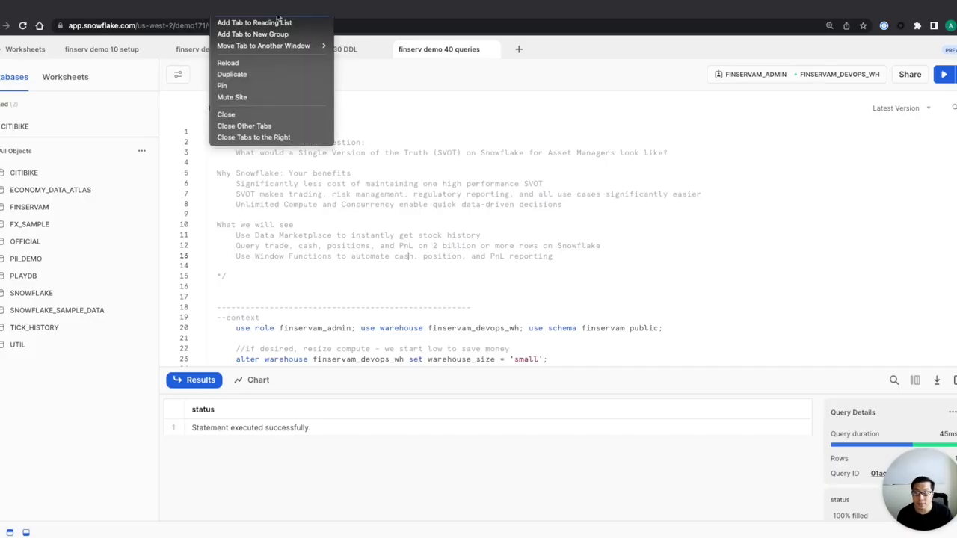
{"action": "left_click", "coordinate": [251, 140]}
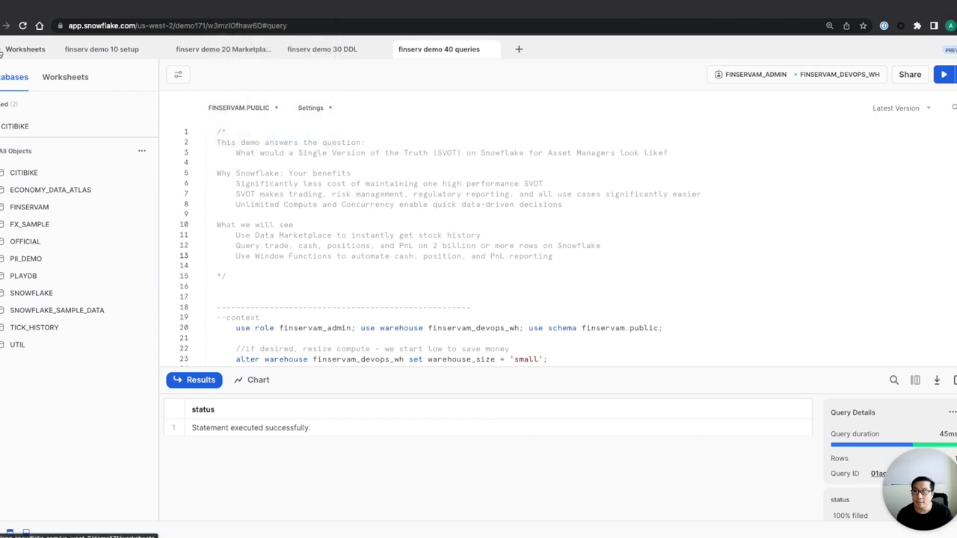
{"action": "left_click", "coordinate": [3, 51]}
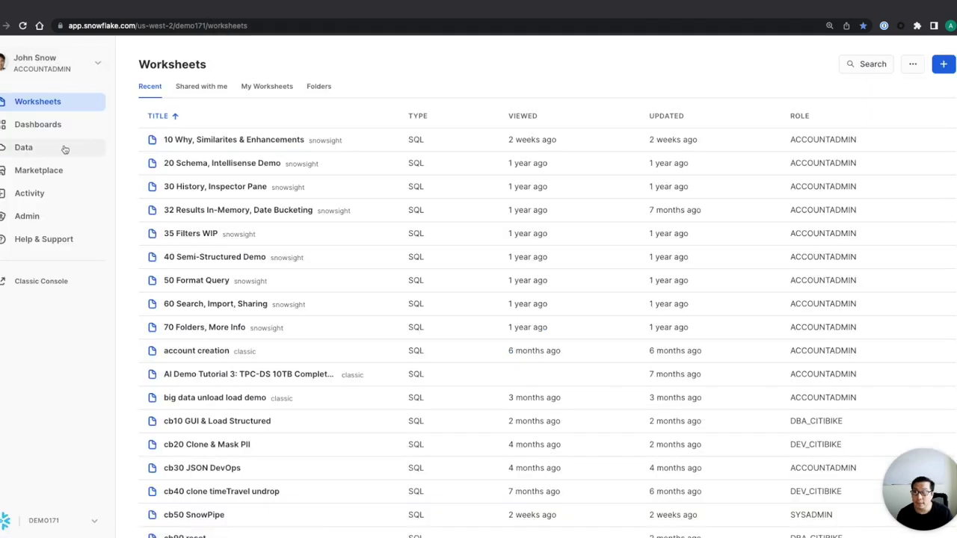
{"action": "left_click", "coordinate": [53, 126]}
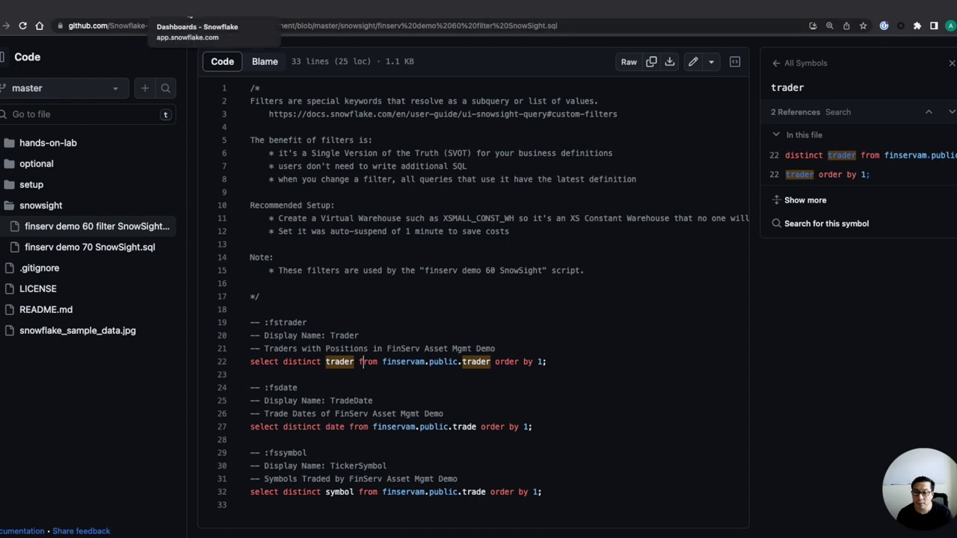
{"action": "left_click", "coordinate": [191, 8]}
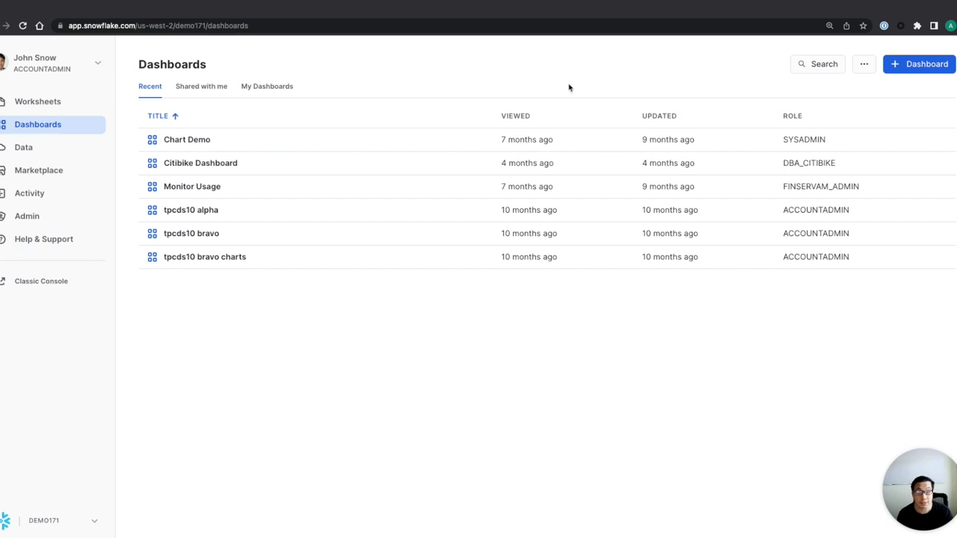
Create a new dashboard named "finservam dashboard"
{"action": "left_click", "coordinate": [916, 66]}
{"action": "left_click", "coordinate": [470, 285]}
{"action": "type", "text": "fi"}
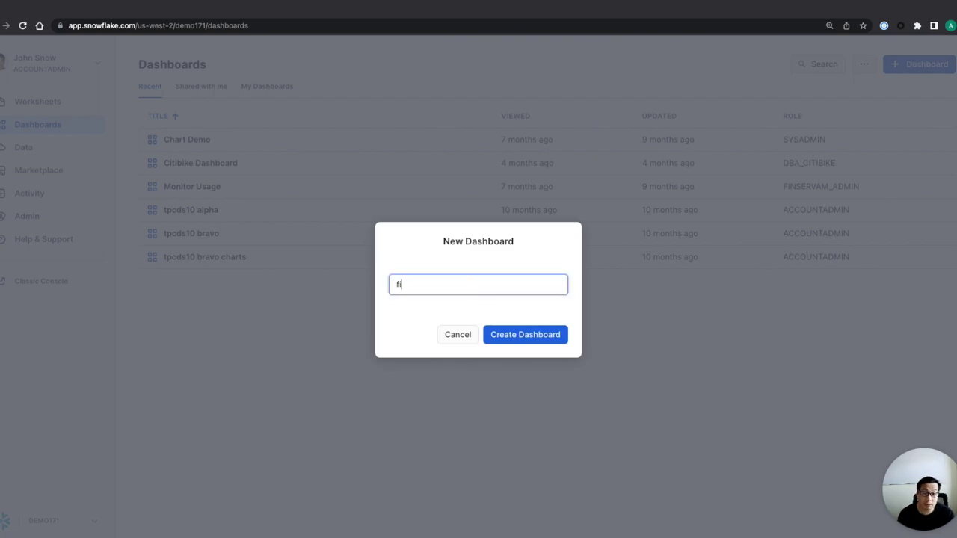
{"action": "type", "text": "nservam "}
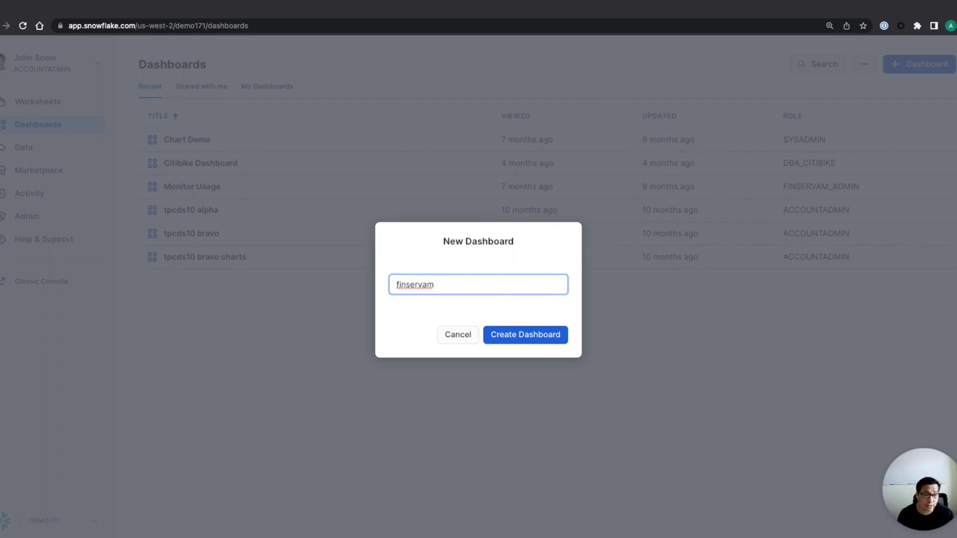
{"action": "type", "text": "dashboard"}
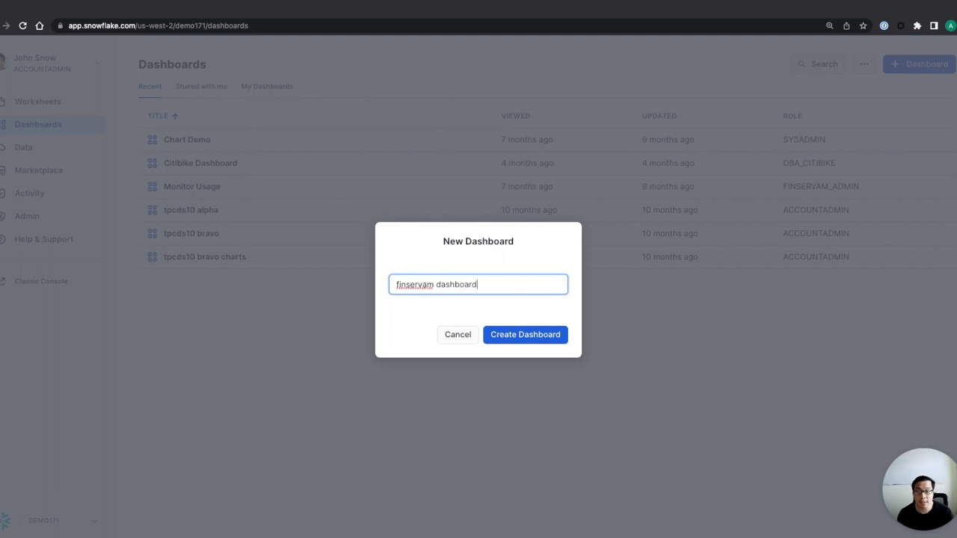
{"action": "left_click", "coordinate": [534, 337]}
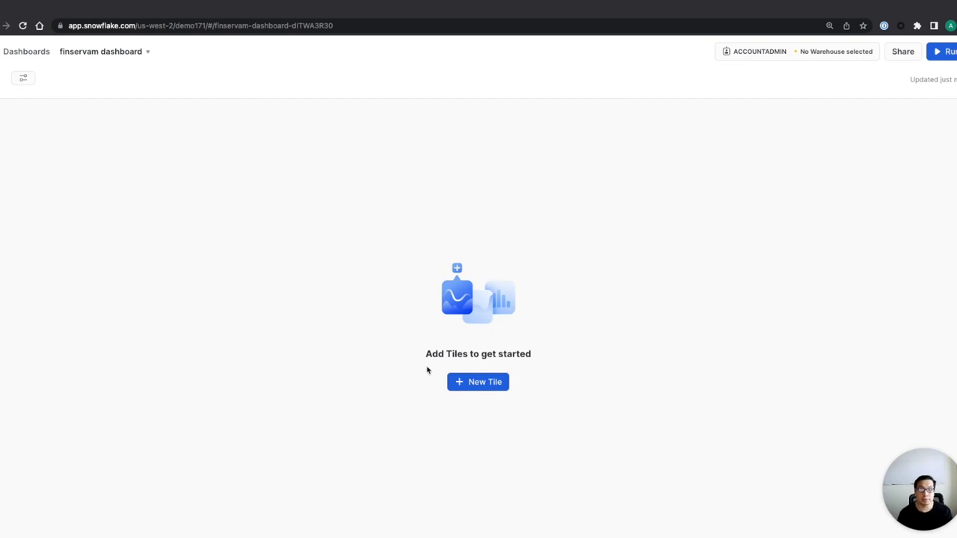
{"action": "left_click", "coordinate": [497, 385]}
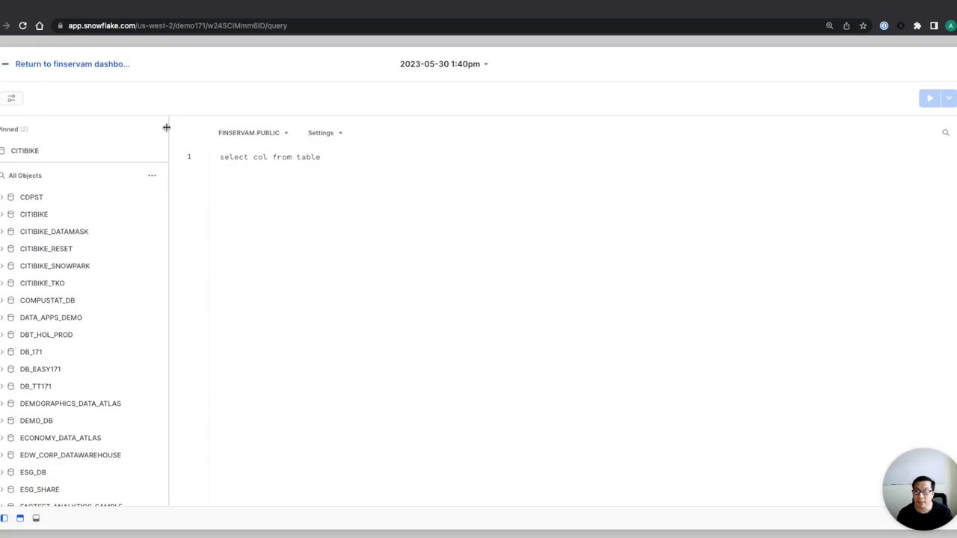
{"action": "left_click", "coordinate": [82, 67]}
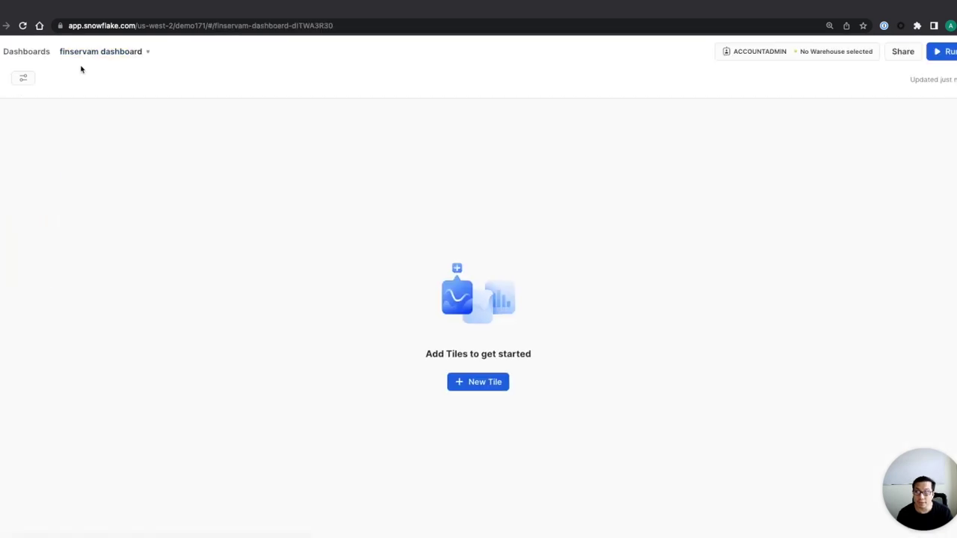
{"action": "left_click", "coordinate": [476, 385]}
{"action": "left_click", "coordinate": [84, 65]}
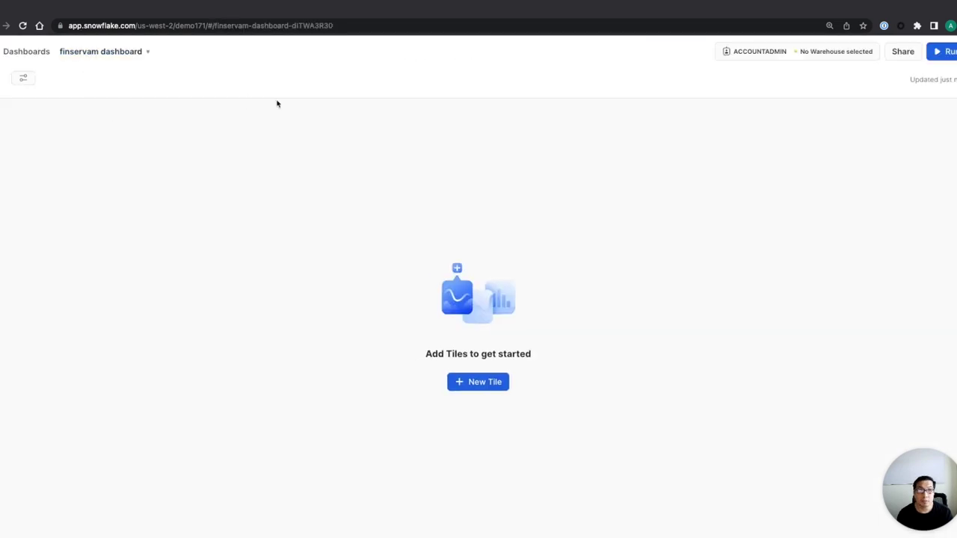
Open the dashboard's filter list and delete the :fsdate filter
{"action": "left_click", "coordinate": [23, 80]}
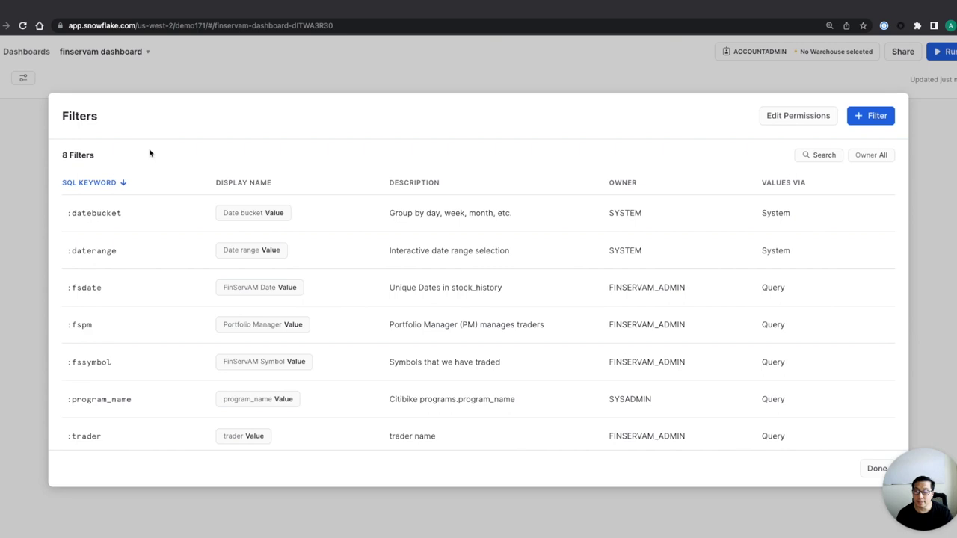
{"action": "scroll", "coordinate": [150, 153], "scroll_direction": "down", "scroll_amount": 1}
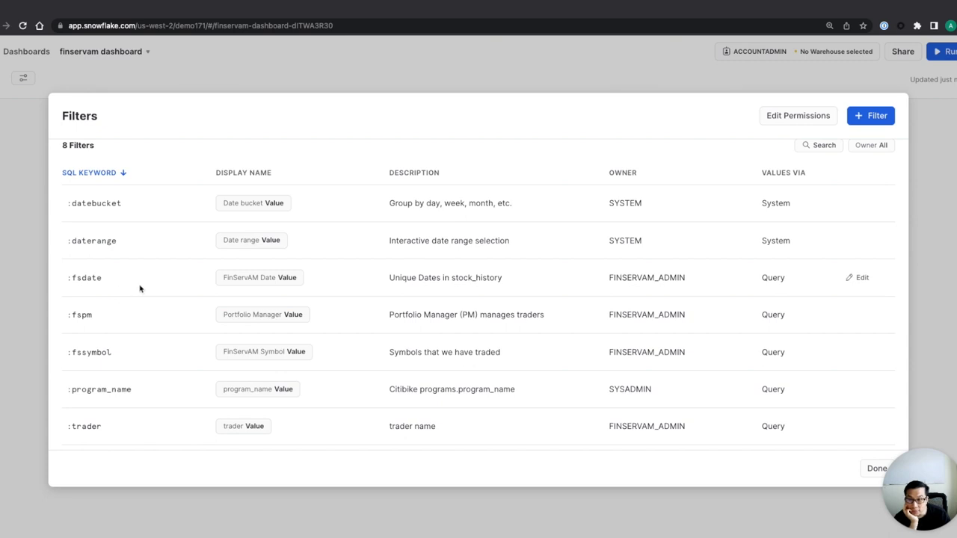
{"action": "left_click", "coordinate": [866, 280]}
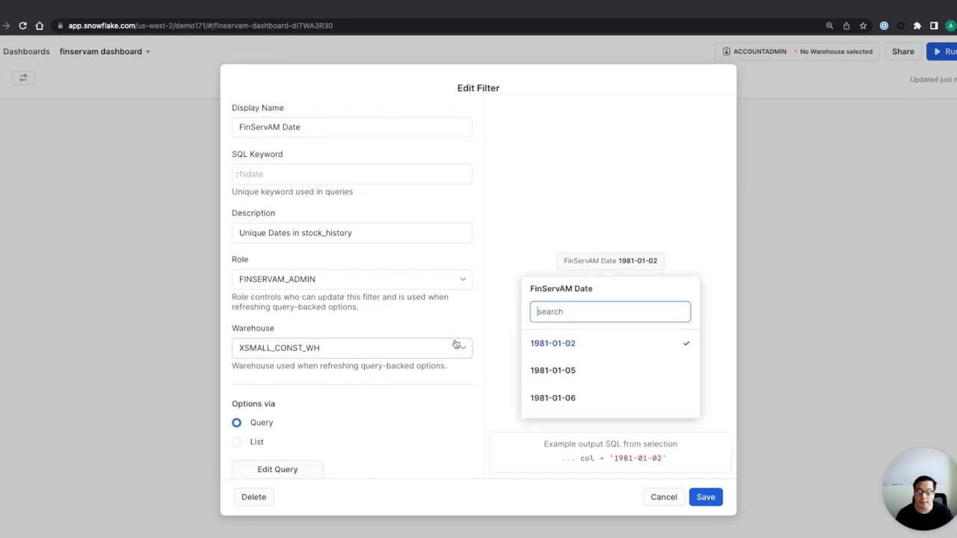
{"action": "left_click", "coordinate": [253, 497]}
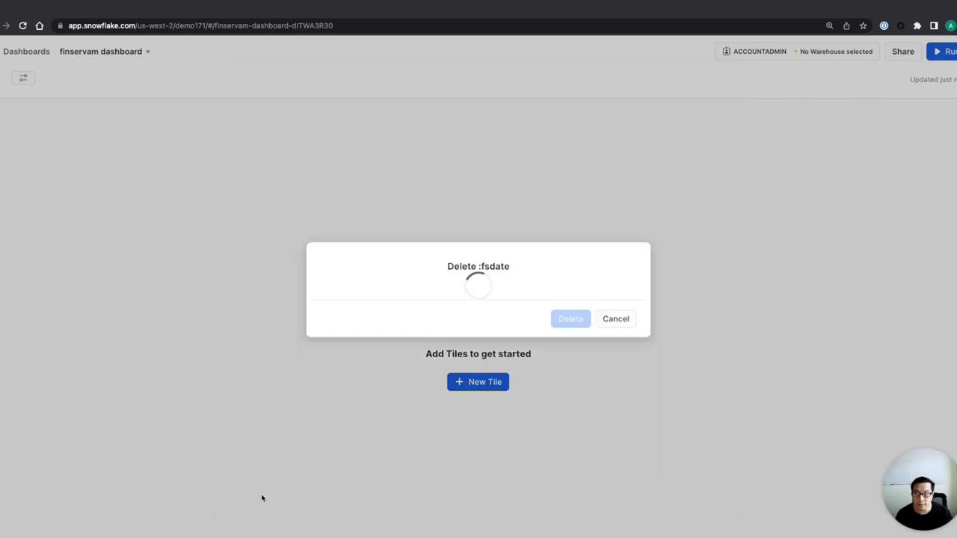
{"action": "left_click", "coordinate": [23, 78]}
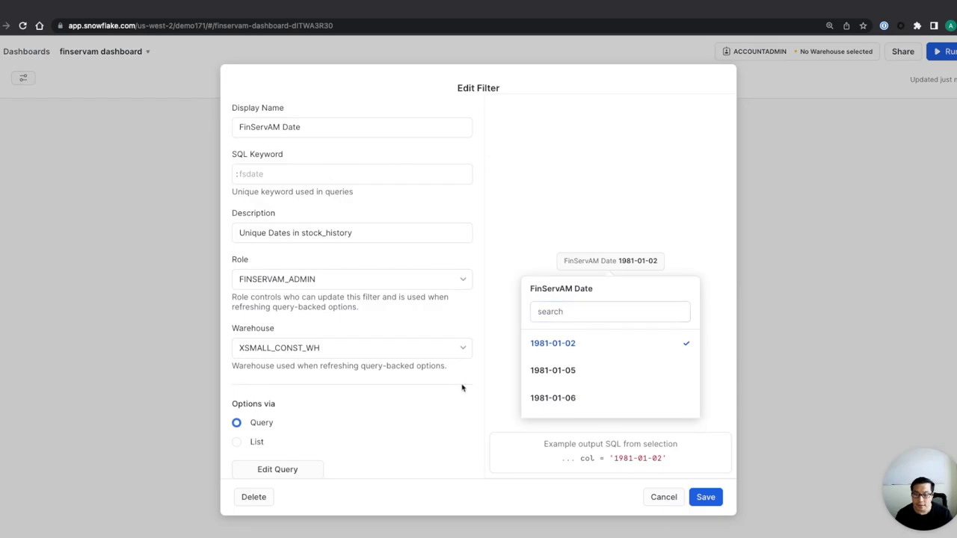
{"action": "left_click", "coordinate": [253, 497]}
{"action": "left_click", "coordinate": [567, 329]}
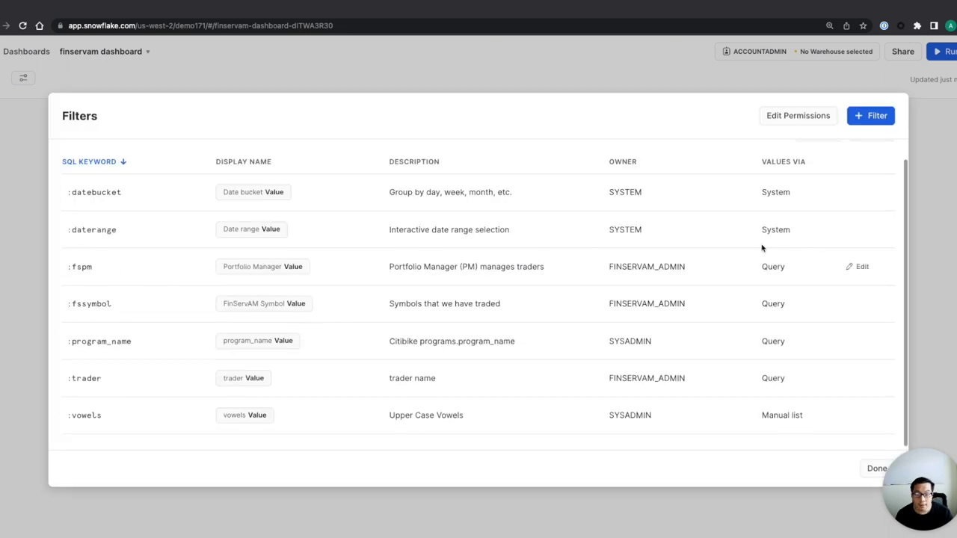
Delete the :fspm portfolio manager filter
{"action": "left_click", "coordinate": [874, 269]}
{"action": "scroll", "coordinate": [310, 337], "scroll_direction": "down", "scroll_amount": 5}
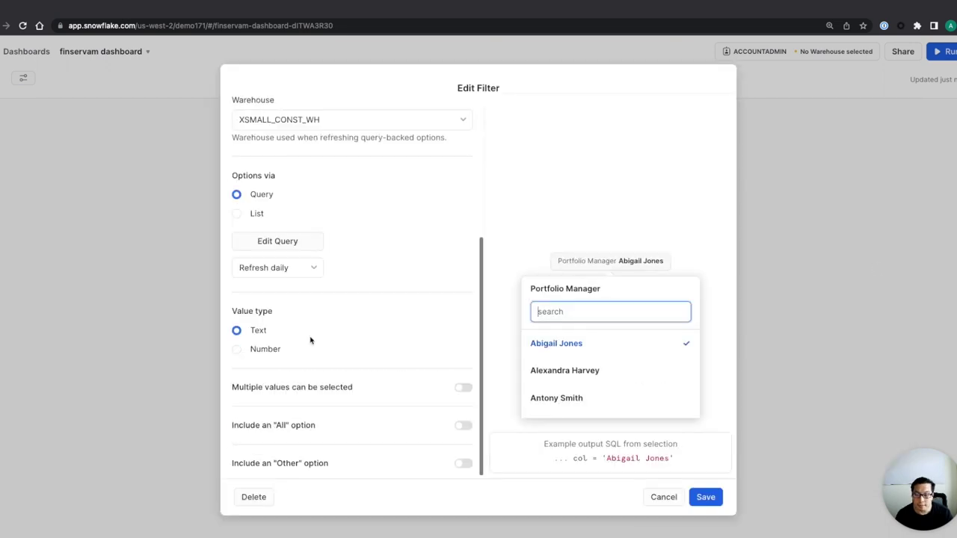
{"action": "left_click", "coordinate": [252, 497]}
{"action": "left_click", "coordinate": [571, 328]}
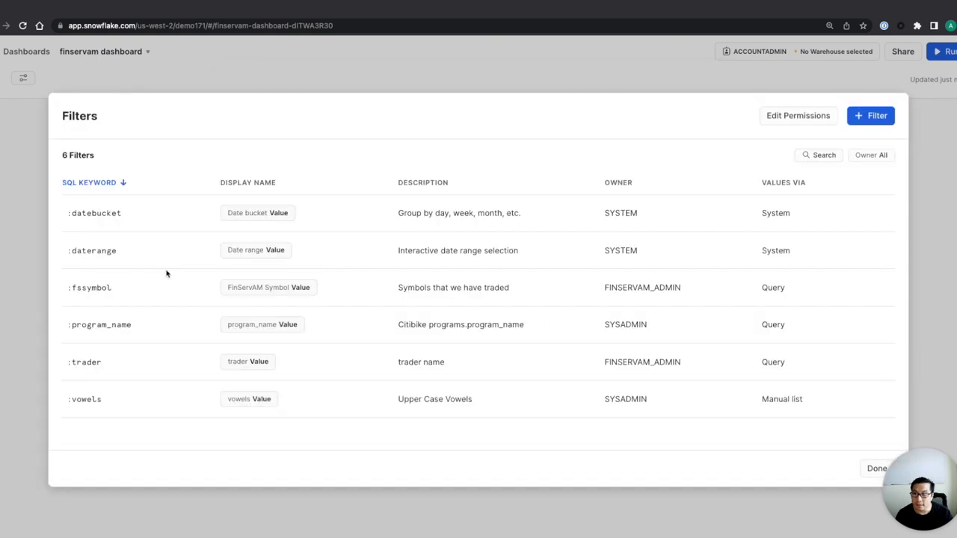
Delete the :fssymbol and :trader filters and close the filter list
{"action": "left_click", "coordinate": [850, 287]}
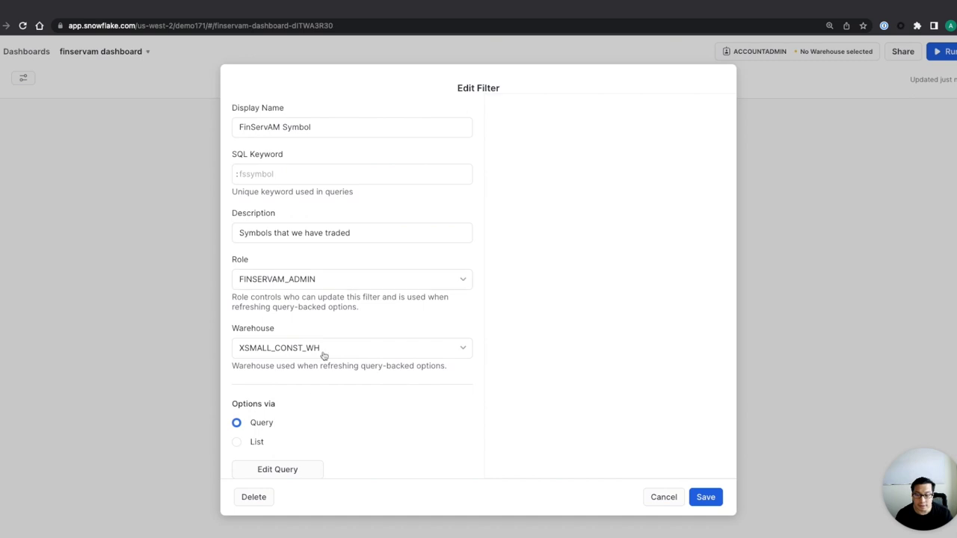
{"action": "left_click", "coordinate": [254, 497]}
{"action": "left_click", "coordinate": [571, 327]}
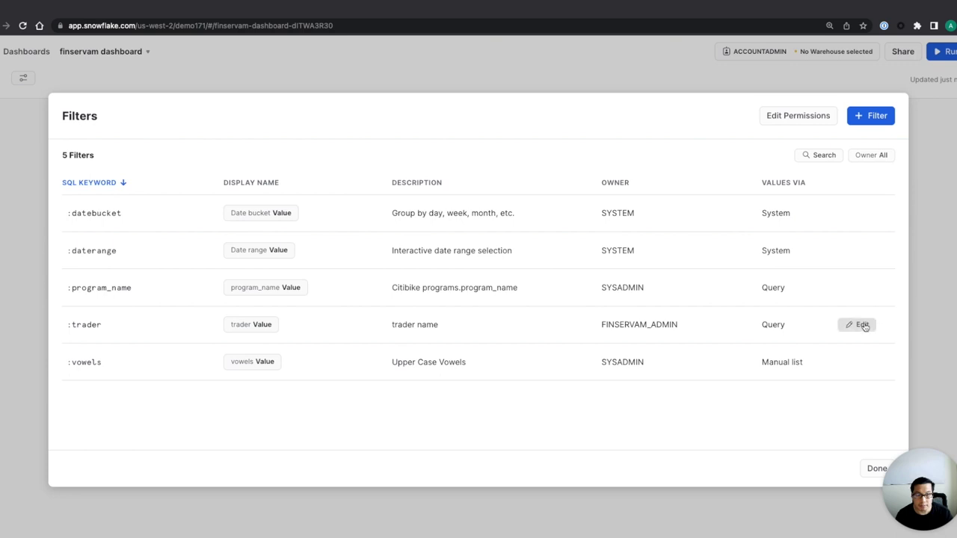
{"action": "left_click", "coordinate": [864, 325]}
{"action": "left_click", "coordinate": [261, 497]}
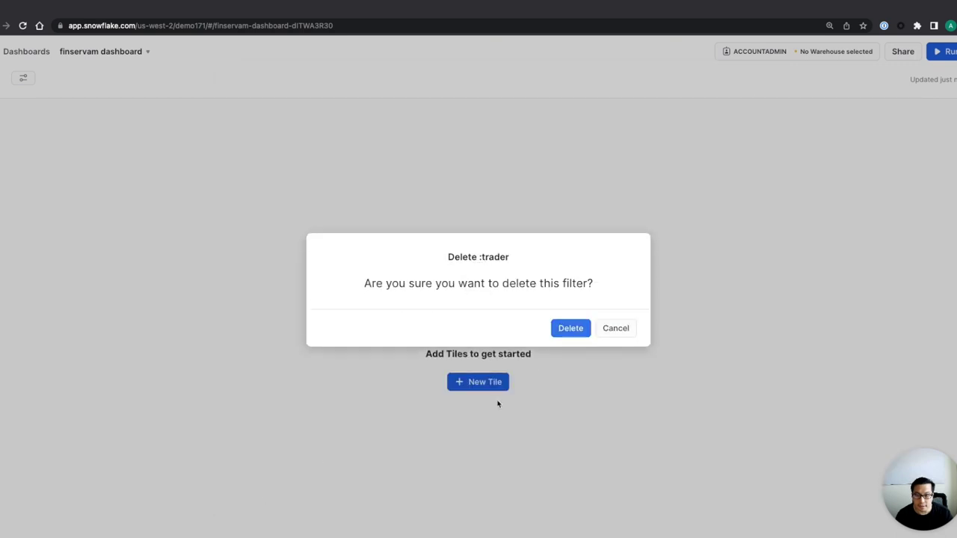
{"action": "left_click", "coordinate": [570, 328]}
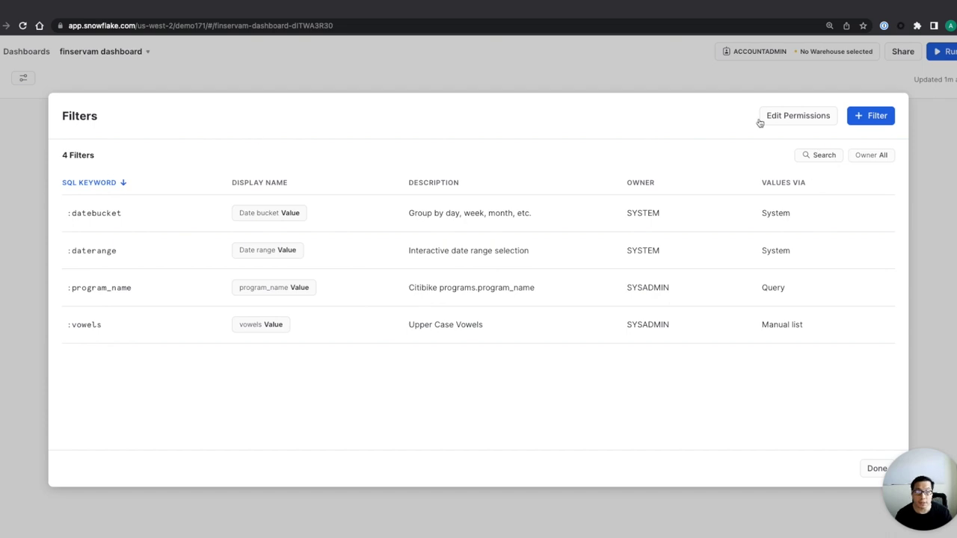
{"action": "left_click", "coordinate": [927, 154]}
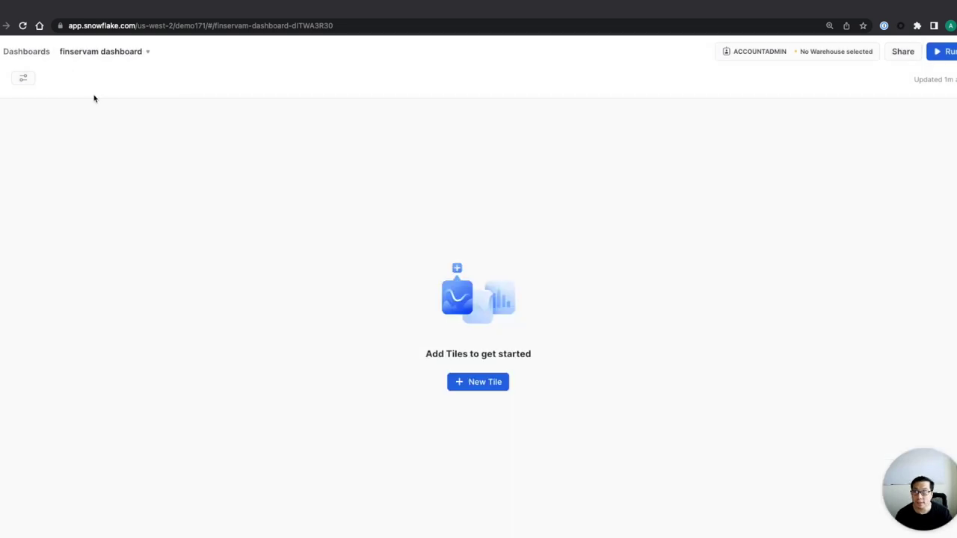
Start a new dashboard filter and arrange the GitHub filter script side by side with it, closing the script's symbols view
{"action": "left_click", "coordinate": [24, 78]}
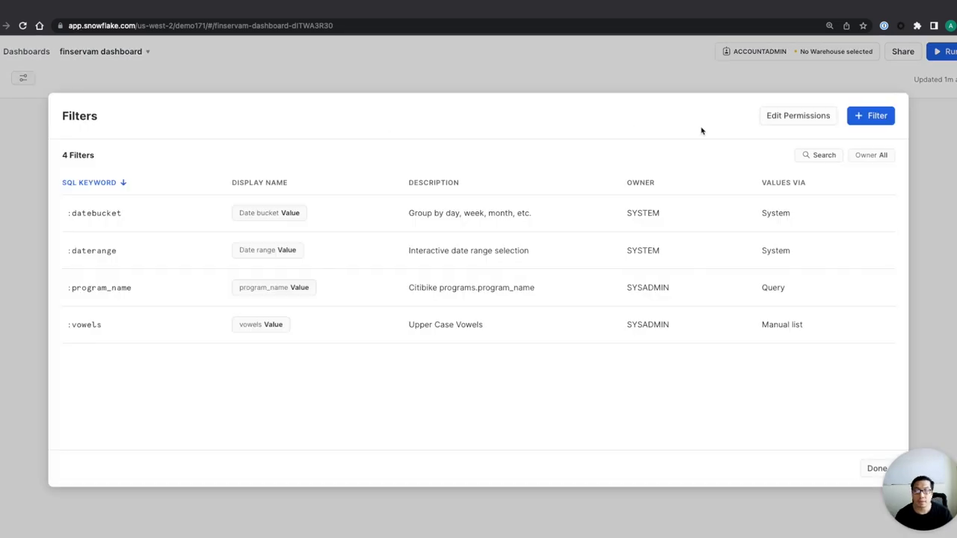
{"action": "left_click", "coordinate": [862, 118]}
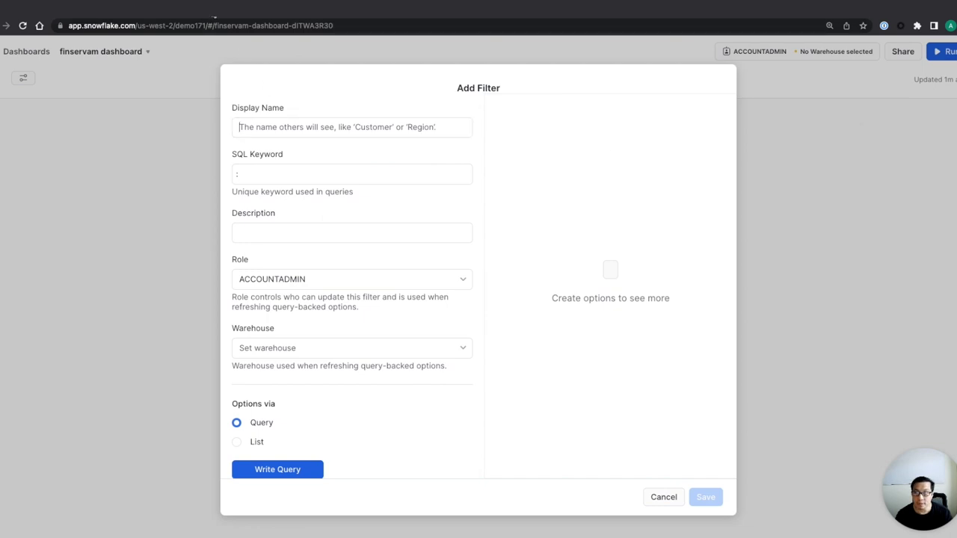
{"action": "left_click_drag", "start_coordinate": [213, 26], "coordinate": [219, 77]}
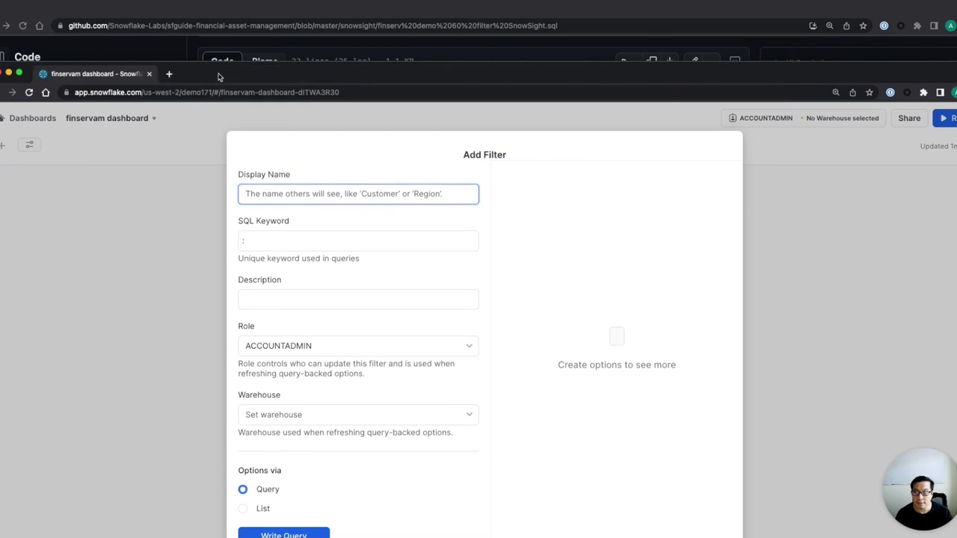
{"action": "key", "text": "ctrl+alt+Right"}
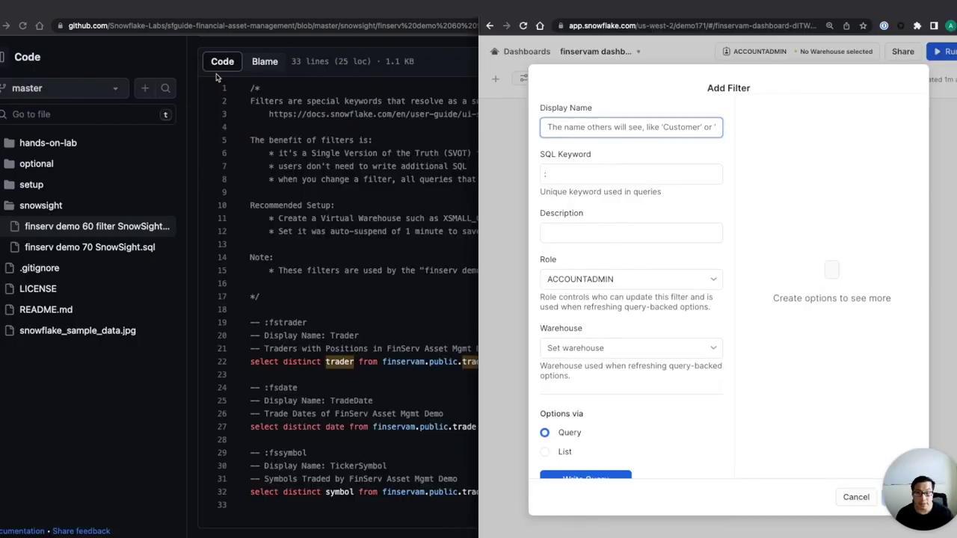
{"action": "left_click", "coordinate": [250, 113]}
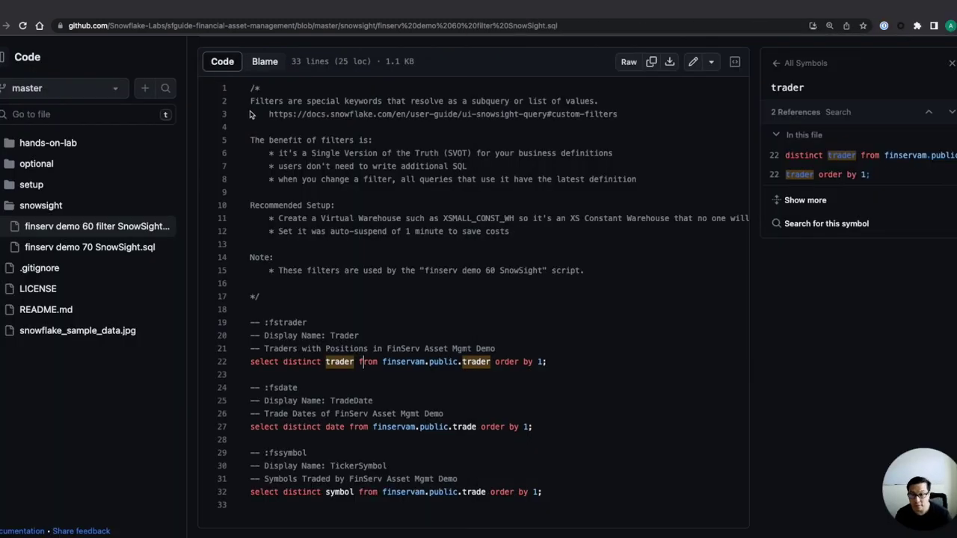
{"action": "key", "text": "ctrl+alt+Left"}
{"action": "left_click", "coordinate": [454, 101]}
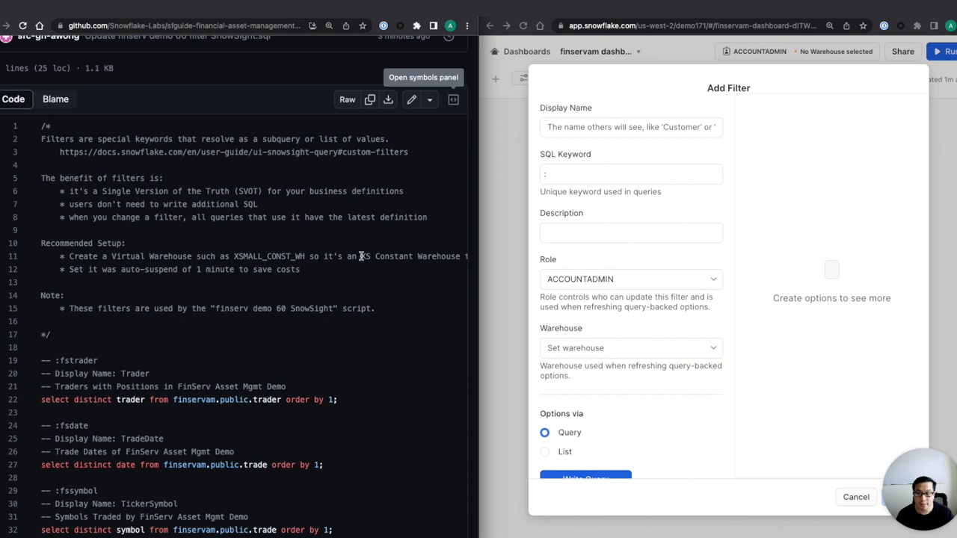
Set the new filter's display name to "Trader" and its SQL keyword to :fstrader
{"action": "left_click", "coordinate": [575, 129]}
{"action": "type", "text": "Trader"}
{"action": "left_click", "coordinate": [590, 177]}
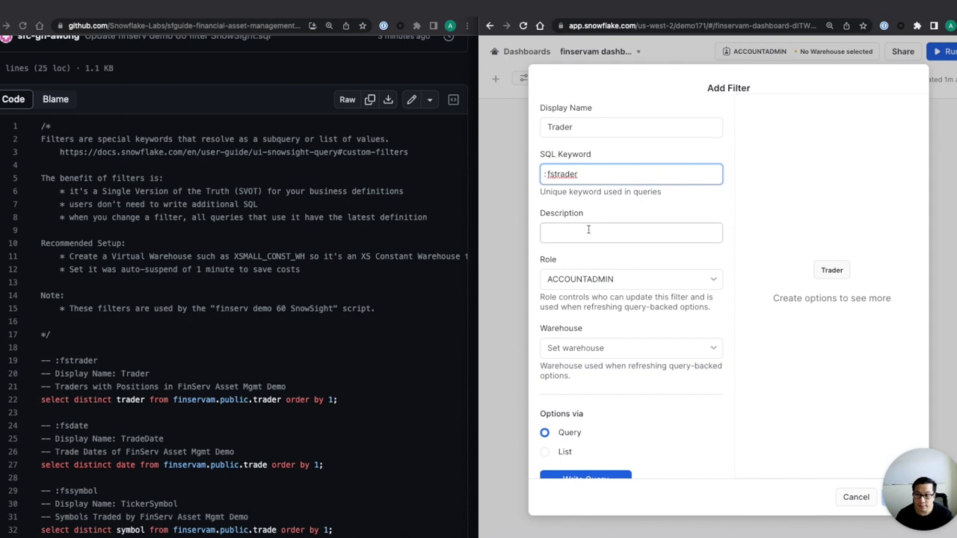
Try to copy the description on line 21 of the script into the filter's description
{"action": "left_click", "coordinate": [288, 385]}
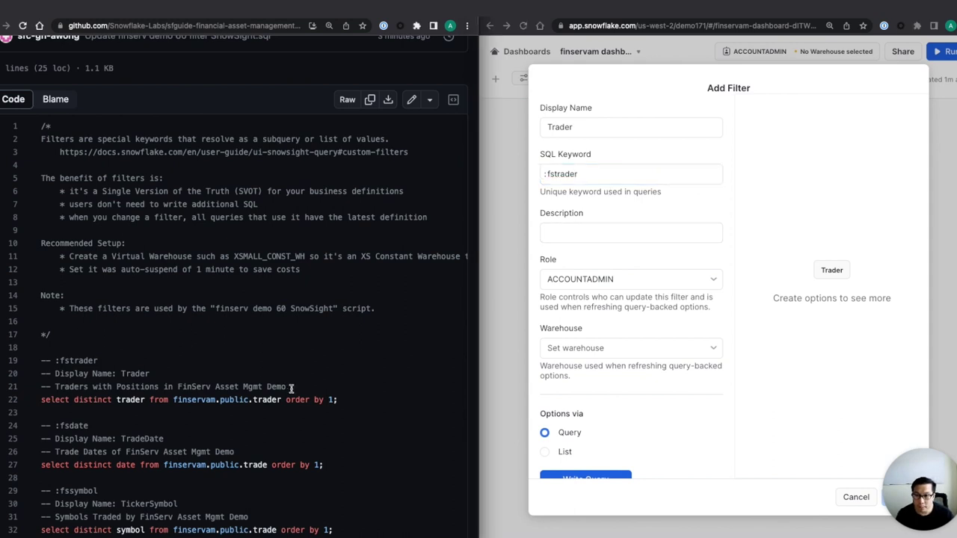
{"action": "left_click_drag", "start_coordinate": [288, 386], "coordinate": [55, 387]}
{"action": "key", "text": "ctrl+c"}
{"action": "left_click", "coordinate": [601, 230]}
{"action": "key", "text": "ctrl+v"}
{"action": "left_click", "coordinate": [738, 292]}
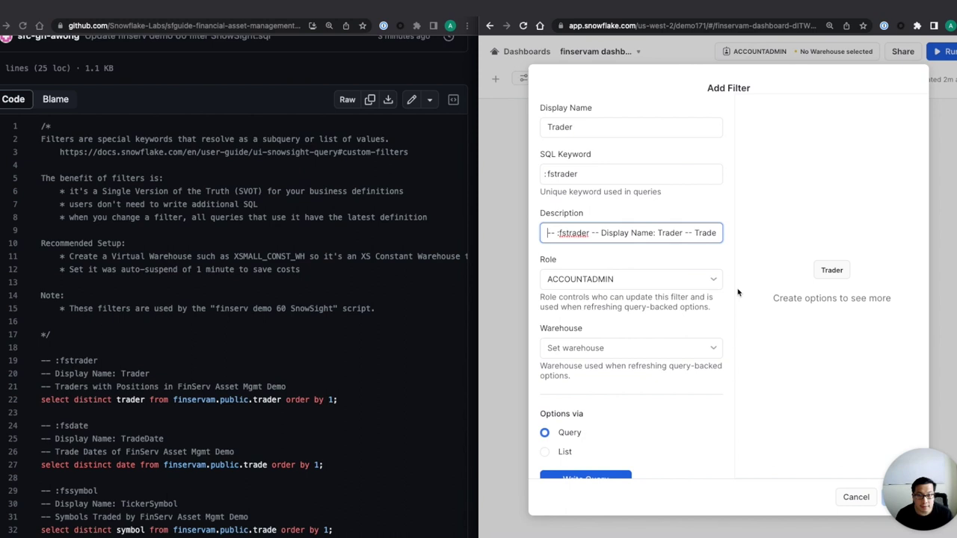
Replace the filter's description with "Traders with Positions in FinServ Asset Mgmt Demo", copied from line 21 of the script
{"action": "left_click_drag", "start_coordinate": [286, 386], "coordinate": [54, 388]}
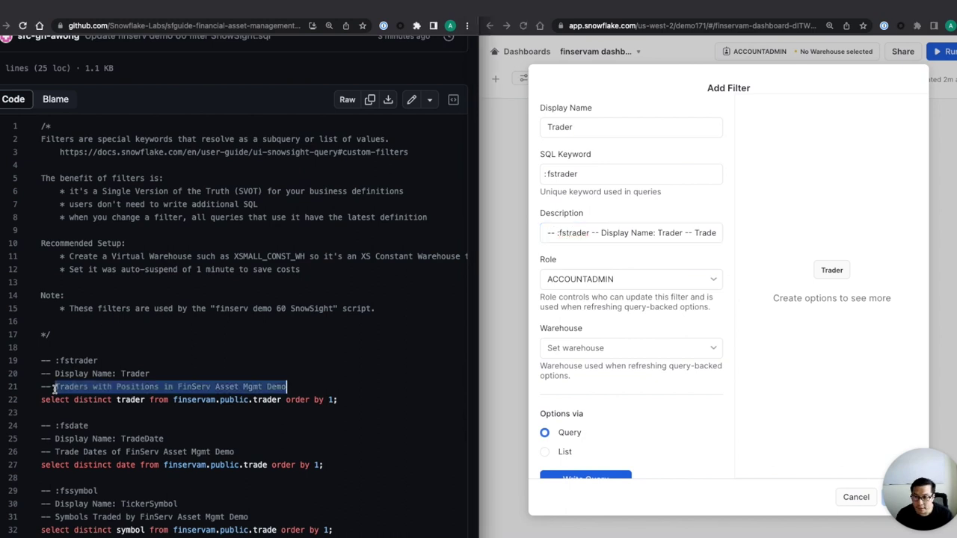
{"action": "right_click", "coordinate": [77, 389]}
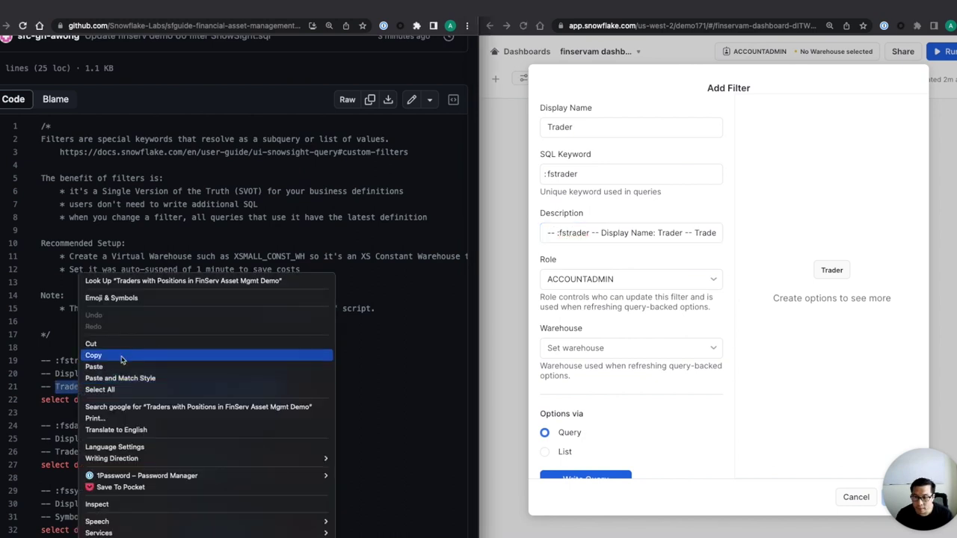
{"action": "left_click", "coordinate": [122, 358]}
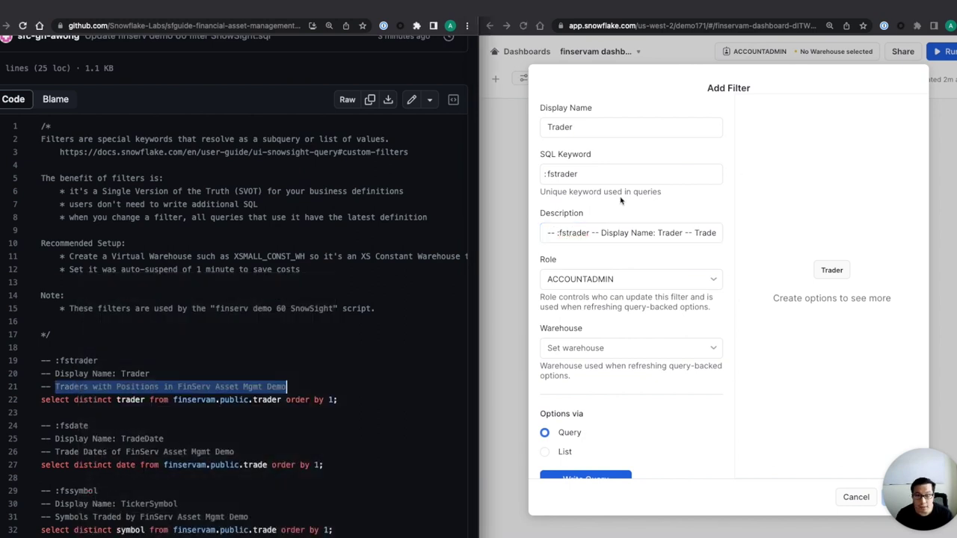
{"action": "left_click", "coordinate": [648, 235]}
{"action": "key", "text": "super+a"}
{"action": "key", "text": "BackSpace"}
{"action": "key", "text": "super+v"}
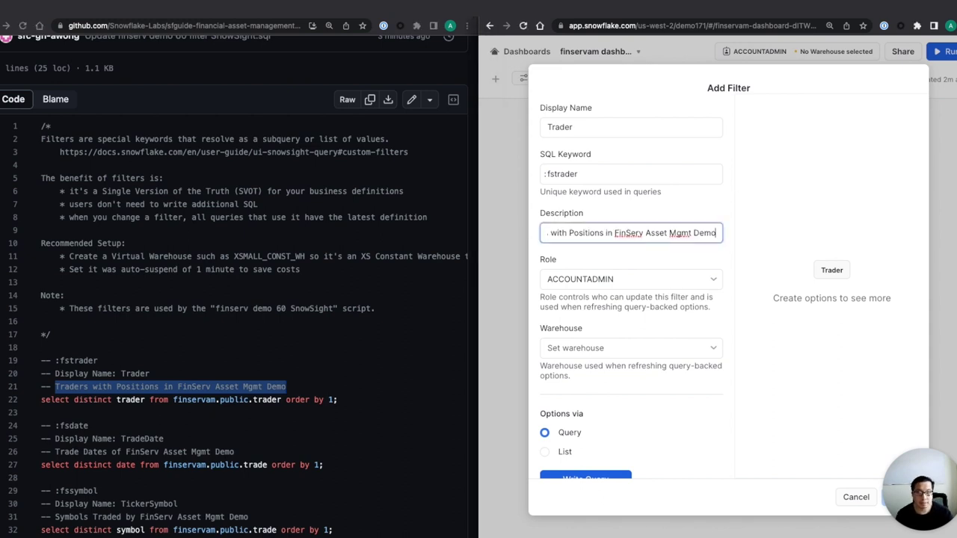
{"action": "key", "text": "super+Left"}
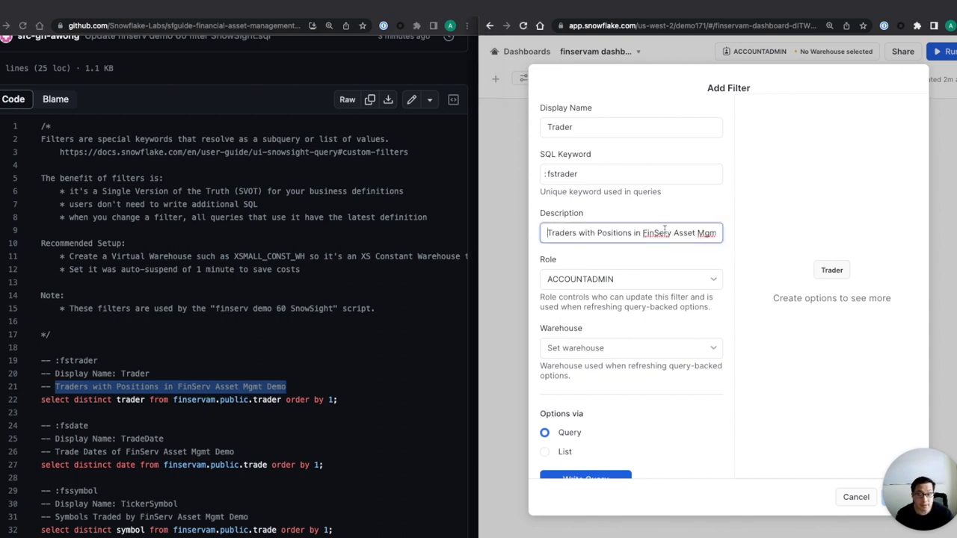
Set the Trader filter's role to FINSERVAM_ADMIN and its warehouse to XSMALL_CONST_WH
{"action": "left_click", "coordinate": [677, 283]}
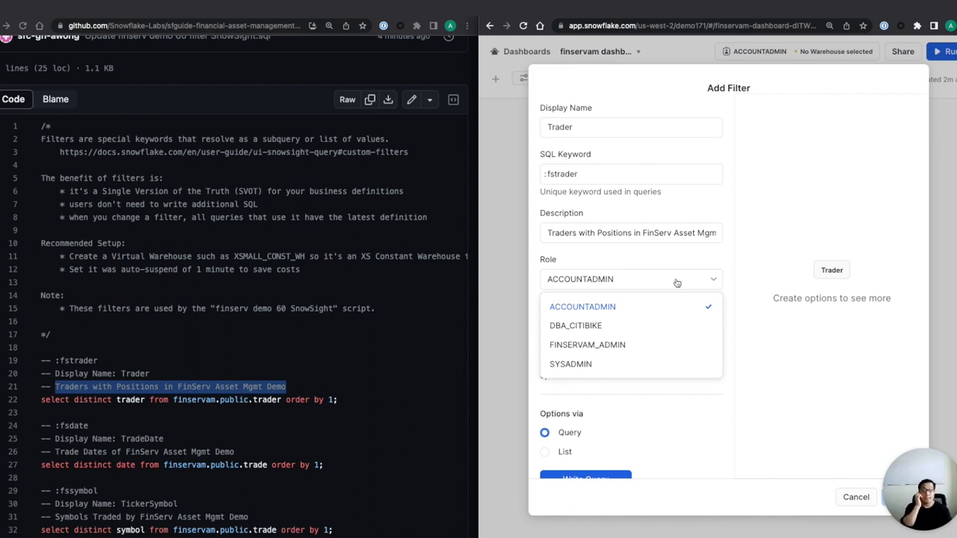
{"action": "left_click", "coordinate": [636, 345]}
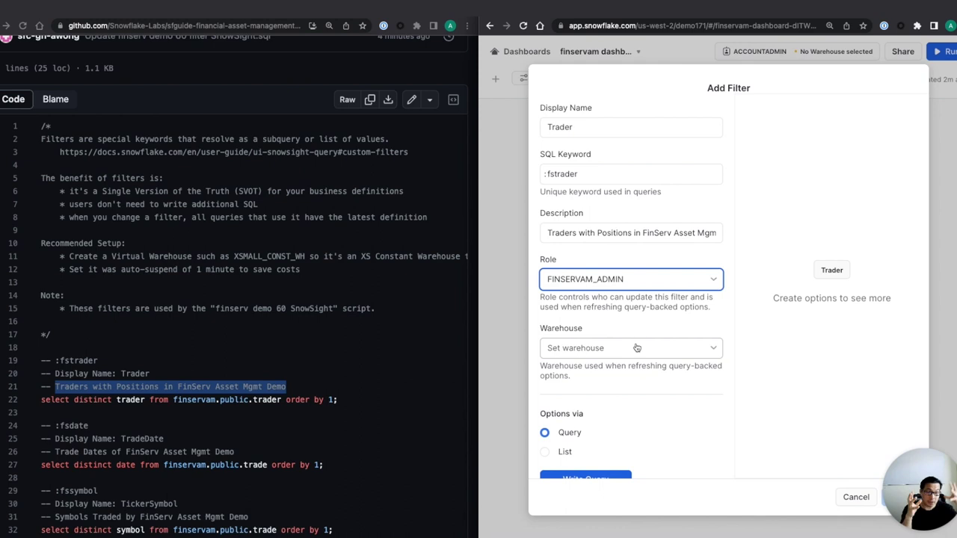
{"action": "left_click", "coordinate": [699, 355]}
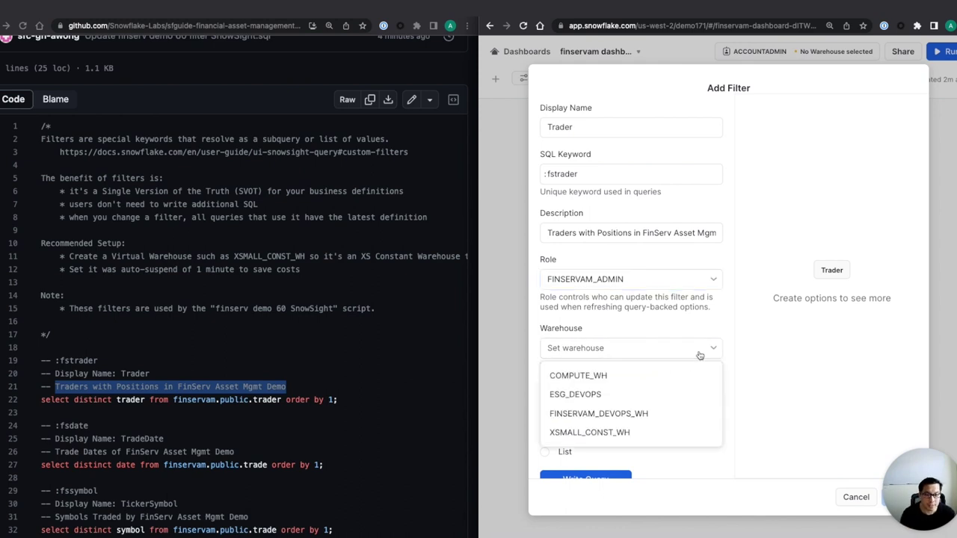
{"action": "left_click", "coordinate": [666, 434]}
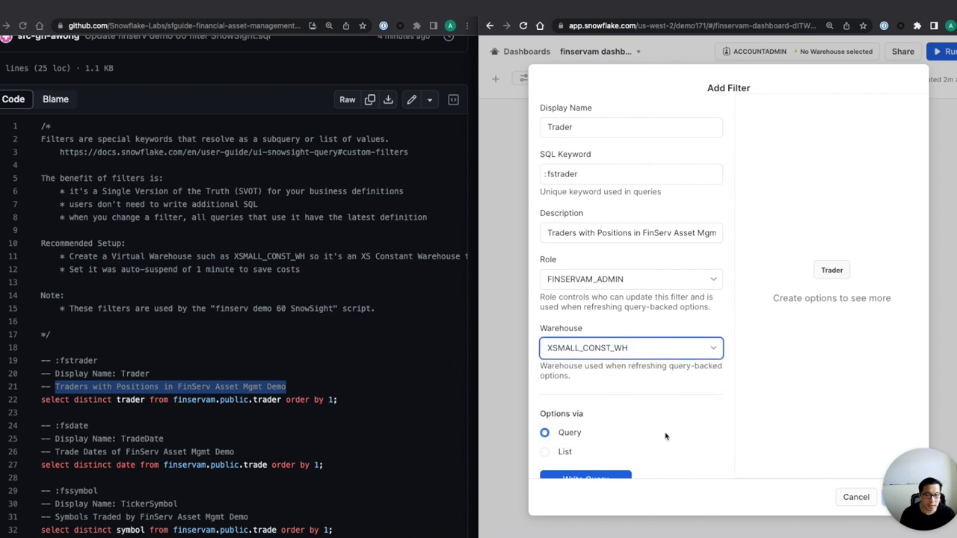
Copy "select distinct trader from finservam.public.trader order by 1;" from line 22 into the filter's query, break it before "from", and run it
{"action": "scroll", "coordinate": [722, 394], "scroll_direction": "down", "scroll_amount": 1}
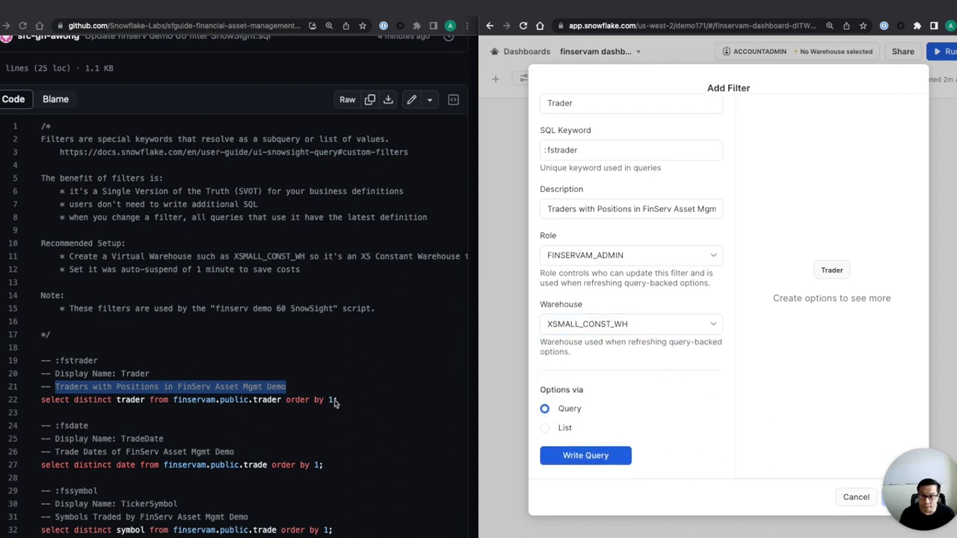
{"action": "left_click_drag", "start_coordinate": [338, 400], "coordinate": [39, 400]}
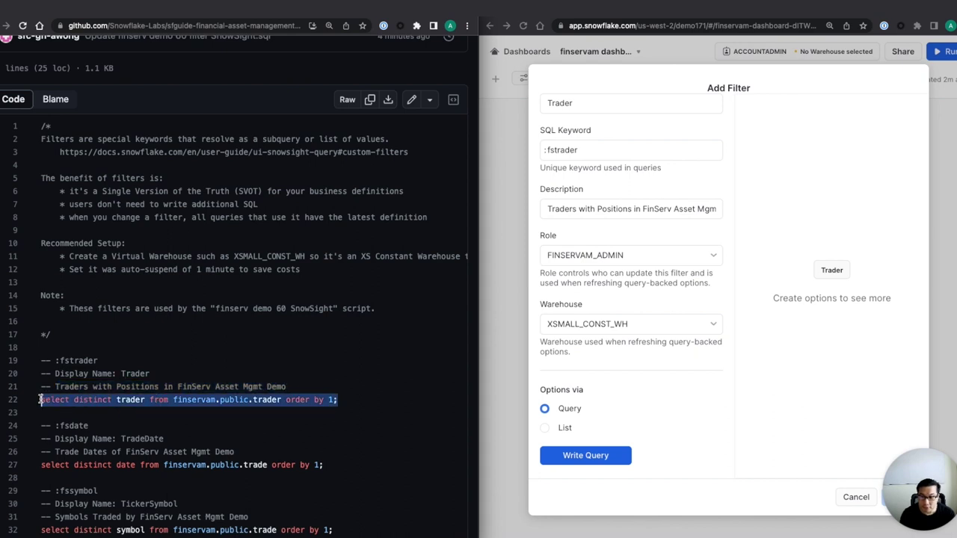
{"action": "left_click", "coordinate": [780, 382]}
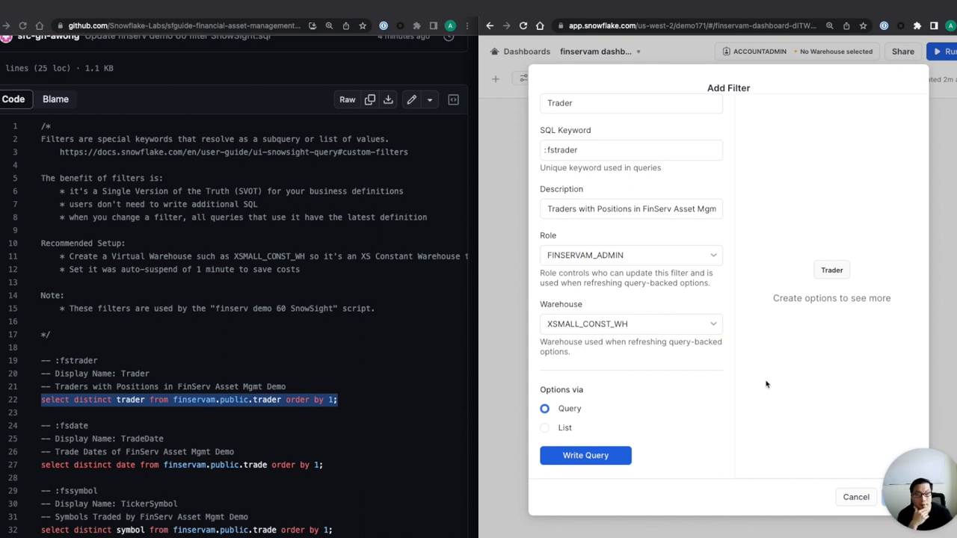
{"action": "left_click", "coordinate": [586, 458]}
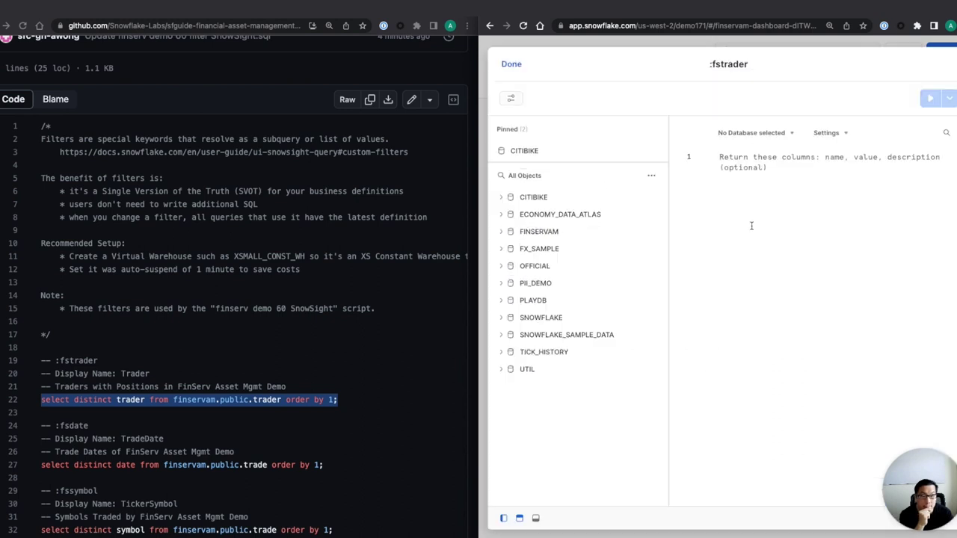
{"action": "key", "text": "super+v"}
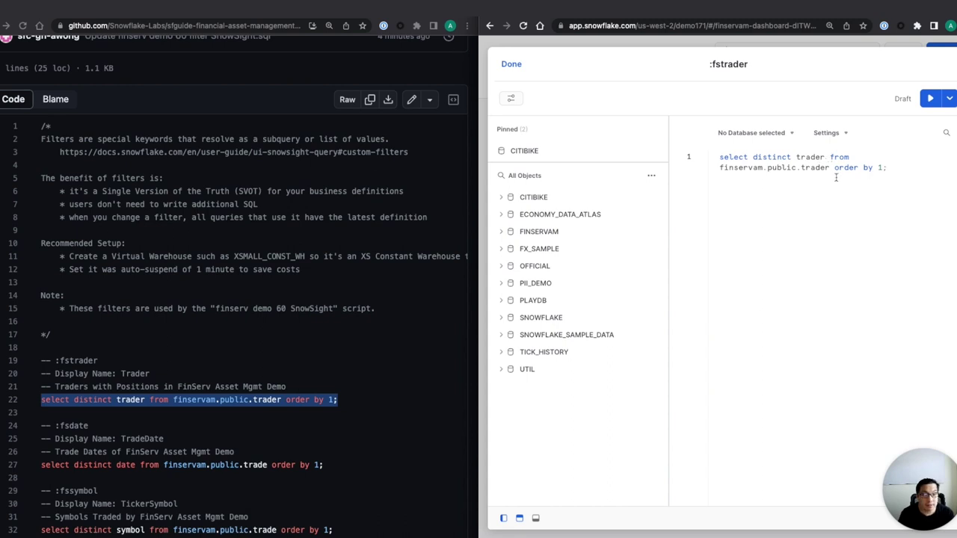
{"action": "left_click", "coordinate": [829, 157]}
{"action": "key", "text": "Return"}
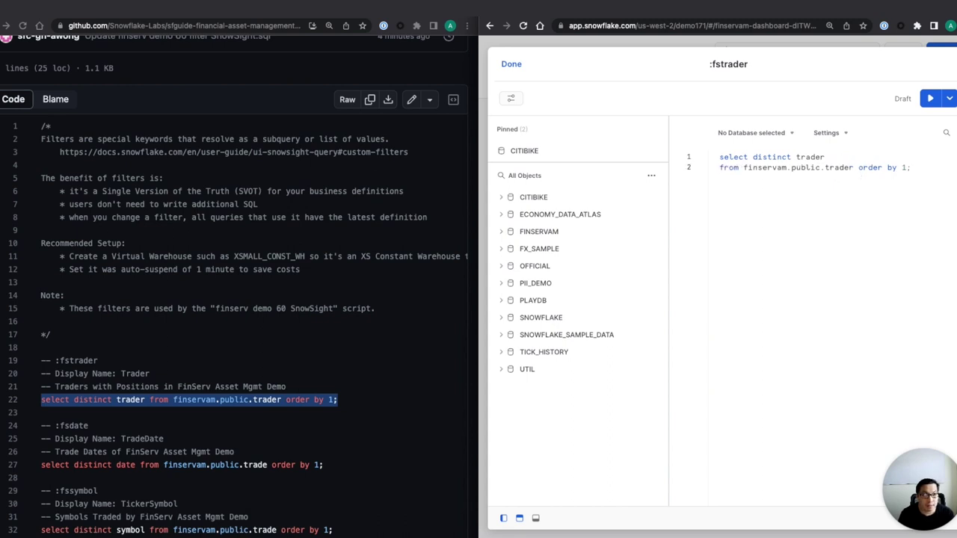
{"action": "left_click", "coordinate": [931, 99]}
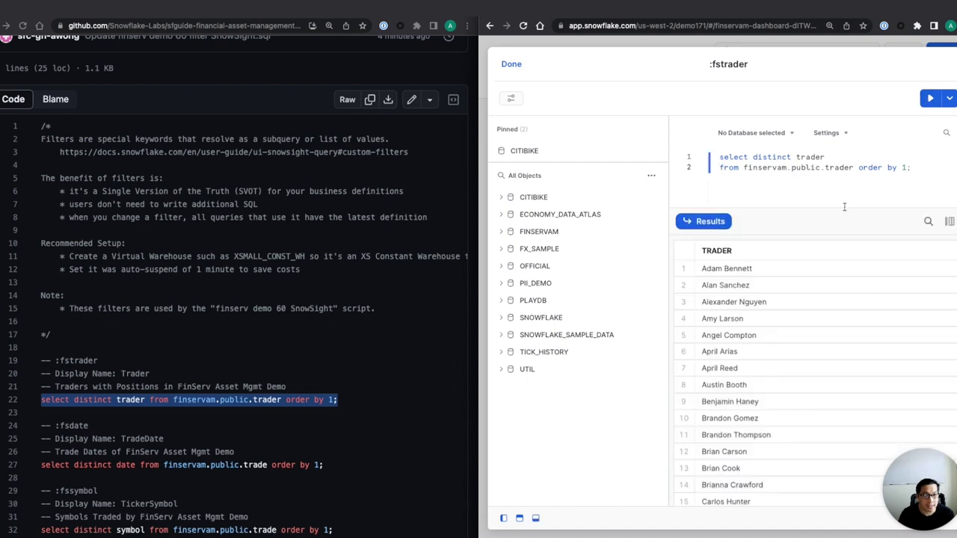
Examine the list of traders returned by the filter query from beginning to end
{"action": "scroll", "coordinate": [797, 292], "scroll_direction": "down", "scroll_amount": 15}
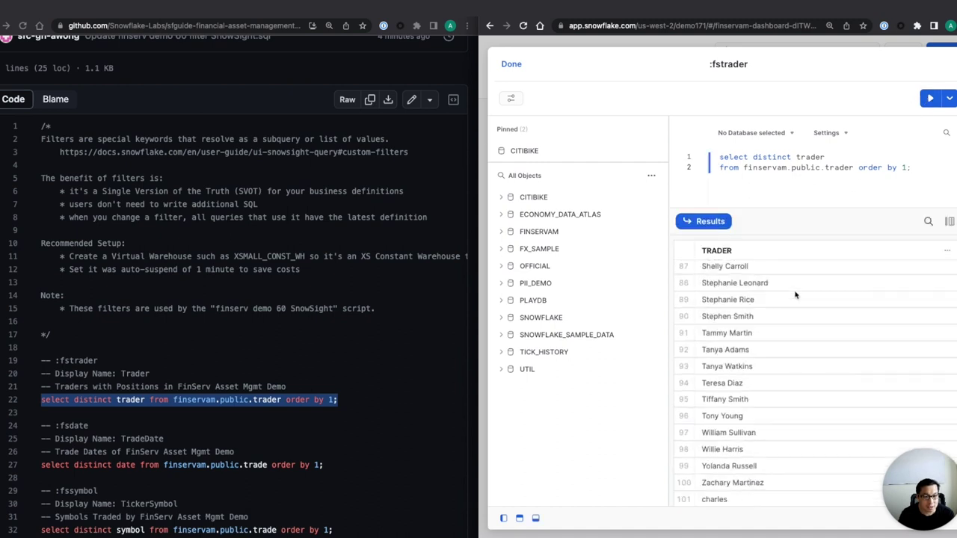
{"action": "scroll", "coordinate": [753, 378], "scroll_direction": "up", "scroll_amount": 10}
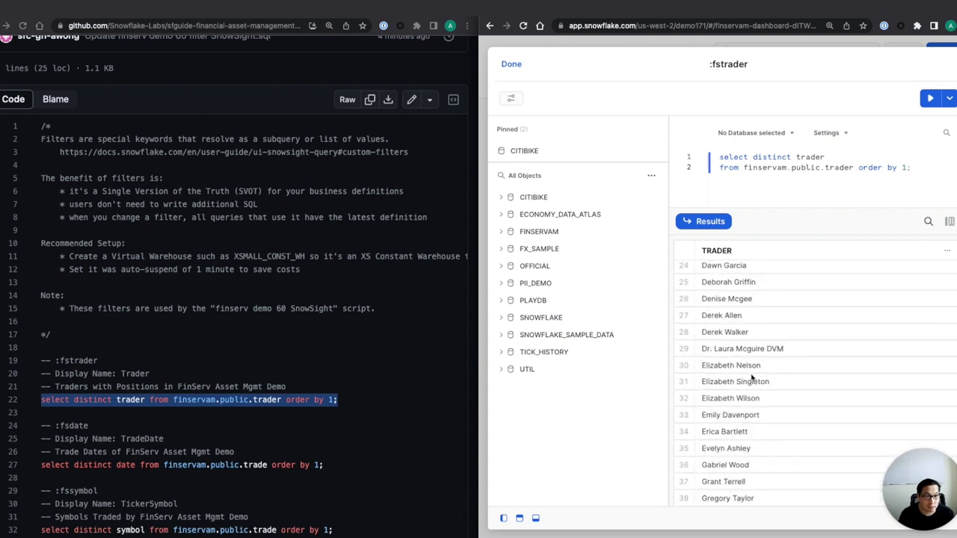
{"action": "scroll", "coordinate": [753, 377], "scroll_direction": "up", "scroll_amount": 4}
{"action": "scroll", "coordinate": [745, 305], "scroll_direction": "down", "scroll_amount": 6}
{"action": "scroll", "coordinate": [745, 305], "scroll_direction": "down", "scroll_amount": 8}
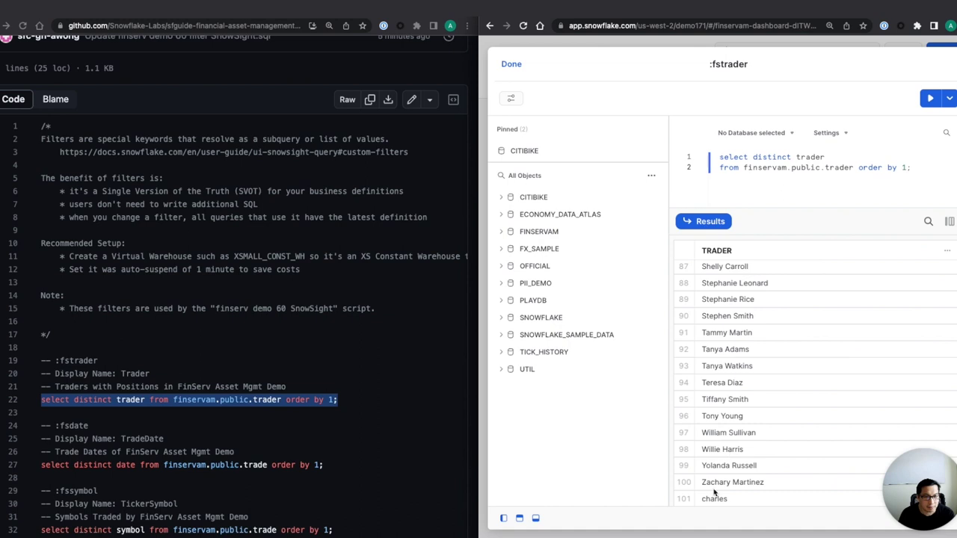
{"action": "scroll", "coordinate": [758, 354], "scroll_direction": "up", "scroll_amount": 13}
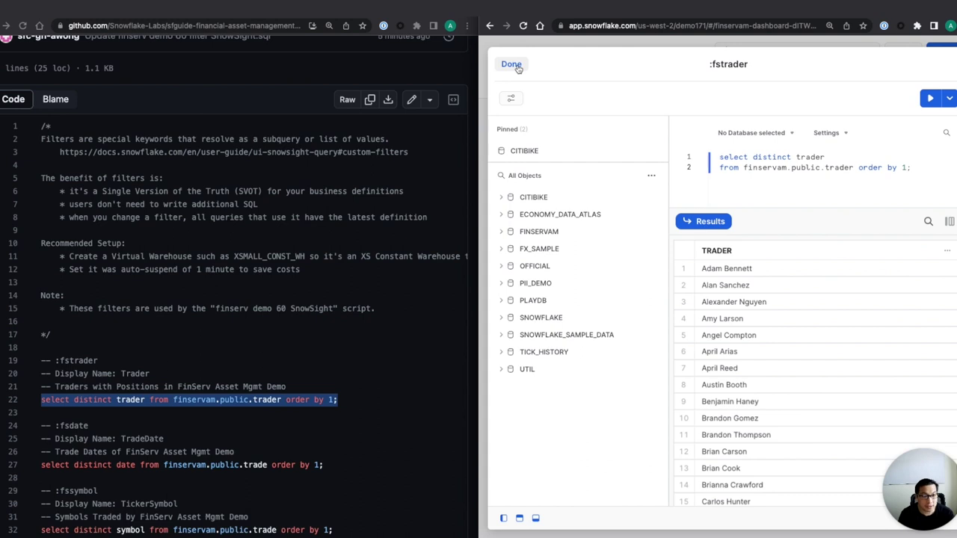
{"action": "scroll", "coordinate": [790, 326], "scroll_direction": "down", "scroll_amount": 12}
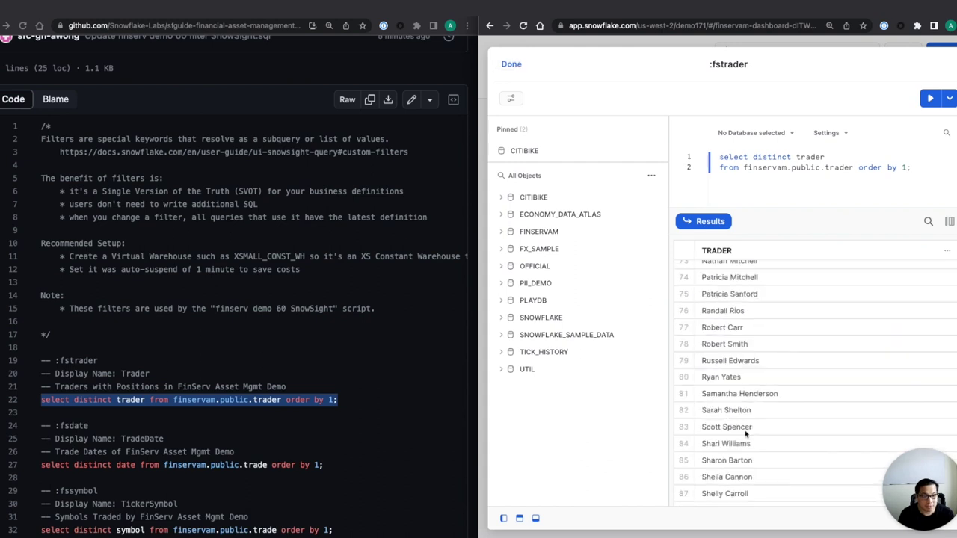
{"action": "scroll", "coordinate": [733, 483], "scroll_direction": "down", "scroll_amount": 5}
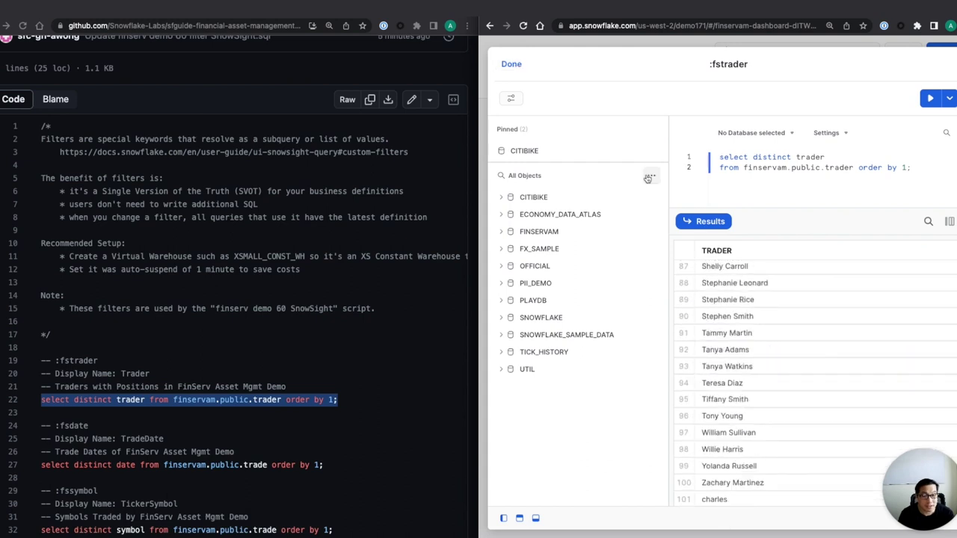
Finish the filter query, set its options to refresh daily, and save the Trader filter
{"action": "left_click", "coordinate": [511, 64]}
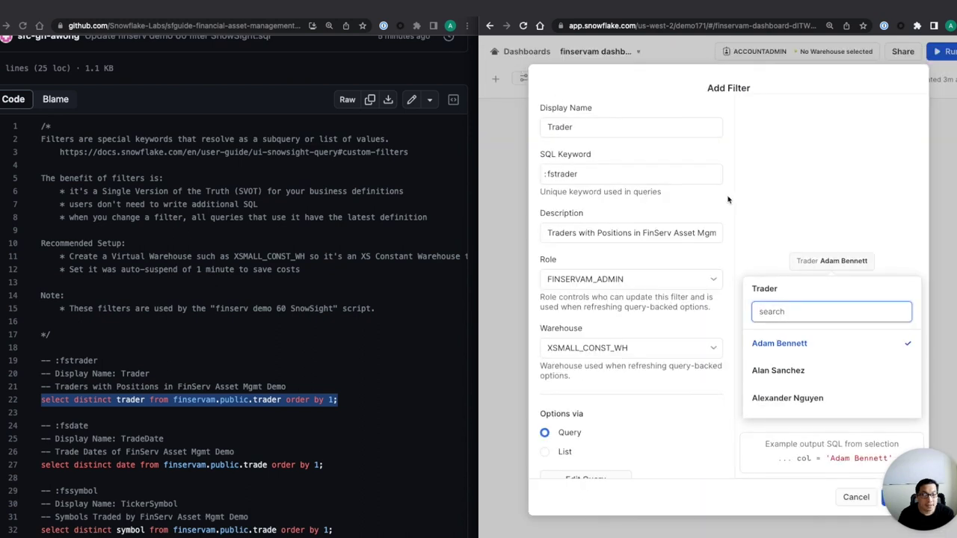
{"action": "left_click", "coordinate": [772, 217]}
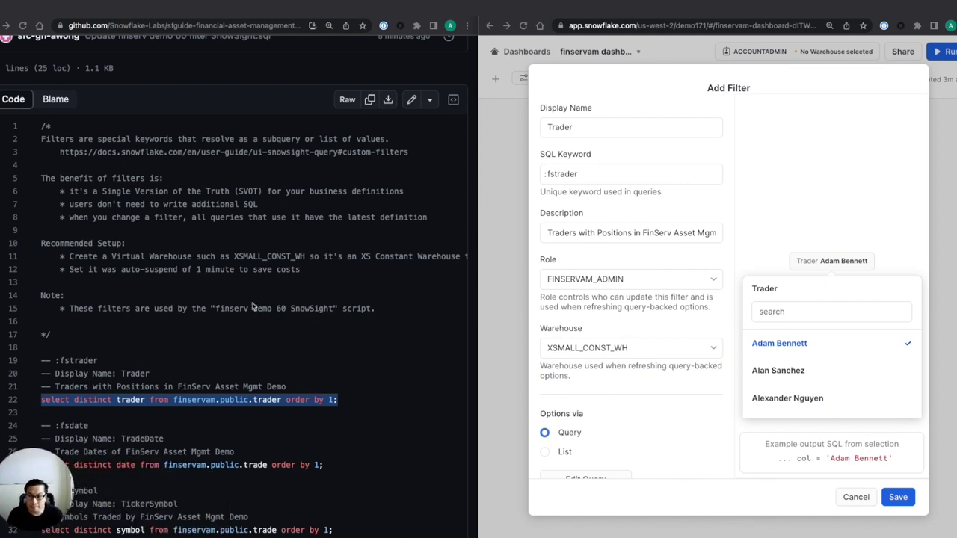
{"action": "scroll", "coordinate": [252, 306], "scroll_direction": "down", "scroll_amount": 2}
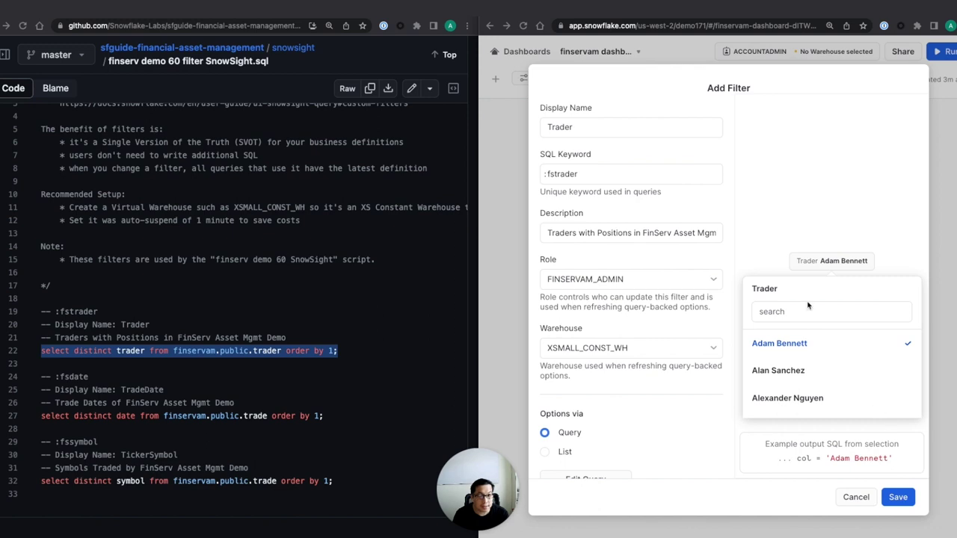
{"action": "scroll", "coordinate": [677, 475], "scroll_direction": "down", "scroll_amount": 5}
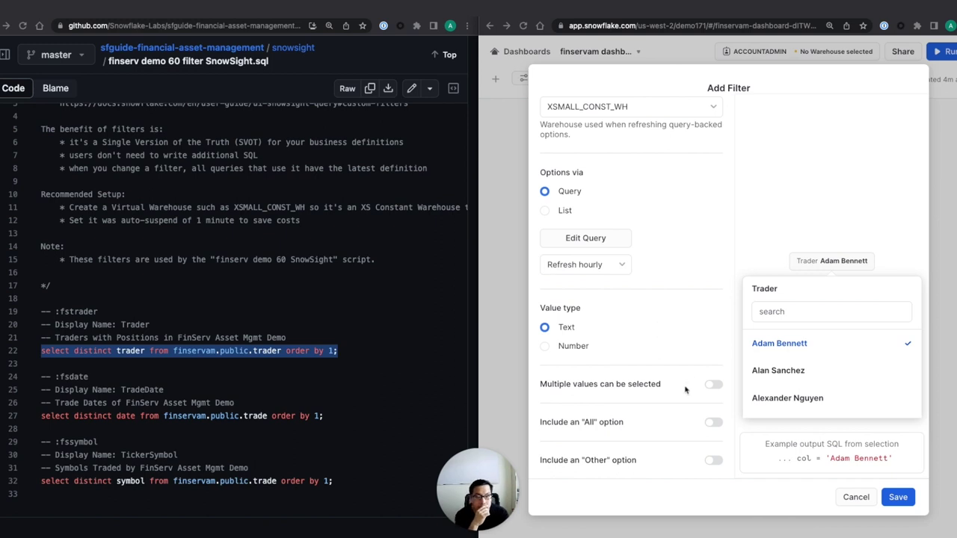
{"action": "scroll", "coordinate": [694, 348], "scroll_direction": "up", "scroll_amount": 2}
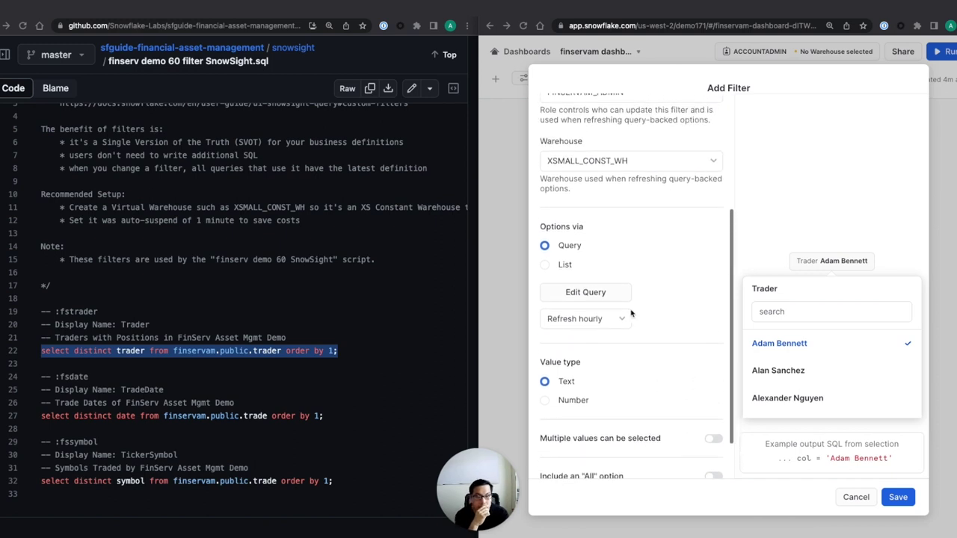
{"action": "left_click", "coordinate": [623, 319]}
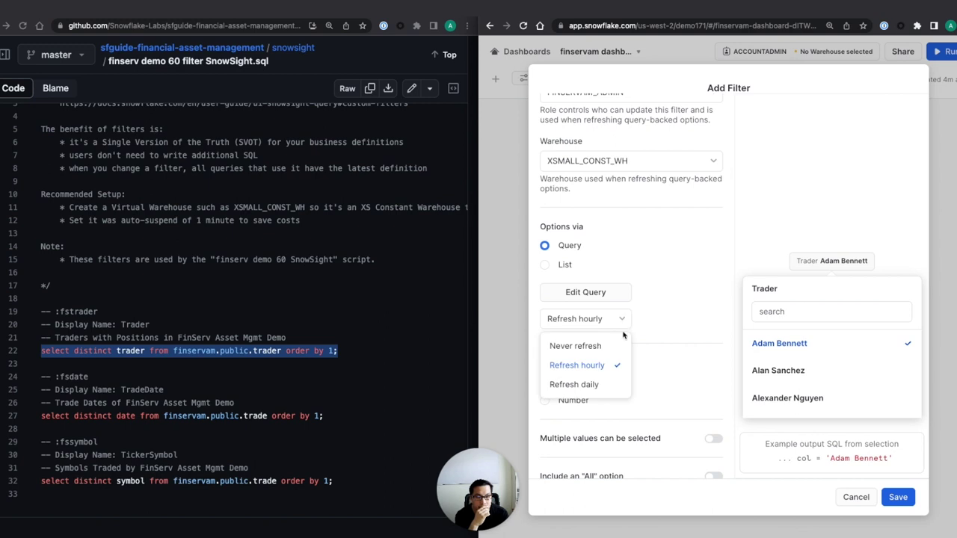
{"action": "left_click", "coordinate": [606, 385]}
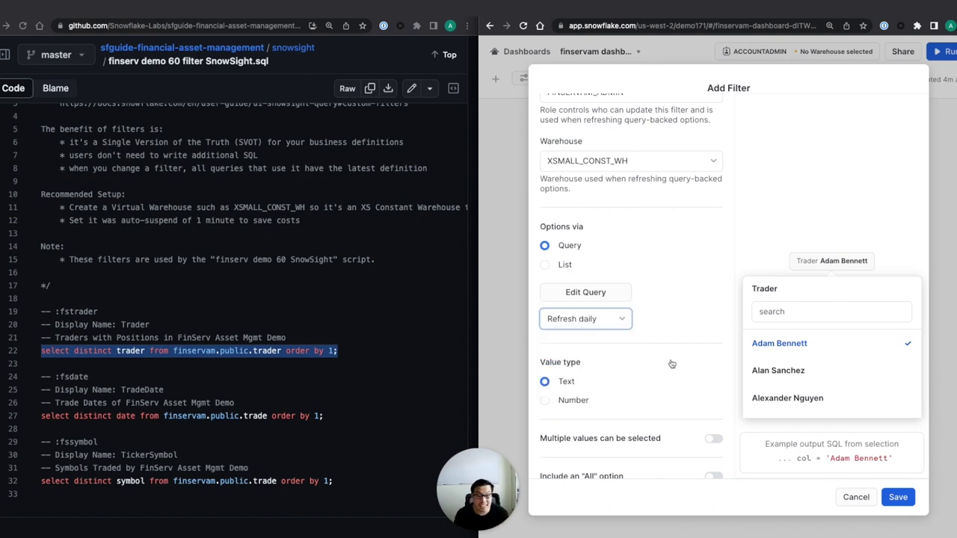
{"action": "scroll", "coordinate": [630, 351], "scroll_direction": "up", "scroll_amount": 5}
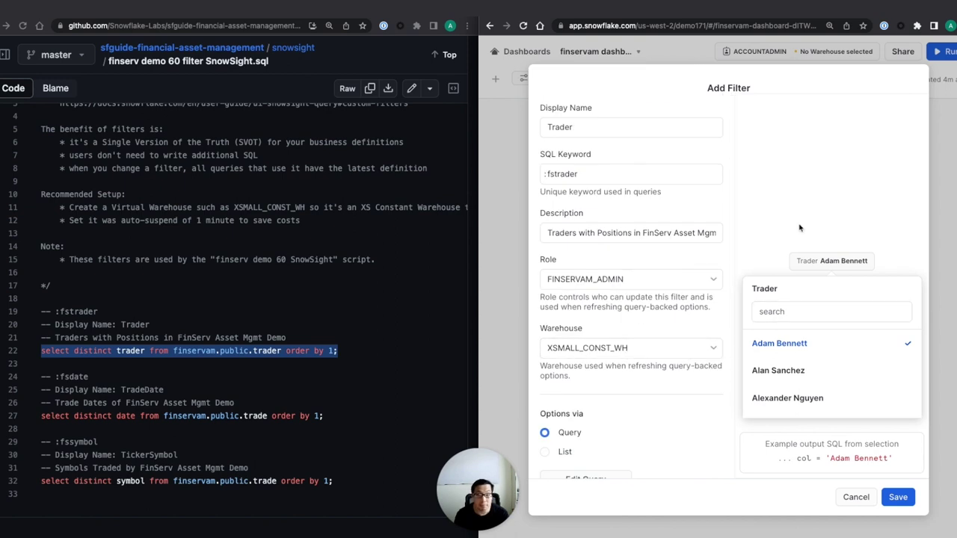
{"action": "left_click", "coordinate": [899, 497]}
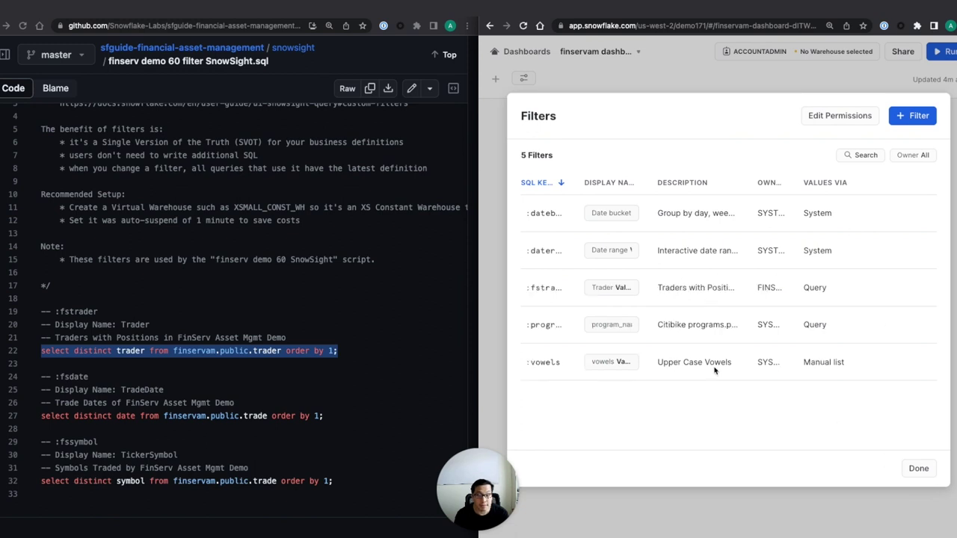
Add another dashboard filter with the display name "TradeDate" and the SQL keyword :fsdate
{"action": "left_click", "coordinate": [493, 329]}
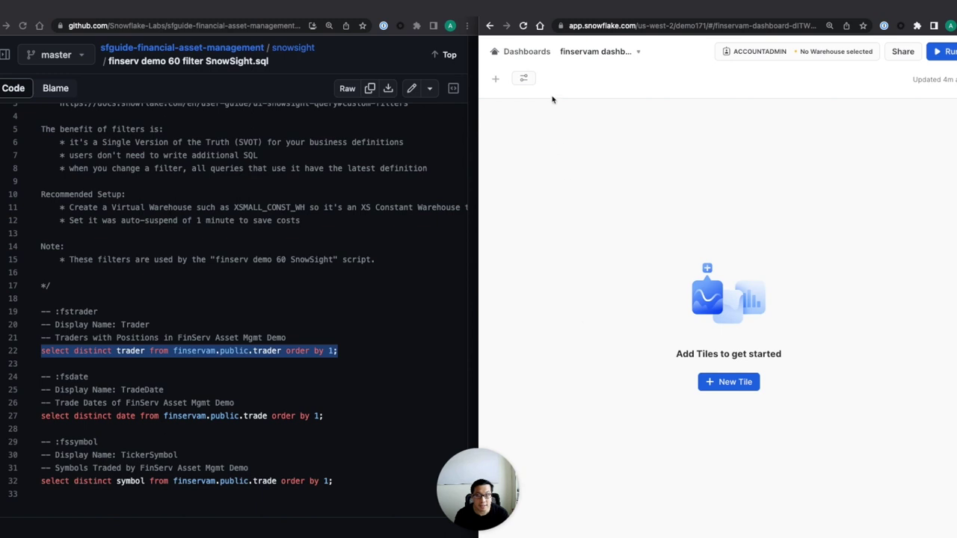
{"action": "left_click", "coordinate": [524, 79]}
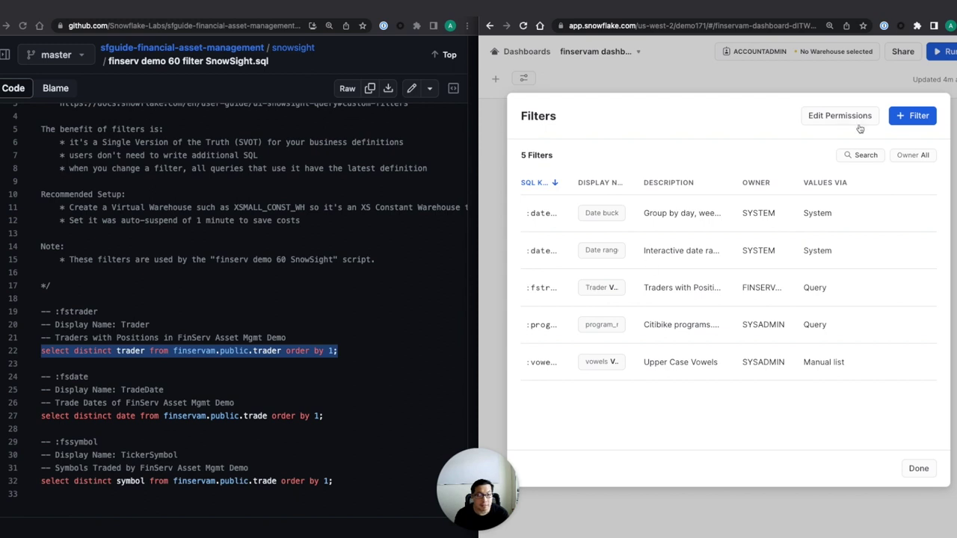
{"action": "left_click", "coordinate": [920, 118]}
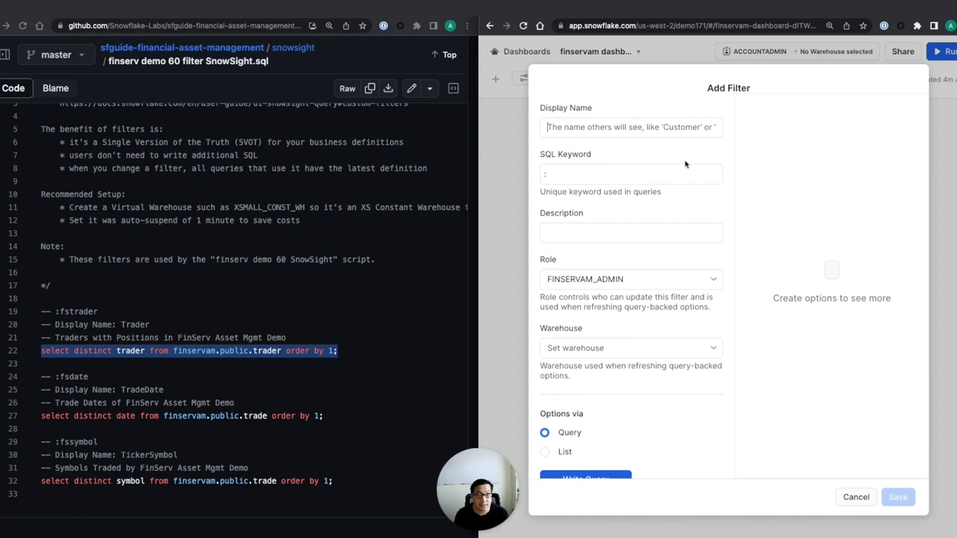
{"action": "left_click", "coordinate": [599, 132]}
{"action": "type", "text": "TradeDate"}
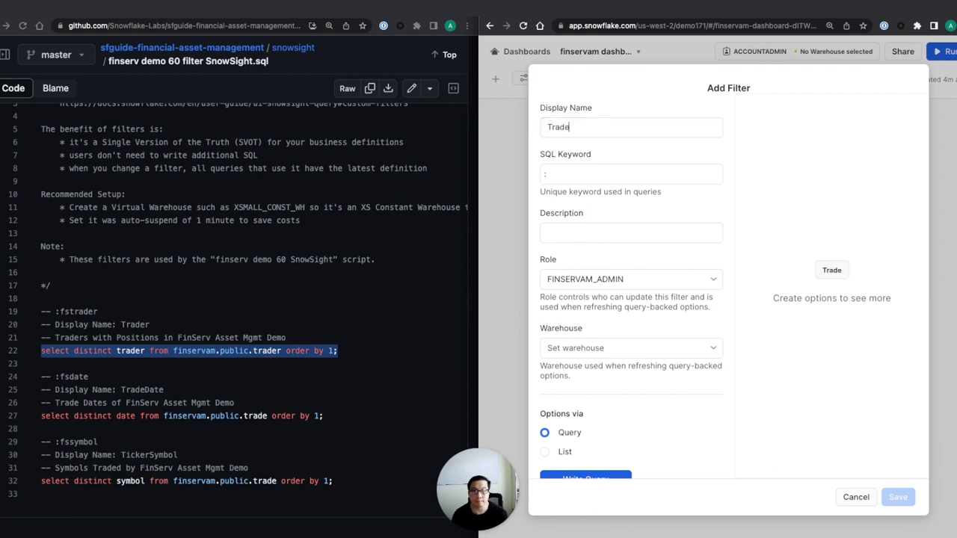
{"action": "left_click", "coordinate": [647, 178]}
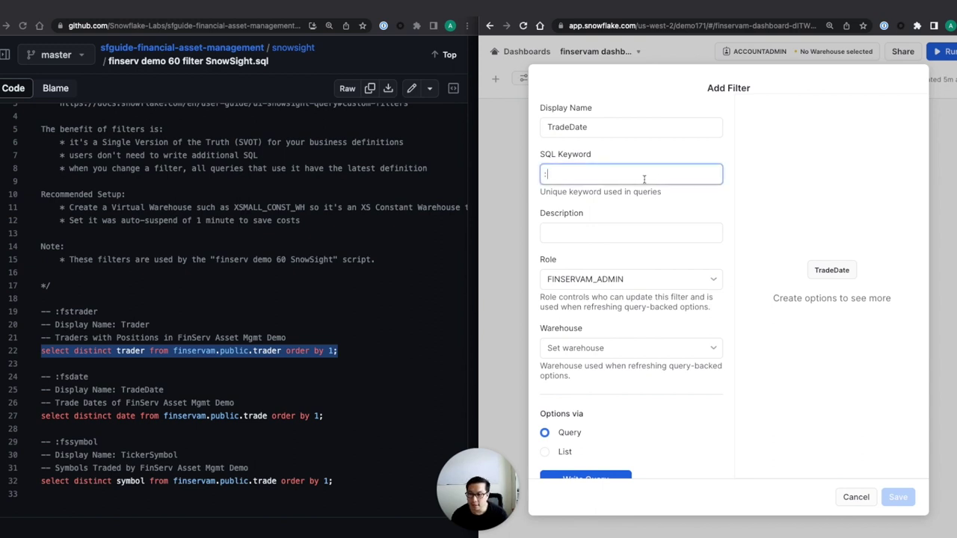
{"action": "type", "text": "fsdate"}
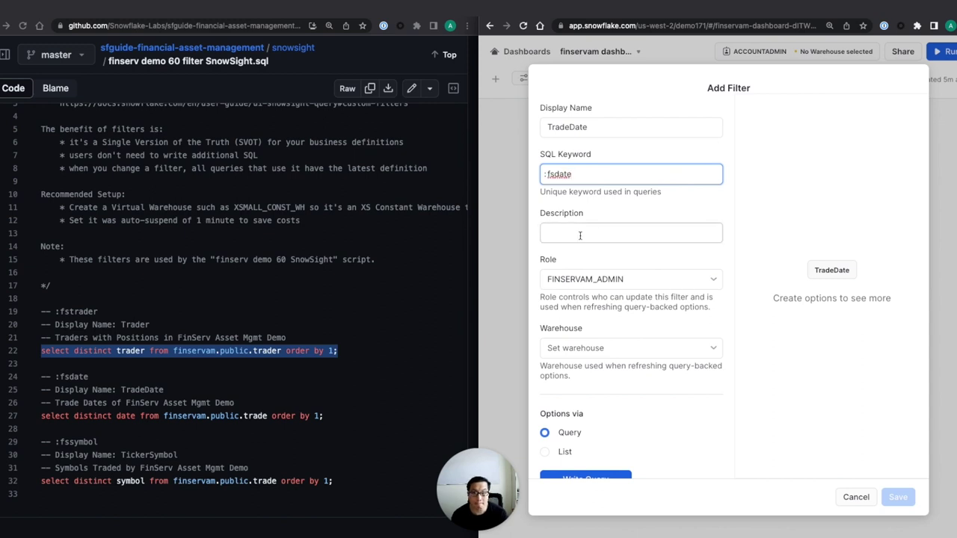
Set the new filter's description to "Trade Dates of FinServ Asset Mgmt Demo", copied from line 26 of the script
{"action": "left_click", "coordinate": [221, 403]}
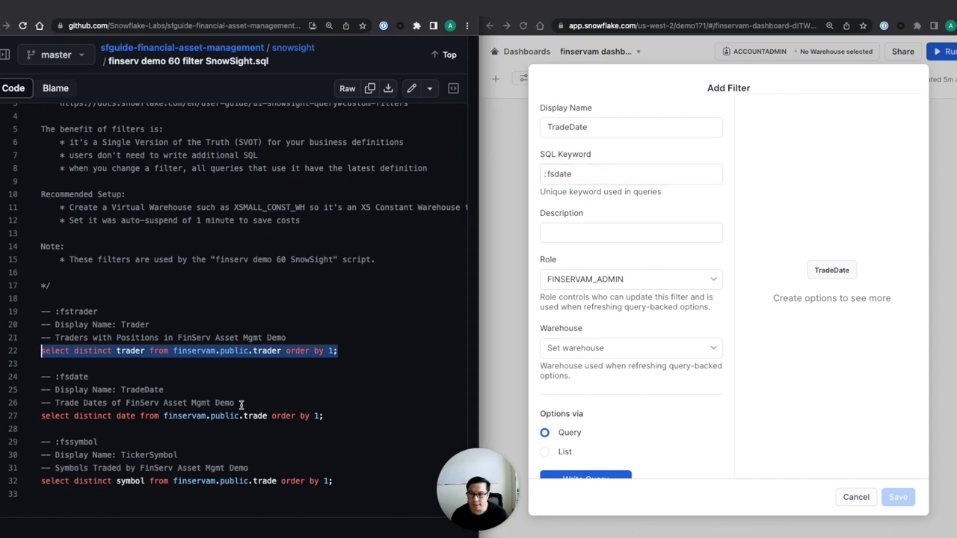
{"action": "left_click", "coordinate": [234, 402]}
{"action": "left_click_drag", "start_coordinate": [234, 403], "coordinate": [56, 402]}
{"action": "key", "text": "super+c"}
{"action": "left_click", "coordinate": [591, 229]}
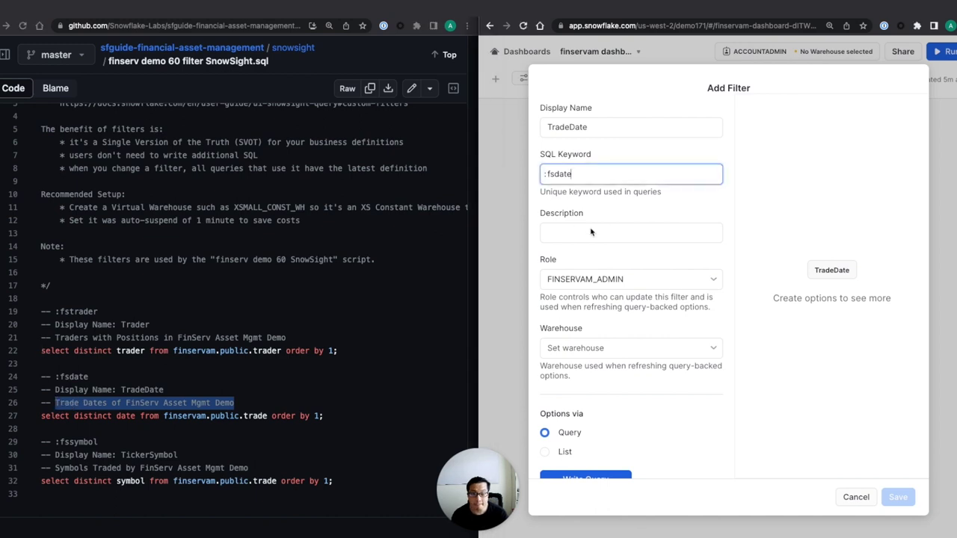
{"action": "key", "text": "super+v"}
Copy the date query from line 27 of the script and set the TradeDate filter's warehouse to XSMALL_CONST_WH
{"action": "left_click", "coordinate": [314, 425]}
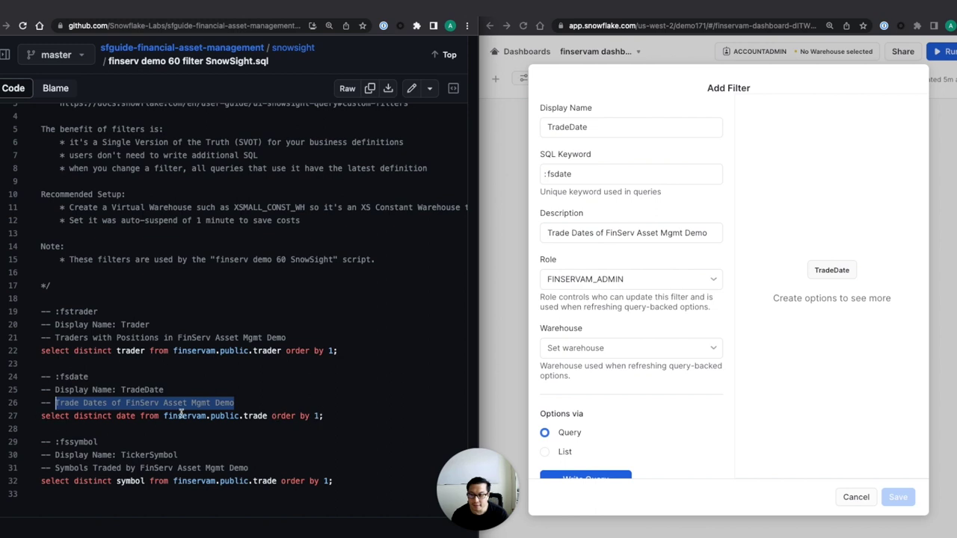
{"action": "left_click", "coordinate": [324, 419]}
{"action": "left_click_drag", "start_coordinate": [329, 418], "coordinate": [34, 421]}
{"action": "key", "text": "super+c"}
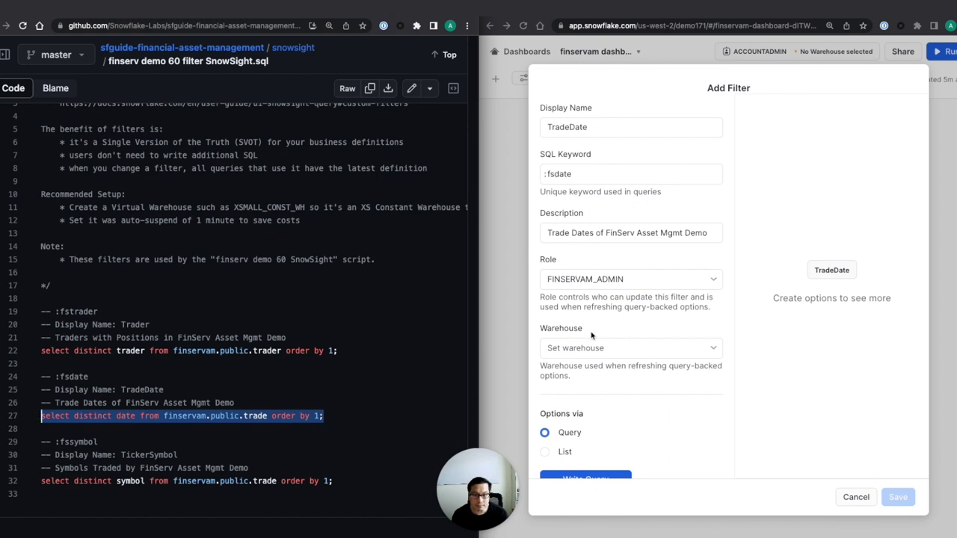
{"action": "scroll", "coordinate": [594, 336], "scroll_direction": "down", "scroll_amount": 2}
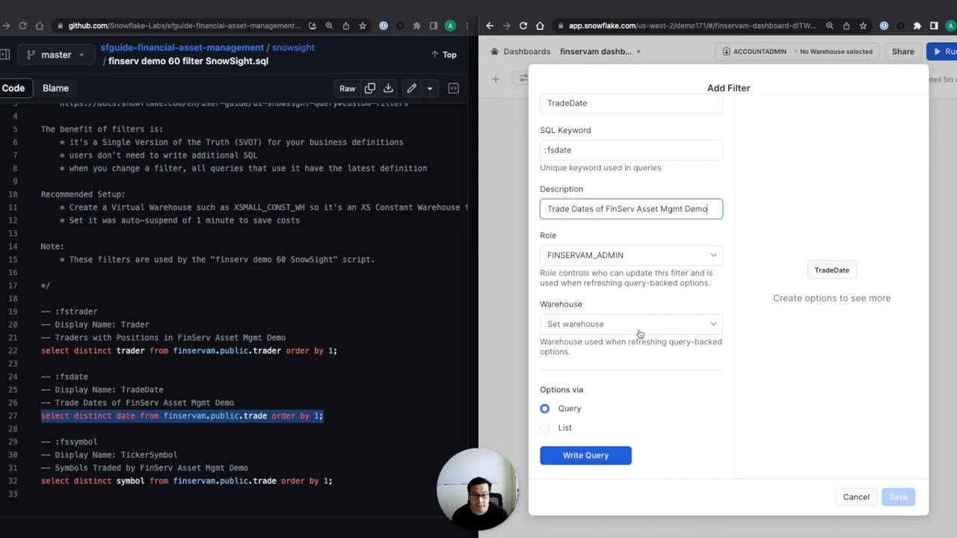
{"action": "left_click", "coordinate": [641, 329]}
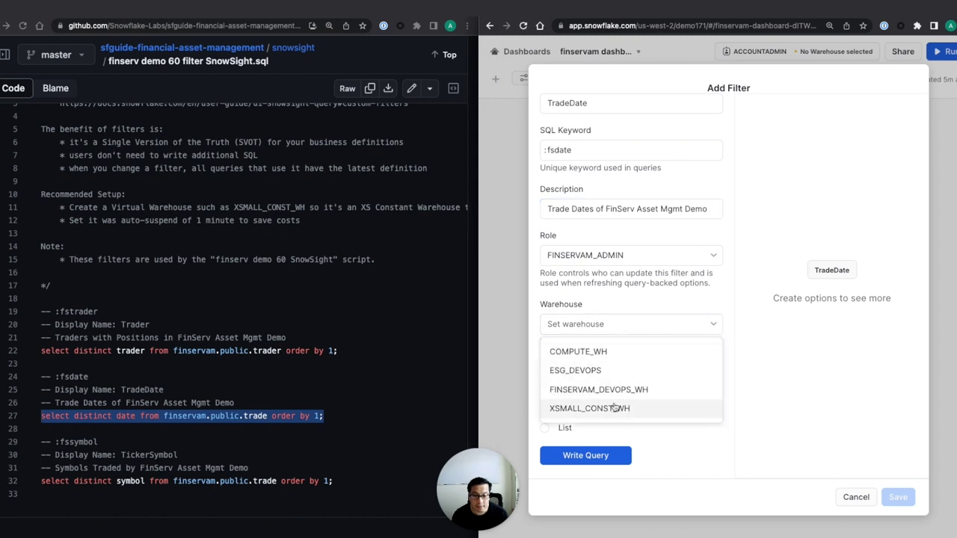
{"action": "left_click", "coordinate": [614, 408]}
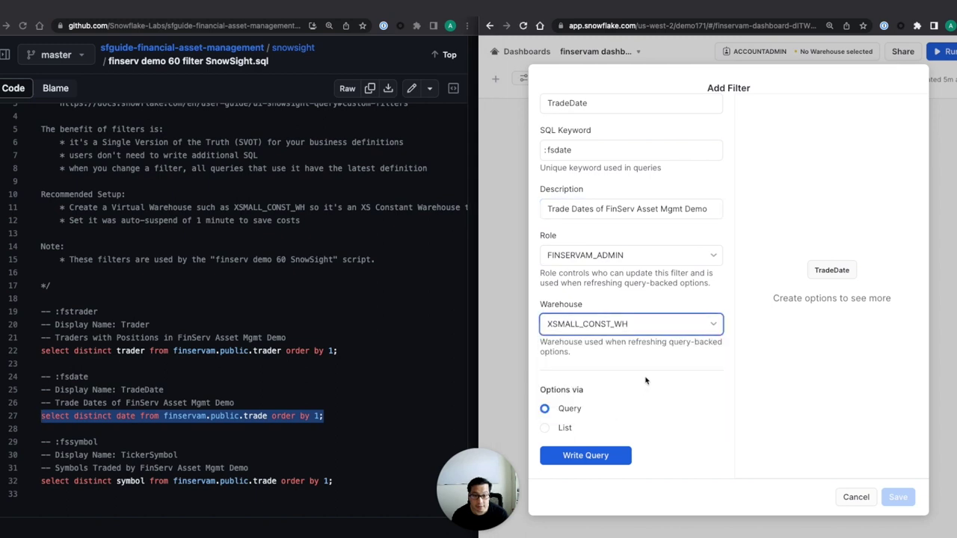
Enter the copied query "select distinct date from finservam.public.trade order by 1;" split before "from", run it, and look through the dates
{"action": "left_click", "coordinate": [587, 456]}
{"action": "key", "text": "super+v"}
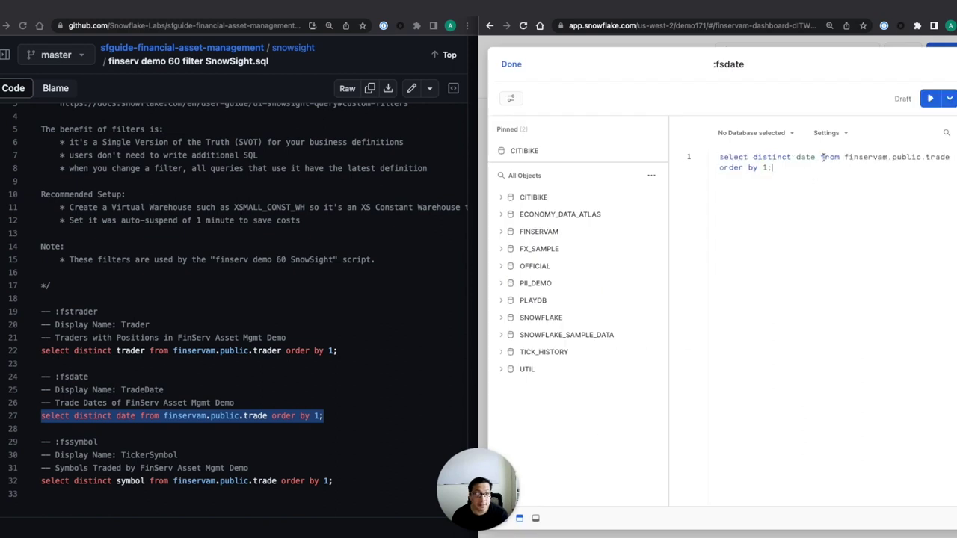
{"action": "left_click", "coordinate": [823, 157]}
{"action": "key", "text": "Return"}
{"action": "key", "text": "super+Return"}
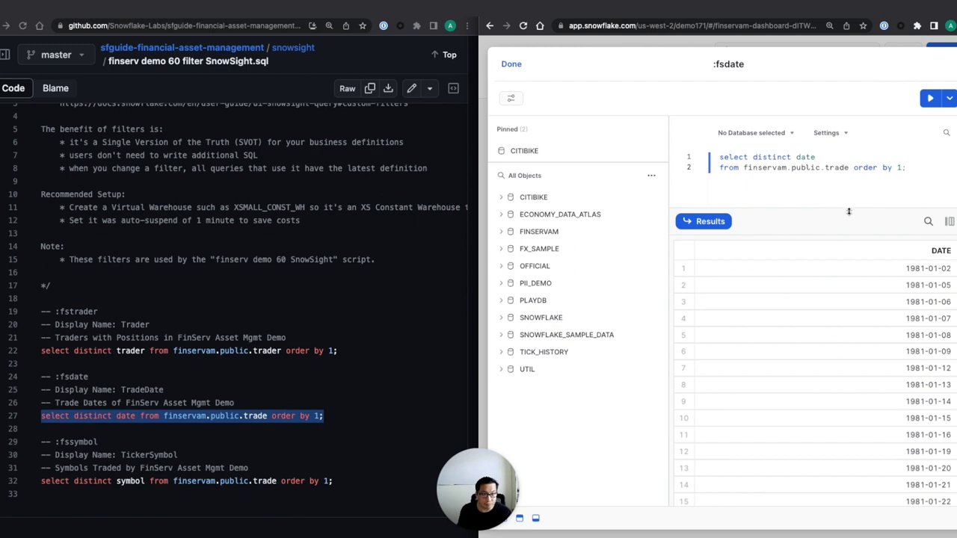
{"action": "scroll", "coordinate": [876, 282], "scroll_direction": "down", "scroll_amount": 10}
{"action": "scroll", "coordinate": [877, 282], "scroll_direction": "up", "scroll_amount": 10}
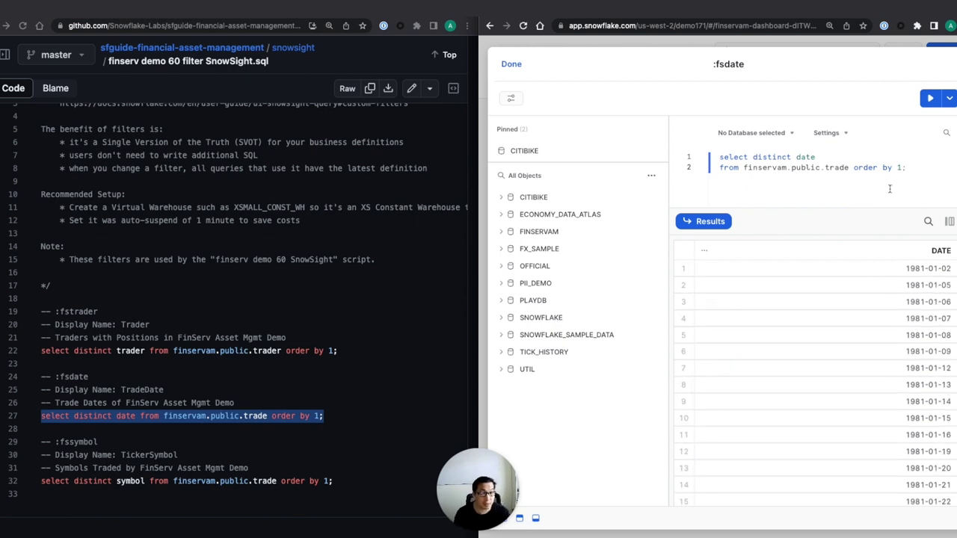
Finish the date query, set its options to refresh daily, and save the TradeDate filter
{"action": "left_click", "coordinate": [512, 65]}
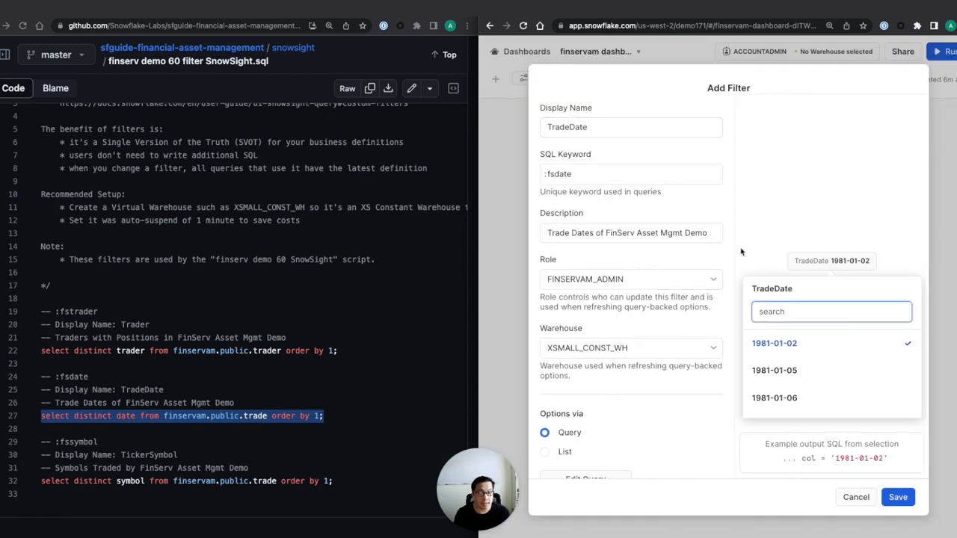
{"action": "scroll", "coordinate": [721, 267], "scroll_direction": "down", "scroll_amount": 5}
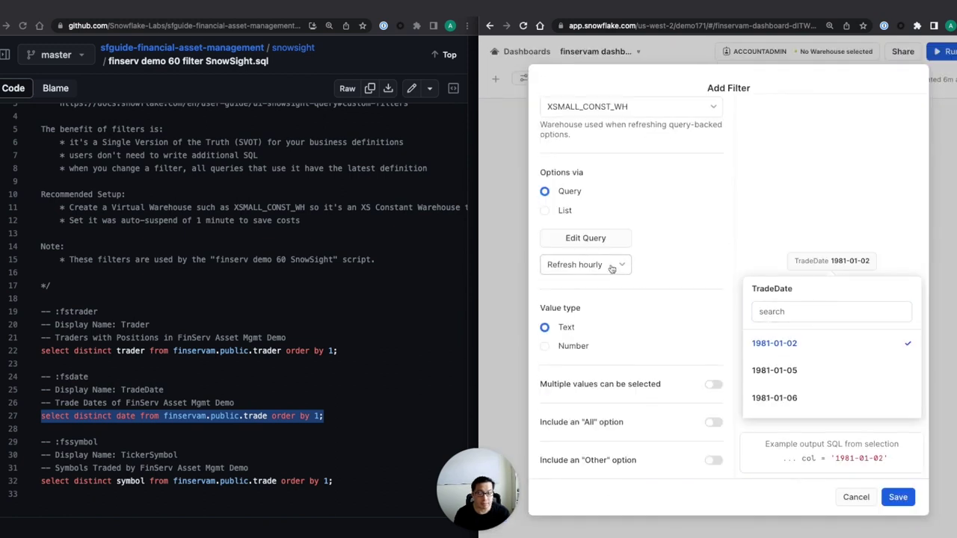
{"action": "left_click", "coordinate": [611, 267]}
{"action": "left_click", "coordinate": [587, 329]}
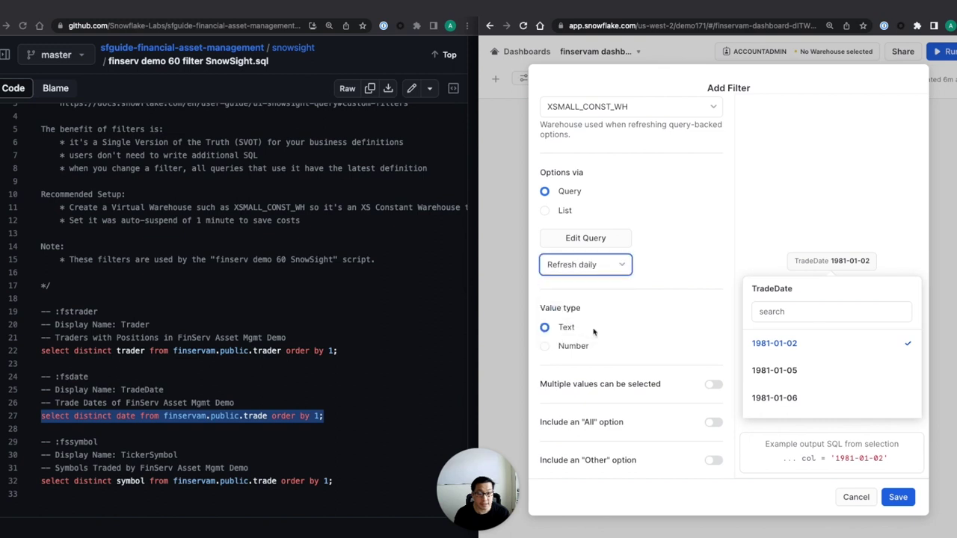
{"action": "left_click", "coordinate": [898, 498]}
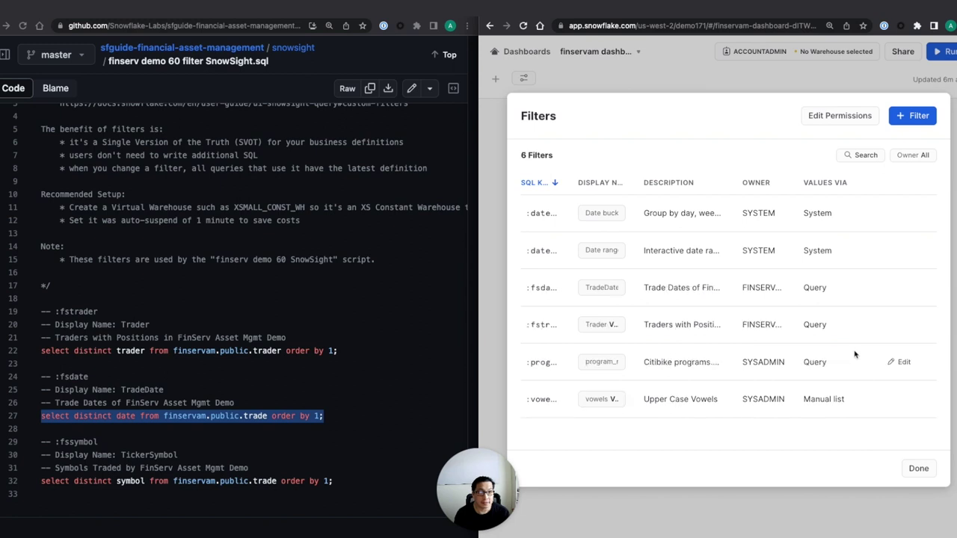
Add a third dashboard filter with the display name "TickerSymbol" and the SQL keyword :fssymbol
{"action": "left_click", "coordinate": [367, 381]}
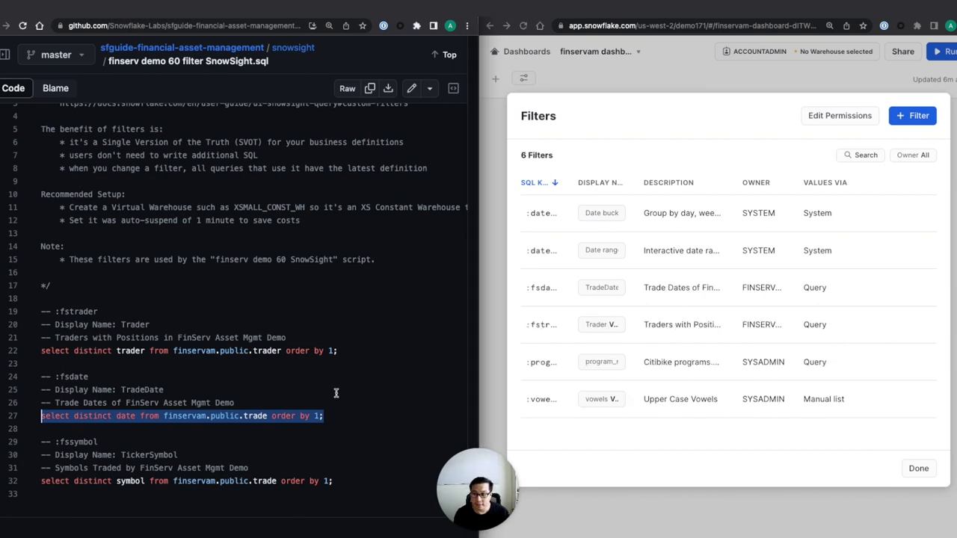
{"action": "left_click", "coordinate": [913, 116]}
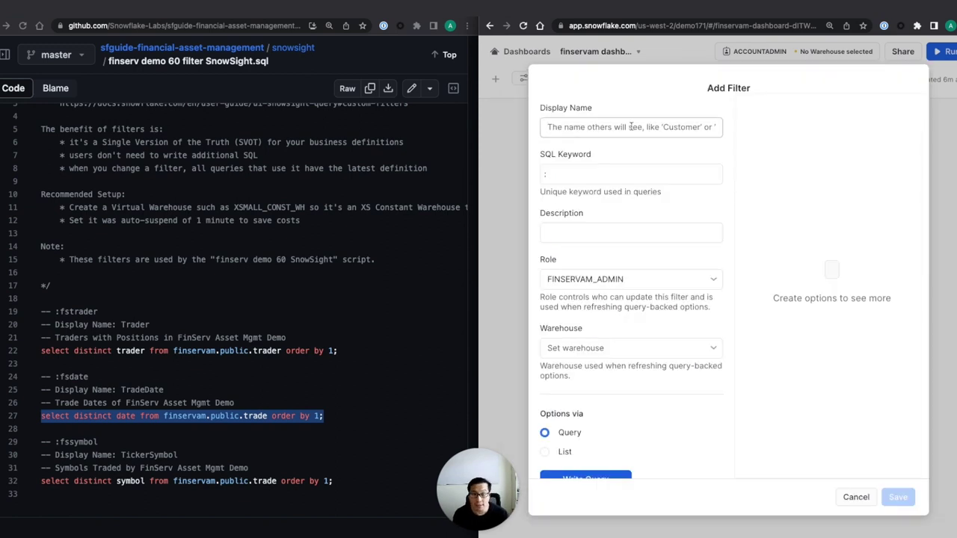
{"action": "type", "text": "Tick"}
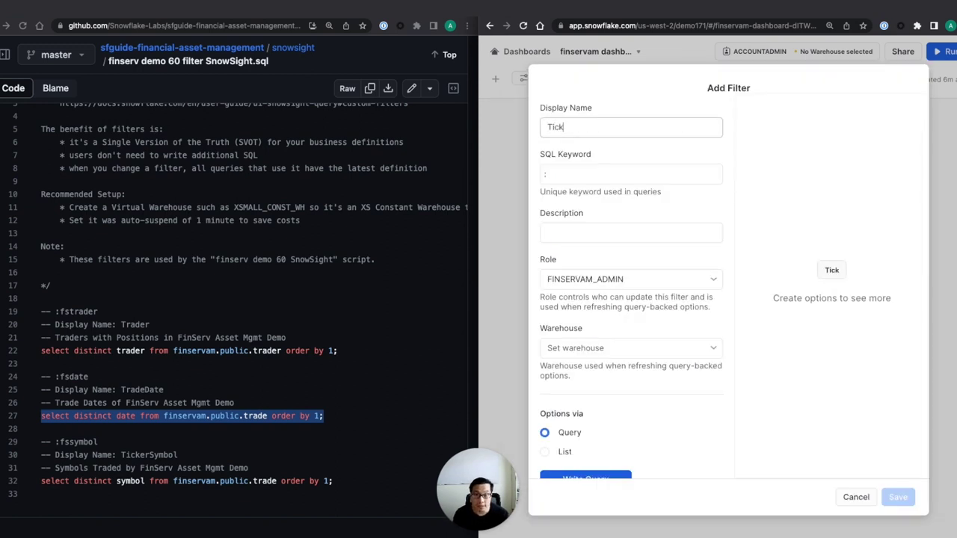
{"action": "type", "text": "erSymbol"}
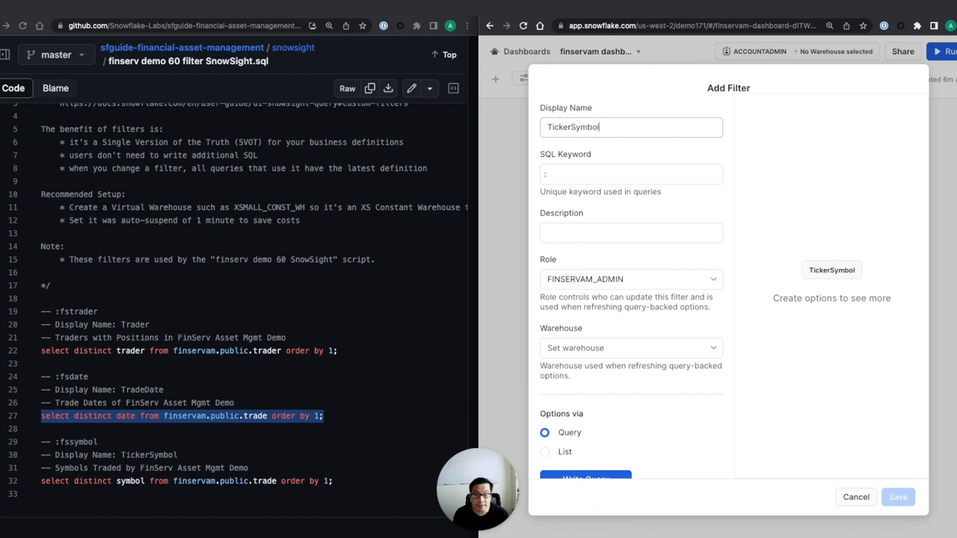
{"action": "left_click", "coordinate": [595, 176]}
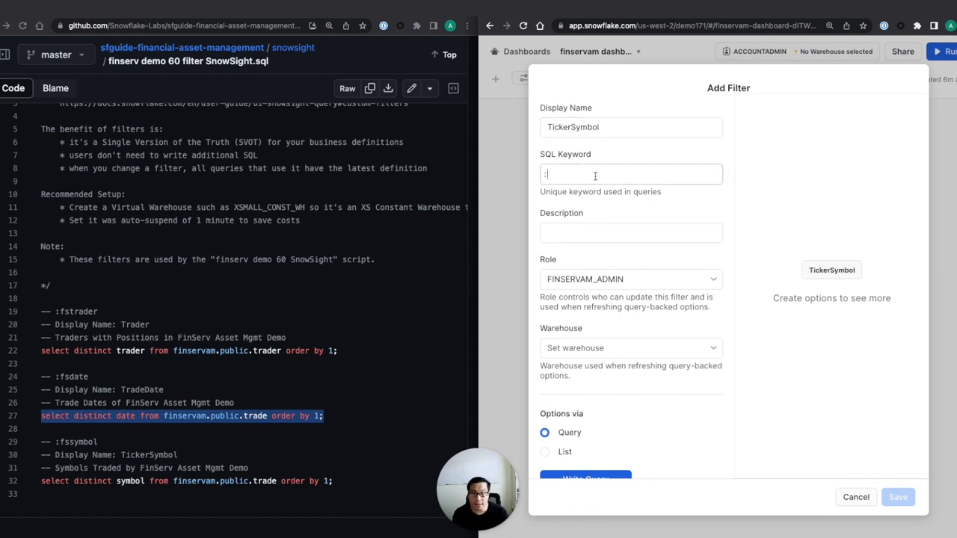
{"action": "type", "text": "fssymbol"}
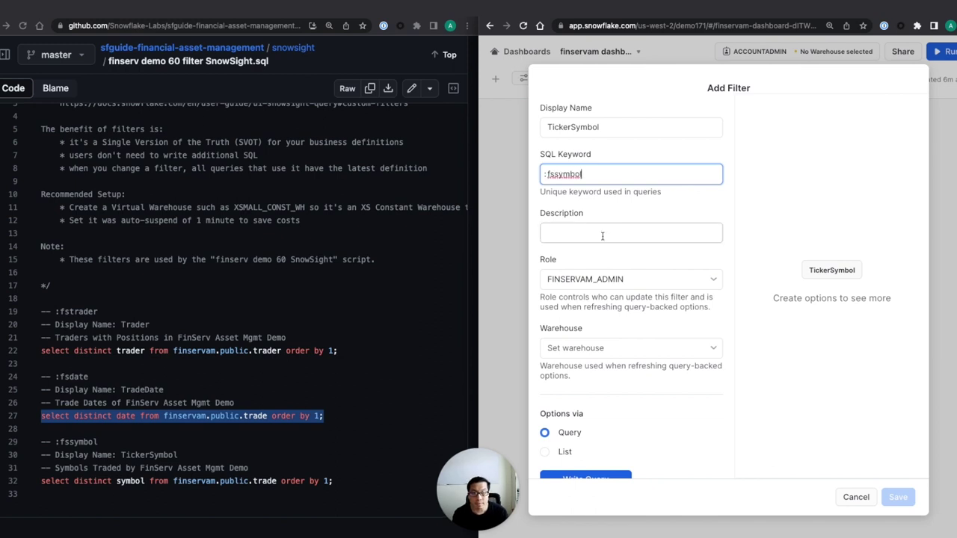
Set the filter's description to "Symbols Traded by FinServ Asset Mgmt Demo", copied from line 31 of the script
{"action": "left_click", "coordinate": [282, 434]}
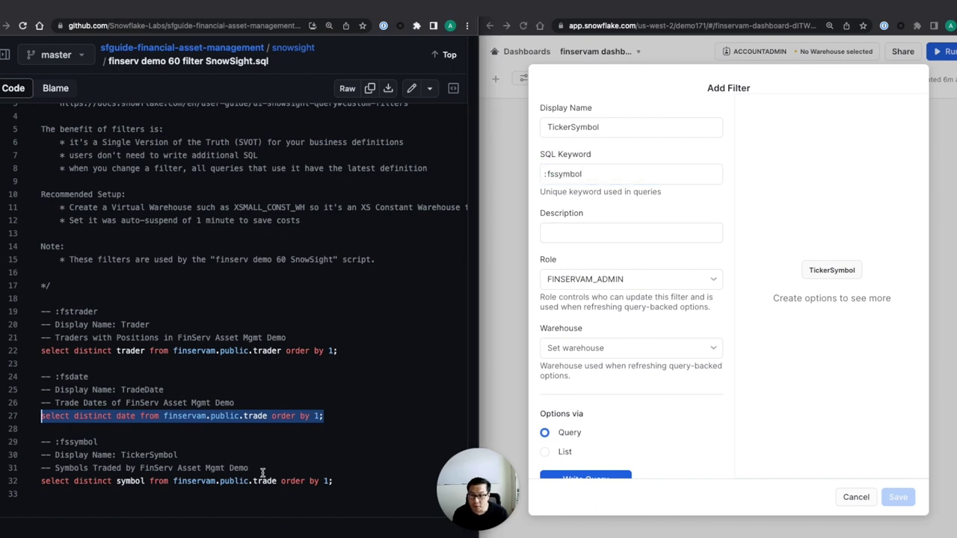
{"action": "left_click_drag", "start_coordinate": [259, 470], "coordinate": [56, 470]}
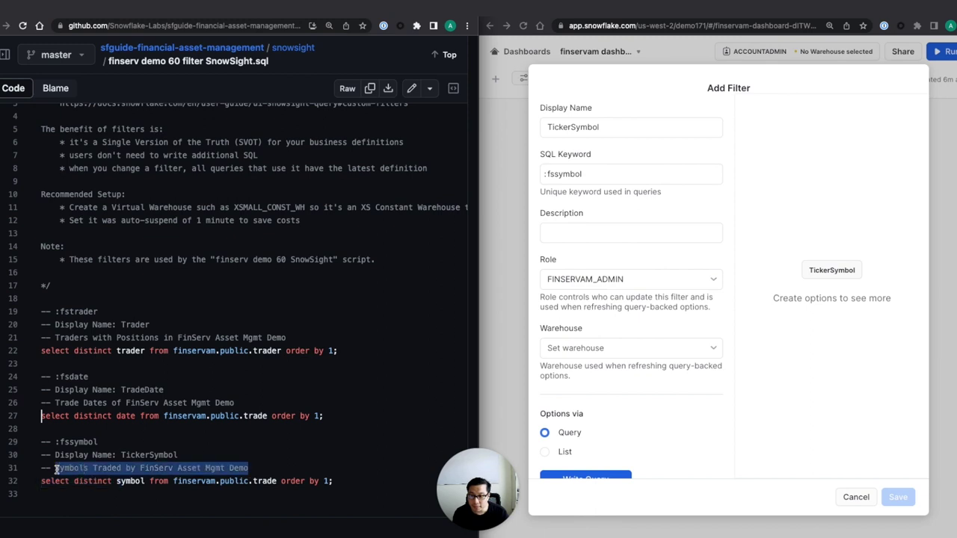
{"action": "key", "text": "ctrl+c"}
{"action": "left_click", "coordinate": [566, 224]}
{"action": "left_click", "coordinate": [591, 233]}
{"action": "key", "text": "ctrl+v"}
{"action": "key", "text": "super+Left"}
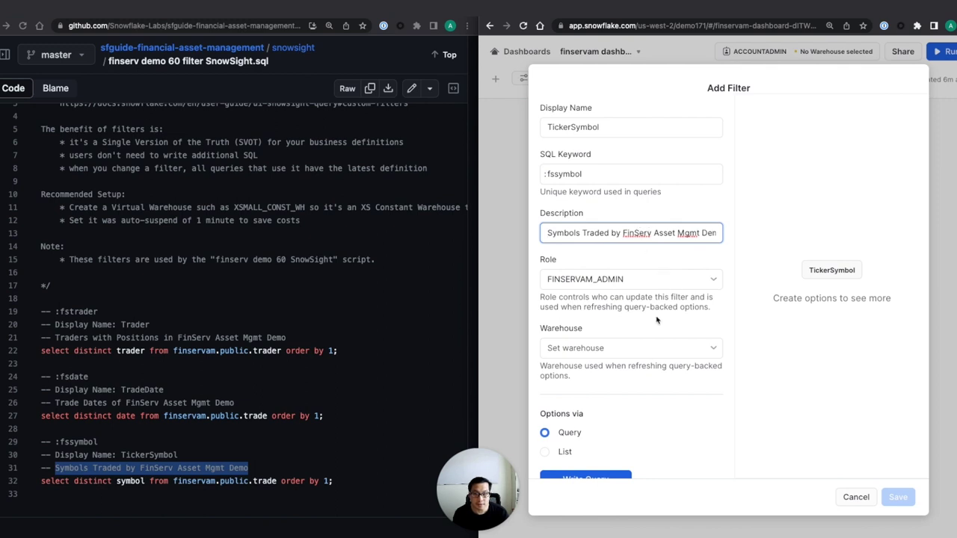
Set the TickerSymbol filter's warehouse to XSMALL_CONST_WH
{"action": "left_click", "coordinate": [684, 350]}
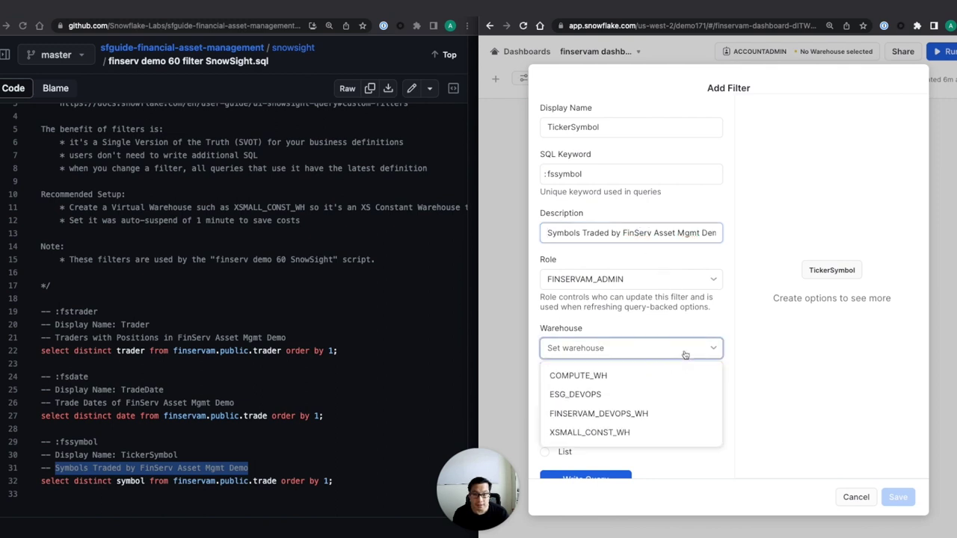
{"action": "left_click", "coordinate": [641, 434]}
{"action": "left_click", "coordinate": [769, 390]}
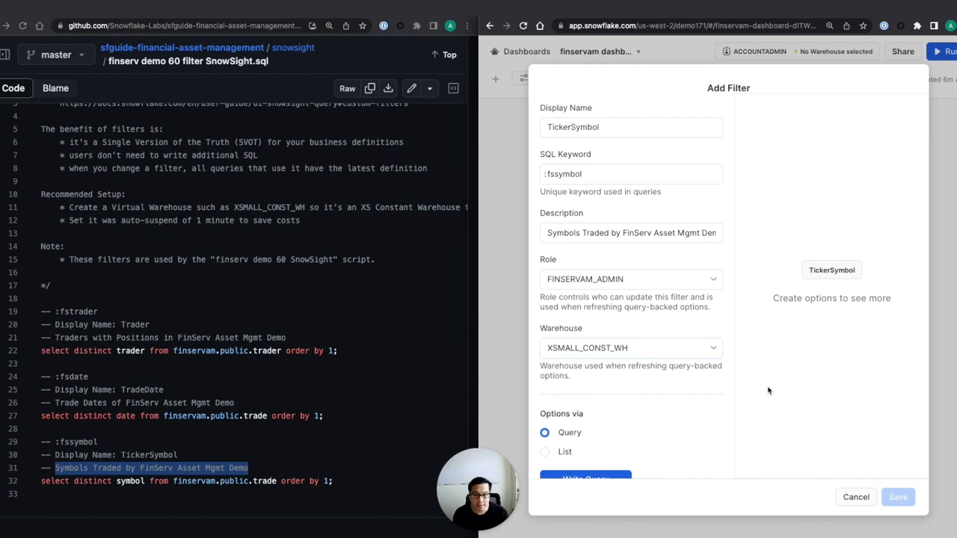
{"action": "scroll", "coordinate": [699, 417], "scroll_direction": "down", "scroll_amount": 1}
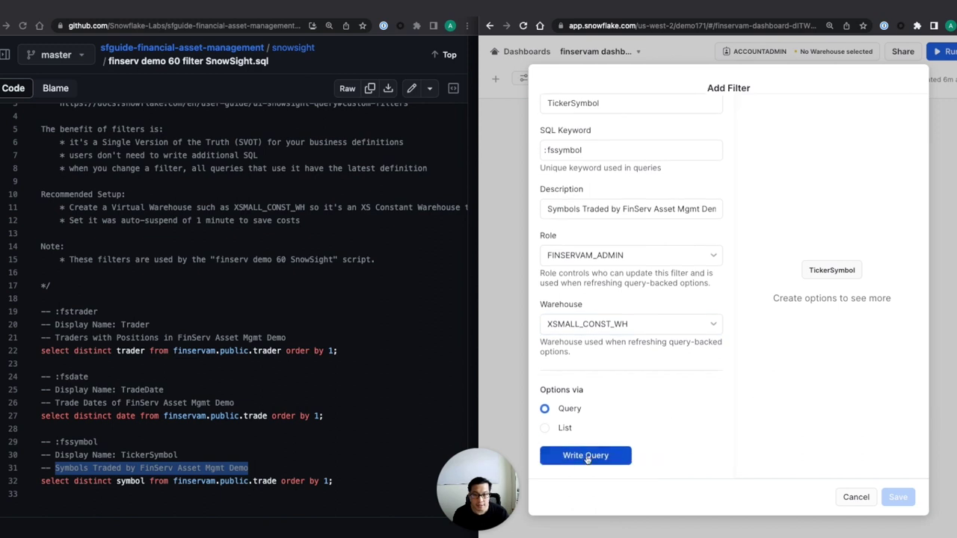
Write the filter query "select distinct symbol from finservam.public.trade order by 1;" from line 32, split before "from", run it and review the symbols
{"action": "left_click", "coordinate": [587, 457]}
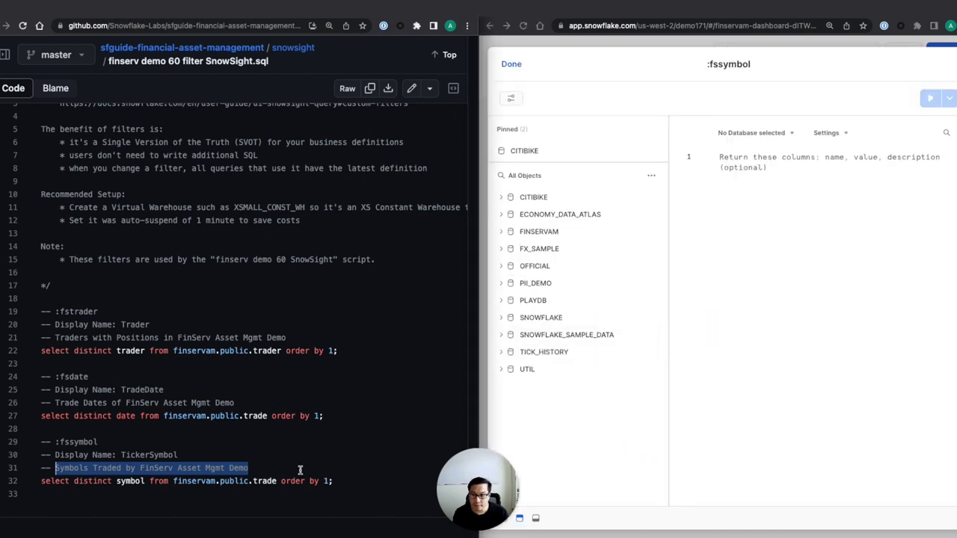
{"action": "left_click_drag", "start_coordinate": [331, 481], "coordinate": [41, 481]}
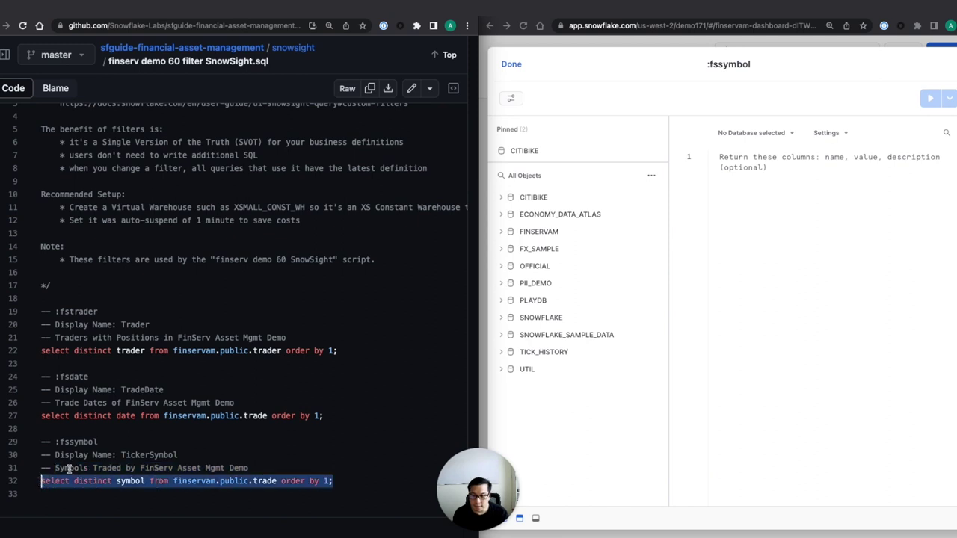
{"action": "left_click", "coordinate": [735, 213]}
{"action": "key", "text": "super+v"}
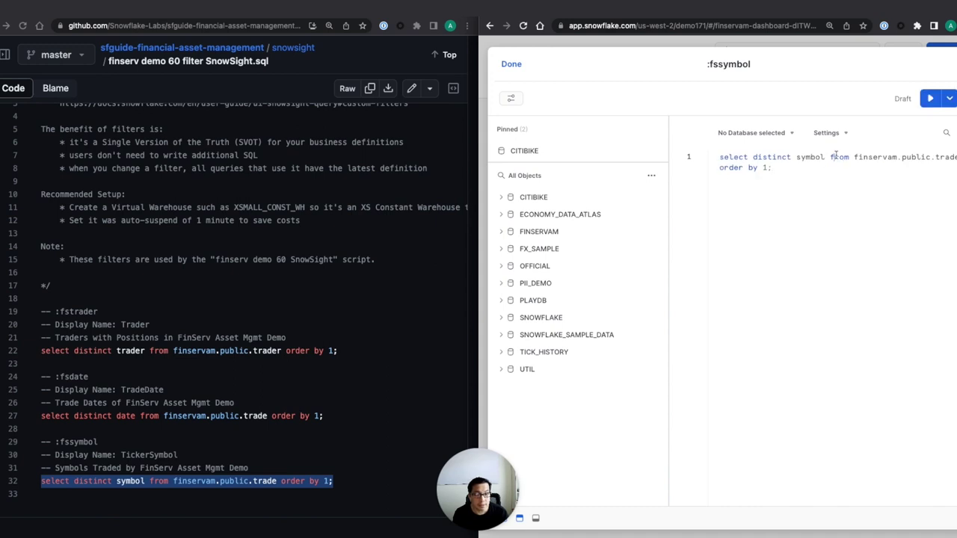
{"action": "key", "text": "Return"}
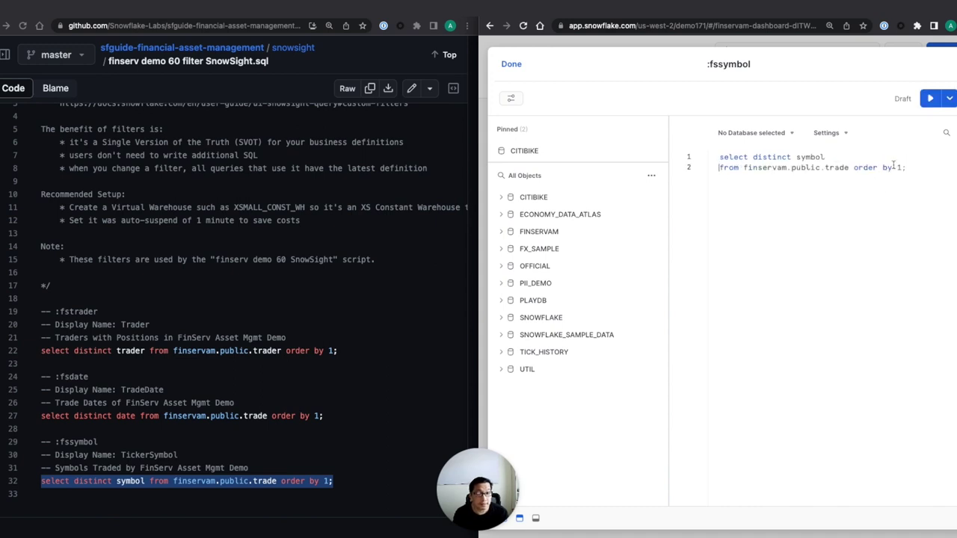
{"action": "left_click", "coordinate": [931, 98]}
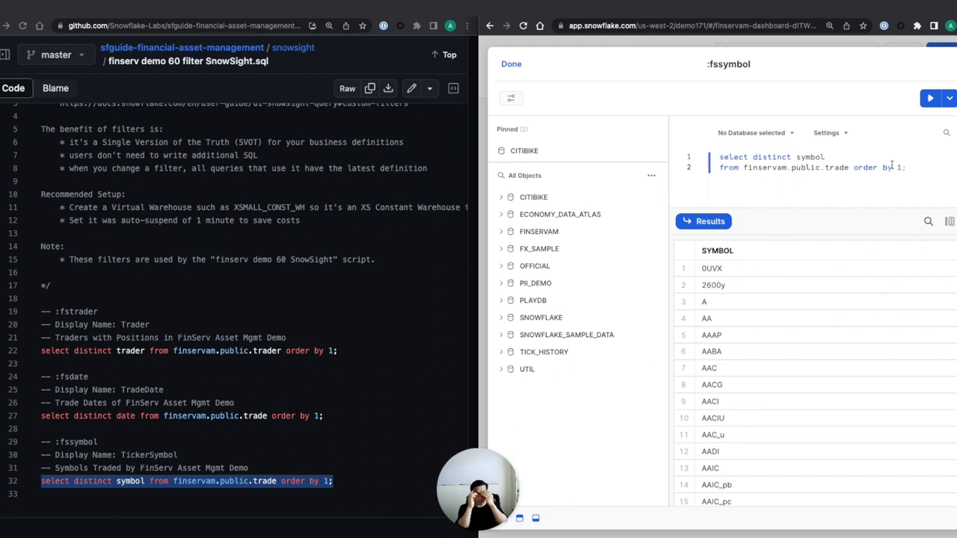
{"action": "scroll", "coordinate": [862, 314], "scroll_direction": "down", "scroll_amount": 10}
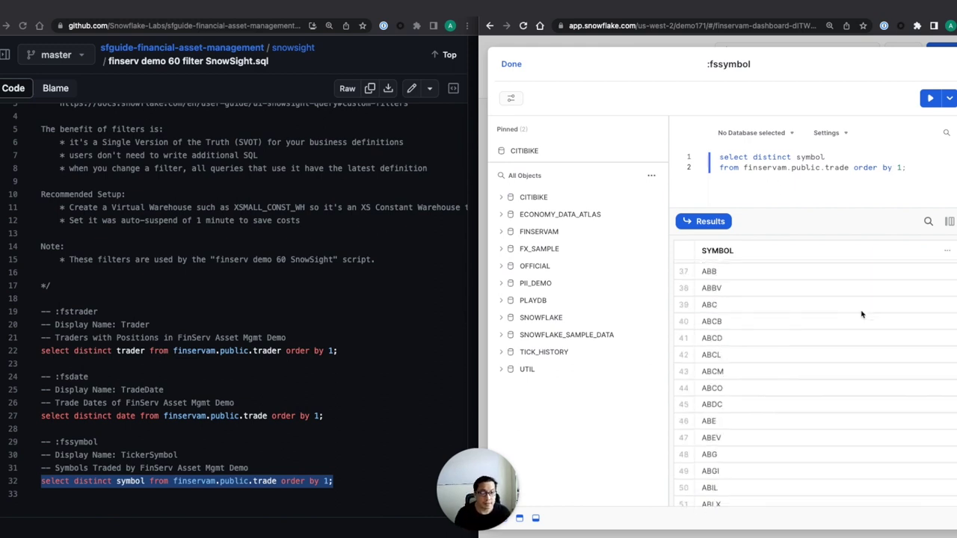
{"action": "scroll", "coordinate": [861, 314], "scroll_direction": "down", "scroll_amount": 6}
{"action": "scroll", "coordinate": [862, 314], "scroll_direction": "up", "scroll_amount": 10}
{"action": "scroll", "coordinate": [862, 315], "scroll_direction": "up", "scroll_amount": 8}
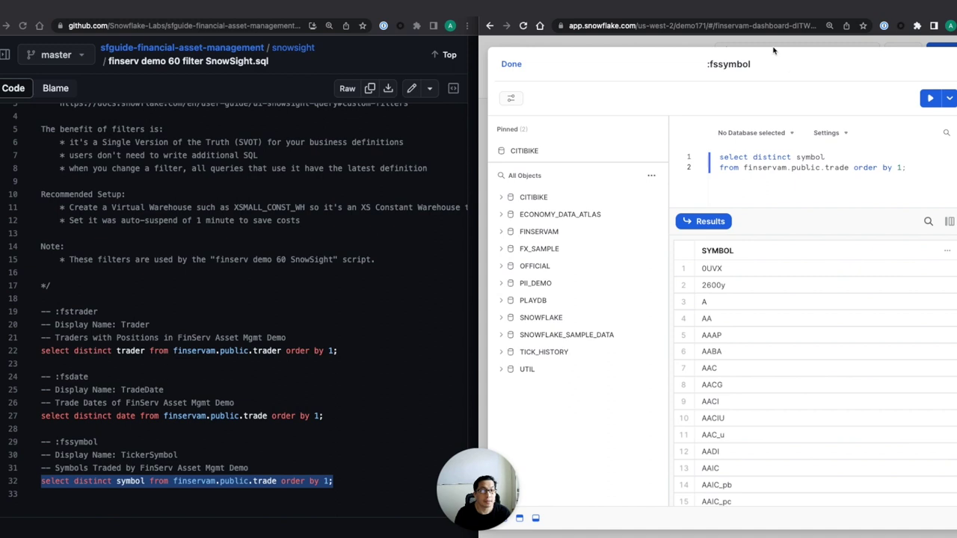
Finish the symbol query, set its options to refresh daily, and save the TickerSymbol filter
{"action": "left_click", "coordinate": [512, 64]}
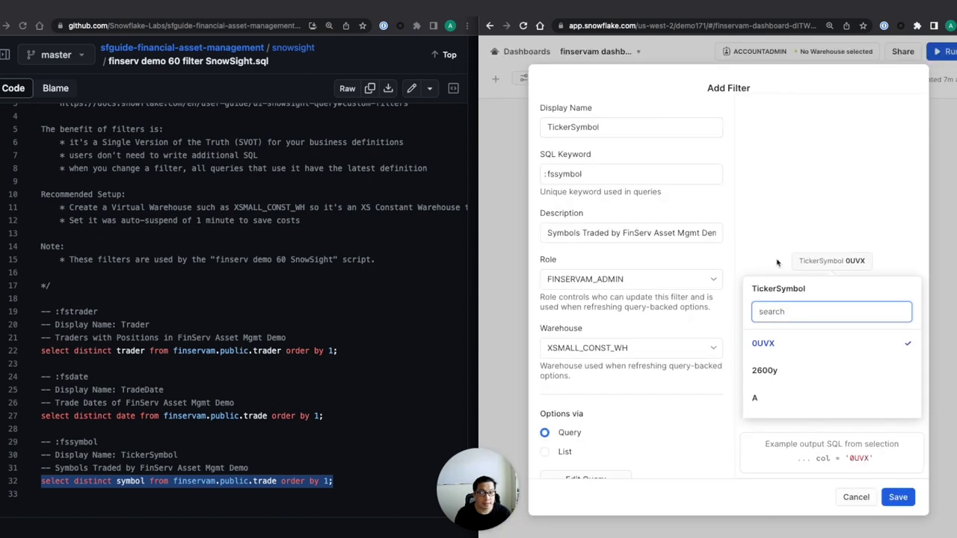
{"action": "scroll", "coordinate": [693, 303], "scroll_direction": "down", "scroll_amount": 5}
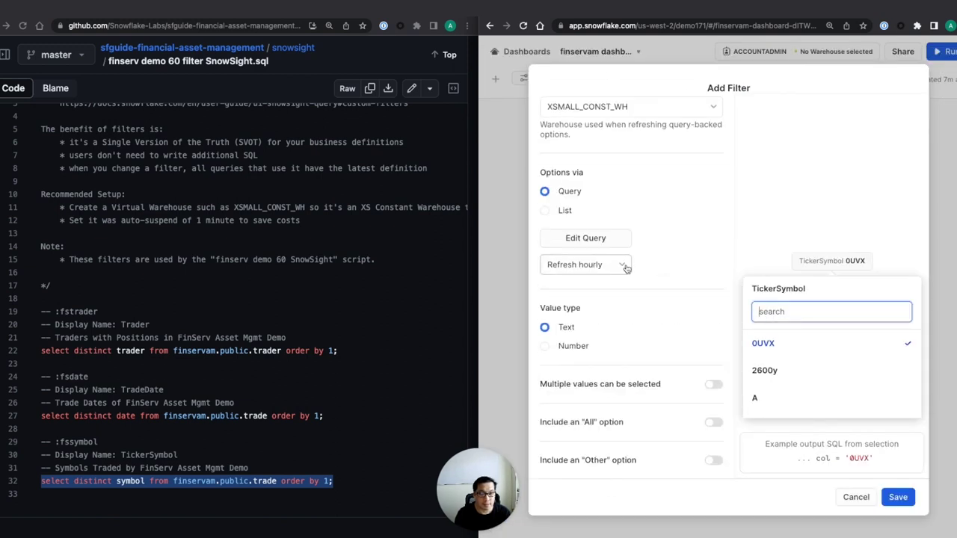
{"action": "left_click", "coordinate": [623, 265]}
{"action": "left_click", "coordinate": [607, 331]}
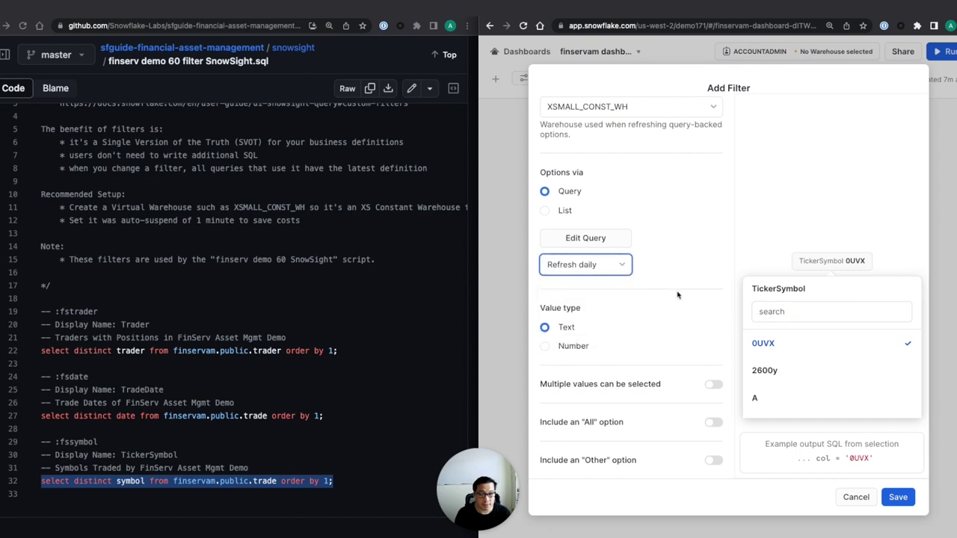
{"action": "left_click", "coordinate": [905, 497]}
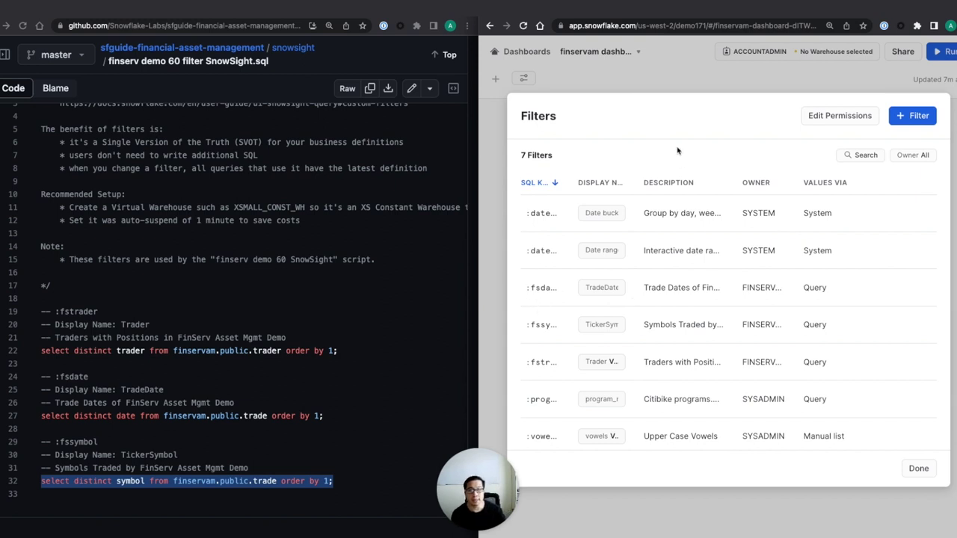
Close the filter list, enlarge the dashboard window to full width, and review the saved custom filters there
{"action": "left_click", "coordinate": [649, 83]}
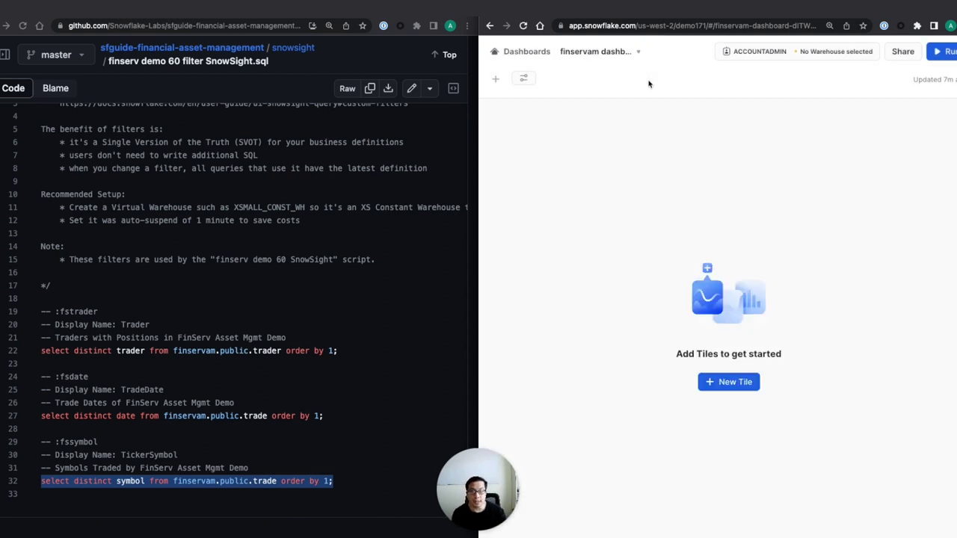
{"action": "key", "text": "ctrl+alt+Return"}
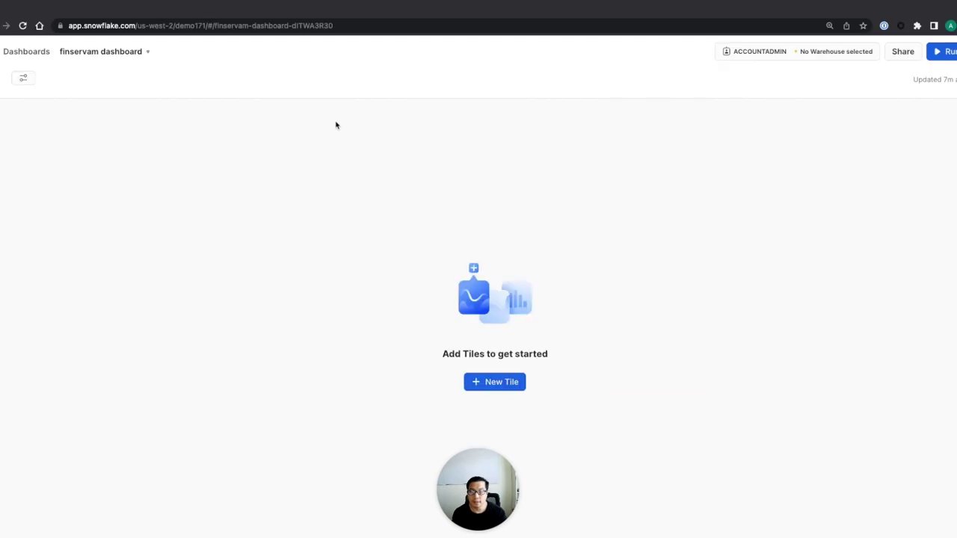
{"action": "left_click", "coordinate": [23, 79]}
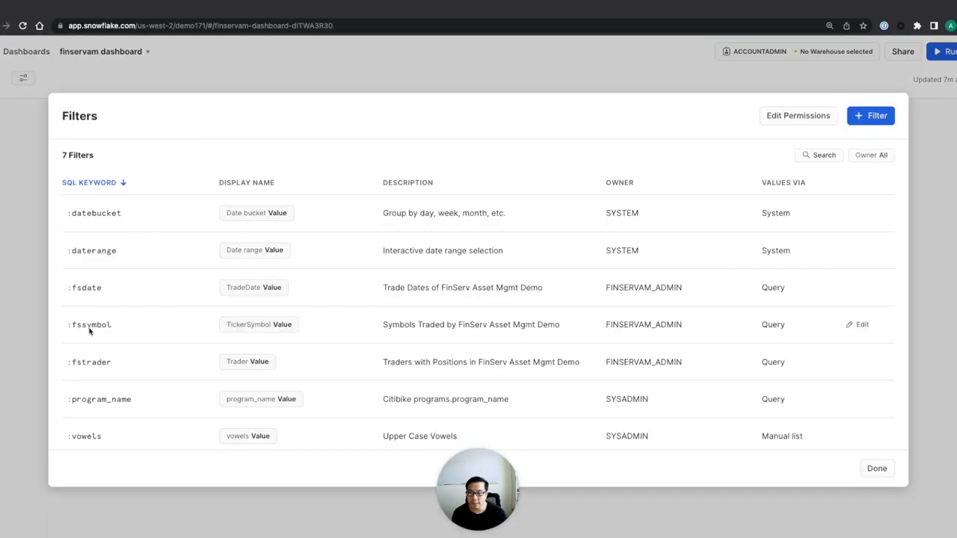
{"action": "left_click", "coordinate": [180, 62]}
Switch to the GitHub repository at full width and open finserv demo 70 SnowSight.sql from the snowsight folder
{"action": "key", "text": "ctrl+alt+Left"}
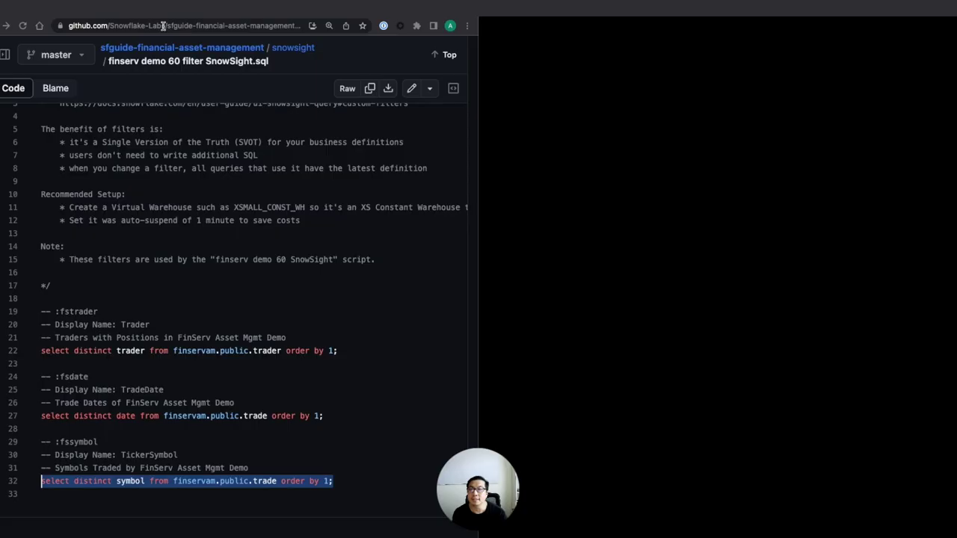
{"action": "key", "text": "super+Tab"}
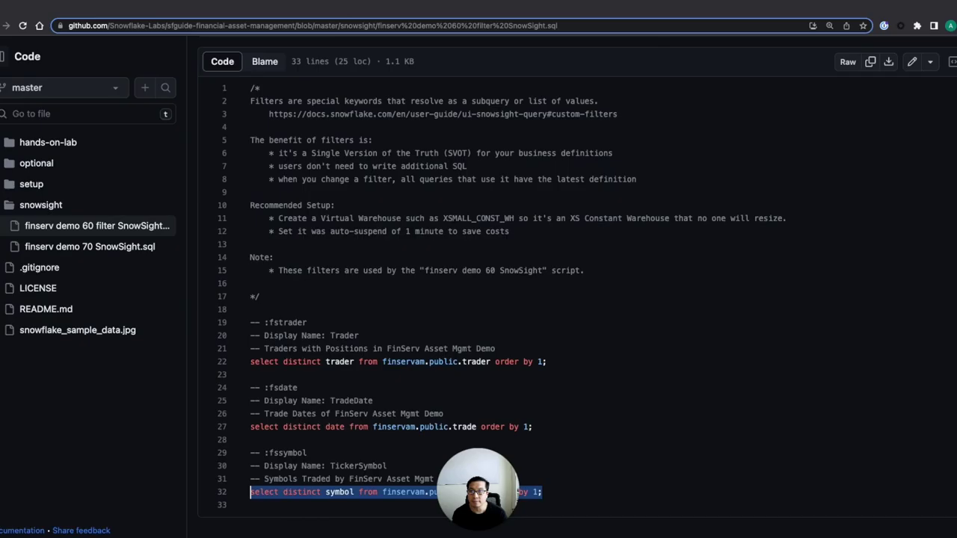
{"action": "scroll", "coordinate": [275, 226], "scroll_direction": "up", "scroll_amount": 5}
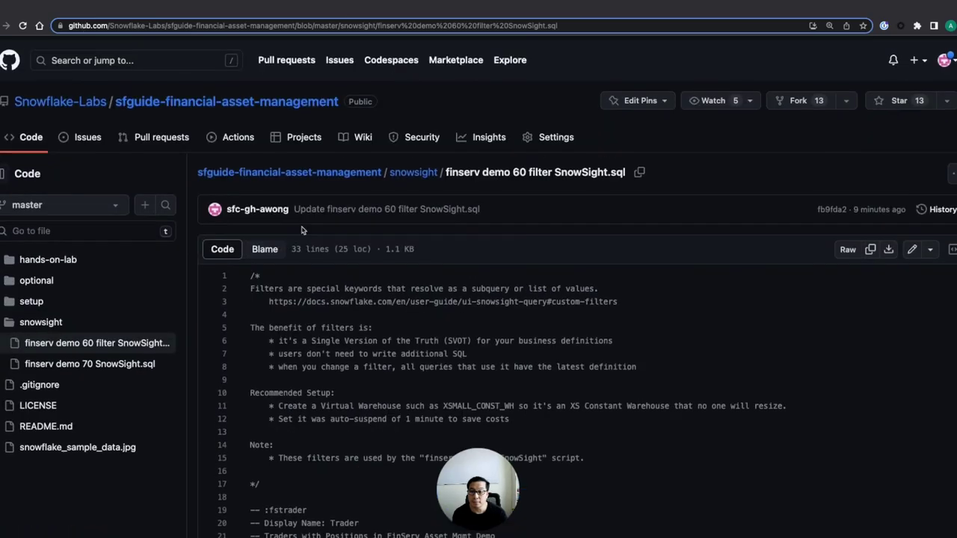
{"action": "scroll", "coordinate": [314, 224], "scroll_direction": "down", "scroll_amount": 5}
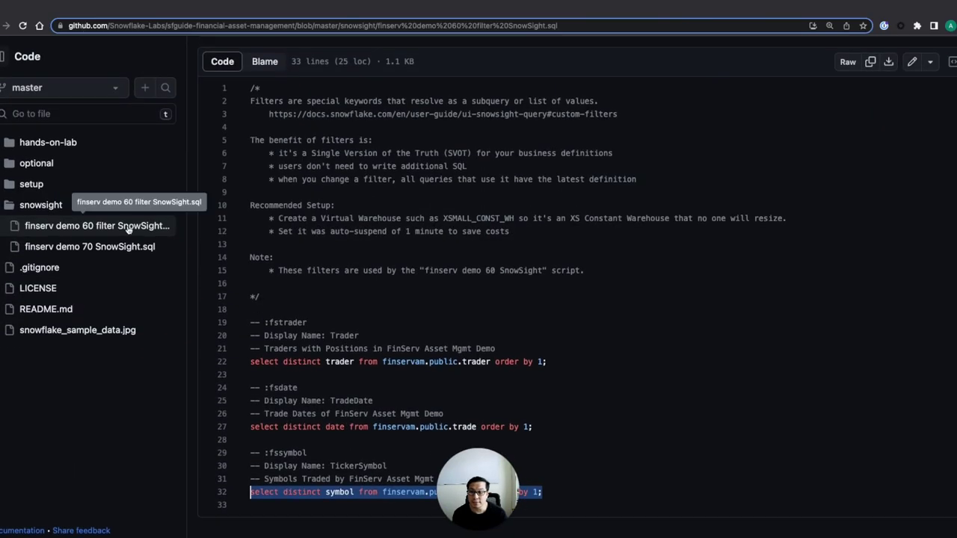
{"action": "left_click", "coordinate": [124, 250]}
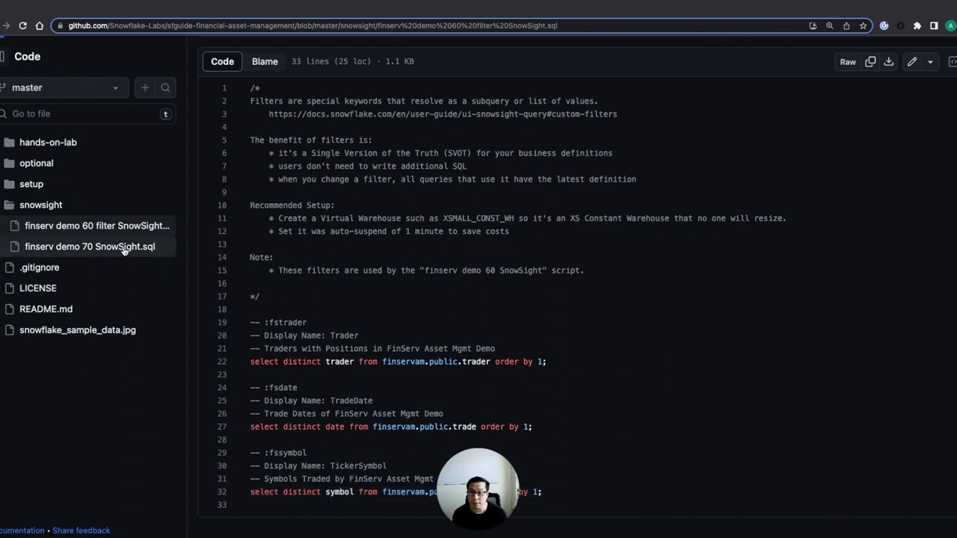
Read the script's problem statement and the listed SnowSight benefits on lines 5 to 8
{"action": "left_click", "coordinate": [251, 263]}
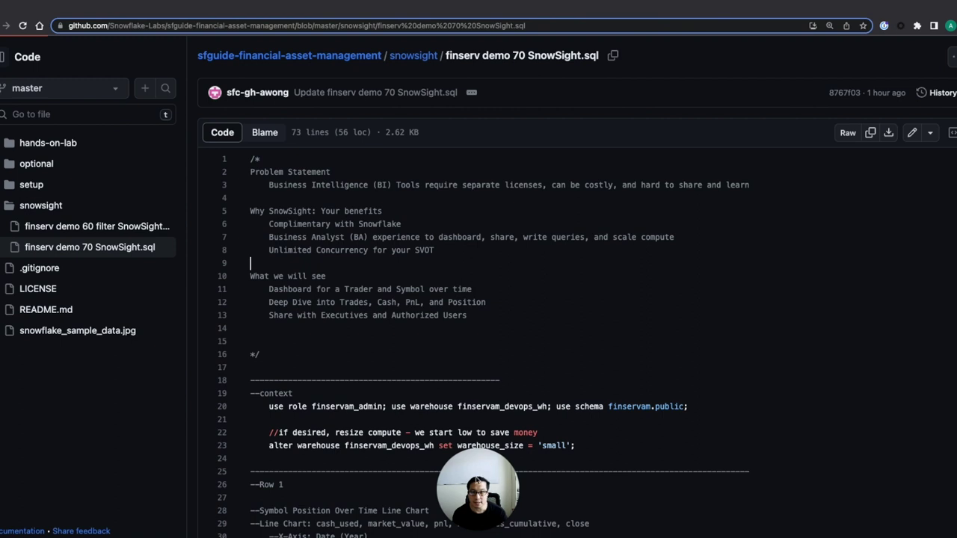
{"action": "left_click_drag", "start_coordinate": [467, 493], "coordinate": [913, 497]}
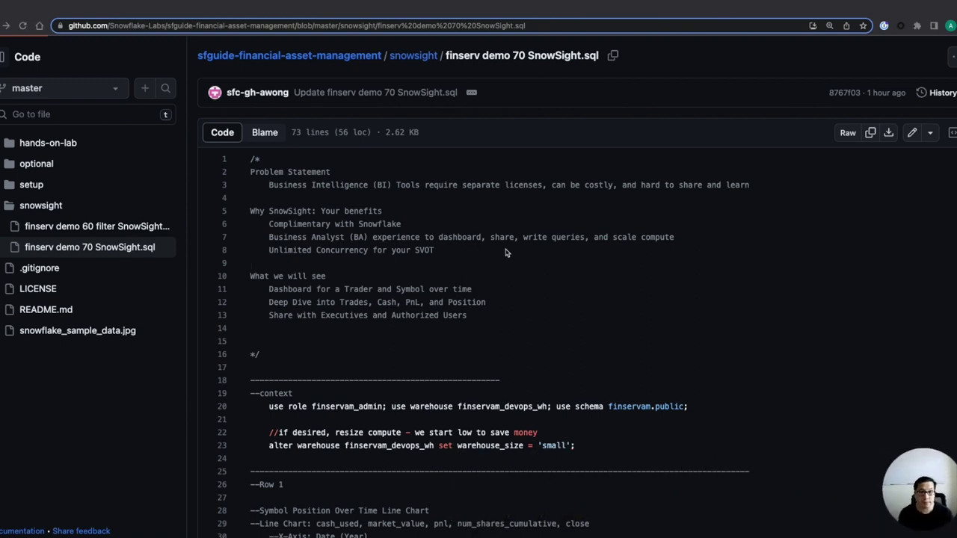
{"action": "left_click", "coordinate": [449, 208]}
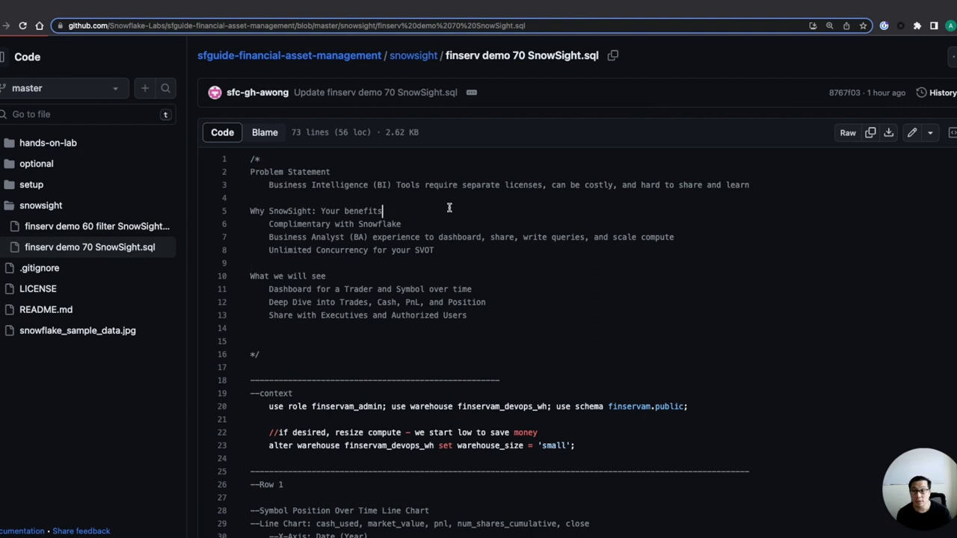
{"action": "scroll", "coordinate": [449, 208], "scroll_direction": "up", "scroll_amount": 3}
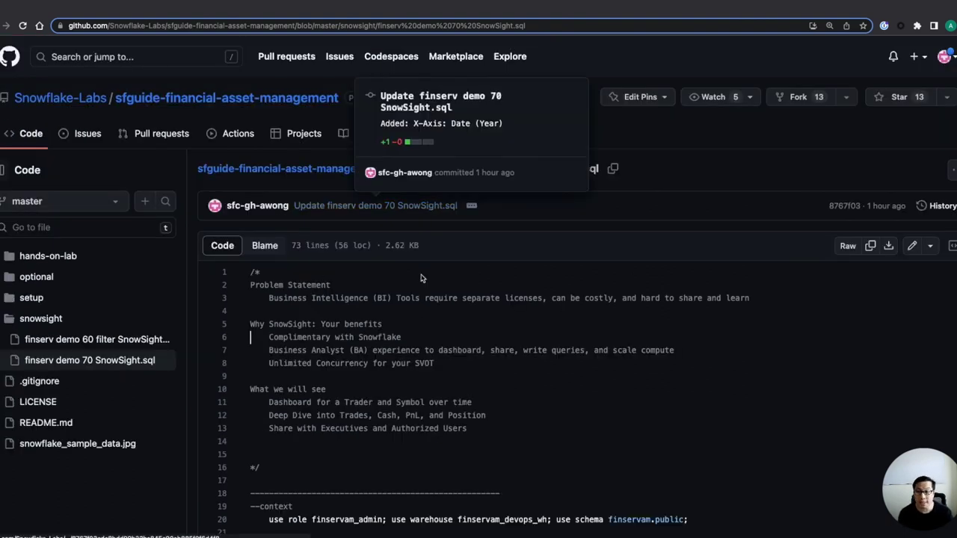
{"action": "scroll", "coordinate": [479, 286], "scroll_direction": "down", "scroll_amount": 2}
{"action": "key", "text": "shift+Down"}
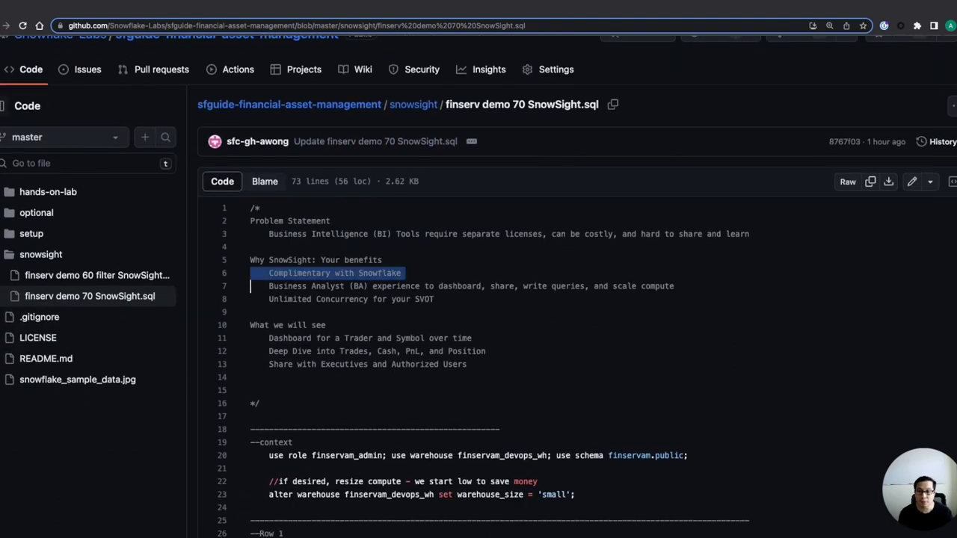
{"action": "key", "text": "Right"}
{"action": "key", "text": "shift+Down"}
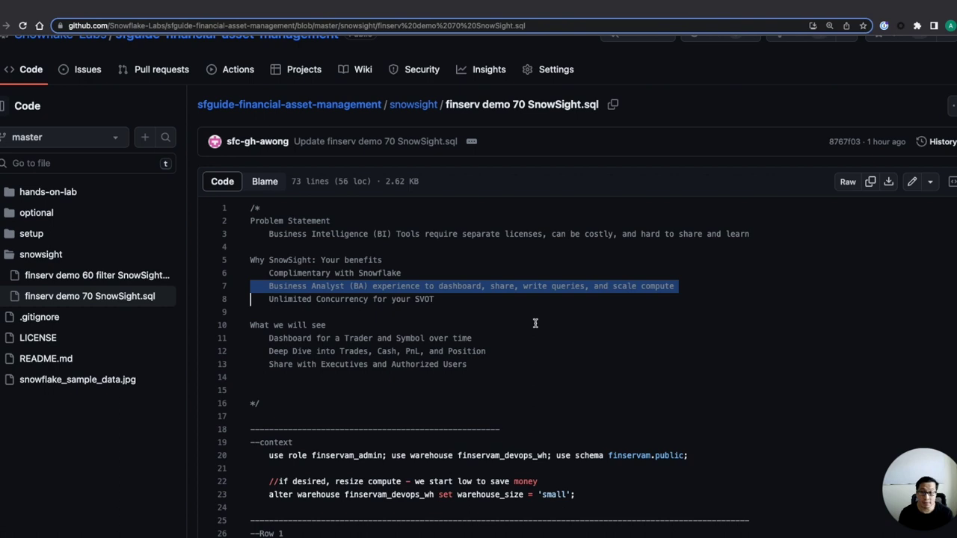
{"action": "key", "text": "Right"}
{"action": "key", "text": "shift+Down"}
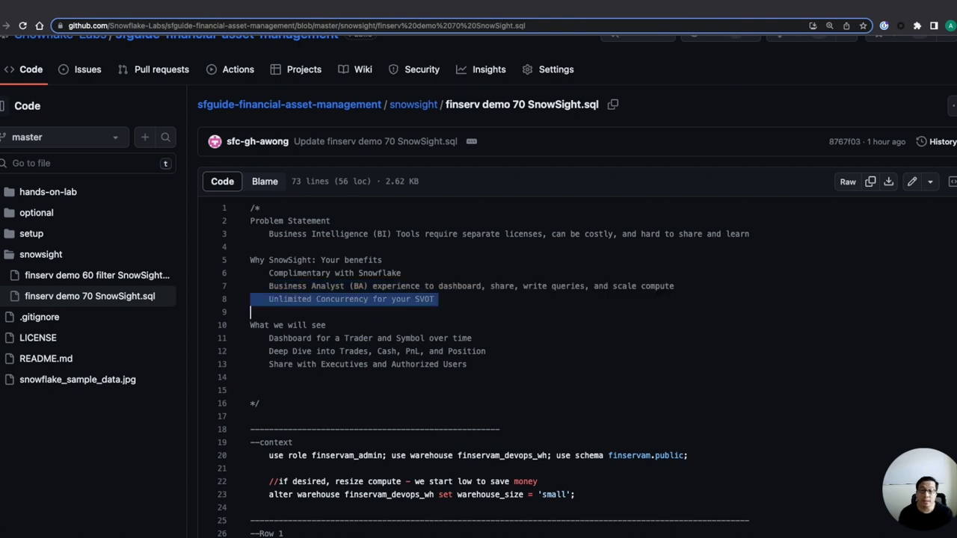
{"action": "scroll", "coordinate": [515, 312], "scroll_direction": "down", "scroll_amount": 1}
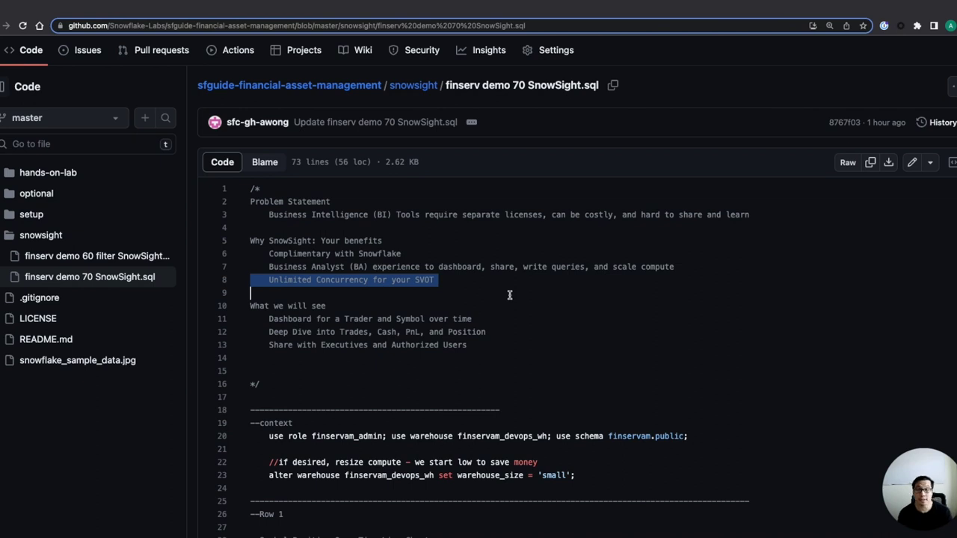
Read the "What we will see" outline on lines 10 to 13 and the context section below it
{"action": "key", "text": "Right"}
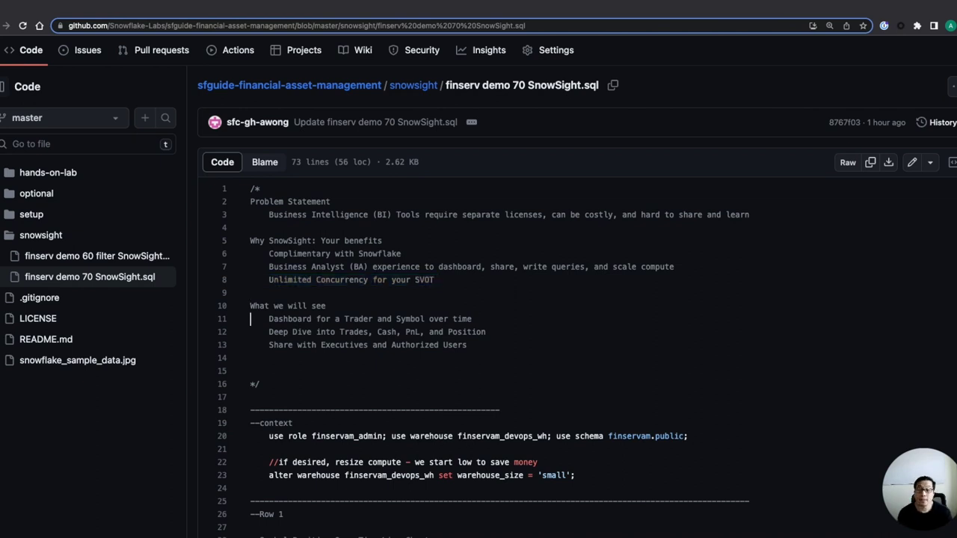
{"action": "key", "text": "shift+Down"}
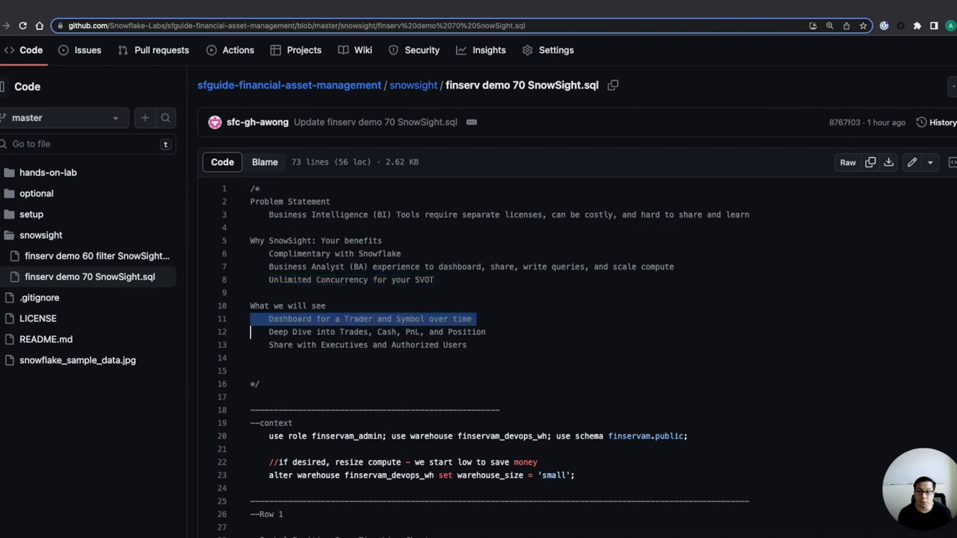
{"action": "key", "text": "Right"}
{"action": "key", "text": "shift+Down"}
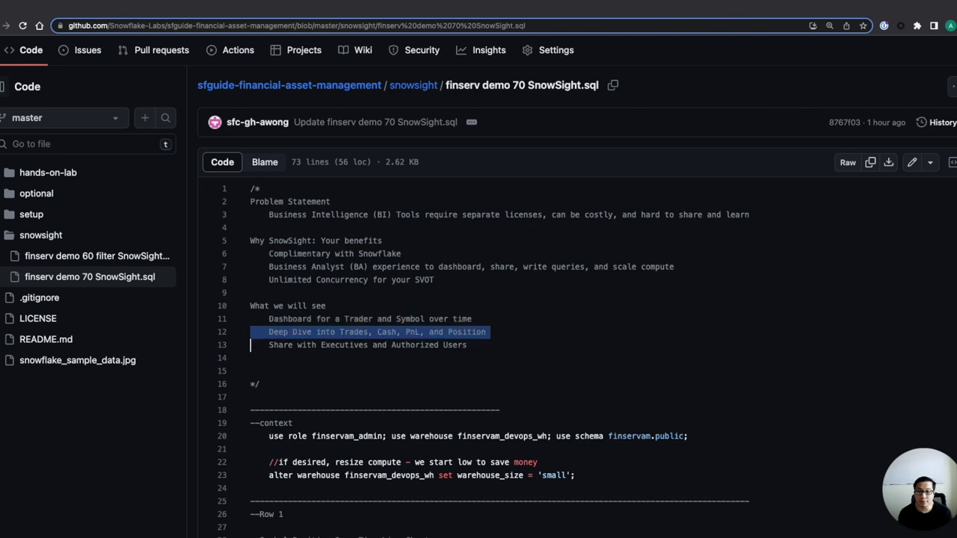
{"action": "key", "text": "Right"}
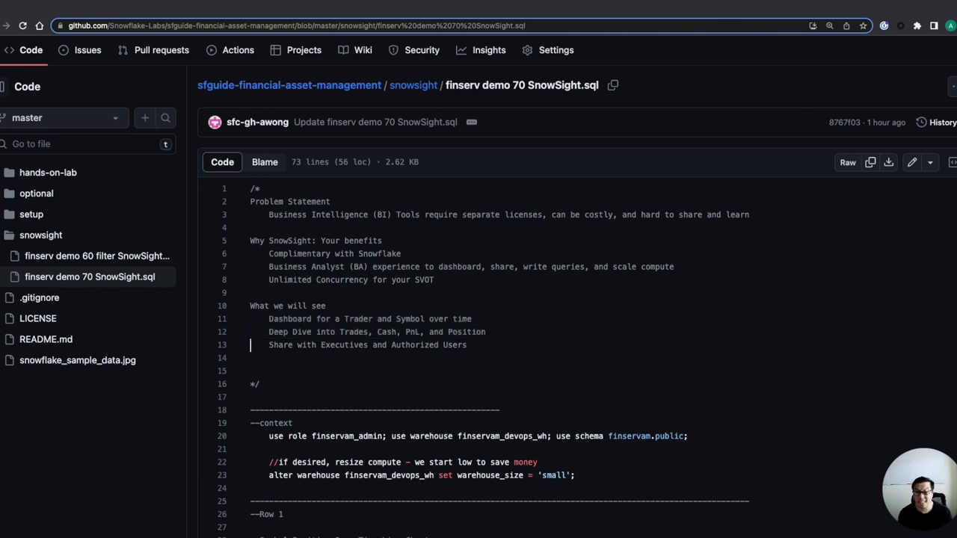
{"action": "key", "text": "shift+Down"}
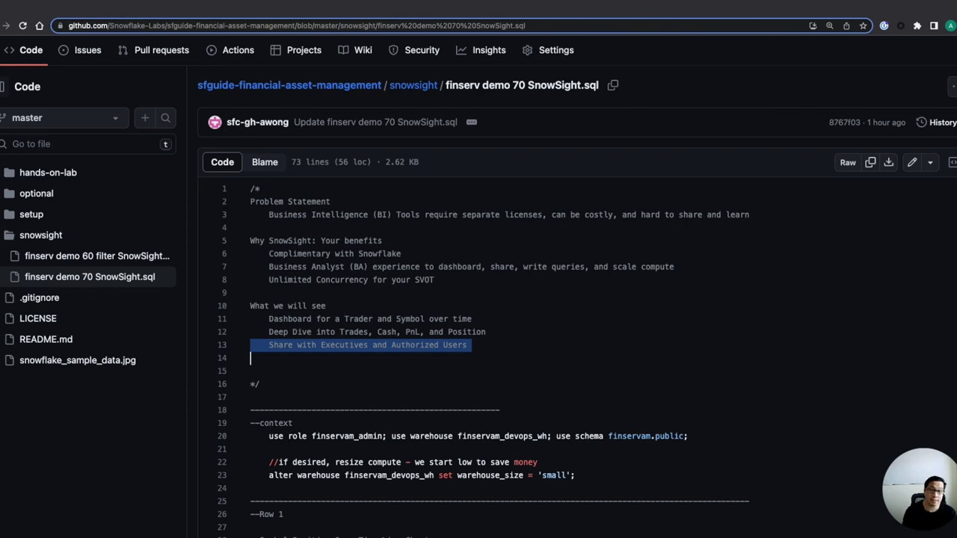
{"action": "scroll", "coordinate": [577, 299], "scroll_direction": "down", "scroll_amount": 3}
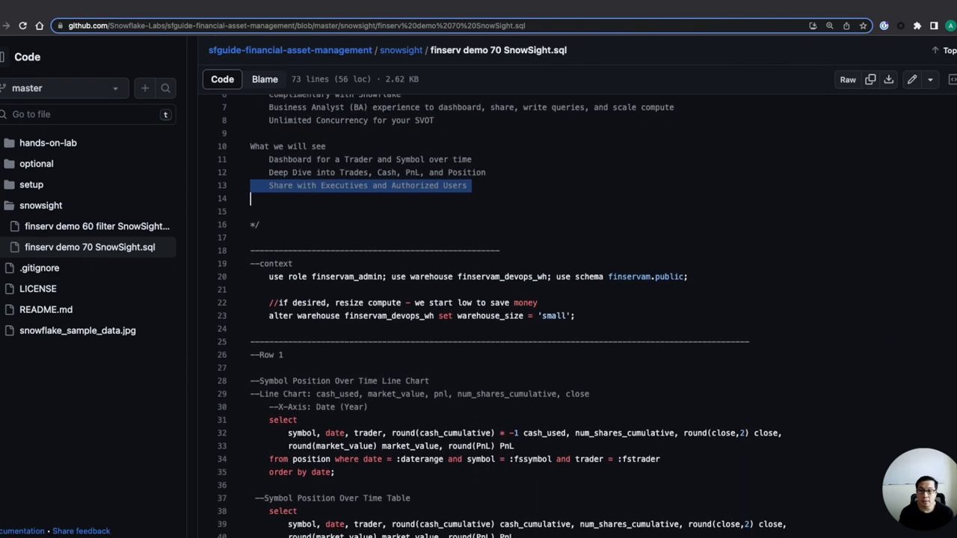
{"action": "left_click", "coordinate": [492, 257]}
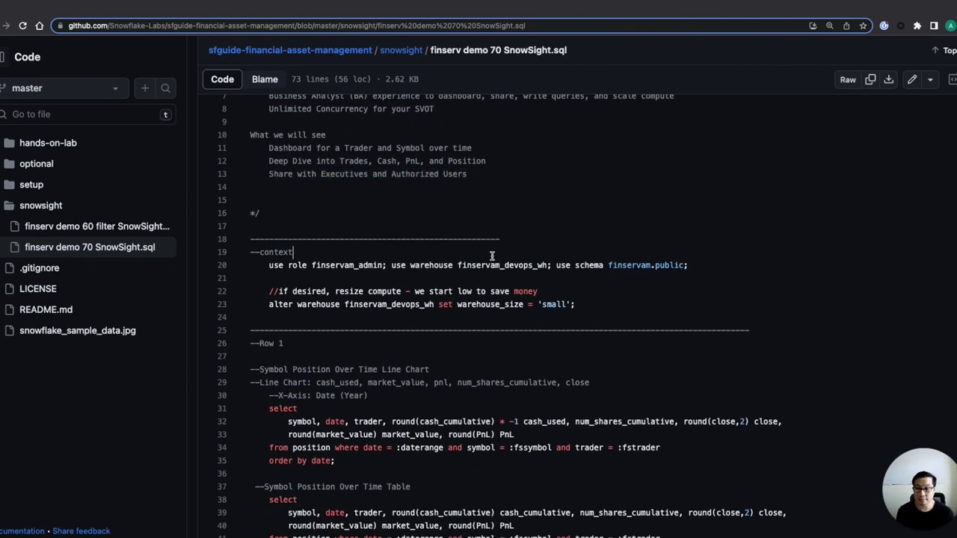
{"action": "scroll", "coordinate": [492, 256], "scroll_direction": "down", "scroll_amount": 1}
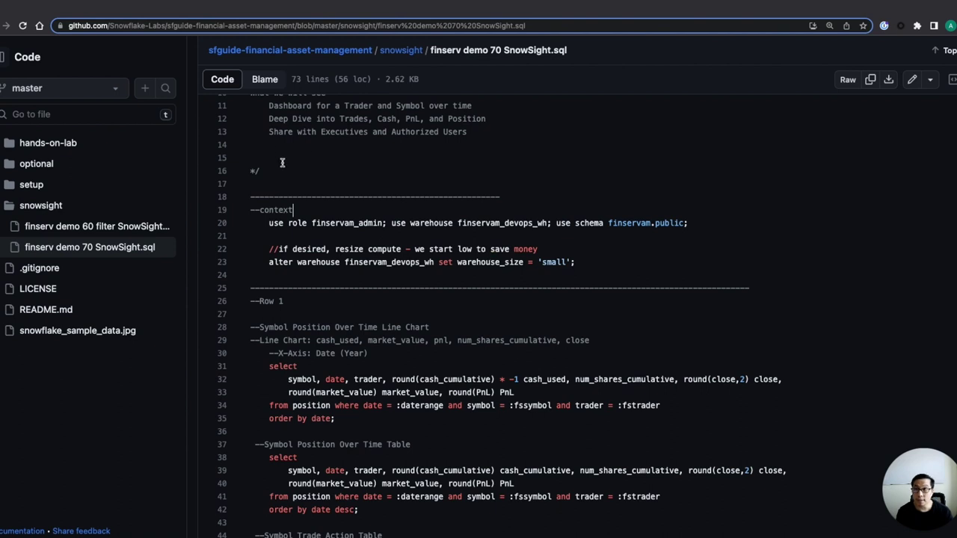
Hide the repository file tree and arrange the GitHub script and the Snowflake dashboard side by side
{"action": "scroll", "coordinate": [217, 177], "scroll_direction": "up", "scroll_amount": 5}
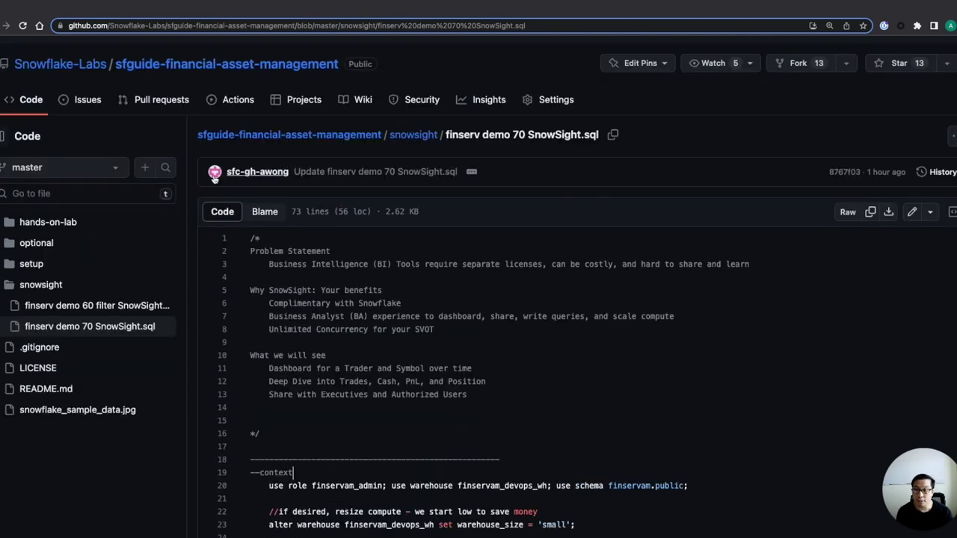
{"action": "left_click", "coordinate": [4, 136]}
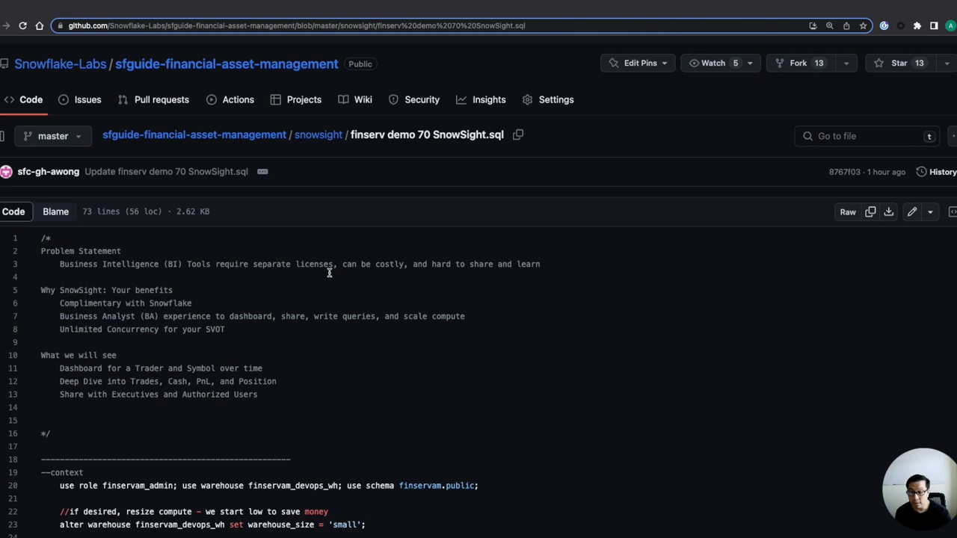
{"action": "key", "text": "ctrl+alt+Left"}
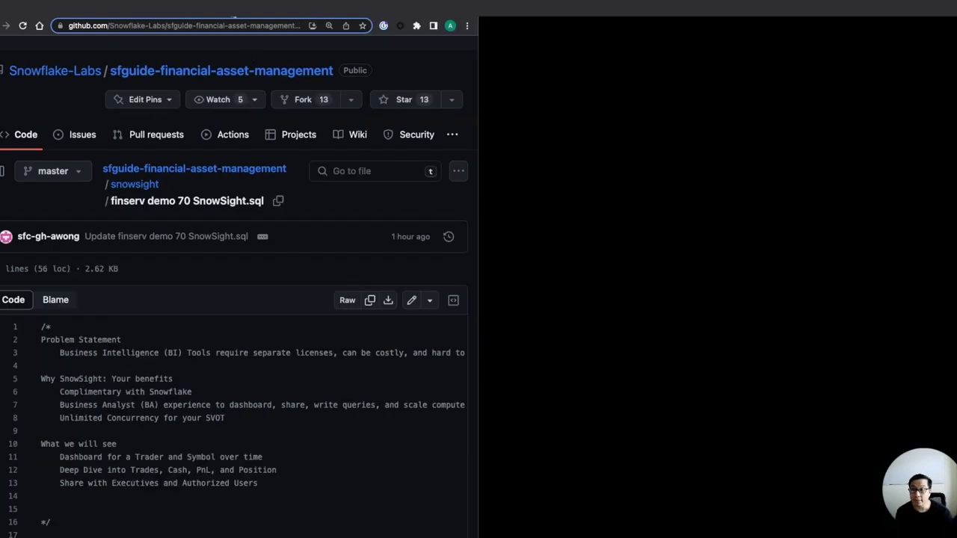
{"action": "key", "text": "super+grave"}
{"action": "left_click_drag", "start_coordinate": [224, 28], "coordinate": [227, 47]}
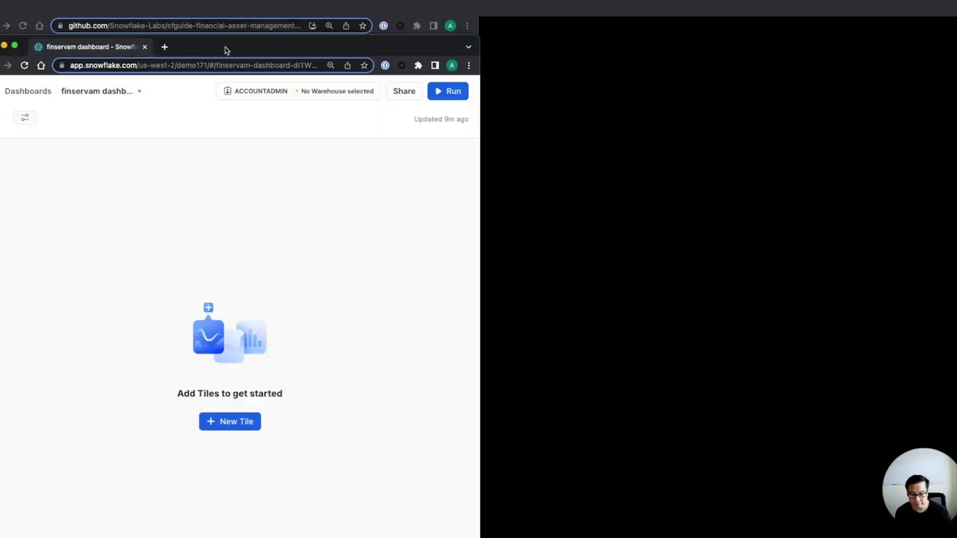
{"action": "key", "text": "ctrl+alt+Right"}
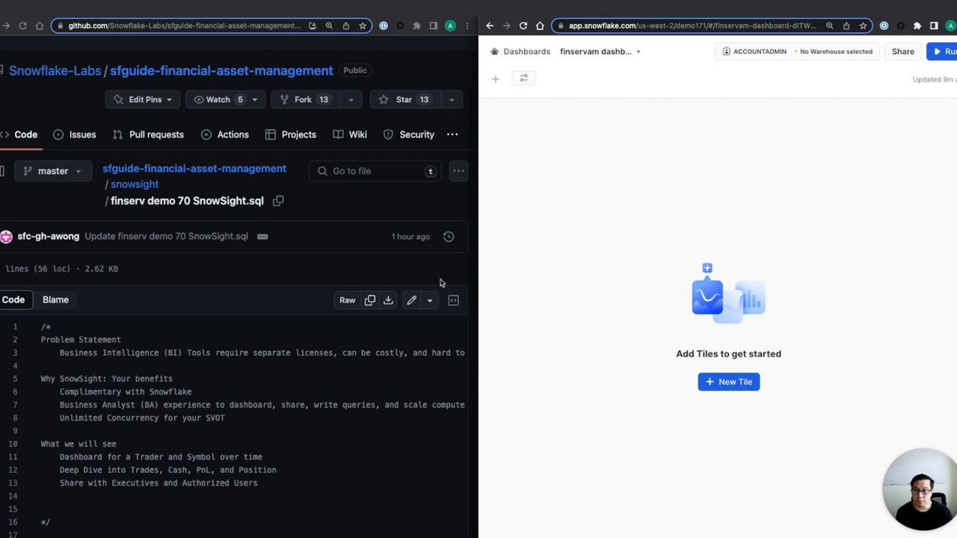
Set the dashboard's context to role FINSERVAM_ADMIN and warehouse FINSERVAM_DEVOPS_WH, as given in the script's context section
{"action": "scroll", "coordinate": [305, 403], "scroll_direction": "down", "scroll_amount": 5}
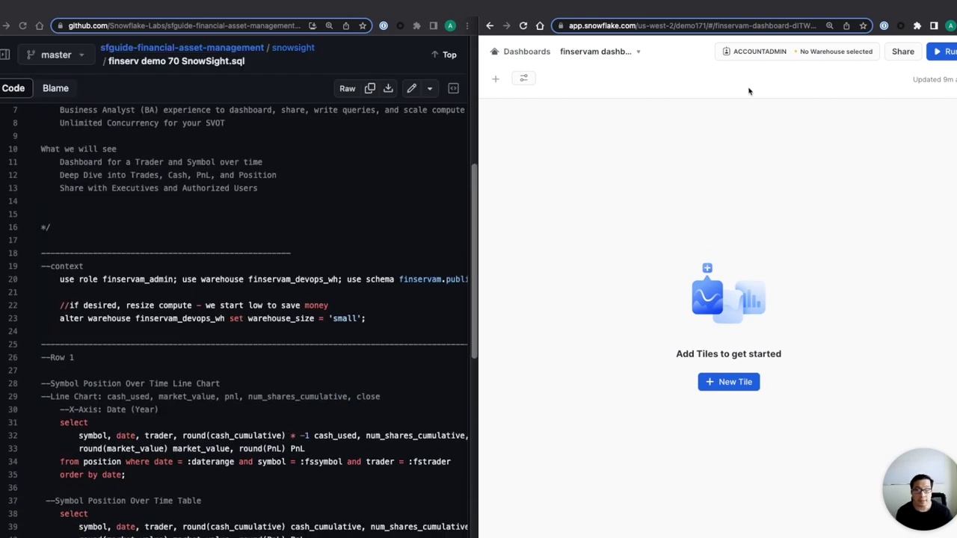
{"action": "left_click", "coordinate": [291, 274]}
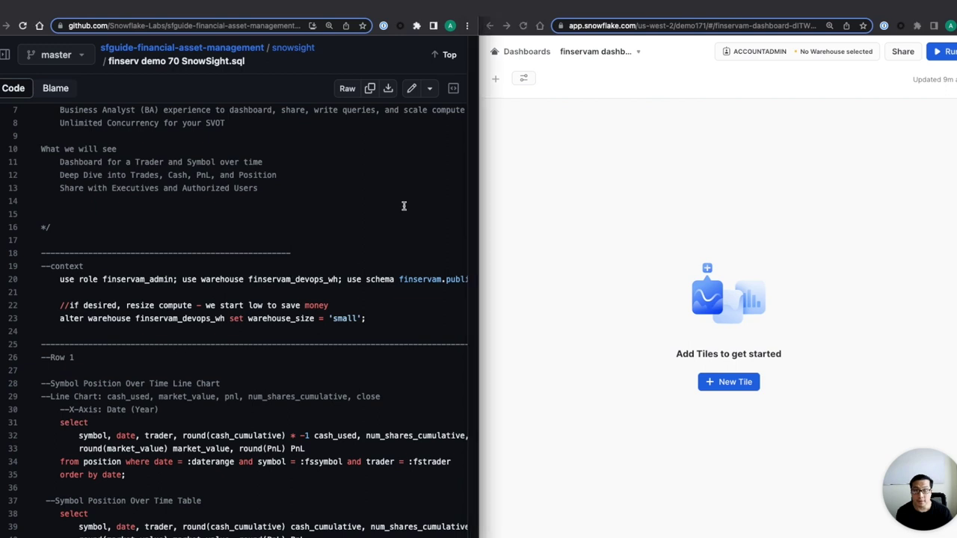
{"action": "left_click", "coordinate": [773, 53]}
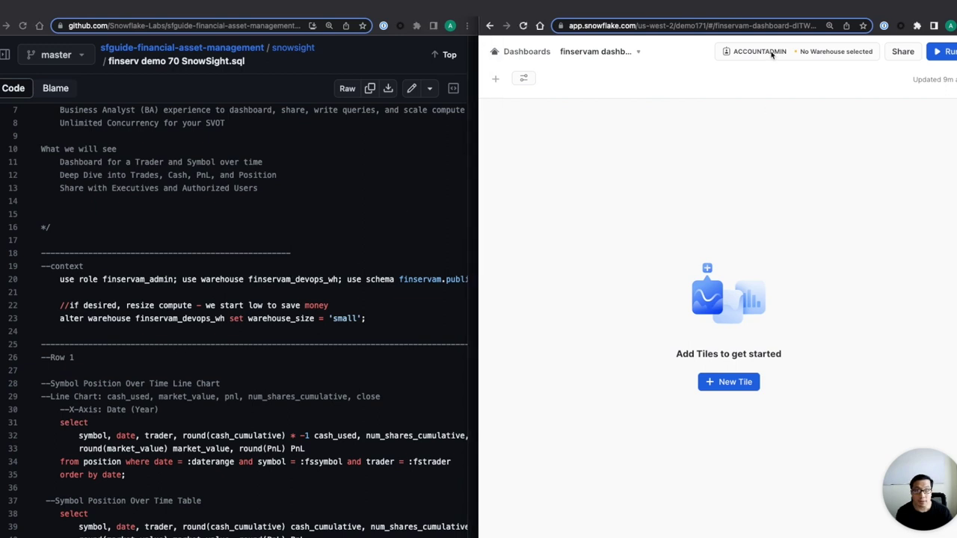
{"action": "left_click", "coordinate": [772, 54]}
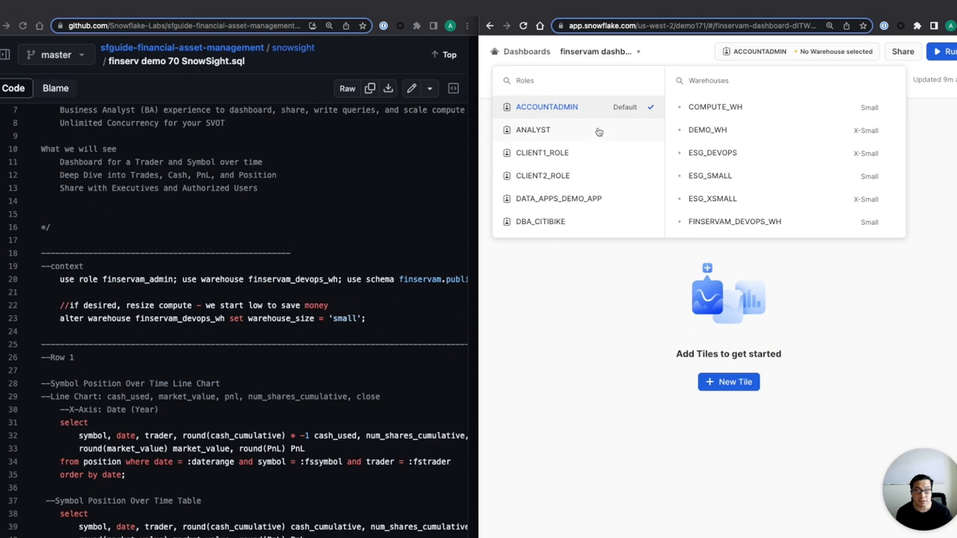
{"action": "scroll", "coordinate": [584, 174], "scroll_direction": "down", "scroll_amount": 3}
{"action": "scroll", "coordinate": [584, 175], "scroll_direction": "down", "scroll_amount": 2}
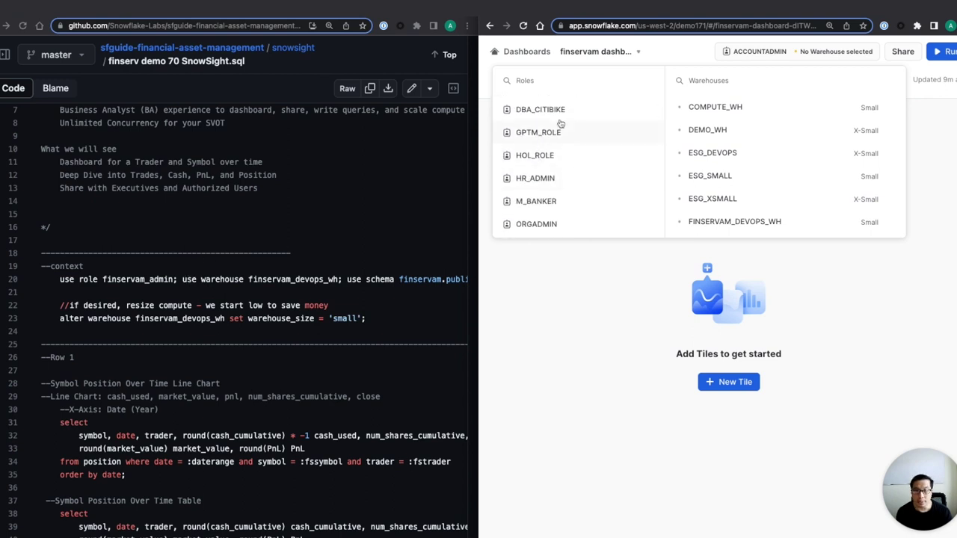
{"action": "scroll", "coordinate": [566, 123], "scroll_direction": "up", "scroll_amount": 3}
{"action": "scroll", "coordinate": [566, 123], "scroll_direction": "down", "scroll_amount": 5}
{"action": "scroll", "coordinate": [566, 125], "scroll_direction": "up", "scroll_amount": 10}
{"action": "scroll", "coordinate": [566, 125], "scroll_direction": "down", "scroll_amount": 4}
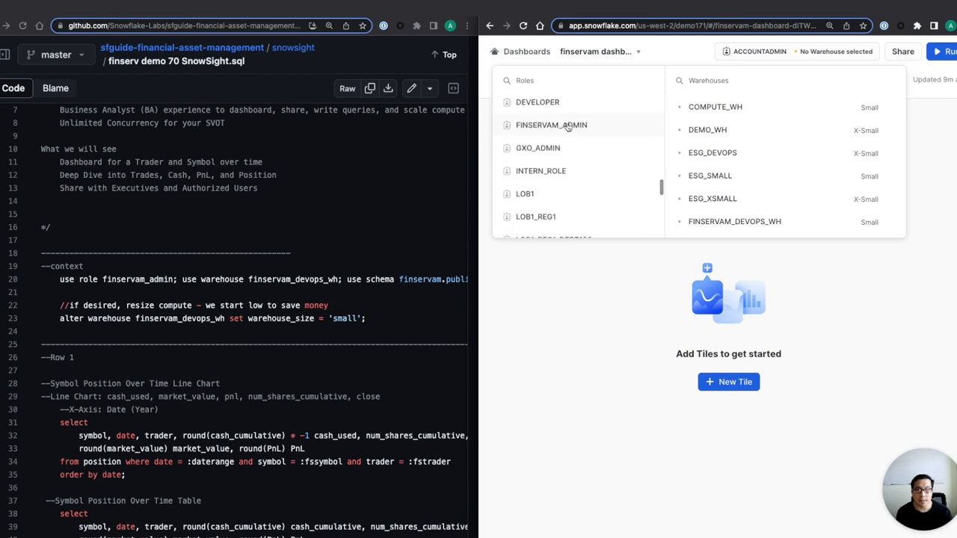
{"action": "left_click", "coordinate": [566, 125]}
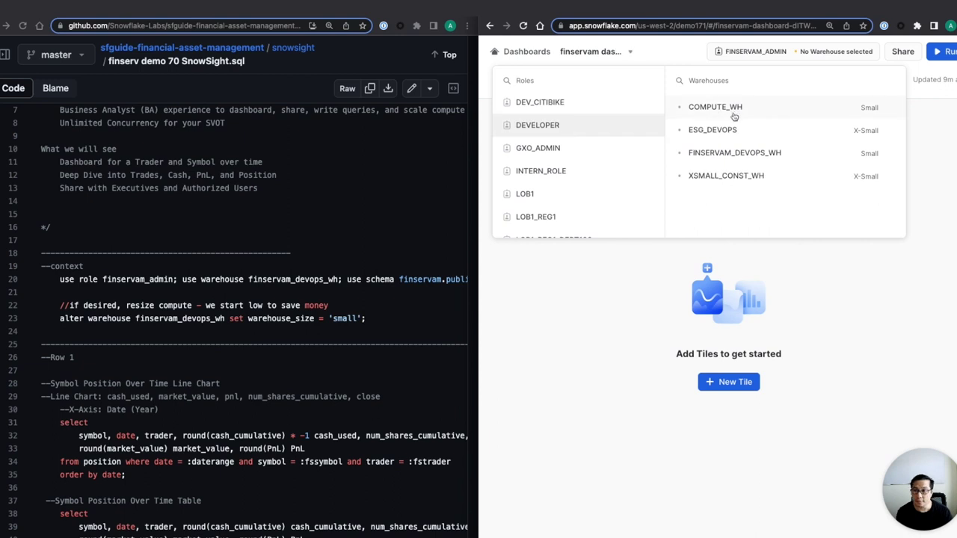
{"action": "left_click", "coordinate": [748, 154]}
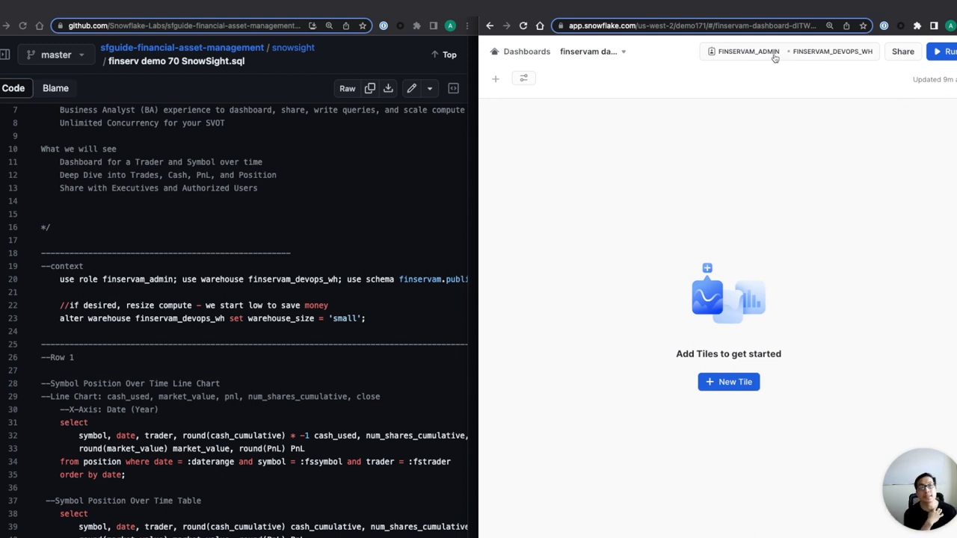
Check the dashboard's selected warehouse and its size against the role, warehouse and resize statements in the script's context section
{"action": "left_click", "coordinate": [844, 55]}
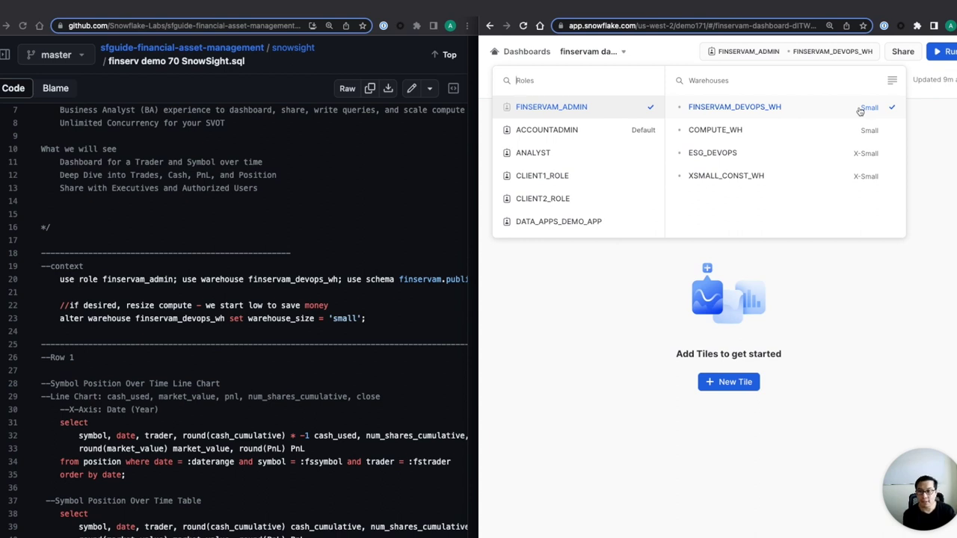
{"action": "left_click", "coordinate": [917, 153]}
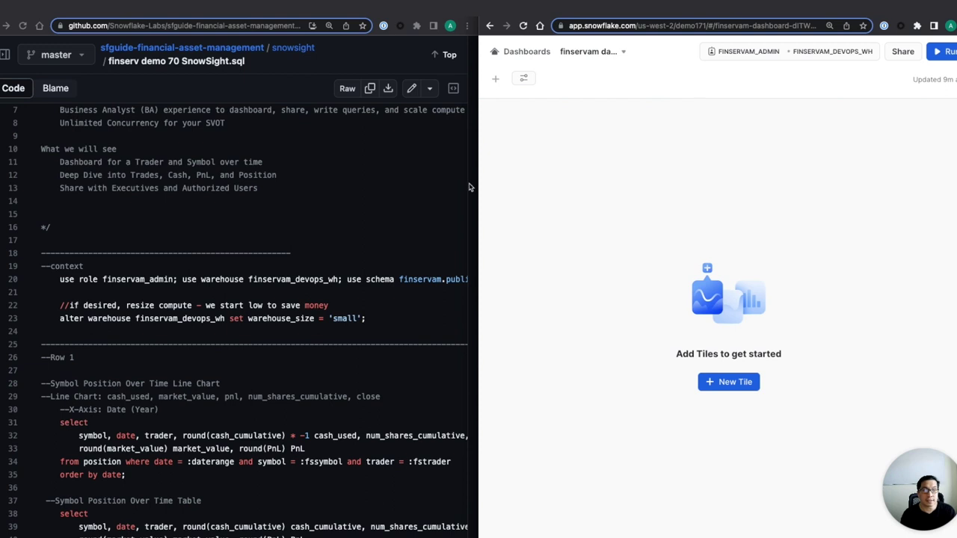
{"action": "left_click", "coordinate": [358, 244]}
{"action": "scroll", "coordinate": [357, 244], "scroll_direction": "right", "scroll_amount": 2}
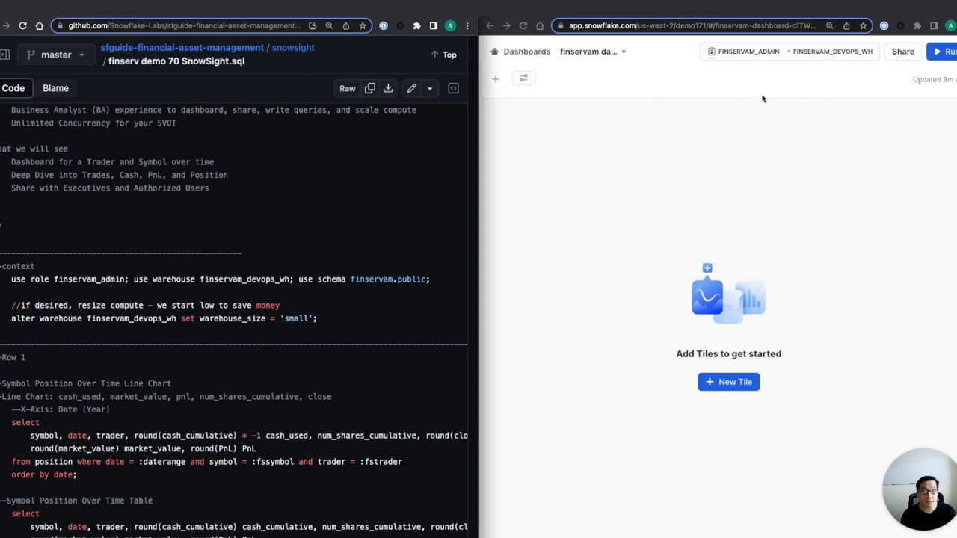
{"action": "left_click", "coordinate": [839, 53]}
{"action": "left_click", "coordinate": [840, 54]}
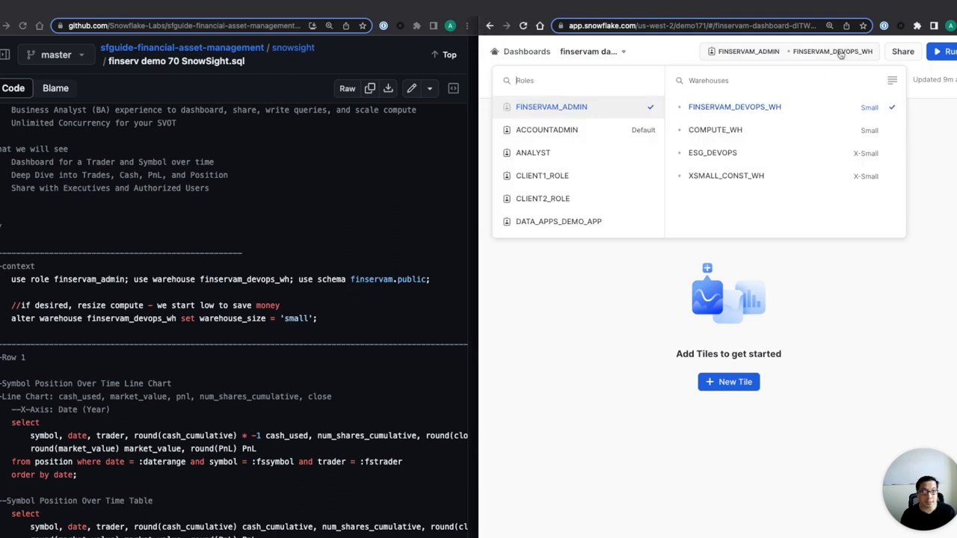
{"action": "left_click", "coordinate": [417, 252]}
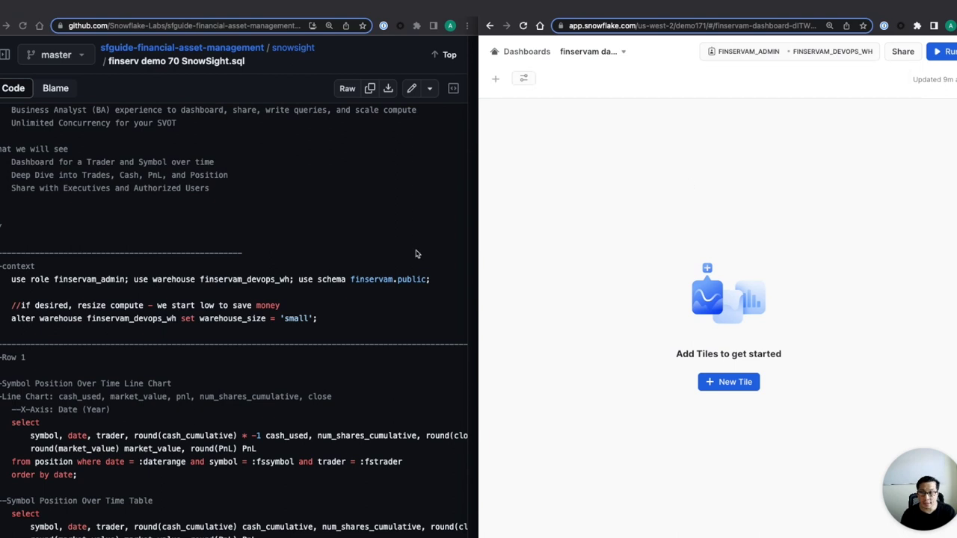
Reduce the GitHub script page's zoom to 110% and highlight the Symbol Position Over Time Line Chart query on lines 28 to 35
{"action": "scroll", "coordinate": [408, 252], "scroll_direction": "left", "scroll_amount": 3}
{"action": "scroll", "coordinate": [418, 252], "scroll_direction": "right", "scroll_amount": 2}
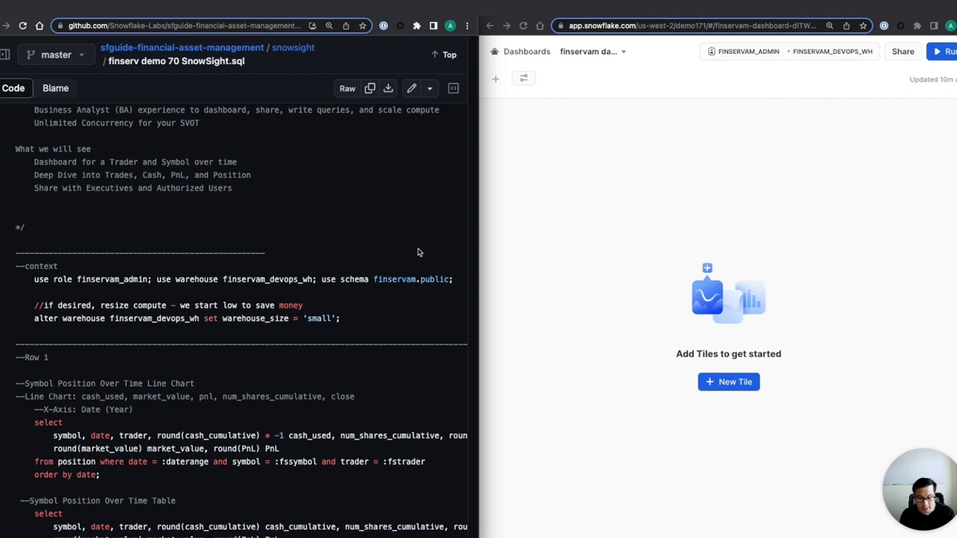
{"action": "key", "text": "ctrl+minus"}
{"action": "key", "text": "ctrl+minus"}
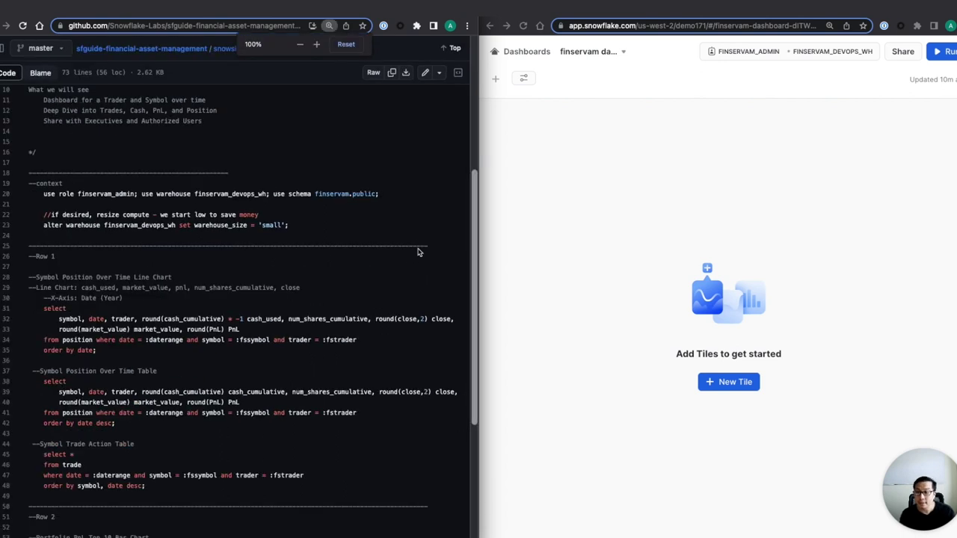
{"action": "key", "text": "ctrl+plus"}
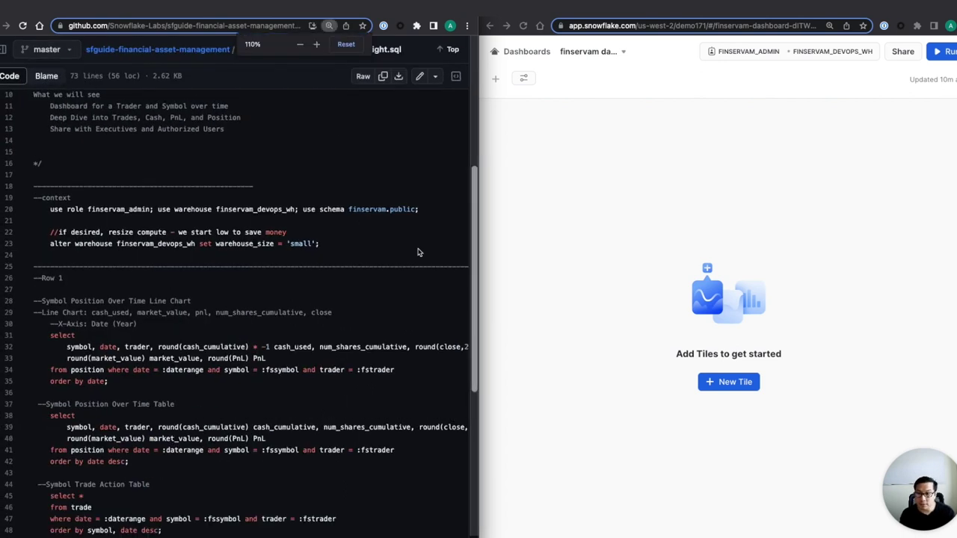
{"action": "scroll", "coordinate": [419, 253], "scroll_direction": "right", "scroll_amount": 1}
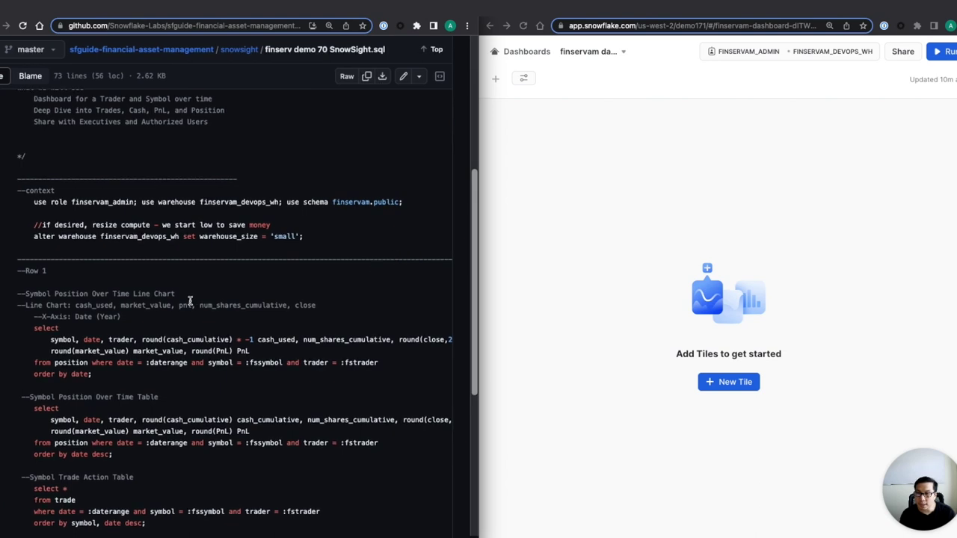
{"action": "left_click_drag", "start_coordinate": [108, 372], "coordinate": [13, 299]}
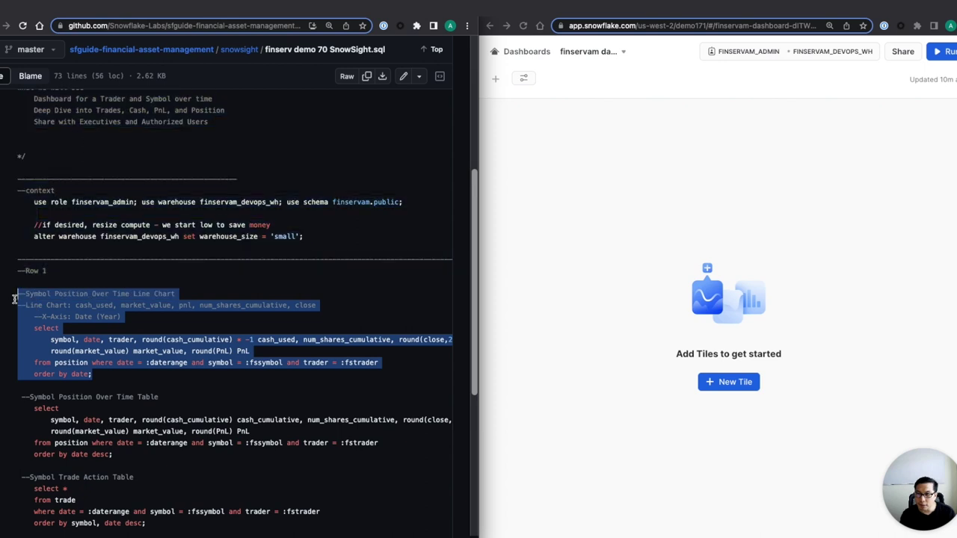
{"action": "scroll", "coordinate": [143, 276], "scroll_direction": "down", "scroll_amount": 1}
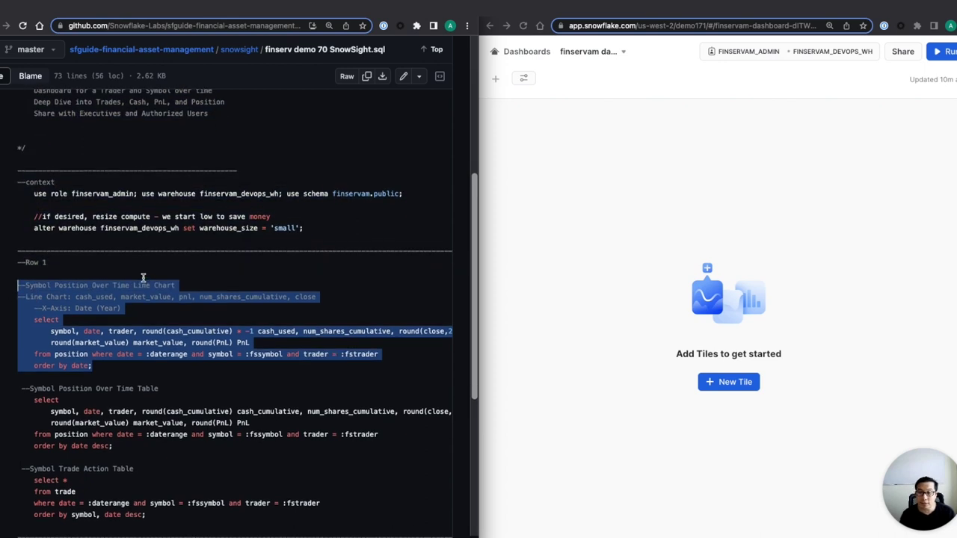
Expand the GitHub script to full width and read through the tile queries under Row 1, Row 2 and Row 3
{"action": "key", "text": "ctrl+alt+Return"}
{"action": "left_click", "coordinate": [137, 263]}
{"action": "scroll", "coordinate": [163, 296], "scroll_direction": "down", "scroll_amount": 2}
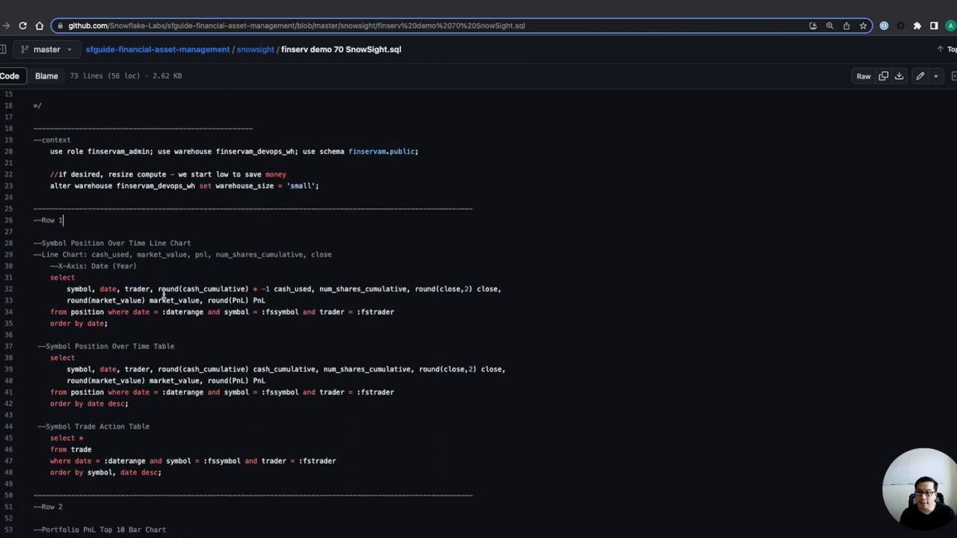
{"action": "scroll", "coordinate": [163, 295], "scroll_direction": "down", "scroll_amount": 1}
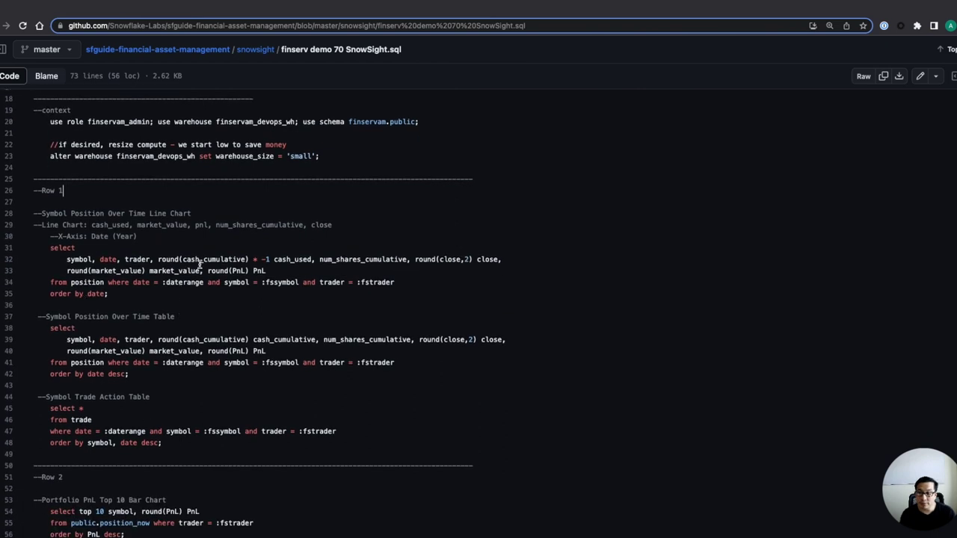
{"action": "scroll", "coordinate": [201, 263], "scroll_direction": "down", "scroll_amount": 7}
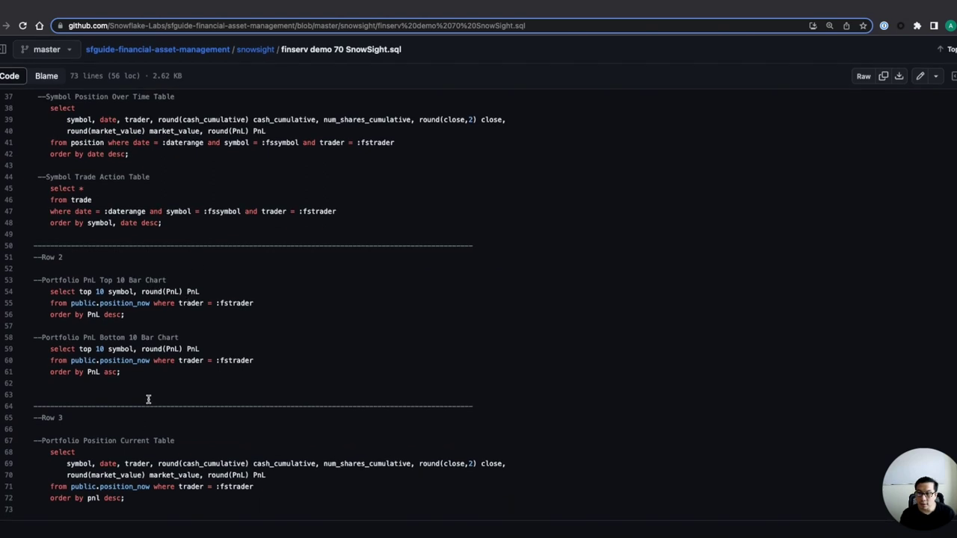
{"action": "scroll", "coordinate": [147, 400], "scroll_direction": "up", "scroll_amount": 8}
{"action": "scroll", "coordinate": [160, 367], "scroll_direction": "up", "scroll_amount": 7}
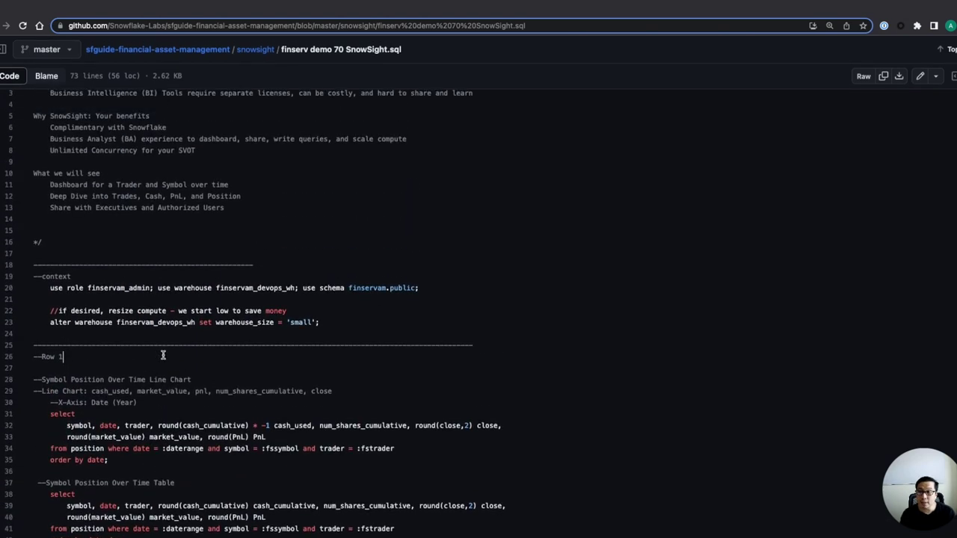
{"action": "scroll", "coordinate": [163, 354], "scroll_direction": "up", "scroll_amount": 2}
{"action": "left_click", "coordinate": [359, 333]}
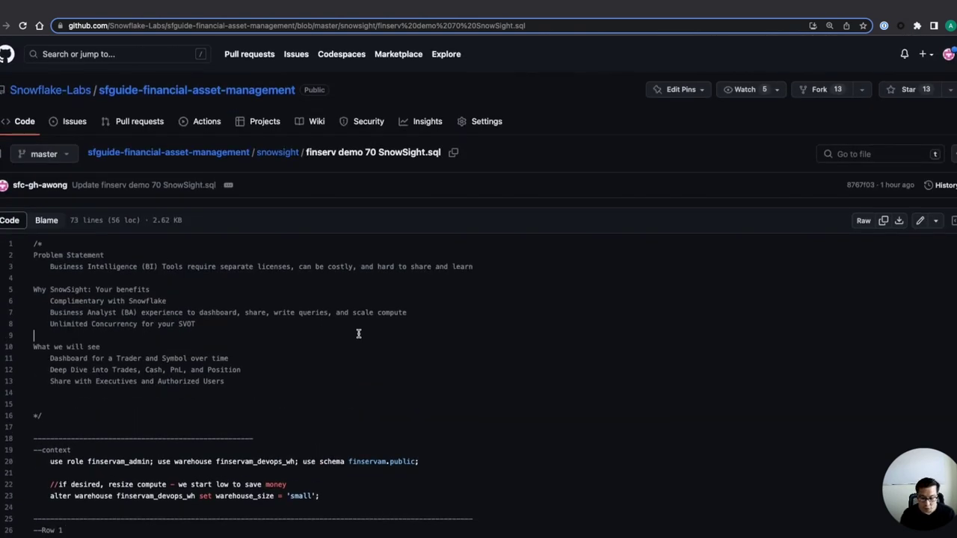
Open an Incognito browser window and load the second Snowflake account's sign-in page from the bookmark B
{"action": "key", "text": "super+shift+n"}
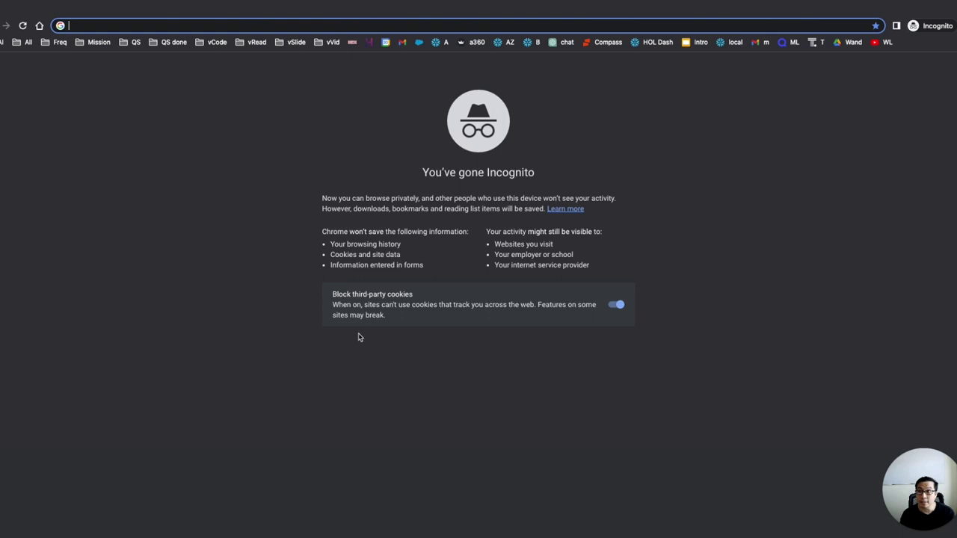
{"action": "left_click", "coordinate": [703, 248]}
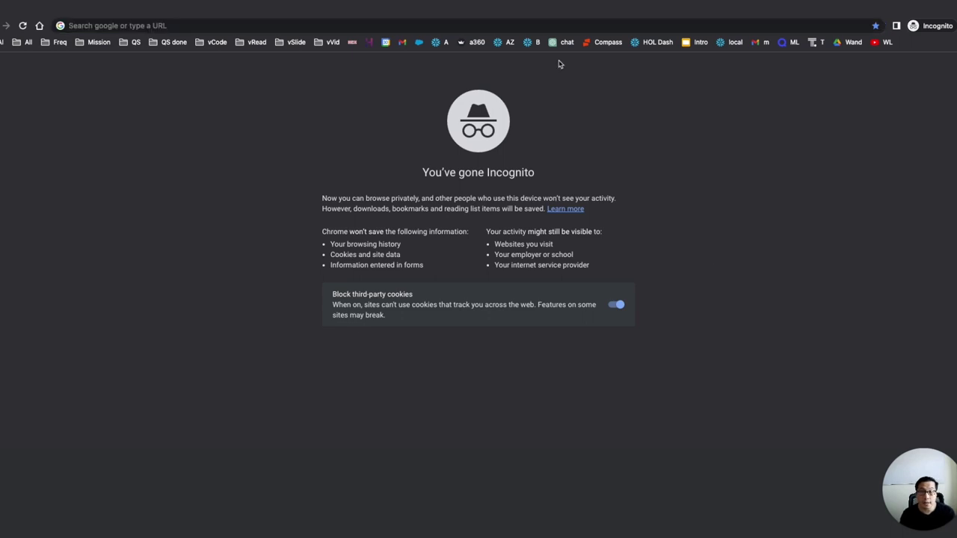
{"action": "left_click", "coordinate": [536, 44]}
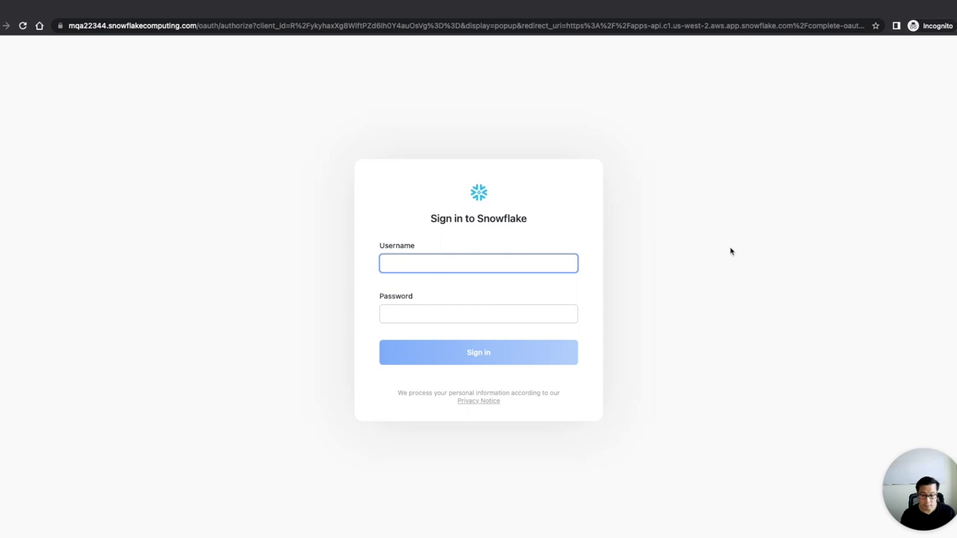
Open 1Password for the account password, fill in the username and password, and sign in to Snowflake
{"action": "key", "text": "super+space"}
{"action": "type", "text": "1"}
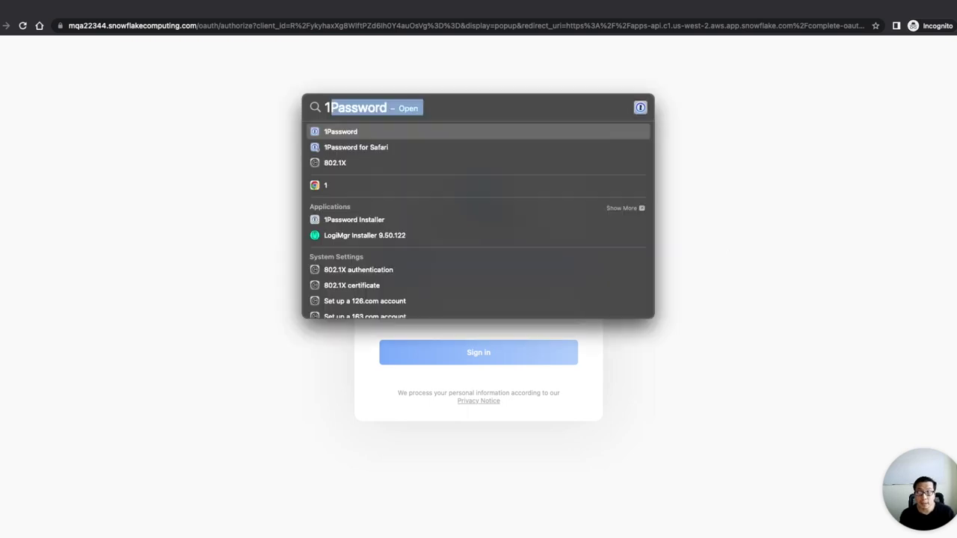
{"action": "key", "text": "Return"}
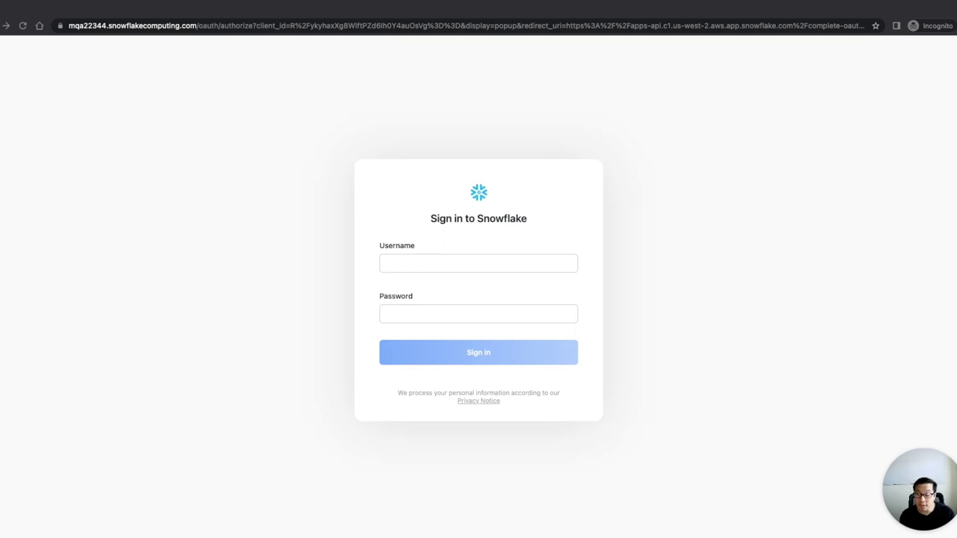
{"action": "left_click", "coordinate": [401, 262]}
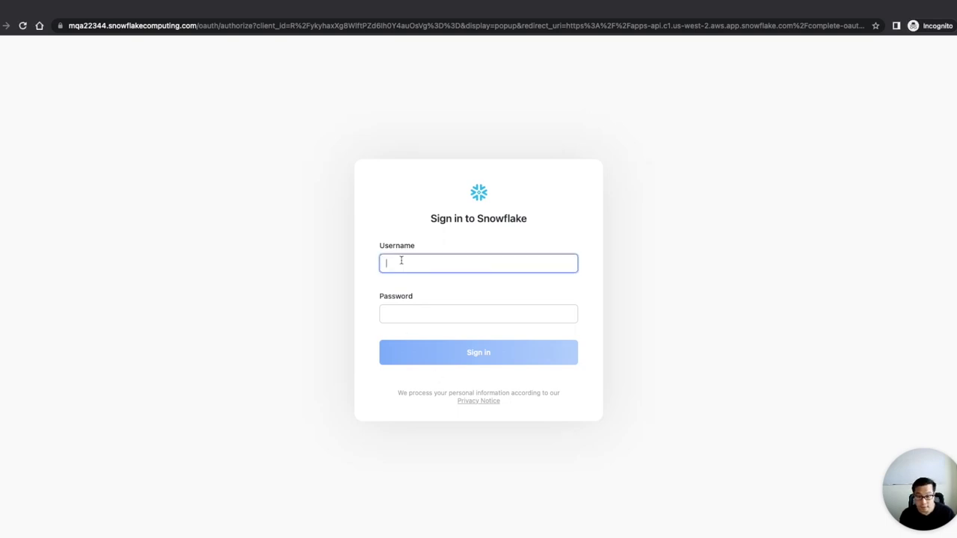
{"action": "type", "text": "john"}
{"action": "key", "text": "Tab"}
{"action": "key", "text": "super+v"}
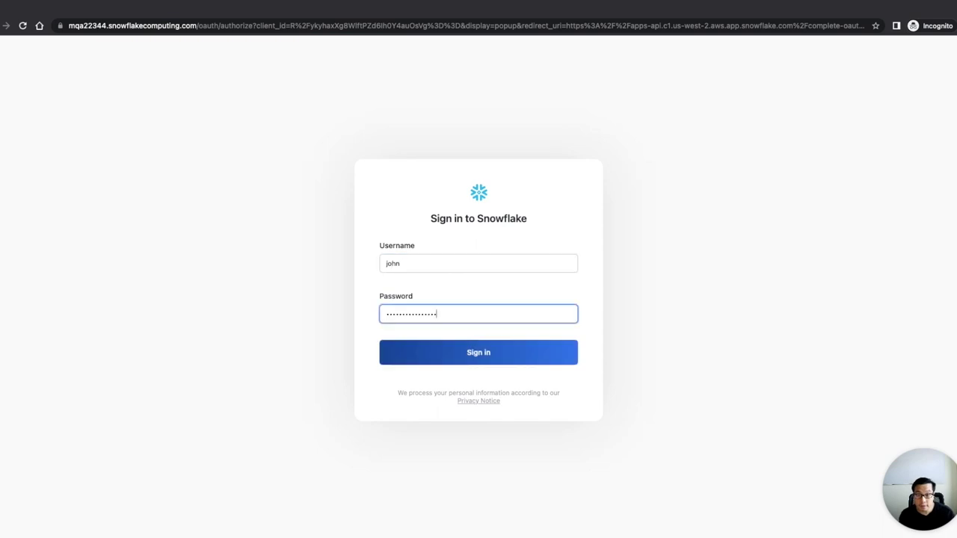
{"action": "left_click", "coordinate": [472, 358]}
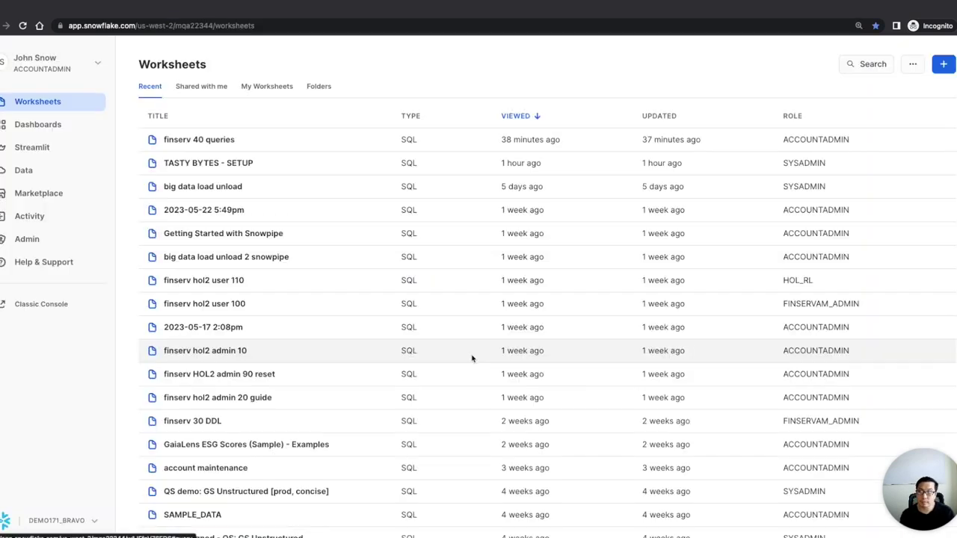
Open the finished FinServ Asset Mgmt Trader dashboard and bring up the query behind its Symbol Position Over Time Line Chart tile
{"action": "left_click", "coordinate": [77, 126]}
{"action": "left_click", "coordinate": [270, 146]}
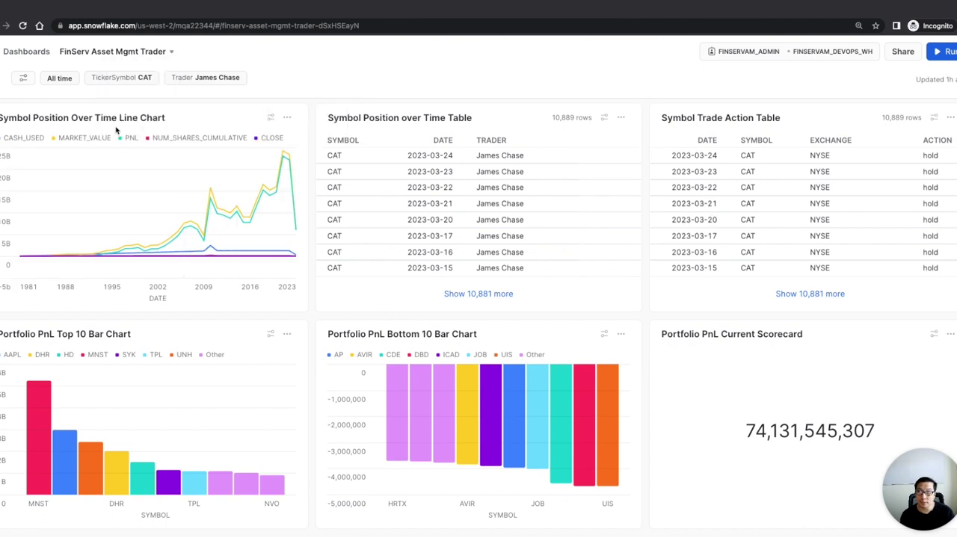
{"action": "left_click", "coordinate": [287, 120]}
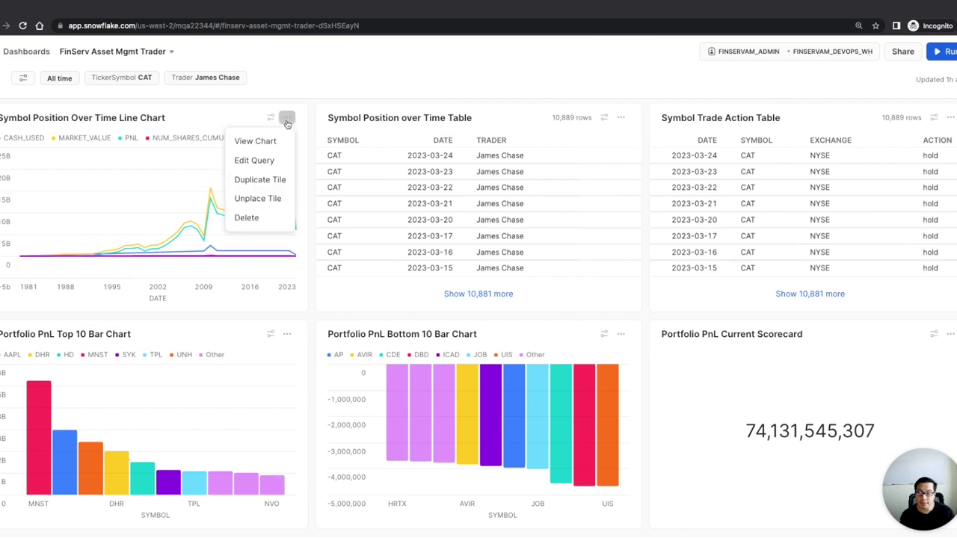
{"action": "left_click", "coordinate": [275, 160]}
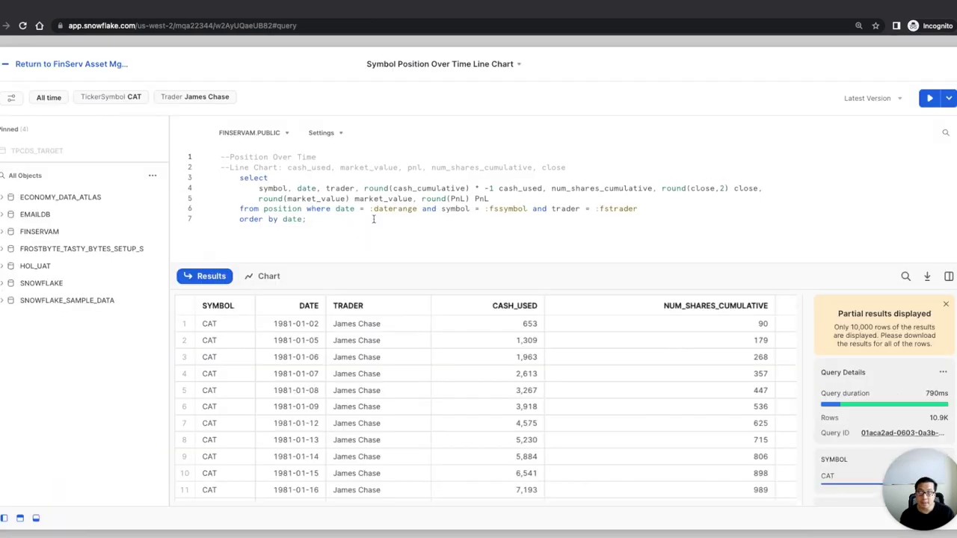
Examine the reference tile's query, results and line chart settings, including its summed data columns and yearly DATE X-axis
{"action": "left_click_drag", "start_coordinate": [374, 219], "coordinate": [208, 159]}
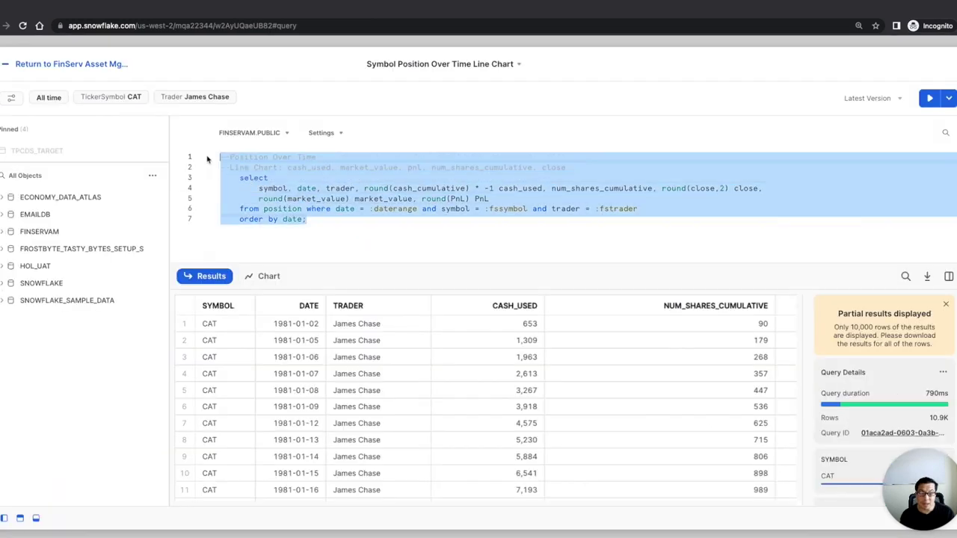
{"action": "left_click", "coordinate": [349, 227]}
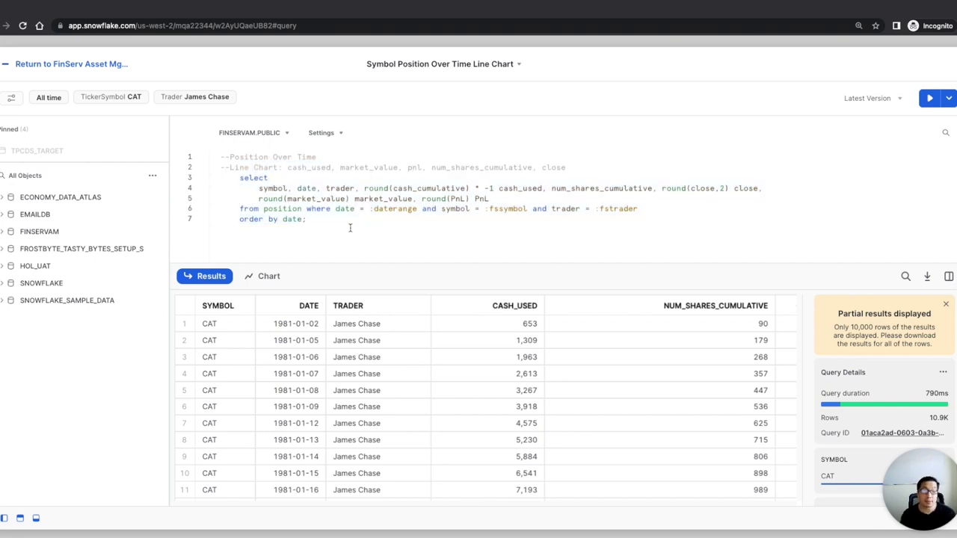
{"action": "left_click", "coordinate": [274, 278]}
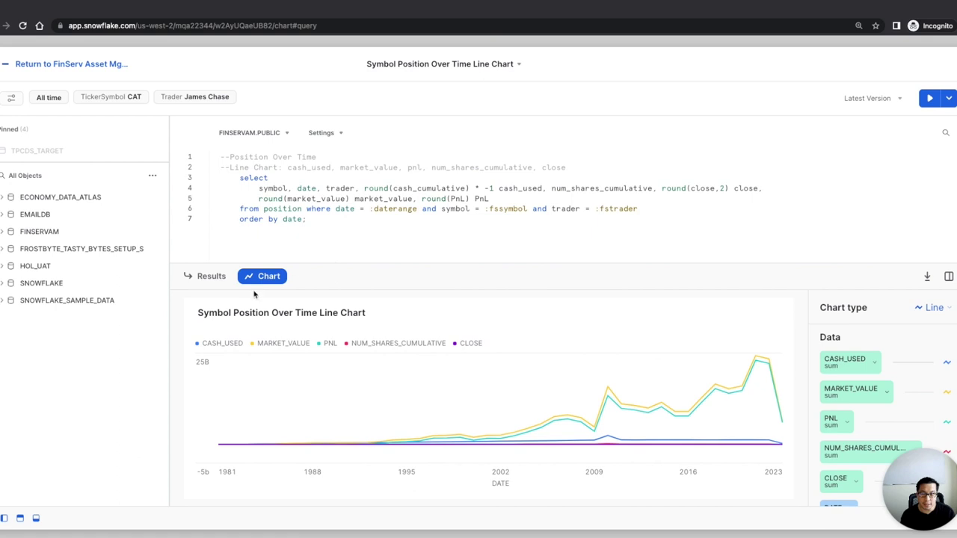
{"action": "left_click", "coordinate": [212, 278]}
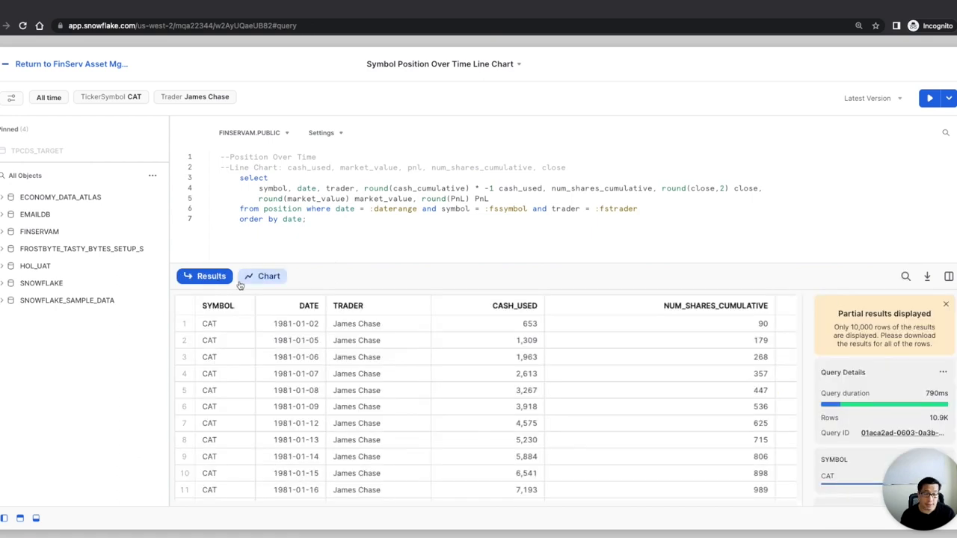
{"action": "left_click", "coordinate": [261, 277]}
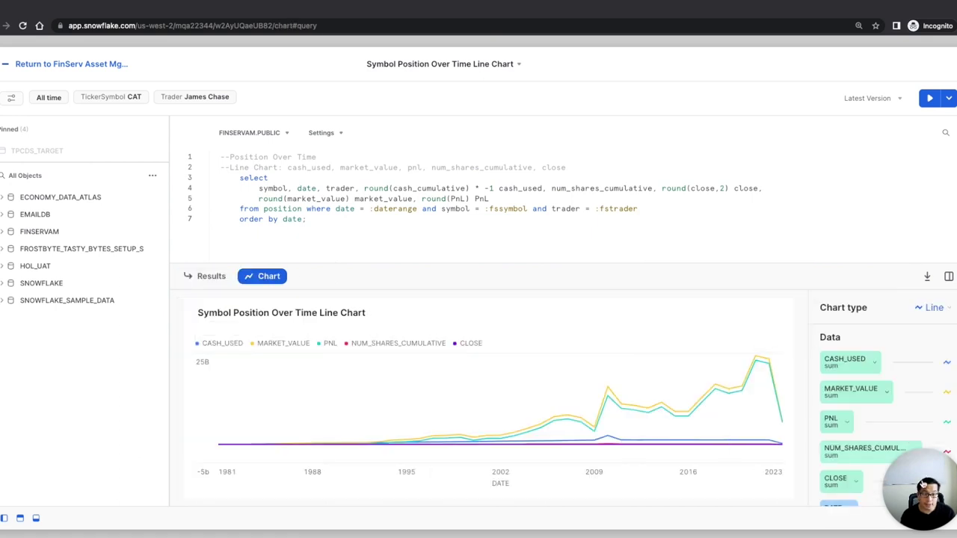
{"action": "left_click_drag", "start_coordinate": [927, 492], "coordinate": [86, 491]}
{"action": "scroll", "coordinate": [875, 359], "scroll_direction": "down", "scroll_amount": 3}
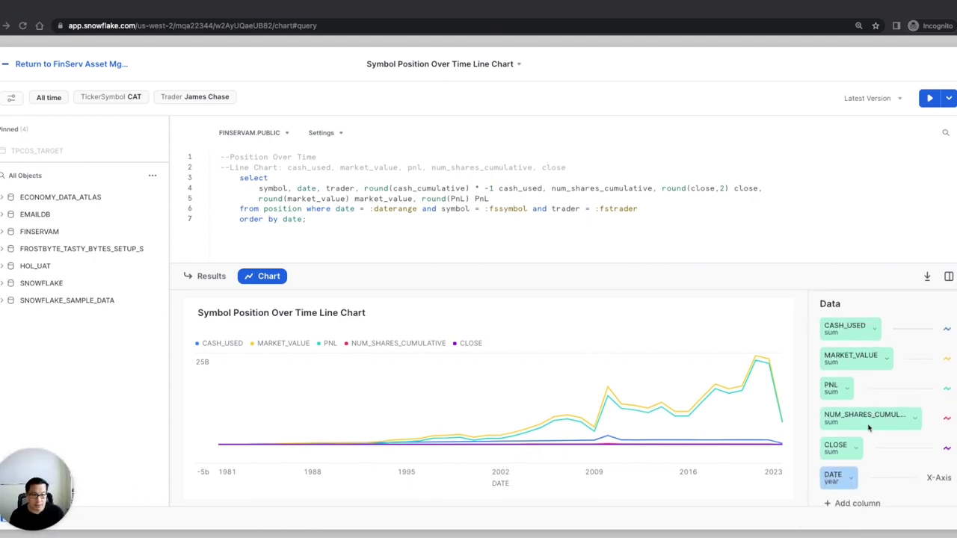
{"action": "scroll", "coordinate": [866, 424], "scroll_direction": "down", "scroll_amount": 1}
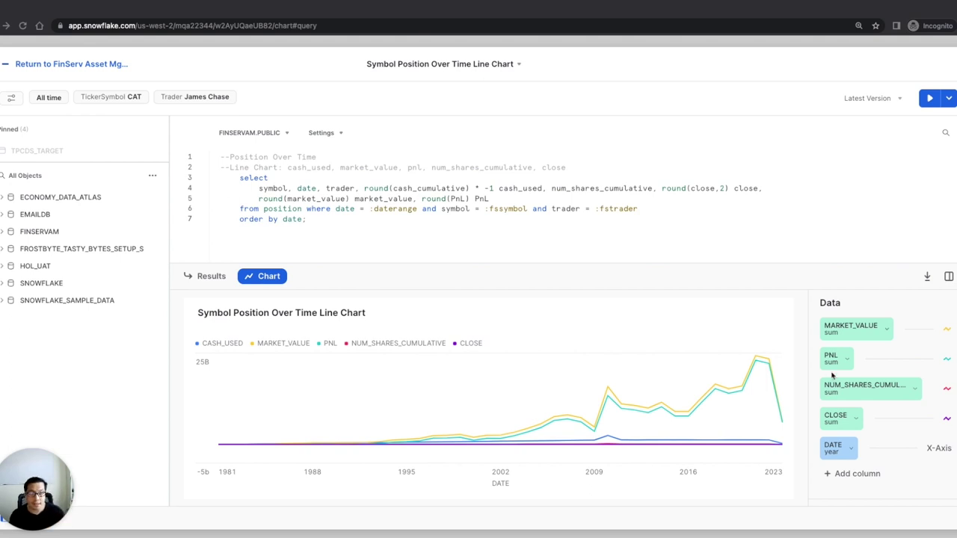
{"action": "scroll", "coordinate": [848, 371], "scroll_direction": "up", "scroll_amount": 2}
{"action": "scroll", "coordinate": [848, 372], "scroll_direction": "up", "scroll_amount": 1}
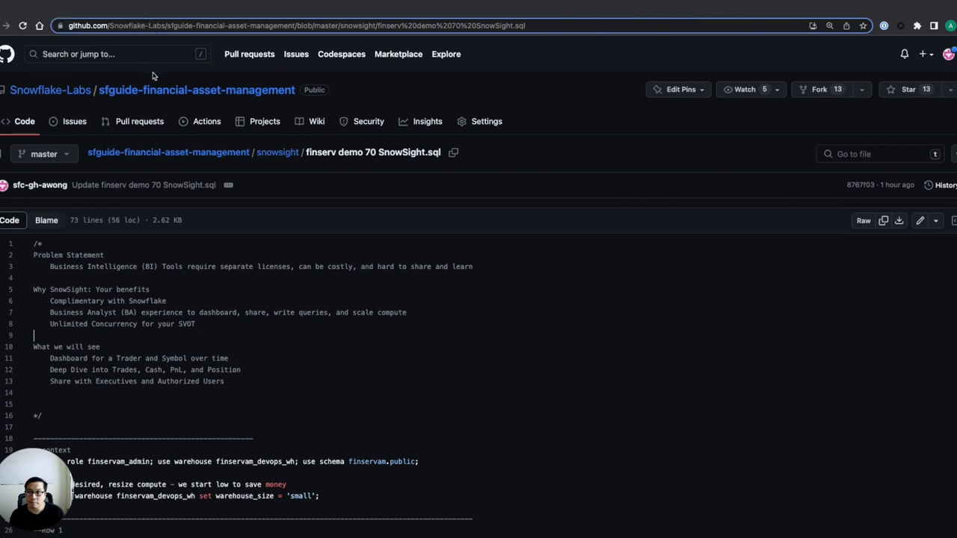
Place the GitHub SnowSight script side by side with the empty finservam dashboard and bring up the Row 1 queries
{"action": "key", "text": "super+Tab"}
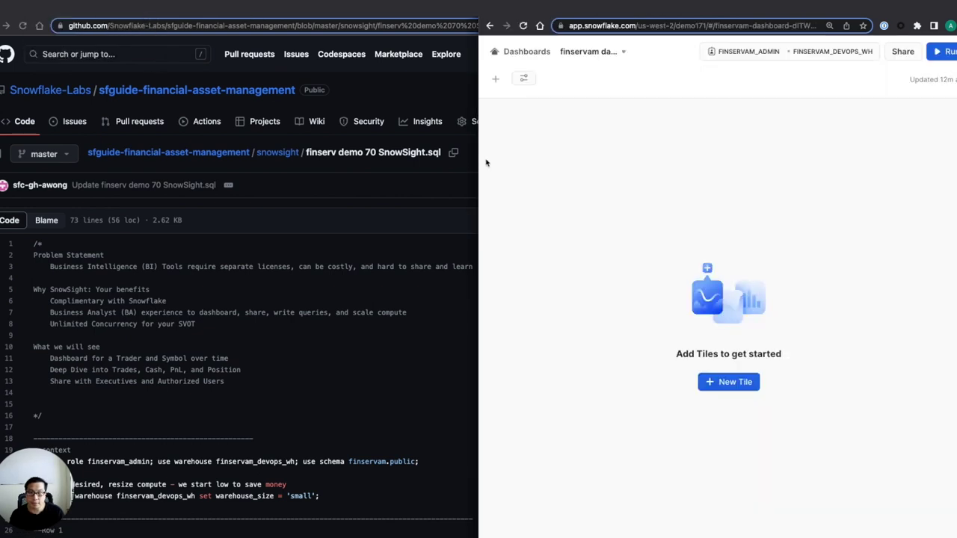
{"action": "left_click", "coordinate": [461, 172]}
{"action": "key", "text": "ctrl+alt+Left"}
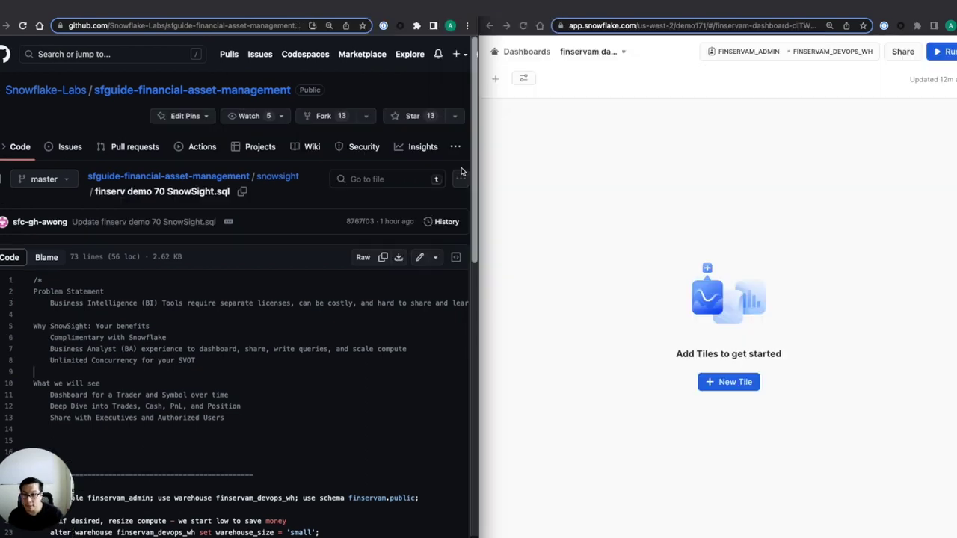
{"action": "scroll", "coordinate": [330, 241], "scroll_direction": "down", "scroll_amount": 5}
{"action": "scroll", "coordinate": [329, 240], "scroll_direction": "down", "scroll_amount": 3}
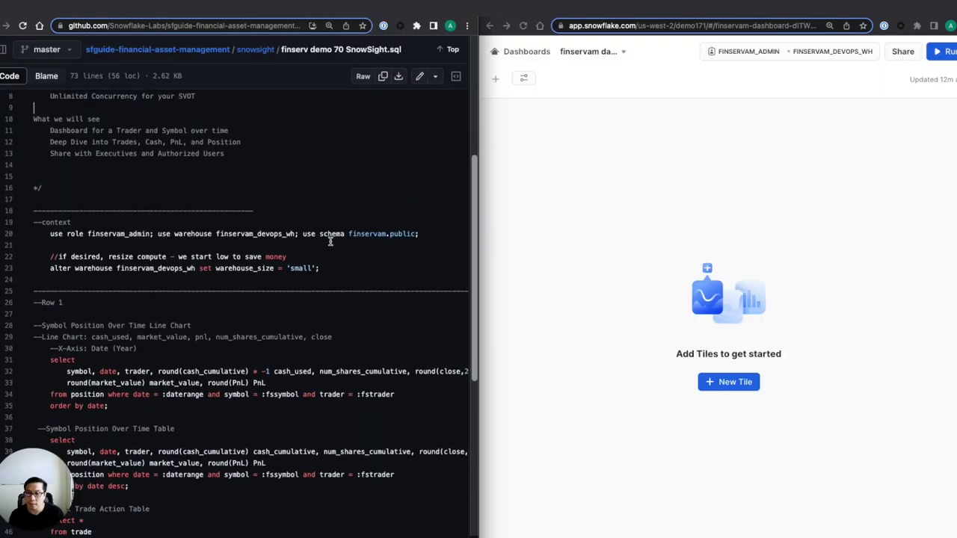
{"action": "left_click", "coordinate": [686, 217]}
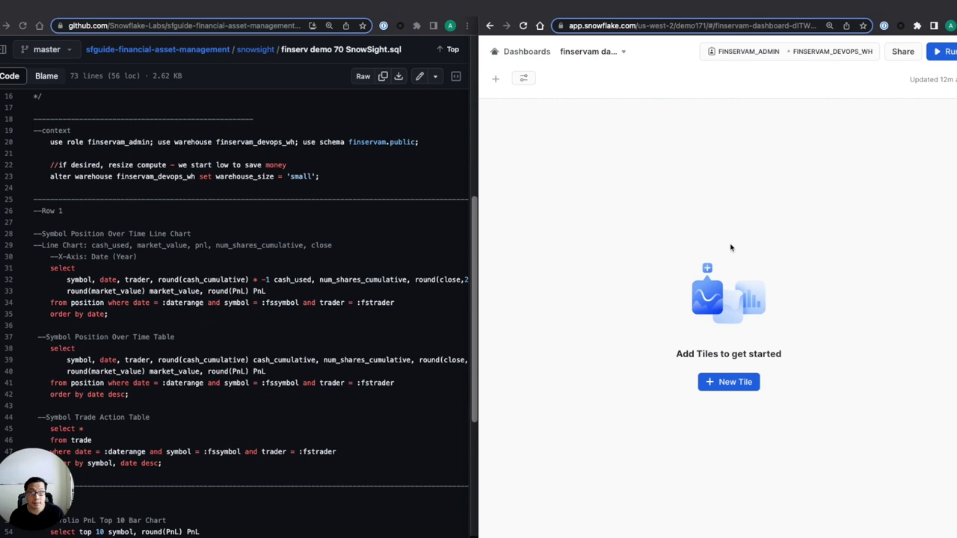
Add a new tile to the finservam dashboard and paste in the script's Symbol Position Over Time Line Chart query
{"action": "left_click", "coordinate": [729, 384]}
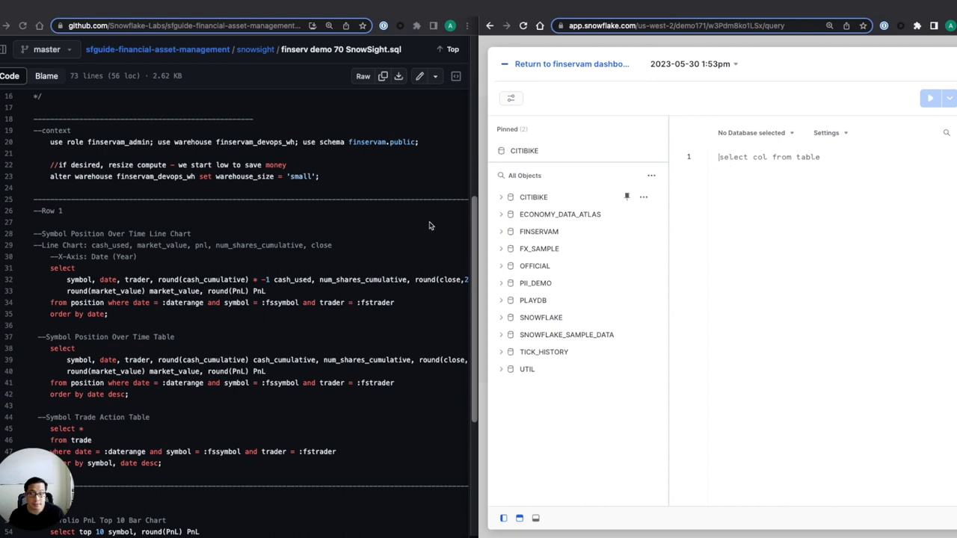
{"action": "left_click", "coordinate": [165, 302]}
{"action": "left_click_drag", "start_coordinate": [137, 310], "coordinate": [24, 237]}
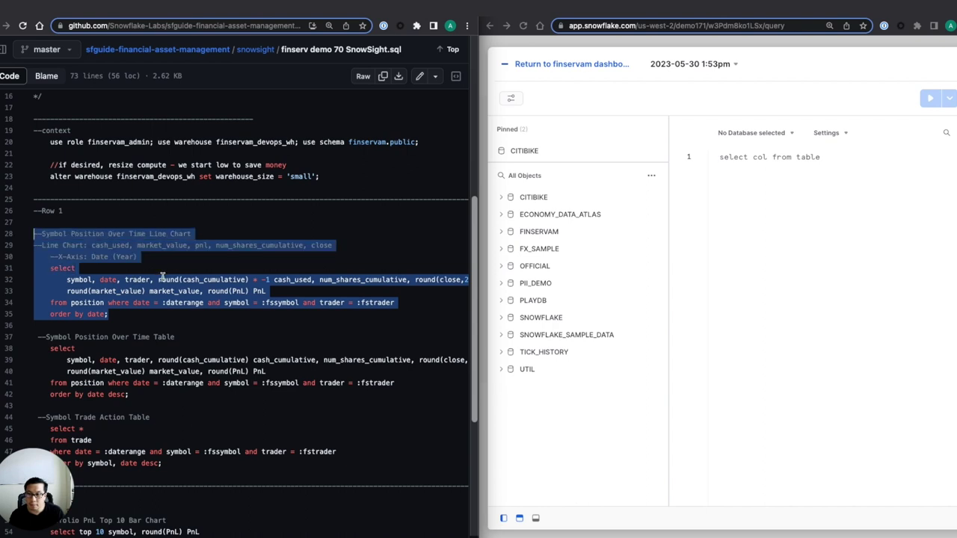
{"action": "left_click", "coordinate": [755, 201]}
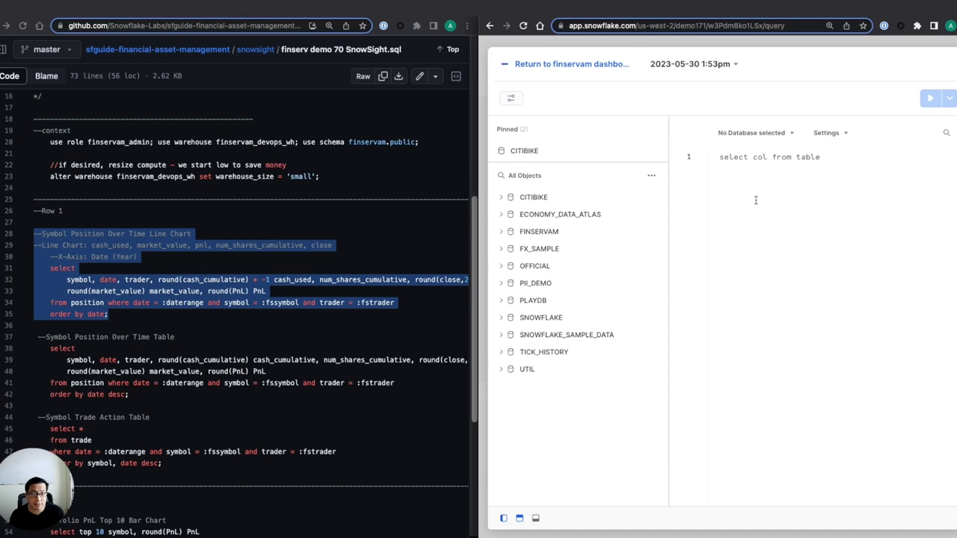
{"action": "type", "text": "--Symbol Position Over Time Line Chart --Line Chart: cash_used, market_value, pnl, num_shares_cumulative, close     --X-Axis: Date (Year)     select         symbol, date, trader, round(cash_cumulative) * -1 cash_used, num_shares_cumulative, round(close,2) close,         round(market_value) market_value, round(PnL) PnL     from position where date = :daterange and symbol = :fssymbol and trader = :fstrader     order by date;"}
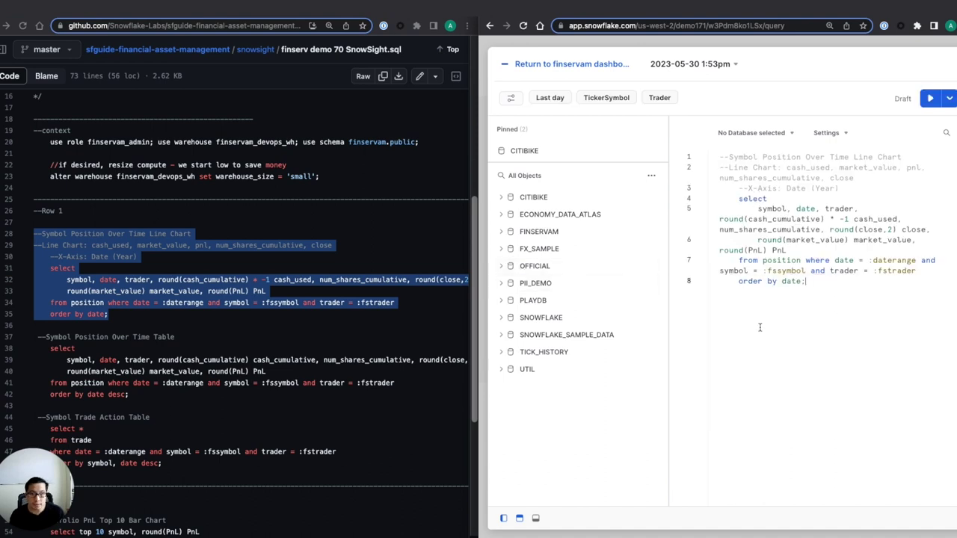
Show the tile's worksheet at full width, run the query, and enlarge the editor area to fit all eight lines
{"action": "key", "text": "ctrl+super+f"}
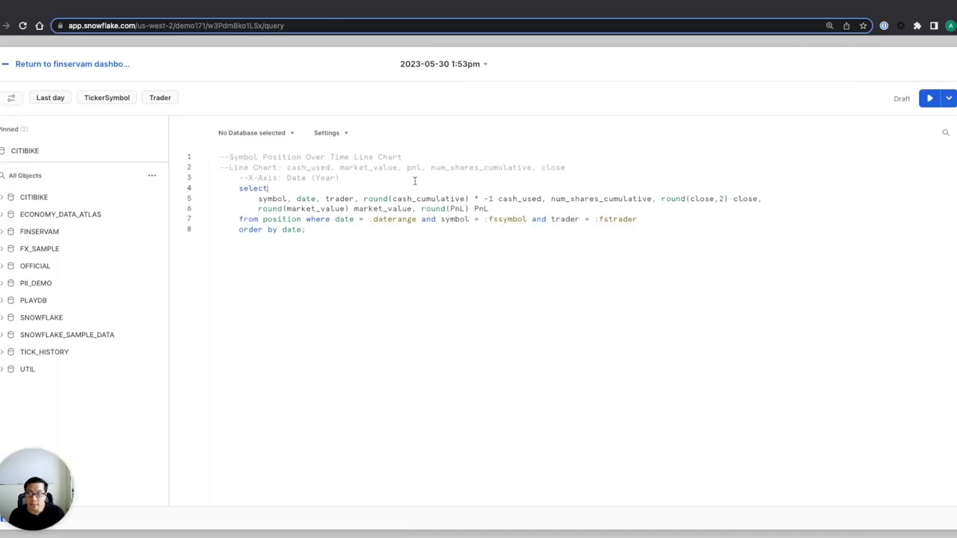
{"action": "key", "text": "super+Return"}
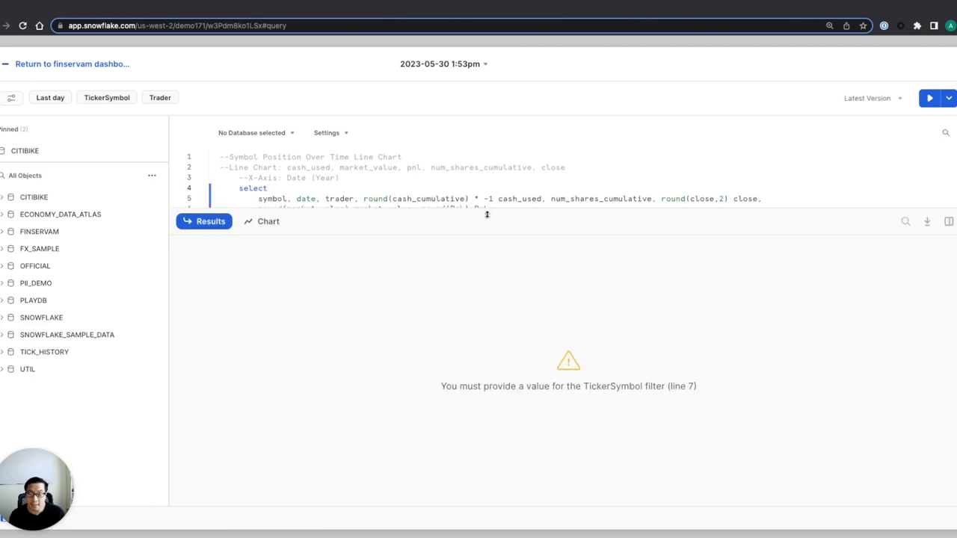
{"action": "left_click_drag", "start_coordinate": [488, 211], "coordinate": [444, 315]}
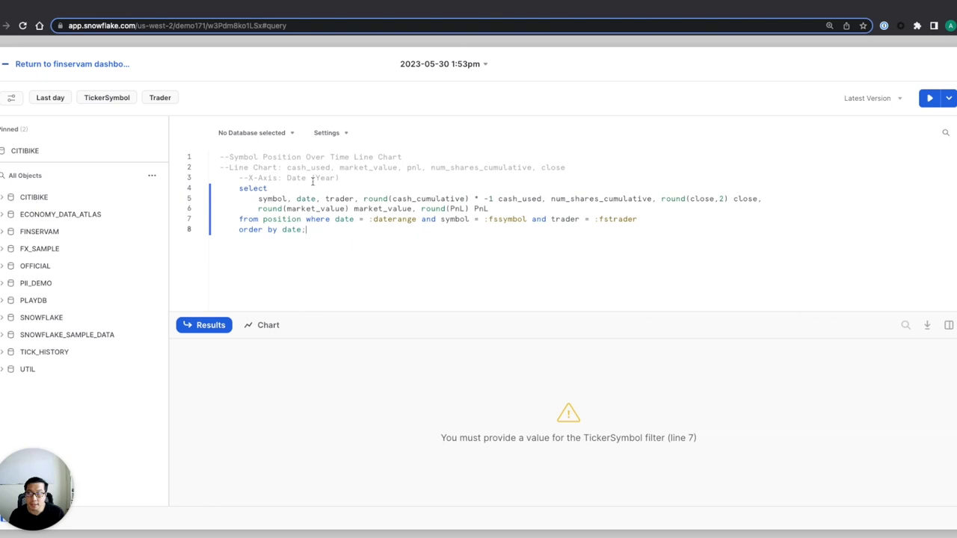
Filter to Last 12 months, TickerSymbol AMZN and the lowercase single-name trader found with "char", and run the query
{"action": "left_click", "coordinate": [64, 104]}
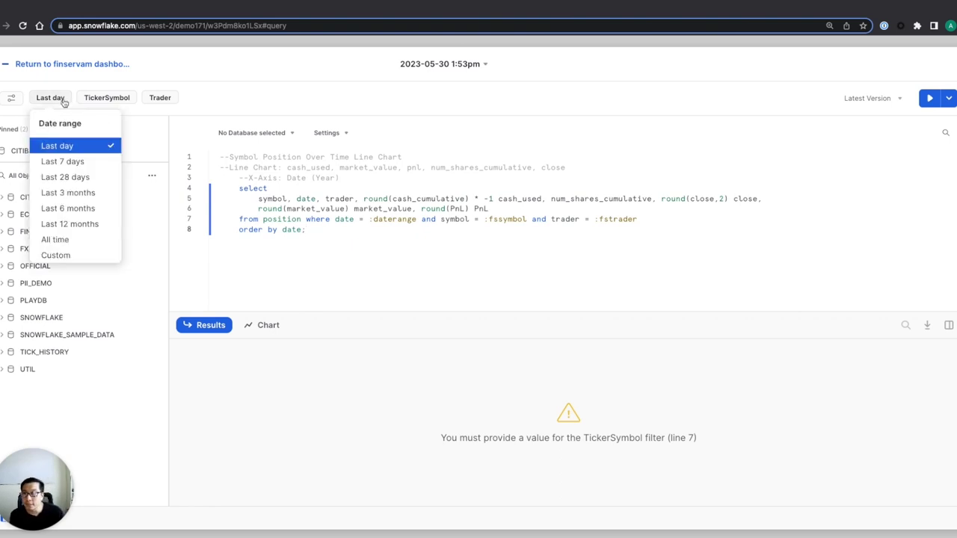
{"action": "left_click", "coordinate": [68, 224]}
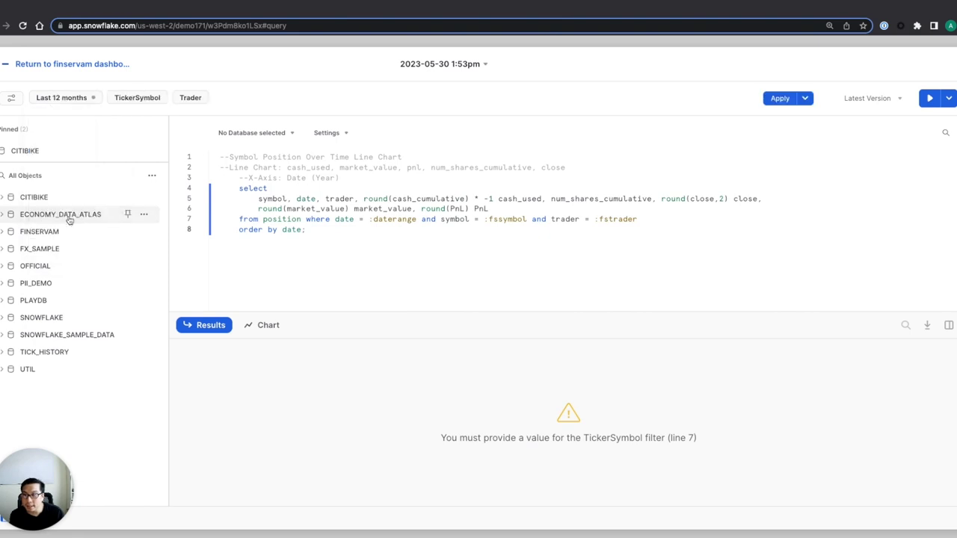
{"action": "left_click", "coordinate": [136, 98]}
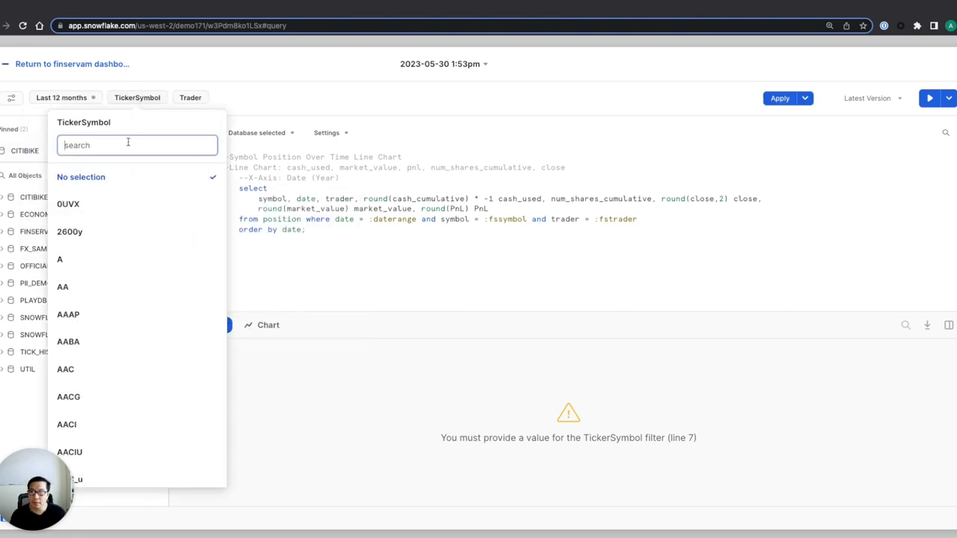
{"action": "type", "text": "AMZN"}
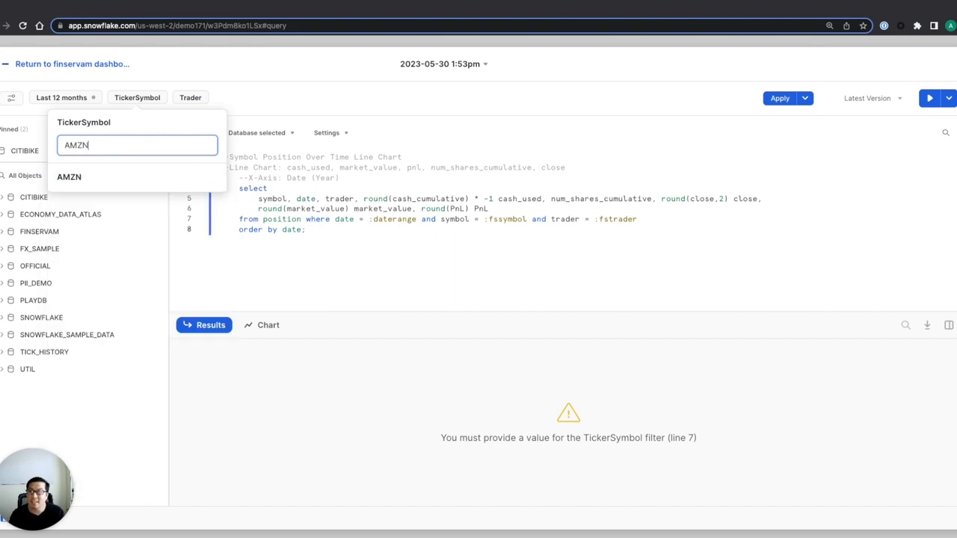
{"action": "left_click", "coordinate": [98, 180]}
{"action": "left_click", "coordinate": [220, 97]}
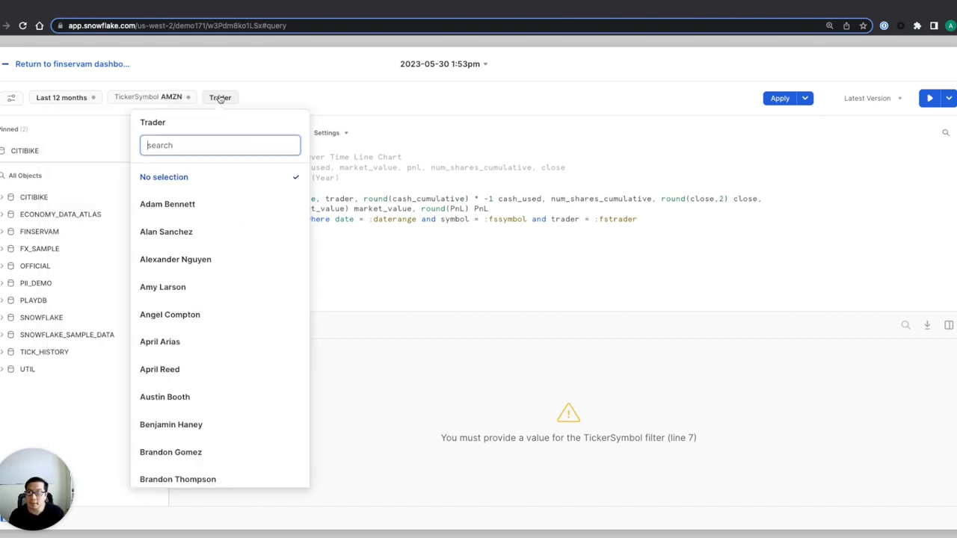
{"action": "type", "text": "char"}
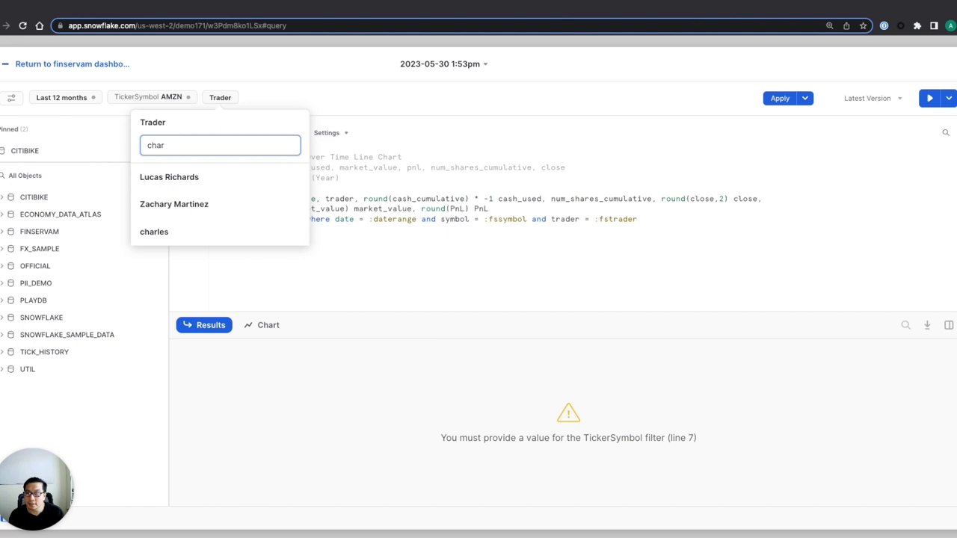
{"action": "left_click", "coordinate": [189, 234]}
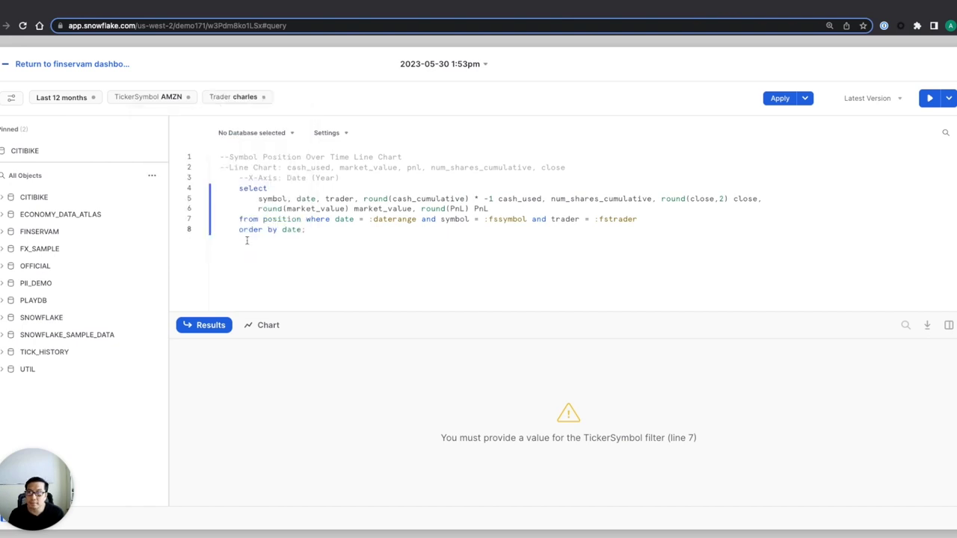
{"action": "left_click", "coordinate": [931, 98]}
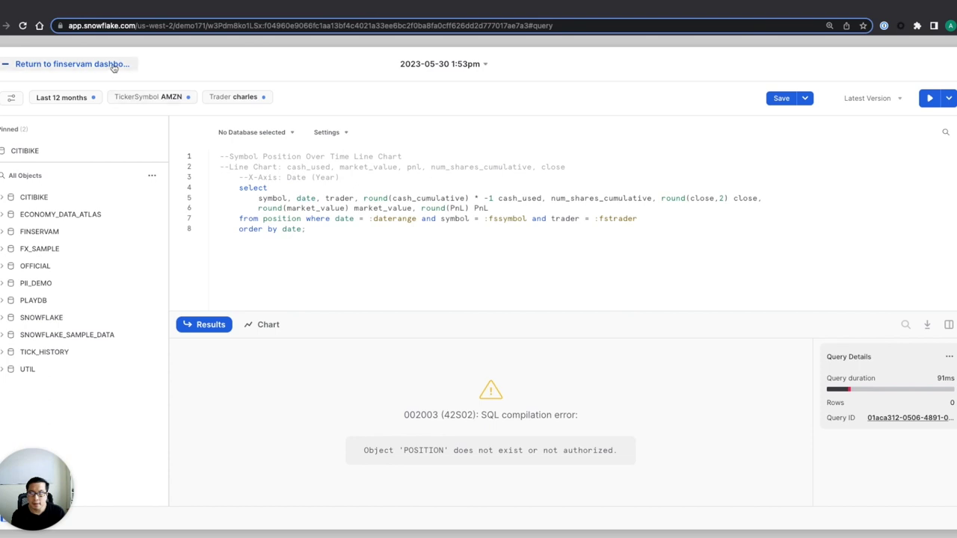
{"action": "left_click", "coordinate": [291, 134]}
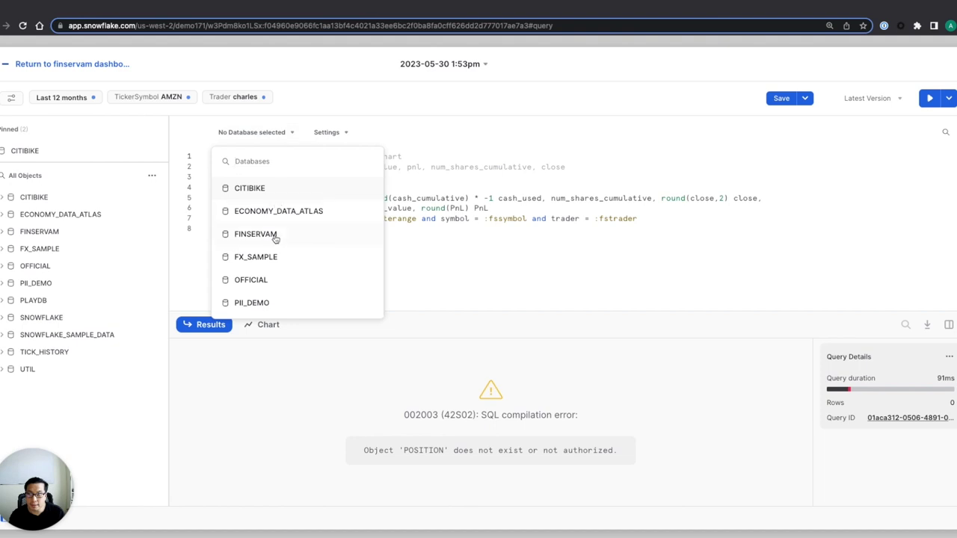
{"action": "left_click", "coordinate": [540, 239]}
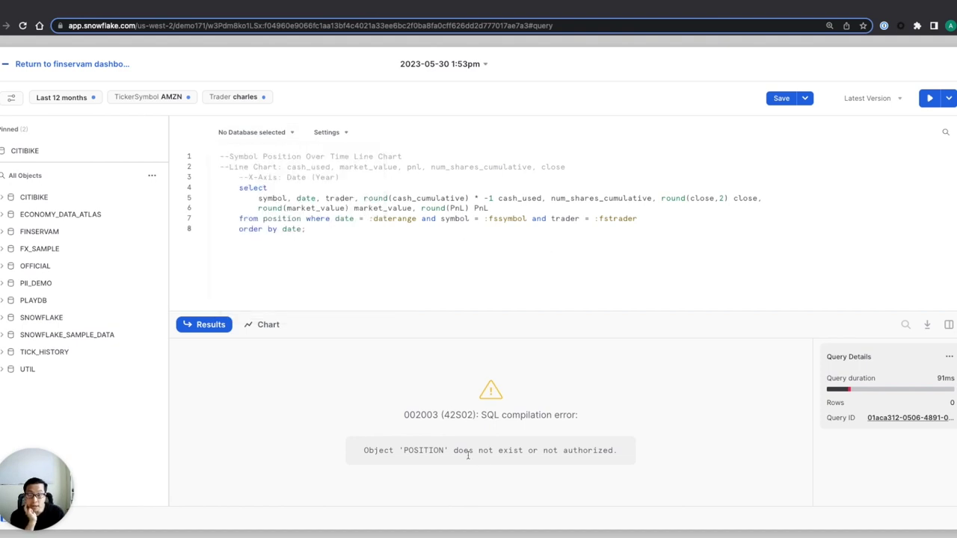
{"action": "double_click", "coordinate": [287, 219]}
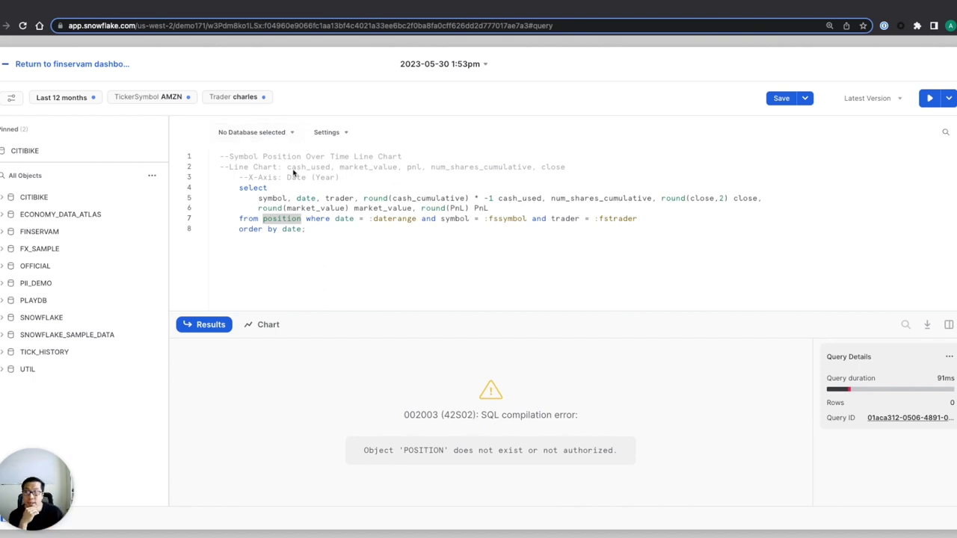
{"action": "left_click", "coordinate": [341, 178]}
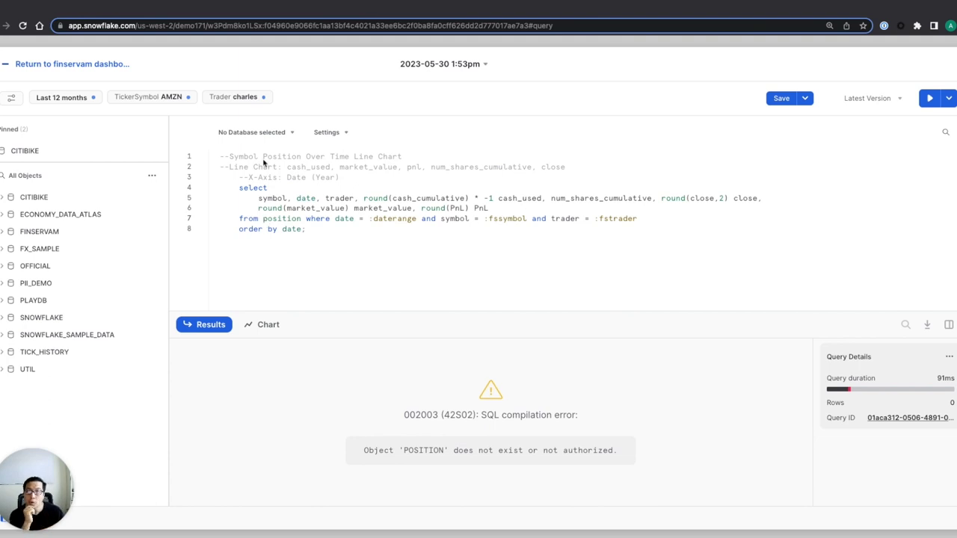
Set the query's database context to FINSERVAM with the PUBLIC schema and run the query again
{"action": "left_click", "coordinate": [274, 139]}
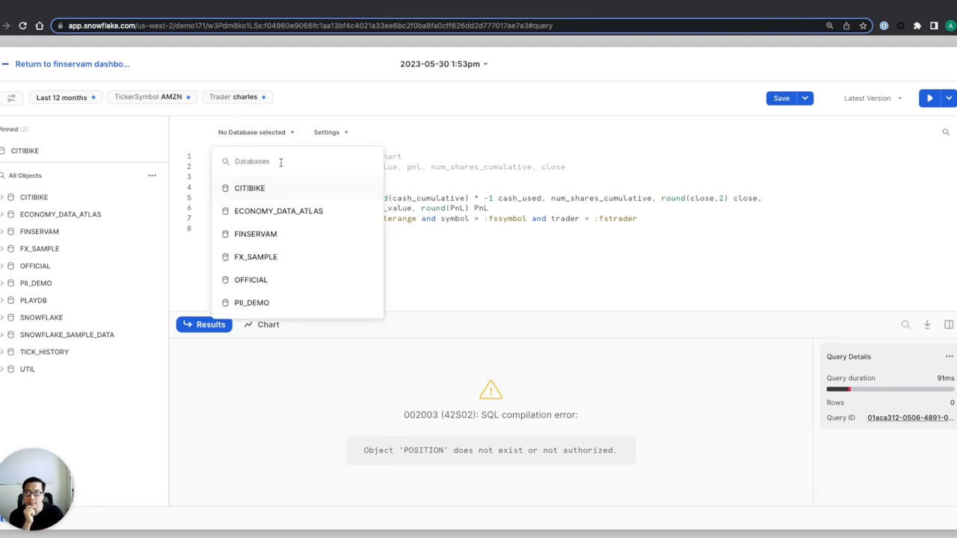
{"action": "left_click", "coordinate": [292, 234]}
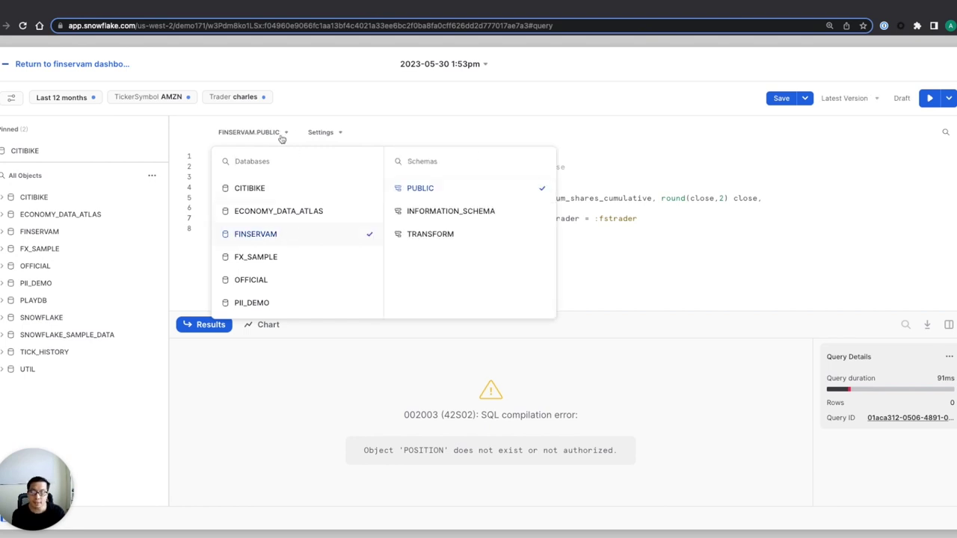
{"action": "left_click", "coordinate": [590, 191]}
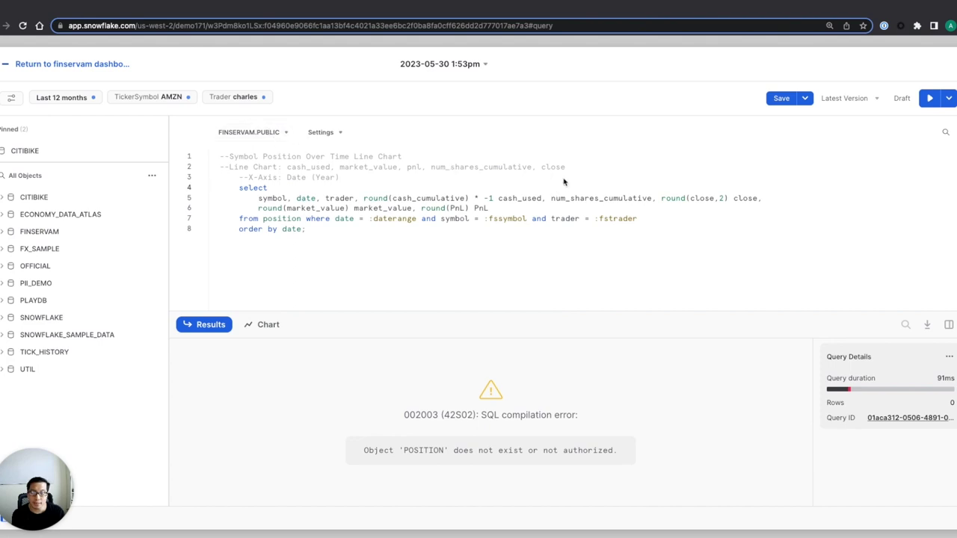
{"action": "left_click", "coordinate": [927, 100]}
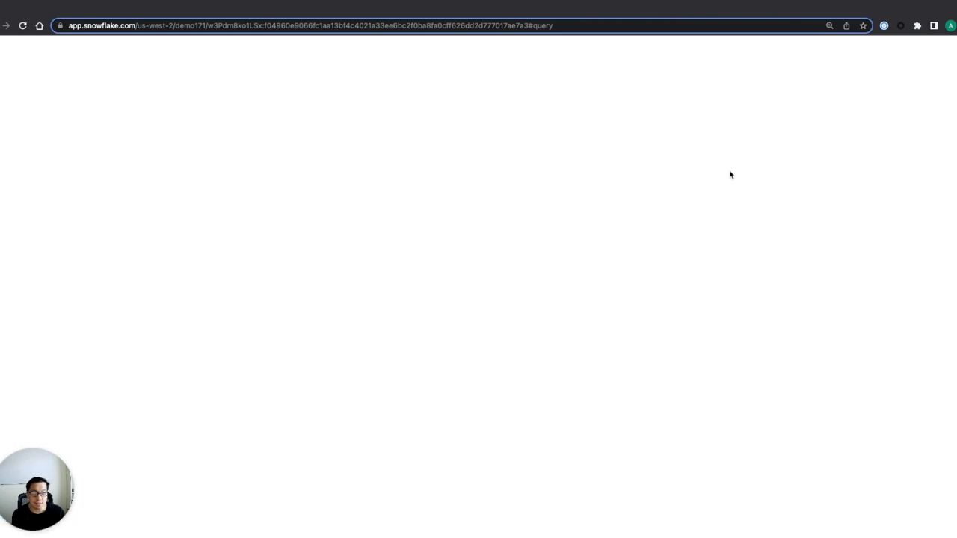
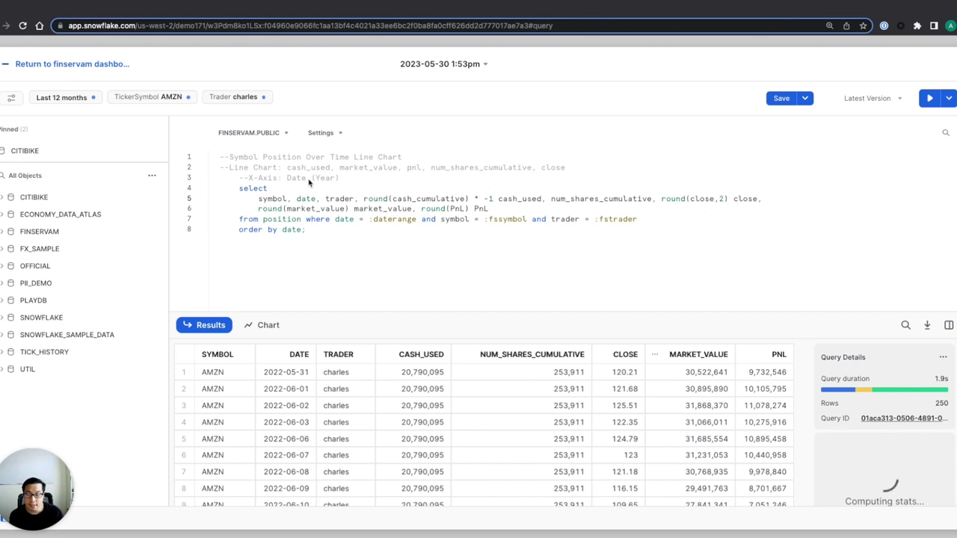
Show the query as a line chart, add MARKET_VALUE as a summed line and set CASH_USED's aggregation to Sum
{"action": "mouse_move", "coordinate": [839, 379]}
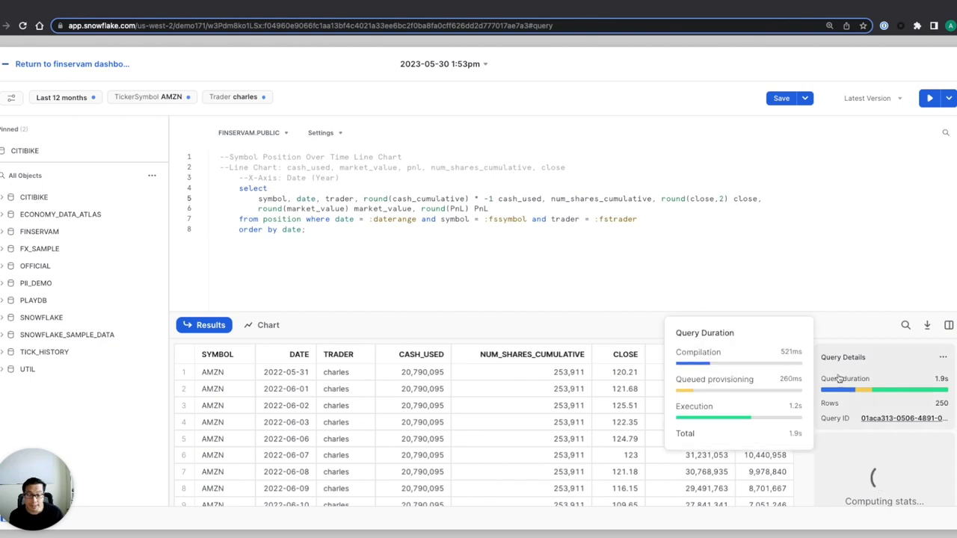
{"action": "left_click", "coordinate": [267, 324]}
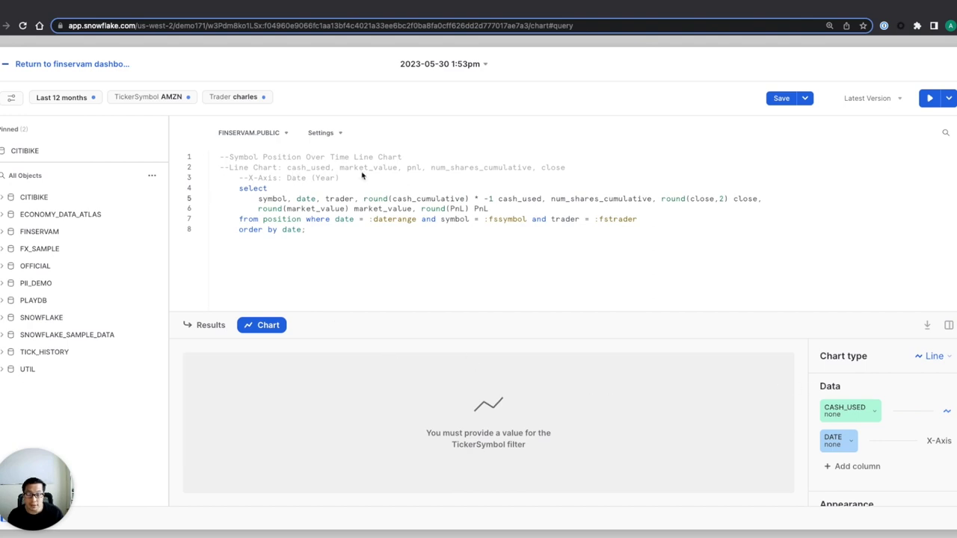
{"action": "left_click", "coordinate": [857, 466]}
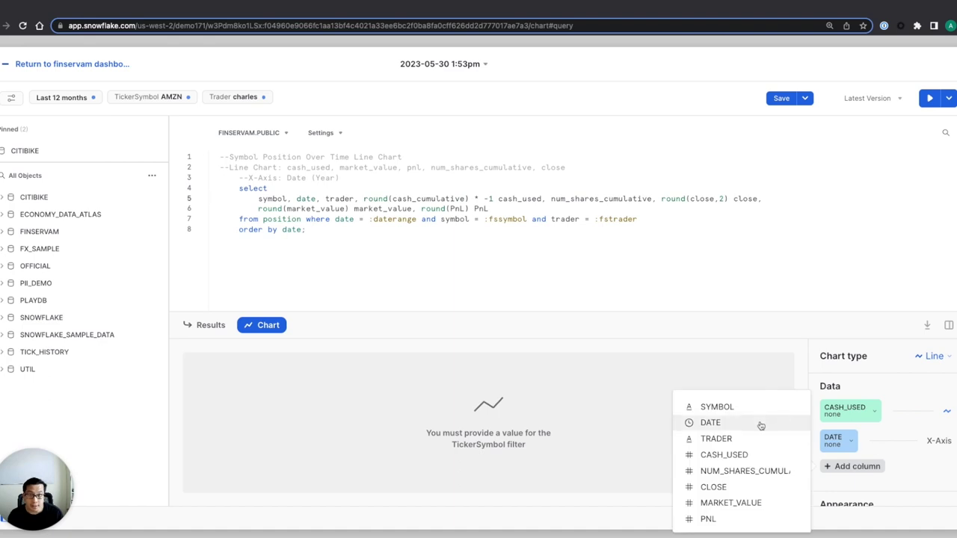
{"action": "left_click", "coordinate": [740, 503]}
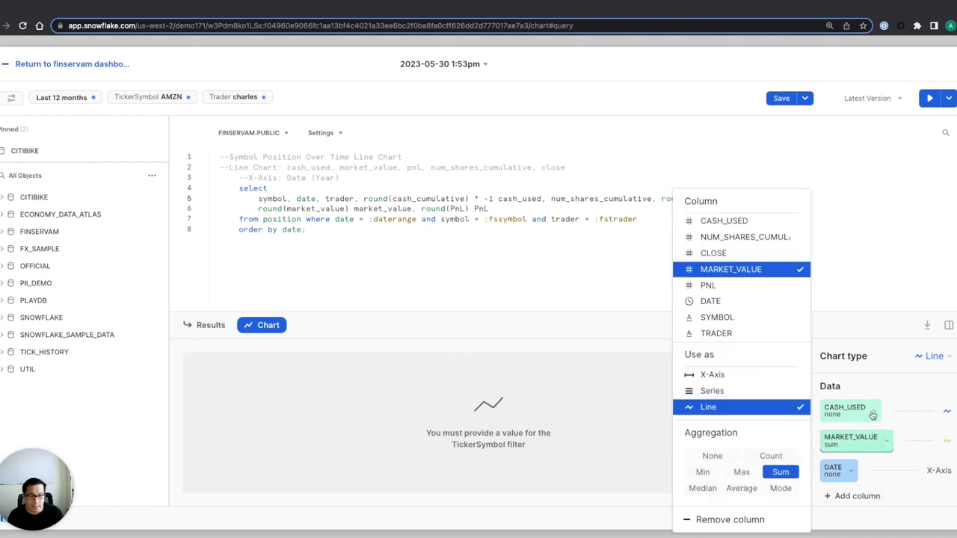
{"action": "left_click", "coordinate": [866, 415]}
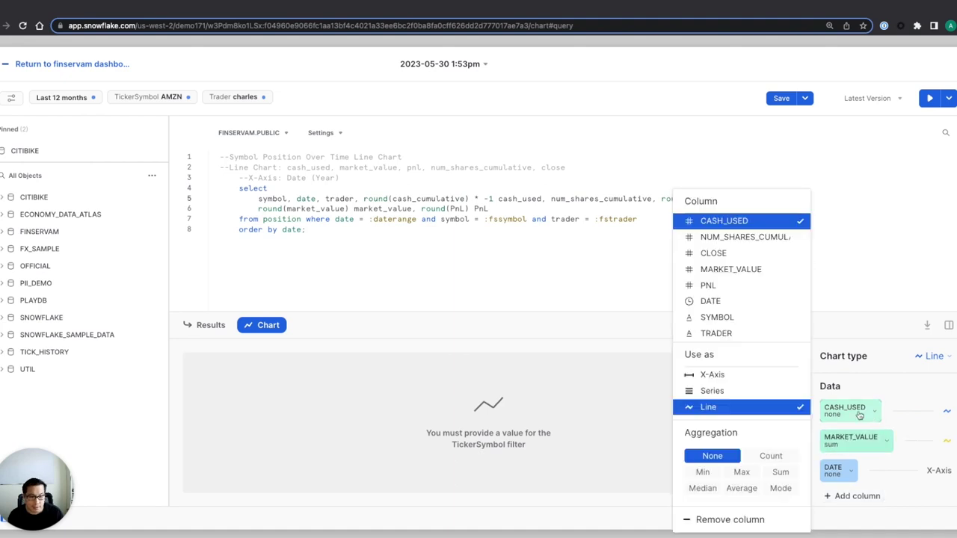
{"action": "left_click", "coordinate": [781, 472]}
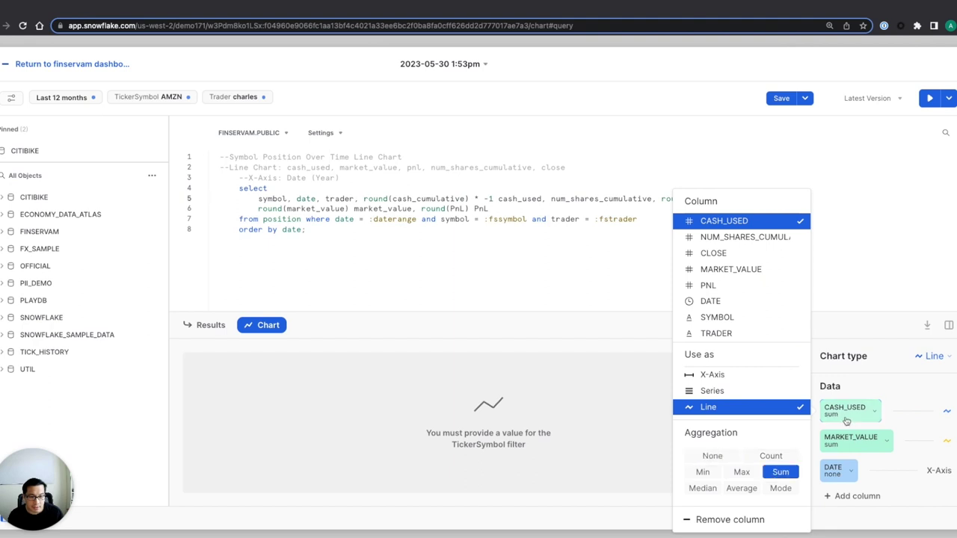
Add the PNL, NUM_SHARES_CUMULATIVE and CLOSE columns to the chart as summed lines
{"action": "left_click", "coordinate": [859, 497]}
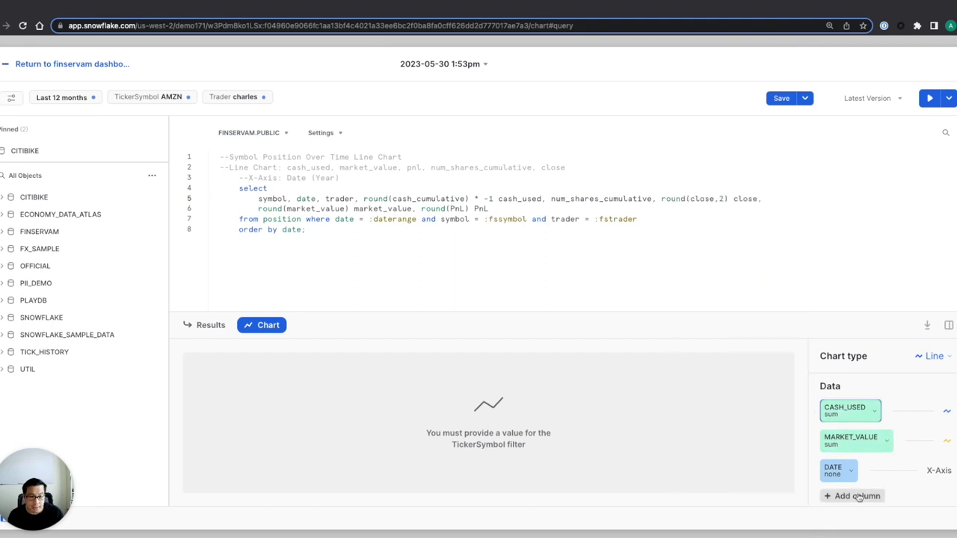
{"action": "left_click", "coordinate": [859, 497]}
{"action": "left_click", "coordinate": [745, 519]}
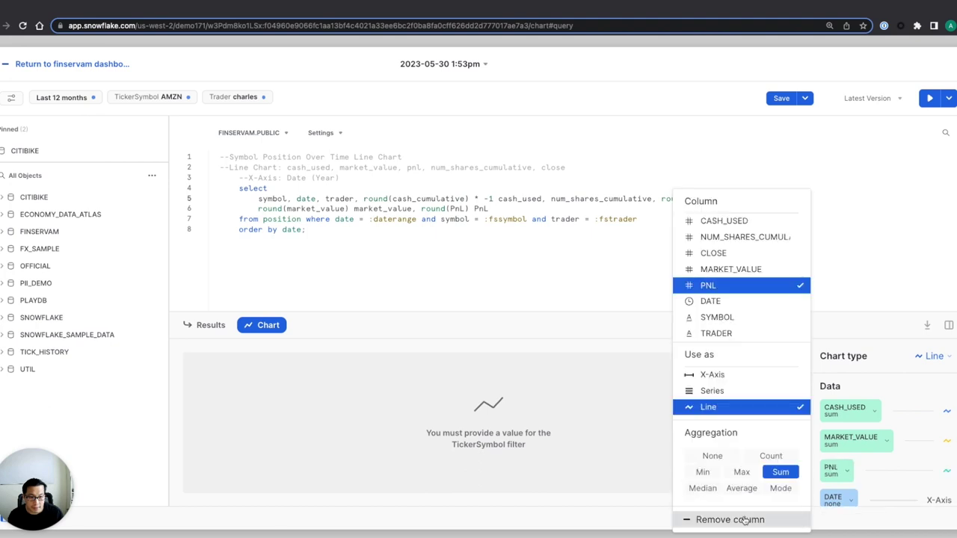
{"action": "scroll", "coordinate": [873, 440], "scroll_direction": "down", "scroll_amount": 3}
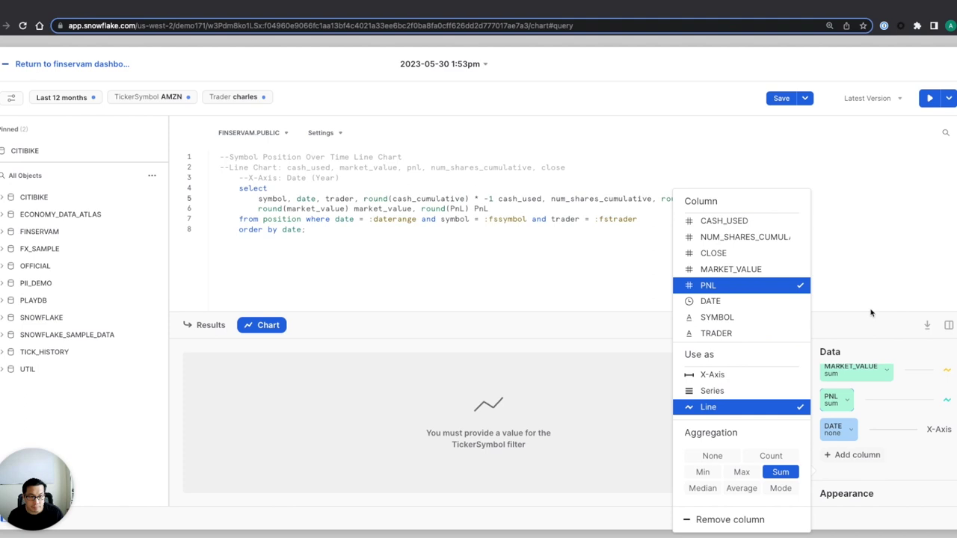
{"action": "left_click", "coordinate": [847, 455]}
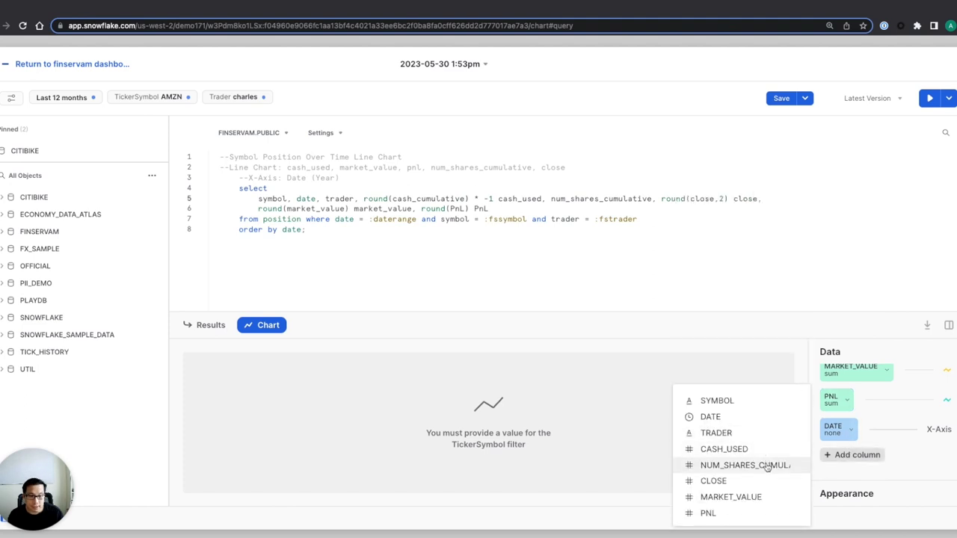
{"action": "left_click", "coordinate": [747, 464]}
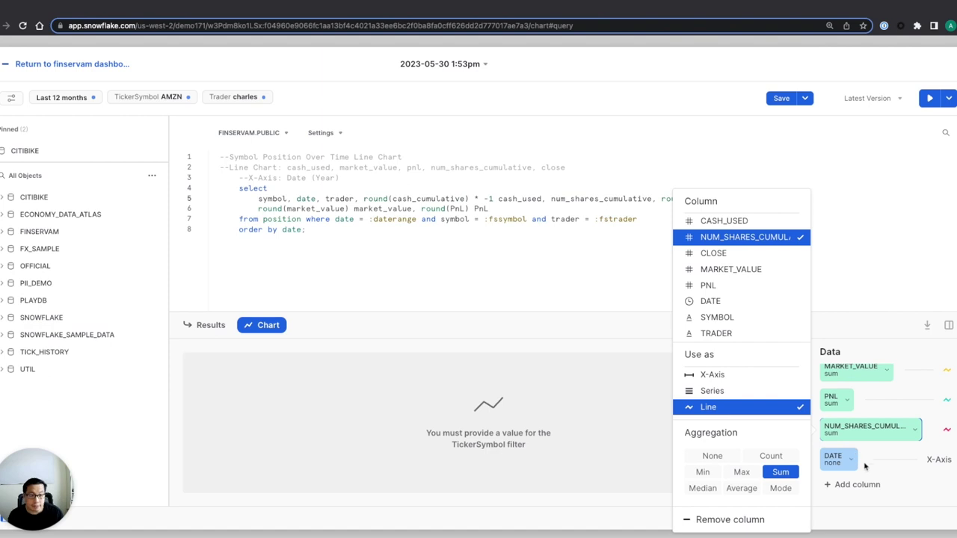
{"action": "left_click", "coordinate": [852, 485]}
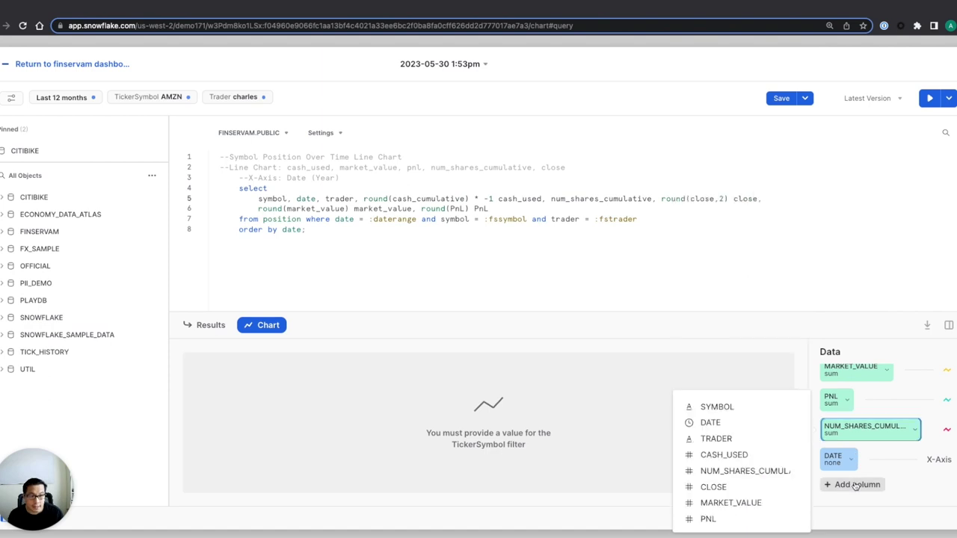
{"action": "left_click", "coordinate": [748, 487]}
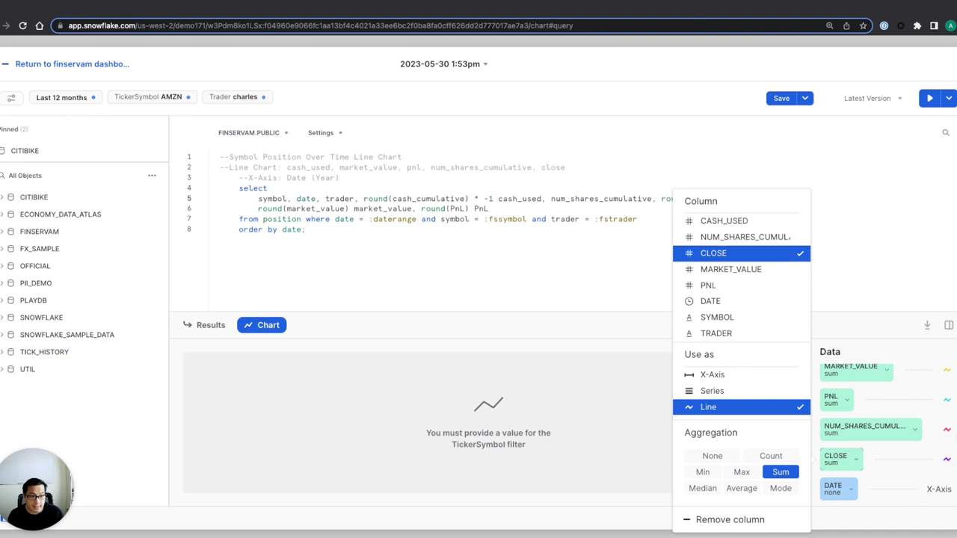
{"action": "left_click", "coordinate": [955, 448]}
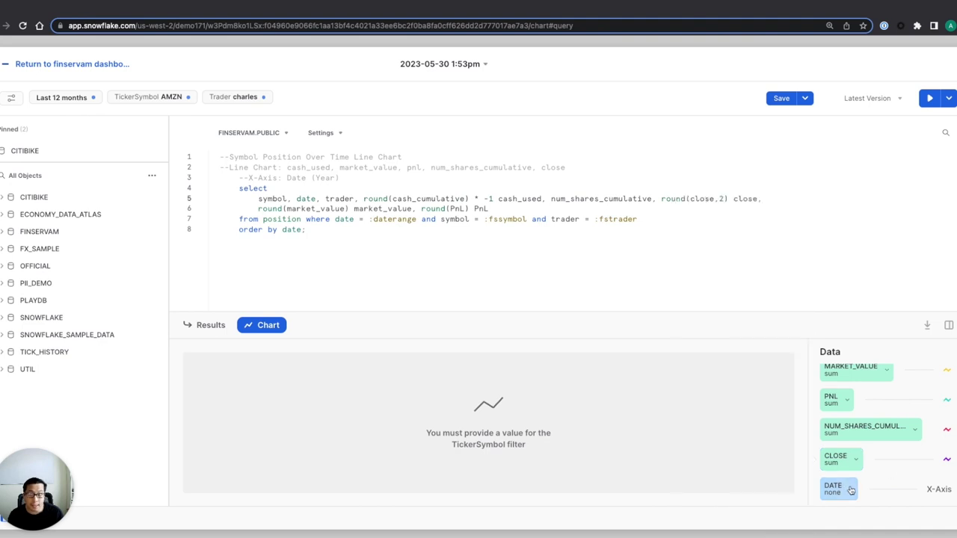
Bucket the chart's DATE x-axis by Year
{"action": "left_click", "coordinate": [851, 491]}
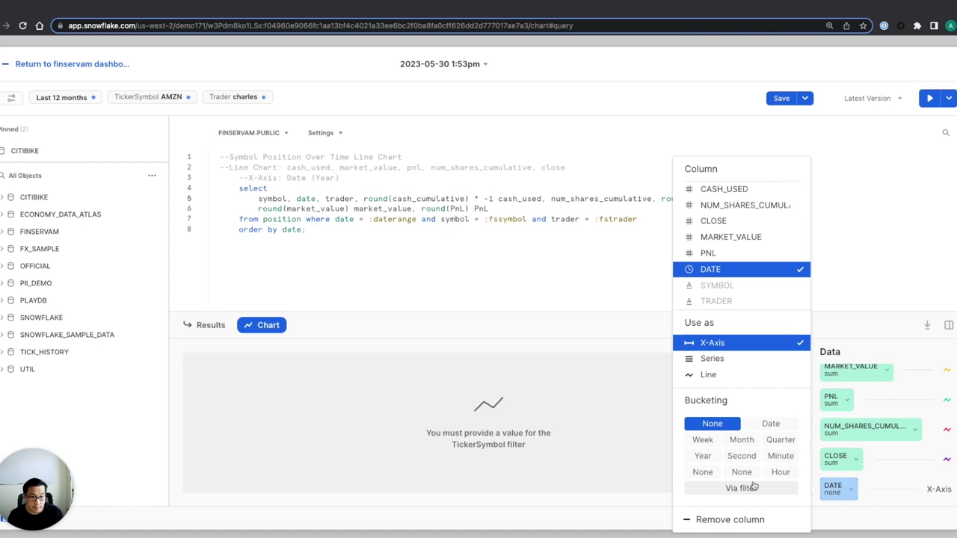
{"action": "left_click", "coordinate": [703, 456]}
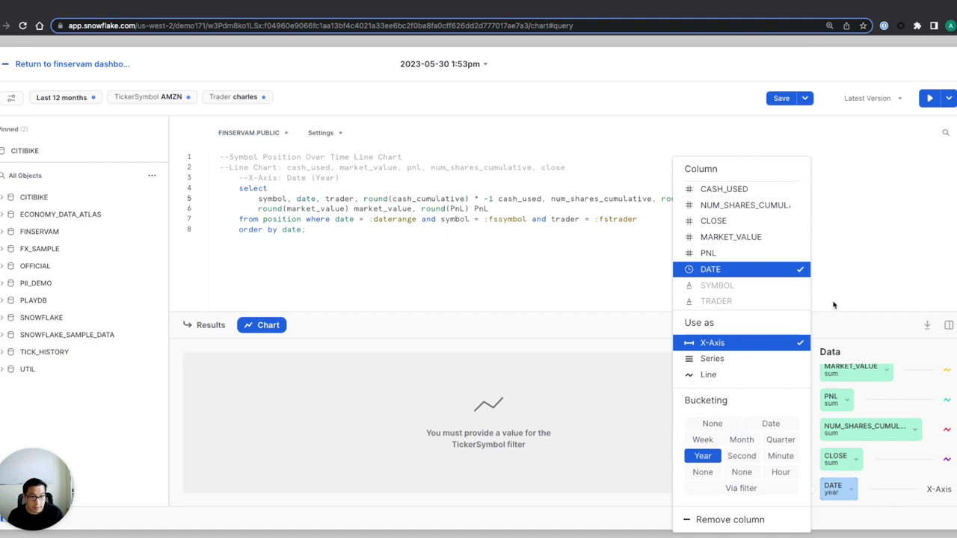
{"action": "left_click", "coordinate": [862, 267]}
Check the chart type options, rerun the query and reopen the chart to review its data columns
{"action": "scroll", "coordinate": [900, 414], "scroll_direction": "up", "scroll_amount": 3}
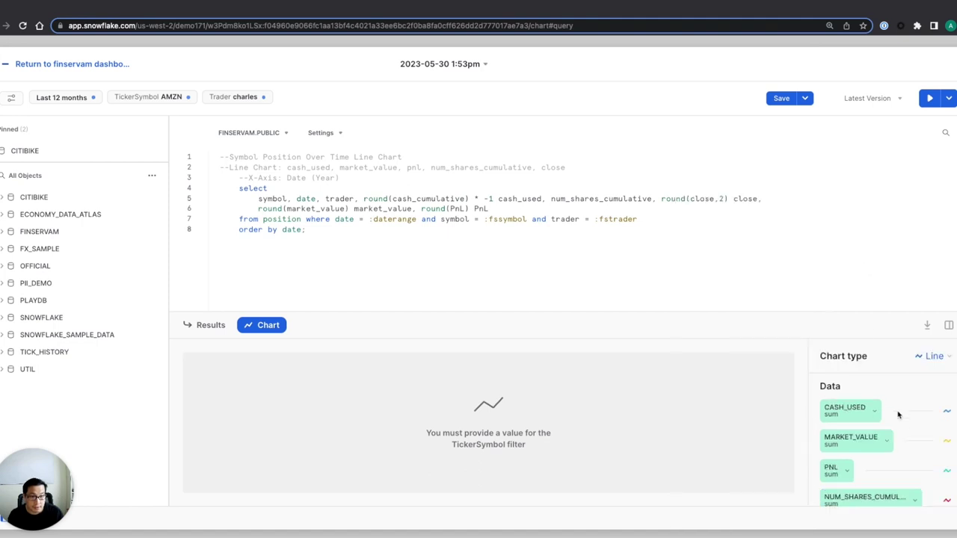
{"action": "left_click", "coordinate": [941, 357]}
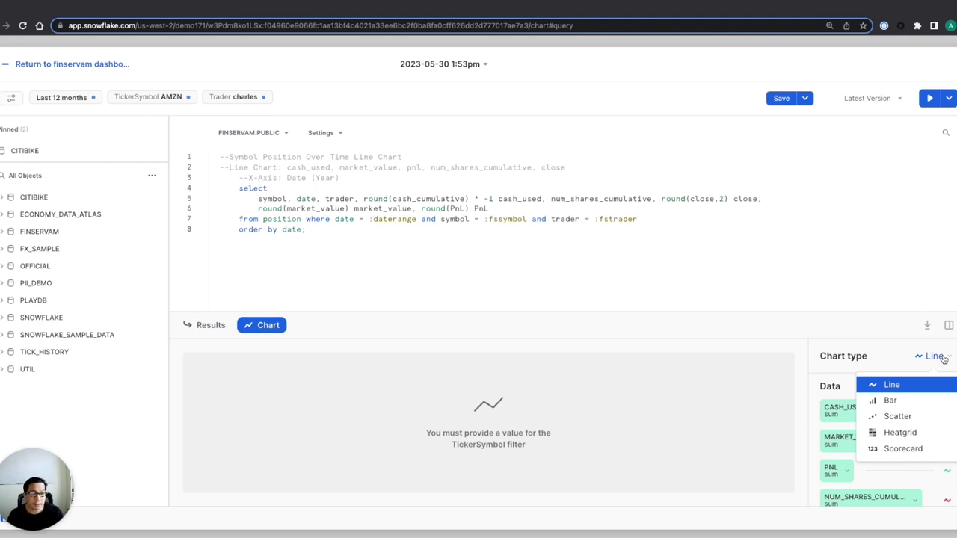
{"action": "left_click", "coordinate": [930, 98]}
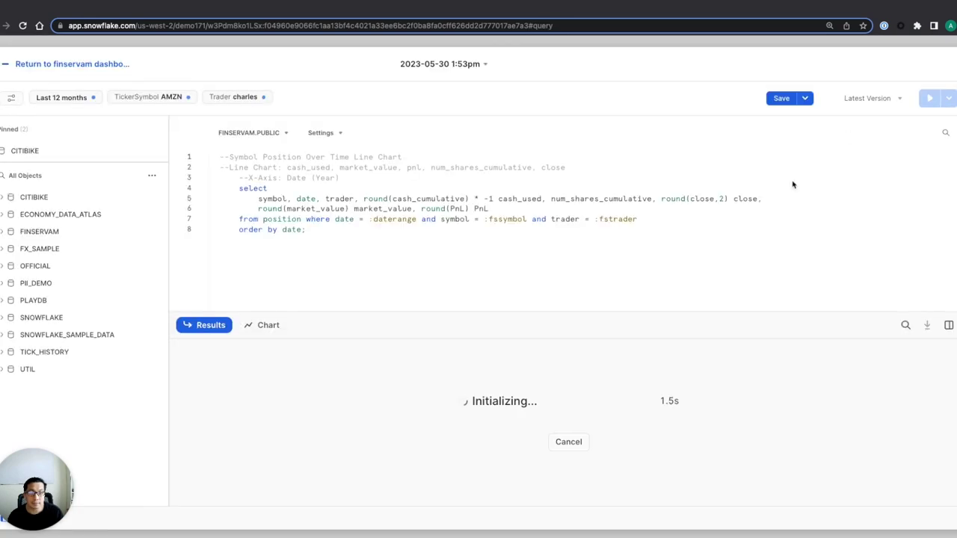
{"action": "left_click", "coordinate": [275, 329]}
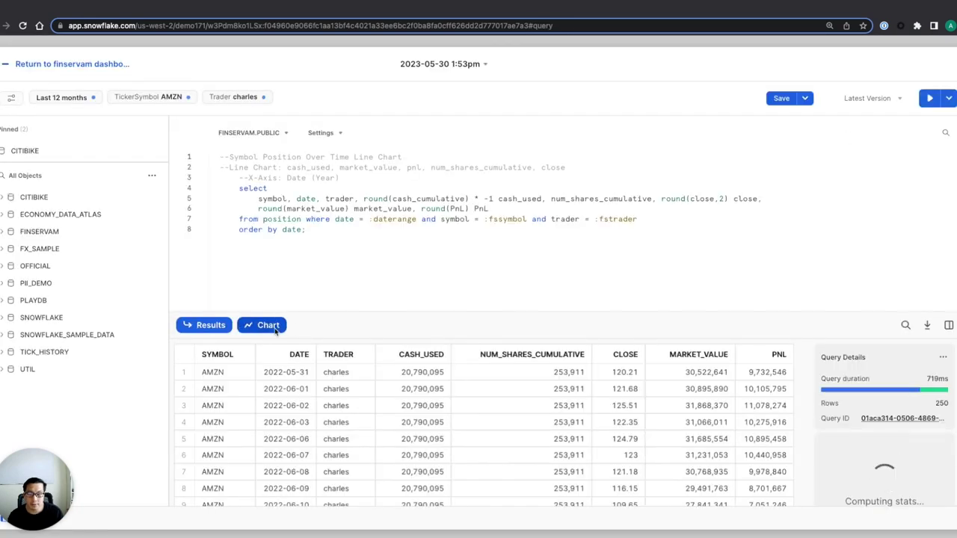
{"action": "scroll", "coordinate": [926, 410], "scroll_direction": "down", "scroll_amount": 5}
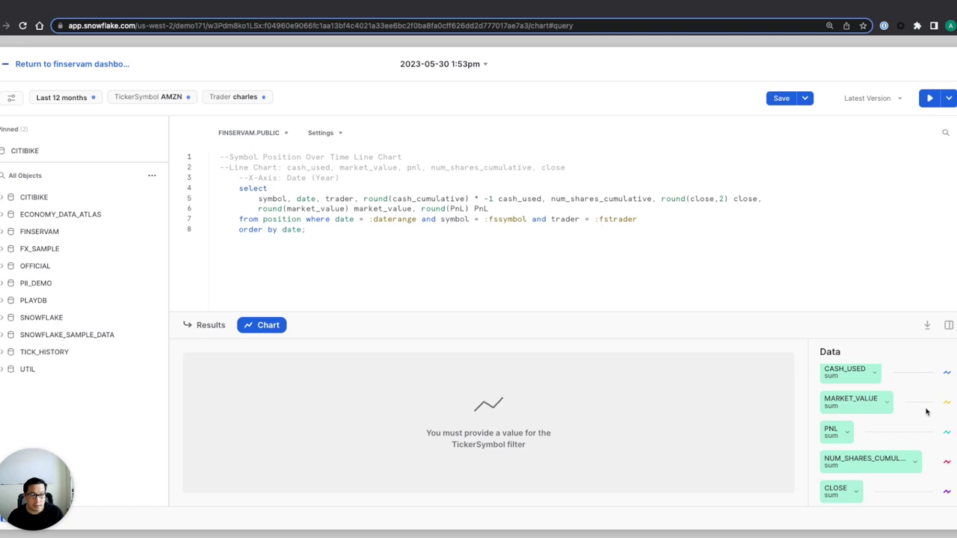
{"action": "scroll", "coordinate": [926, 410], "scroll_direction": "up", "scroll_amount": 5}
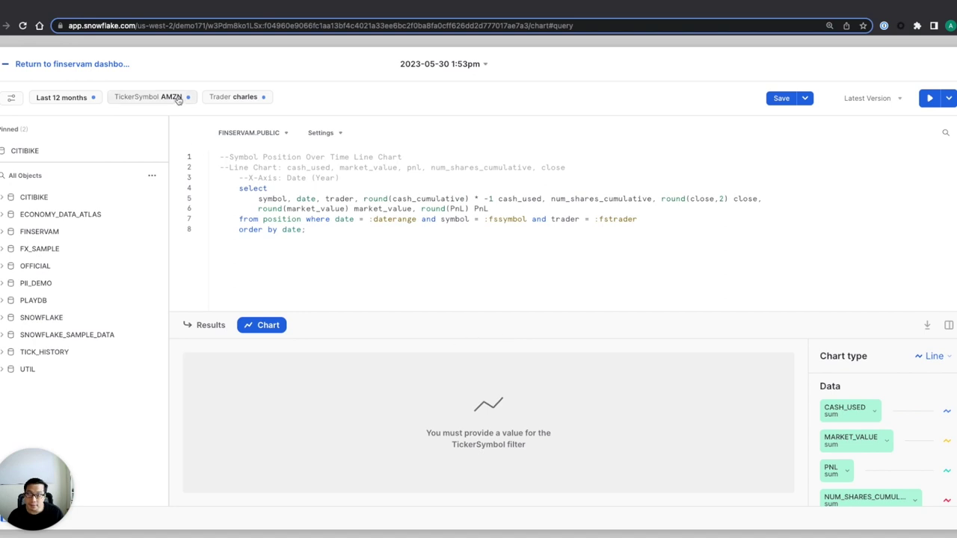
Save the tile's worksheet with its filters and check the chart's data settings
{"action": "left_click", "coordinate": [780, 100]}
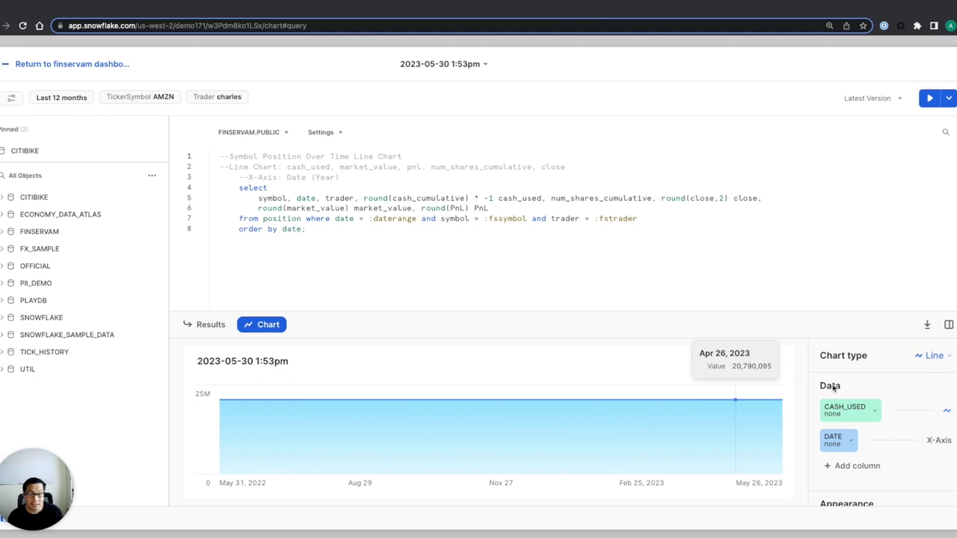
{"action": "scroll", "coordinate": [856, 395], "scroll_direction": "down", "scroll_amount": 1}
{"action": "scroll", "coordinate": [856, 394], "scroll_direction": "down", "scroll_amount": 2}
{"action": "scroll", "coordinate": [857, 394], "scroll_direction": "up", "scroll_amount": 3}
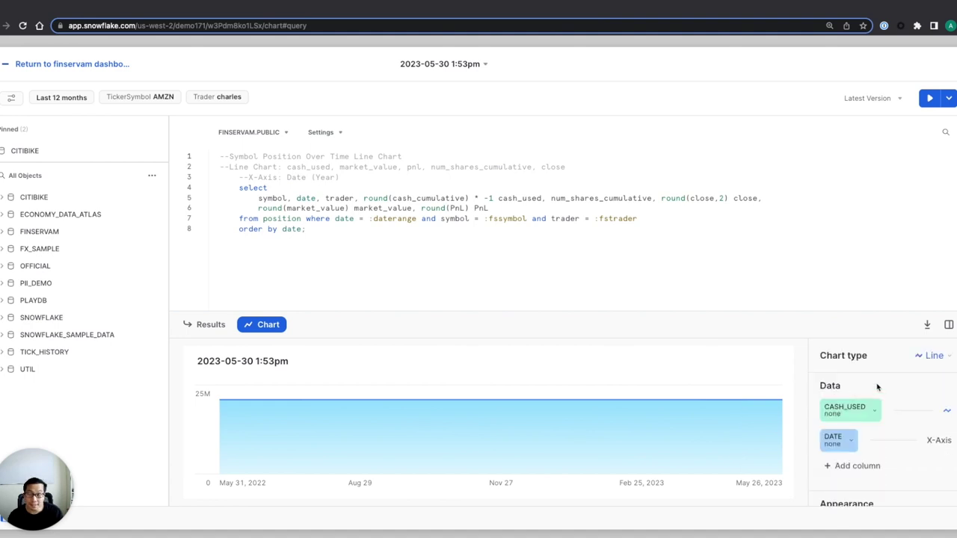